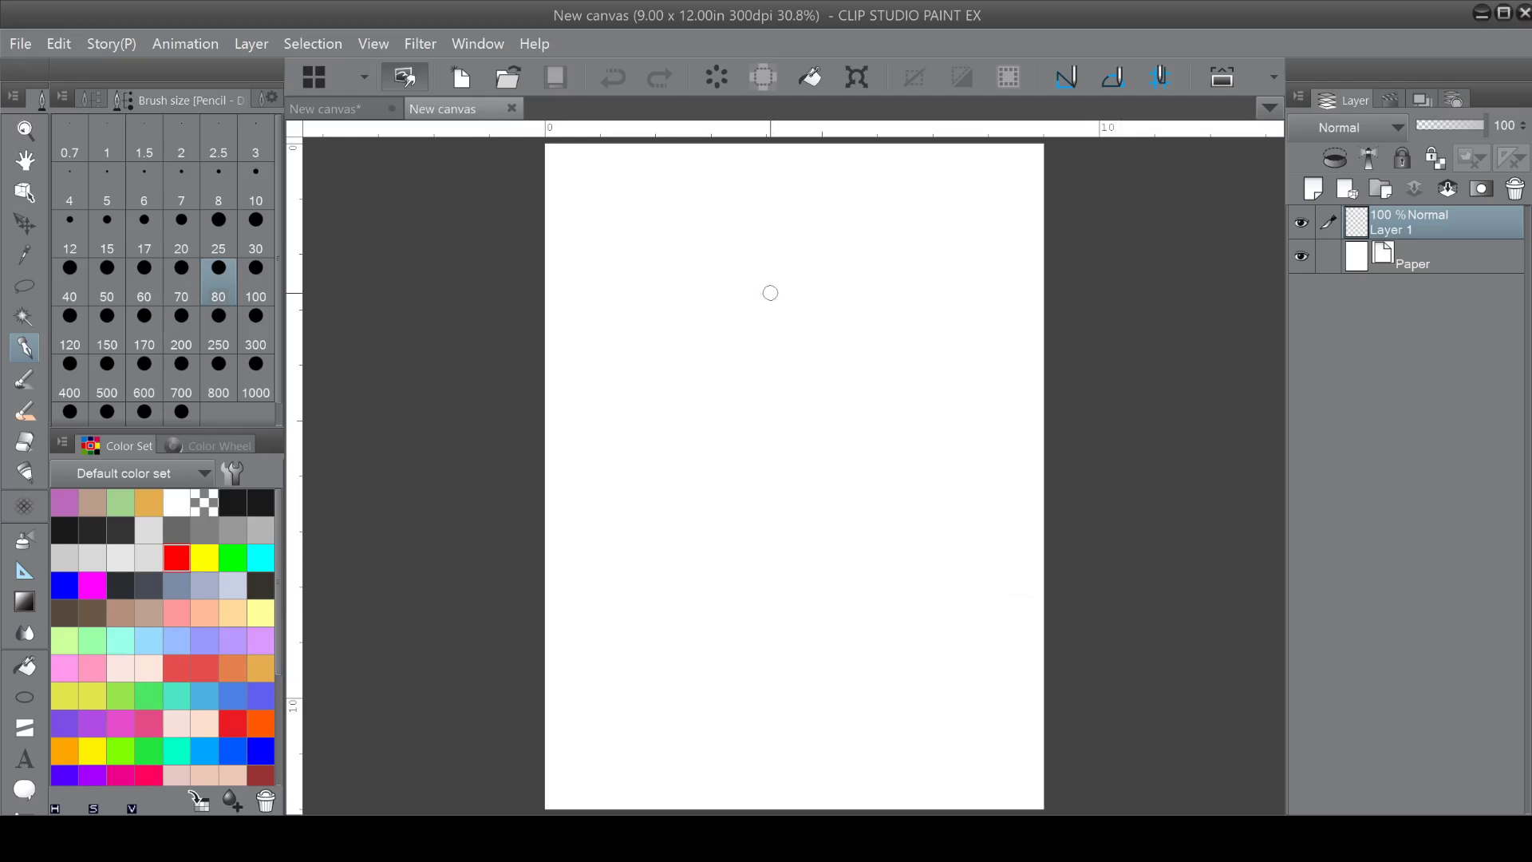
Sketch a muscular figure's oval head, upper chest and right shoulder in red pencil on the upper half of the page.
mouse_move(814, 308)
mouse_down()
mouse_move(794, 354)
mouse_move(768, 361)
mouse_move(762, 292)
mouse_move(799, 283)
mouse_move(825, 328)
mouse_move(796, 368)
mouse_move(765, 273)
mouse_move(792, 282)
mouse_move(789, 357)
mouse_move(783, 271)
mouse_move(776, 349)
mouse_move(764, 321)
mouse_move(822, 312)
mouse_move(797, 279)
mouse_move(763, 292)
mouse_move(814, 319)
mouse_move(811, 285)
mouse_move(811, 316)
mouse_move(782, 345)
mouse_move(805, 352)
mouse_move(735, 304)
mouse_move(747, 300)
mouse_move(681, 327)
mouse_move(788, 267)
mouse_move(844, 300)
mouse_move(802, 267)
mouse_move(689, 315)
mouse_move(804, 378)
mouse_move(830, 285)
mouse_move(884, 356)
mouse_move(674, 314)
mouse_move(768, 361)
mouse_move(880, 369)
mouse_move(880, 324)
mouse_move(715, 271)
mouse_move(796, 257)
mouse_move(888, 329)
mouse_move(690, 272)
mouse_move(704, 260)
mouse_move(755, 292)
mouse_move(716, 361)
mouse_move(761, 392)
mouse_move(790, 302)
mouse_move(817, 323)
mouse_move(779, 368)
mouse_move(777, 332)
mouse_move(770, 444)
mouse_move(787, 399)
mouse_move(846, 367)
mouse_move(702, 303)
mouse_move(758, 390)
mouse_up()
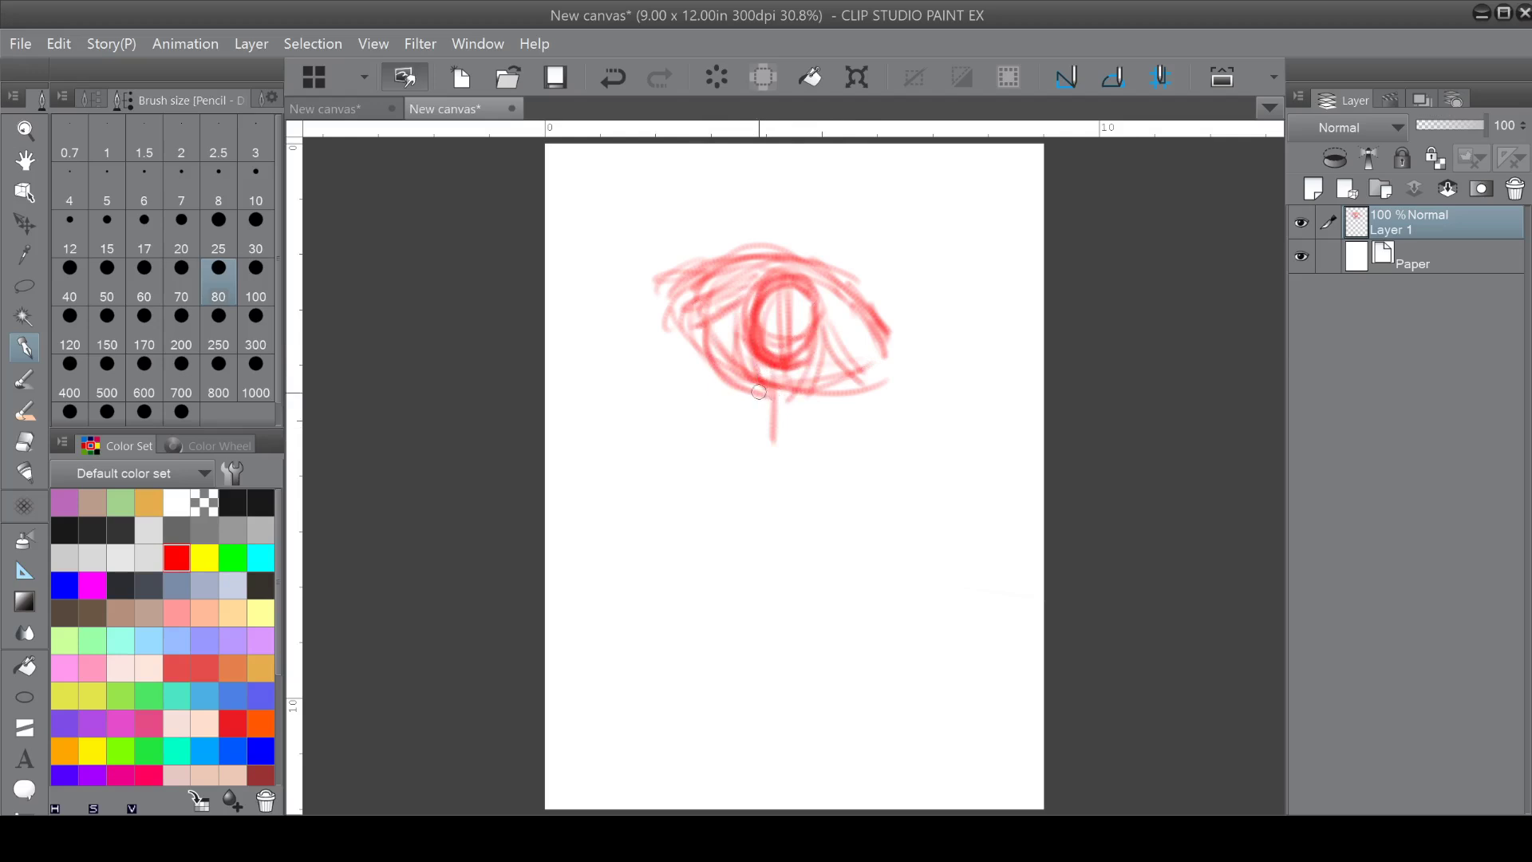
mouse_move(725, 273)
mouse_down()
mouse_move(639, 367)
mouse_move(686, 326)
mouse_move(692, 429)
mouse_move(711, 451)
mouse_move(680, 399)
mouse_move(732, 472)
mouse_move(832, 493)
mouse_move(881, 438)
mouse_up()
mouse_move(861, 297)
mouse_down()
mouse_move(898, 338)
mouse_move(820, 407)
mouse_up()
mouse_move(895, 351)
mouse_down()
mouse_move(830, 408)
mouse_move(874, 467)
mouse_move(936, 359)
mouse_move(935, 467)
mouse_up()
drag(834, 426, 924, 475)
Rough in the rounded left shoulder and strengthen the contour across the upper back and around the head.
drag(718, 263, 670, 276)
mouse_move(683, 261)
mouse_down()
mouse_move(613, 314)
mouse_move(634, 383)
mouse_move(620, 342)
mouse_move(646, 390)
mouse_move(667, 389)
mouse_move(655, 398)
mouse_move(699, 266)
mouse_move(618, 308)
mouse_up()
mouse_move(618, 303)
mouse_down()
mouse_move(798, 261)
mouse_move(862, 292)
mouse_move(890, 343)
mouse_up()
mouse_move(810, 267)
mouse_down()
mouse_move(882, 342)
mouse_move(823, 346)
mouse_move(846, 378)
mouse_up()
mouse_move(828, 343)
mouse_down()
mouse_move(861, 383)
mouse_move(833, 380)
mouse_up()
mouse_move(770, 276)
mouse_down()
mouse_move(766, 345)
mouse_move(781, 354)
mouse_up()
Sketch the ribcage outline and its centreline below the chest, and reinforce the lower edge of the right shoulder.
drag(740, 331, 778, 396)
drag(769, 391, 770, 479)
drag(686, 382, 766, 483)
mouse_move(765, 479)
mouse_down()
mouse_move(807, 489)
mouse_move(885, 459)
mouse_up()
mouse_move(854, 463)
mouse_down()
mouse_move(895, 446)
mouse_move(921, 479)
mouse_up()
mouse_move(869, 403)
mouse_down()
mouse_move(891, 357)
mouse_move(955, 437)
mouse_move(948, 456)
mouse_up()
Lasso the torso sketch, scale it down slightly, move it up and right on the page, and clear the selection.
click(25, 285)
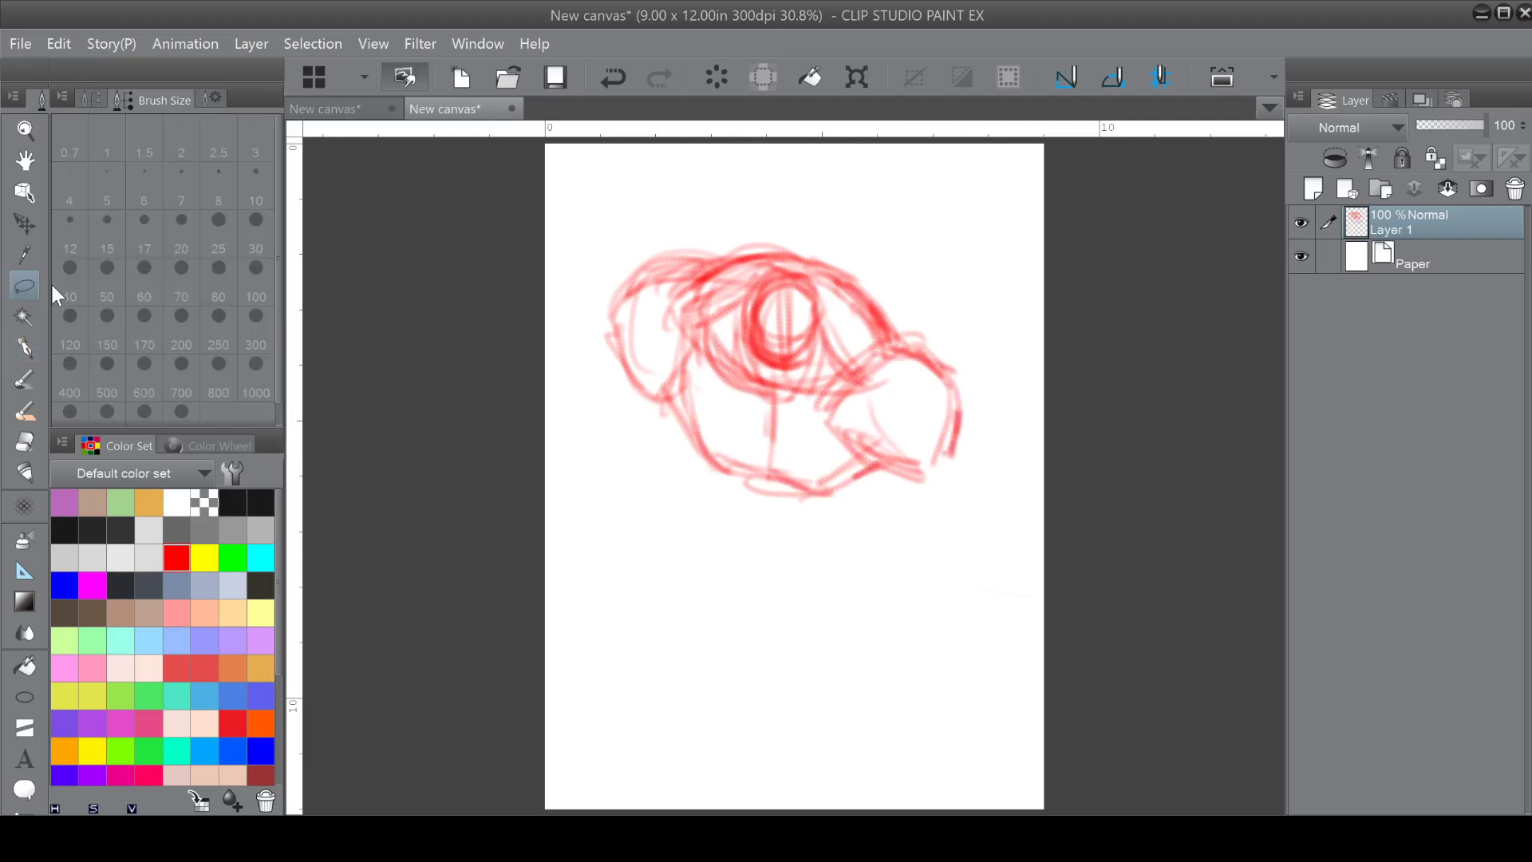
mouse_move(727, 194)
mouse_down()
mouse_move(558, 359)
mouse_move(843, 180)
mouse_move(734, 214)
mouse_up()
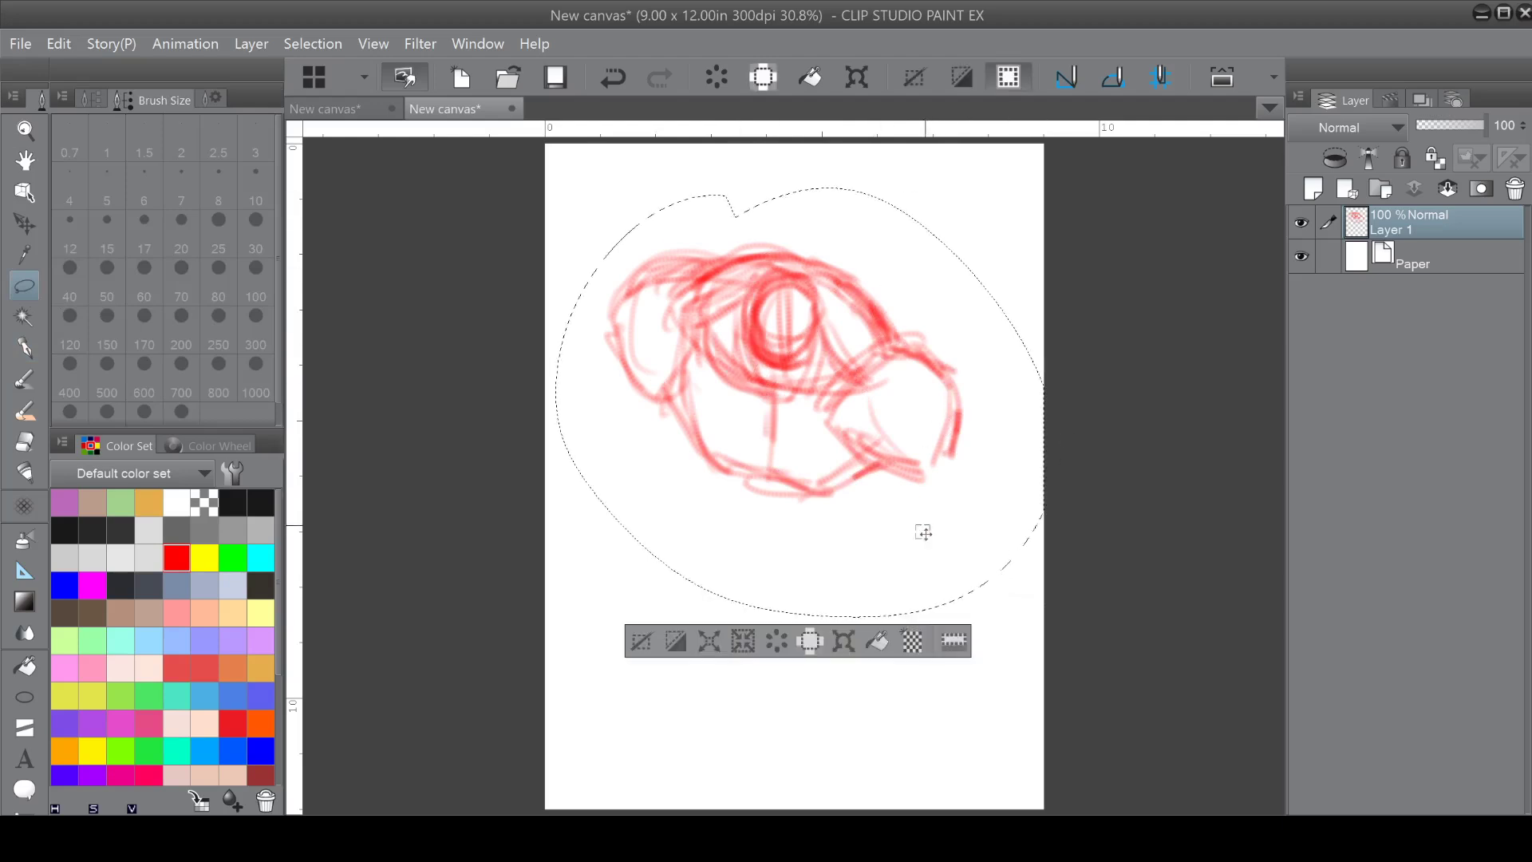
click(843, 640)
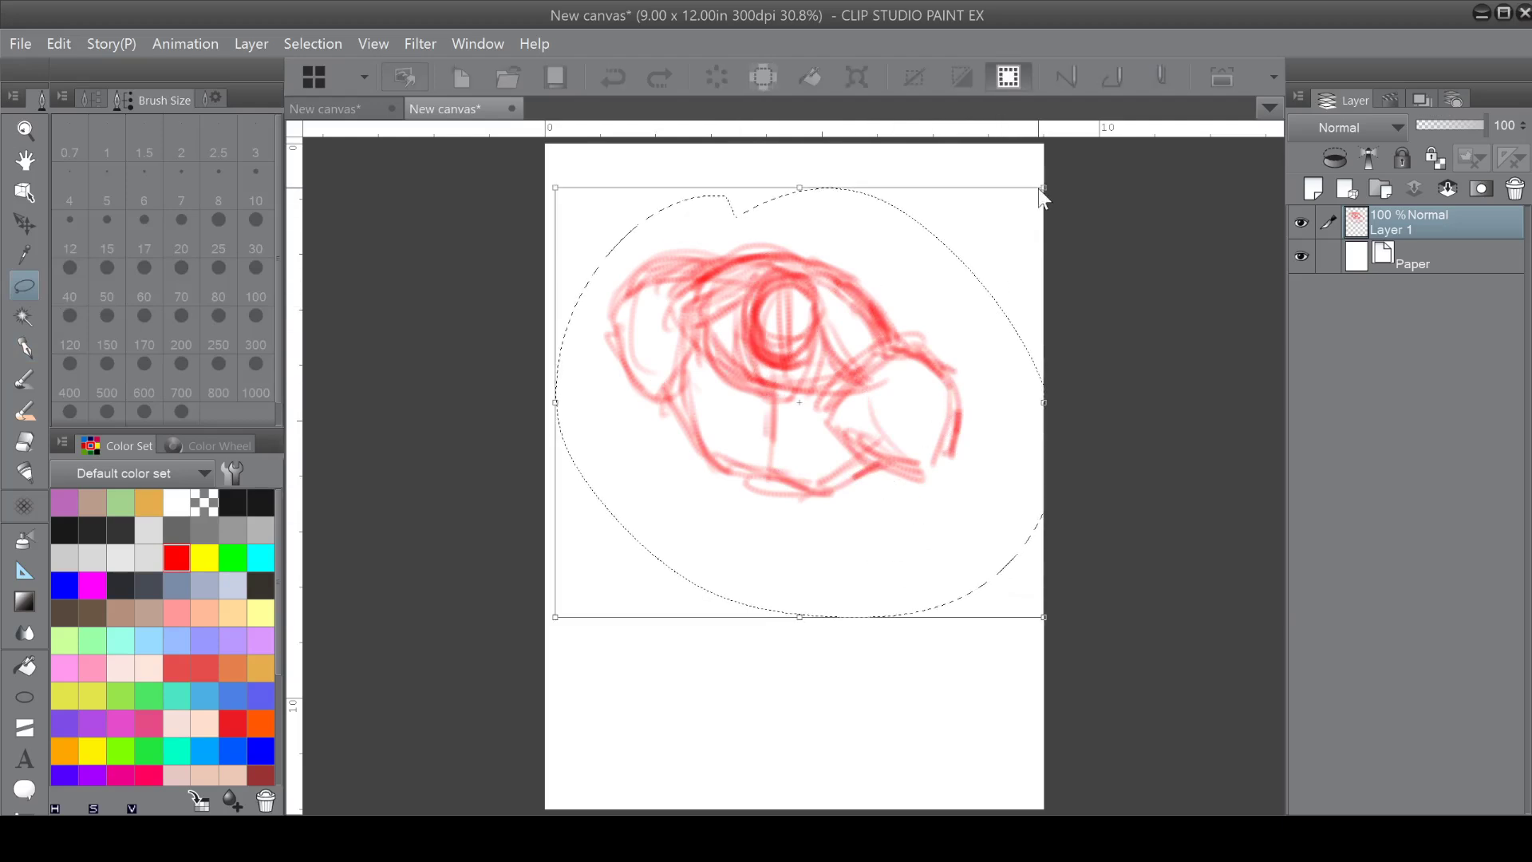
drag(1040, 188, 1003, 222)
drag(906, 318, 942, 289)
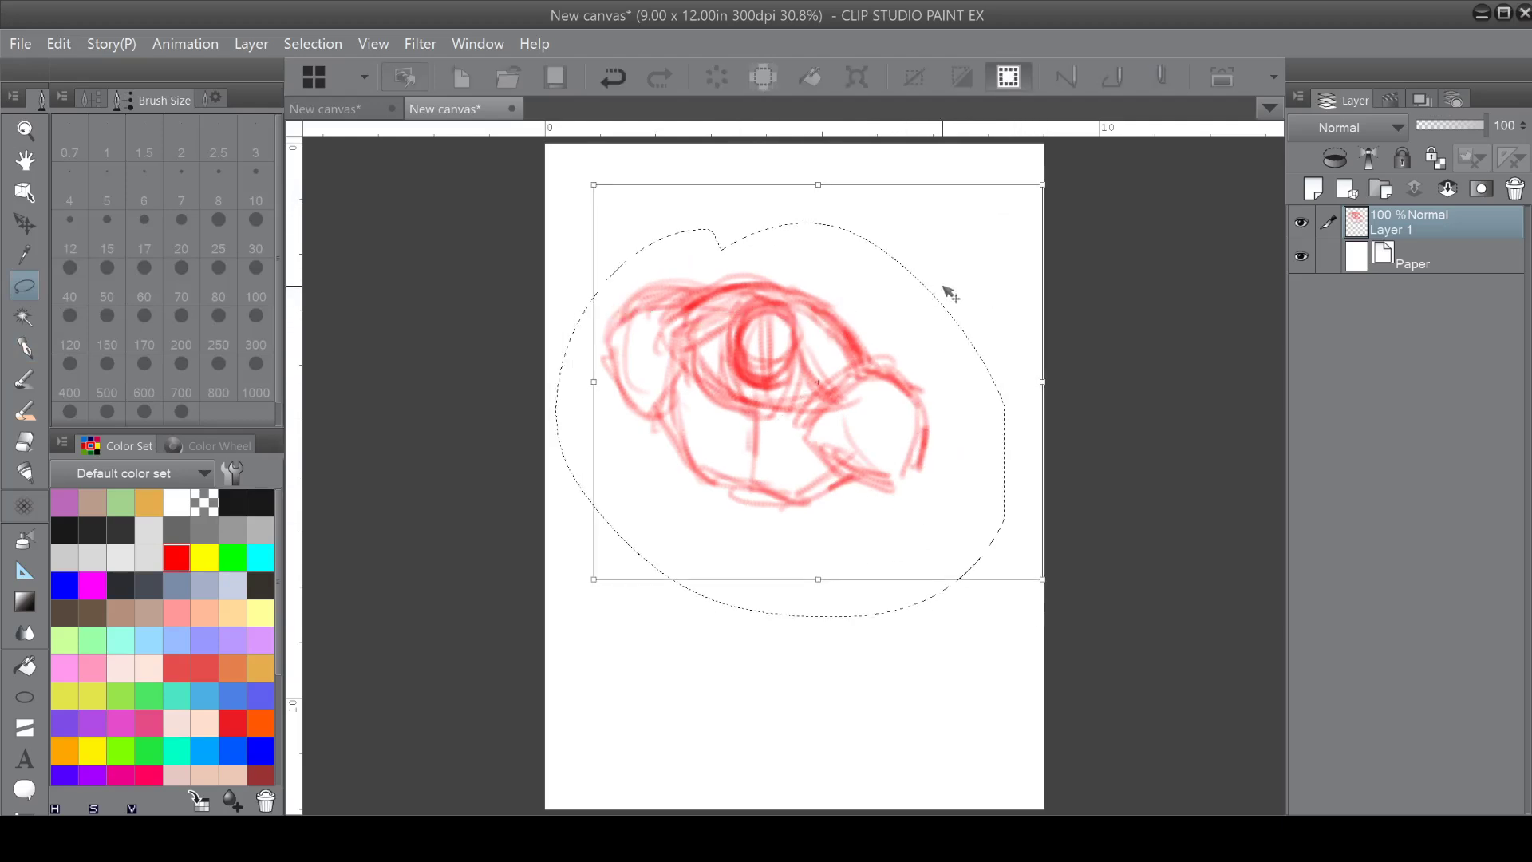
mouse_move(905, 338)
mouse_down()
mouse_move(899, 322)
mouse_move(911, 351)
mouse_up()
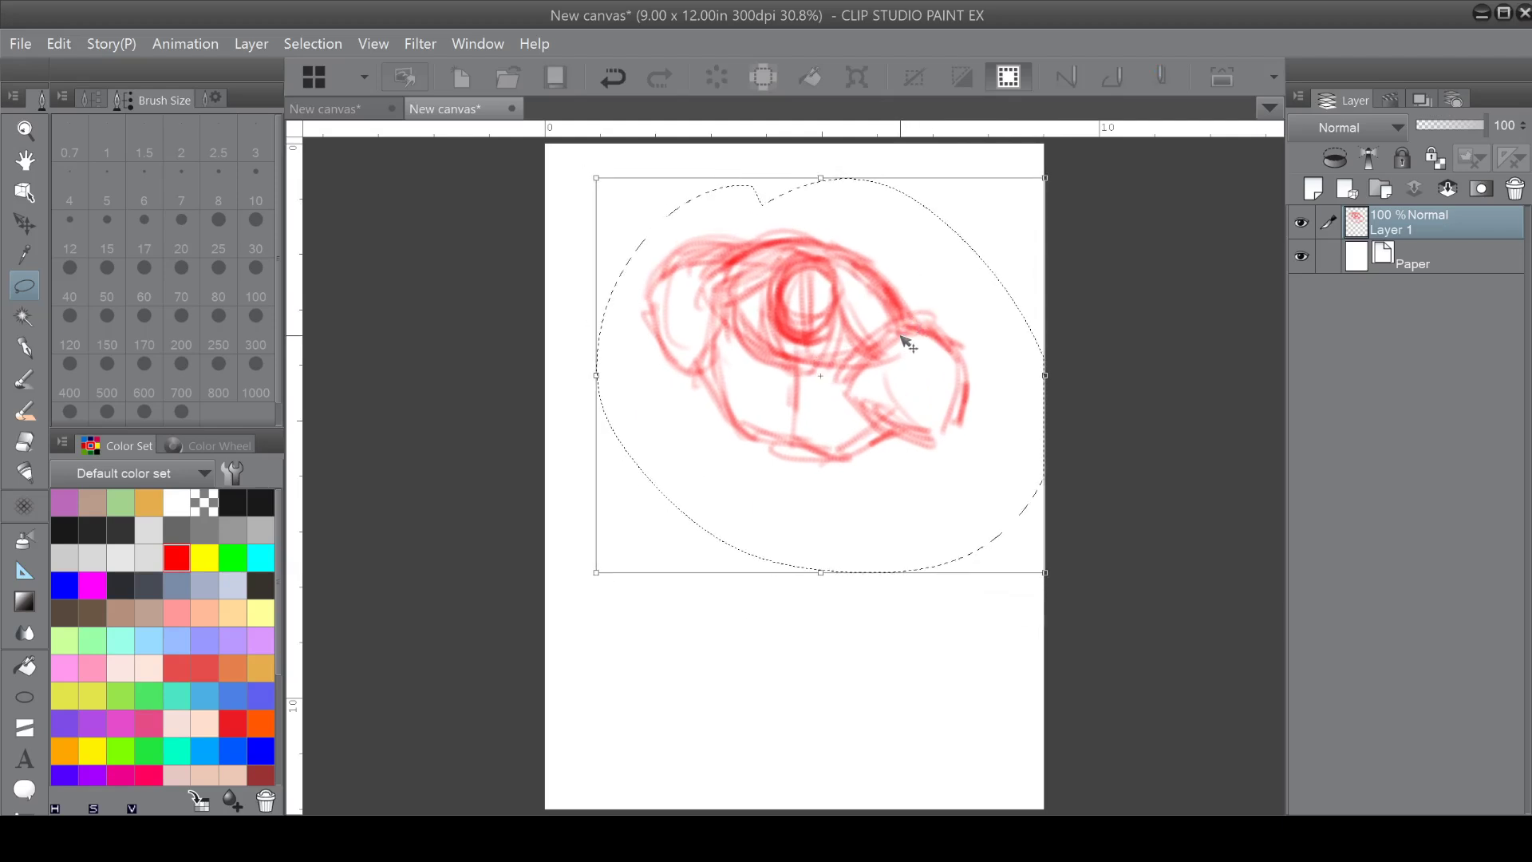
key(Return)
click(669, 587)
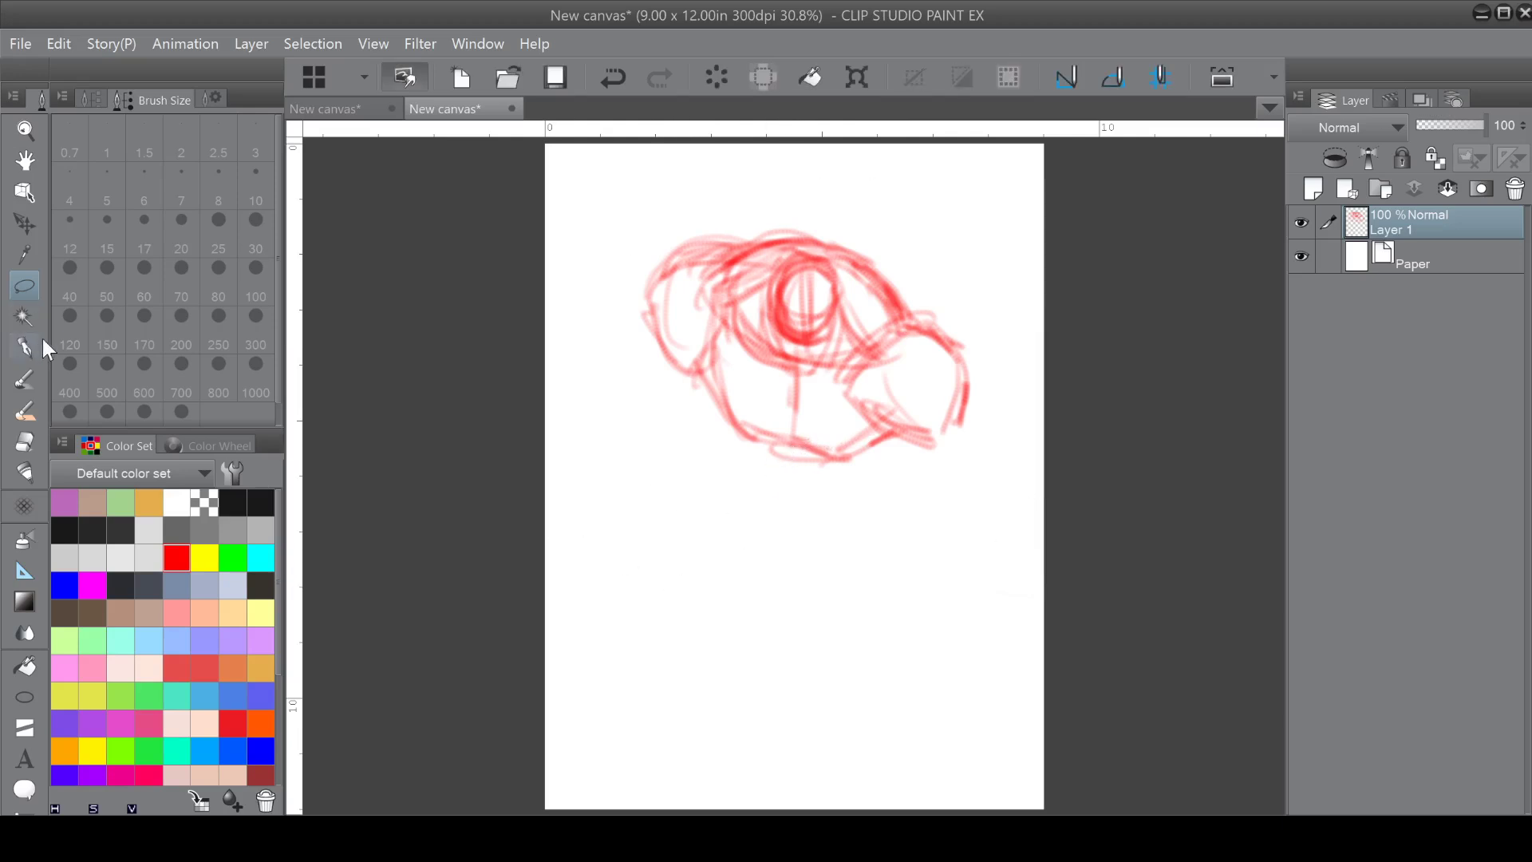
drag(716, 381, 710, 426)
click(551, 455)
Pencil in the sides and underside of the ribcage and rework the left shoulder's outline.
click(24, 348)
drag(716, 377, 730, 470)
mouse_move(723, 413)
mouse_down()
mouse_move(751, 471)
mouse_move(725, 424)
mouse_move(752, 465)
mouse_move(824, 490)
mouse_move(881, 439)
mouse_up()
drag(699, 353, 702, 438)
drag(699, 359, 758, 454)
drag(712, 397, 761, 445)
drag(715, 337, 734, 429)
drag(726, 309, 770, 357)
mouse_move(731, 237)
mouse_down()
mouse_move(671, 255)
mouse_move(654, 299)
mouse_move(661, 360)
mouse_move(695, 285)
mouse_move(674, 310)
mouse_move(725, 354)
mouse_move(643, 352)
mouse_move(757, 373)
mouse_up()
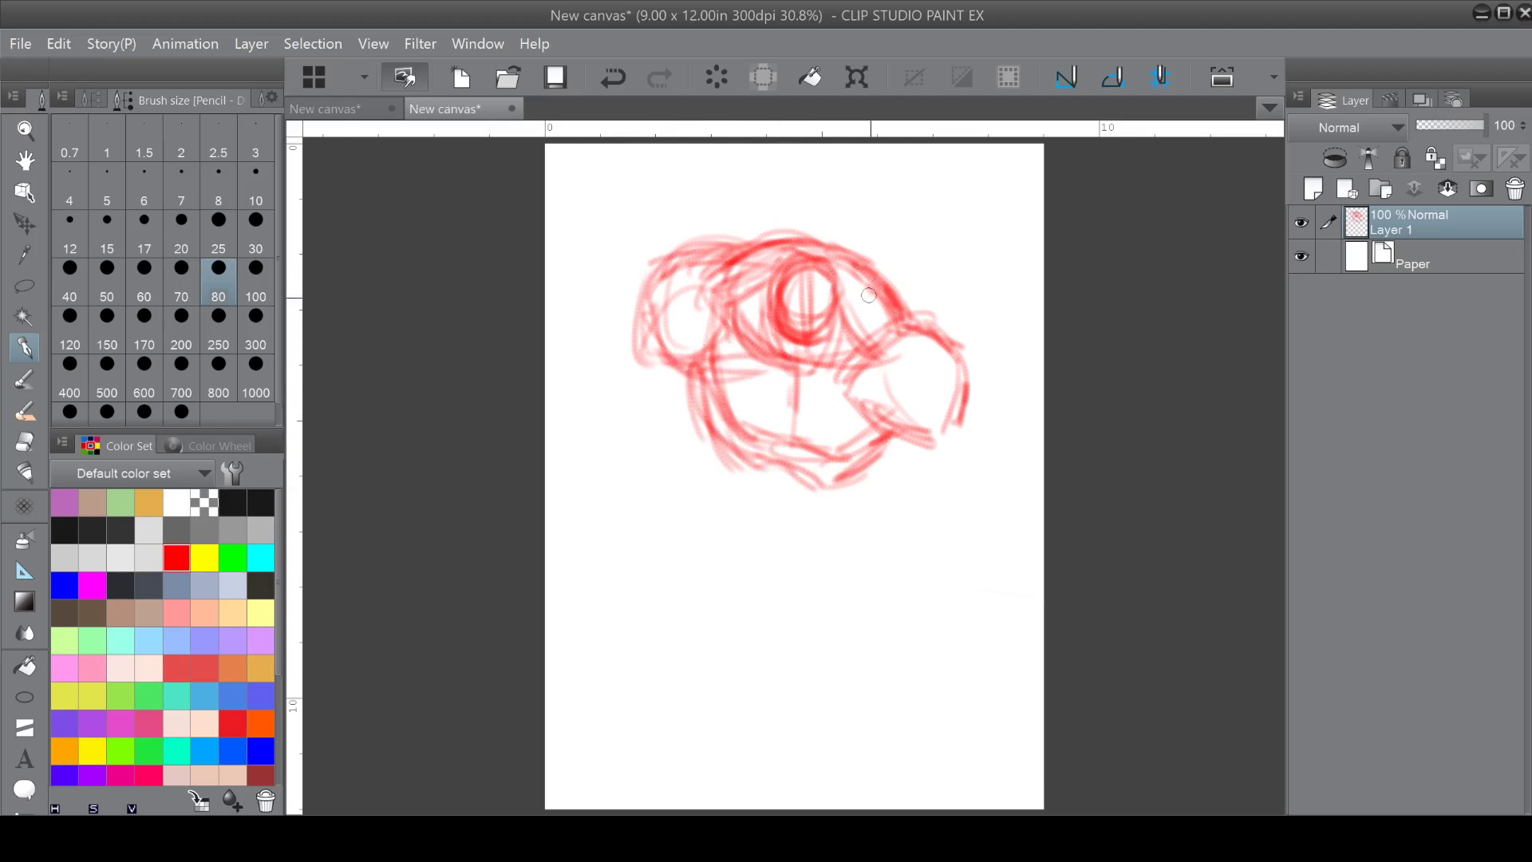
Reinforce the right shoulder's rounded contour and its overlap with the chest.
mouse_move(910, 308)
mouse_down()
mouse_move(974, 398)
mouse_move(959, 443)
mouse_up()
drag(896, 359, 921, 376)
mouse_move(907, 344)
mouse_down()
mouse_move(945, 357)
mouse_move(945, 434)
mouse_up()
drag(883, 371, 930, 440)
drag(854, 383, 918, 439)
mouse_move(794, 368)
mouse_down()
mouse_move(871, 356)
mouse_move(787, 366)
mouse_move(777, 416)
mouse_move(756, 426)
mouse_move(849, 457)
mouse_up()
Sketch the lower belly curve, the pelvis and the left thigh beneath the ribcage.
mouse_move(720, 402)
mouse_down()
mouse_move(748, 459)
mouse_move(728, 446)
mouse_move(756, 463)
mouse_move(810, 465)
mouse_move(837, 487)
mouse_move(866, 449)
mouse_move(727, 398)
mouse_move(740, 478)
mouse_move(847, 503)
mouse_move(821, 494)
mouse_move(865, 445)
mouse_move(860, 391)
mouse_move(877, 435)
mouse_move(848, 489)
mouse_move(730, 447)
mouse_move(834, 463)
mouse_move(755, 501)
mouse_move(762, 452)
mouse_move(776, 480)
mouse_move(823, 483)
mouse_up()
mouse_move(707, 435)
mouse_down()
mouse_move(825, 507)
mouse_move(870, 450)
mouse_move(694, 493)
mouse_move(760, 555)
mouse_move(799, 567)
mouse_up()
mouse_move(714, 434)
mouse_down()
mouse_move(651, 541)
mouse_move(710, 626)
mouse_up()
drag(763, 561, 752, 594)
drag(701, 483, 708, 566)
drag(699, 418, 678, 615)
mouse_move(738, 568)
mouse_down()
mouse_move(698, 647)
mouse_move(754, 607)
mouse_up()
mouse_move(722, 501)
mouse_down()
mouse_move(762, 599)
mouse_move(809, 561)
mouse_up()
Add the midline down to the crotch and rough in the left knee and calf bulge.
mouse_move(790, 467)
mouse_down()
mouse_move(781, 551)
mouse_move(815, 558)
mouse_move(754, 606)
mouse_up()
mouse_move(728, 518)
mouse_down()
mouse_move(741, 618)
mouse_move(718, 648)
mouse_up()
drag(678, 582, 706, 661)
mouse_move(638, 604)
mouse_down()
mouse_move(674, 581)
mouse_move(634, 642)
mouse_move(726, 685)
mouse_up()
drag(762, 600, 728, 687)
mouse_move(649, 604)
mouse_down()
mouse_move(639, 662)
mouse_move(720, 715)
mouse_up()
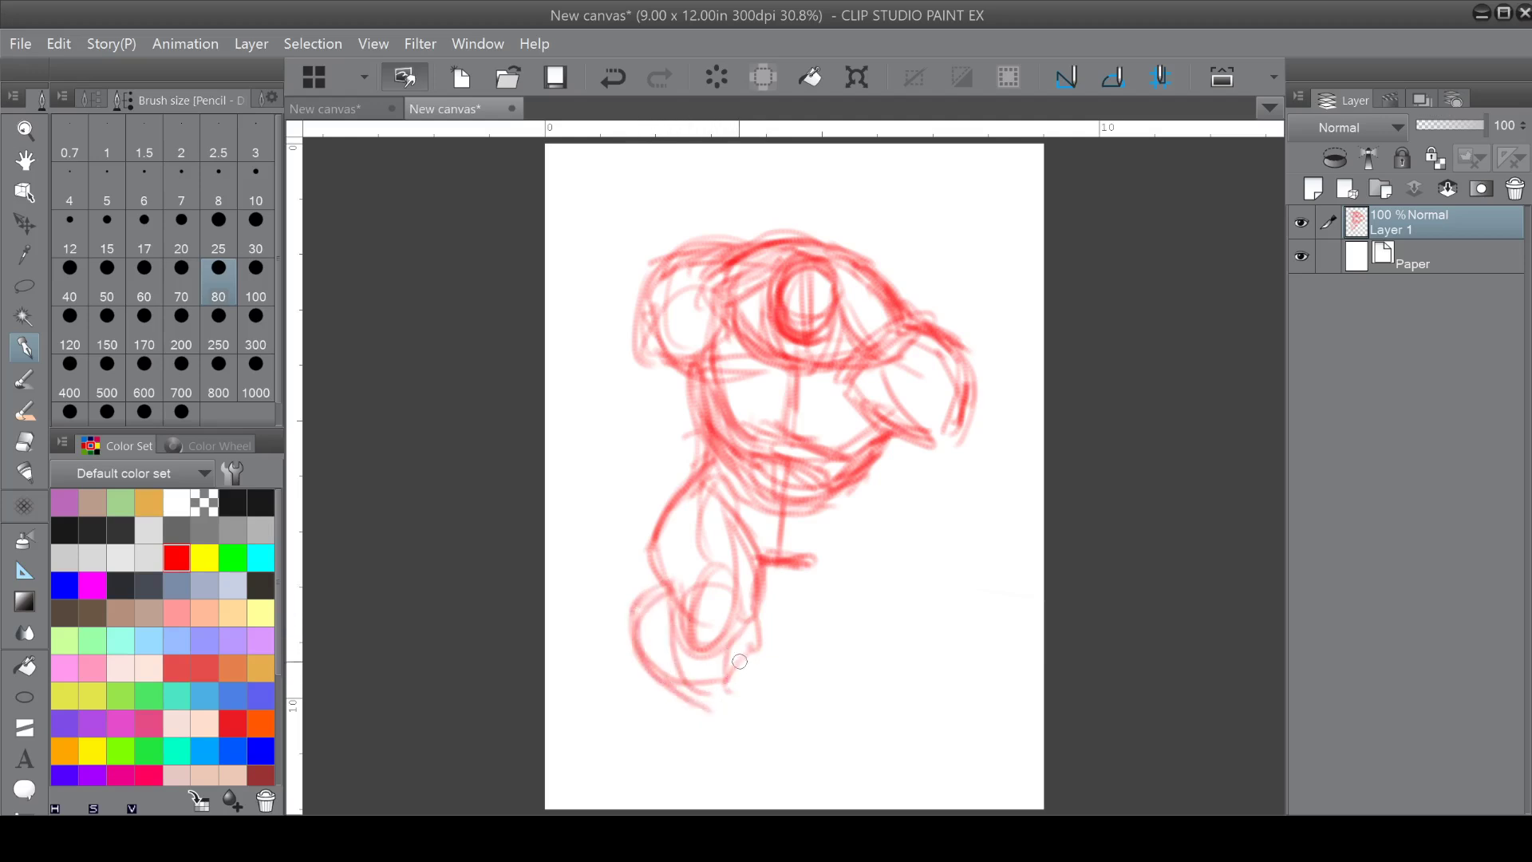
Extend the left leg down to the ankle and mark the ground line for the foot.
drag(753, 648, 761, 558)
drag(715, 488, 766, 571)
drag(876, 461, 863, 510)
mouse_move(741, 650)
mouse_down()
mouse_move(728, 691)
mouse_move(742, 713)
mouse_up()
drag(696, 702, 687, 740)
mouse_move(742, 658)
mouse_down()
mouse_move(759, 732)
mouse_move(676, 770)
mouse_up()
mouse_move(694, 702)
mouse_down()
mouse_move(674, 778)
mouse_move(774, 774)
mouse_up()
Strengthen the muscle contours of the left thigh and the knee.
drag(687, 482, 675, 604)
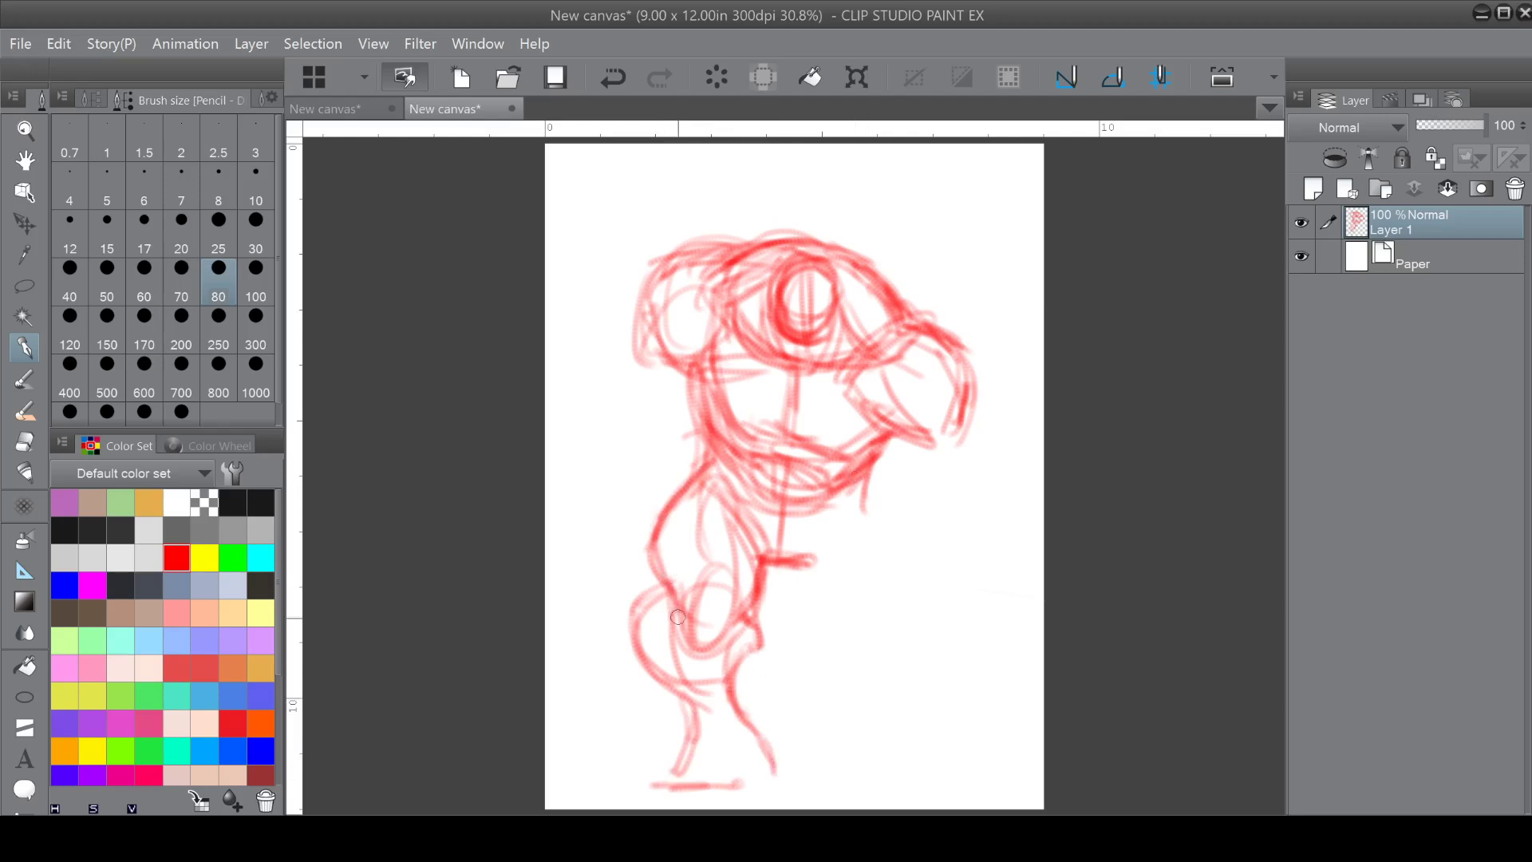
drag(712, 493, 747, 604)
drag(744, 523, 755, 608)
mouse_move(763, 552)
mouse_down()
mouse_move(728, 634)
mouse_move(703, 575)
mouse_move(694, 642)
mouse_move(676, 621)
mouse_move(692, 658)
mouse_move(638, 590)
mouse_move(673, 627)
mouse_up()
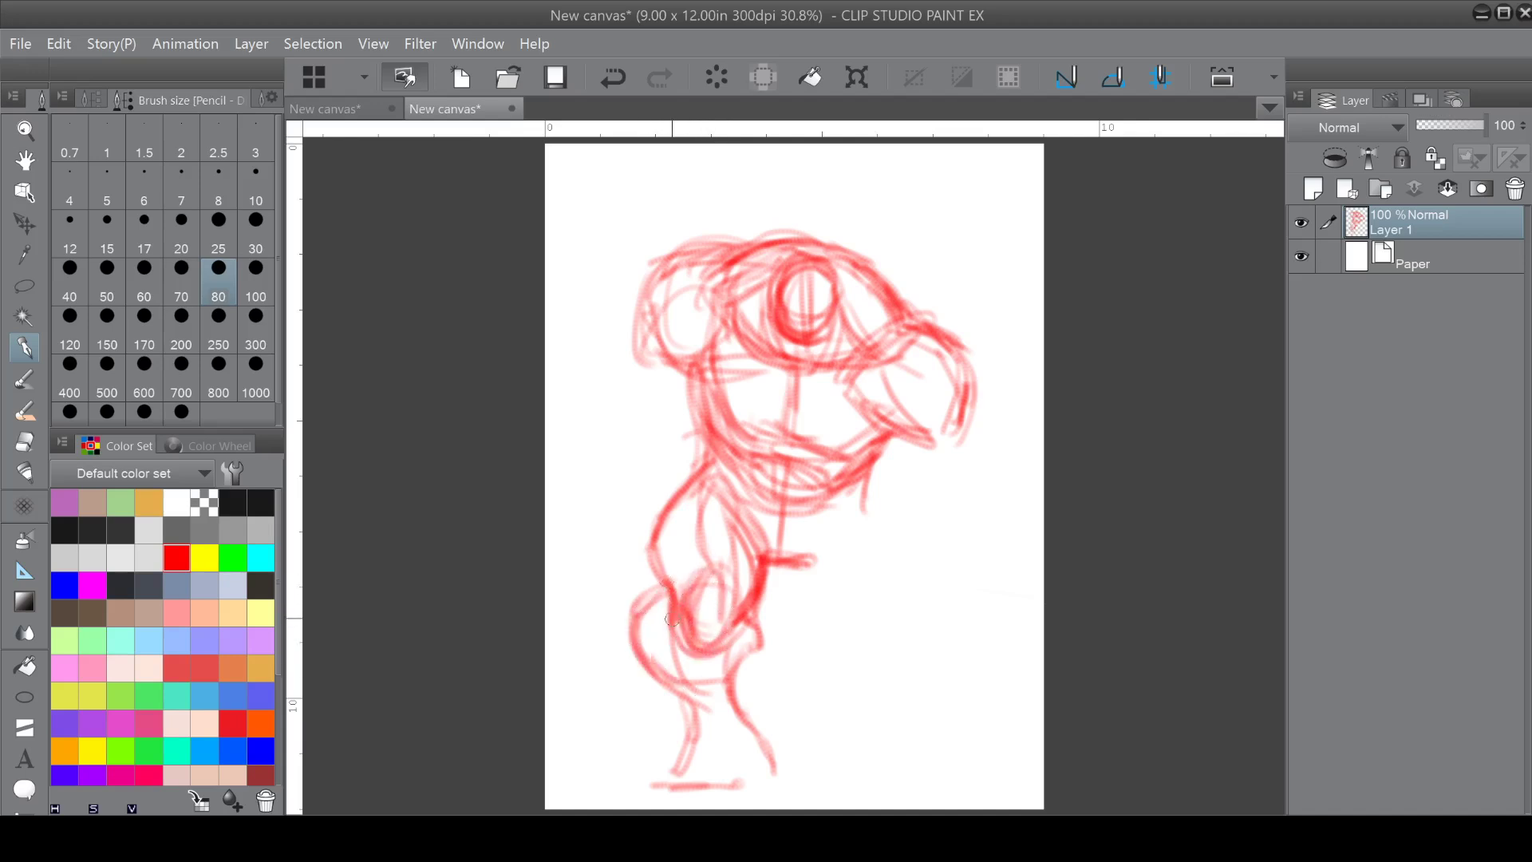
Lasso the whole figure, move it slightly up the page, scale it down a little, and clear the selection.
scroll(883, 477, down, 2)
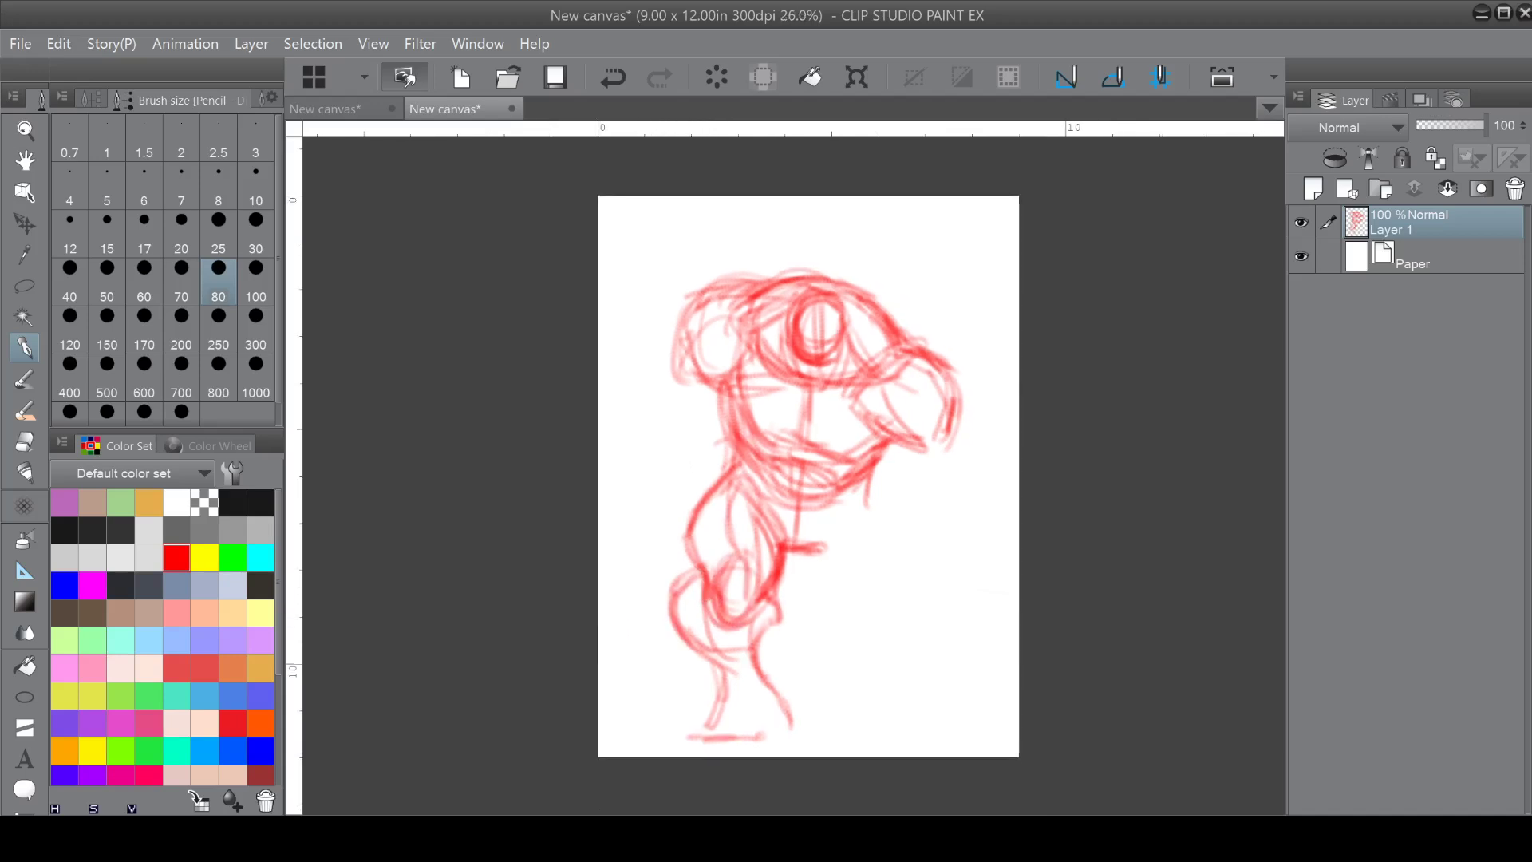
click(24, 286)
mouse_move(746, 259)
mouse_down()
mouse_move(1001, 327)
mouse_move(530, 570)
mouse_move(610, 351)
mouse_up()
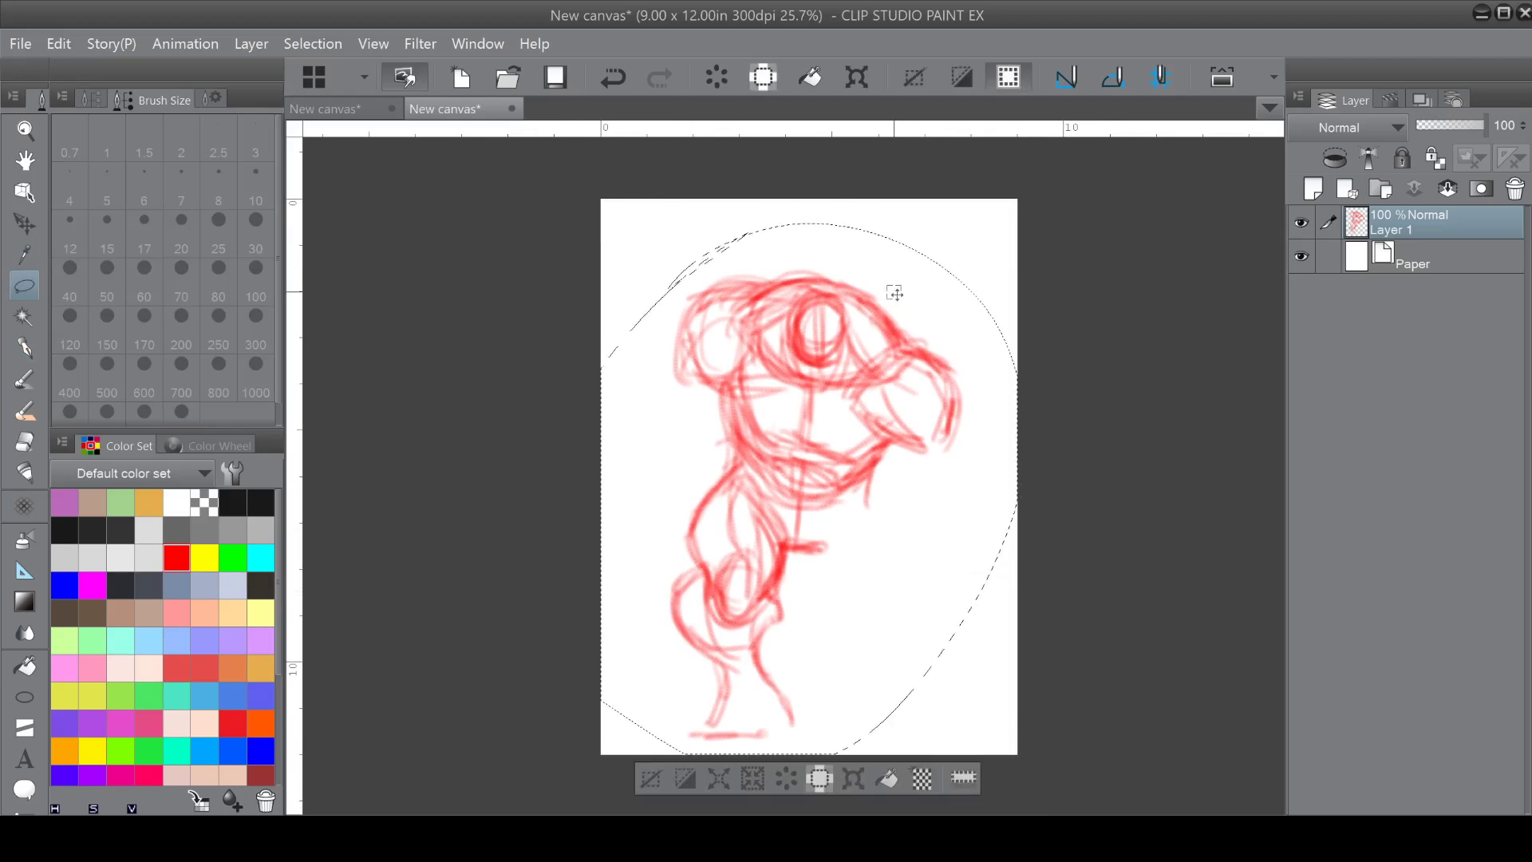
click(819, 778)
drag(940, 314, 905, 319)
key(Return)
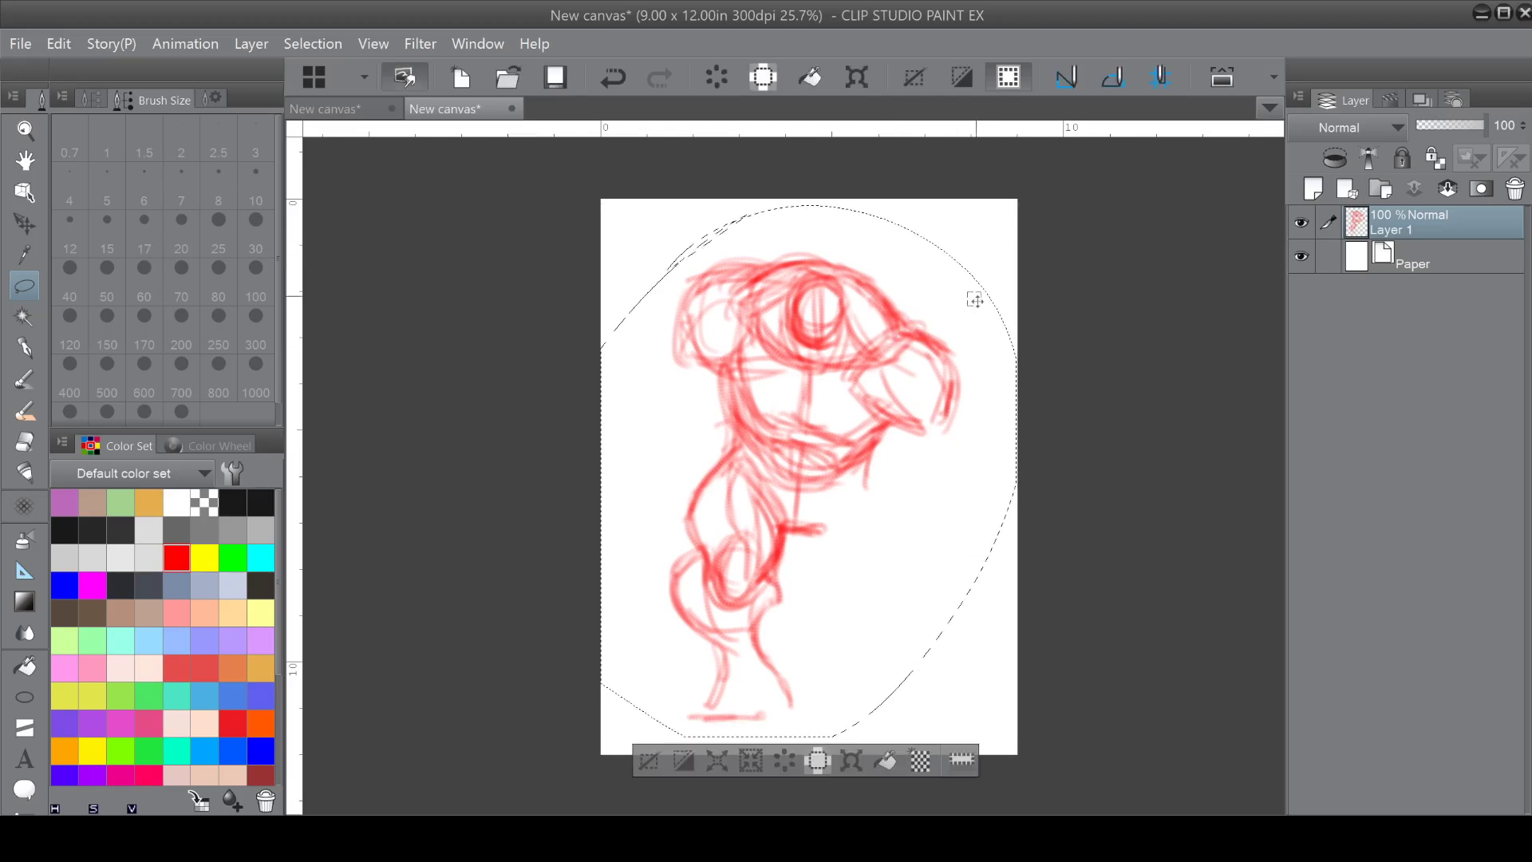
click(852, 761)
drag(1010, 203, 990, 234)
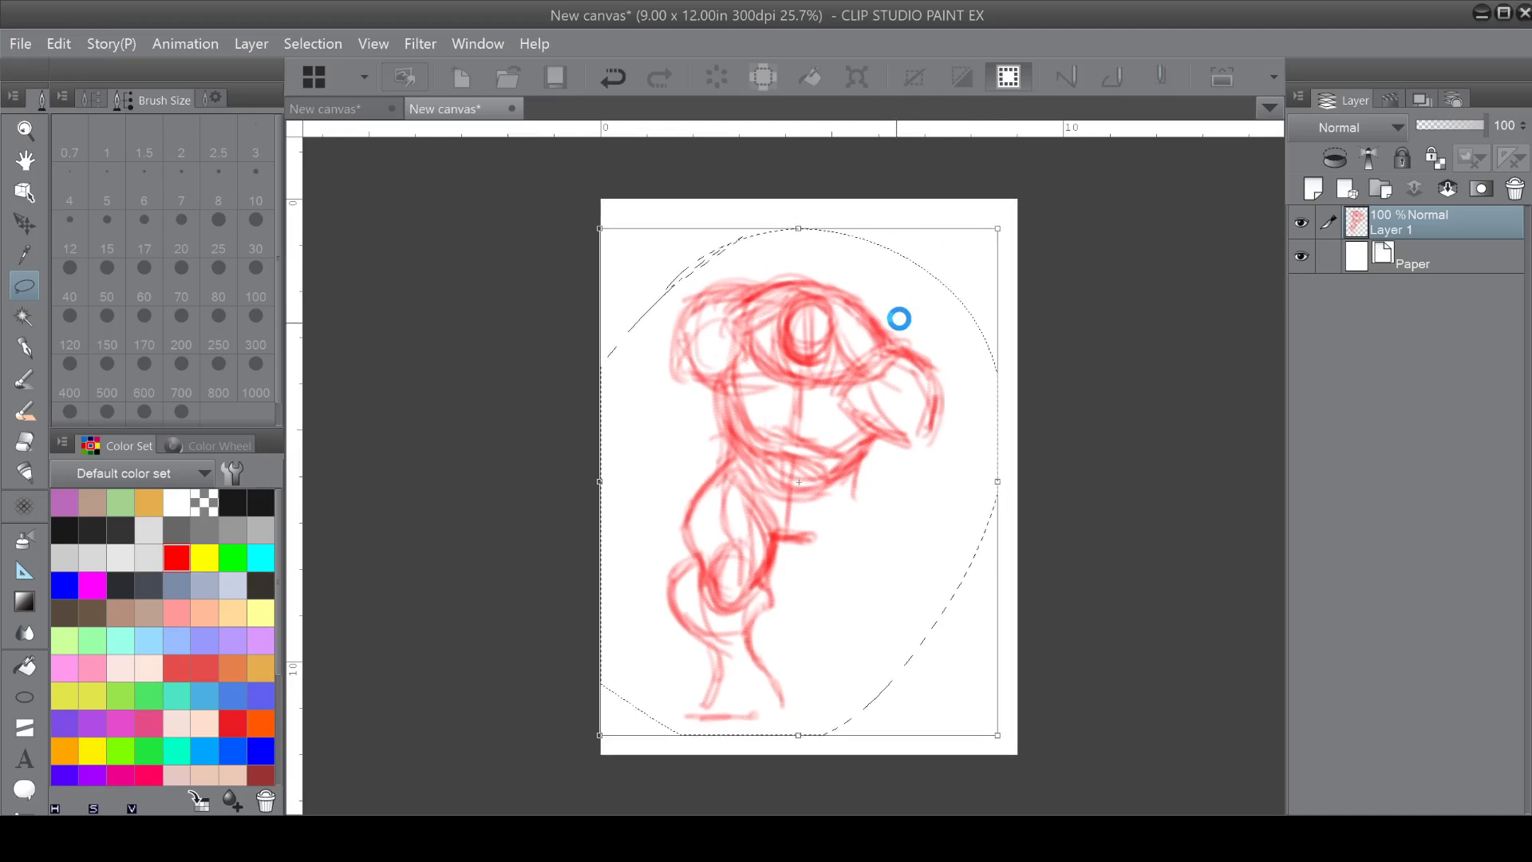
key(Return)
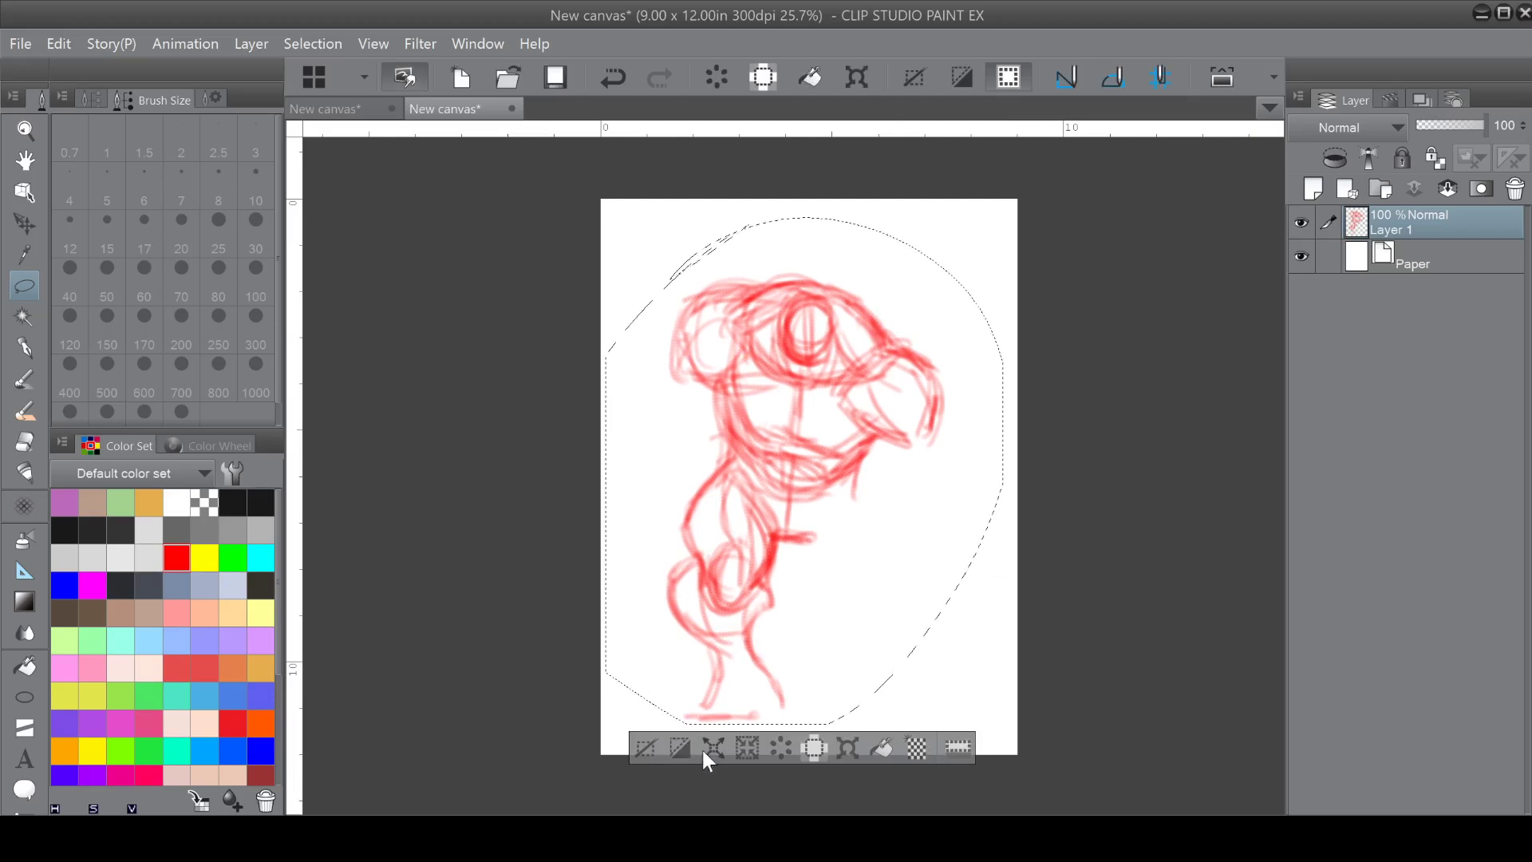
click(644, 749)
Refine the pencil lines around the head, the left flank and the left thigh.
click(36, 340)
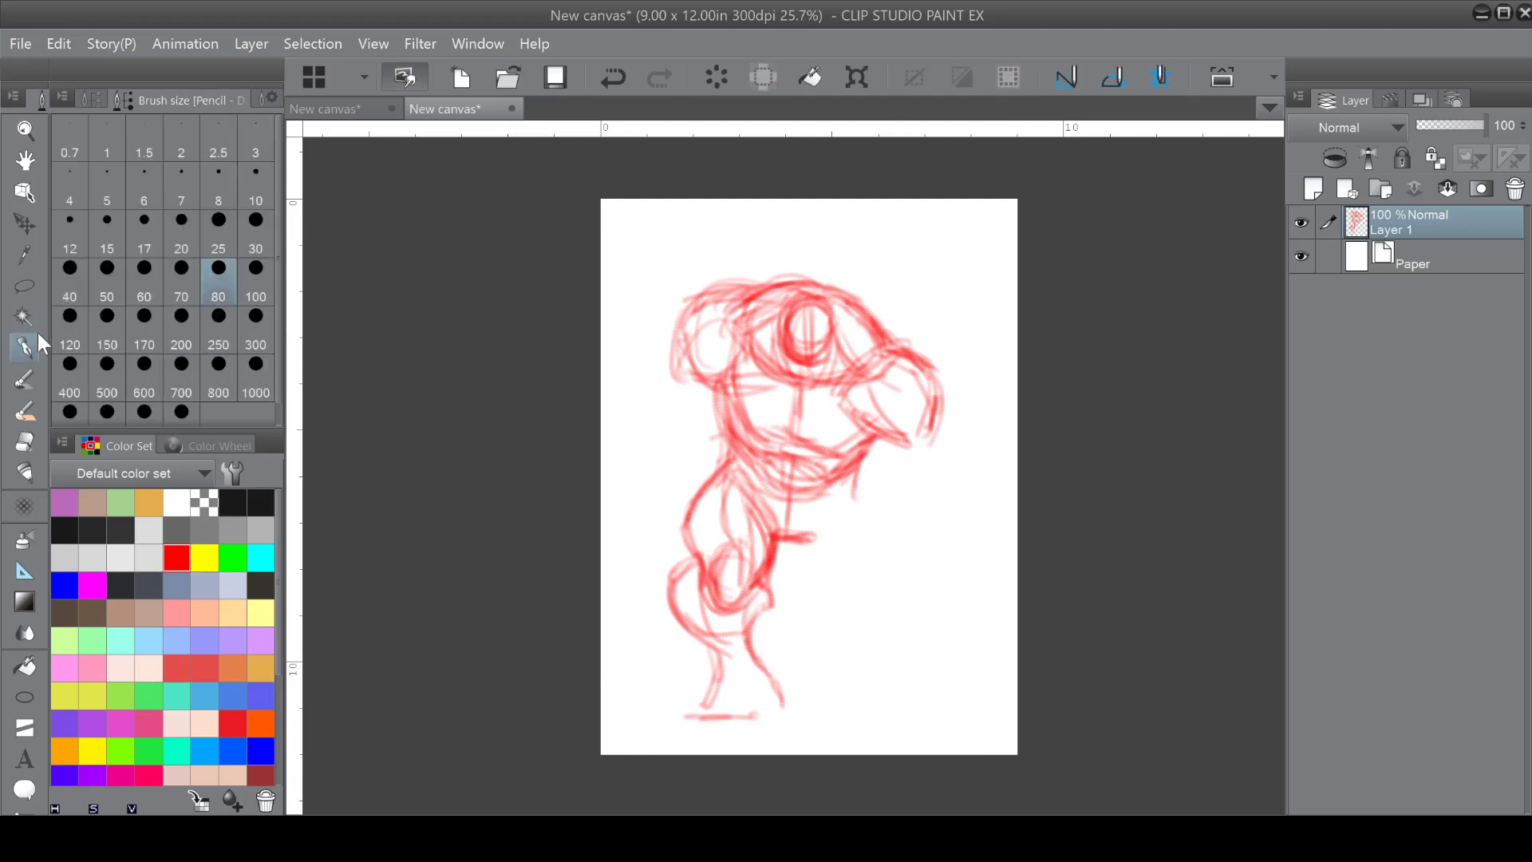
mouse_move(735, 303)
mouse_down()
mouse_move(826, 286)
mouse_move(887, 351)
mouse_up()
drag(803, 290, 885, 349)
drag(762, 306, 860, 320)
mouse_move(734, 357)
mouse_down()
mouse_move(747, 427)
mouse_move(735, 419)
mouse_move(745, 365)
mouse_up()
mouse_move(733, 376)
mouse_down()
mouse_move(747, 435)
mouse_move(762, 439)
mouse_move(722, 447)
mouse_move(694, 490)
mouse_move(713, 579)
mouse_up()
drag(731, 477, 765, 549)
drag(730, 486, 730, 608)
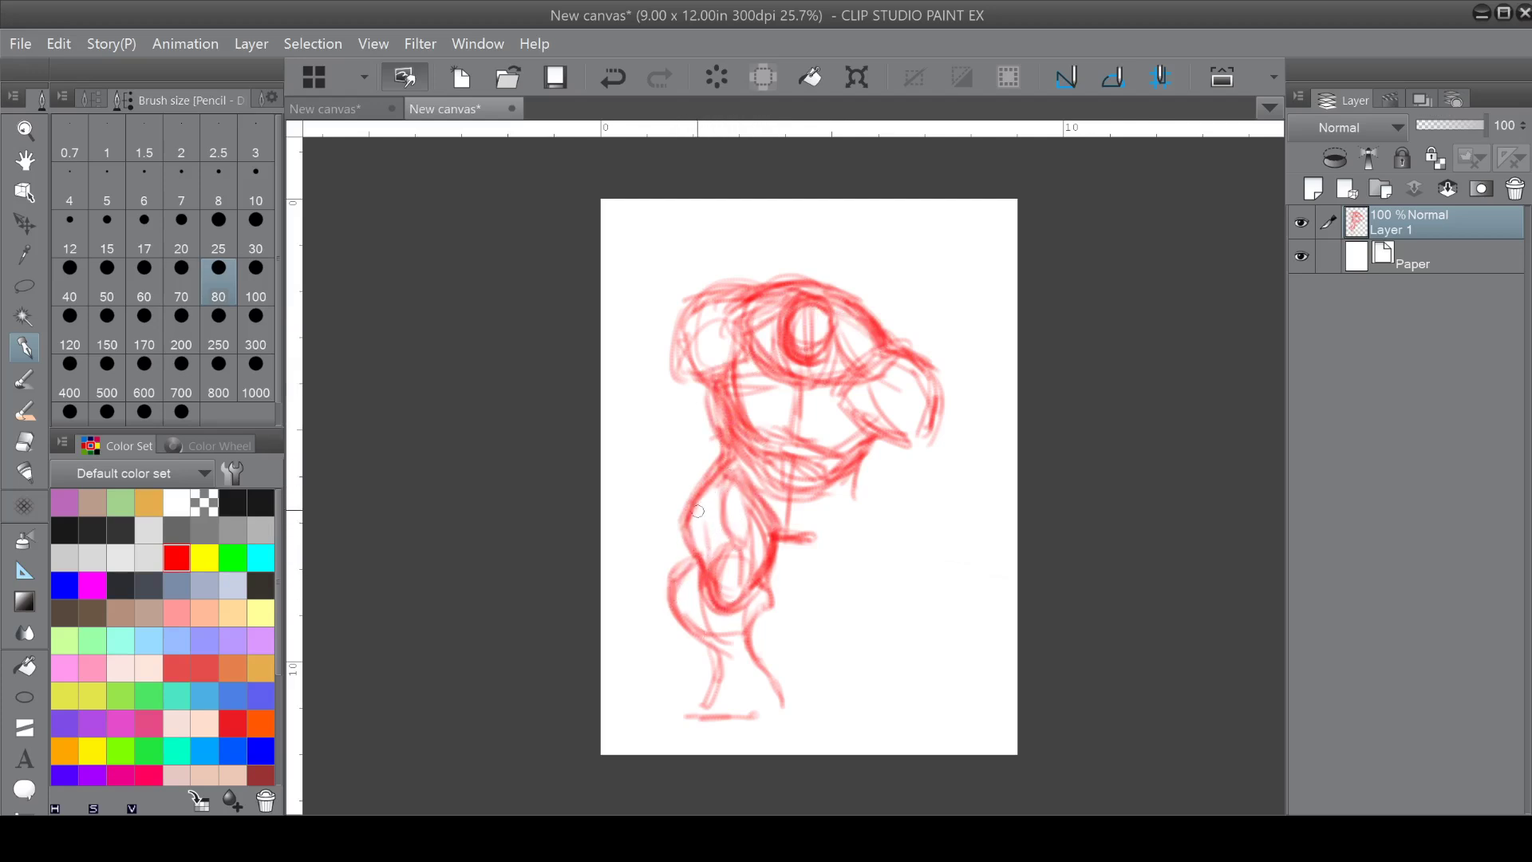
Define the left knee and shin, sketch the foot with toes, and extend the crotch line toward the right hip.
mouse_move(700, 572)
mouse_down()
mouse_move(728, 608)
mouse_move(710, 637)
mouse_up()
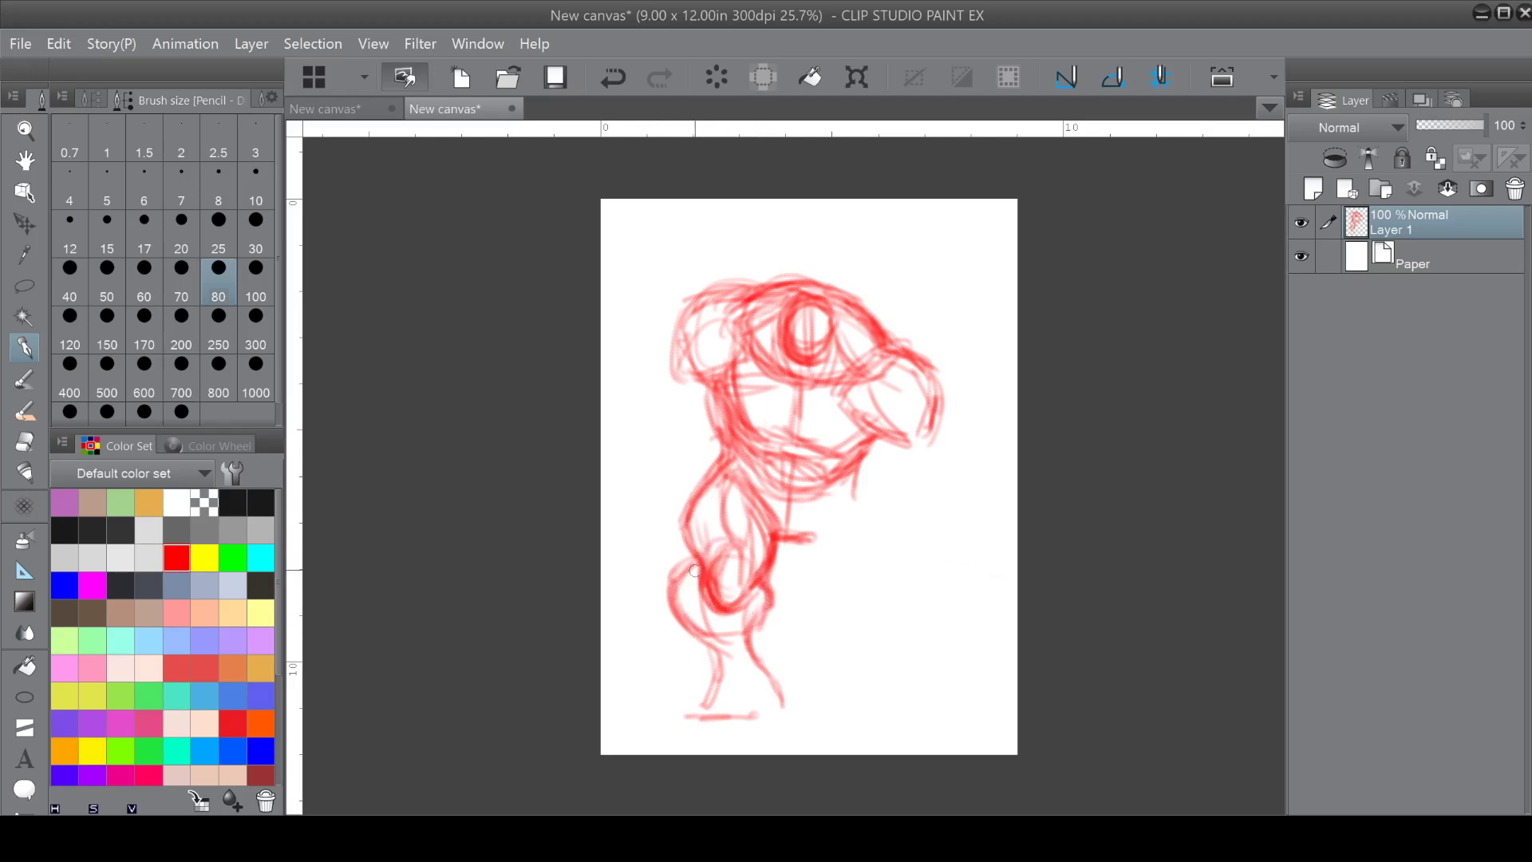
drag(683, 564, 771, 684)
drag(757, 617, 773, 684)
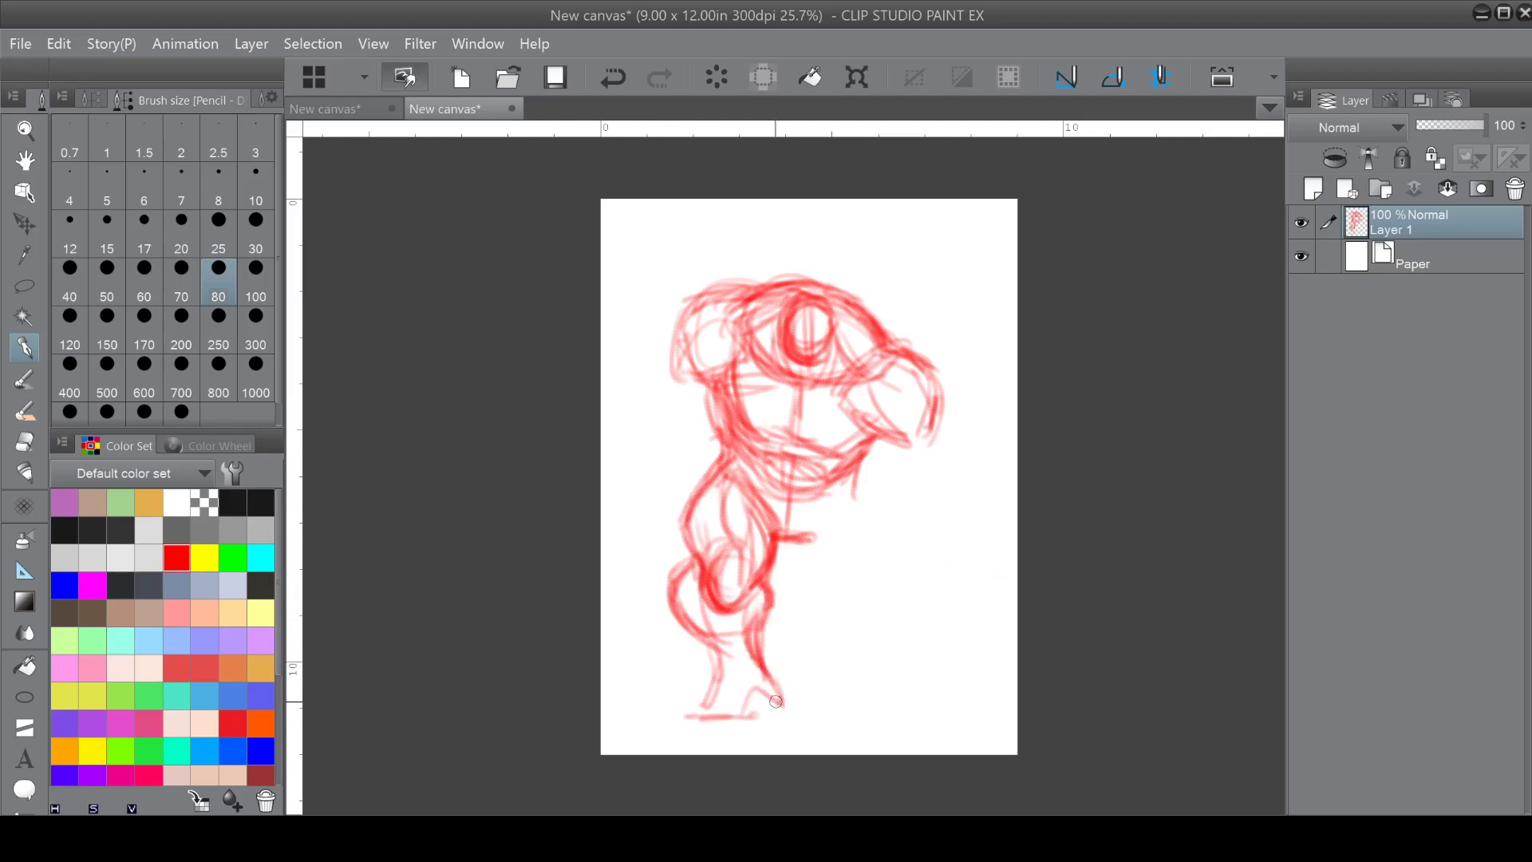
mouse_move(686, 716)
mouse_down()
mouse_move(712, 646)
mouse_move(776, 705)
mouse_up()
drag(797, 539, 840, 508)
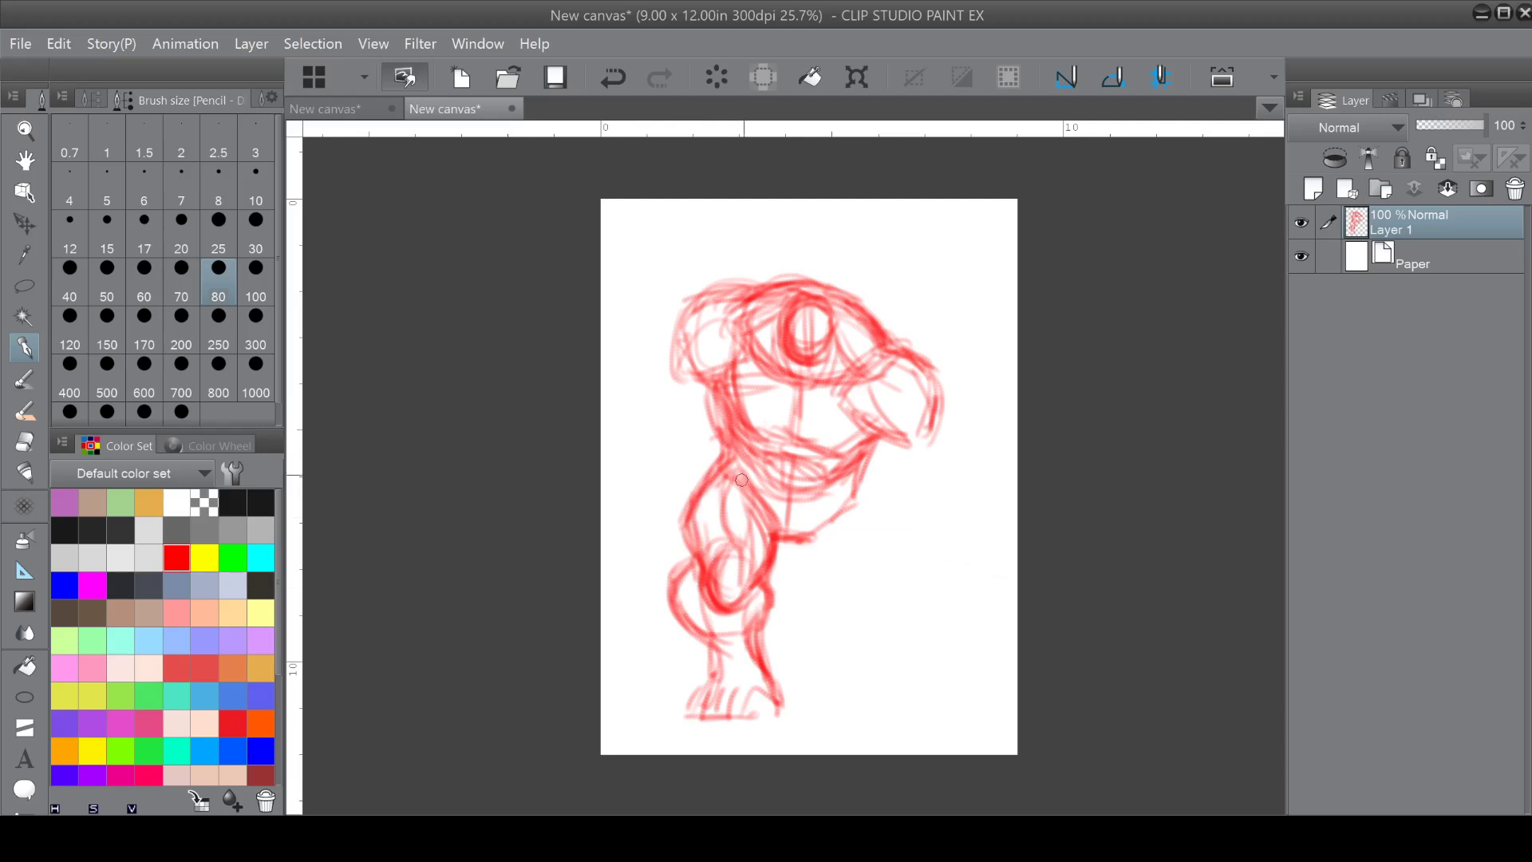
Strengthen the slope from the head over the right shoulder and add a faint guide line leading to the left shoulder.
drag(815, 297, 945, 365)
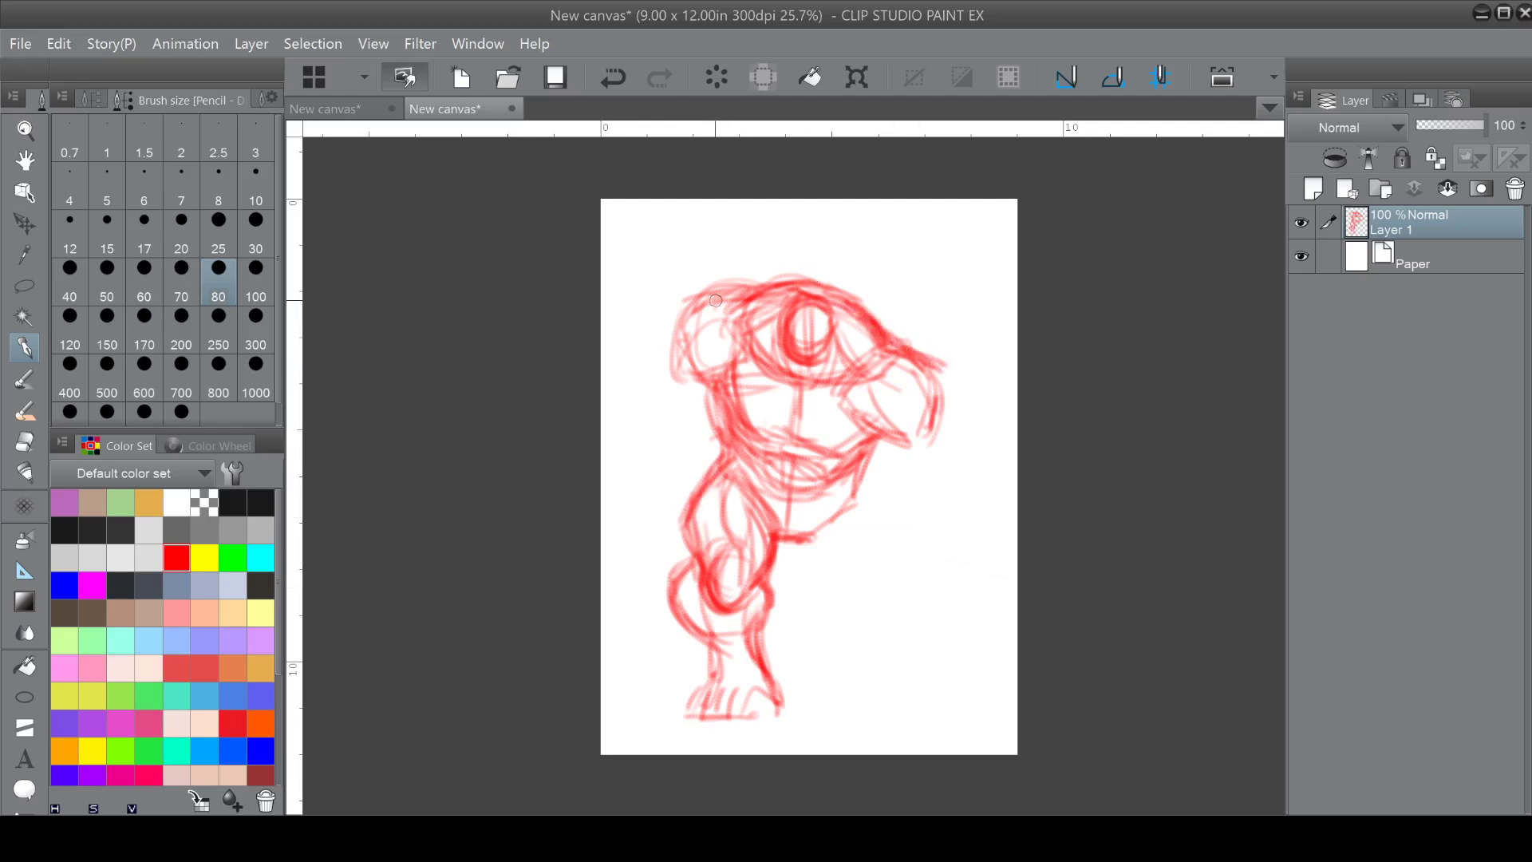
drag(632, 264, 692, 296)
drag(890, 371, 937, 389)
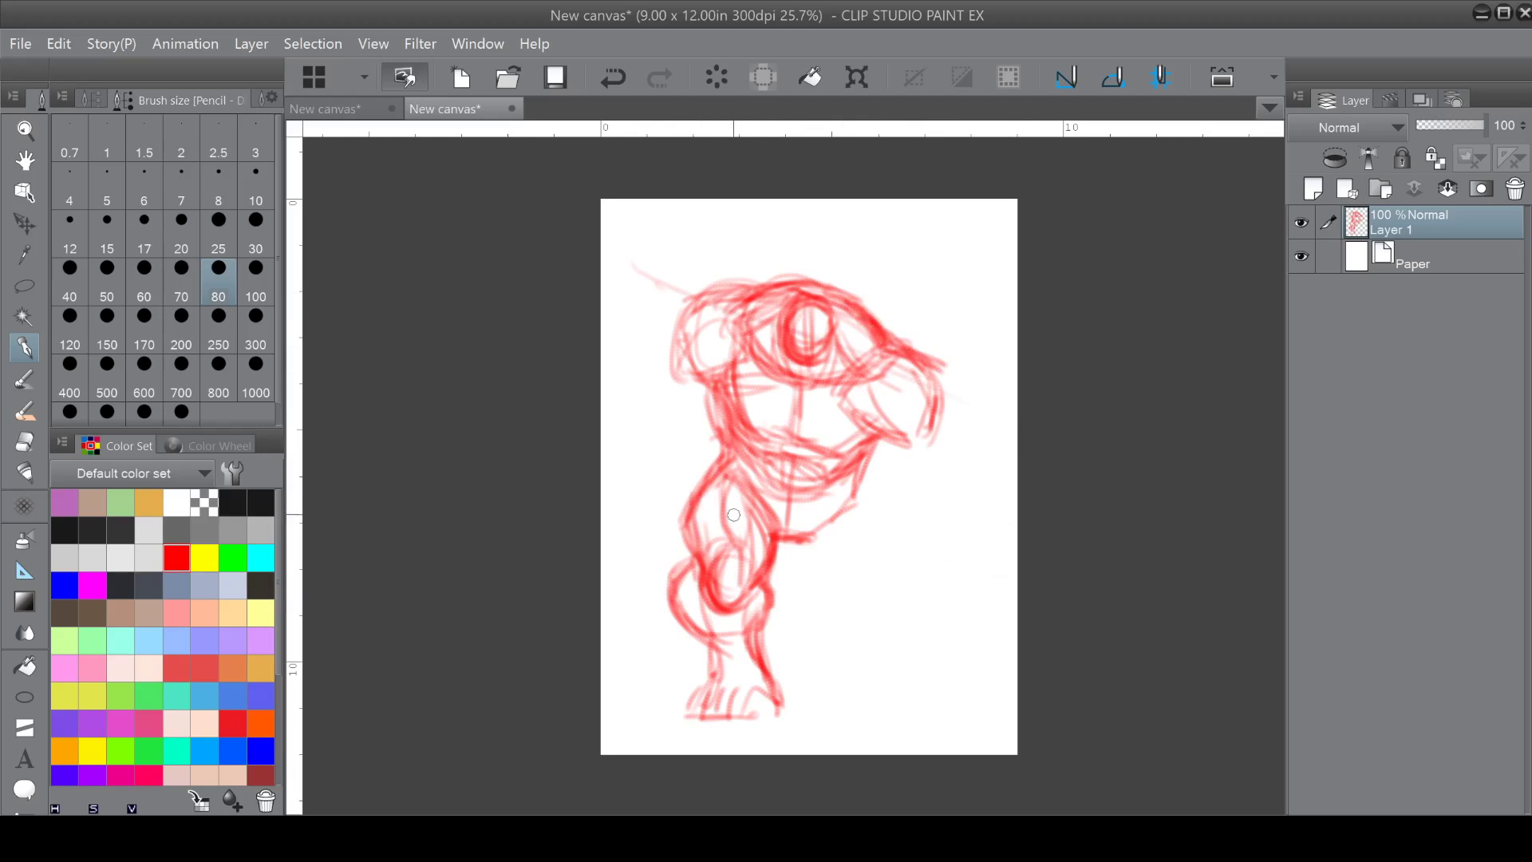
Sketch the right upper arm and forearm hanging down from the right shoulder to the wrist.
drag(942, 414, 957, 443)
mouse_move(869, 446)
mouse_down()
mouse_move(917, 495)
mouse_move(902, 495)
mouse_up()
mouse_move(874, 445)
mouse_down()
mouse_move(924, 497)
mouse_move(941, 471)
mouse_up()
mouse_move(938, 396)
mouse_down()
mouse_move(980, 439)
mouse_move(924, 532)
mouse_up()
mouse_move(937, 489)
mouse_down()
mouse_move(919, 531)
mouse_move(955, 458)
mouse_up()
drag(983, 473, 984, 501)
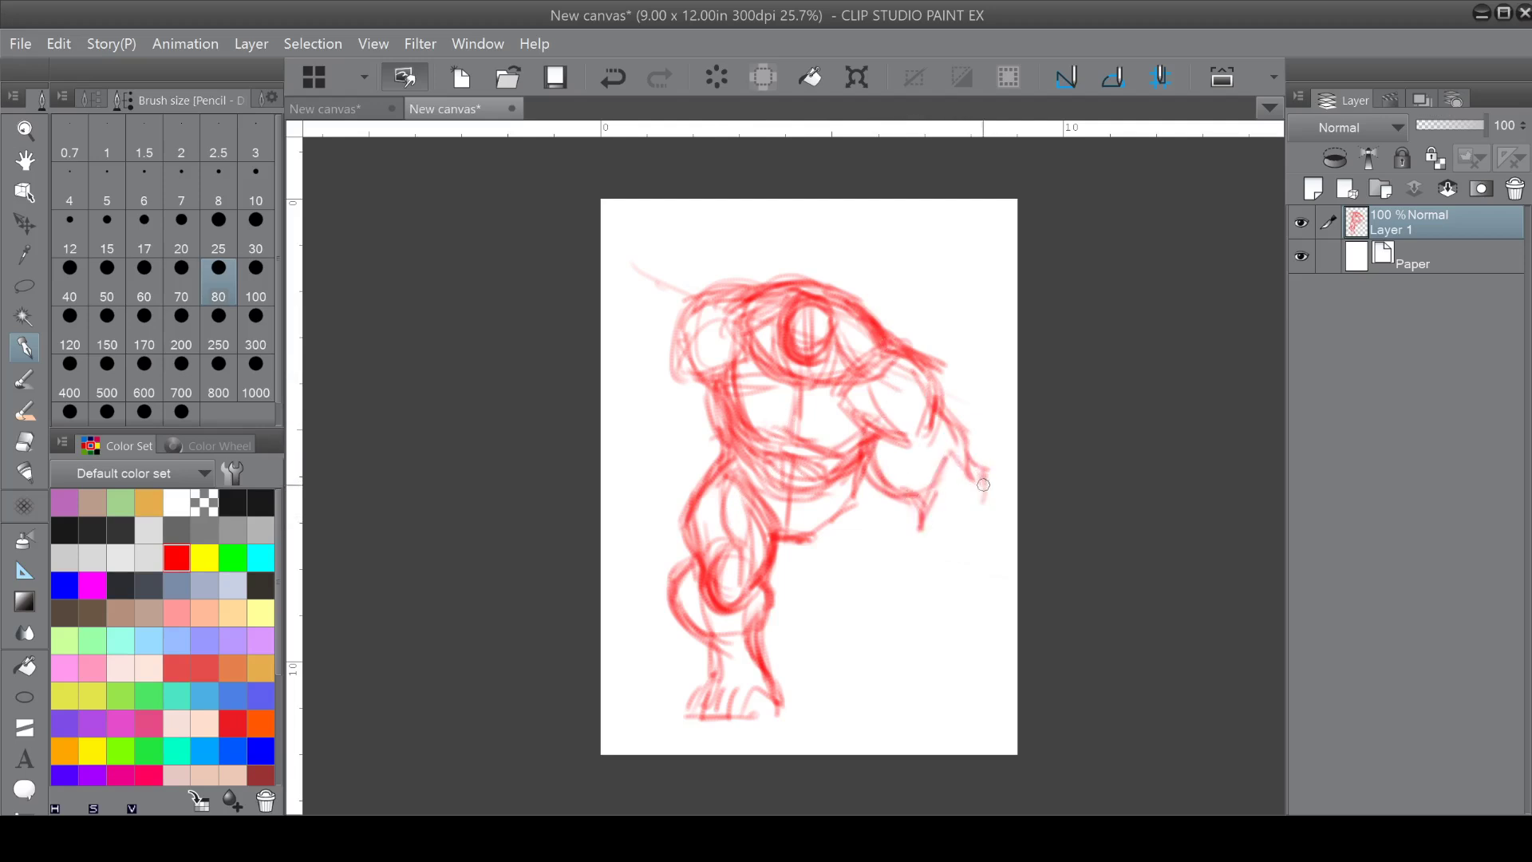
Rough in the large right fist at the end of the forearm and firm up the wrist contours.
mouse_move(958, 428)
mouse_down()
mouse_move(963, 462)
mouse_move(908, 494)
mouse_move(918, 526)
mouse_up()
drag(903, 501, 918, 528)
drag(964, 450, 988, 483)
drag(947, 478, 925, 507)
mouse_move(905, 504)
mouse_down()
mouse_move(927, 525)
mouse_move(888, 564)
mouse_up()
mouse_move(887, 497)
mouse_down()
mouse_move(871, 563)
mouse_move(932, 523)
mouse_up()
mouse_move(870, 558)
mouse_down()
mouse_move(888, 495)
mouse_move(933, 520)
mouse_up()
mouse_move(936, 460)
mouse_down()
mouse_move(930, 483)
mouse_move(962, 452)
mouse_move(974, 489)
mouse_move(937, 495)
mouse_move(983, 466)
mouse_move(992, 523)
mouse_move(920, 554)
mouse_up()
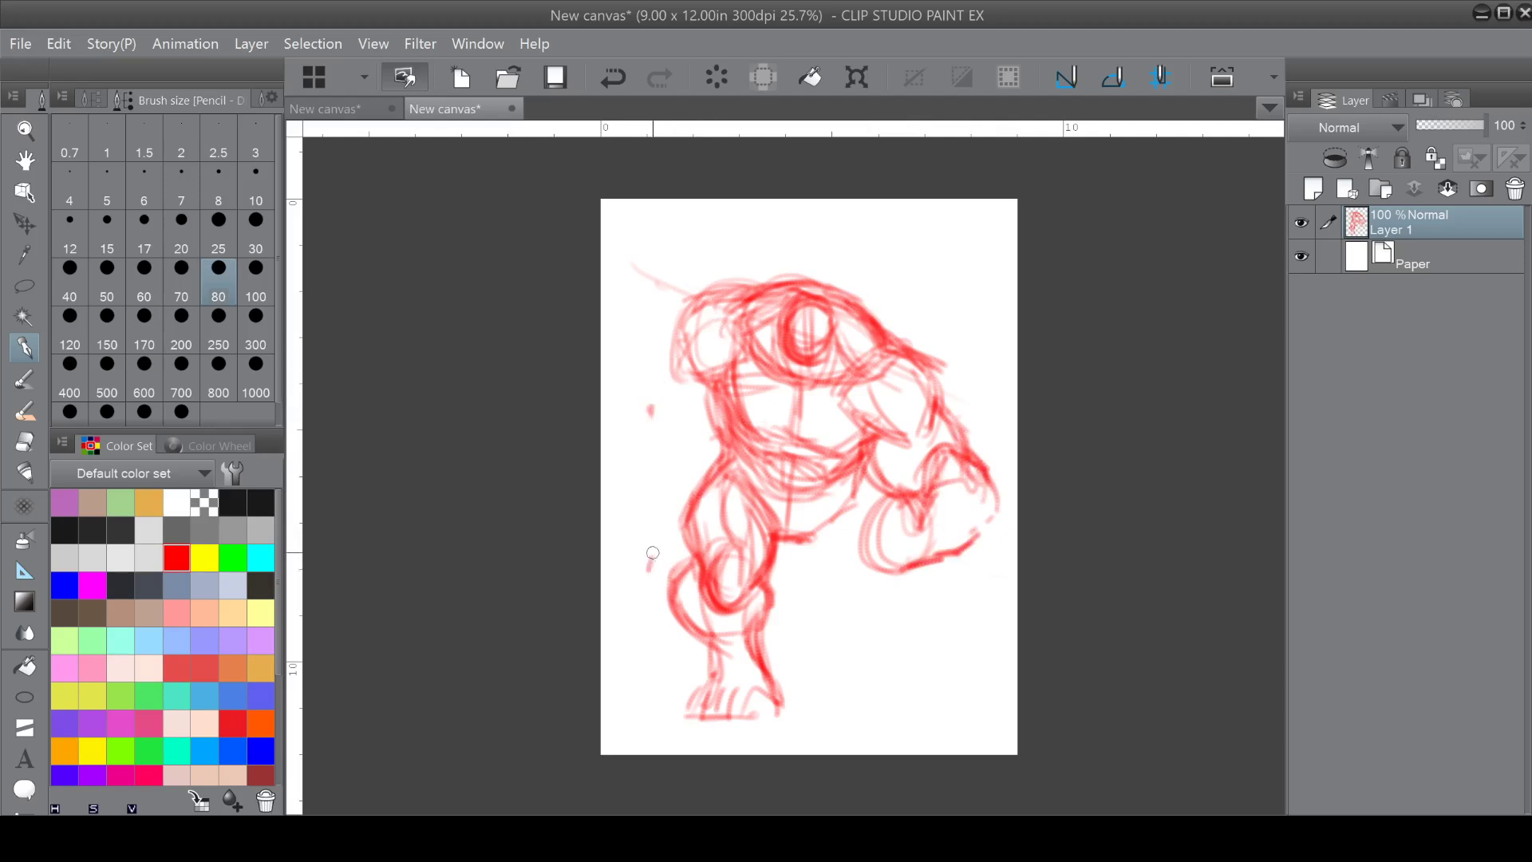
Undo the last stray mark and sketch the fingers and knuckles of the right fist.
click(615, 76)
mouse_move(911, 515)
mouse_down()
mouse_move(874, 568)
mouse_move(907, 527)
mouse_move(868, 518)
mouse_up()
mouse_move(871, 518)
mouse_down()
mouse_move(896, 553)
mouse_move(871, 524)
mouse_move(878, 563)
mouse_move(861, 537)
mouse_move(884, 471)
mouse_move(899, 477)
mouse_move(860, 504)
mouse_move(947, 471)
mouse_move(941, 483)
mouse_move(978, 478)
mouse_move(943, 511)
mouse_move(959, 531)
mouse_move(993, 479)
mouse_up()
drag(940, 412, 967, 447)
Refine the right shoulder contour, darken the head, and reinforce the curves of the belly.
drag(909, 348, 944, 369)
drag(941, 380, 927, 404)
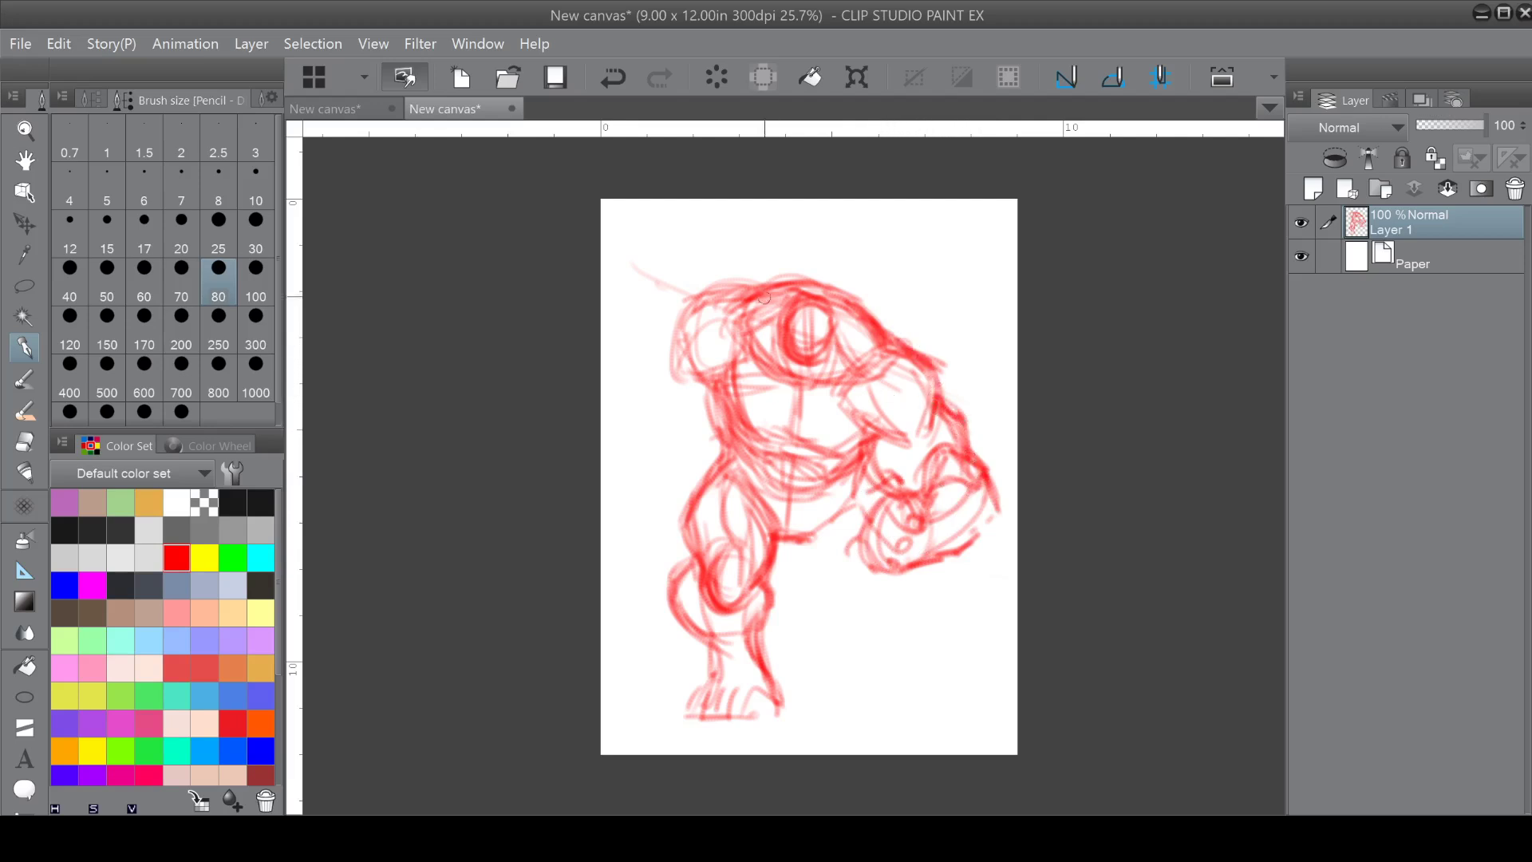
mouse_move(811, 307)
mouse_down()
mouse_move(797, 364)
mouse_move(796, 345)
mouse_move(730, 295)
mouse_move(676, 305)
mouse_move(677, 375)
mouse_move(750, 375)
mouse_move(718, 379)
mouse_move(785, 440)
mouse_move(842, 455)
mouse_move(844, 432)
mouse_up()
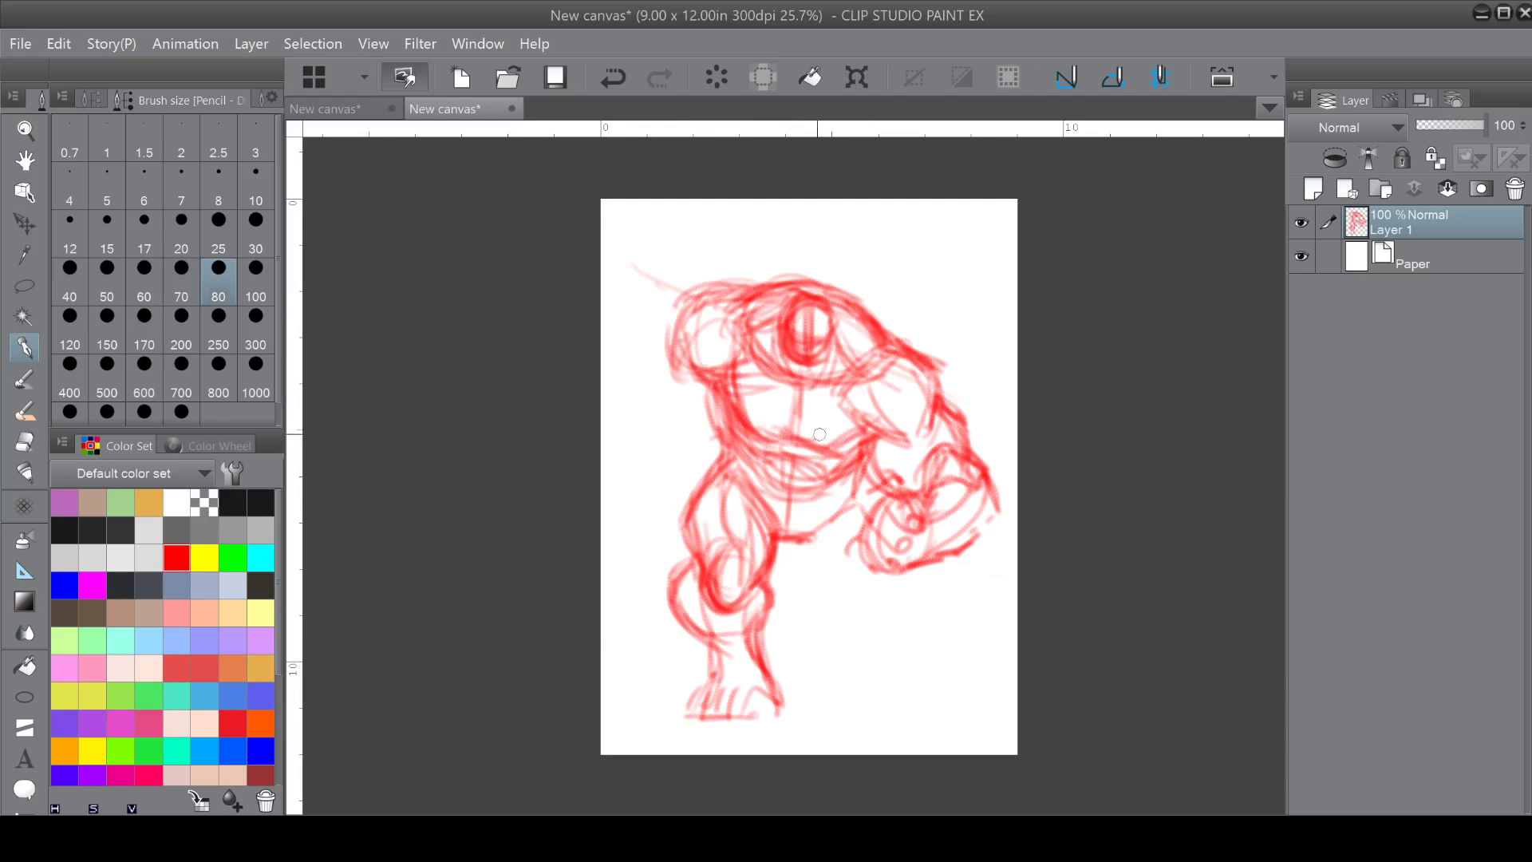
drag(746, 437, 822, 486)
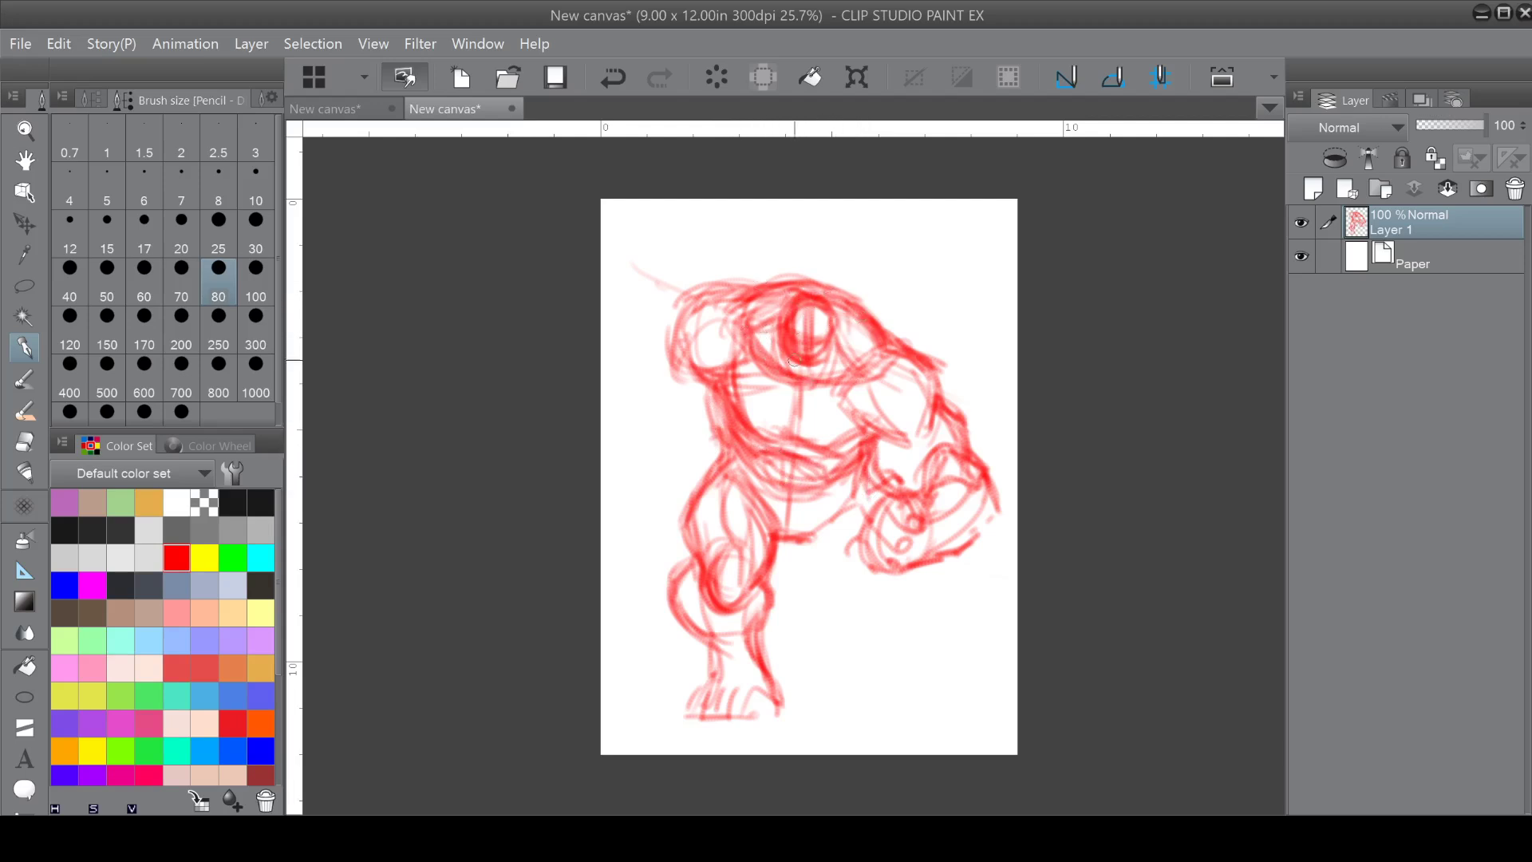
Draw small arrows pointing at the right shoulder, the left shoulder and the left hip.
mouse_move(954, 246)
mouse_down()
mouse_move(938, 321)
mouse_move(955, 304)
mouse_up()
mouse_move(619, 254)
mouse_down()
mouse_move(667, 286)
mouse_move(653, 283)
mouse_up()
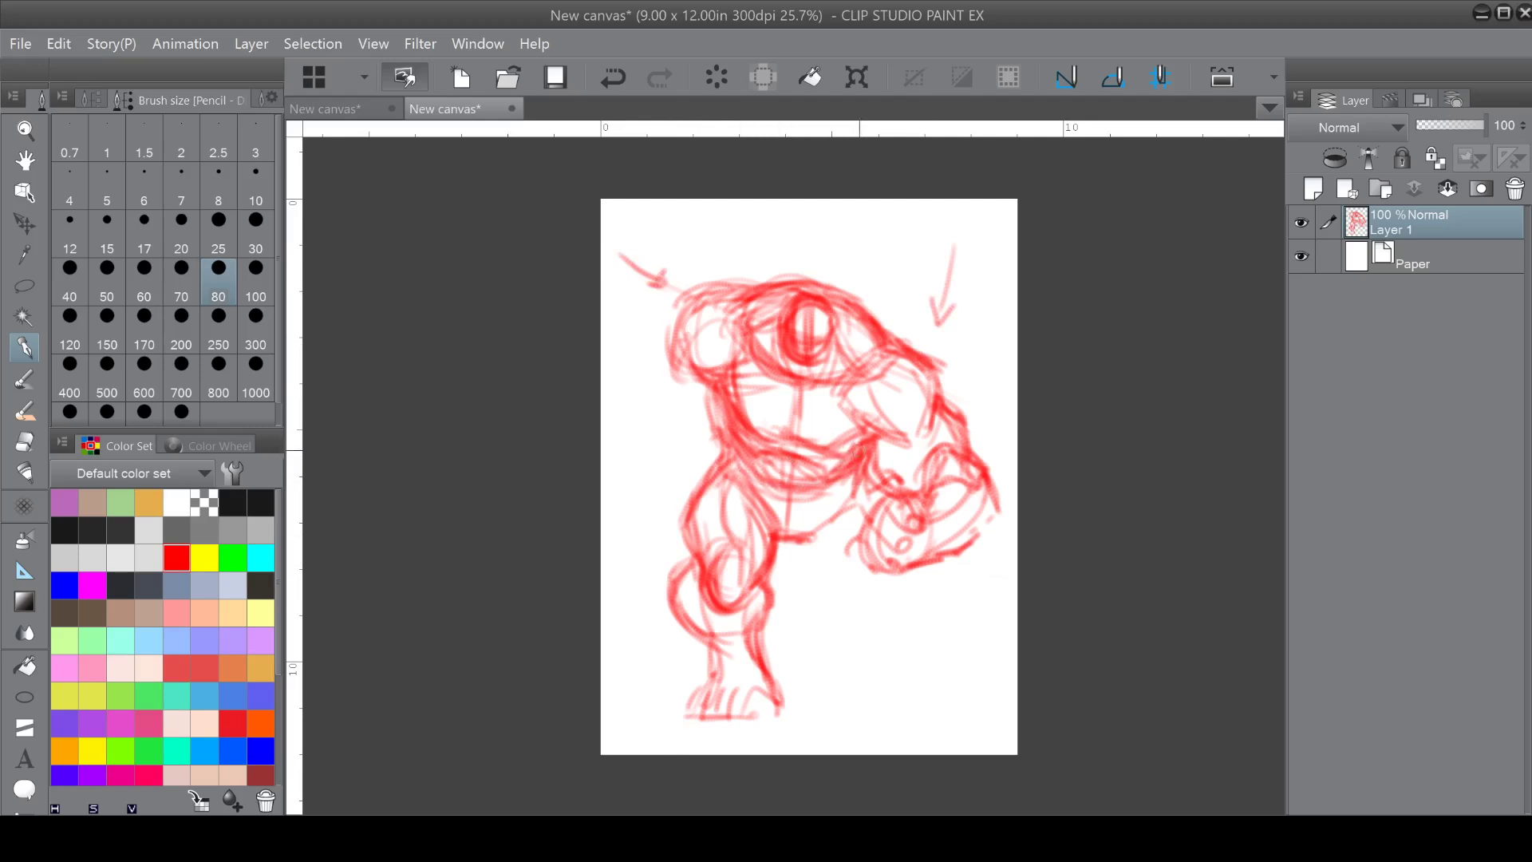
drag(638, 482, 684, 457)
Sketch a small full-body thumbnail figure above the right shoulder.
mouse_move(926, 220)
mouse_down()
mouse_move(959, 232)
mouse_move(909, 228)
mouse_move(938, 267)
mouse_move(962, 245)
mouse_move(927, 280)
mouse_move(908, 274)
mouse_move(945, 297)
mouse_up()
mouse_move(912, 216)
mouse_down()
mouse_move(936, 253)
mouse_move(955, 236)
mouse_move(972, 258)
mouse_move(942, 218)
mouse_up()
mouse_move(916, 291)
mouse_down()
mouse_move(901, 323)
mouse_move(950, 287)
mouse_move(941, 315)
mouse_move(907, 261)
mouse_move(933, 272)
mouse_up()
drag(925, 240, 920, 286)
drag(940, 230, 934, 260)
drag(933, 272, 924, 299)
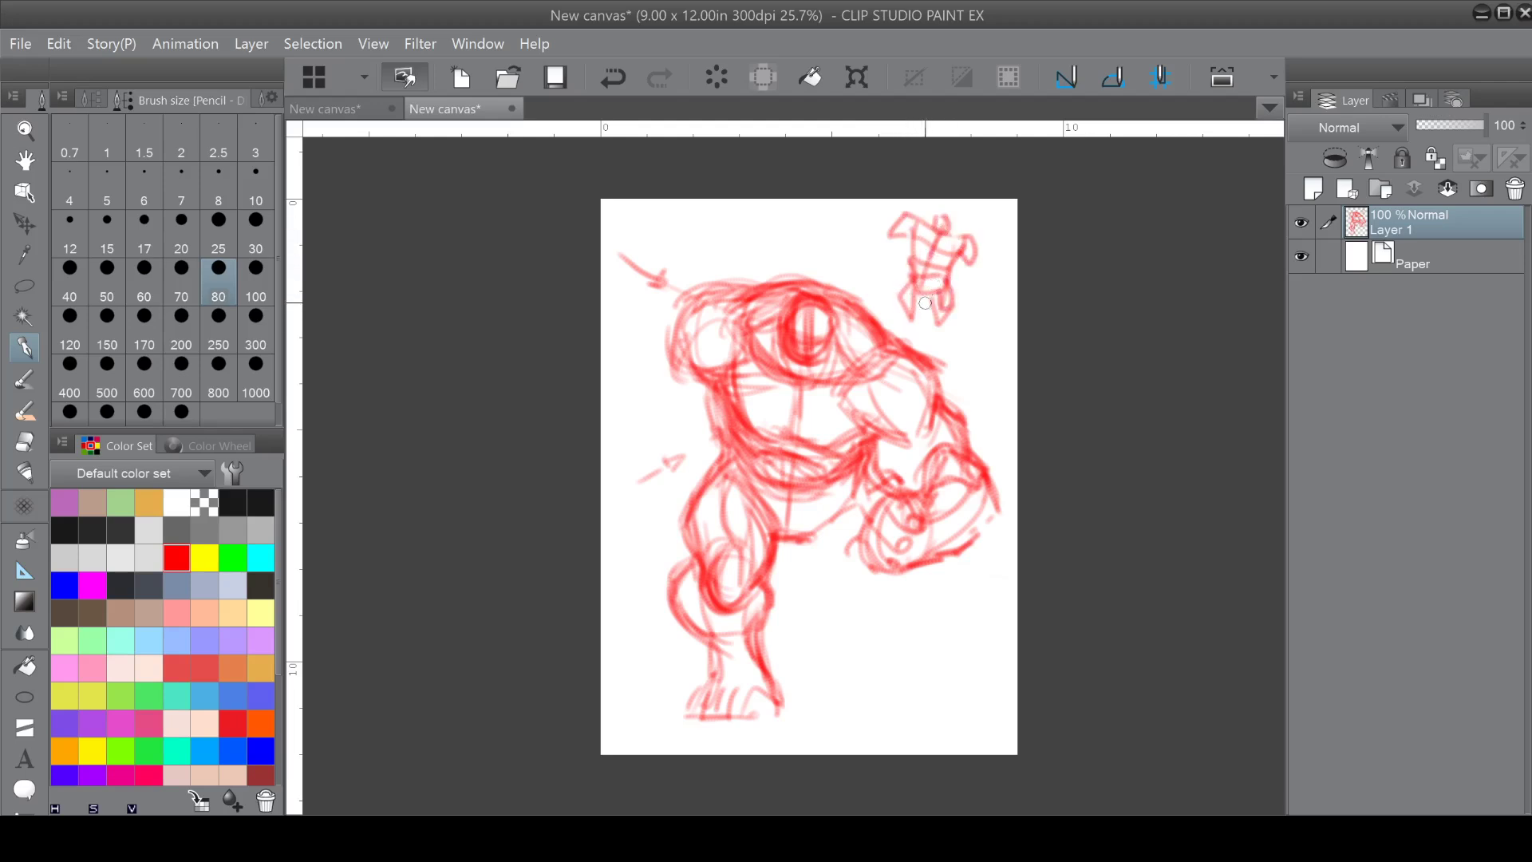
Strengthen the torso centreline and sketch the right thigh bending forward to the knee behind the fist.
mouse_move(803, 364)
mouse_down()
mouse_move(792, 441)
mouse_move(808, 455)
mouse_move(806, 537)
mouse_up()
mouse_move(809, 321)
mouse_down()
mouse_move(805, 342)
mouse_move(901, 348)
mouse_up()
mouse_move(860, 469)
mouse_down()
mouse_move(858, 522)
mouse_move(872, 530)
mouse_up()
drag(804, 540, 812, 588)
mouse_move(795, 533)
mouse_down()
mouse_move(802, 591)
mouse_move(826, 605)
mouse_up()
drag(864, 470, 869, 528)
mouse_move(748, 458)
mouse_down()
mouse_move(837, 486)
mouse_move(806, 526)
mouse_move(807, 586)
mouse_move(861, 578)
mouse_up()
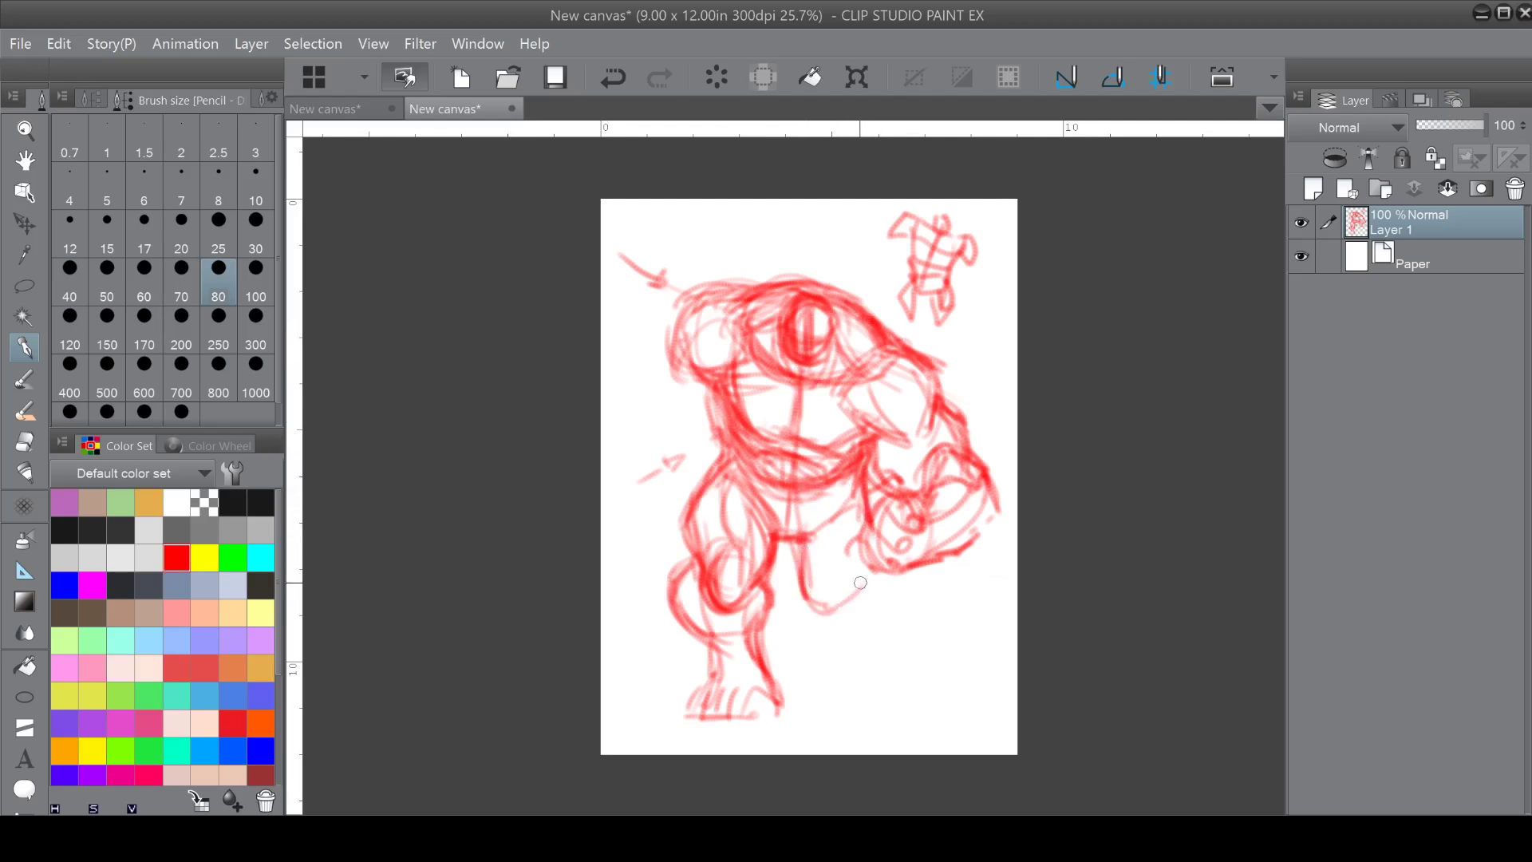
Lasso and delete the small thumbnail figure above the right shoulder, leaving no area selected.
click(24, 285)
mouse_move(941, 177)
mouse_down()
mouse_move(886, 179)
mouse_move(995, 315)
mouse_move(935, 209)
mouse_up()
key(Delete)
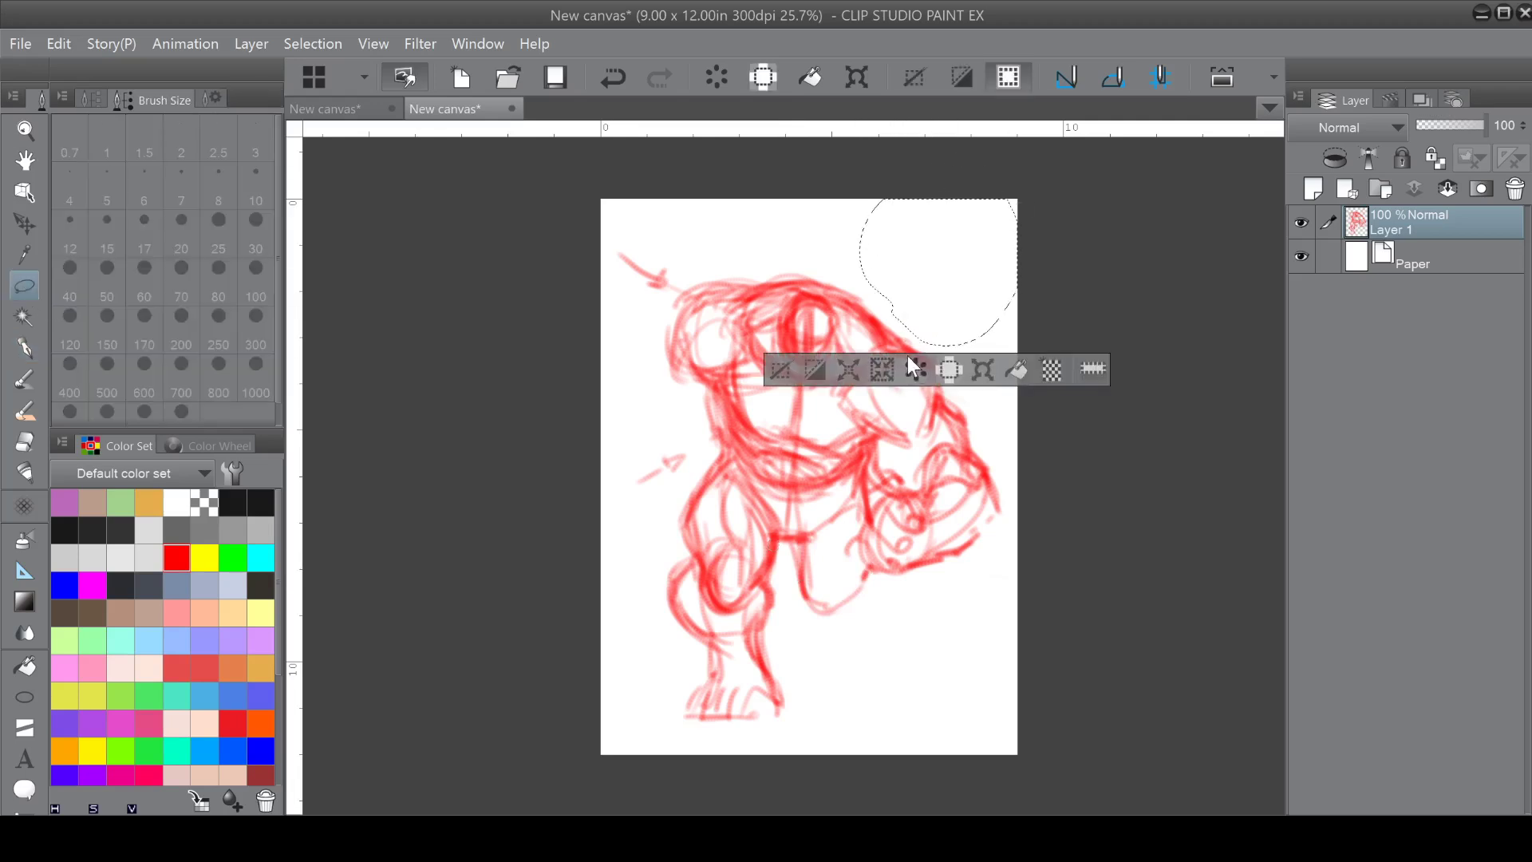
mouse_move(644, 225)
mouse_down()
mouse_move(684, 228)
mouse_move(658, 214)
mouse_up()
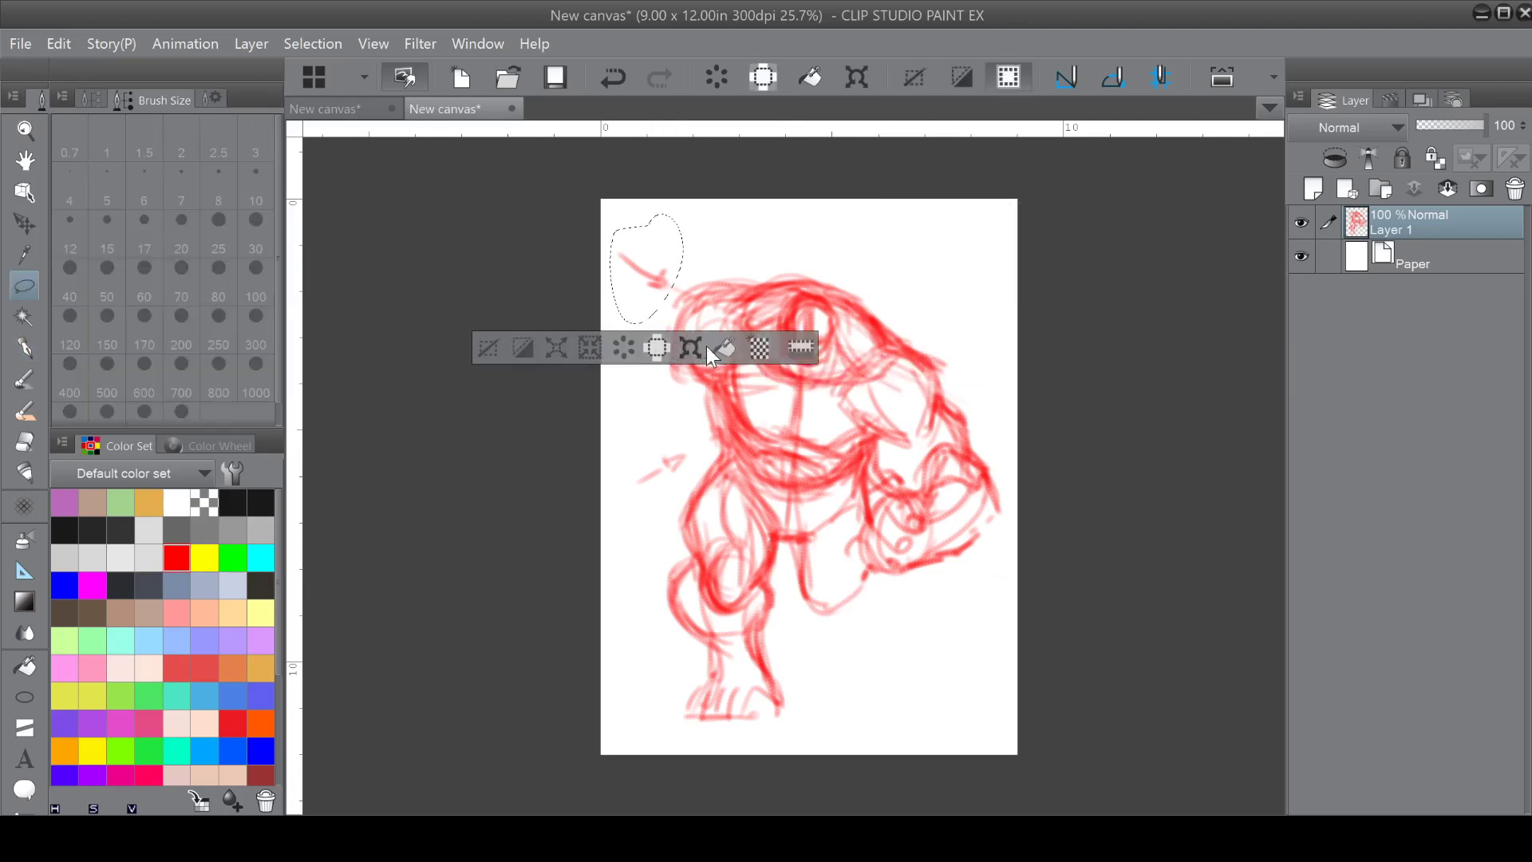
click(492, 349)
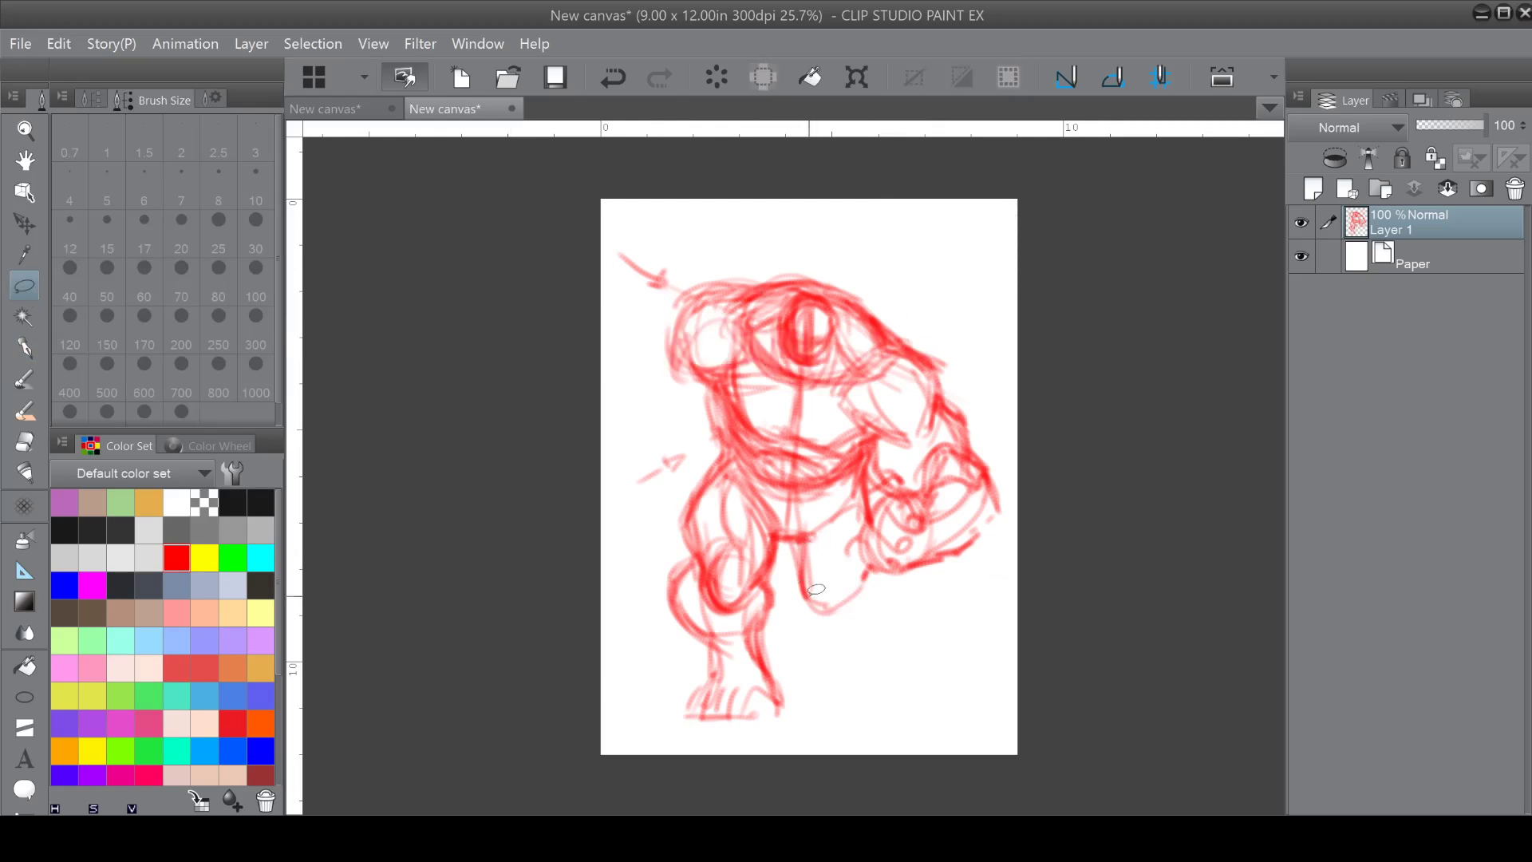
Define the right knee with the pencil and sketch the shin and blocky foot below it.
click(26, 352)
mouse_move(816, 595)
mouse_down()
mouse_move(880, 570)
mouse_move(804, 568)
mouse_move(802, 548)
mouse_move(823, 616)
mouse_up()
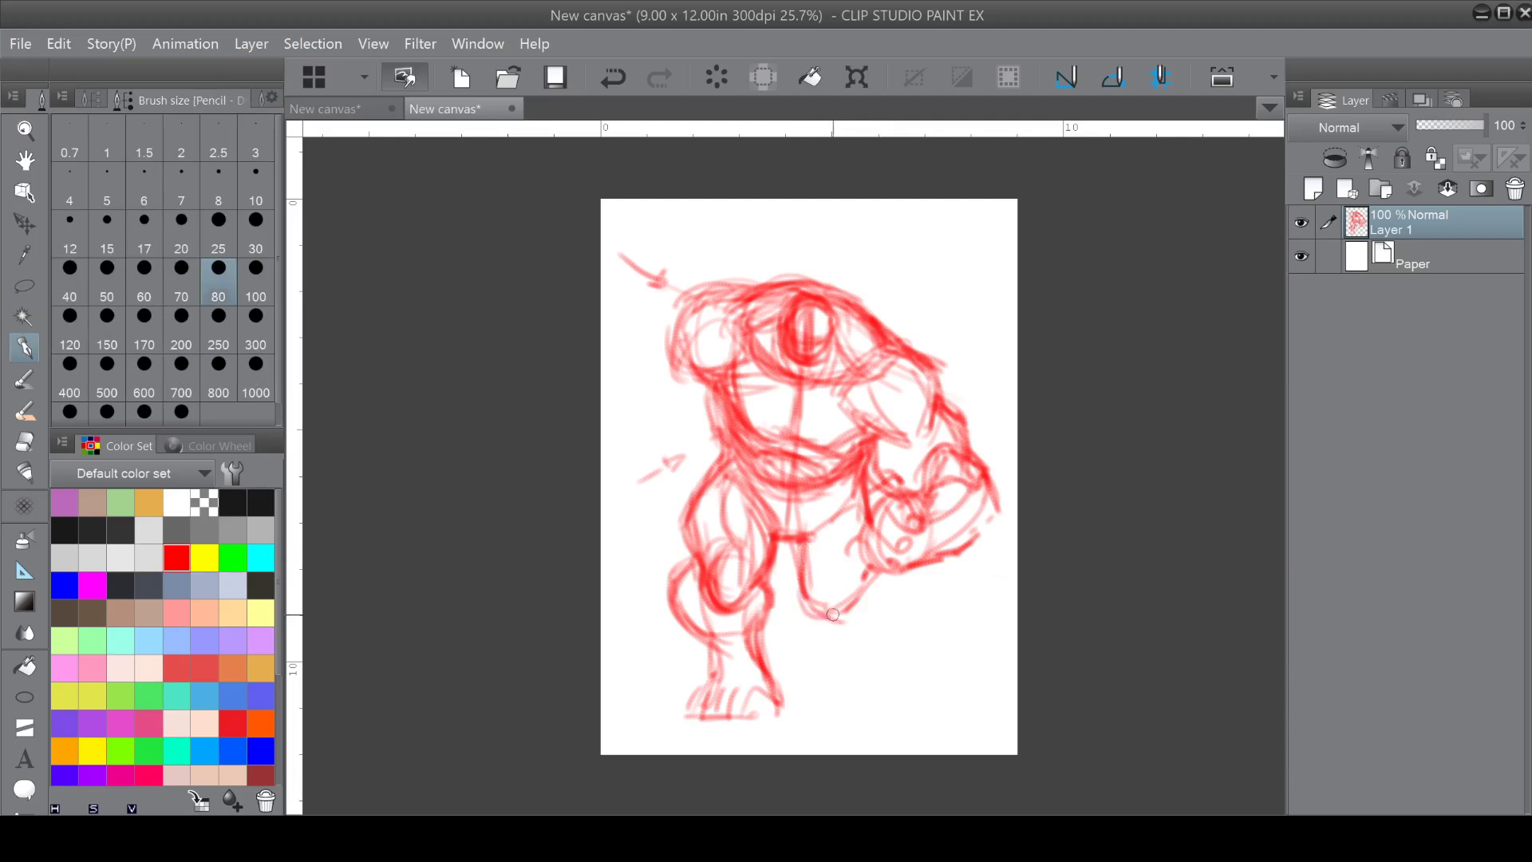
mouse_move(812, 536)
mouse_down()
mouse_move(818, 636)
mouse_move(814, 540)
mouse_move(834, 589)
mouse_move(810, 604)
mouse_move(856, 597)
mouse_move(813, 624)
mouse_up()
mouse_move(796, 573)
mouse_down()
mouse_move(805, 630)
mouse_move(838, 629)
mouse_move(860, 603)
mouse_move(830, 633)
mouse_up()
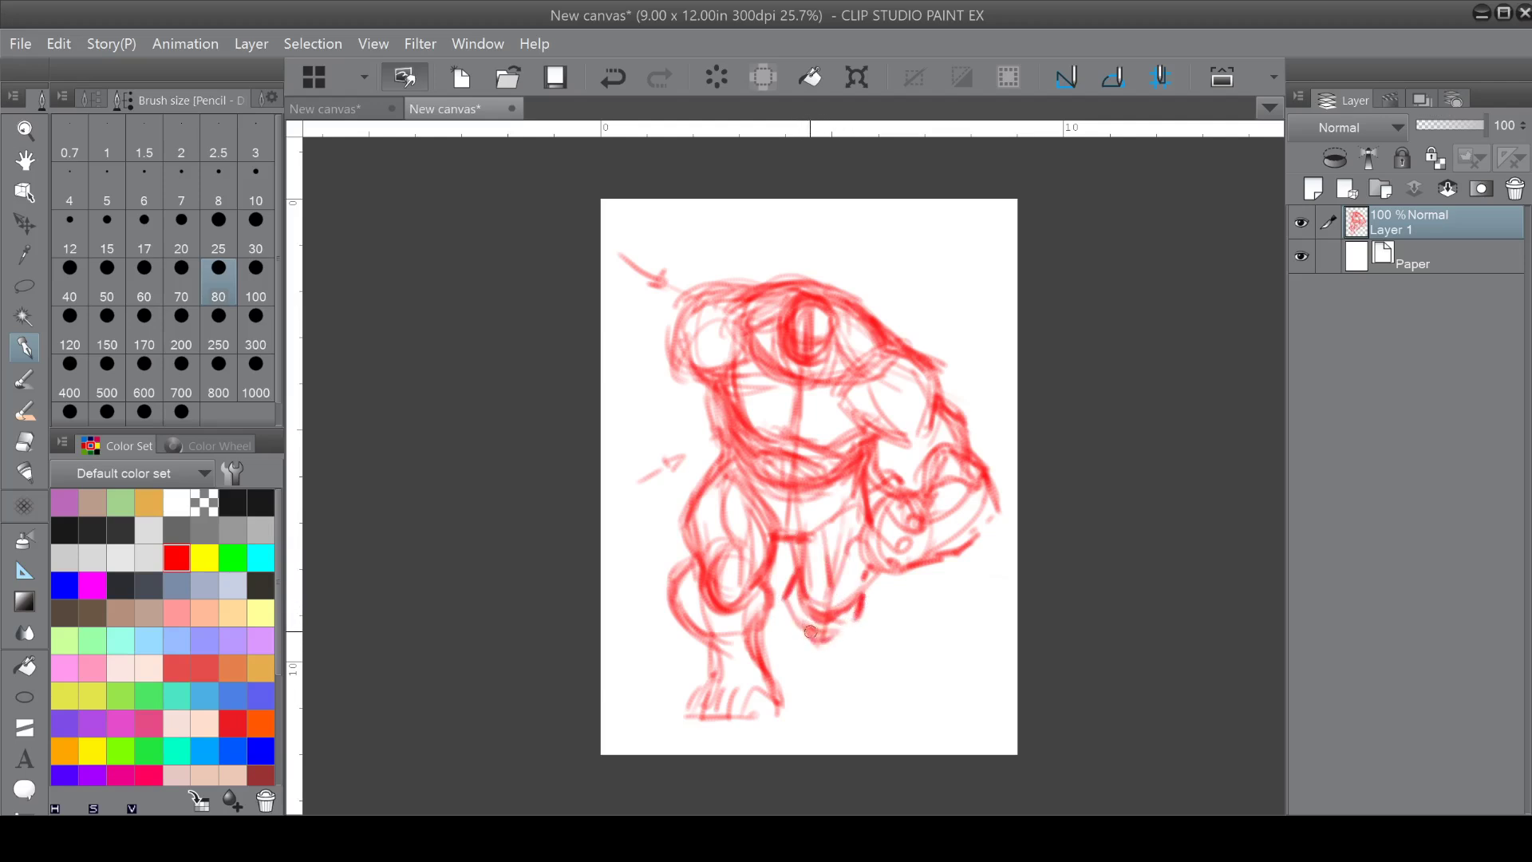
mouse_move(799, 622)
mouse_down()
mouse_move(796, 662)
mouse_move(844, 664)
mouse_move(836, 675)
mouse_up()
mouse_move(799, 634)
mouse_down()
mouse_move(801, 690)
mouse_move(822, 699)
mouse_move(812, 682)
mouse_move(848, 674)
mouse_move(828, 699)
mouse_up()
mouse_move(848, 638)
mouse_down()
mouse_move(850, 675)
mouse_move(861, 602)
mouse_move(839, 702)
mouse_up()
Reinforce the left lower leg's contours at the calf, shin and ankle.
drag(759, 624, 770, 673)
mouse_move(762, 588)
mouse_down()
mouse_move(759, 650)
mouse_move(712, 675)
mouse_move(764, 680)
mouse_up()
drag(678, 597, 691, 555)
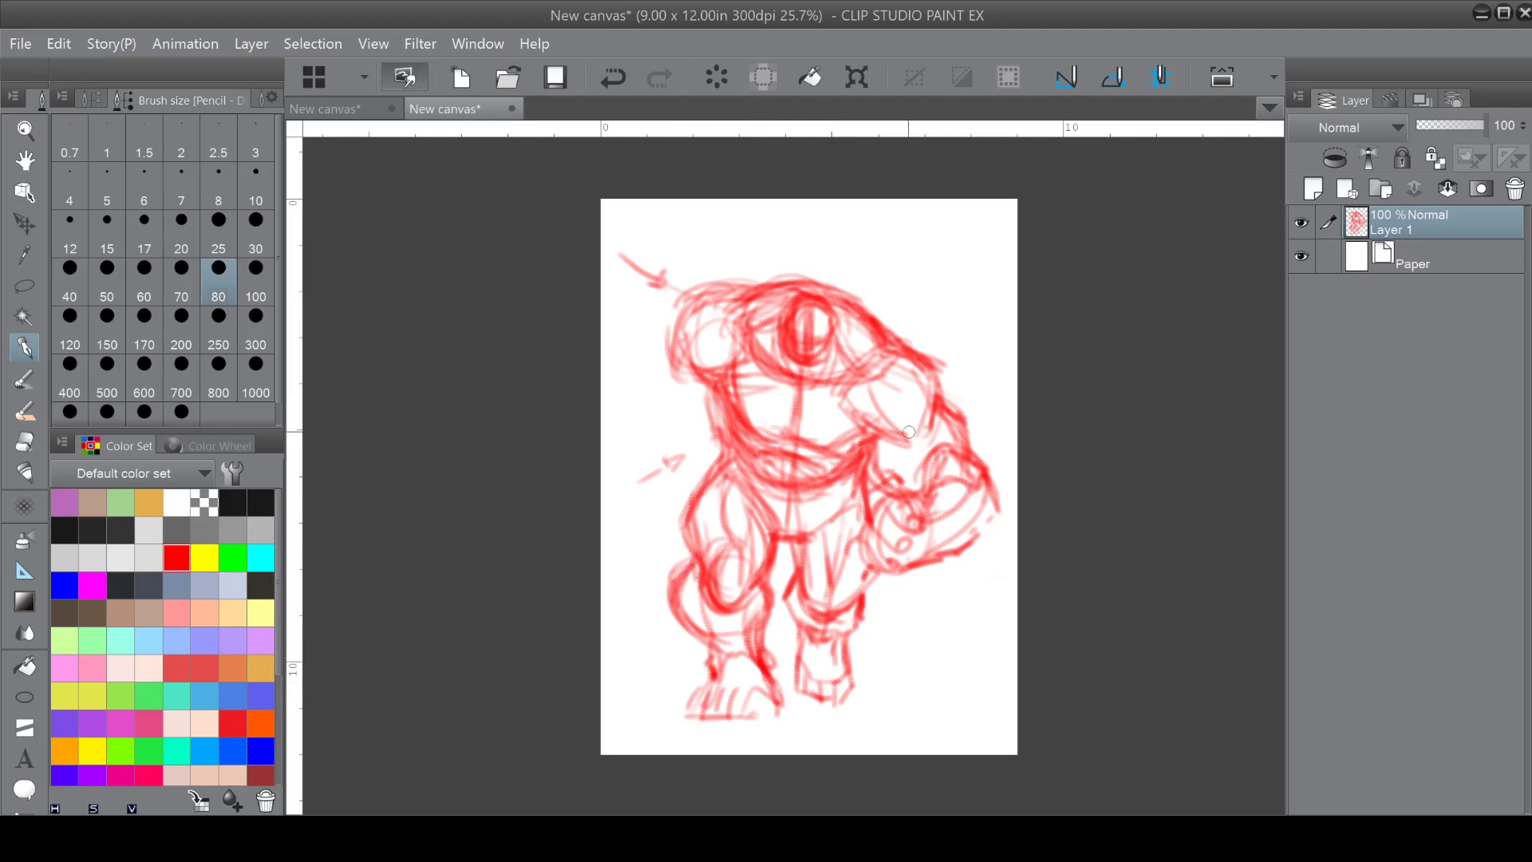
Darken the right arm's outer contour around the forearm and fist, and rough in the left upper arm's curve.
mouse_move(847, 313)
mouse_down()
mouse_move(962, 411)
mouse_move(994, 524)
mouse_move(967, 549)
mouse_up()
drag(887, 469, 870, 517)
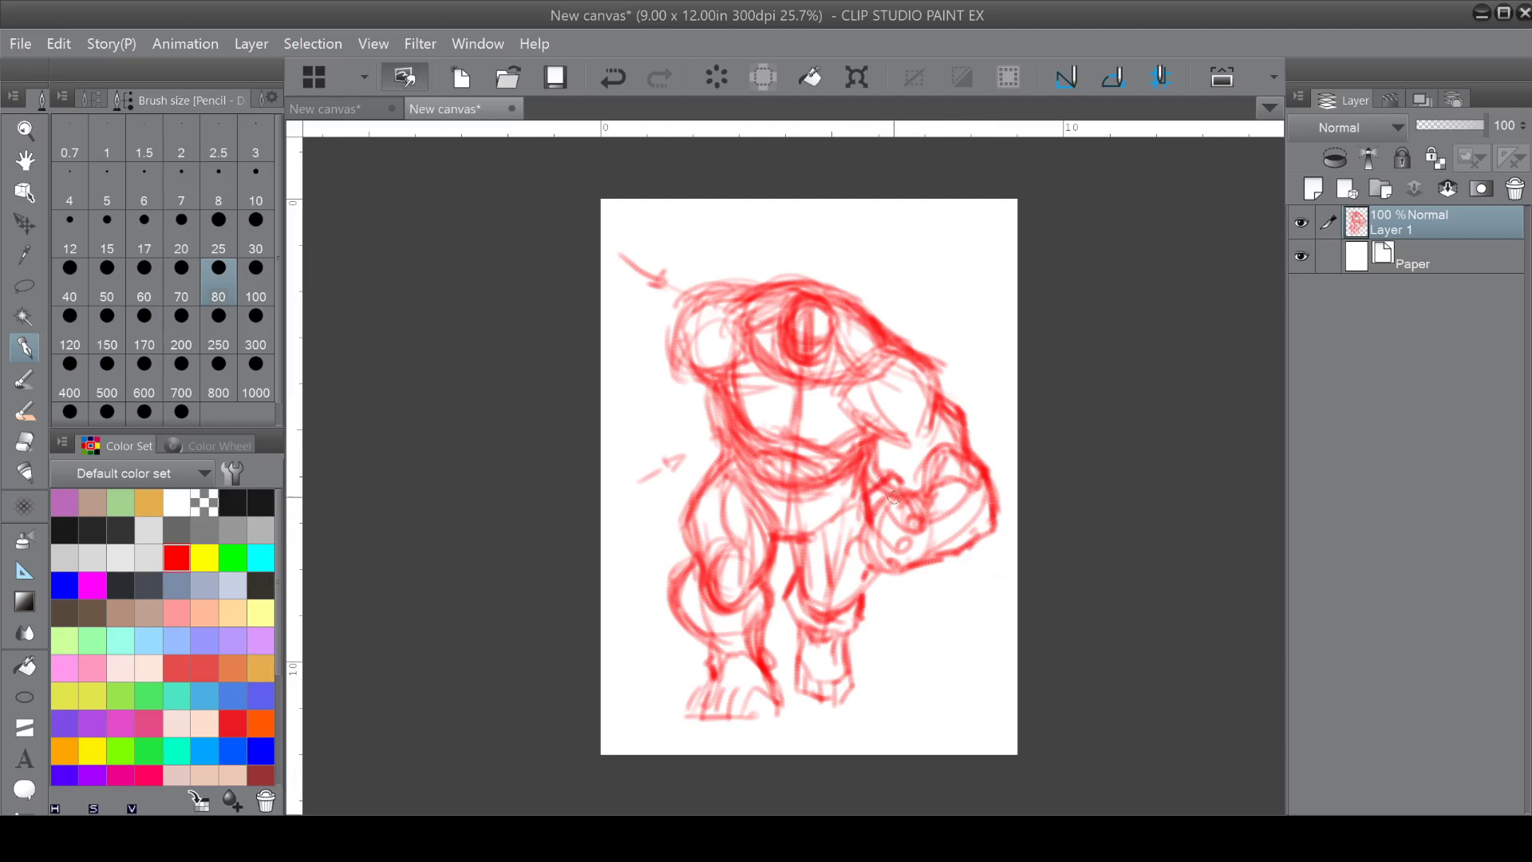
mouse_move(670, 365)
mouse_down()
mouse_move(655, 395)
mouse_move(709, 403)
mouse_up()
scroll(916, 481, down, 1)
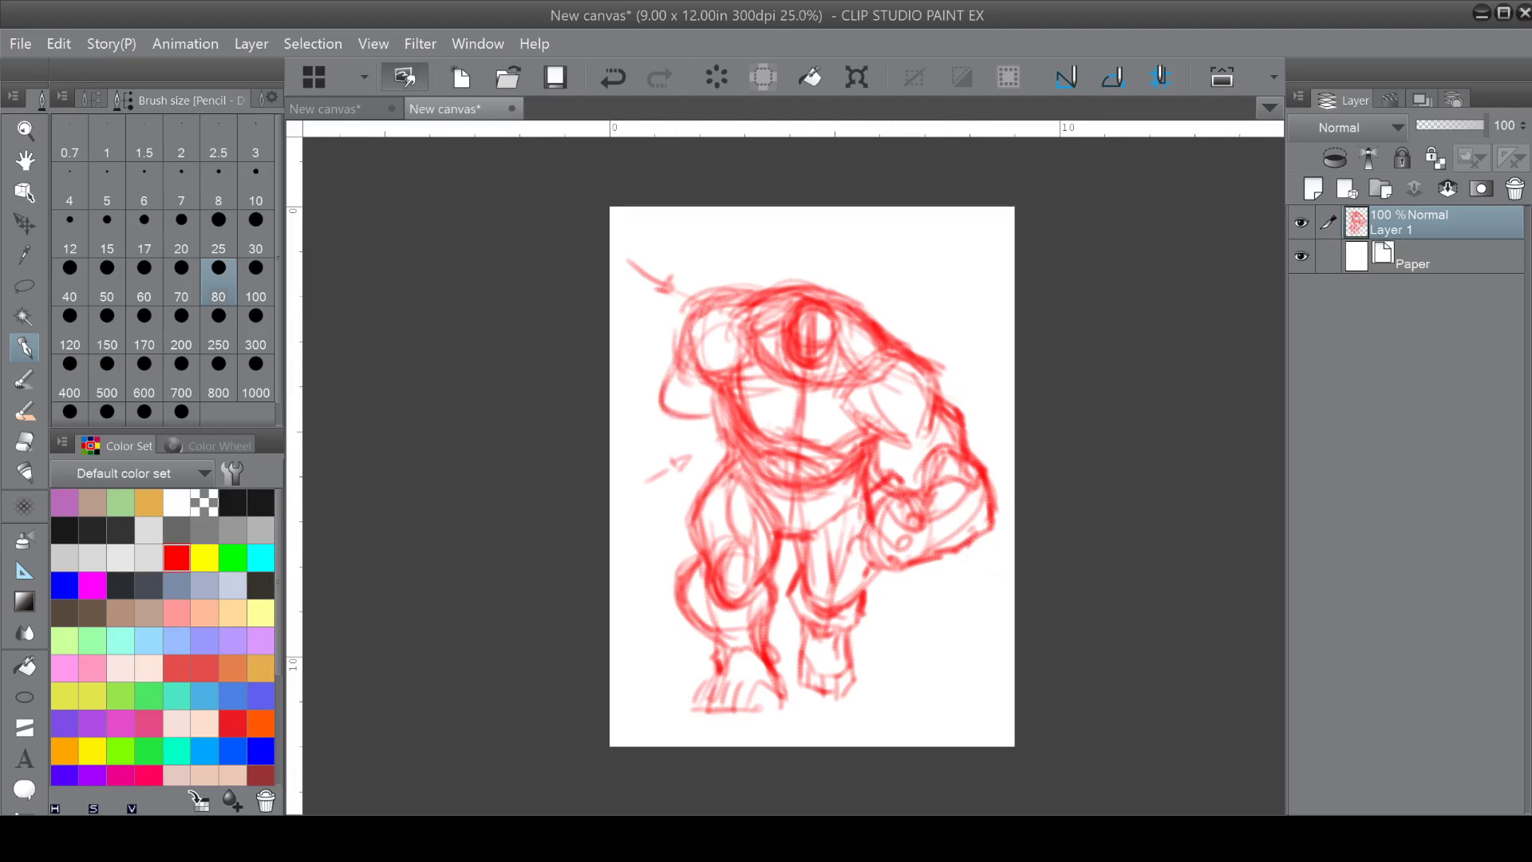
Lasso the whole figure, scale it down slightly, reposition it inside the page and clear the selection.
click(24, 284)
mouse_move(652, 303)
mouse_down()
mouse_move(754, 210)
mouse_move(1010, 678)
mouse_move(595, 383)
mouse_move(630, 259)
mouse_up()
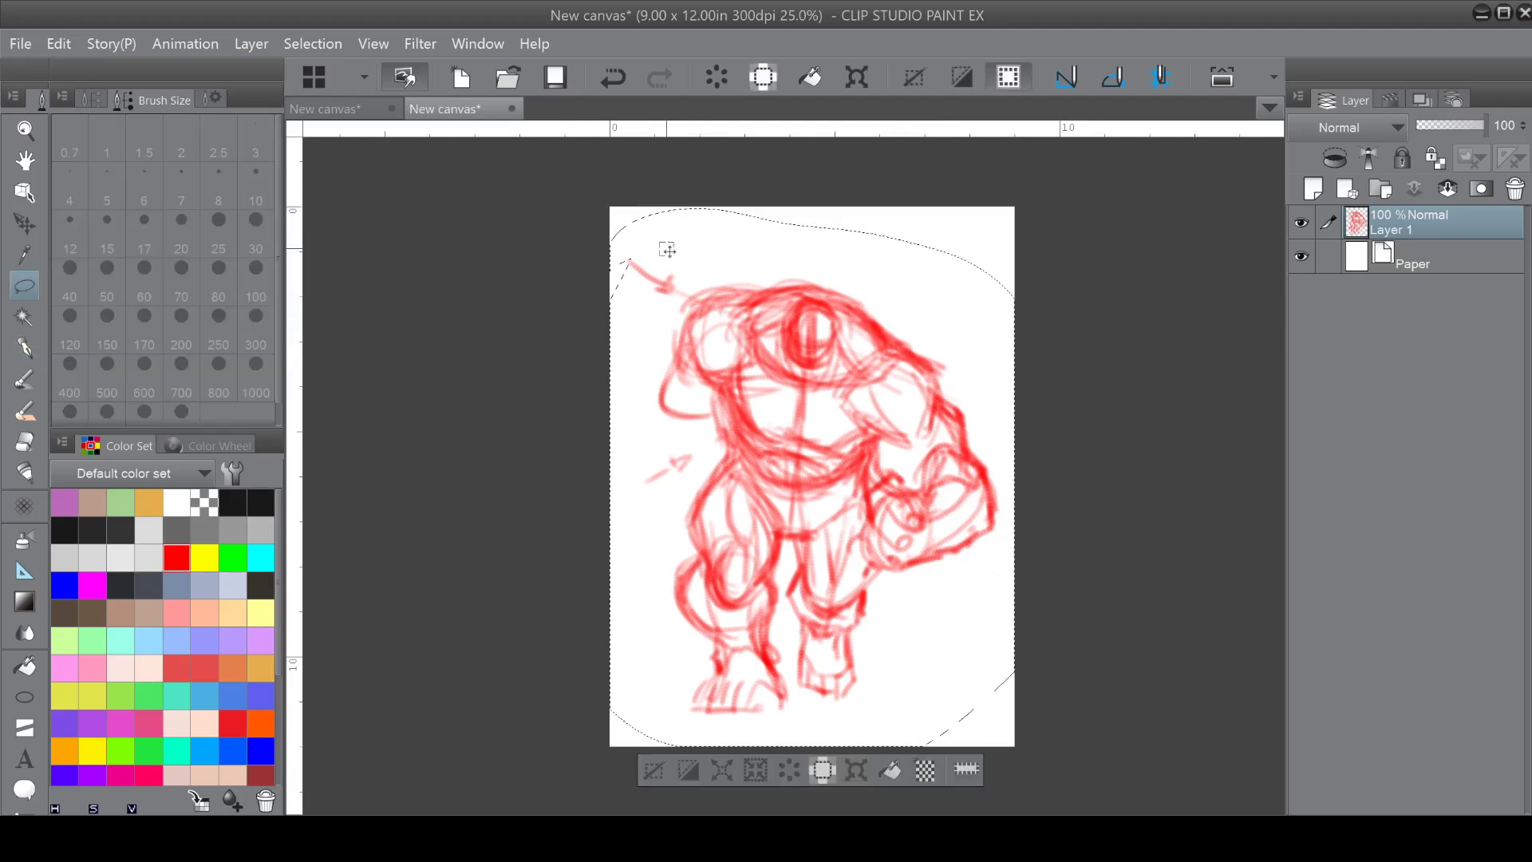
key(ctrl+t)
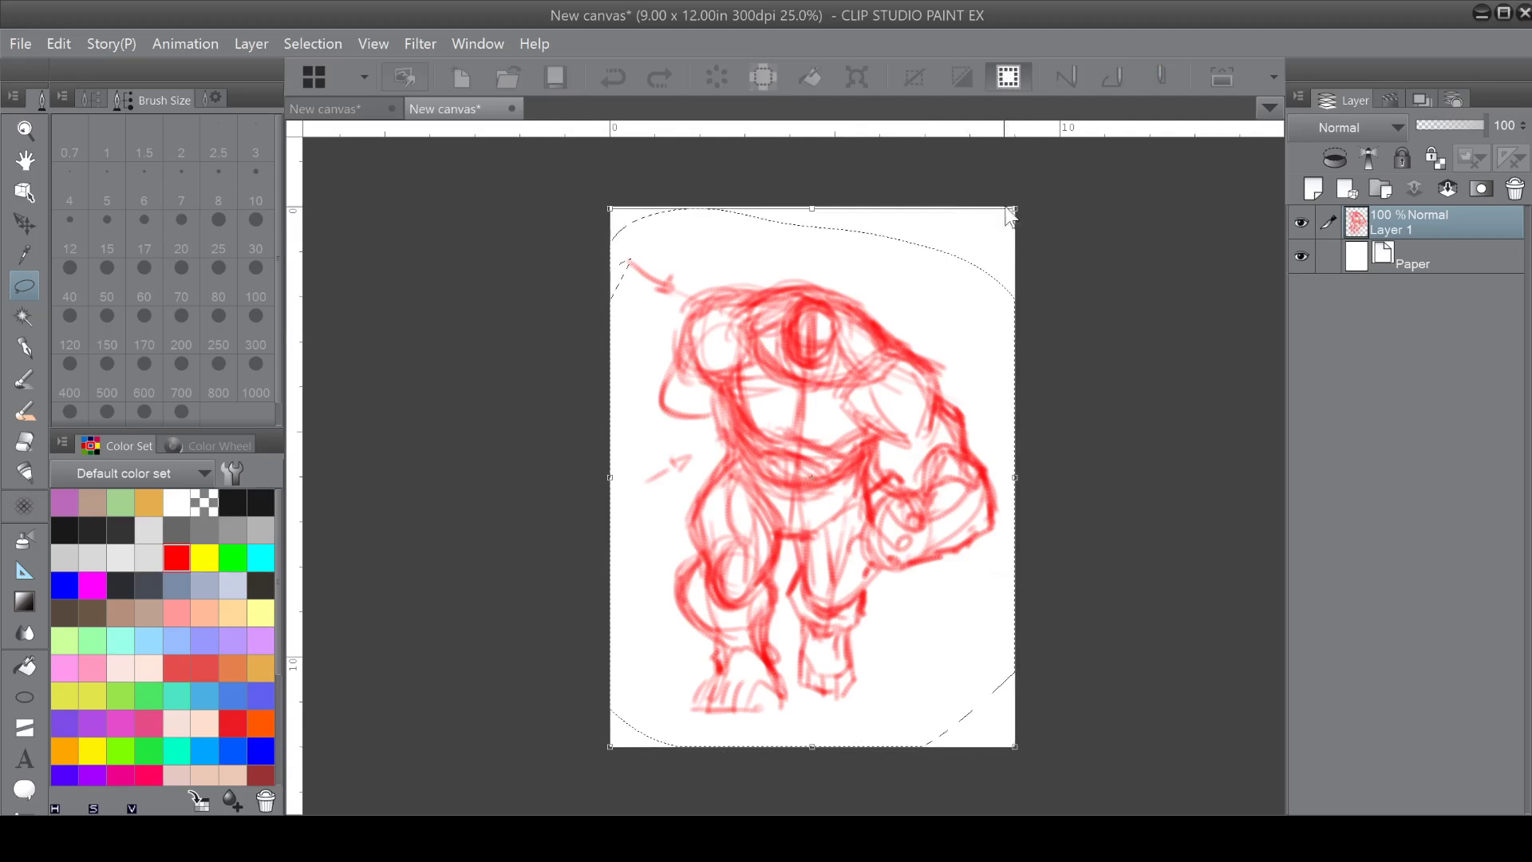
drag(1003, 219, 974, 260)
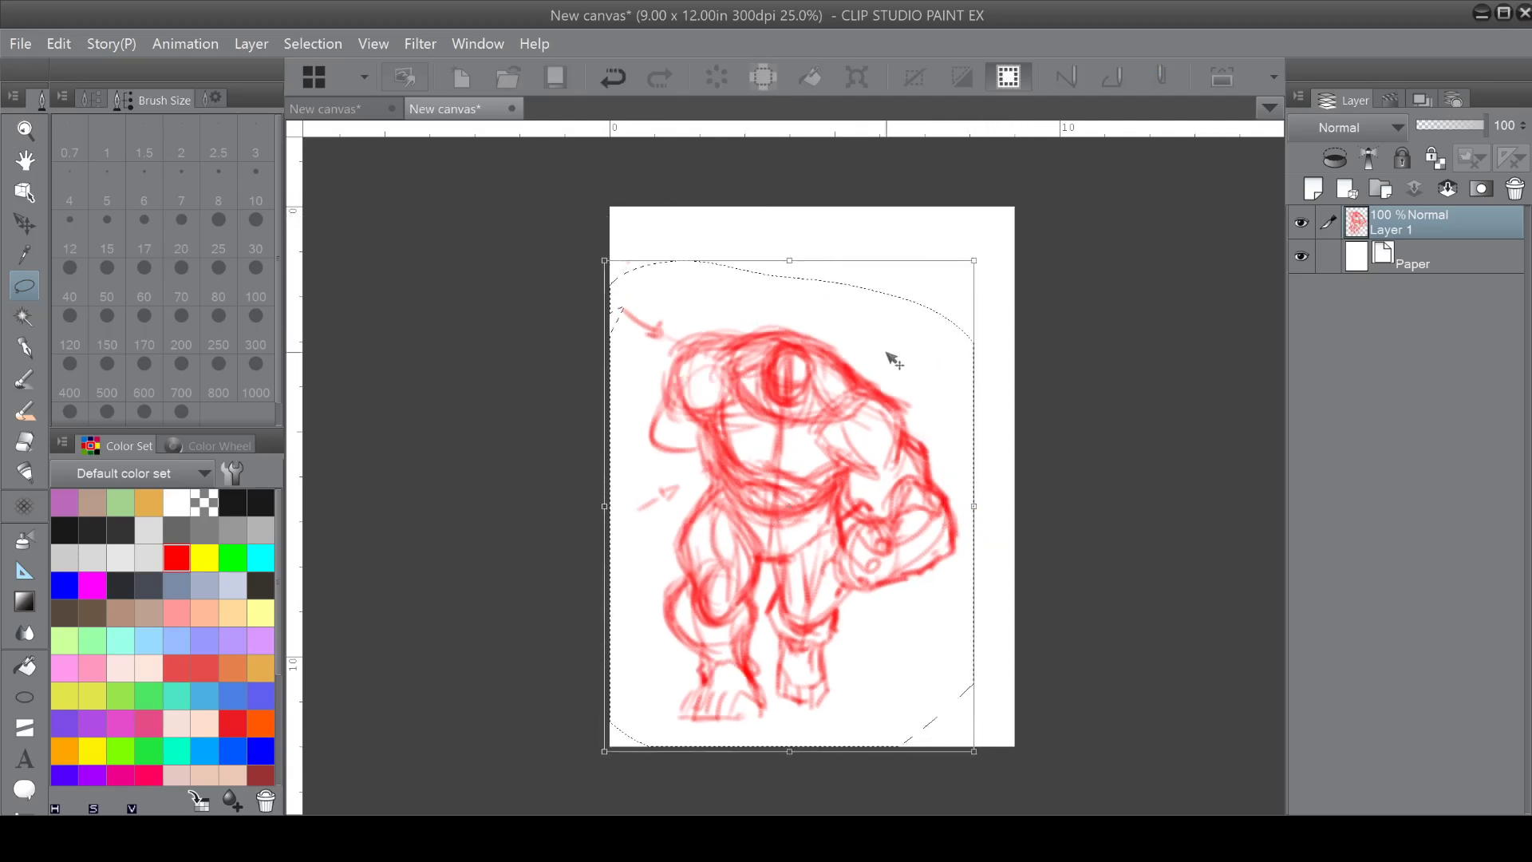
mouse_move(870, 354)
mouse_down()
mouse_move(930, 301)
mouse_move(915, 316)
mouse_up()
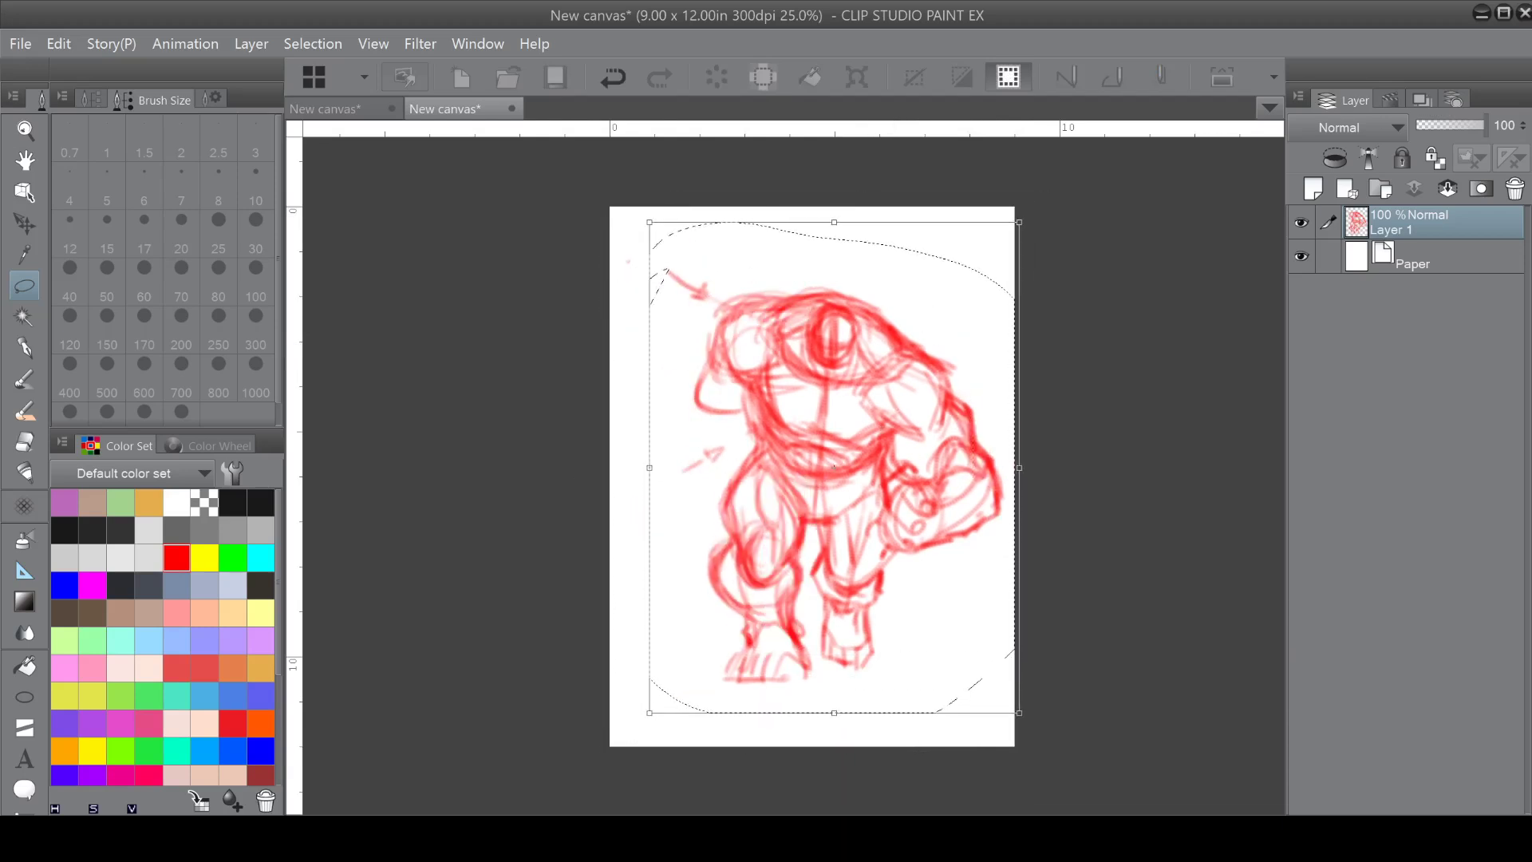
key(Return)
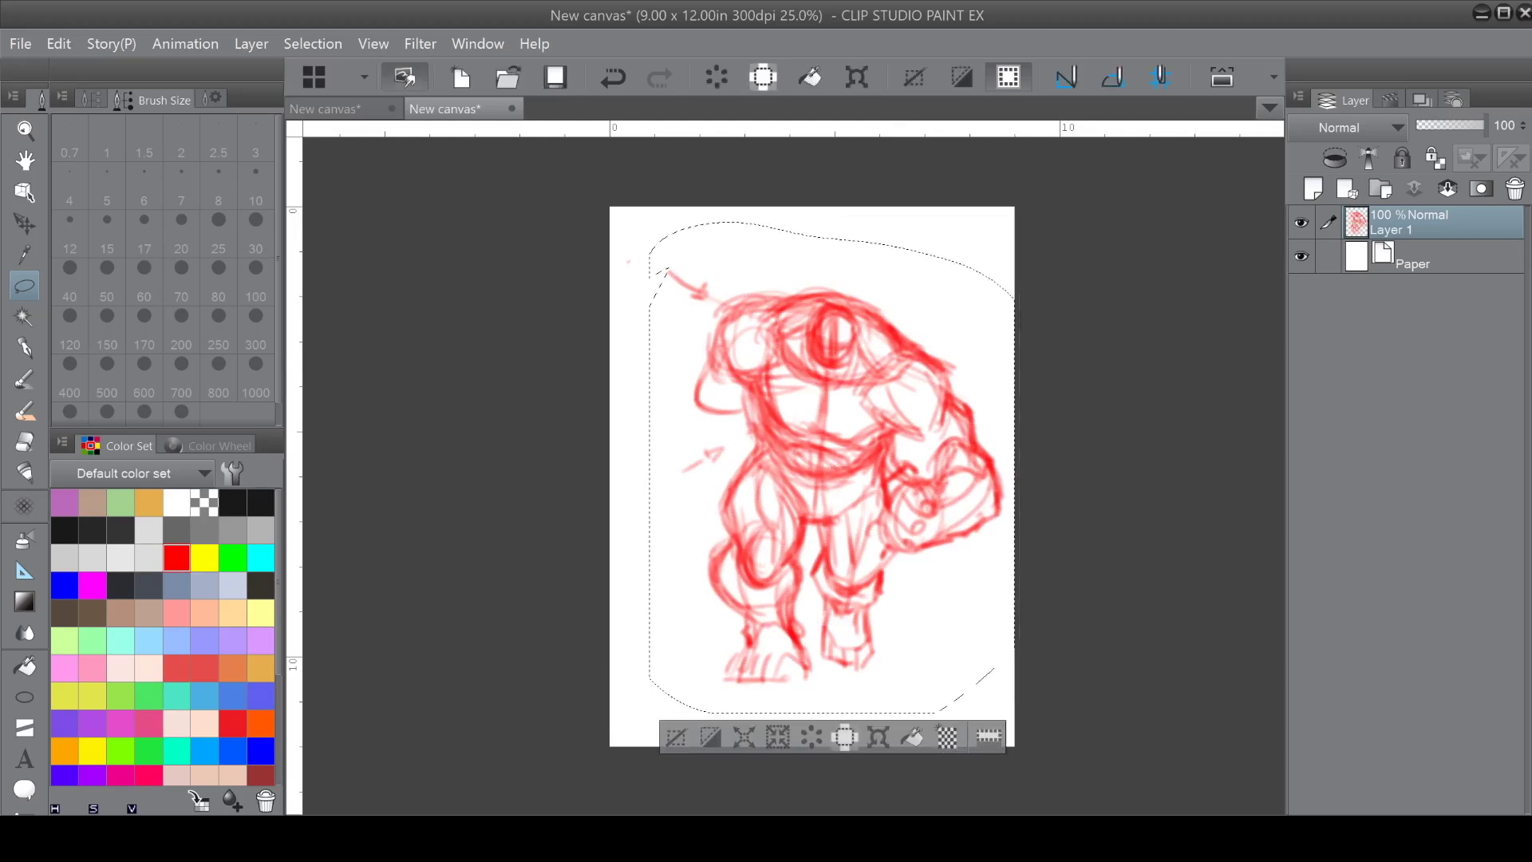
key(ctrl+d)
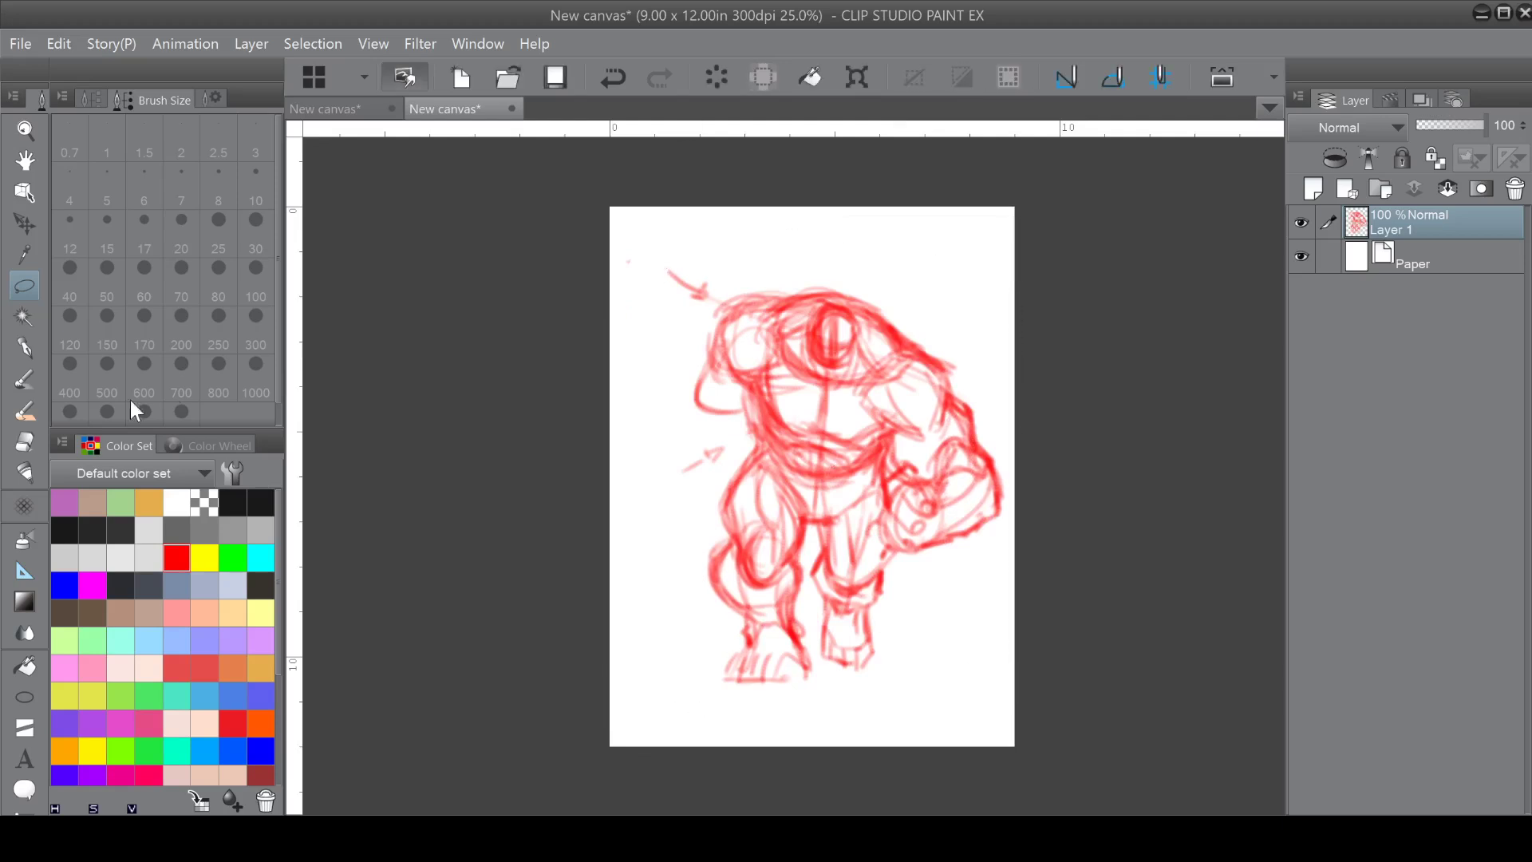
Rough in the left upper arm and bent forearm, and erase the small arrow beside the left hip.
click(24, 345)
mouse_move(748, 303)
mouse_down()
mouse_move(710, 326)
mouse_move(720, 358)
mouse_move(696, 350)
mouse_up()
drag(655, 419, 691, 385)
click(33, 437)
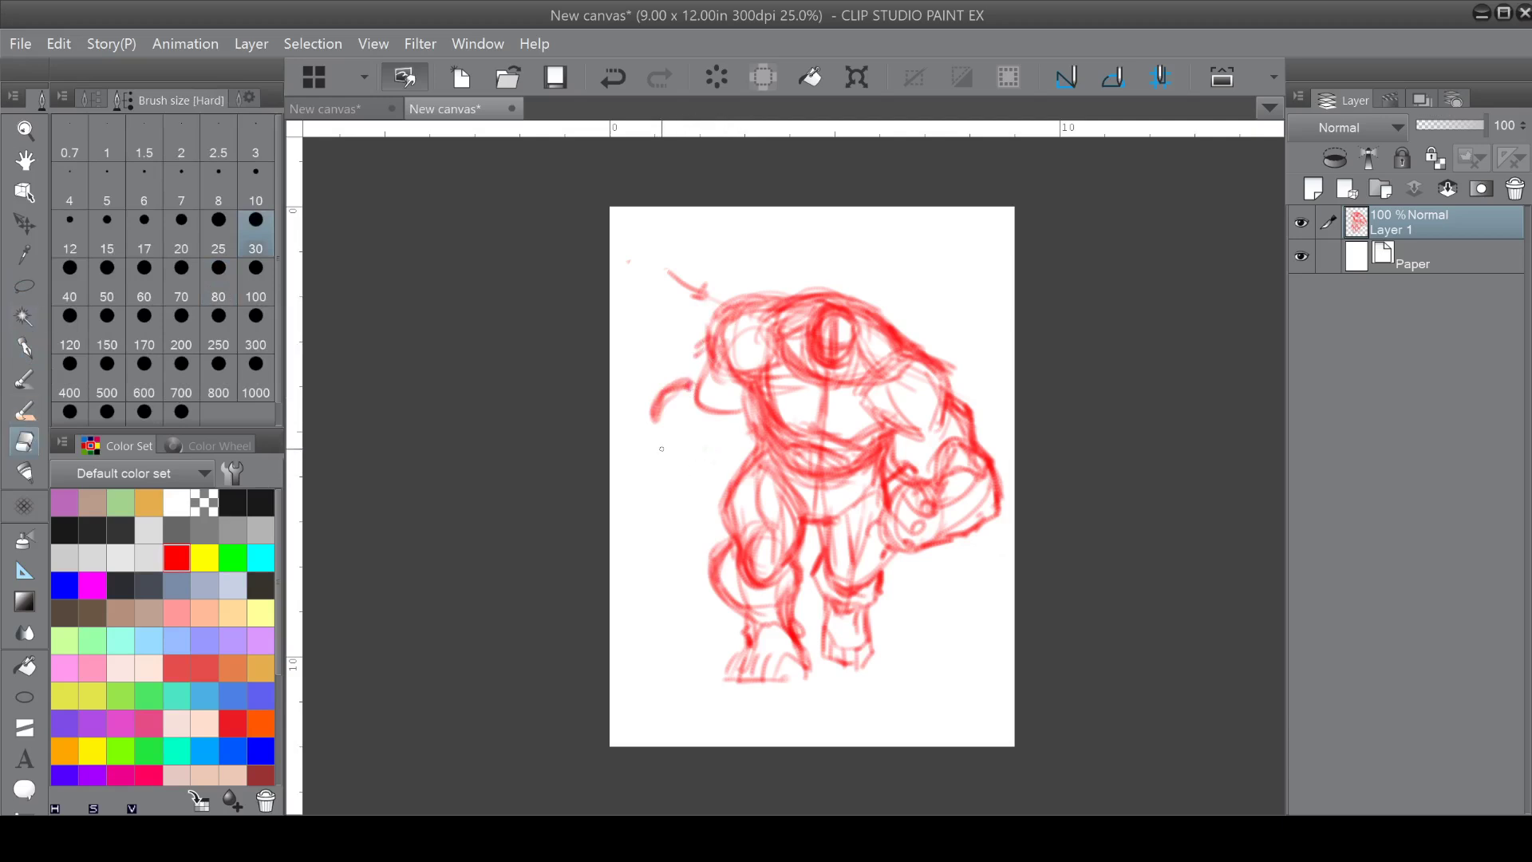
click(26, 349)
mouse_move(721, 363)
mouse_down()
mouse_move(709, 399)
mouse_move(691, 391)
mouse_move(734, 411)
mouse_move(746, 393)
mouse_move(720, 444)
mouse_move(655, 439)
mouse_move(647, 456)
mouse_move(694, 430)
mouse_move(691, 458)
mouse_move(701, 431)
mouse_move(647, 461)
mouse_up()
drag(657, 401, 644, 467)
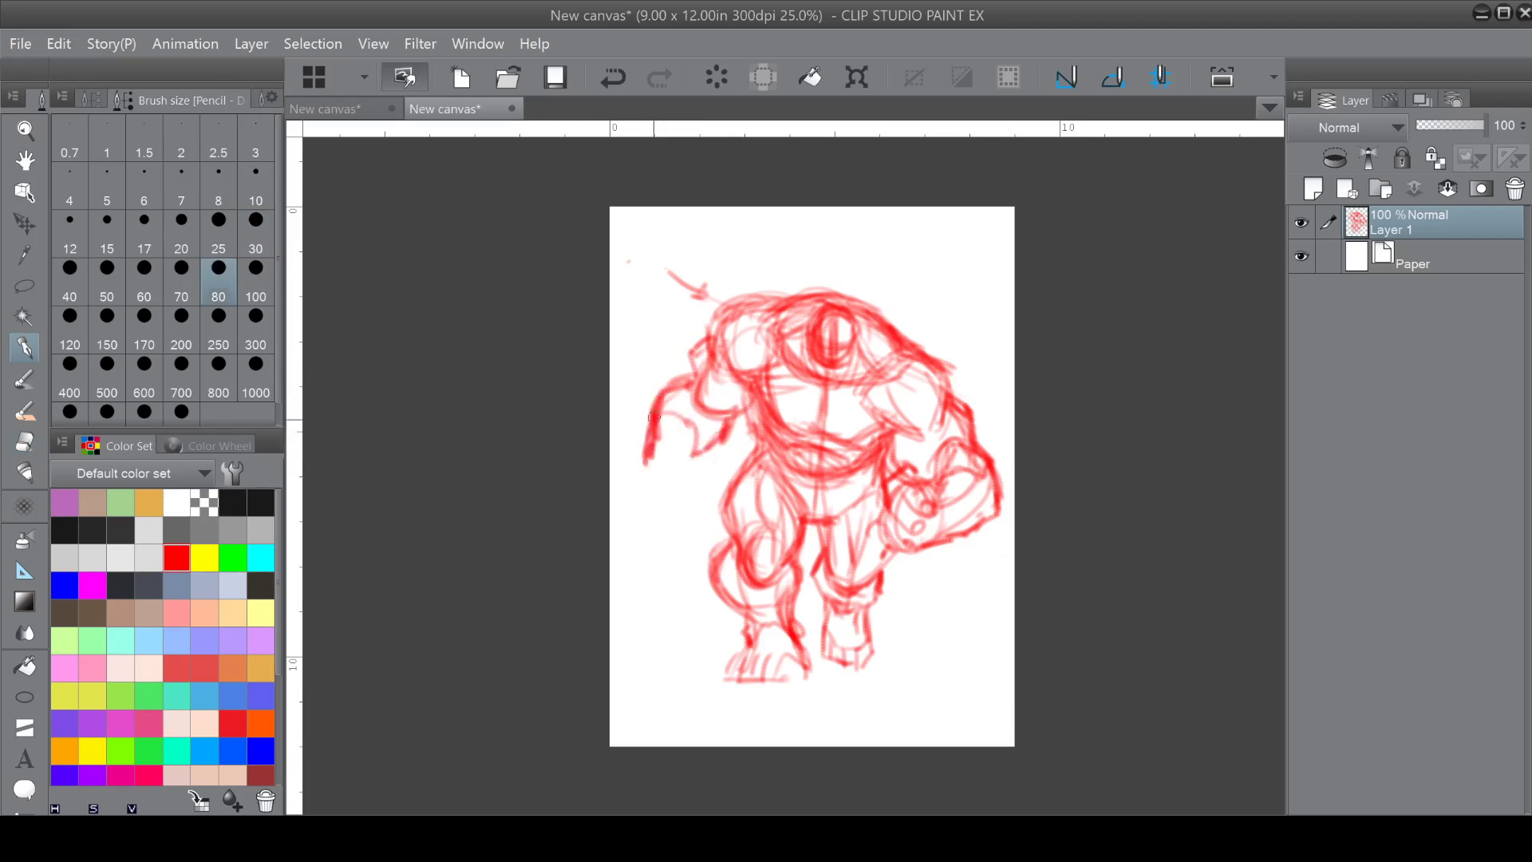
Build up the left forearm and sketch the hanging left hand with curled fingers.
mouse_move(773, 295)
mouse_down()
mouse_move(718, 329)
mouse_move(717, 374)
mouse_move(695, 366)
mouse_move(702, 419)
mouse_up()
mouse_move(743, 367)
mouse_down()
mouse_move(663, 444)
mouse_move(706, 456)
mouse_move(688, 484)
mouse_up()
drag(667, 418, 644, 485)
mouse_move(650, 457)
mouse_down()
mouse_move(641, 486)
mouse_move(686, 477)
mouse_up()
mouse_move(663, 421)
mouse_down()
mouse_move(691, 445)
mouse_move(666, 515)
mouse_move(688, 510)
mouse_up()
mouse_move(676, 458)
mouse_down()
mouse_move(710, 474)
mouse_move(706, 498)
mouse_move(641, 537)
mouse_up()
mouse_move(647, 480)
mouse_down()
mouse_move(636, 528)
mouse_move(656, 550)
mouse_up()
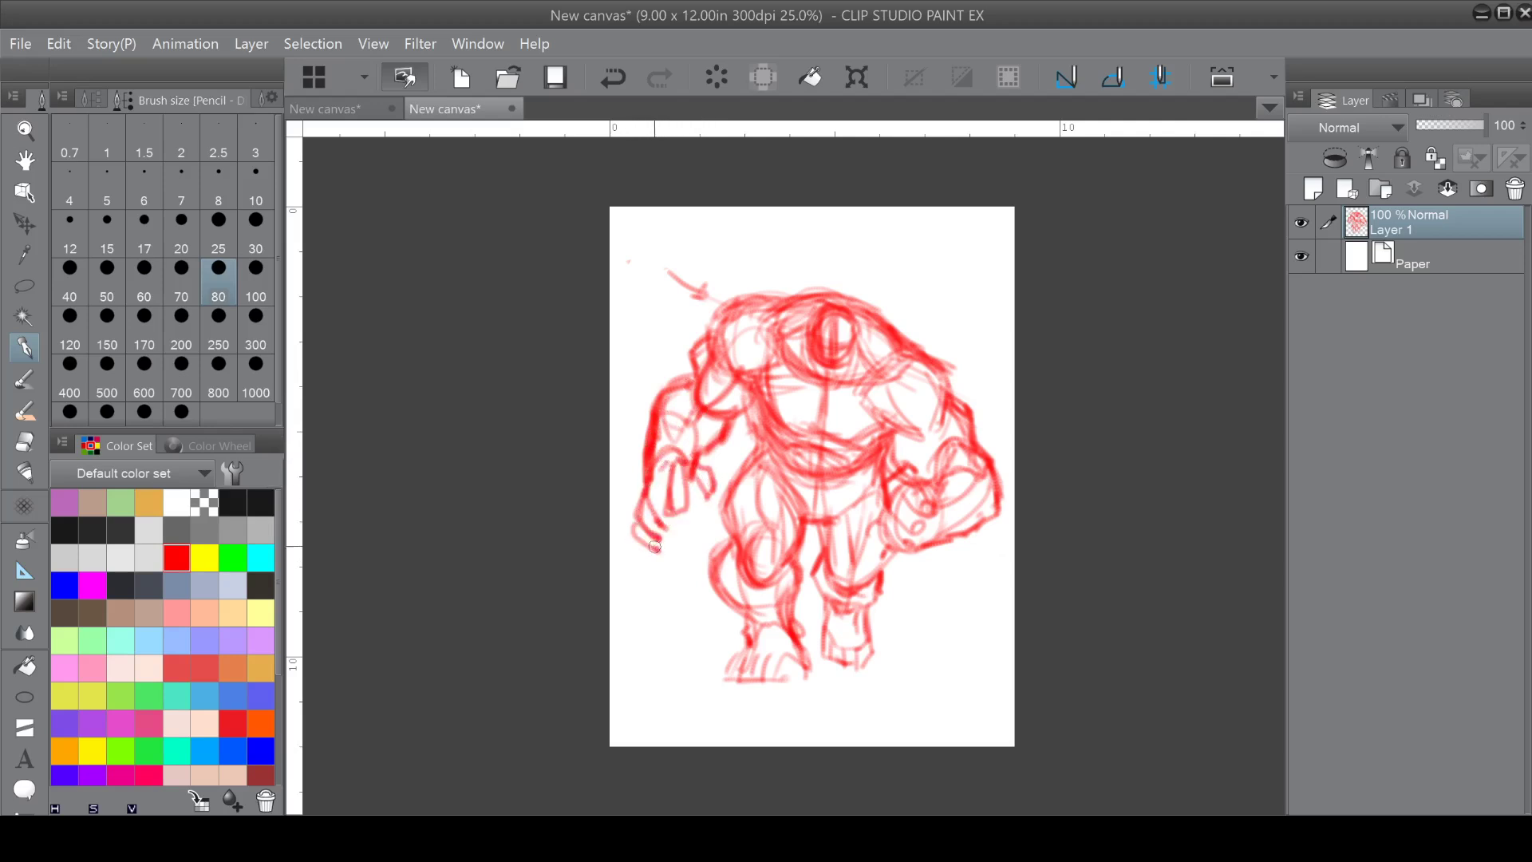
Darken the contour across the left shoulder and upper back, and reinforce the left thigh.
mouse_move(743, 299)
mouse_down()
mouse_move(716, 313)
mouse_move(707, 355)
mouse_up()
mouse_move(704, 340)
mouse_down()
mouse_move(762, 301)
mouse_move(832, 296)
mouse_up()
mouse_move(768, 311)
mouse_down()
mouse_move(806, 298)
mouse_move(884, 317)
mouse_move(919, 352)
mouse_up()
drag(786, 286, 715, 365)
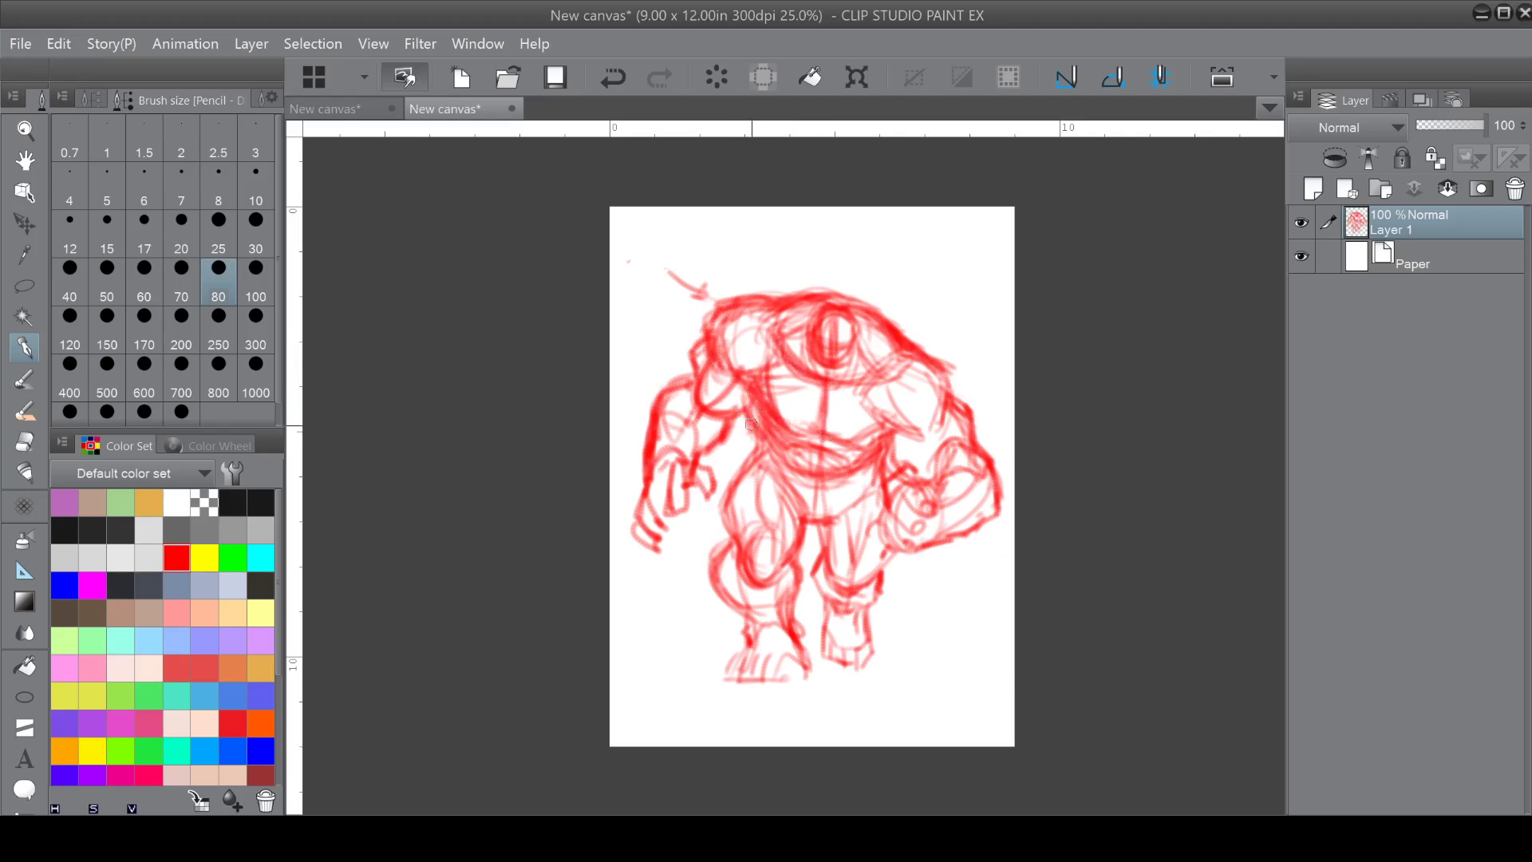
drag(738, 511, 732, 577)
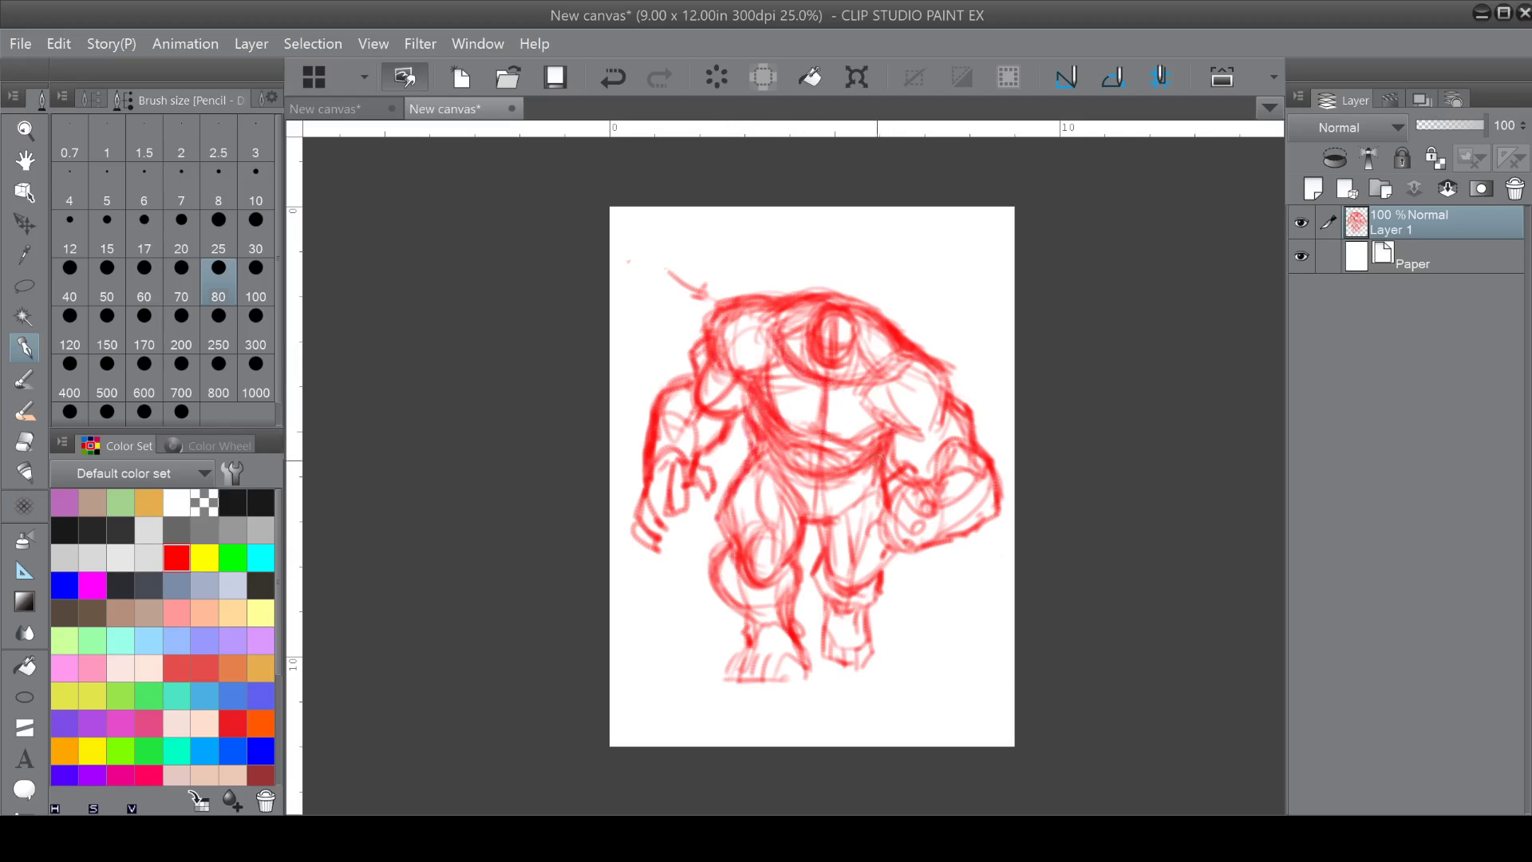
Strengthen the head, the right shoulder, the fist's underside and the lower abdomen lines.
mouse_move(844, 317)
mouse_down()
mouse_move(850, 367)
mouse_move(813, 363)
mouse_up()
drag(922, 349, 980, 425)
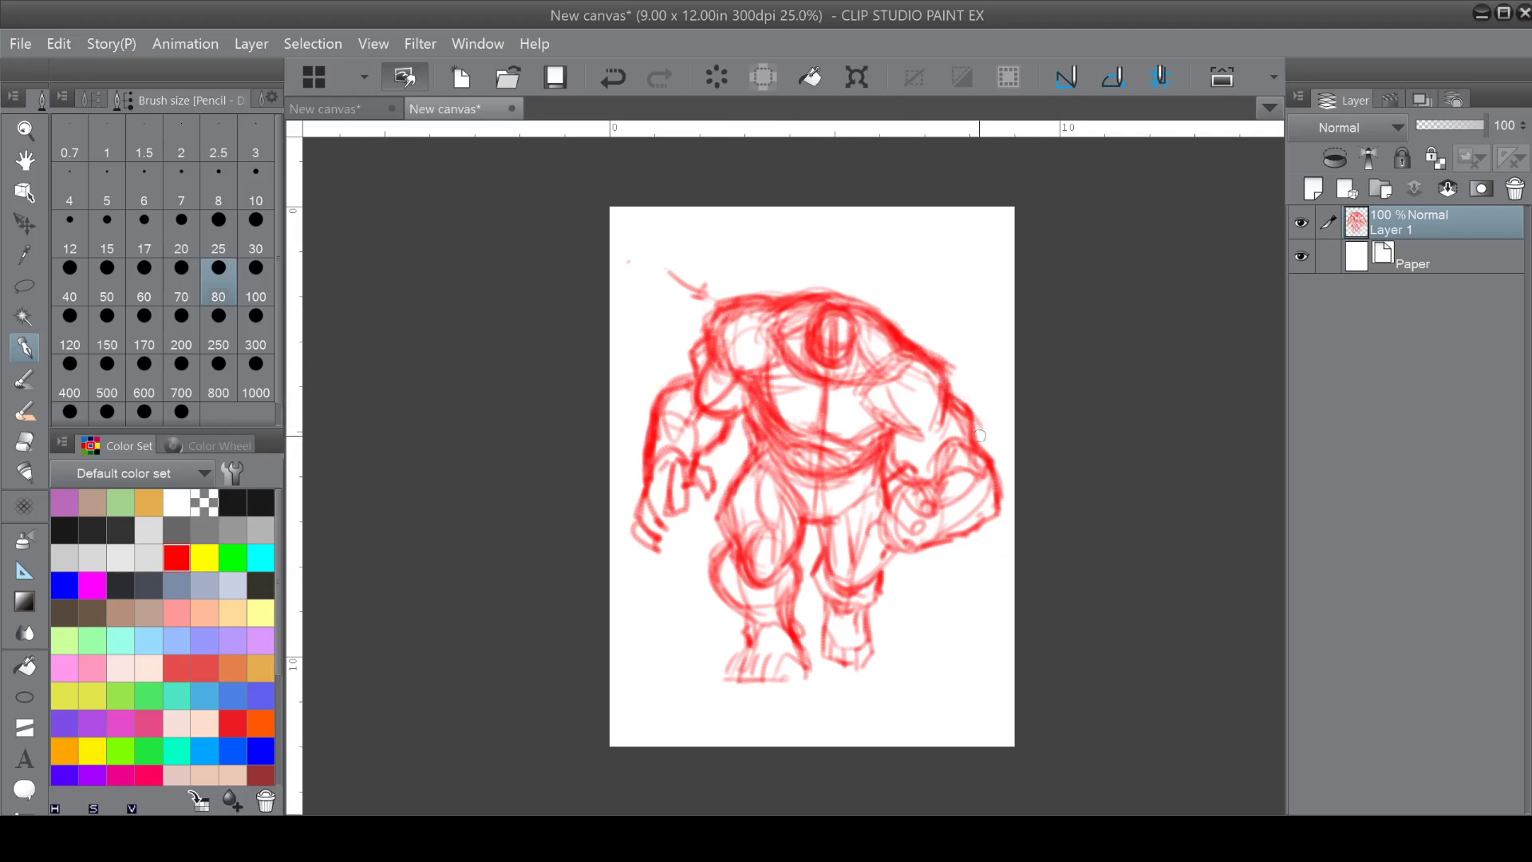
drag(884, 517, 920, 548)
mouse_move(758, 472)
mouse_down()
mouse_move(802, 515)
mouse_move(783, 446)
mouse_move(829, 476)
mouse_move(838, 467)
mouse_move(805, 446)
mouse_move(860, 461)
mouse_up()
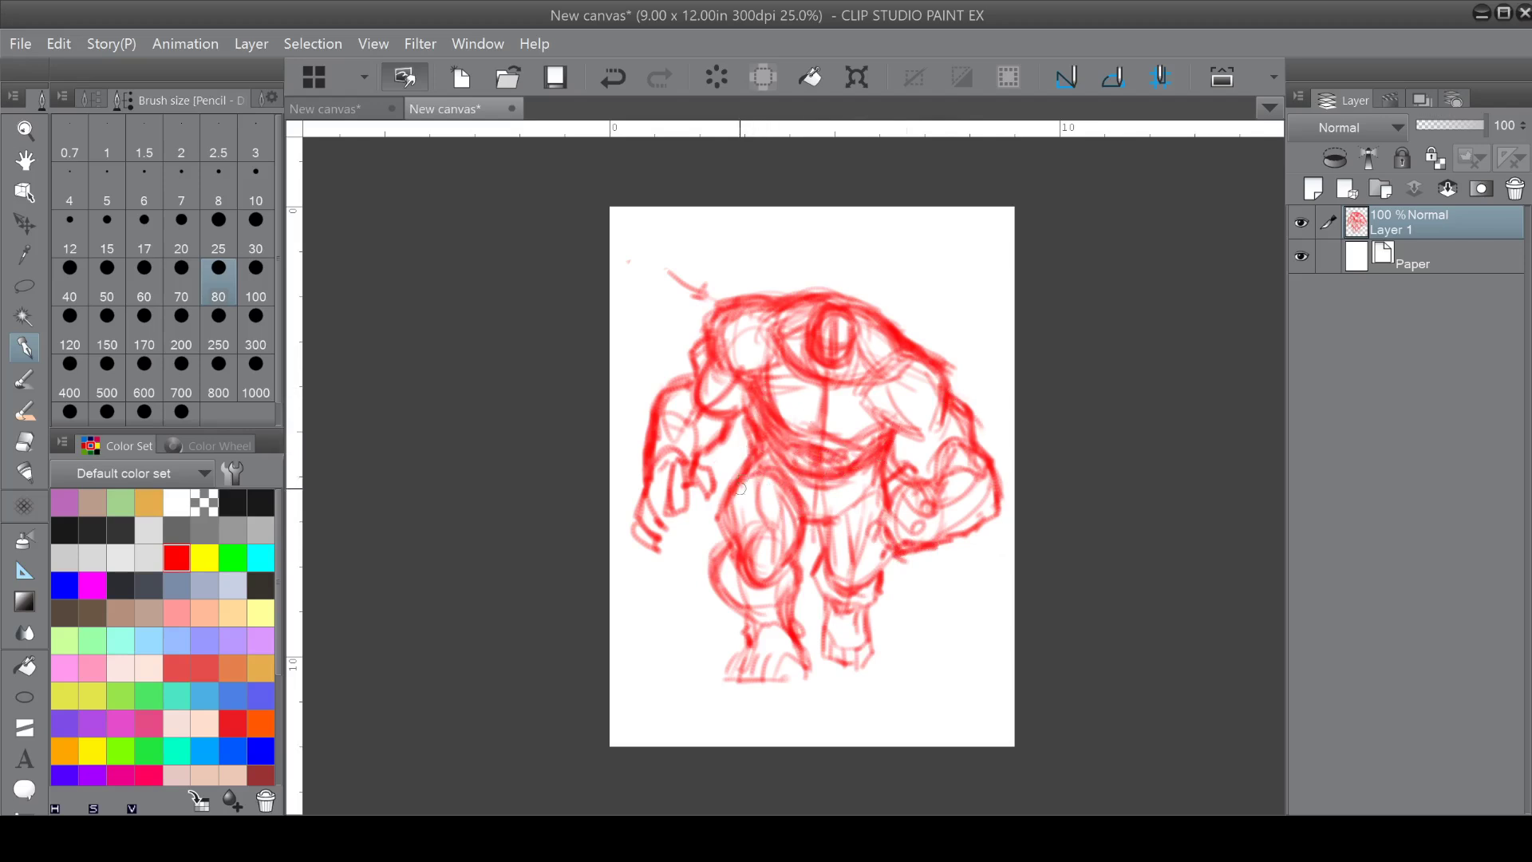
Draw an upward arrow beside the right shoulder and darken the outlines of both legs and feet.
drag(979, 279, 969, 349)
mouse_move(807, 522)
mouse_down()
mouse_move(878, 498)
mouse_move(828, 531)
mouse_move(832, 505)
mouse_move(829, 578)
mouse_move(889, 580)
mouse_move(872, 598)
mouse_move(831, 593)
mouse_move(865, 603)
mouse_move(825, 600)
mouse_move(830, 667)
mouse_up()
drag(746, 638, 723, 684)
mouse_move(714, 568)
mouse_down()
mouse_move(726, 547)
mouse_move(746, 653)
mouse_up()
mouse_move(791, 563)
mouse_down()
mouse_move(795, 615)
mouse_move(739, 650)
mouse_up()
drag(729, 550, 716, 519)
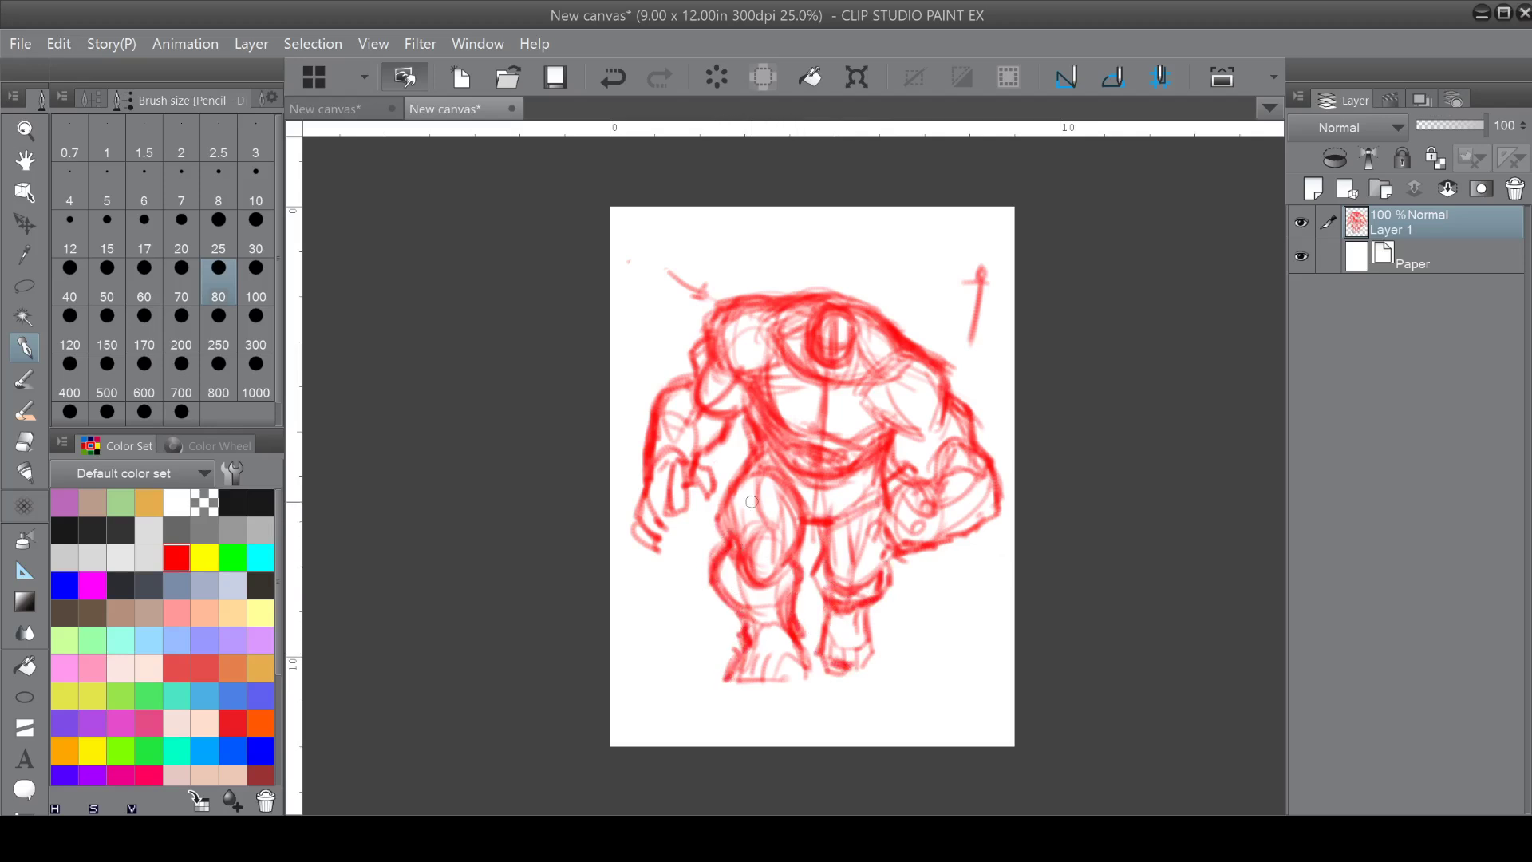
Strengthen the right fist, forearm and elbow contours, and touch up the chest beside the right upper arm.
mouse_move(896, 501)
mouse_down()
mouse_move(869, 541)
mouse_move(918, 548)
mouse_up()
mouse_move(909, 473)
mouse_down()
mouse_move(943, 518)
mouse_move(947, 445)
mouse_move(929, 471)
mouse_move(980, 464)
mouse_move(964, 448)
mouse_move(955, 493)
mouse_move(978, 468)
mouse_move(936, 532)
mouse_move(997, 511)
mouse_up()
drag(957, 394, 972, 429)
mouse_move(869, 390)
mouse_down()
mouse_move(885, 423)
mouse_move(758, 385)
mouse_move(784, 388)
mouse_move(770, 416)
mouse_move(885, 435)
mouse_move(847, 389)
mouse_move(865, 383)
mouse_move(852, 369)
mouse_up()
Clean up stray lines around the right shoulder, ribs and abdomen with the pencil set to transparent colour.
click(211, 493)
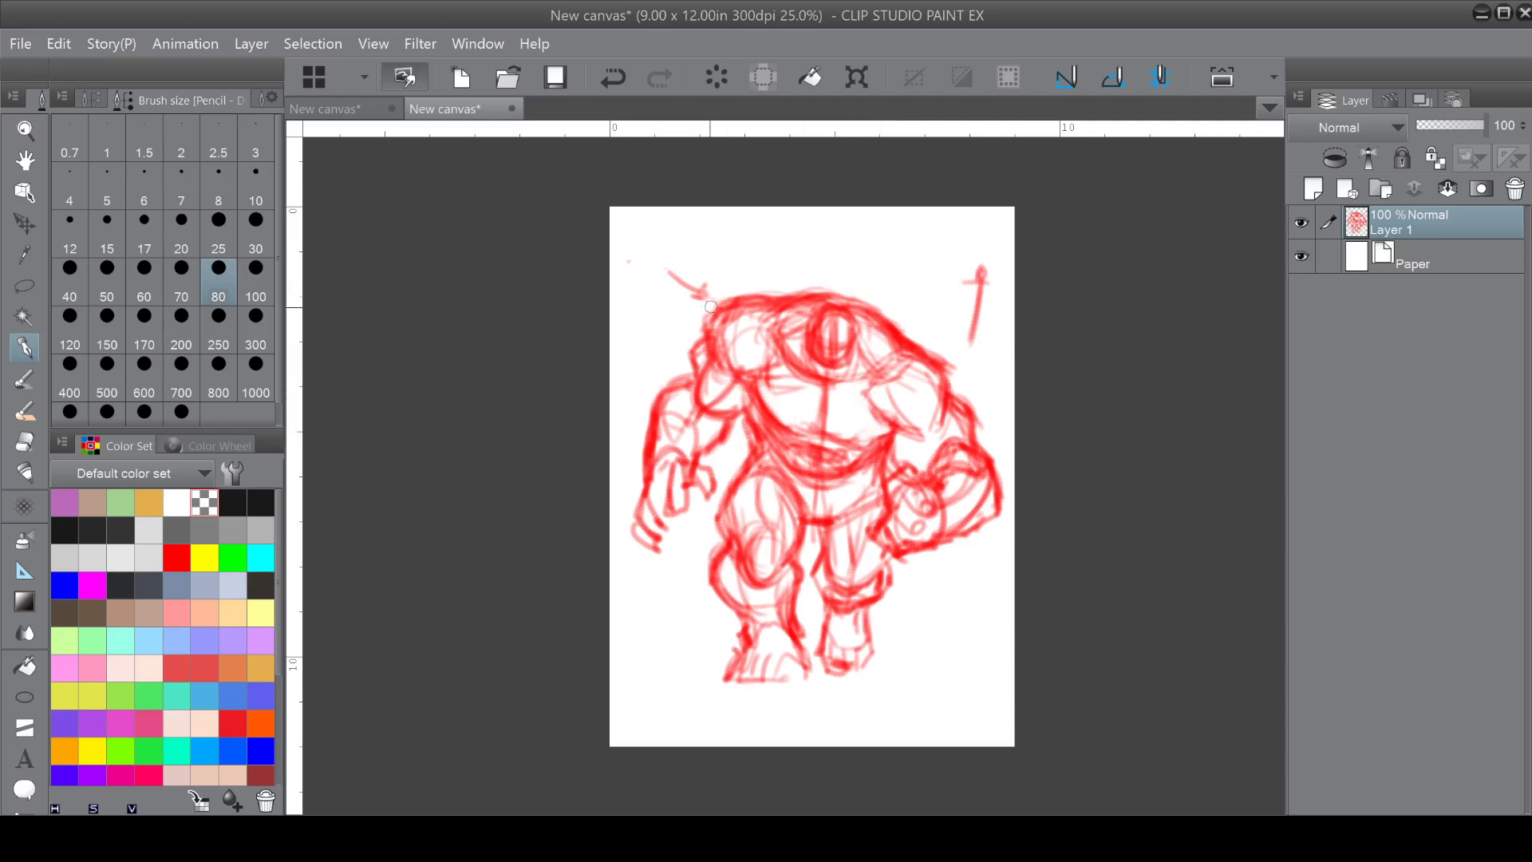
mouse_move(930, 339)
mouse_down()
mouse_move(953, 374)
mouse_move(930, 351)
mouse_up()
drag(769, 401, 775, 412)
drag(785, 440, 827, 454)
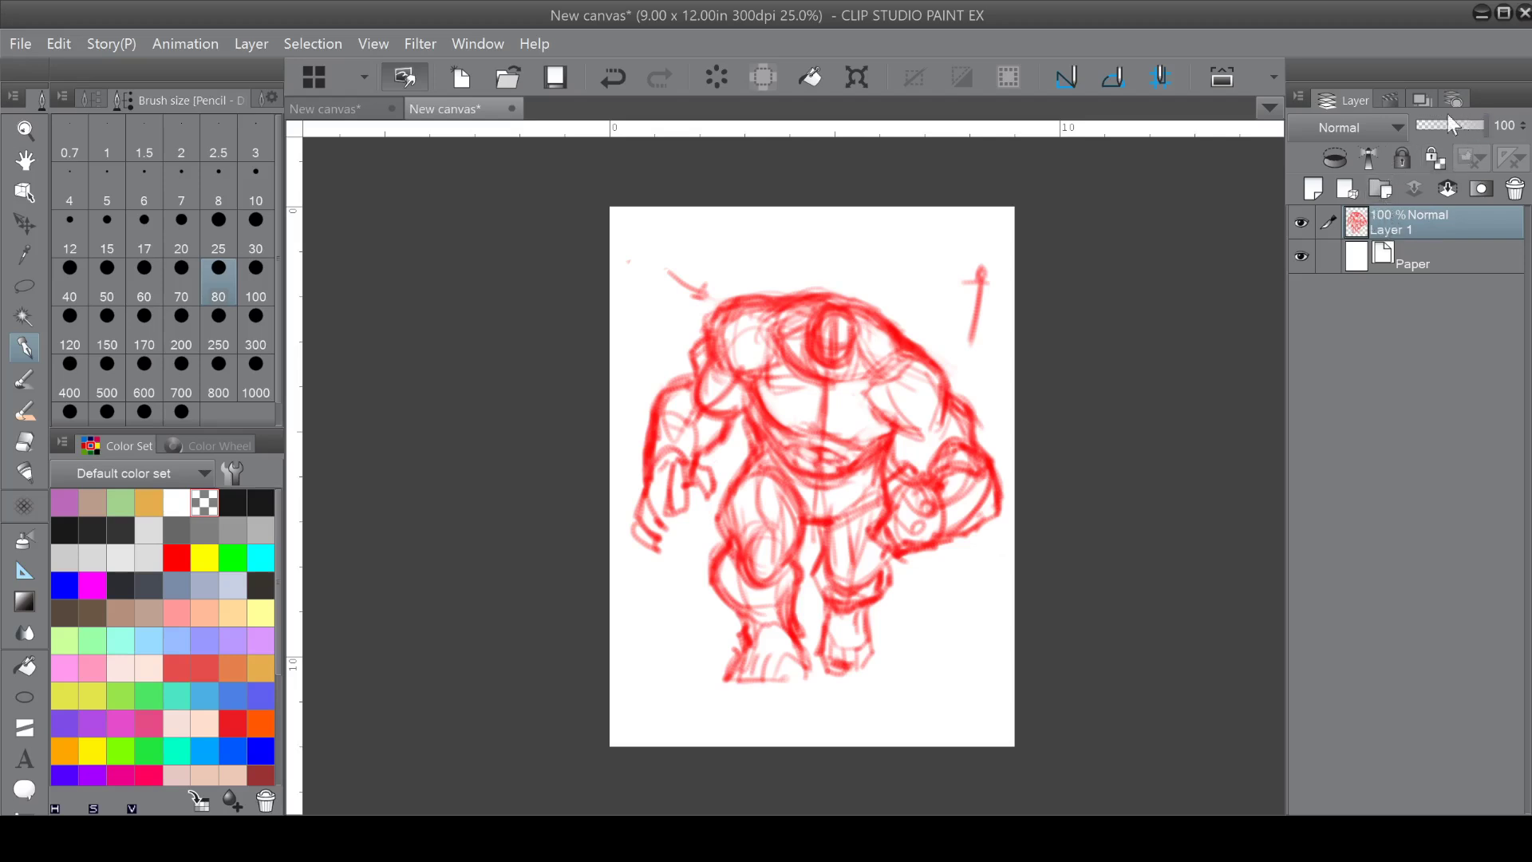
Lock the sketch layer's transparent pixels and recolour all of its lines light blue.
click(1435, 156)
click(205, 695)
click(176, 547)
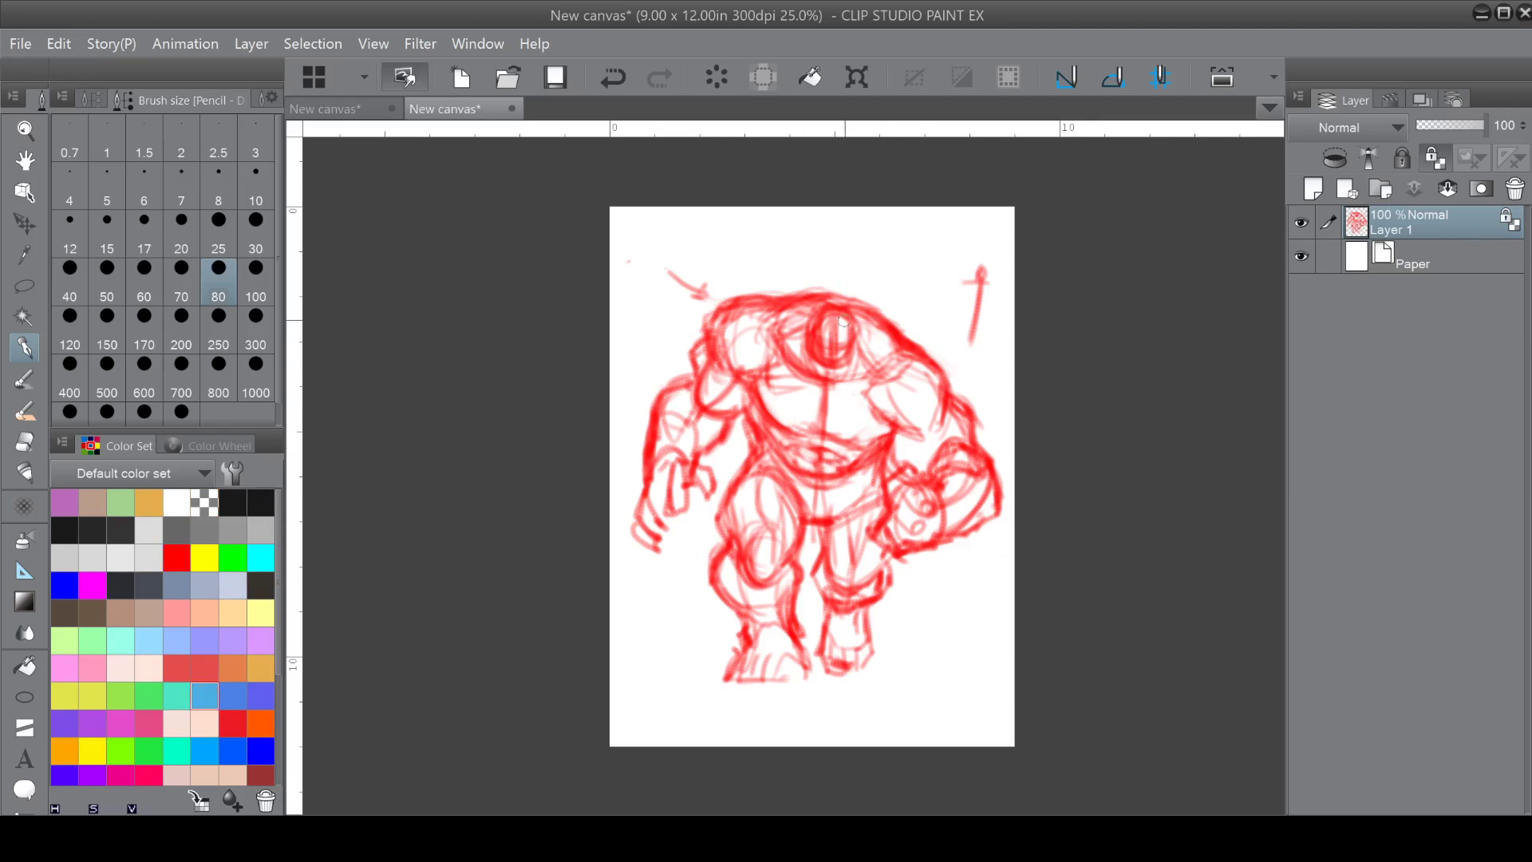
mouse_move(878, 336)
mouse_down()
mouse_move(817, 428)
mouse_move(764, 425)
mouse_move(747, 391)
mouse_move(666, 417)
mouse_move(646, 373)
mouse_move(768, 365)
mouse_move(798, 483)
mouse_move(875, 504)
mouse_up()
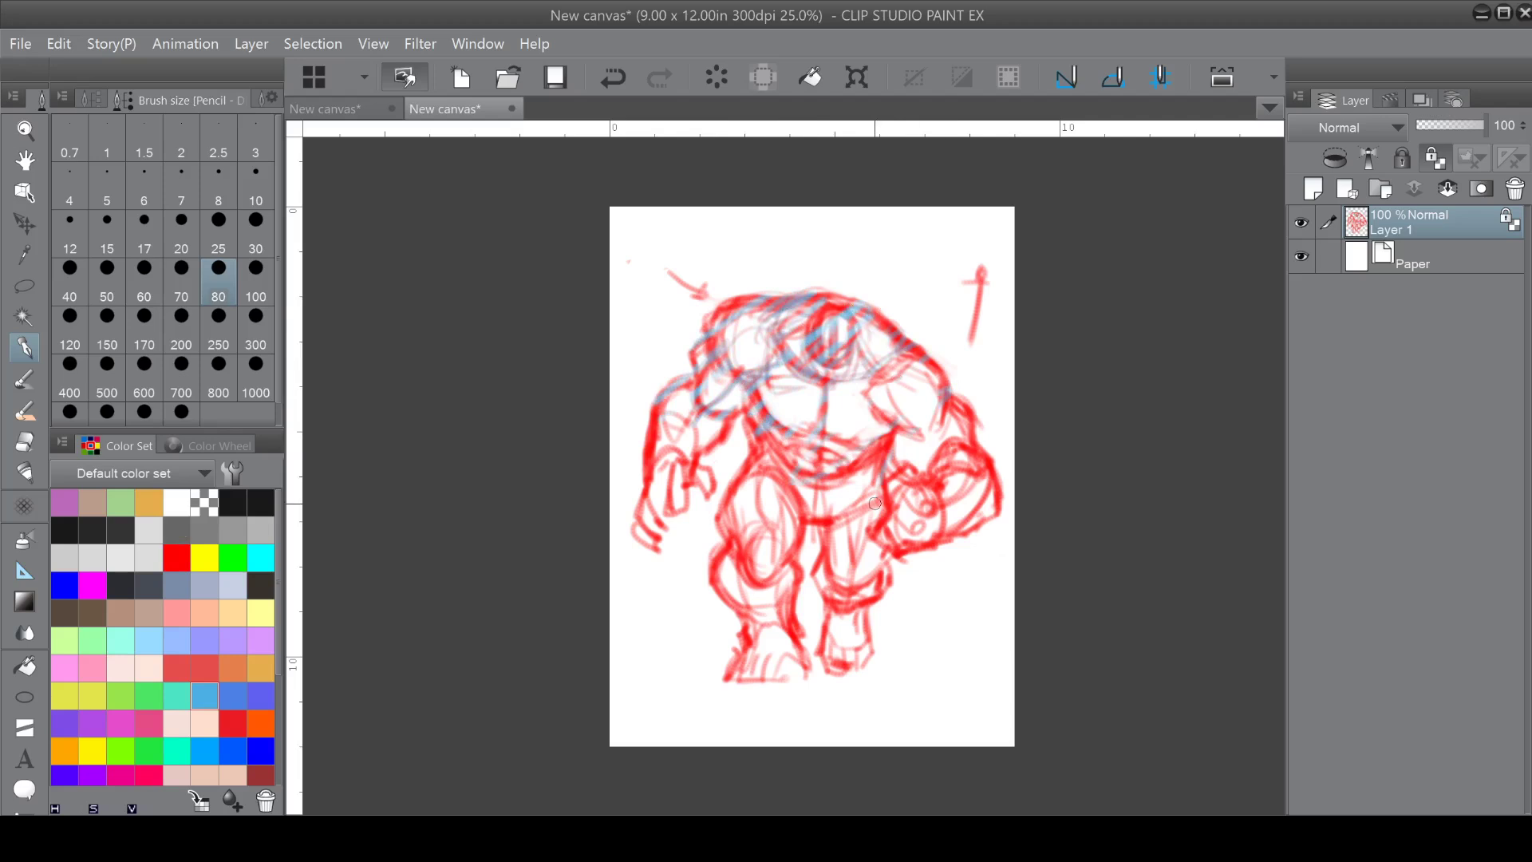
click(809, 76)
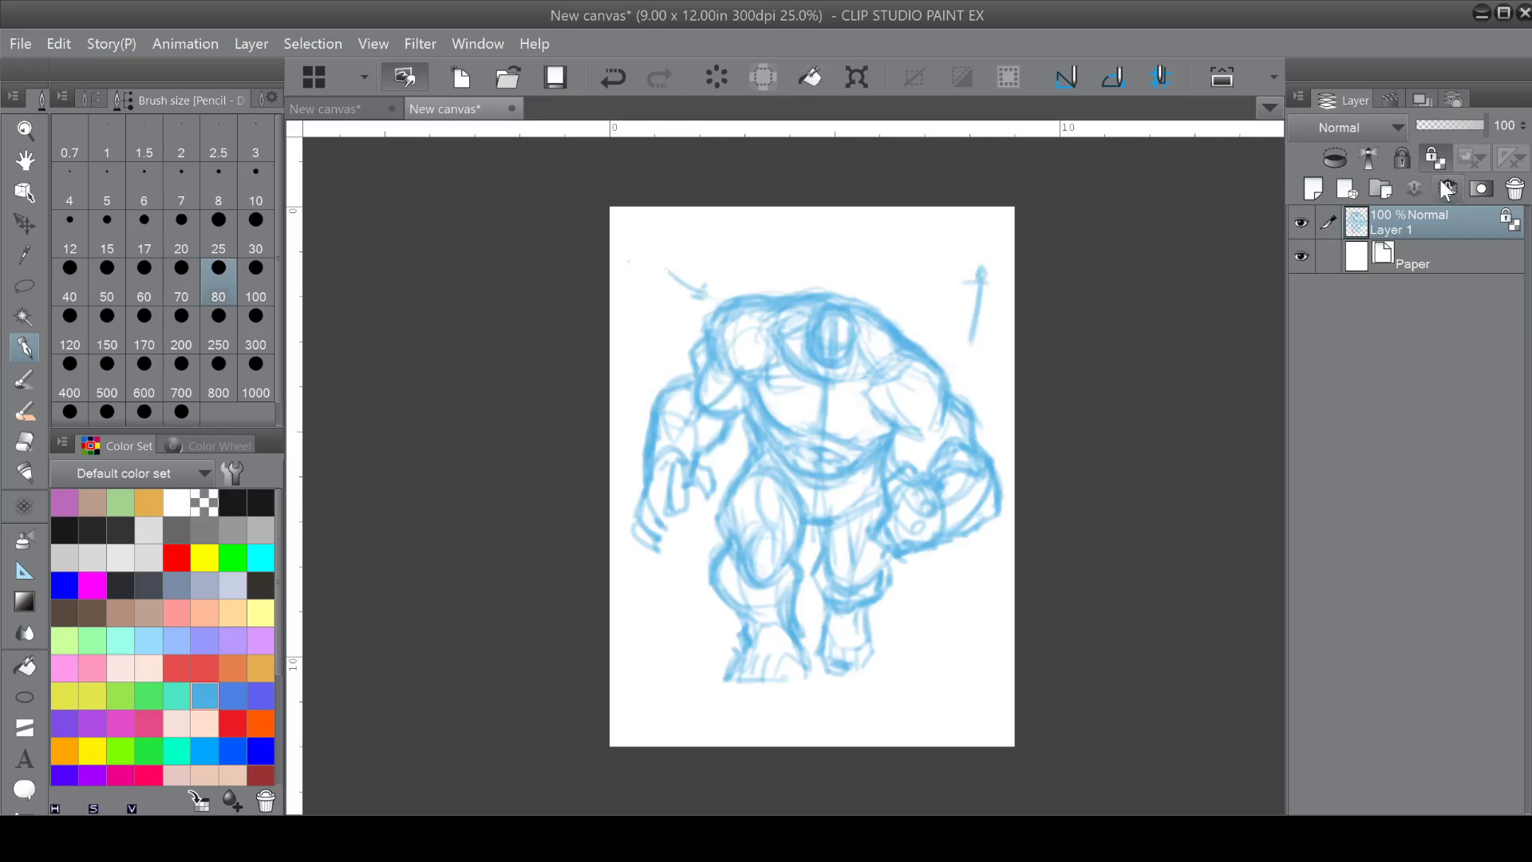
Set the blue sketch layer's opacity to 40% and add a new layer above it.
click(1442, 126)
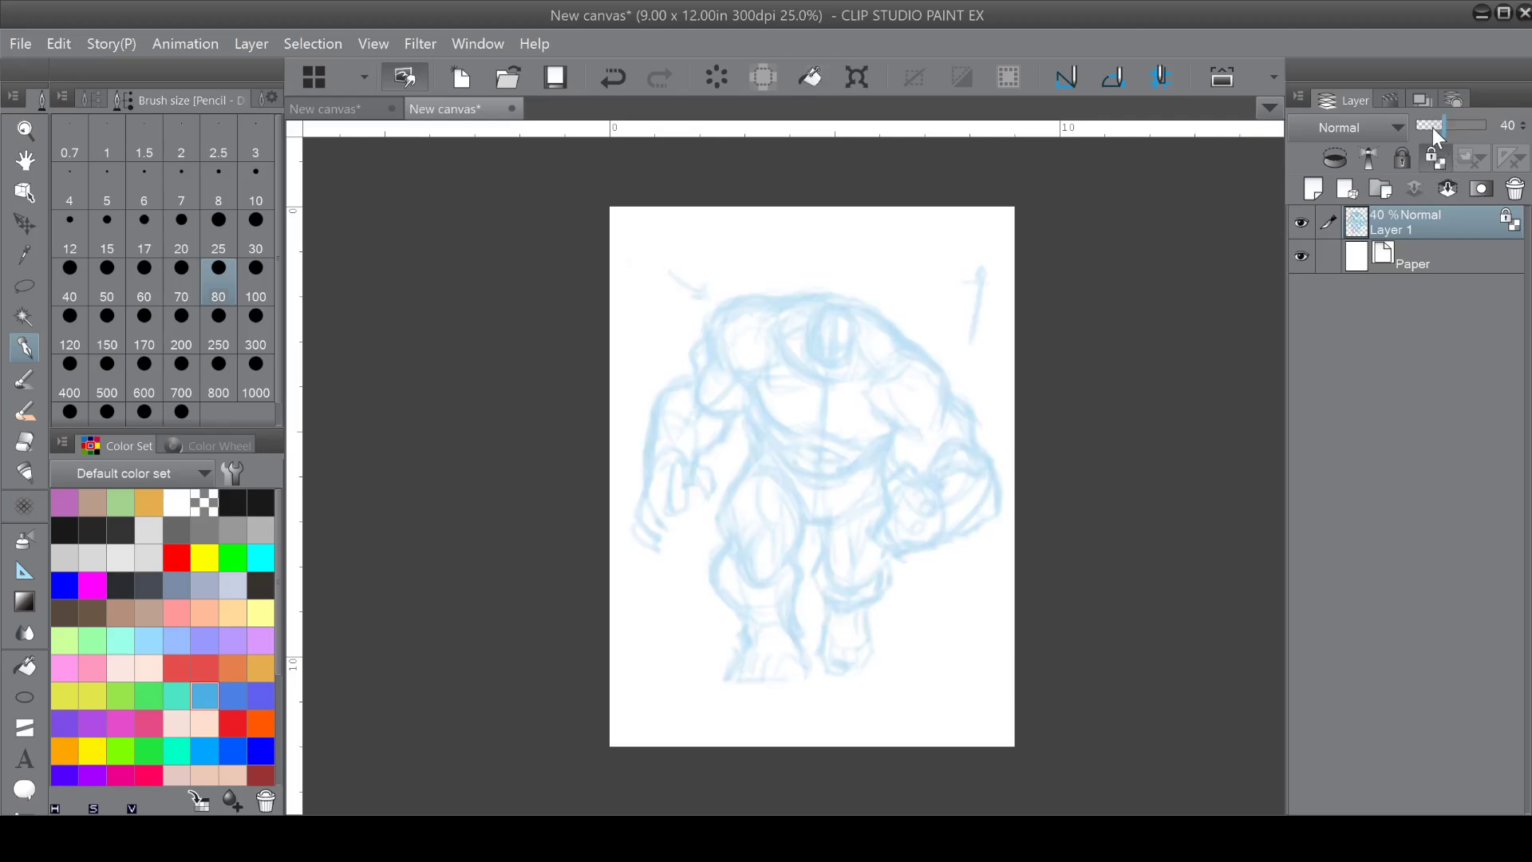
click(1313, 190)
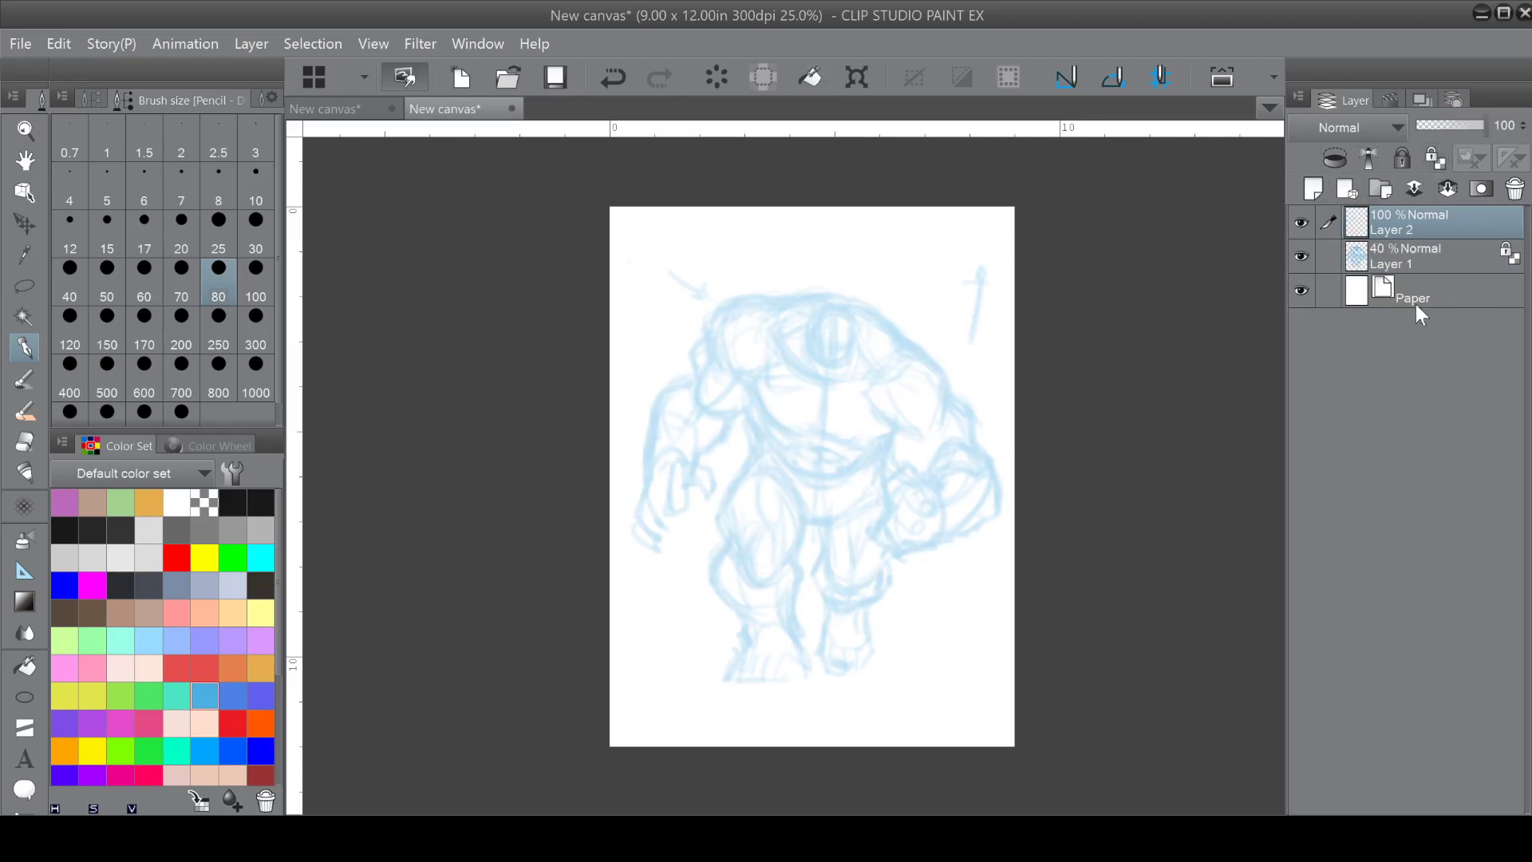
Outline the head in red on the new layer with the pencil at size 40.
click(179, 552)
click(64, 285)
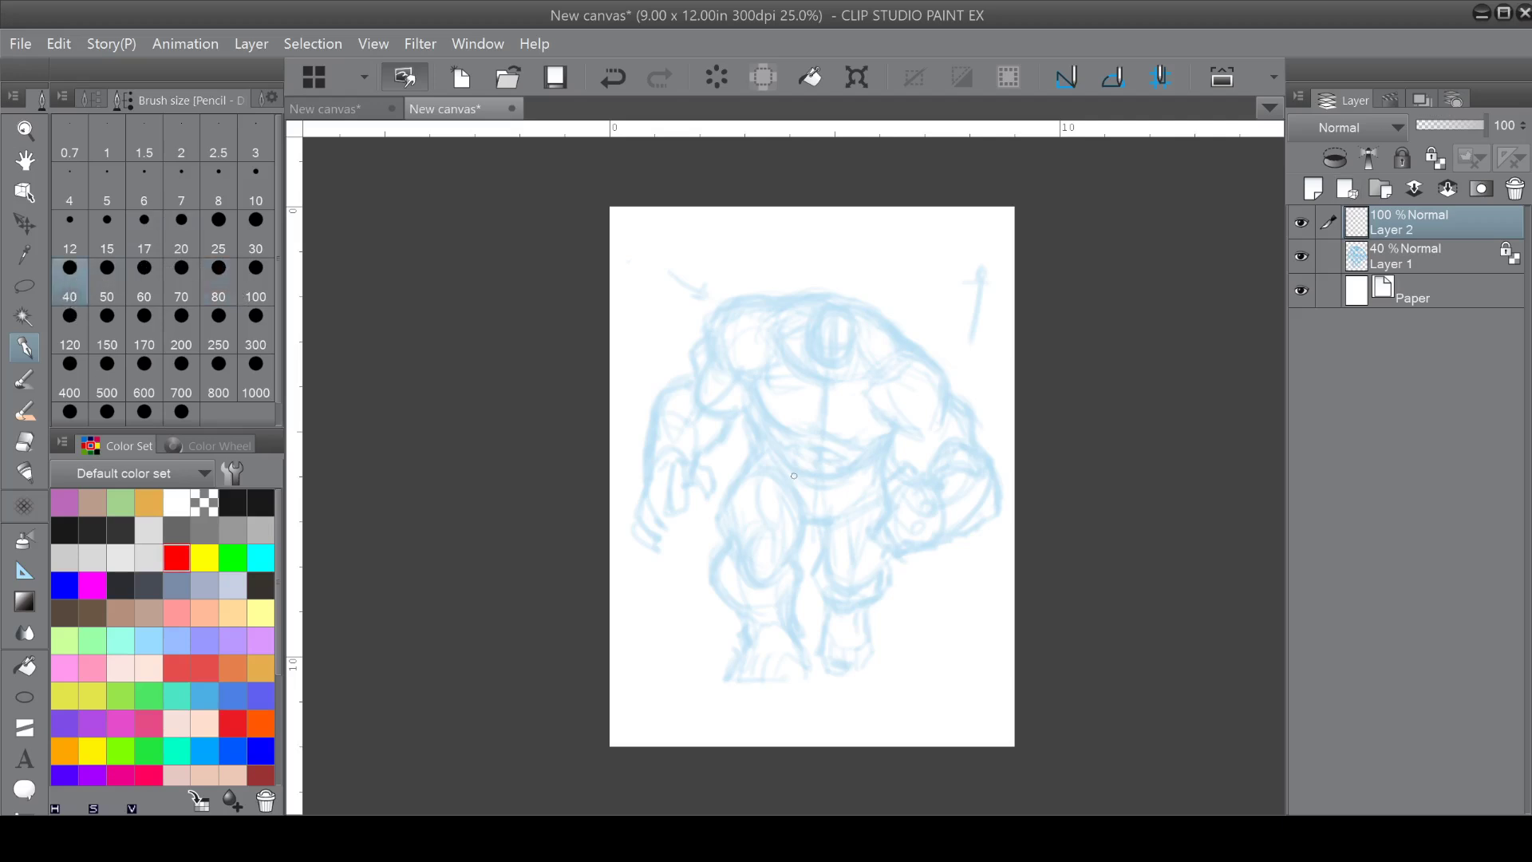
scroll(923, 372, up, 2)
drag(923, 371, 1030, 464)
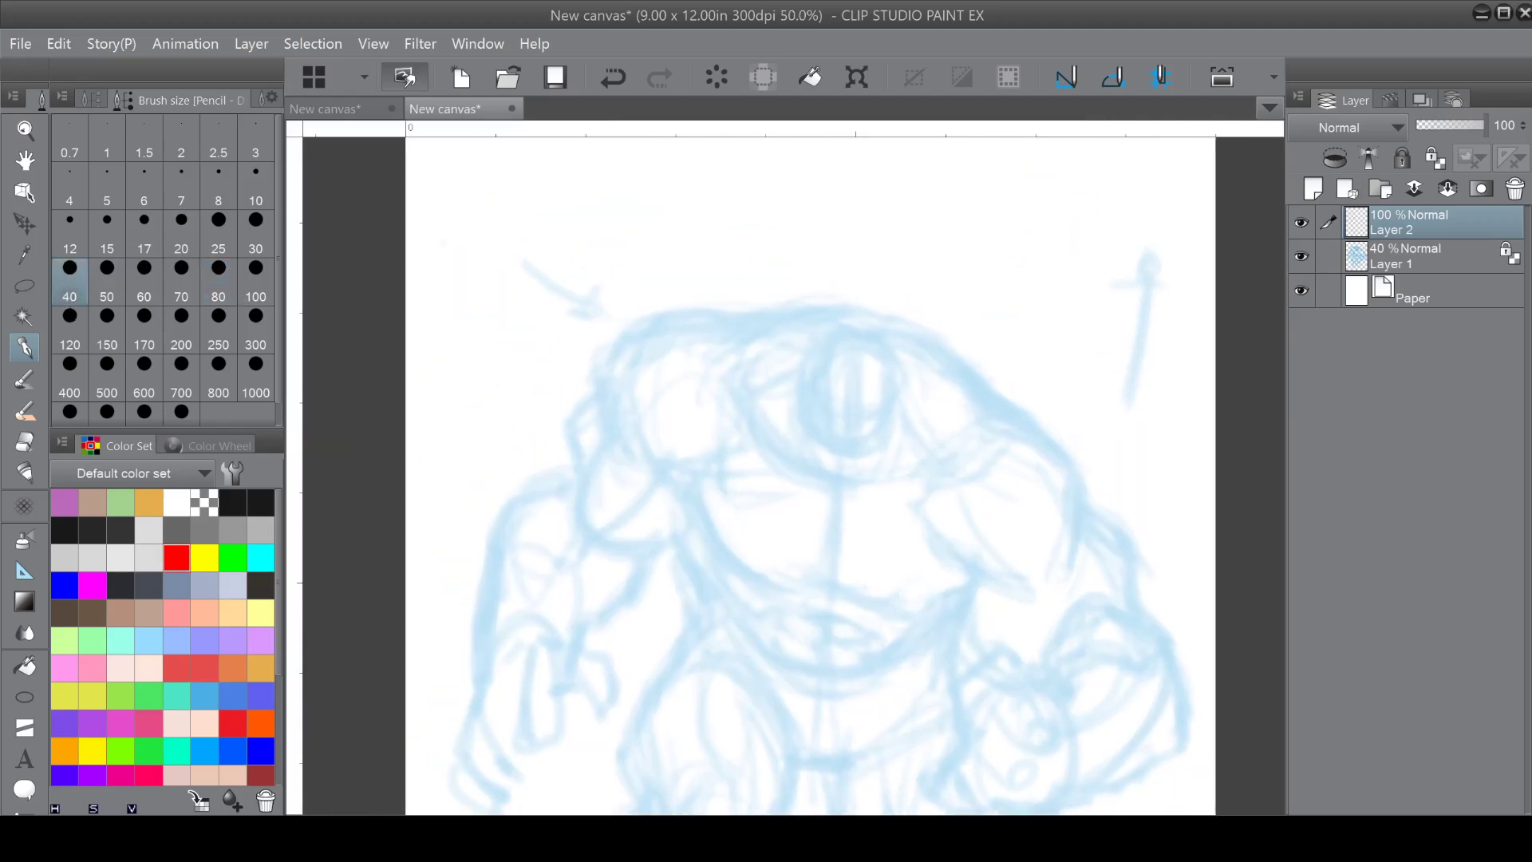
key(ctrl+plus)
drag(703, 363, 703, 466)
drag(817, 369, 814, 461)
mouse_move(702, 459)
mouse_down()
mouse_move(759, 495)
mouse_move(812, 466)
mouse_up()
mouse_move(703, 361)
mouse_down()
mouse_move(720, 327)
mouse_move(802, 322)
mouse_move(827, 355)
mouse_move(818, 427)
mouse_up()
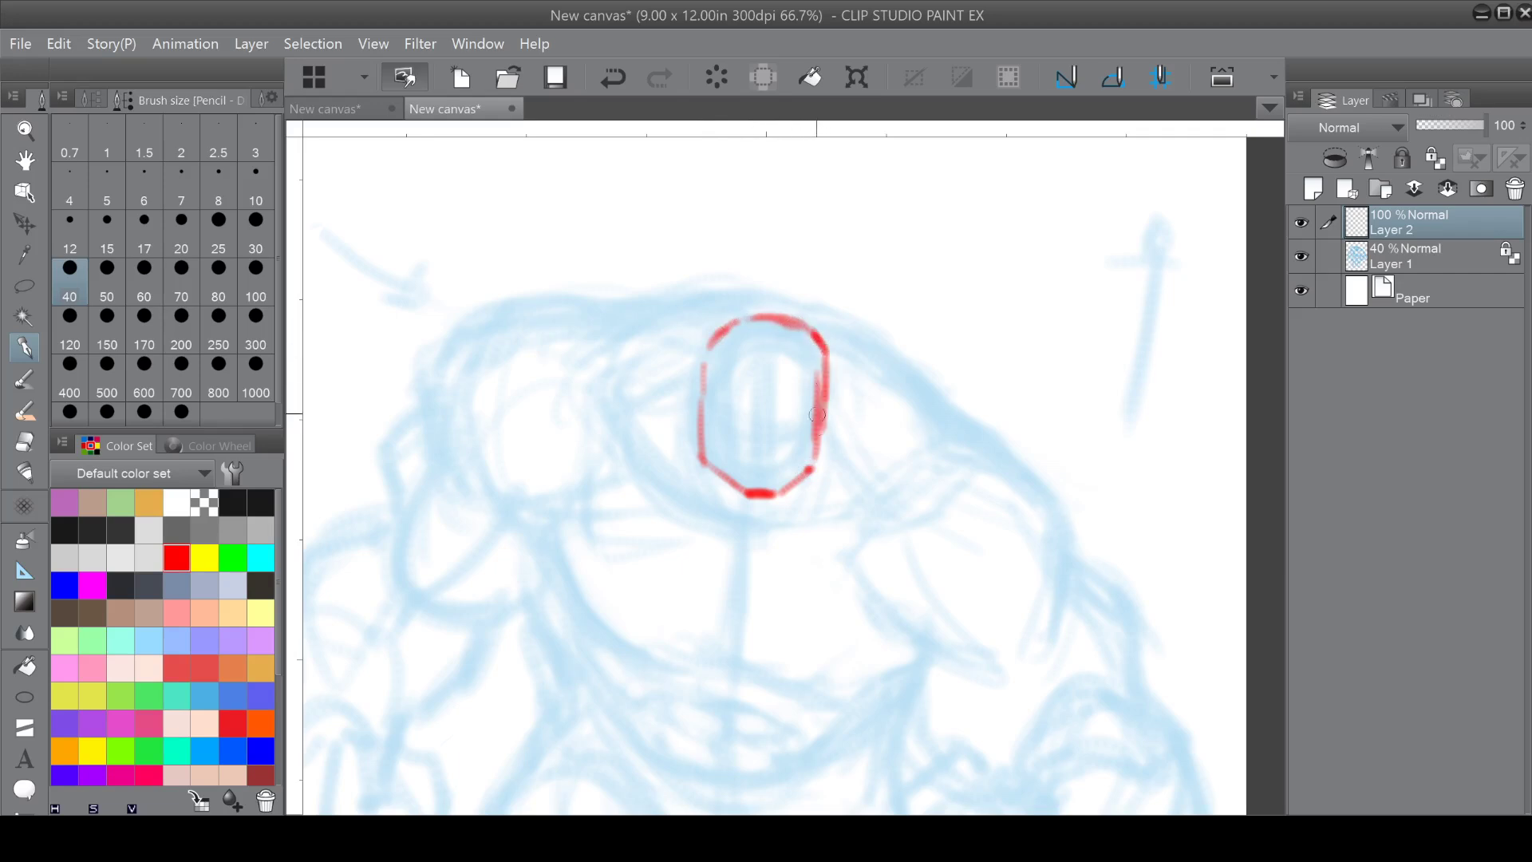
drag(712, 333, 701, 435)
Draw the left trapezius and collarbone line running down toward the base of the neck.
drag(599, 388, 610, 459)
drag(606, 407, 648, 451)
drag(692, 503, 723, 517)
click(677, 481)
click(611, 457)
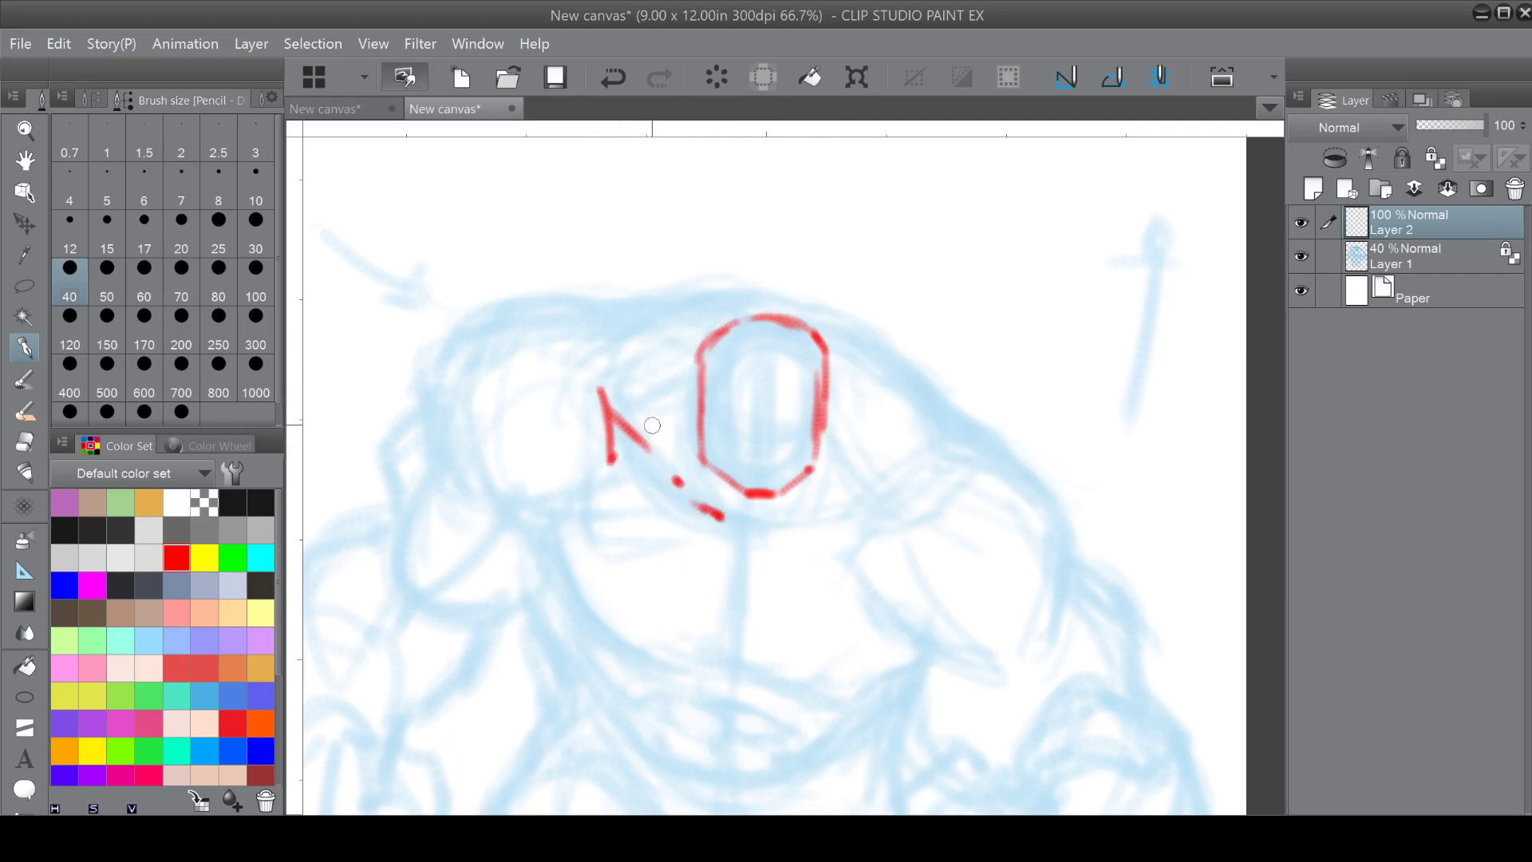
Draw the neck muscles on both sides and mark the head's vertical centreline and eye line.
mouse_move(694, 390)
mouse_down()
mouse_move(700, 483)
mouse_move(722, 520)
mouse_move(789, 496)
mouse_move(746, 534)
mouse_move(767, 538)
mouse_move(821, 521)
mouse_move(812, 500)
mouse_move(848, 511)
mouse_up()
drag(829, 463, 870, 497)
mouse_move(833, 435)
mouse_down()
mouse_move(891, 493)
mouse_move(884, 483)
mouse_up()
drag(687, 395, 690, 425)
drag(763, 318, 764, 481)
drag(702, 412, 775, 417)
drag(626, 416, 690, 396)
drag(667, 451, 679, 438)
Draw the right trapezius slope and collarbone, plus the sternum line and the left pectoral's outer edge.
mouse_move(832, 330)
mouse_down()
mouse_move(883, 359)
mouse_move(954, 440)
mouse_move(925, 403)
mouse_move(972, 435)
mouse_up()
mouse_move(887, 471)
mouse_down()
mouse_move(920, 477)
mouse_move(911, 269)
mouse_up()
scroll(876, 418, down, 1)
drag(786, 372, 771, 461)
mouse_move(614, 339)
mouse_down()
mouse_move(664, 323)
mouse_move(614, 357)
mouse_move(629, 370)
mouse_move(610, 343)
mouse_move(659, 432)
mouse_move(704, 464)
mouse_move(661, 414)
mouse_up()
drag(756, 468, 759, 470)
Draw the right deltoid's rounded outline and its inner edge converging at the upper arm.
mouse_move(834, 357)
mouse_down()
mouse_move(914, 320)
mouse_move(877, 351)
mouse_up()
mouse_move(876, 351)
mouse_down()
mouse_move(998, 286)
mouse_move(1037, 355)
mouse_up()
mouse_move(957, 300)
mouse_down()
mouse_move(1044, 425)
mouse_move(1024, 439)
mouse_up()
mouse_move(873, 361)
mouse_down()
mouse_move(961, 448)
mouse_move(1026, 447)
mouse_up()
drag(884, 426, 976, 461)
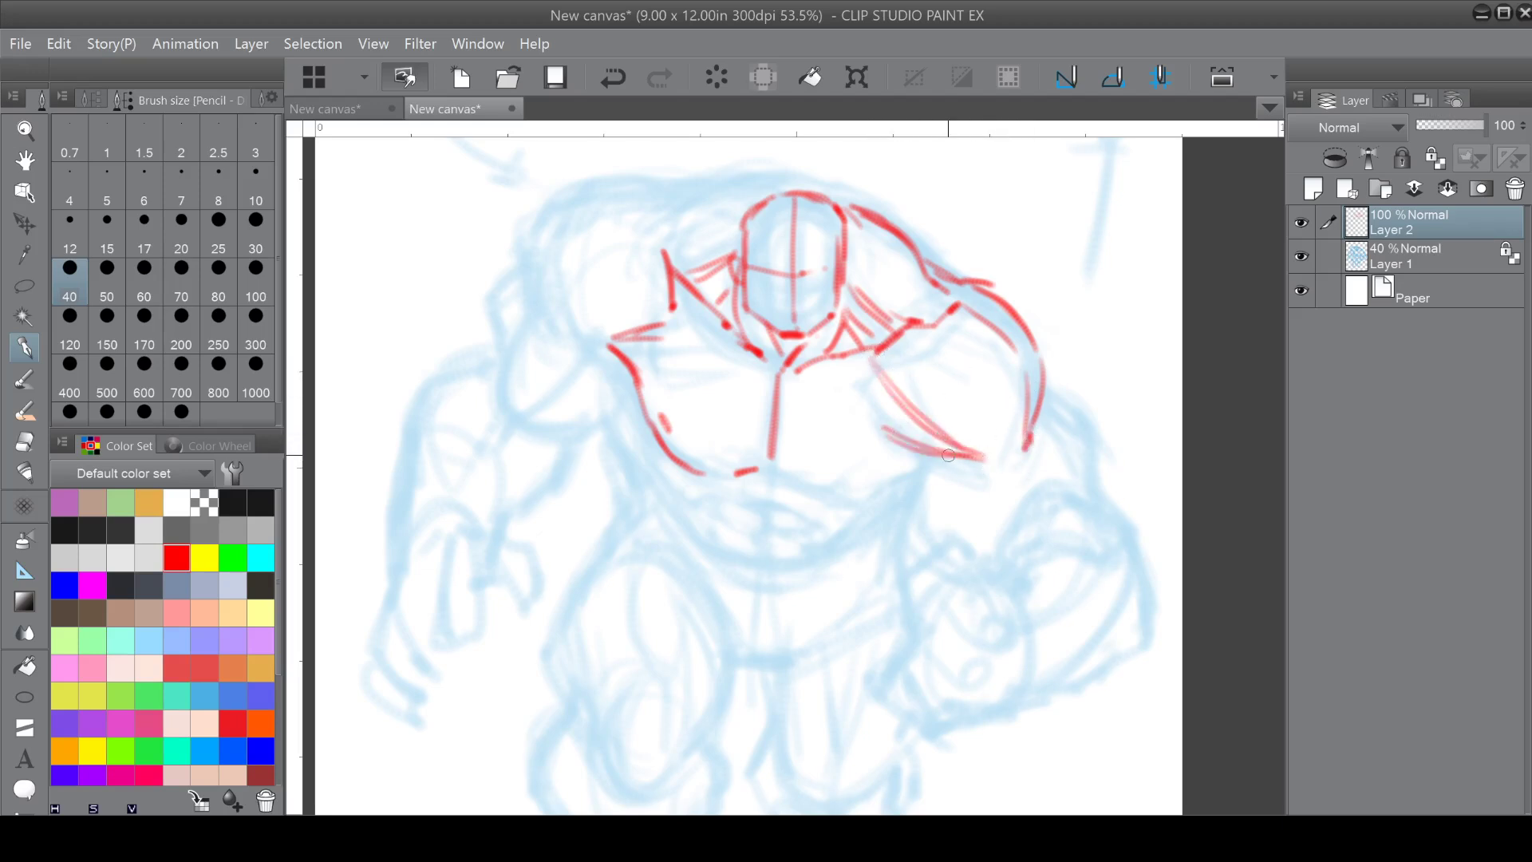
Add muscle fibre lines across both pectorals and outline the right pectoral's lower edge.
mouse_move(621, 348)
mouse_down()
mouse_move(687, 358)
mouse_move(706, 389)
mouse_move(744, 393)
mouse_up()
mouse_move(937, 461)
mouse_down()
mouse_move(822, 421)
mouse_move(888, 465)
mouse_up()
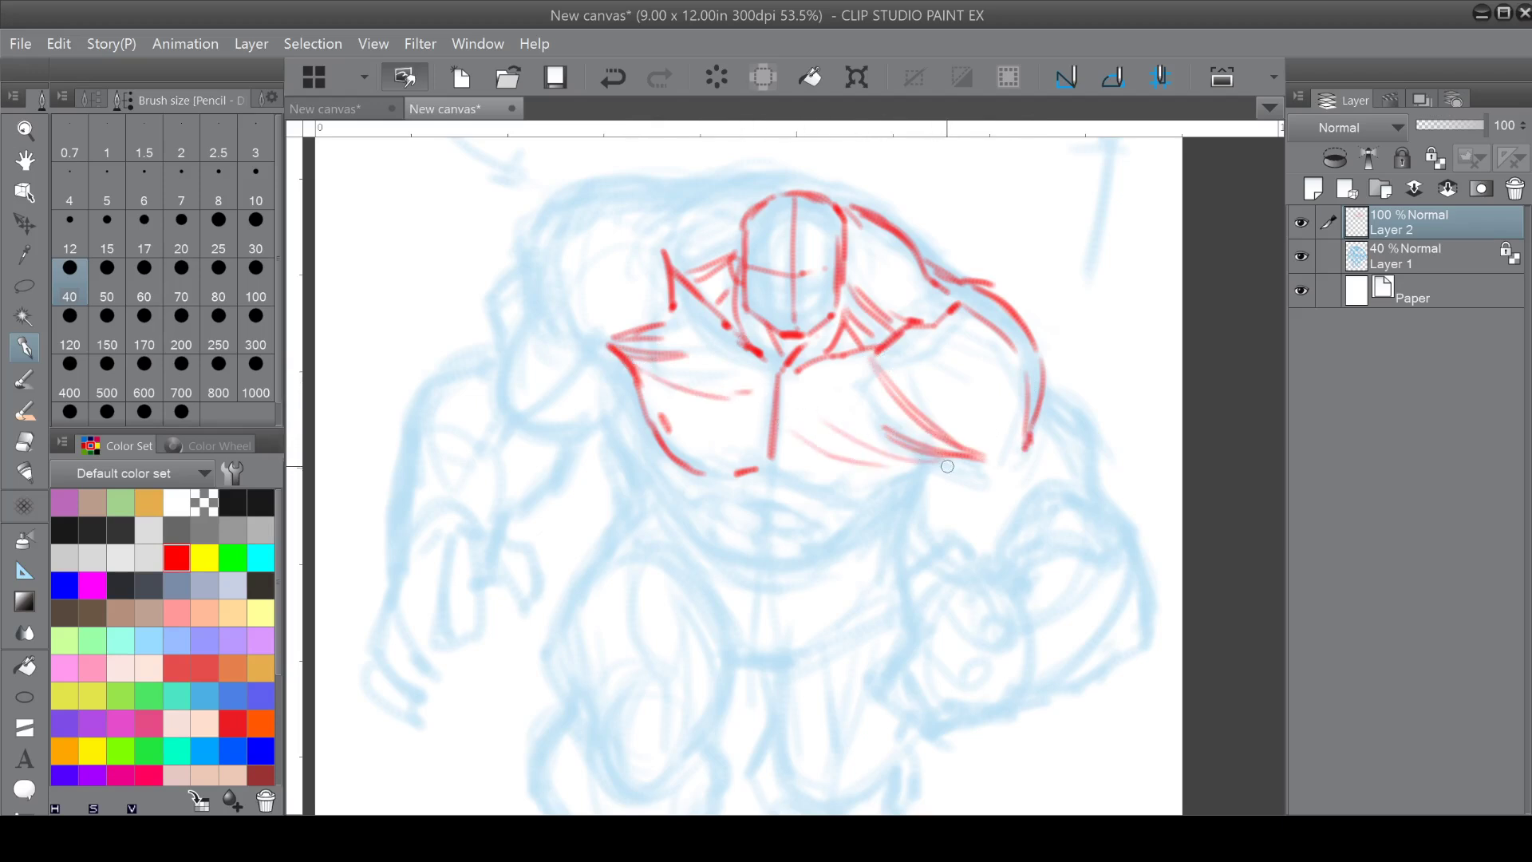
mouse_move(786, 476)
mouse_down()
mouse_move(843, 500)
mouse_move(922, 462)
mouse_move(911, 473)
mouse_up()
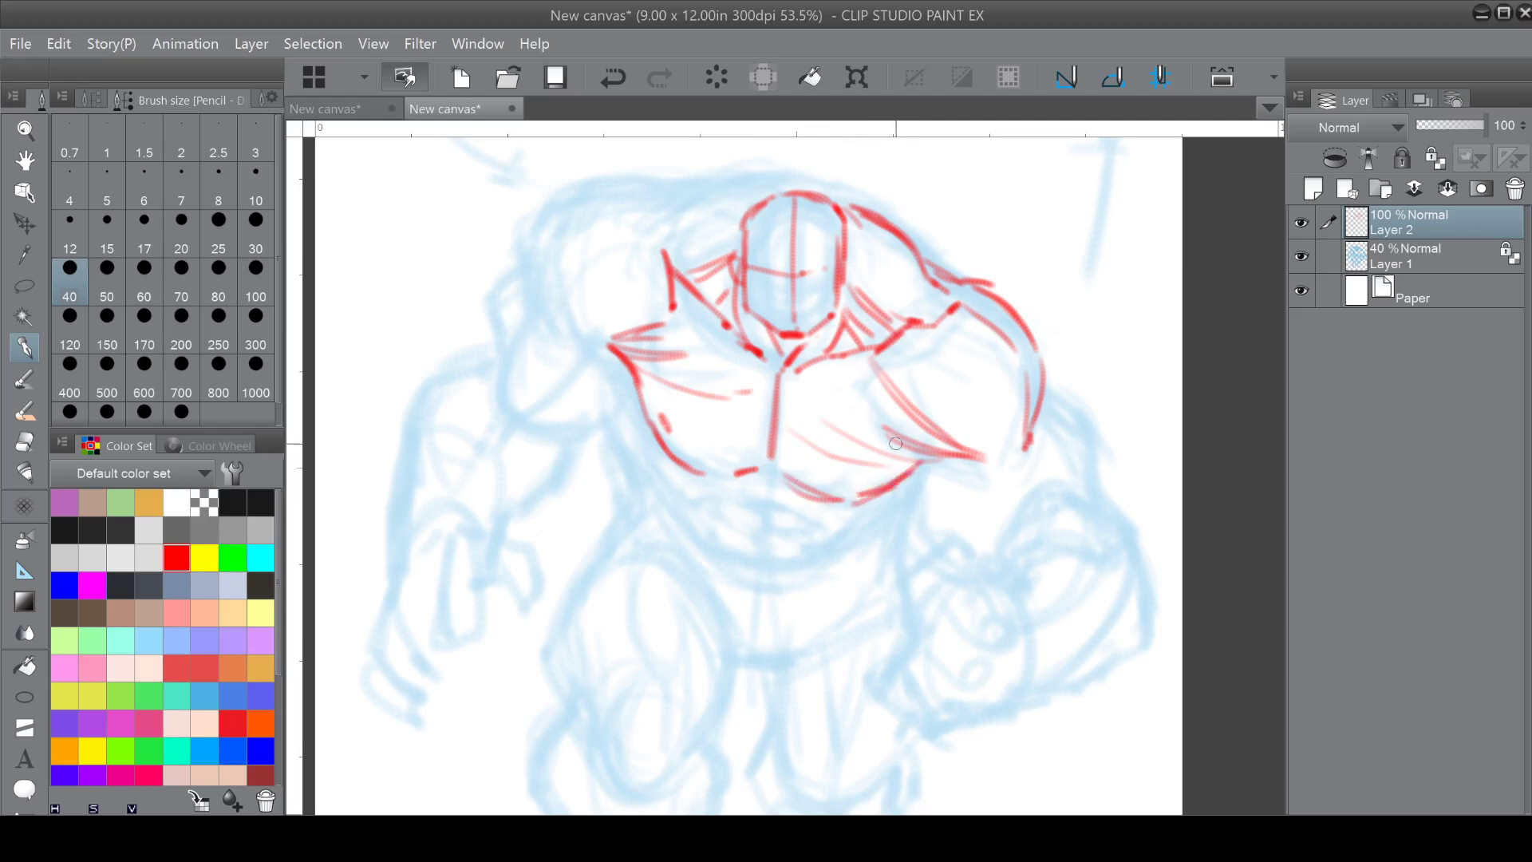
Draw the right arm's outer contour below the deltoid and add fibre lines within the deltoid.
drag(1049, 376, 1112, 528)
drag(1022, 443, 1015, 462)
mouse_move(918, 327)
mouse_down()
mouse_move(951, 355)
mouse_move(1004, 461)
mouse_up()
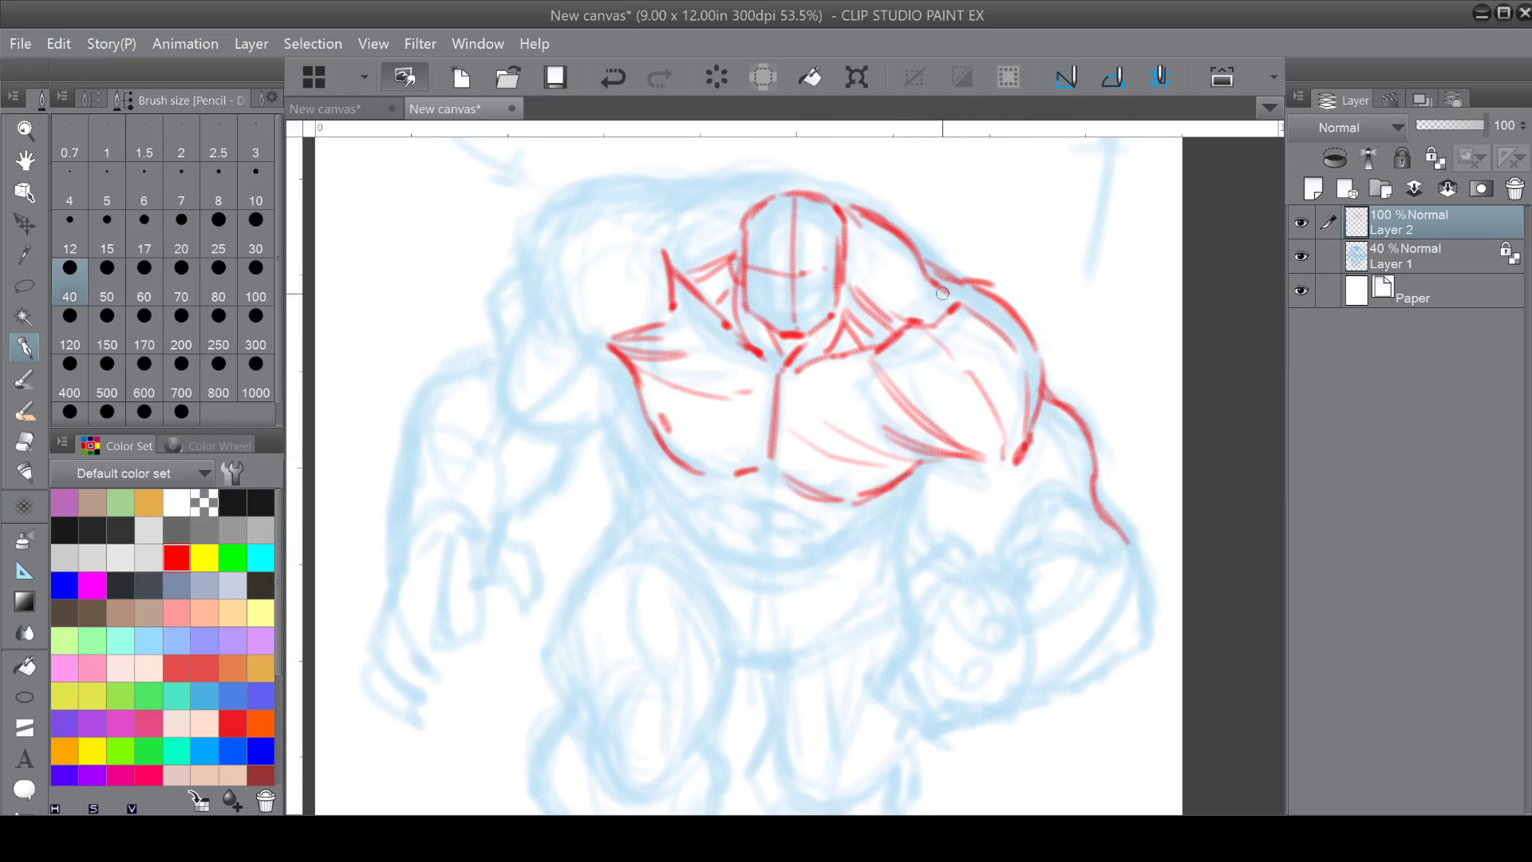
Outline the left trapezius and the rounded left deltoid, adding curved muscle lines inside the shoulder.
drag(884, 230, 700, 274)
mouse_move(609, 380)
mouse_down()
mouse_move(592, 428)
mouse_move(613, 358)
mouse_move(529, 576)
mouse_move(562, 613)
mouse_up()
drag(536, 499, 563, 614)
drag(611, 503, 594, 614)
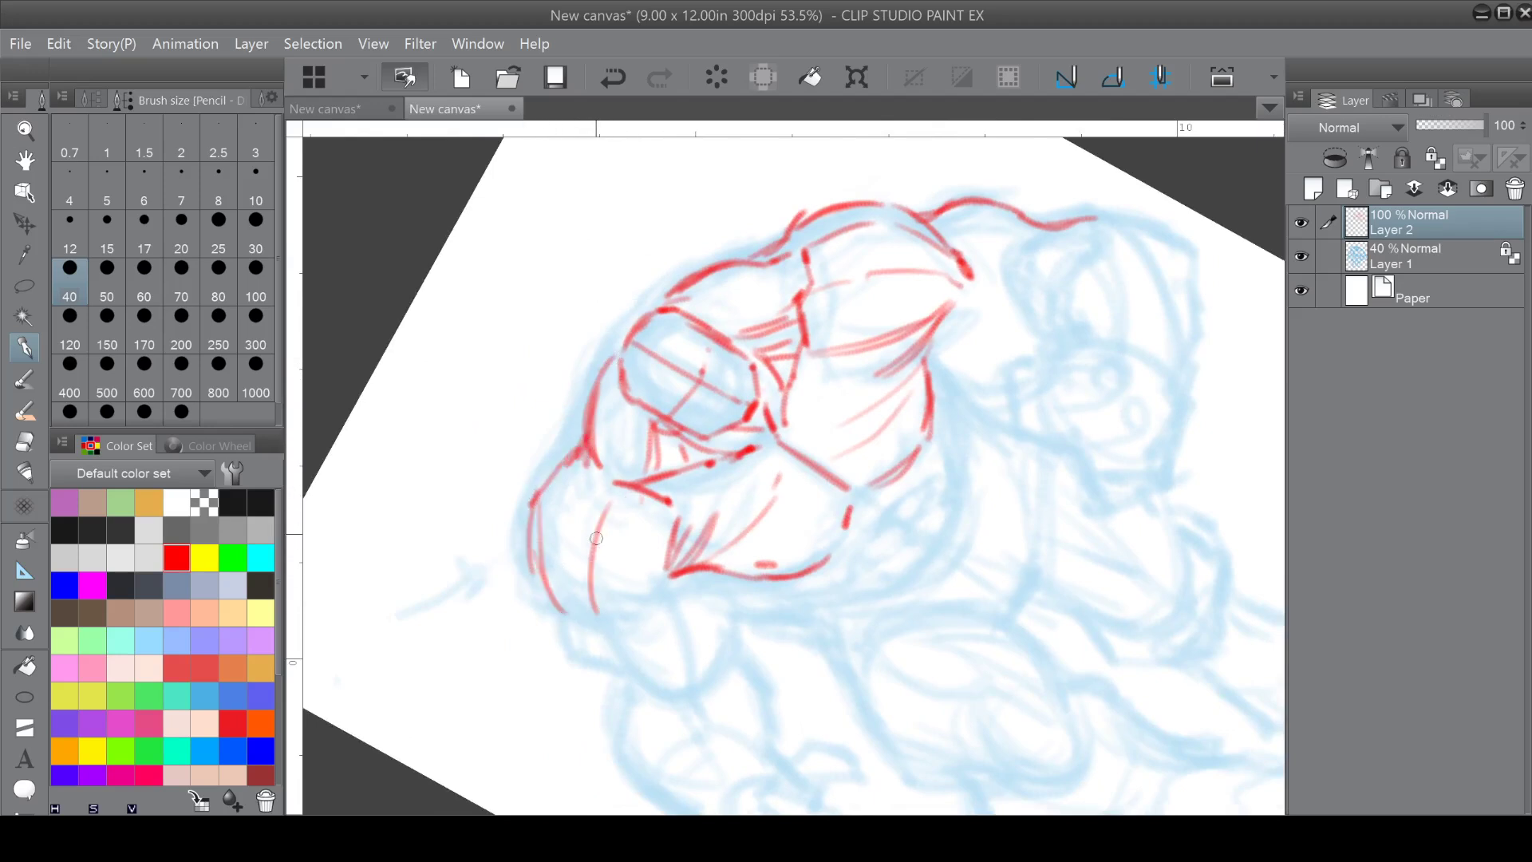
drag(600, 487, 592, 608)
mouse_move(562, 539)
mouse_down()
mouse_move(566, 398)
mouse_move(611, 319)
mouse_up()
mouse_move(512, 333)
mouse_down()
mouse_move(510, 429)
mouse_move(571, 412)
mouse_move(584, 391)
mouse_up()
key(ctrl+minus)
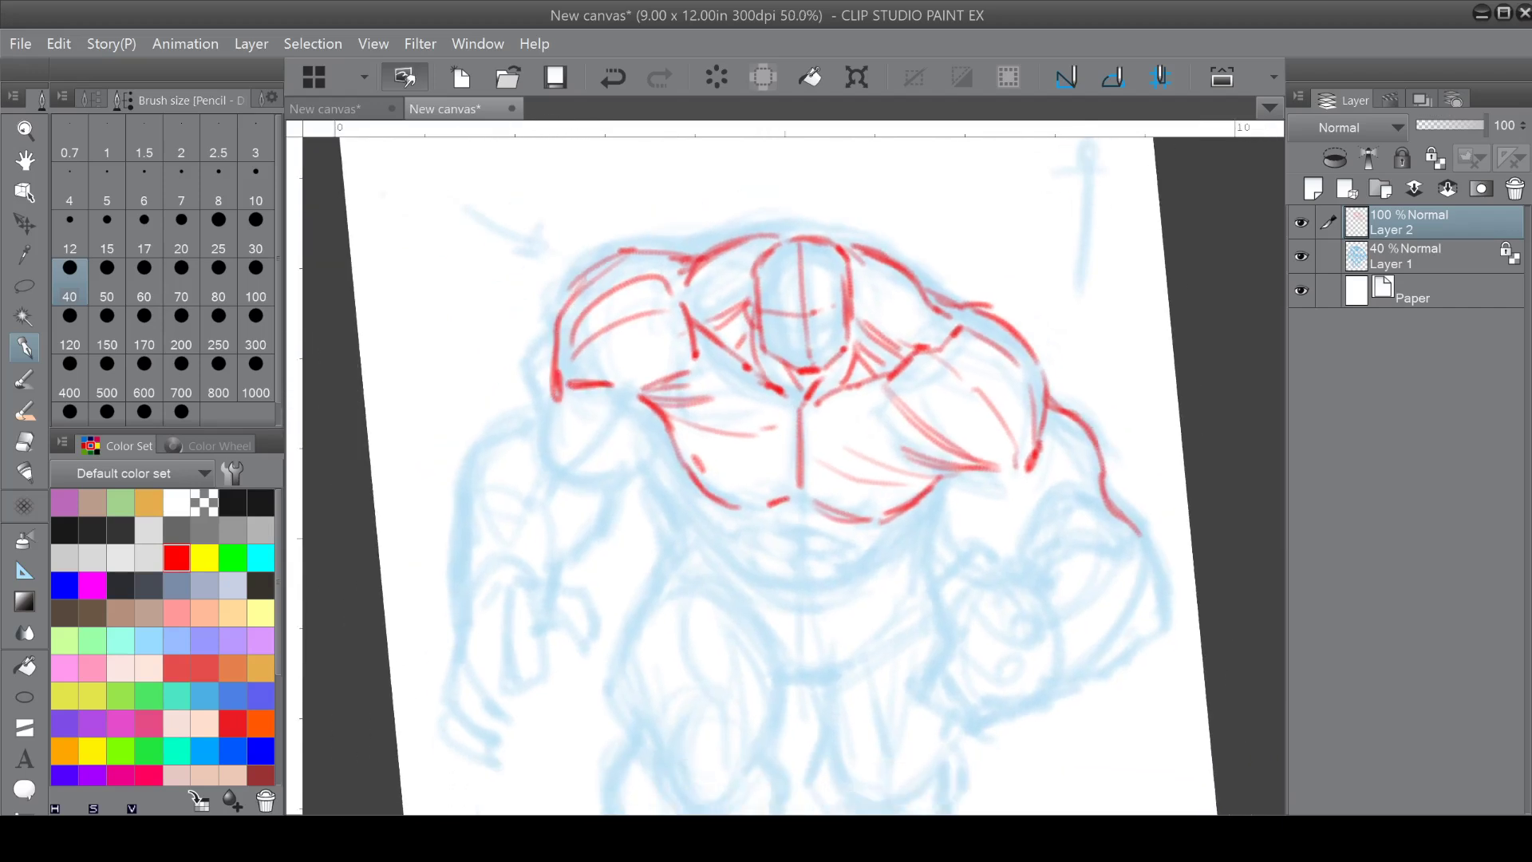
Draw the left biceps and triceps contours and the lat lines beside the left pectoral.
mouse_move(552, 342)
mouse_down()
mouse_move(523, 364)
mouse_move(517, 419)
mouse_move(559, 394)
mouse_move(544, 449)
mouse_move(589, 488)
mouse_move(646, 466)
mouse_move(659, 431)
mouse_up()
drag(576, 469, 638, 408)
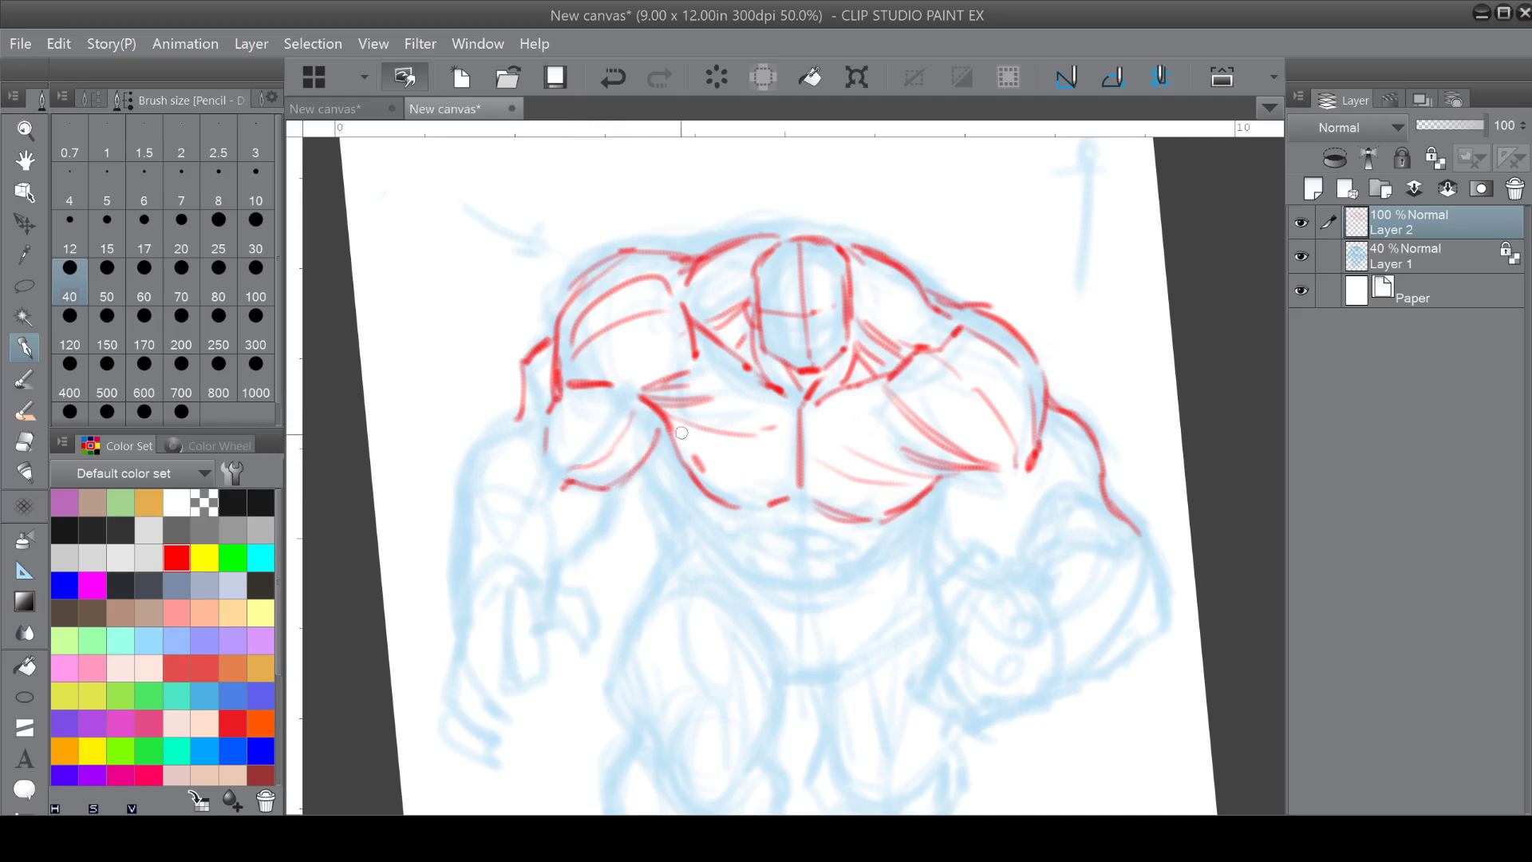
drag(643, 467, 680, 504)
Draw the right fist with its knuckles, fingers and thumb, plus the wrist and upper forearm shapes behind it.
drag(922, 483, 767, 348)
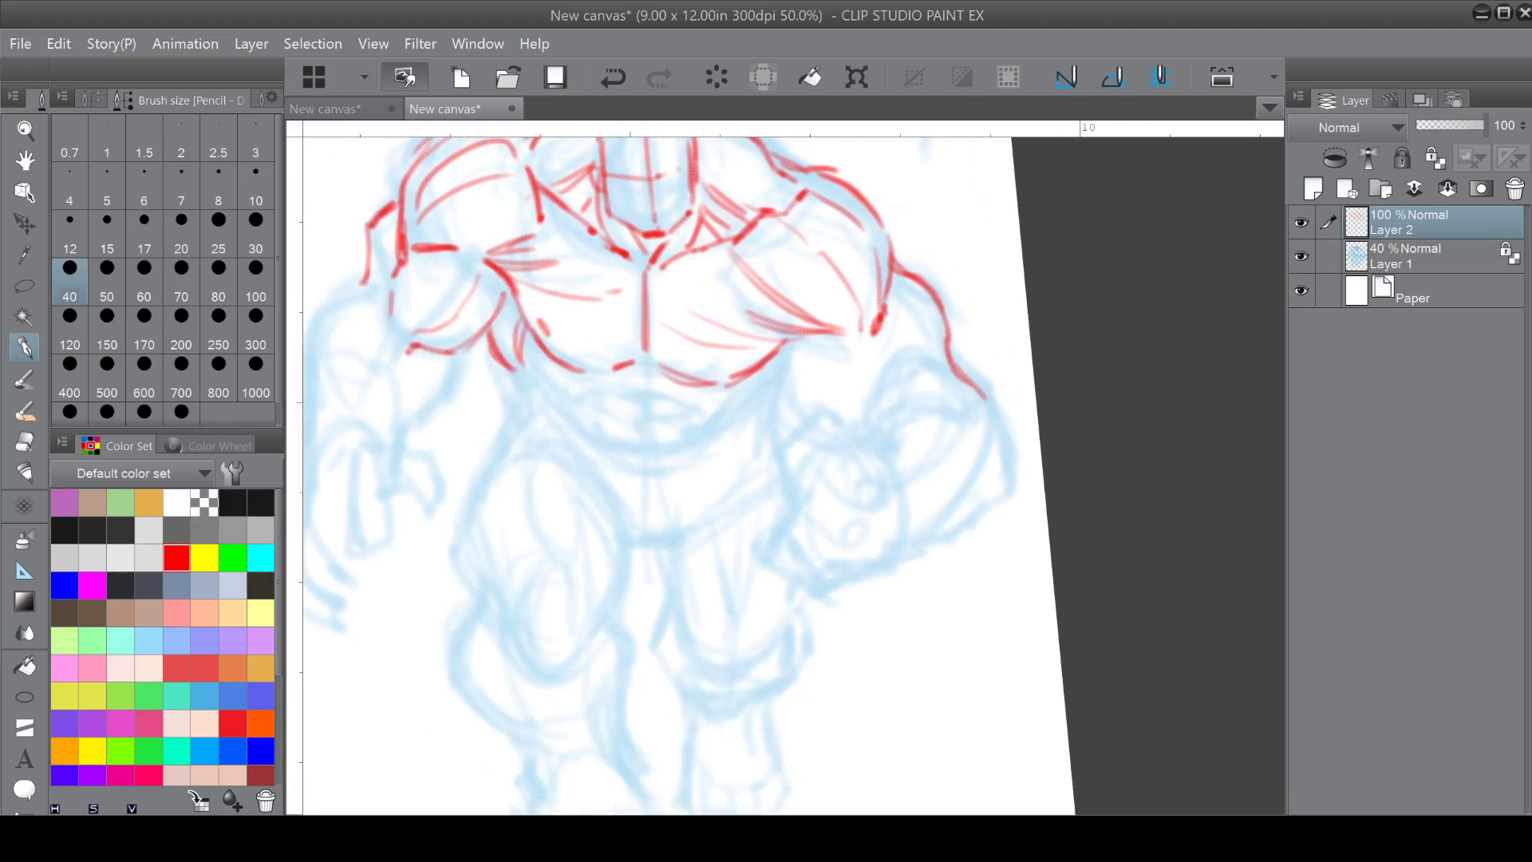
drag(819, 467, 870, 478)
mouse_move(859, 500)
mouse_down()
mouse_move(797, 502)
mouse_move(830, 536)
mouse_move(777, 524)
mouse_move(815, 561)
mouse_move(771, 534)
mouse_move(795, 585)
mouse_move(849, 483)
mouse_move(844, 551)
mouse_up()
mouse_move(785, 467)
mouse_down()
mouse_move(813, 417)
mouse_move(856, 420)
mouse_up()
drag(789, 466, 801, 484)
mouse_move(841, 418)
mouse_down()
mouse_move(872, 438)
mouse_move(792, 464)
mouse_move(809, 474)
mouse_move(892, 449)
mouse_up()
drag(805, 590, 891, 573)
mouse_move(884, 427)
mouse_down()
mouse_move(922, 409)
mouse_move(969, 403)
mouse_up()
mouse_move(872, 430)
mouse_down()
mouse_move(941, 367)
mouse_move(961, 408)
mouse_move(931, 413)
mouse_move(926, 450)
mouse_move(893, 460)
mouse_up()
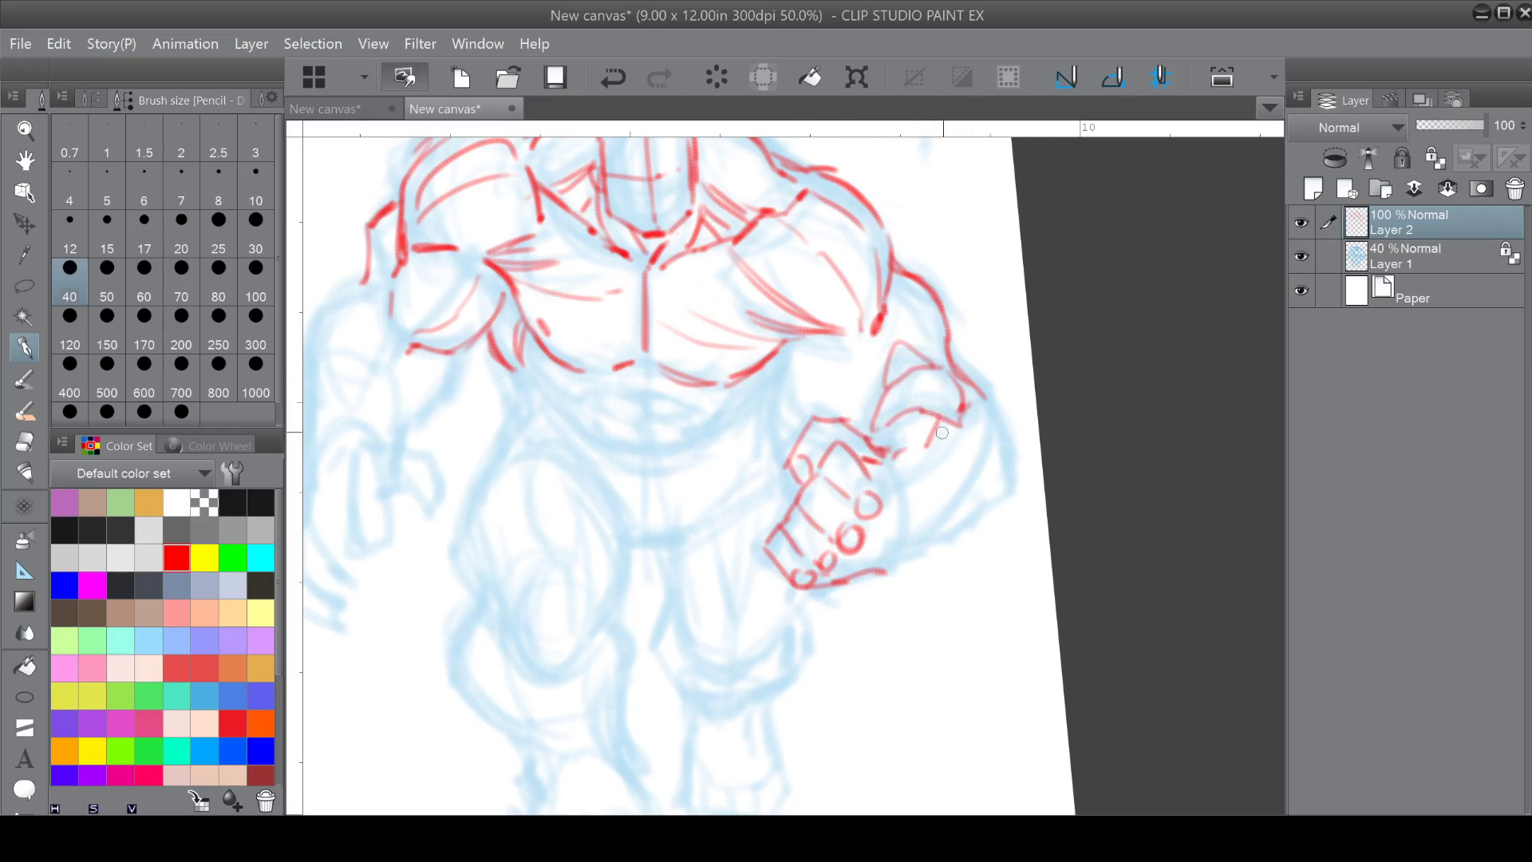
Draw the right forearm's outer contour from elbow to fist and add curved muscle lines inside it.
mouse_move(980, 410)
mouse_down()
mouse_move(968, 439)
mouse_move(989, 406)
mouse_move(1014, 463)
mouse_up()
drag(1010, 466, 998, 479)
drag(990, 414, 967, 518)
drag(875, 572, 959, 530)
drag(978, 411, 914, 521)
drag(895, 463, 907, 522)
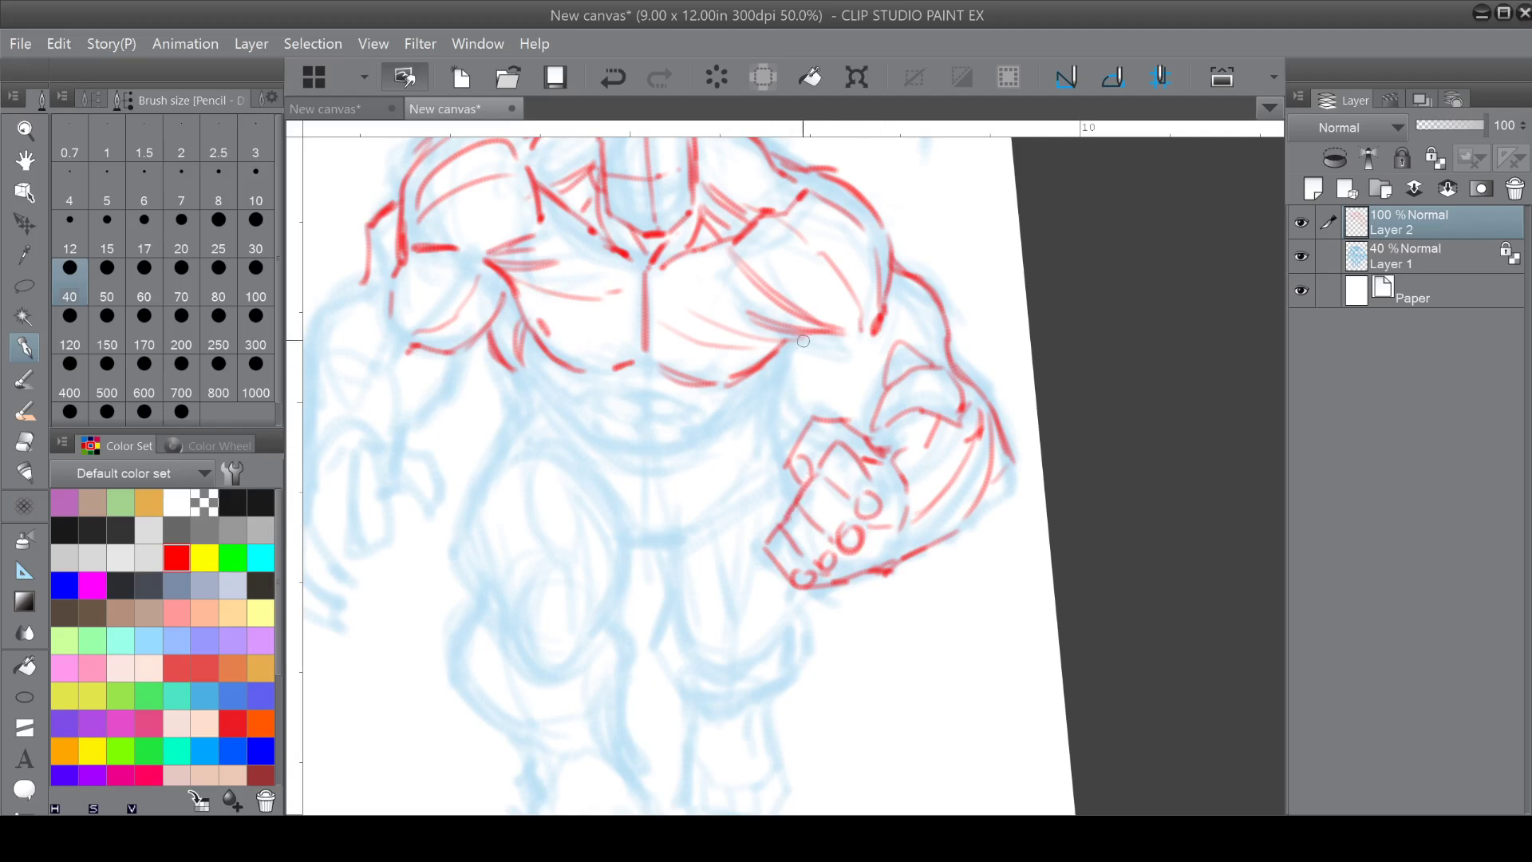
Draw the inner edge of the right upper arm and short muscle lines near the elbow bend.
mouse_move(779, 346)
mouse_down()
mouse_move(802, 427)
mouse_move(800, 369)
mouse_move(855, 414)
mouse_up()
drag(932, 327, 946, 374)
drag(882, 322, 894, 348)
Sketch the segmented abdominal muscles beneath the pectorals.
mouse_move(526, 348)
mouse_down()
mouse_move(589, 406)
mouse_move(644, 391)
mouse_move(637, 368)
mouse_move(701, 377)
mouse_move(695, 407)
mouse_move(726, 381)
mouse_up()
mouse_move(732, 399)
mouse_down()
mouse_move(720, 413)
mouse_move(602, 409)
mouse_move(690, 413)
mouse_up()
mouse_move(597, 415)
mouse_down()
mouse_move(606, 434)
mouse_move(711, 431)
mouse_up()
Draw the curved lower edge of the torso around the abdominals and add oblique lines on both sides.
mouse_move(532, 323)
mouse_down()
mouse_move(528, 363)
mouse_move(464, 357)
mouse_up()
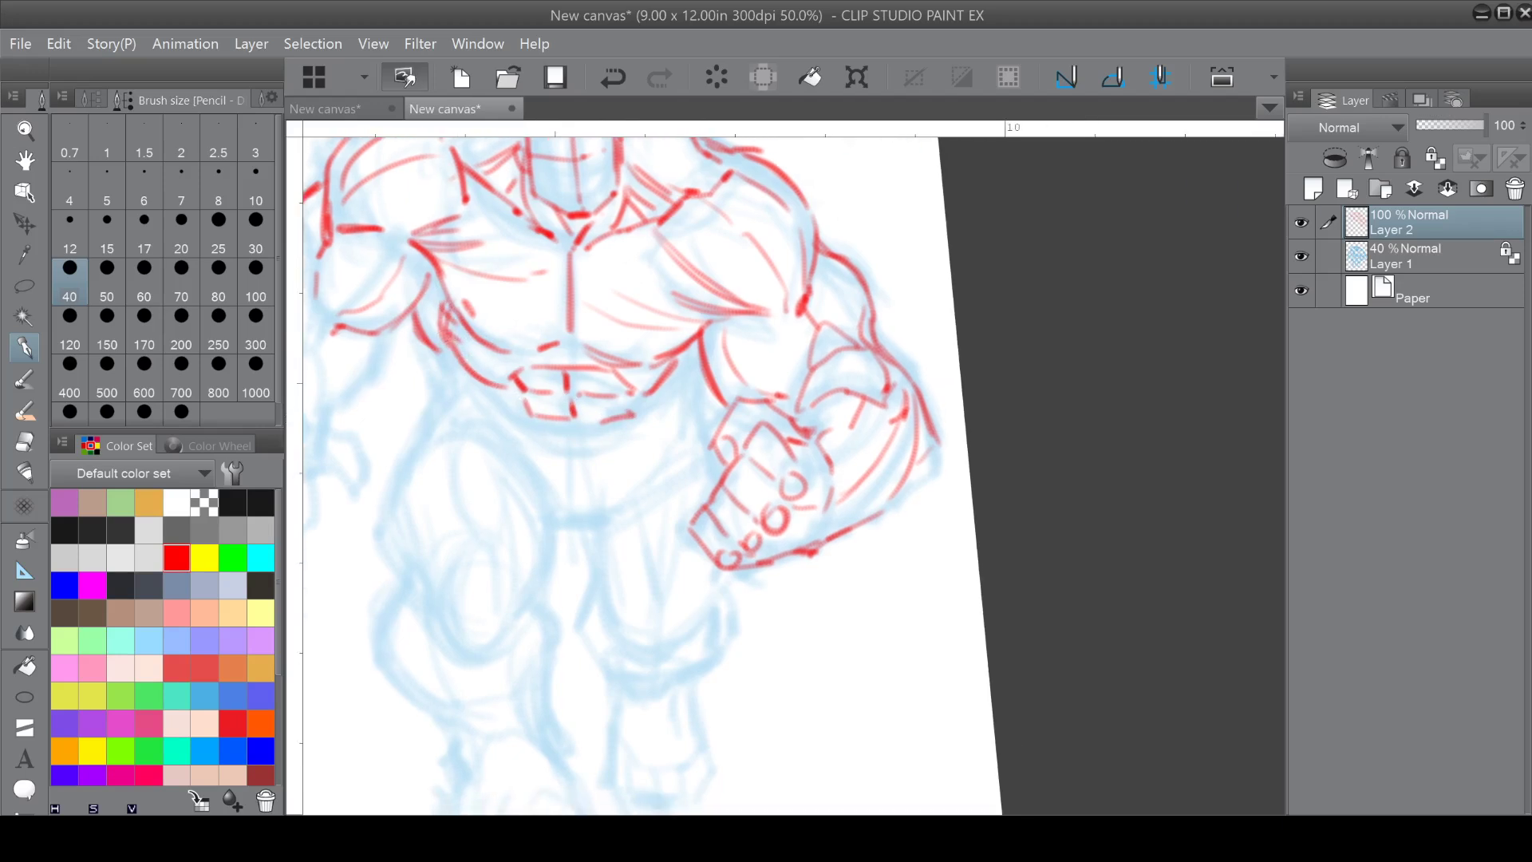
drag(653, 393, 685, 363)
mouse_move(454, 364)
mouse_down()
mouse_move(506, 423)
mouse_move(560, 435)
mouse_up()
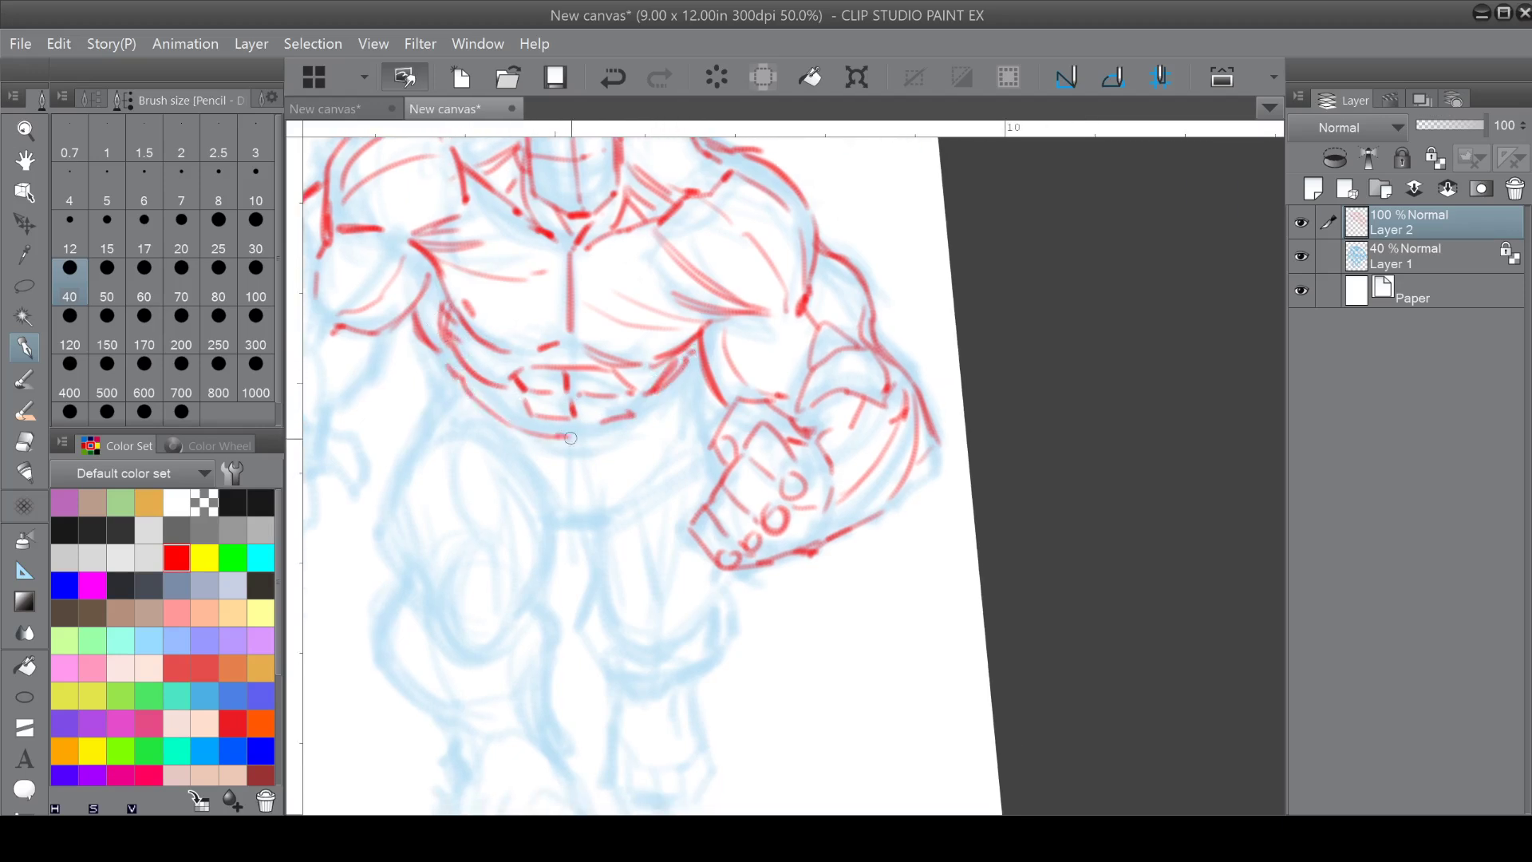
drag(507, 389, 528, 431)
mouse_move(628, 401)
mouse_down()
mouse_move(653, 416)
mouse_move(693, 375)
mouse_up()
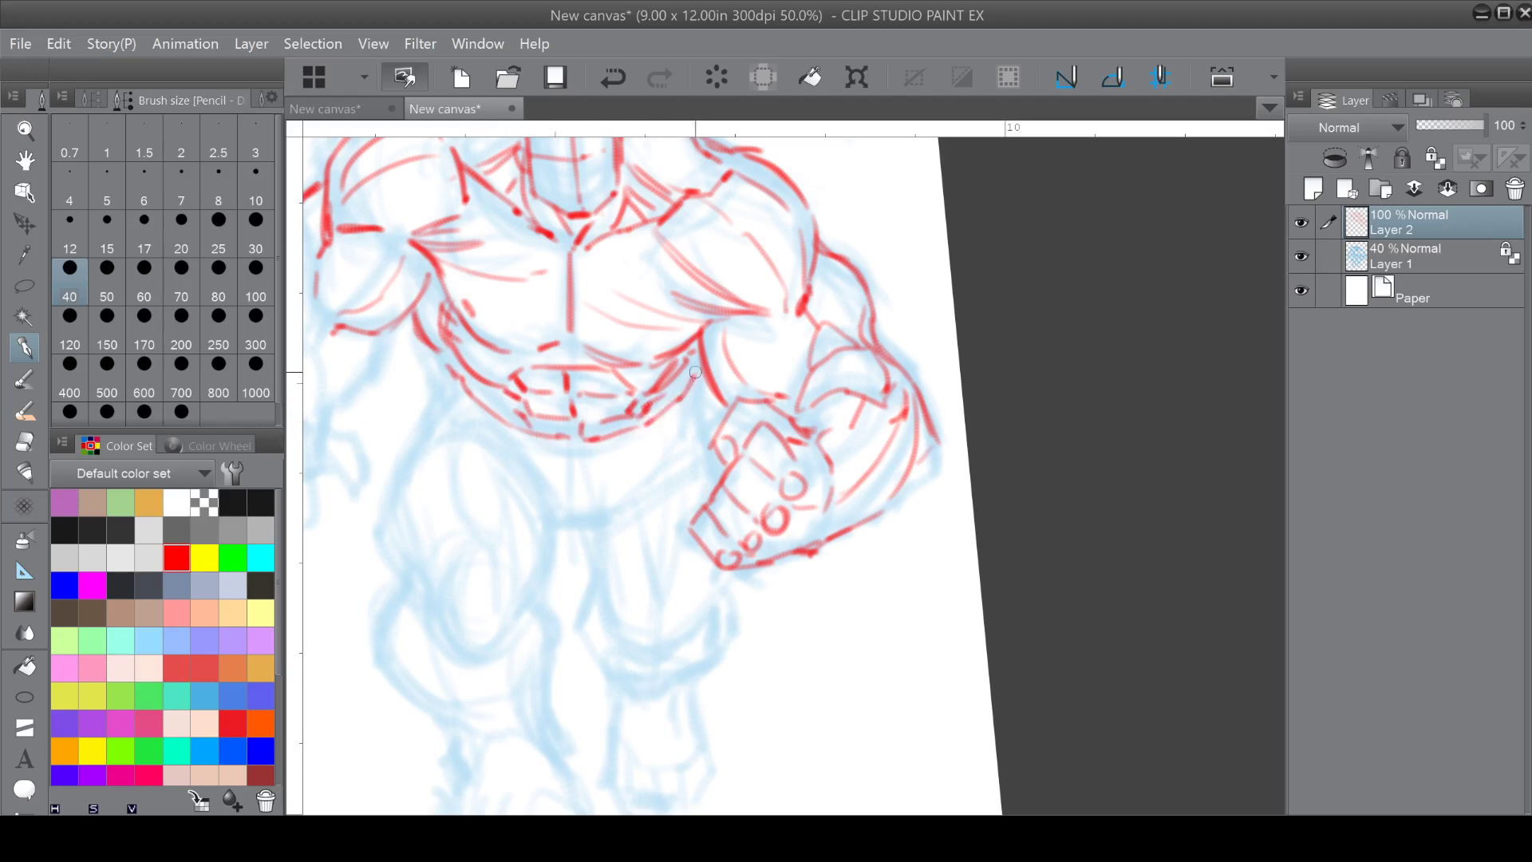
Draw the hip and crotch lines and outline the right thigh down to the knee with inner muscle lines.
mouse_move(469, 441)
mouse_down()
mouse_move(547, 519)
mouse_move(587, 518)
mouse_move(672, 449)
mouse_up()
drag(598, 518, 678, 457)
drag(703, 375, 708, 423)
mouse_move(622, 504)
mouse_down()
mouse_move(615, 592)
mouse_move(584, 552)
mouse_move(615, 638)
mouse_move(643, 653)
mouse_up()
mouse_move(732, 571)
mouse_down()
mouse_move(701, 631)
mouse_move(655, 658)
mouse_up()
mouse_move(624, 518)
mouse_down()
mouse_move(640, 645)
mouse_move(642, 581)
mouse_move(694, 422)
mouse_up()
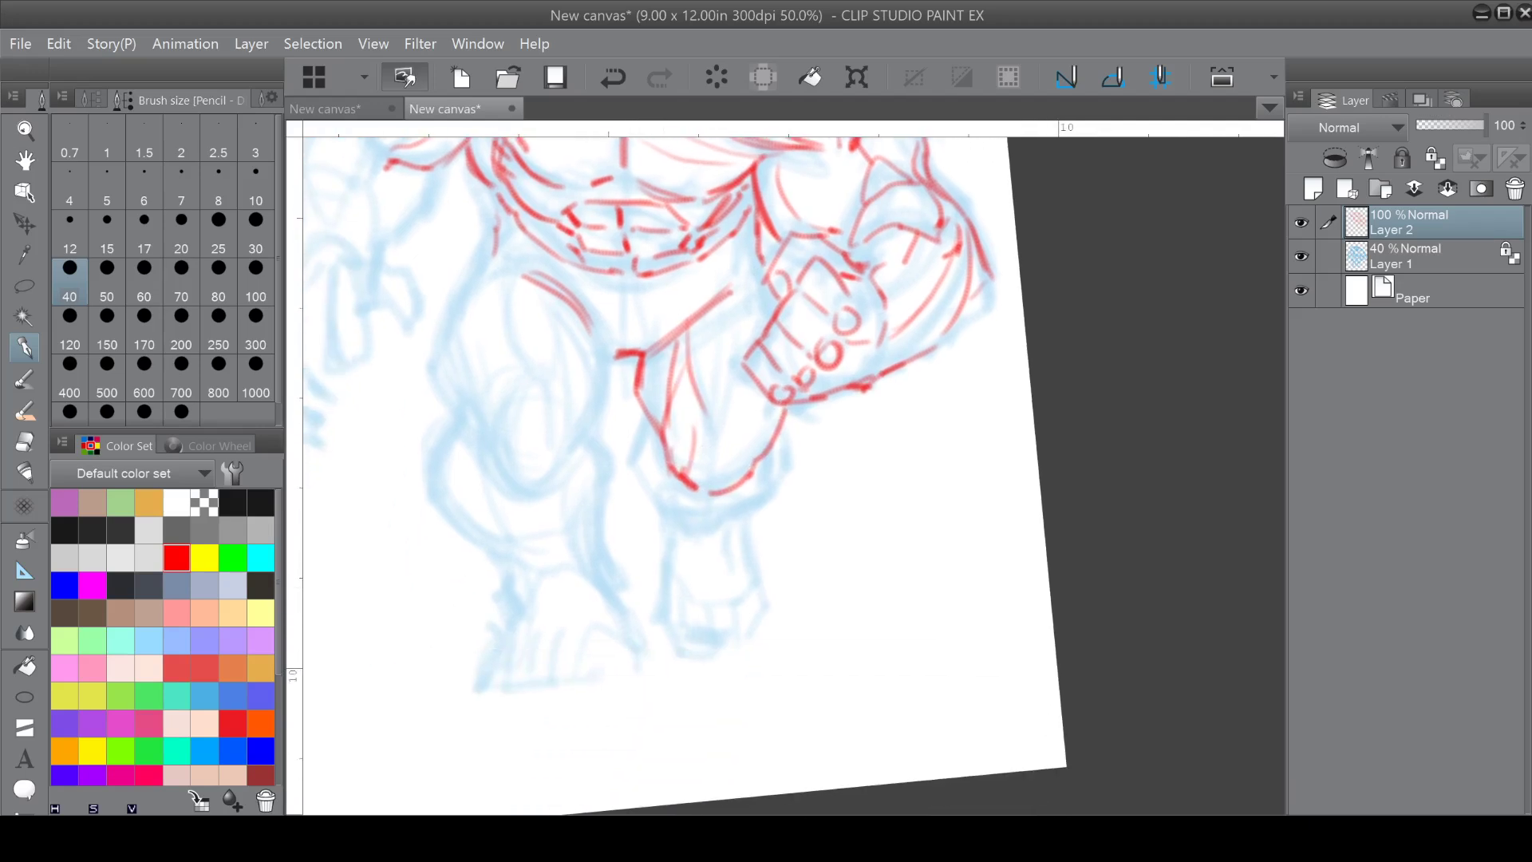
drag(689, 332, 717, 277)
drag(716, 275, 729, 378)
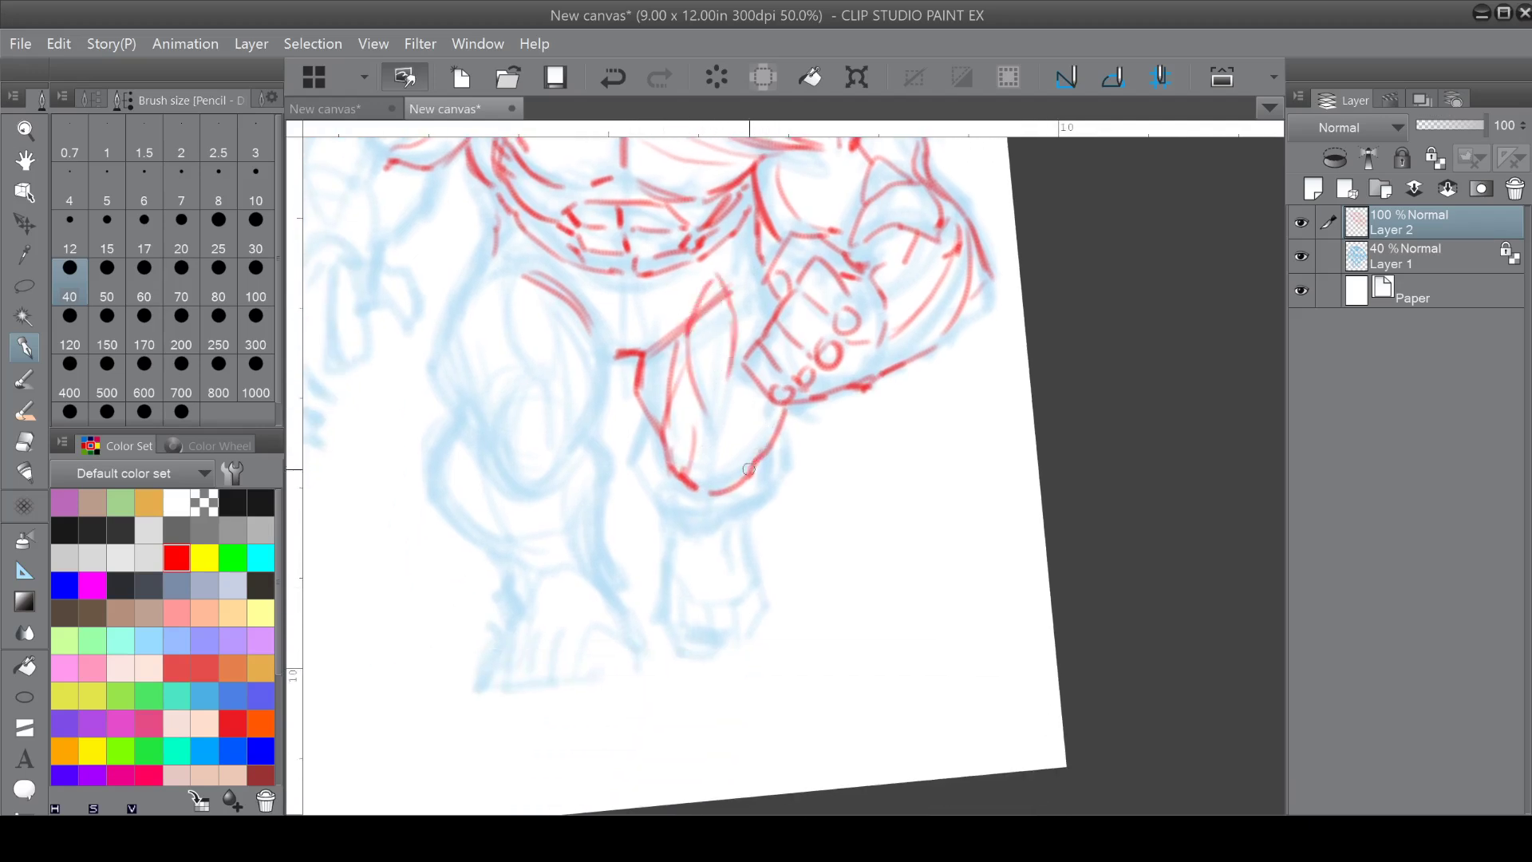
Draw the band of folds below the right knee and outline the right lower leg and foot with toes.
mouse_move(679, 472)
mouse_down()
mouse_move(711, 490)
mouse_move(727, 462)
mouse_move(762, 456)
mouse_up()
mouse_move(644, 417)
mouse_down()
mouse_move(629, 448)
mouse_move(643, 484)
mouse_move(677, 507)
mouse_move(737, 501)
mouse_up()
mouse_move(779, 441)
mouse_down()
mouse_move(739, 503)
mouse_move(682, 518)
mouse_move(694, 515)
mouse_up()
drag(746, 470, 722, 510)
mouse_move(772, 435)
mouse_down()
mouse_move(781, 469)
mouse_move(736, 514)
mouse_move(667, 515)
mouse_move(745, 516)
mouse_move(756, 566)
mouse_up()
mouse_move(670, 524)
mouse_down()
mouse_move(668, 627)
mouse_move(702, 644)
mouse_move(732, 632)
mouse_up()
Outline the left thigh from hip to knee and add its inner muscle divisions.
mouse_move(747, 594)
mouse_down()
mouse_move(746, 627)
mouse_move(758, 617)
mouse_move(695, 647)
mouse_move(693, 622)
mouse_move(788, 725)
mouse_up()
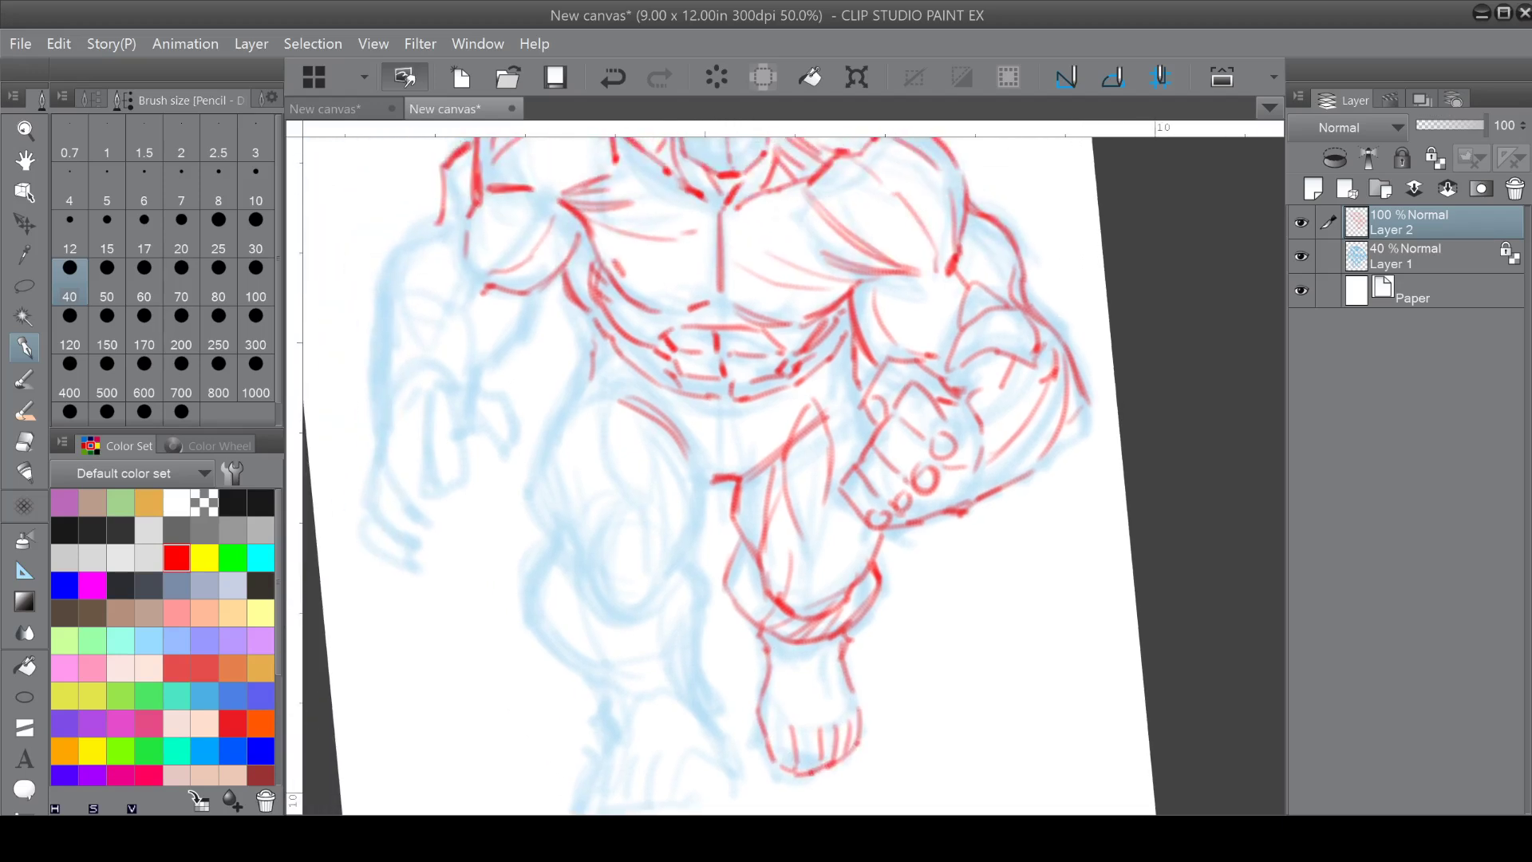
mouse_move(591, 351)
mouse_down()
mouse_move(530, 498)
mouse_move(538, 472)
mouse_move(557, 529)
mouse_move(536, 467)
mouse_move(587, 560)
mouse_up()
drag(655, 437, 693, 541)
drag(706, 471, 688, 539)
mouse_move(658, 448)
mouse_down()
mouse_move(662, 544)
mouse_move(692, 505)
mouse_move(650, 474)
mouse_up()
drag(611, 397, 594, 437)
mouse_move(595, 447)
mouse_down()
mouse_move(617, 495)
mouse_move(594, 586)
mouse_move(656, 610)
mouse_up()
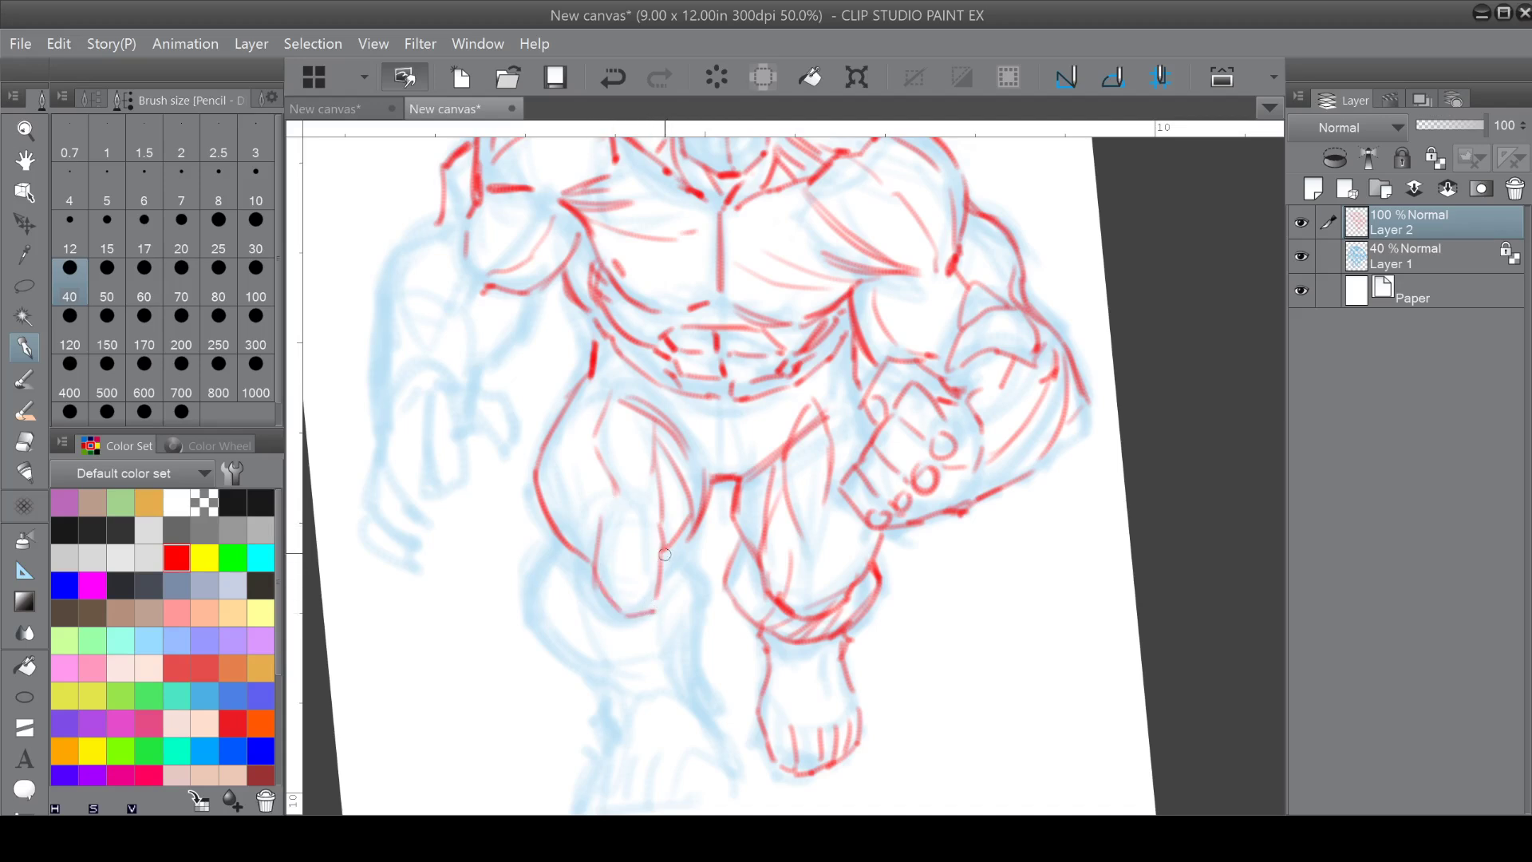
drag(682, 549, 680, 575)
mouse_move(573, 554)
mouse_down()
mouse_move(579, 582)
mouse_move(590, 445)
mouse_move(584, 469)
mouse_up()
Draw the inner and outer contours of the left lower leg down to the ankle.
key(ctrl+minus)
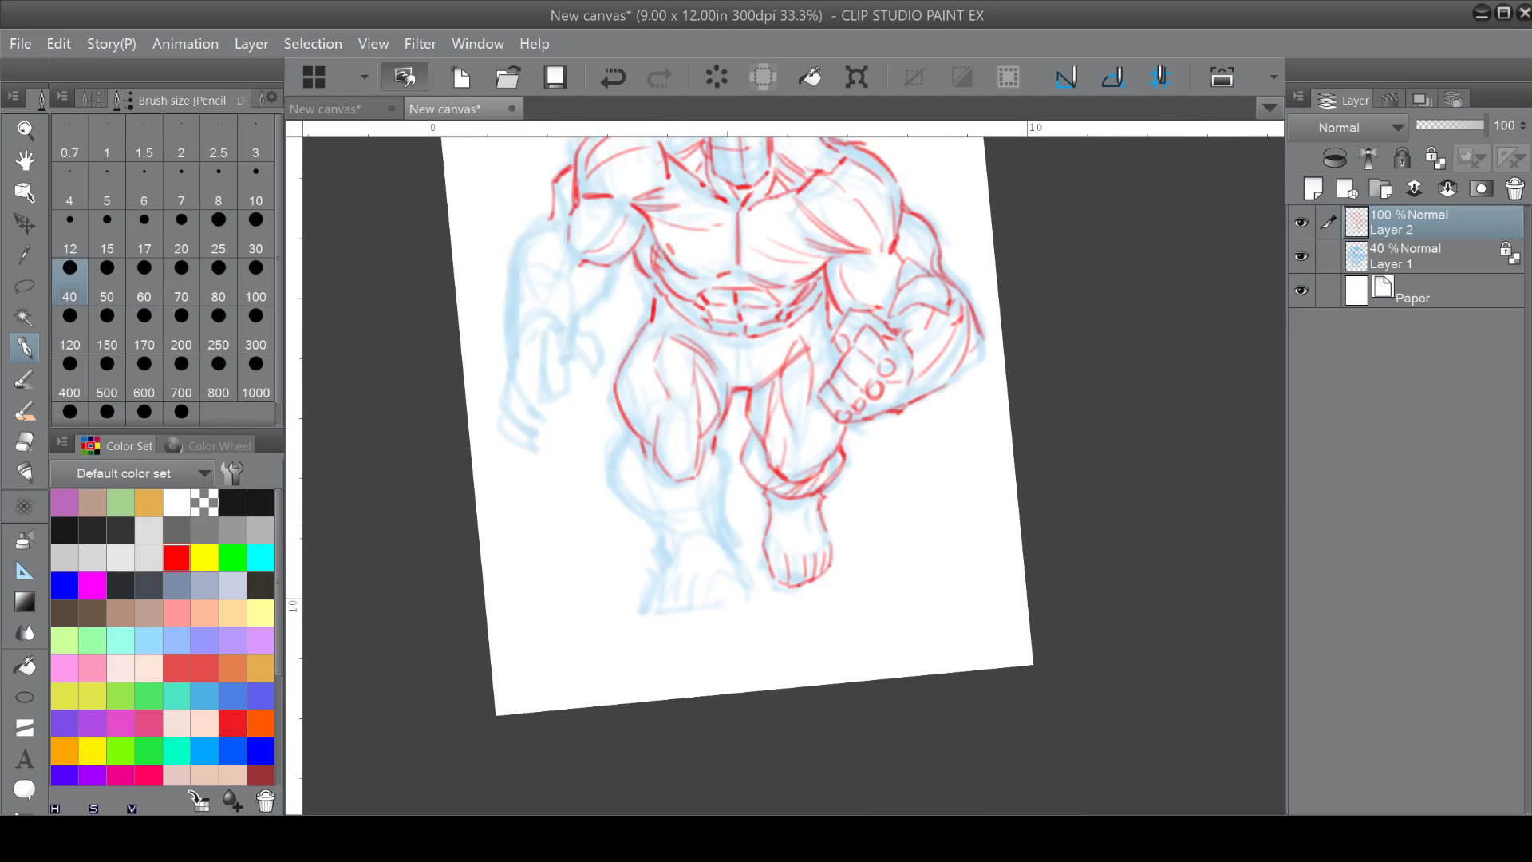
drag(713, 440, 715, 520)
mouse_move(628, 436)
mouse_down()
mouse_move(621, 506)
mouse_move(732, 557)
mouse_move(724, 535)
mouse_up()
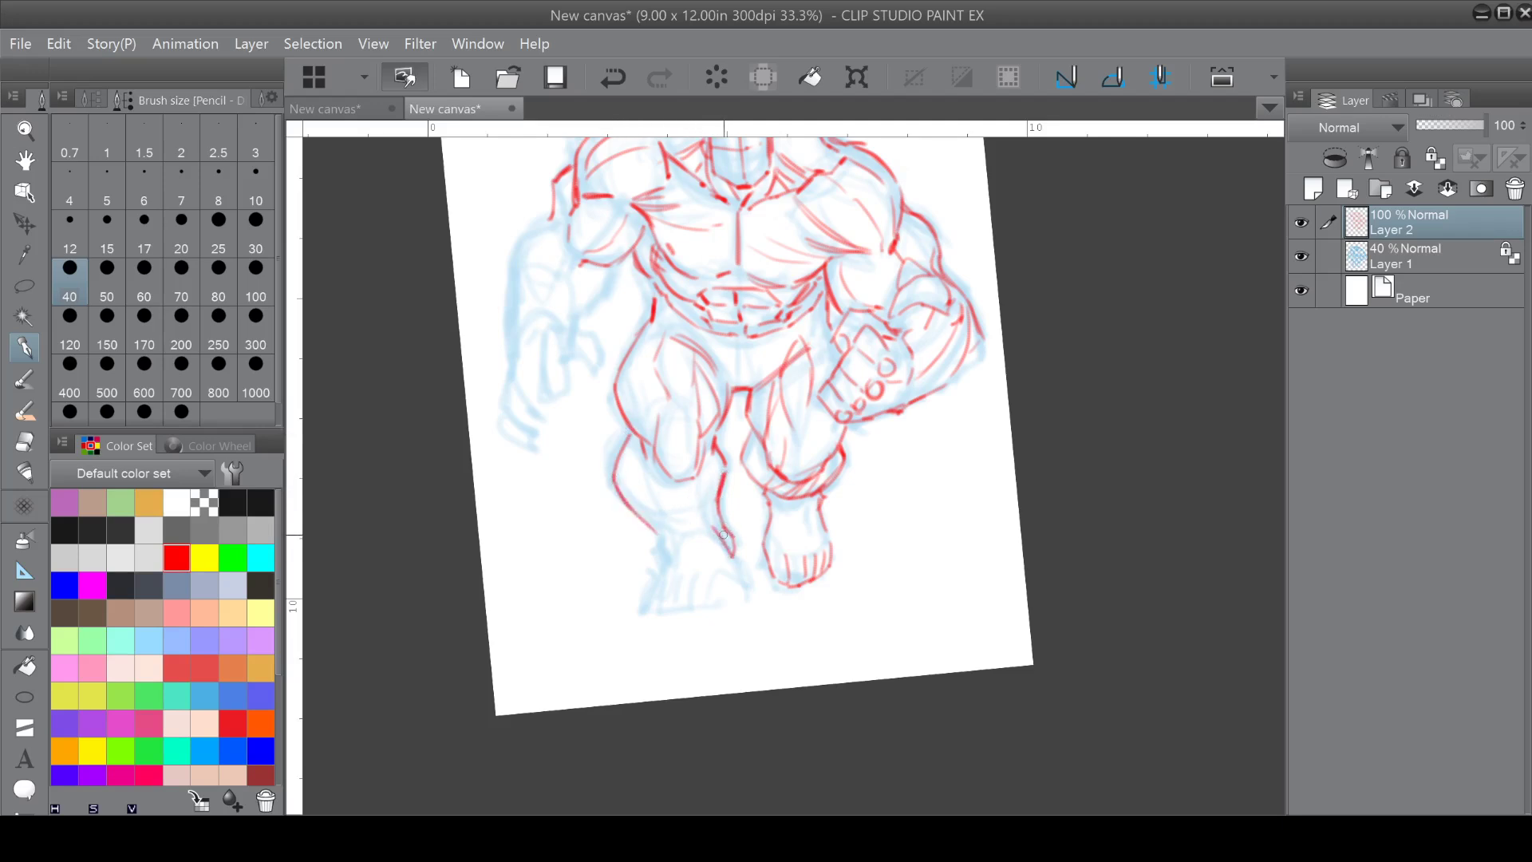
Add a curved line across the pelvis and draw the left foot with its toes.
mouse_move(711, 336)
mouse_down()
mouse_move(795, 327)
mouse_move(790, 361)
mouse_up()
mouse_move(655, 536)
mouse_down()
mouse_move(657, 558)
mouse_move(698, 530)
mouse_move(747, 592)
mouse_move(659, 615)
mouse_up()
mouse_move(655, 592)
mouse_down()
mouse_move(649, 610)
mouse_move(676, 612)
mouse_up()
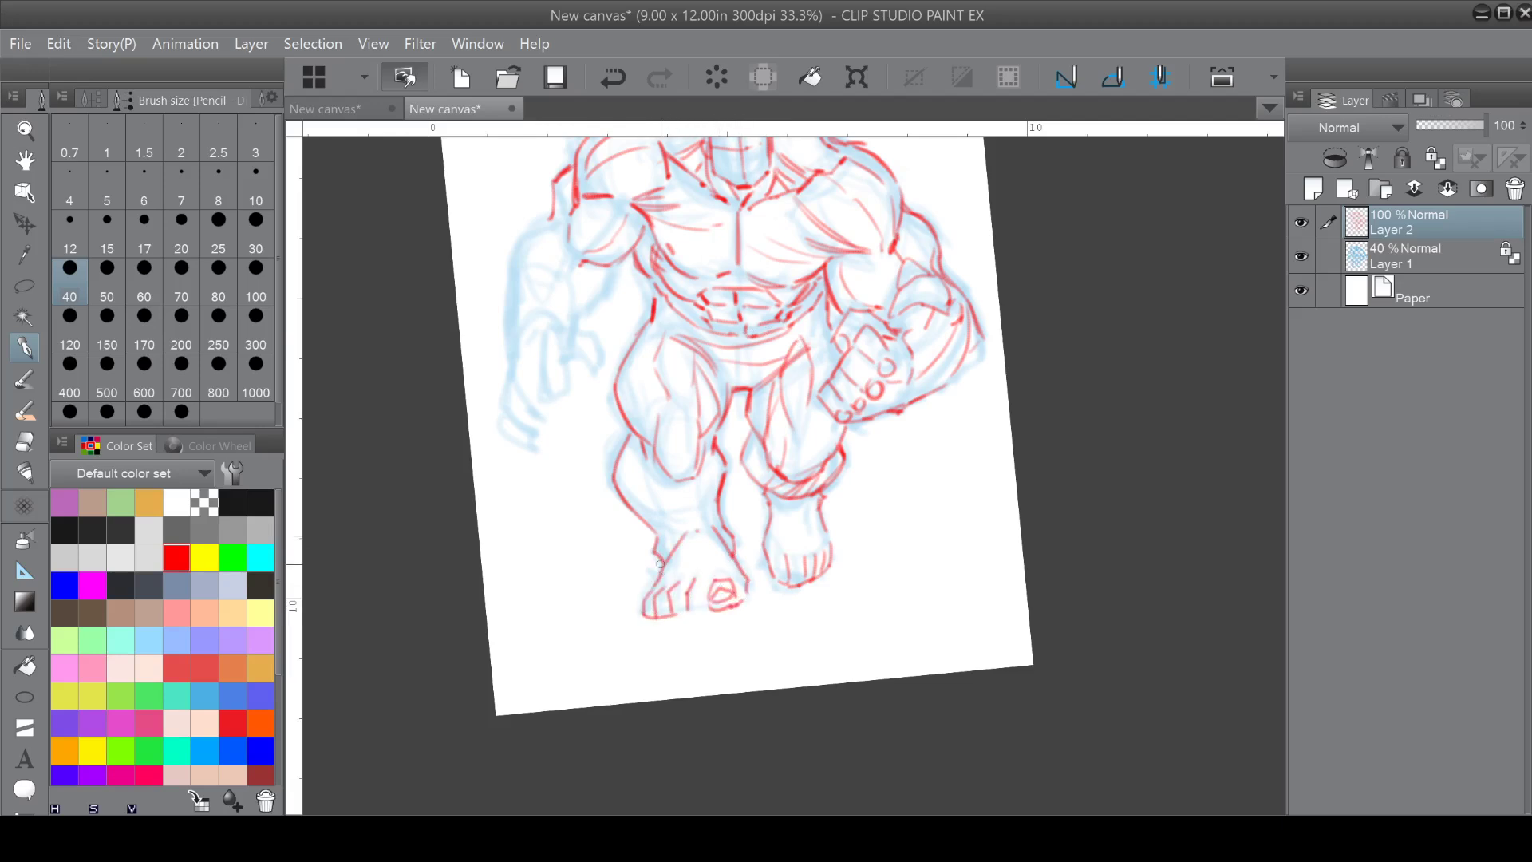
drag(688, 611, 714, 613)
Draw the hanging left hand with its curled fingers and thumb.
mouse_move(780, 496)
mouse_down()
mouse_move(813, 500)
mouse_move(845, 667)
mouse_up()
mouse_move(593, 485)
mouse_down()
mouse_move(595, 548)
mouse_move(603, 510)
mouse_move(565, 511)
mouse_move(568, 558)
mouse_move(585, 545)
mouse_move(556, 531)
mouse_move(576, 587)
mouse_move(592, 587)
mouse_move(583, 563)
mouse_up()
mouse_move(615, 510)
mouse_down()
mouse_move(641, 509)
mouse_move(636, 540)
mouse_up()
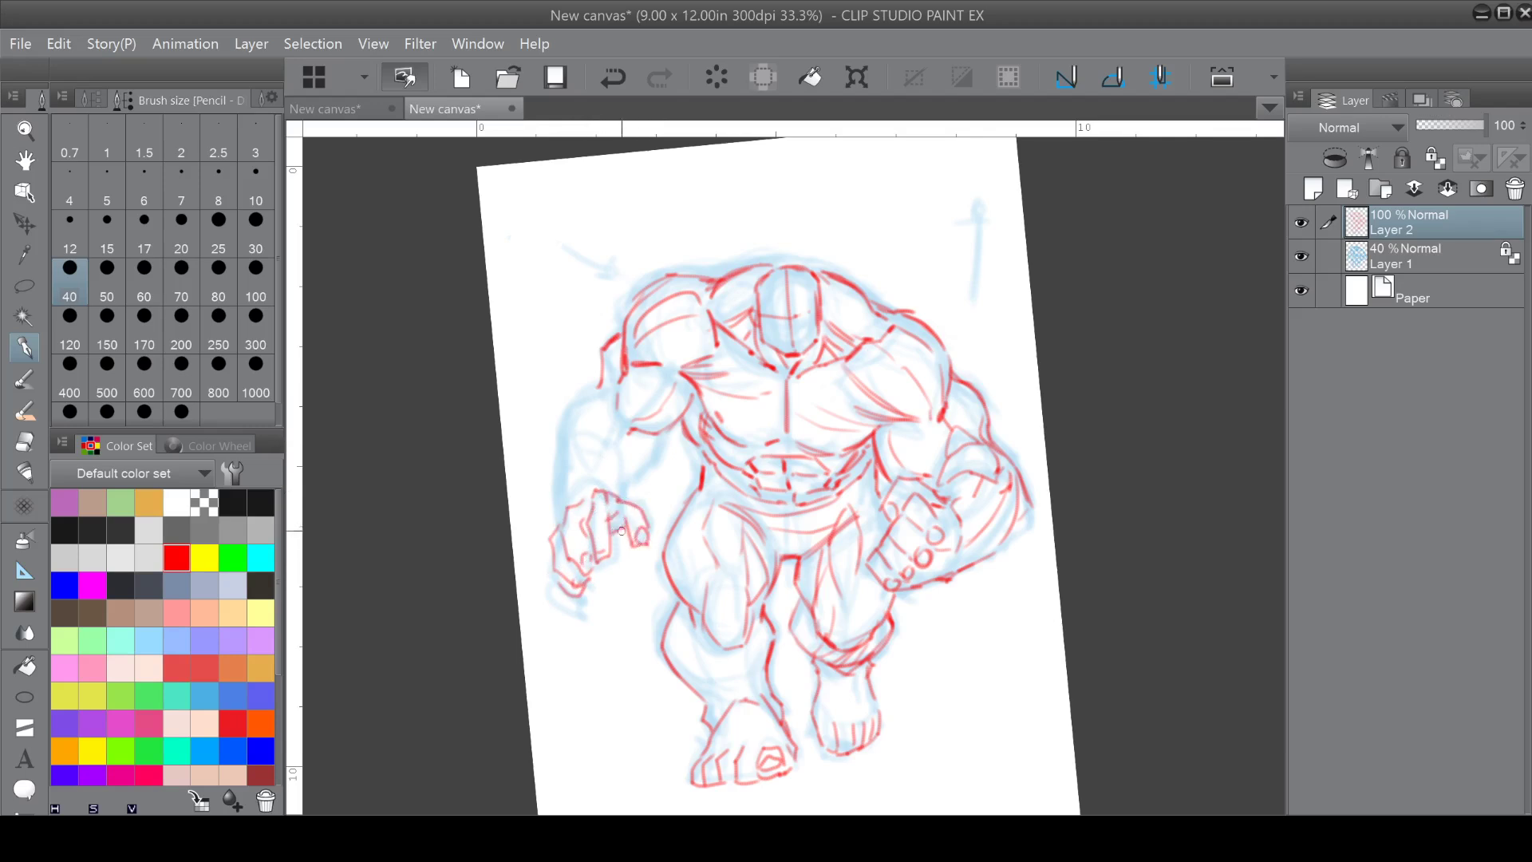
Draw the left forearm's contours from elbow to wrist with muscle lines inside.
mouse_move(658, 438)
mouse_down()
mouse_move(691, 397)
mouse_move(702, 453)
mouse_up()
mouse_move(604, 491)
mouse_down()
mouse_move(616, 452)
mouse_move(586, 450)
mouse_up()
mouse_move(599, 377)
mouse_down()
mouse_move(558, 431)
mouse_move(563, 502)
mouse_up()
mouse_move(571, 443)
mouse_down()
mouse_move(562, 498)
mouse_move(650, 514)
mouse_move(575, 429)
mouse_move(606, 351)
mouse_move(613, 446)
mouse_up()
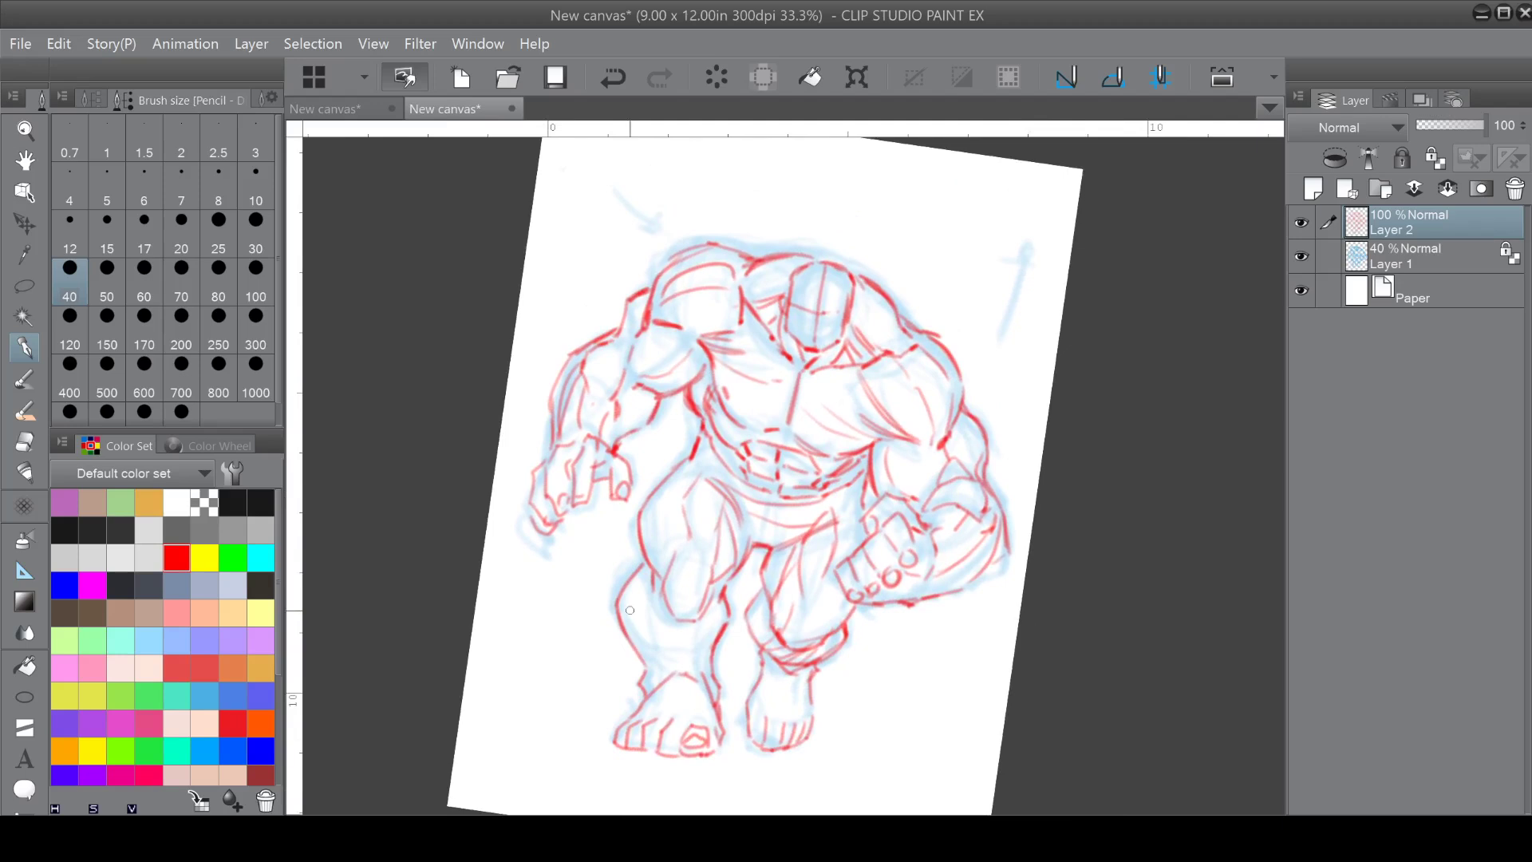
Add calf muscle lines to the left leg, reinforce the knee outline and touch up the upper-body contours.
mouse_move(705, 615)
mouse_down()
mouse_move(698, 676)
mouse_move(664, 626)
mouse_up()
drag(659, 571, 666, 595)
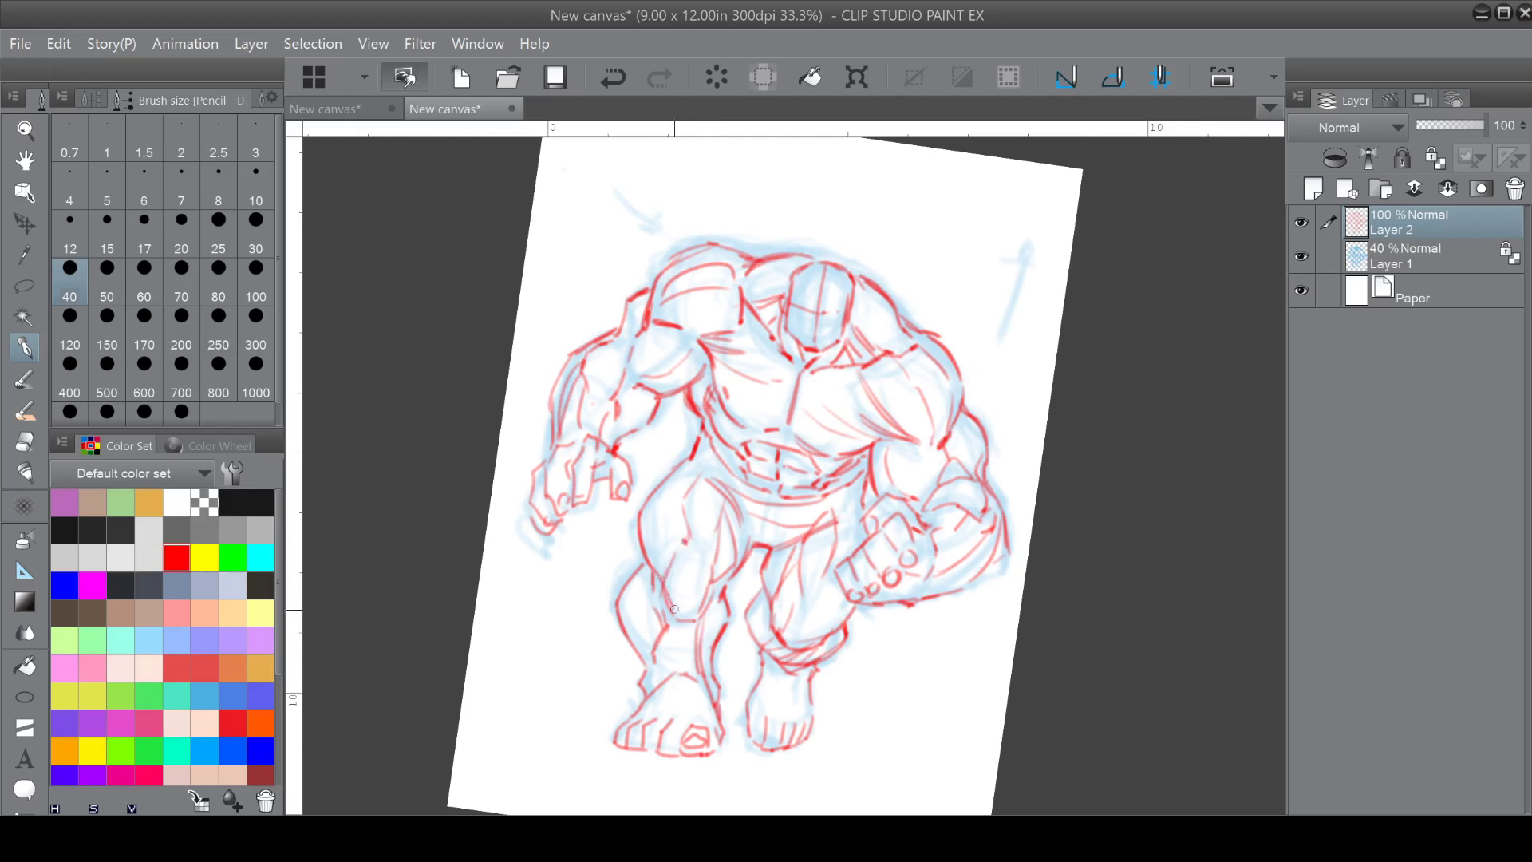
mouse_move(741, 513)
mouse_down()
mouse_move(729, 572)
mouse_move(763, 544)
mouse_up()
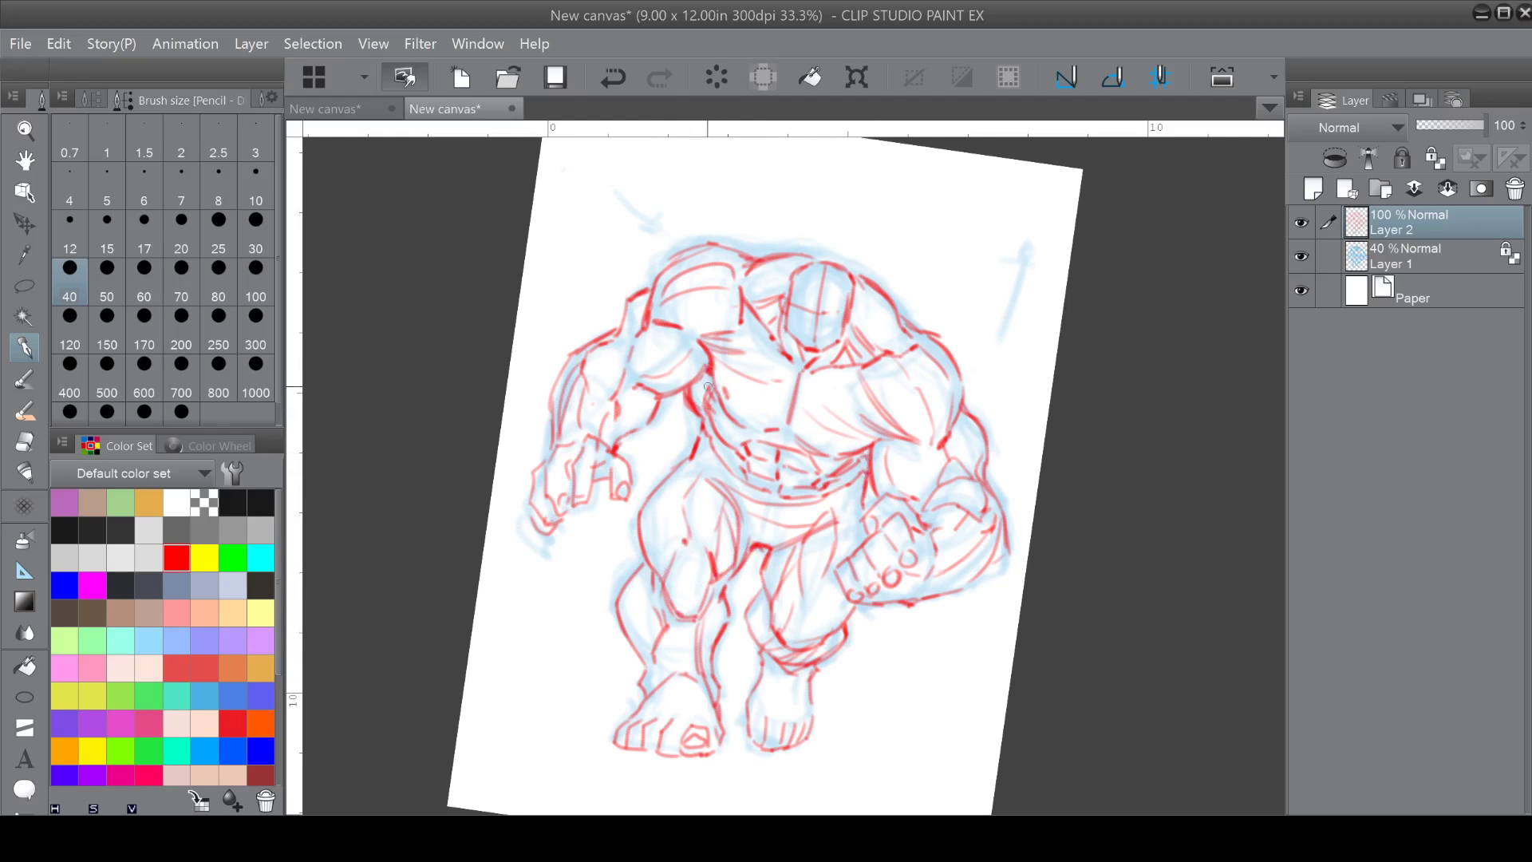
mouse_move(902, 333)
mouse_down()
mouse_move(929, 323)
mouse_move(961, 373)
mouse_move(956, 423)
mouse_up()
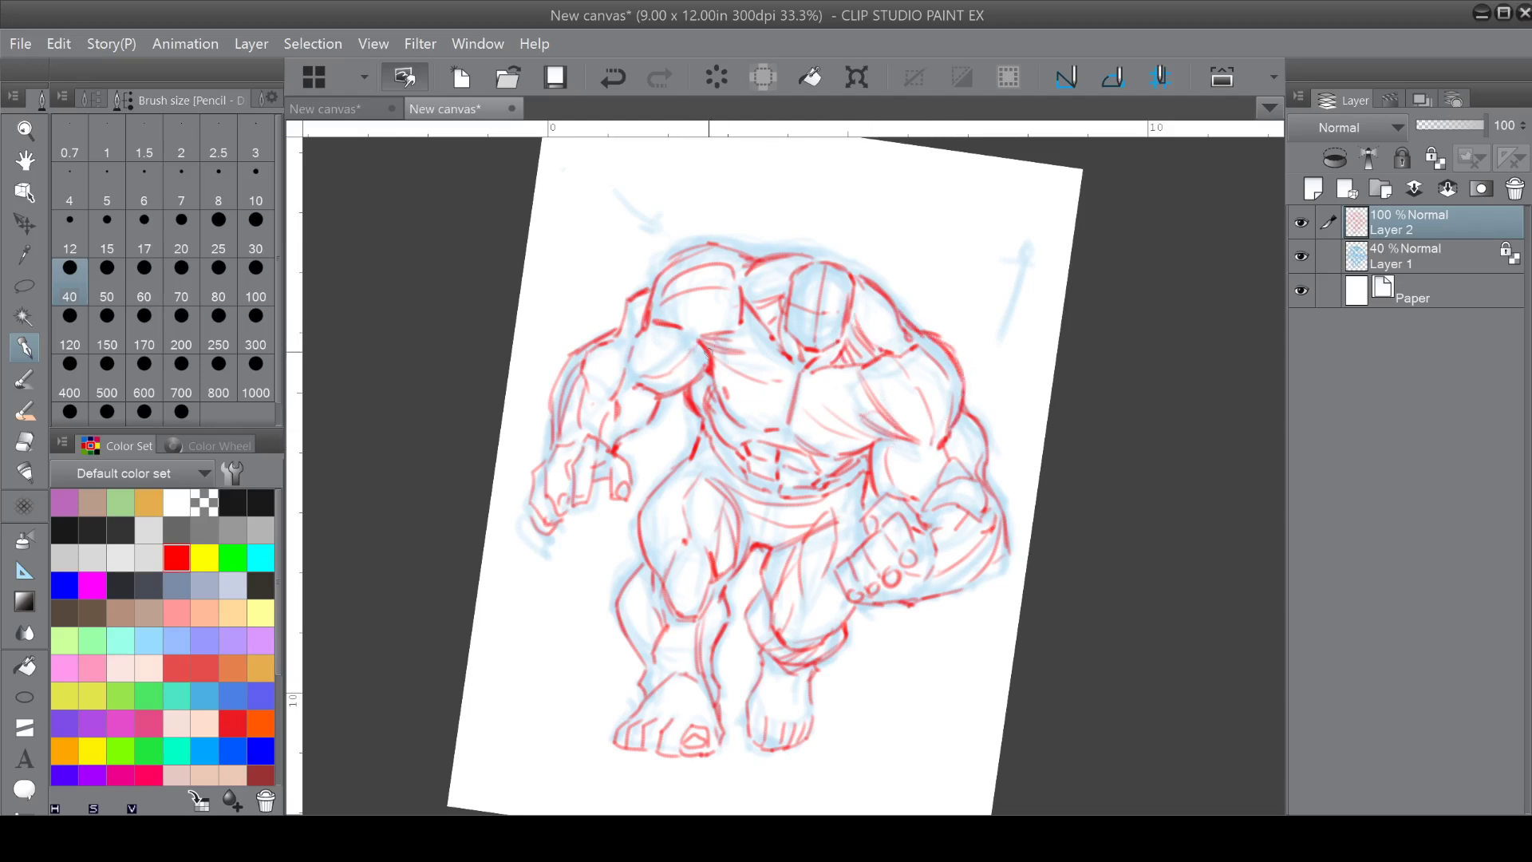
Set the brush size to 20 and draw the eyes, ears and side planes of the head.
mouse_move(725, 383)
mouse_down()
mouse_move(643, 428)
mouse_move(622, 473)
mouse_move(667, 535)
mouse_up()
drag(805, 471, 929, 471)
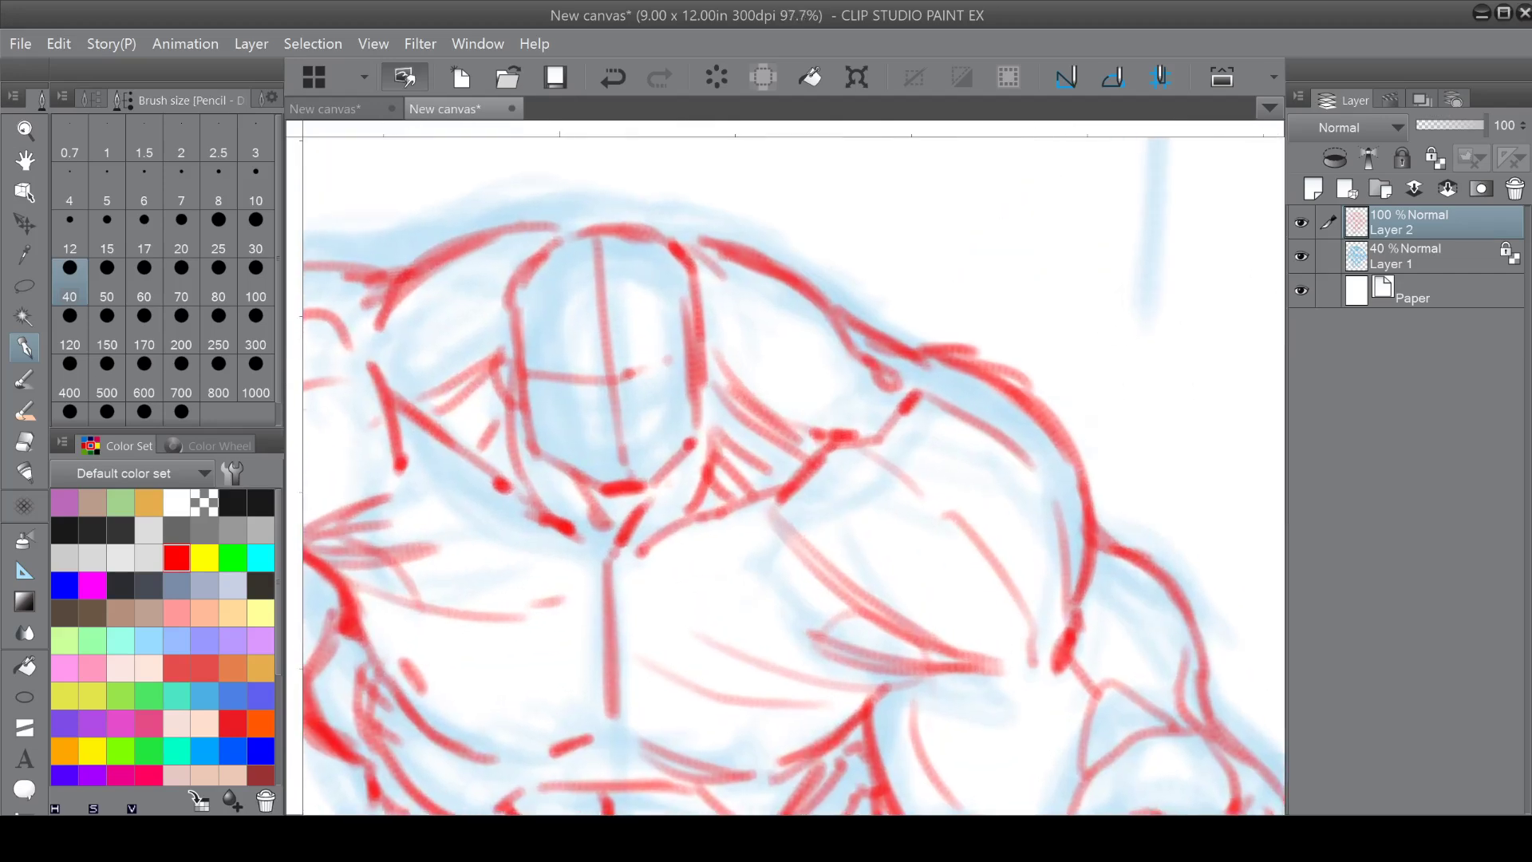
drag(718, 471, 818, 506)
click(180, 237)
drag(664, 391, 752, 384)
mouse_move(618, 307)
mouse_down()
mouse_move(686, 246)
mouse_move(764, 263)
mouse_move(809, 351)
mouse_move(806, 424)
mouse_up()
mouse_move(616, 383)
mouse_down()
mouse_move(642, 282)
mouse_move(630, 342)
mouse_up()
drag(676, 279, 778, 254)
mouse_move(648, 310)
mouse_down()
mouse_move(705, 255)
mouse_move(647, 386)
mouse_up()
drag(685, 279, 628, 458)
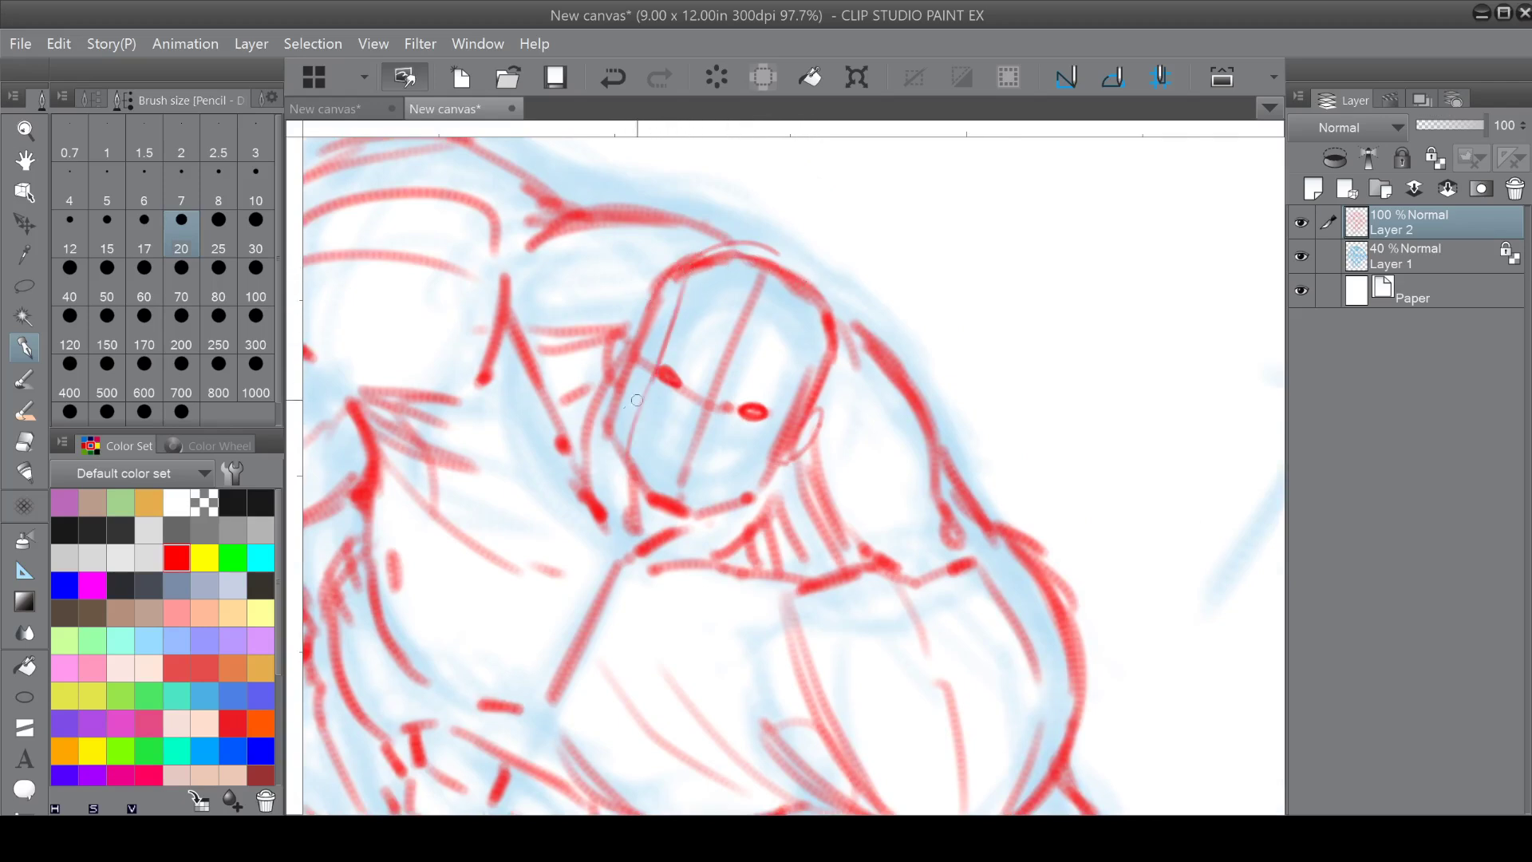
Draw curved guide lines across the face, slanted angry eyebrows and the base of the nose.
drag(766, 428, 706, 537)
drag(556, 469, 665, 453)
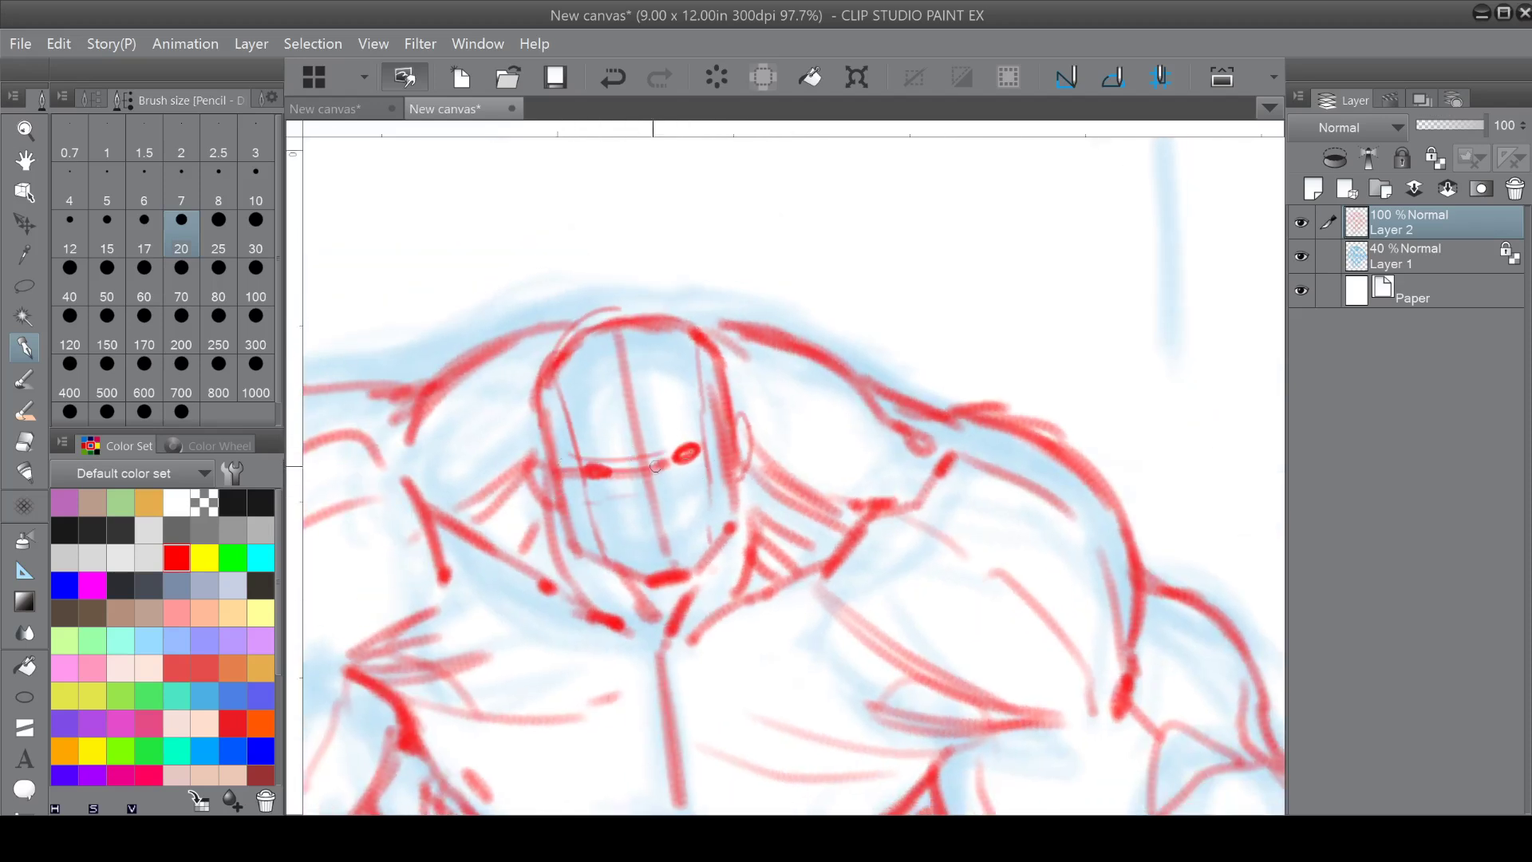
mouse_move(646, 374)
mouse_down()
mouse_move(652, 403)
mouse_move(730, 410)
mouse_up()
mouse_move(628, 474)
mouse_down()
mouse_move(728, 504)
mouse_move(798, 483)
mouse_up()
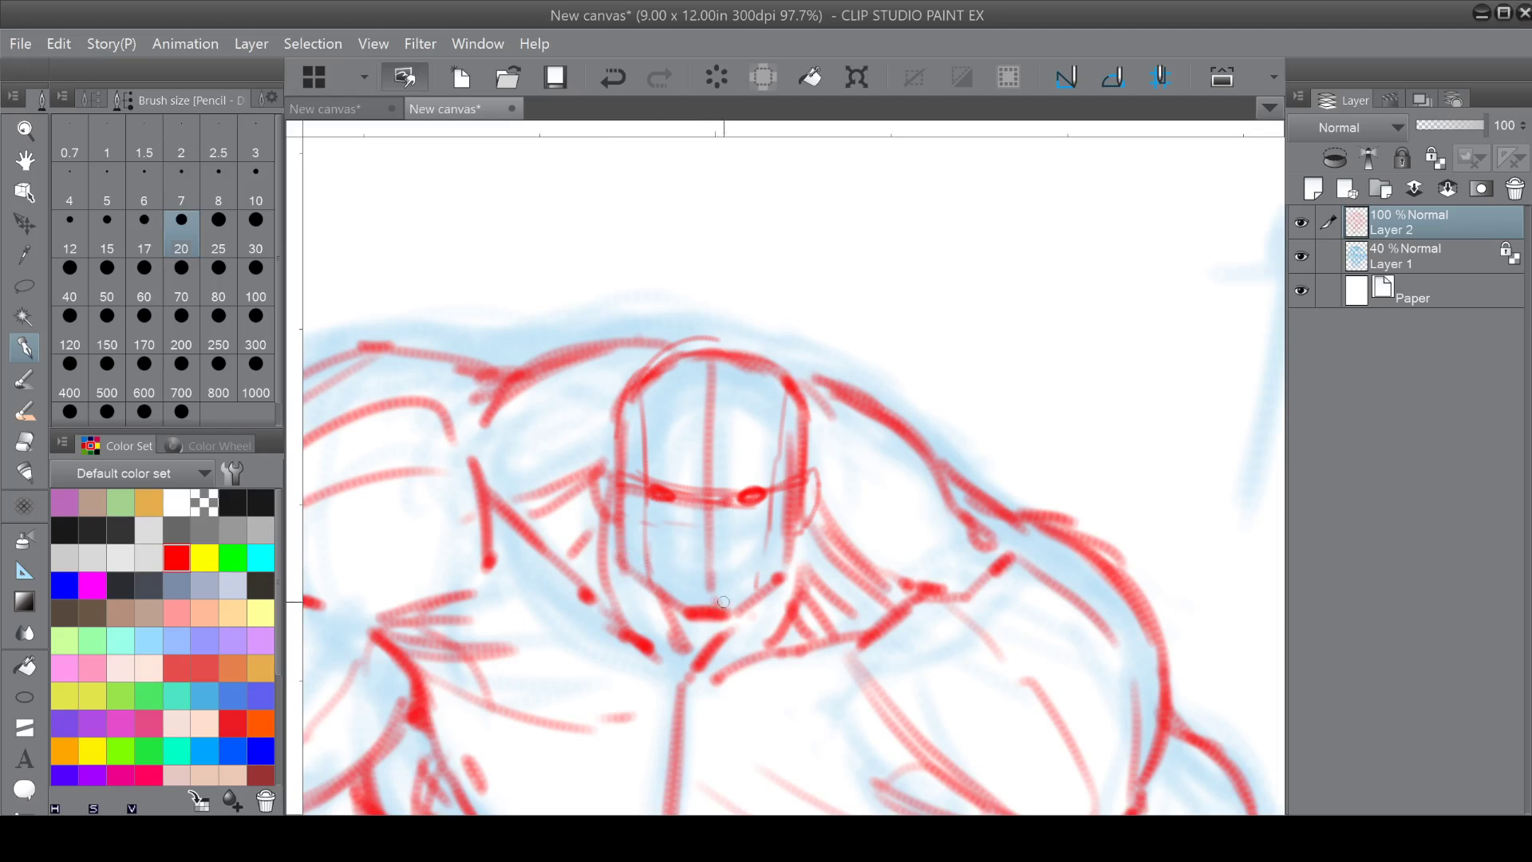
mouse_move(635, 466)
mouse_down()
mouse_move(676, 486)
mouse_move(777, 462)
mouse_up()
drag(703, 496, 710, 523)
click(705, 528)
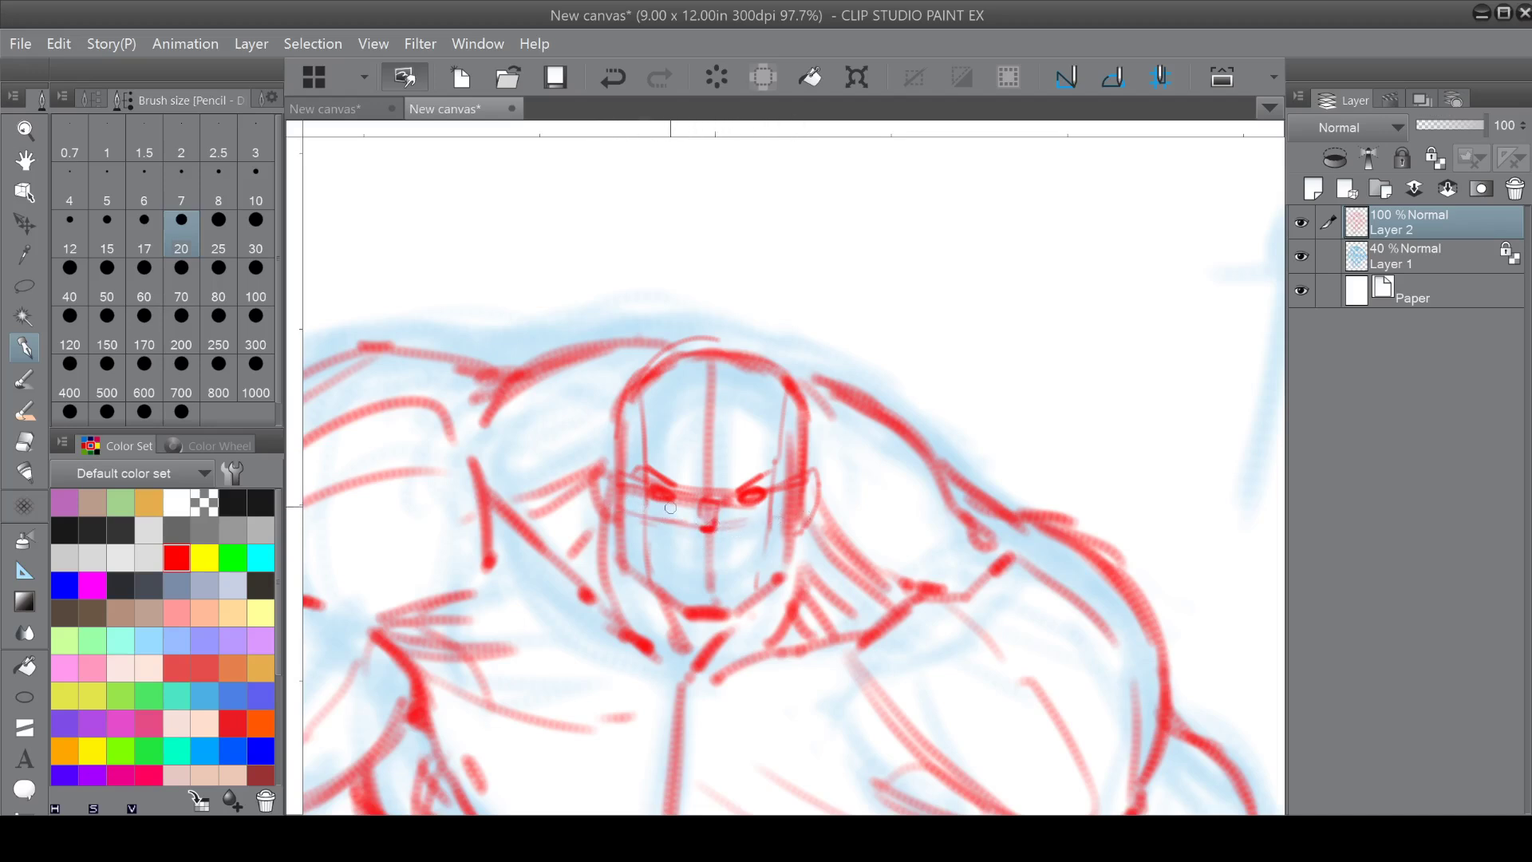
Draw the cheek planes and the sides of the jaw.
mouse_move(626, 512)
mouse_down()
mouse_move(661, 511)
mouse_move(657, 588)
mouse_up()
drag(752, 510, 749, 609)
drag(788, 547, 782, 580)
drag(627, 560, 682, 615)
Draw tousled hair over the crown, with loose locks falling over the forehead and temples.
drag(648, 372, 718, 341)
mouse_move(652, 421)
mouse_down()
mouse_move(745, 402)
mouse_move(707, 471)
mouse_up()
mouse_move(719, 403)
mouse_down()
mouse_move(767, 457)
mouse_move(796, 454)
mouse_up()
drag(675, 333, 724, 304)
mouse_move(712, 330)
mouse_down()
mouse_move(810, 325)
mouse_move(791, 325)
mouse_up()
drag(747, 334, 844, 403)
drag(842, 403, 807, 430)
drag(801, 431, 828, 437)
mouse_move(686, 292)
mouse_down()
mouse_move(647, 340)
mouse_move(620, 340)
mouse_move(631, 352)
mouse_move(589, 406)
mouse_move(613, 386)
mouse_move(584, 436)
mouse_up()
mouse_move(648, 387)
mouse_down()
mouse_move(627, 420)
mouse_move(650, 397)
mouse_move(656, 449)
mouse_up()
drag(684, 399, 665, 443)
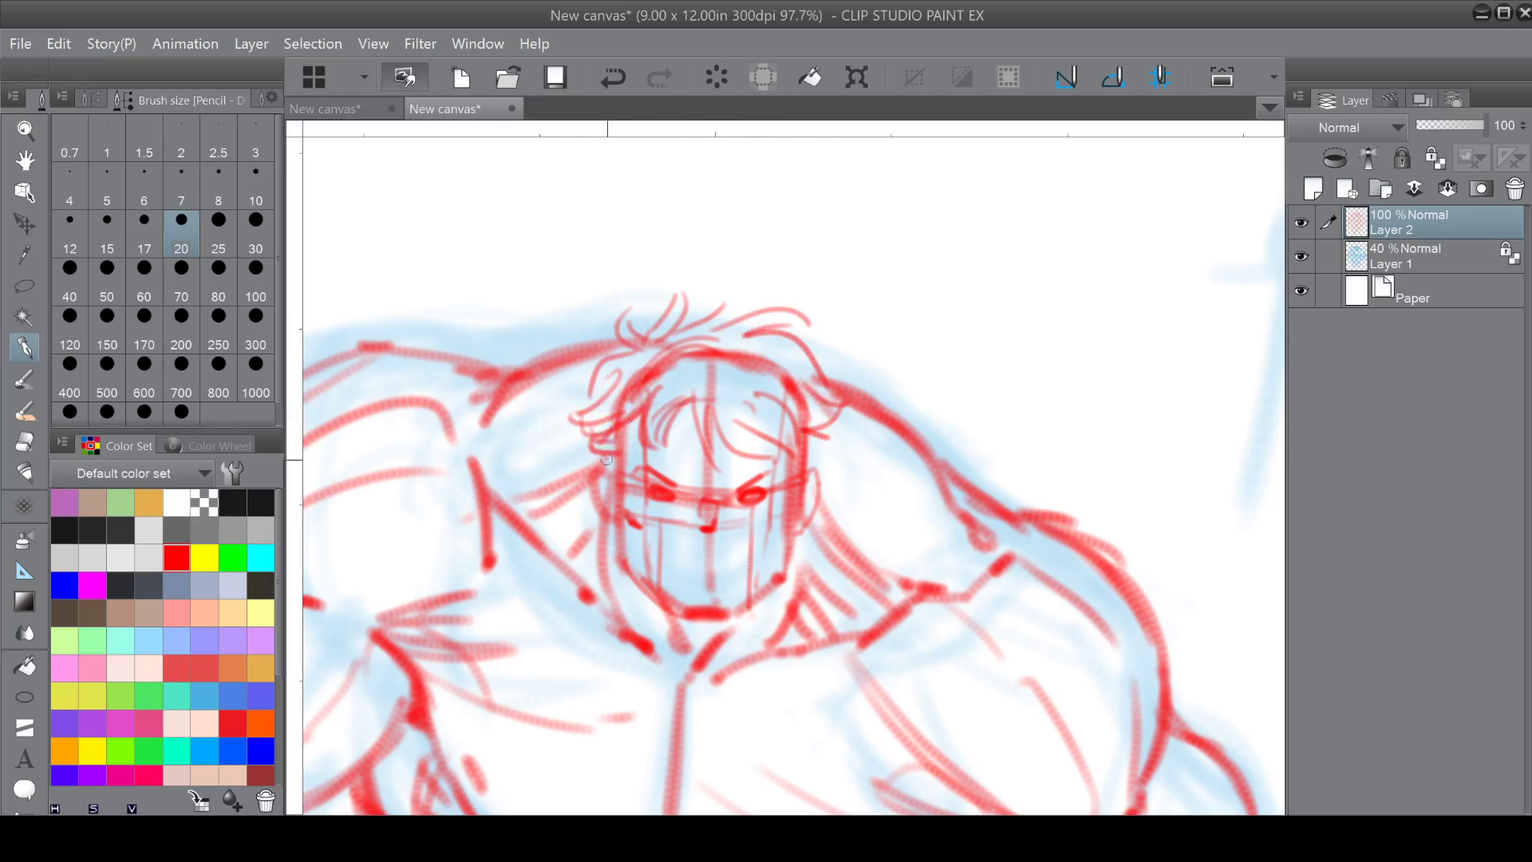
Reinforce the jaw, ear and forehead locks and add creases around the eyes and cheeks.
mouse_move(616, 482)
mouse_down()
mouse_move(597, 514)
mouse_move(631, 512)
mouse_move(657, 532)
mouse_move(617, 533)
mouse_move(615, 548)
mouse_move(652, 595)
mouse_up()
drag(648, 523, 640, 565)
mouse_move(782, 513)
mouse_down()
mouse_move(742, 606)
mouse_move(787, 559)
mouse_move(780, 584)
mouse_up()
drag(816, 470, 808, 501)
drag(677, 383, 718, 450)
drag(722, 387, 794, 452)
drag(648, 459, 674, 473)
mouse_move(767, 467)
mouse_down()
mouse_move(685, 520)
mouse_move(721, 528)
mouse_move(681, 518)
mouse_move(689, 481)
mouse_move(640, 560)
mouse_move(754, 571)
mouse_up()
mouse_move(646, 564)
mouse_down()
mouse_move(660, 497)
mouse_move(645, 548)
mouse_up()
drag(624, 487, 721, 561)
drag(650, 517, 683, 543)
Finish the snarling face with the clenched mouth, chin and cheek creases.
mouse_move(667, 356)
mouse_down()
mouse_move(451, 550)
mouse_move(293, 455)
mouse_up()
drag(606, 539, 633, 526)
mouse_move(657, 512)
mouse_down()
mouse_move(690, 465)
mouse_move(669, 539)
mouse_up()
drag(568, 555, 609, 566)
mouse_move(584, 564)
mouse_down()
mouse_move(620, 570)
mouse_move(665, 547)
mouse_up()
mouse_move(666, 527)
mouse_down()
mouse_move(643, 524)
mouse_move(609, 554)
mouse_up()
drag(680, 422, 696, 464)
mouse_move(681, 429)
mouse_down()
mouse_move(698, 469)
mouse_move(682, 486)
mouse_up()
mouse_move(529, 532)
mouse_down()
mouse_move(603, 528)
mouse_move(593, 535)
mouse_move(645, 496)
mouse_move(603, 501)
mouse_up()
mouse_move(610, 445)
mouse_down()
mouse_move(654, 451)
mouse_move(565, 516)
mouse_move(617, 570)
mouse_move(587, 507)
mouse_move(588, 419)
mouse_move(607, 475)
mouse_up()
Hide the blue rough layer and lower the red sketch layer's opacity to 38%.
scroll(766, 471, down, 6)
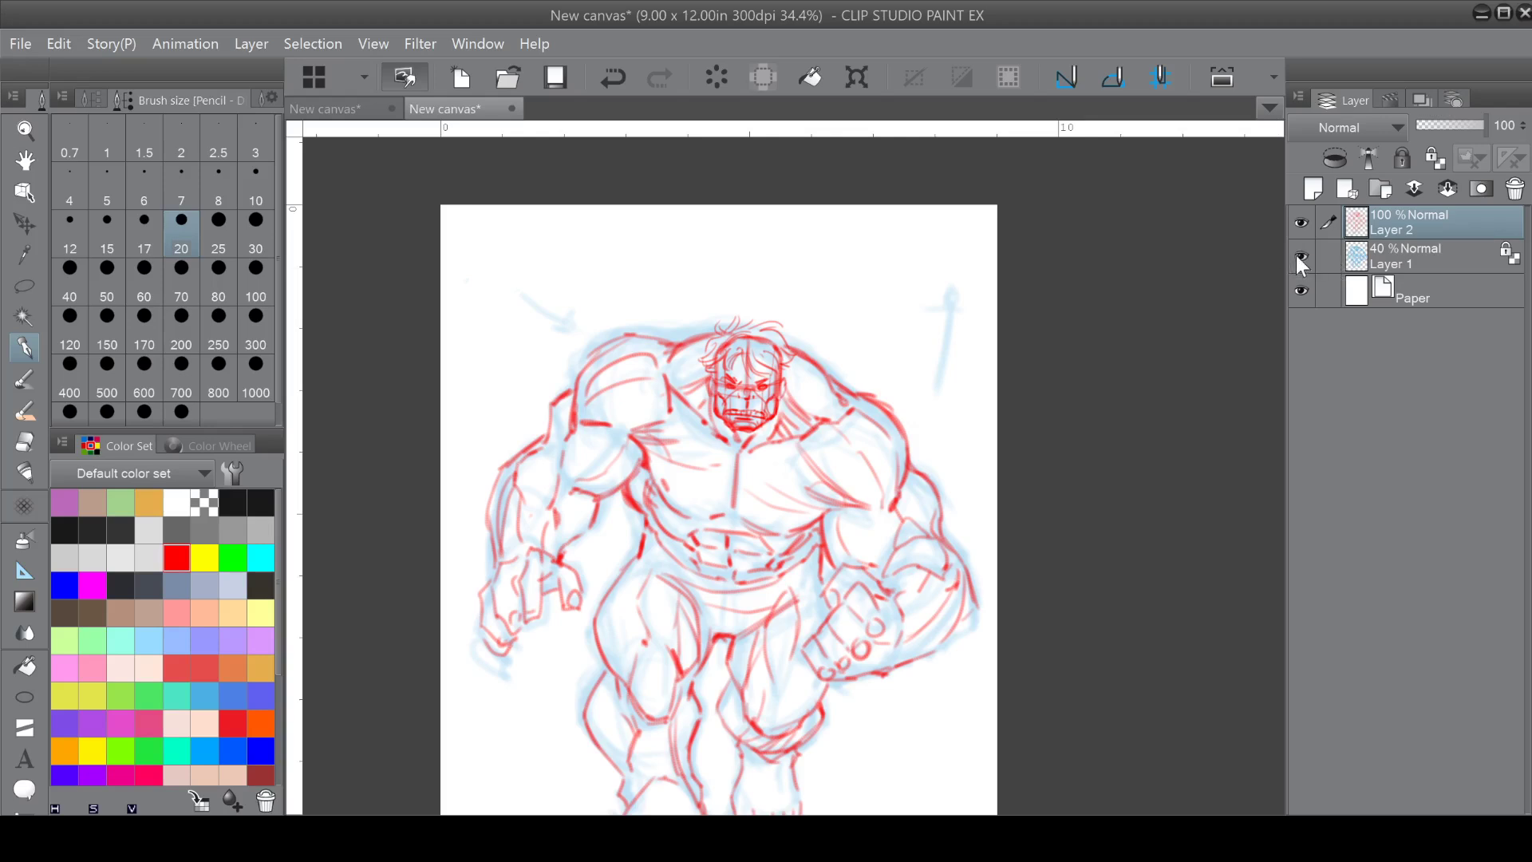
click(1301, 257)
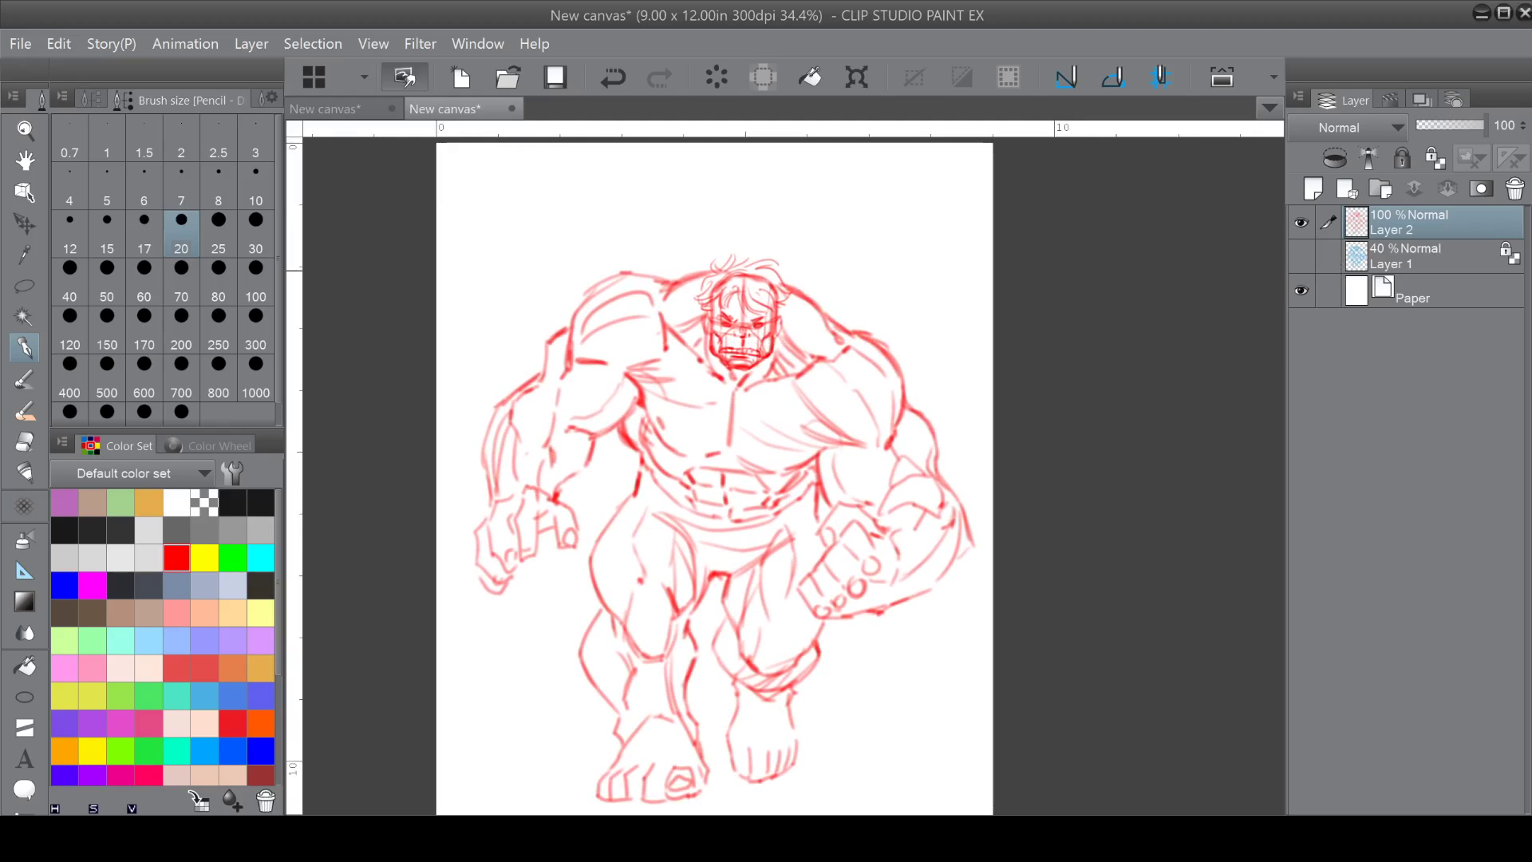
drag(1430, 119, 1438, 122)
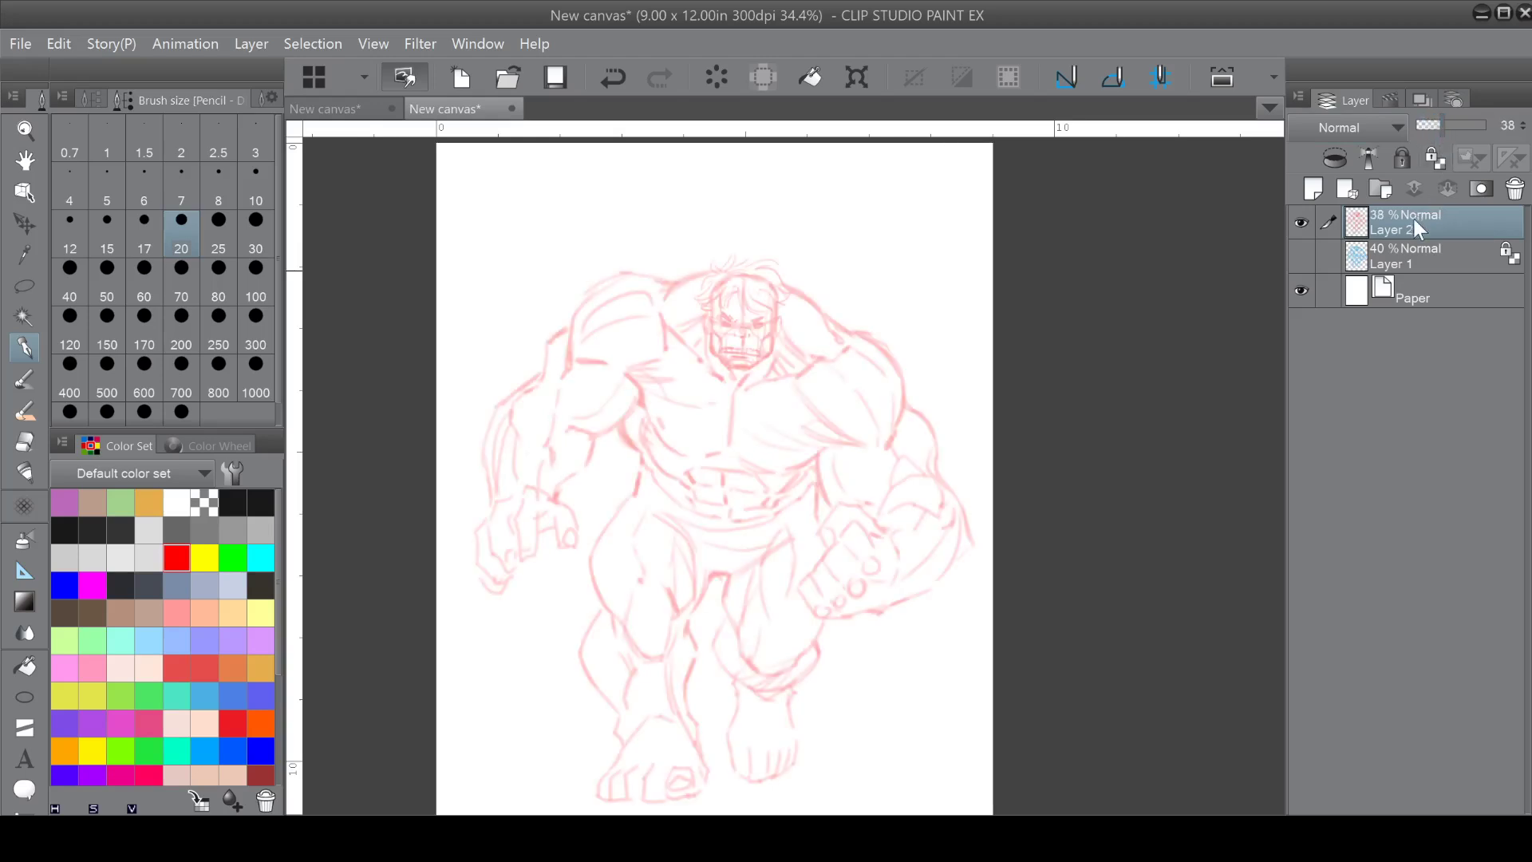
Create a new layer above the red sketch and set the pencil to black at brush size 15.
click(1314, 190)
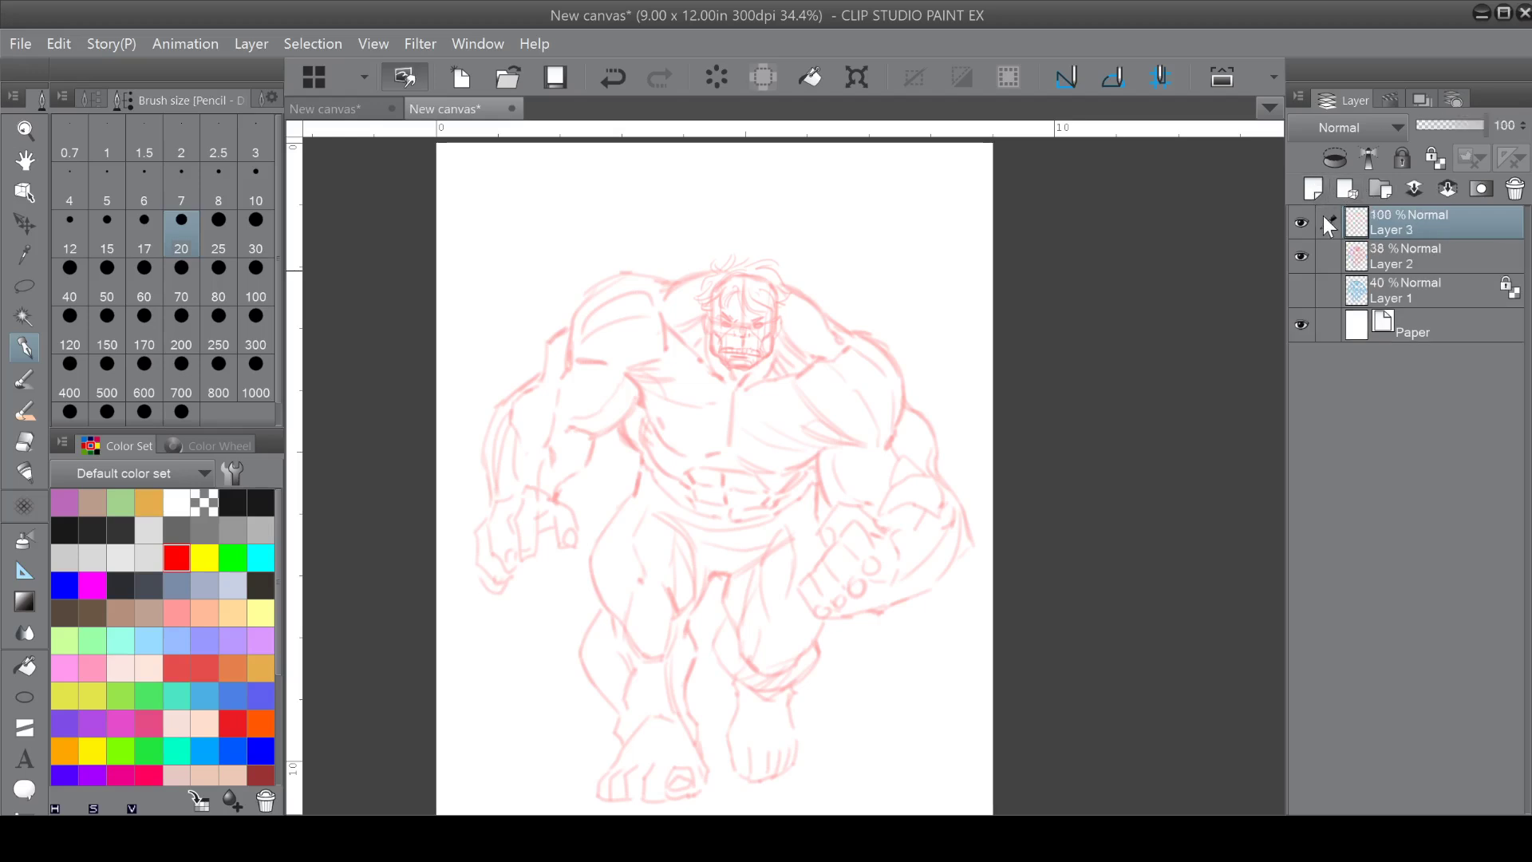
click(233, 500)
drag(740, 375, 787, 469)
key(ctrl+plus)
key(ctrl+plus)
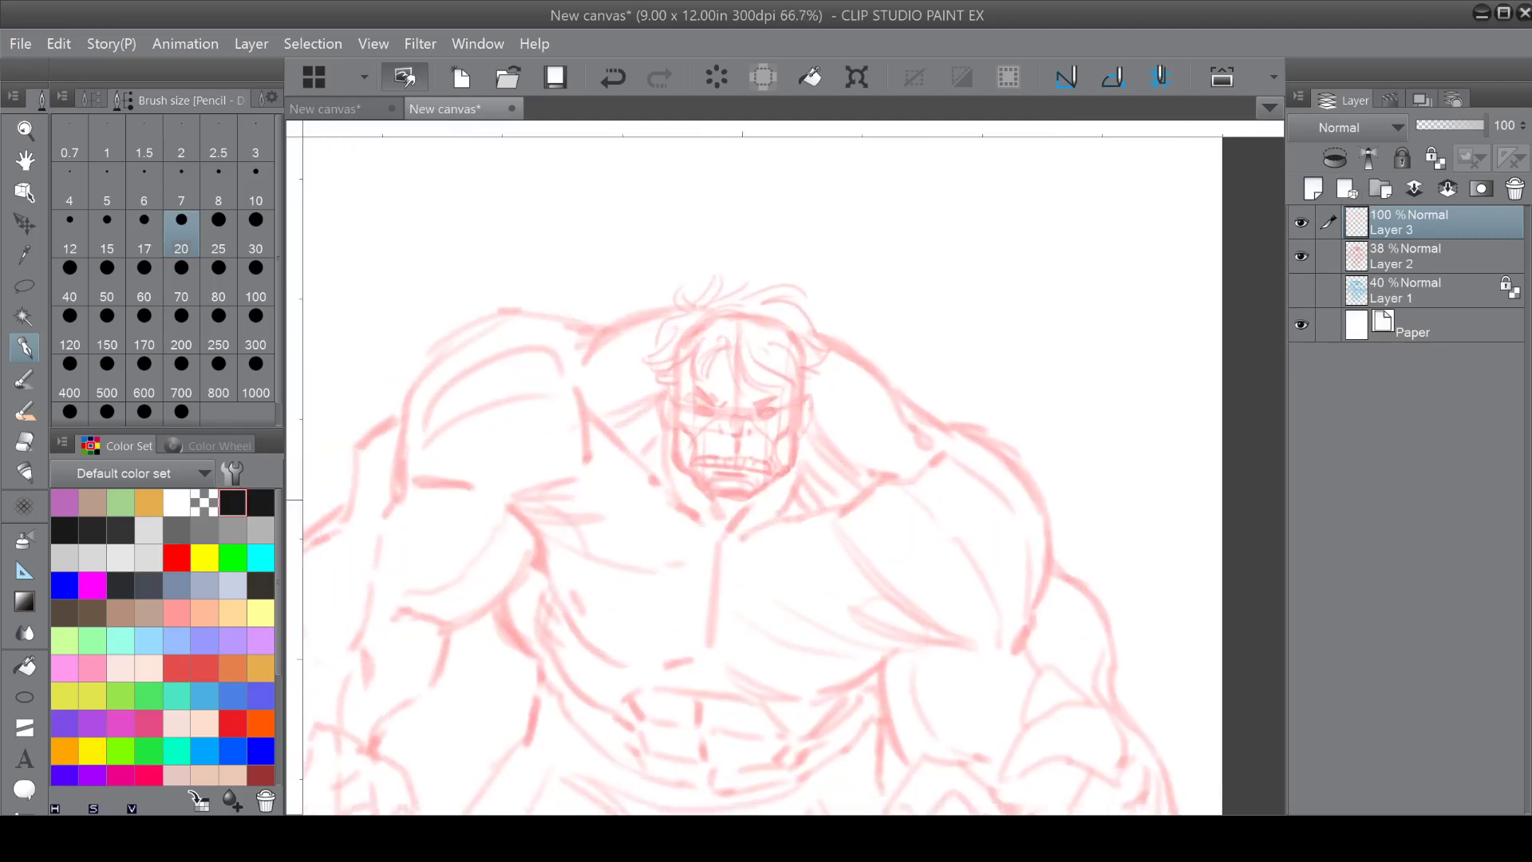
click(142, 223)
scroll(749, 367, up, 5)
Ink the fringe locks falling over the forehead with curved black strokes along the red sketch.
drag(654, 313, 700, 436)
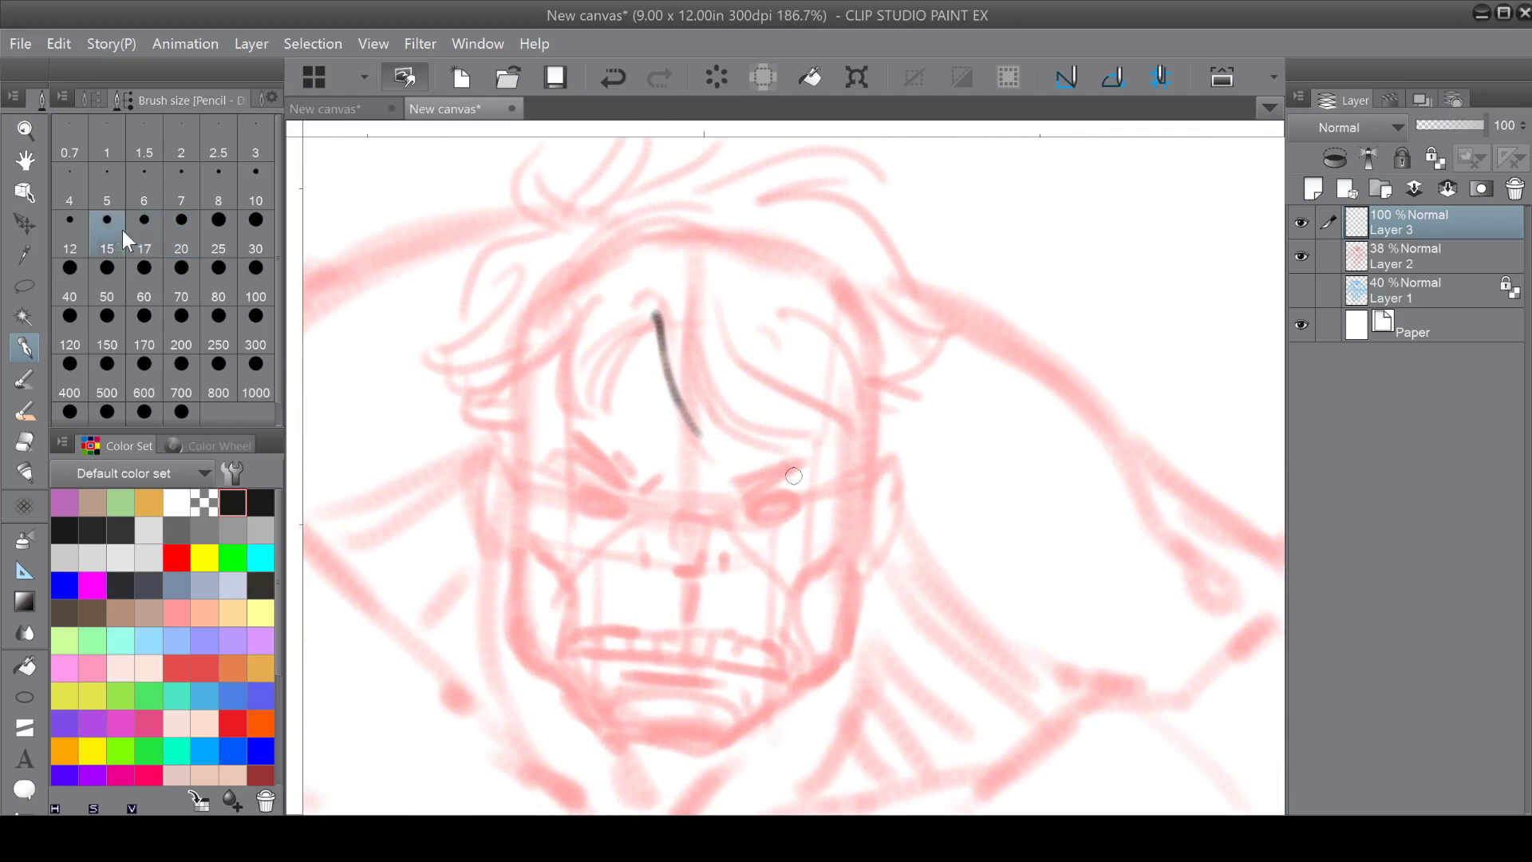
drag(686, 357, 715, 453)
mouse_move(687, 351)
mouse_down()
mouse_move(766, 415)
mouse_move(822, 429)
mouse_move(805, 405)
mouse_move(836, 417)
mouse_up()
mouse_move(727, 335)
mouse_down()
mouse_move(770, 375)
mouse_move(870, 397)
mouse_up()
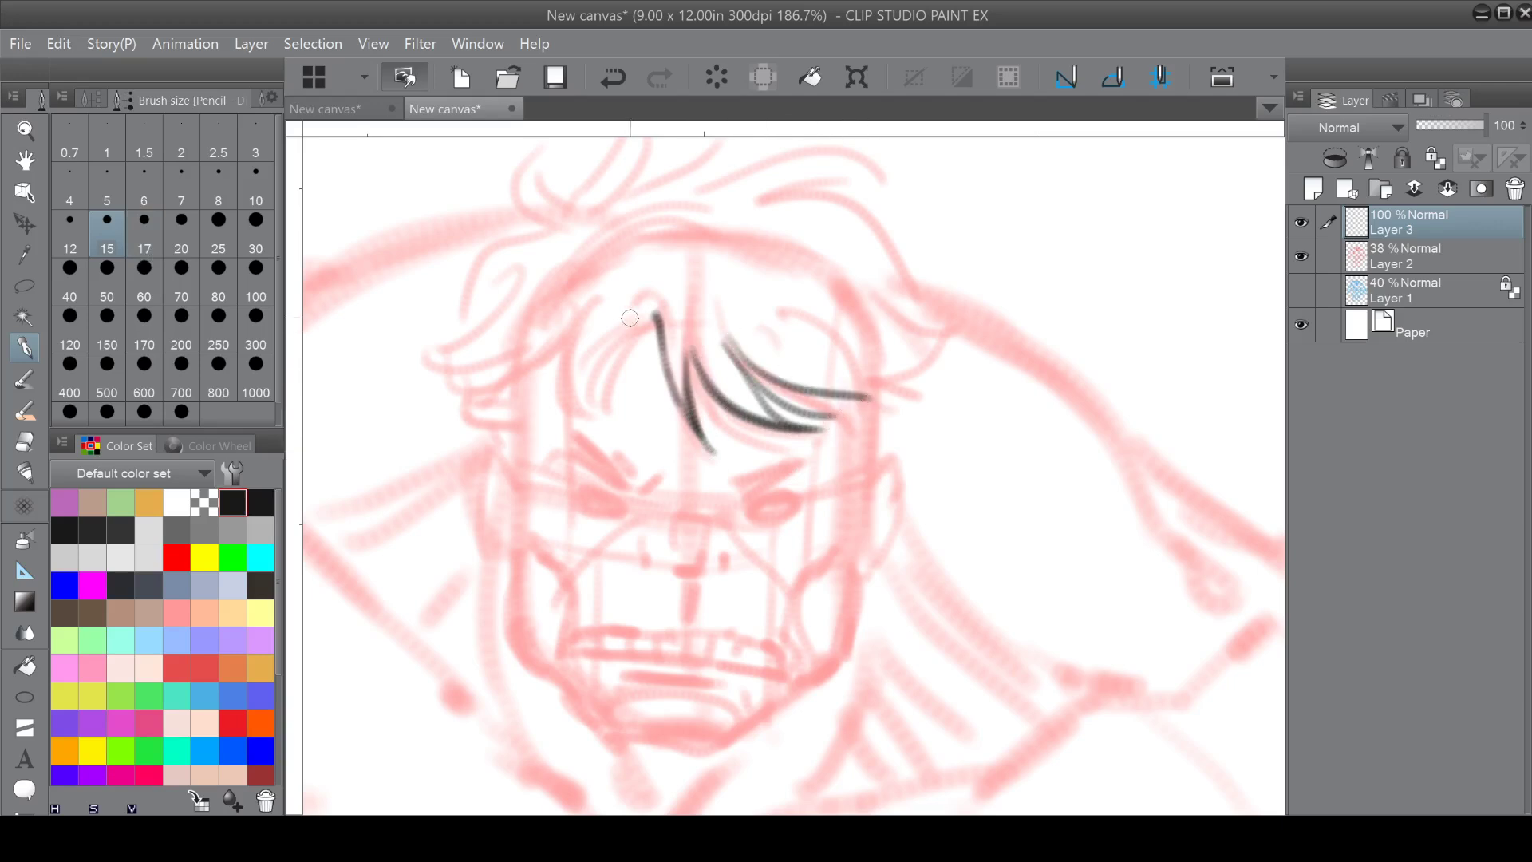
mouse_move(634, 315)
mouse_down()
mouse_move(604, 397)
mouse_move(638, 341)
mouse_move(634, 319)
mouse_move(599, 409)
mouse_move(627, 405)
mouse_up()
drag(608, 353, 603, 364)
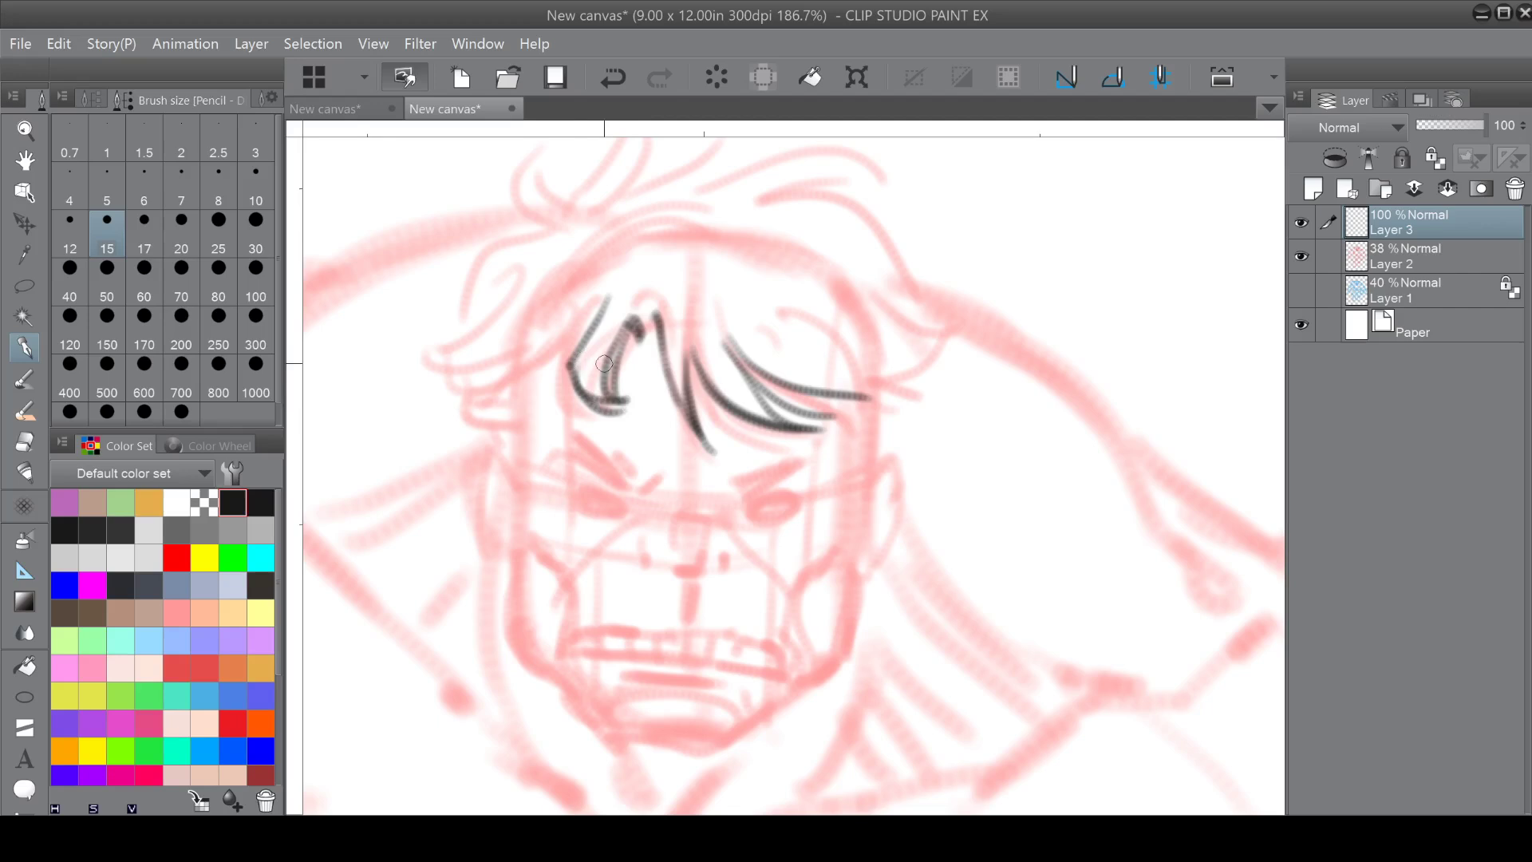
Draw the parting curl and the shaggy locks on the left side of the hair.
mouse_move(531, 181)
mouse_down()
mouse_move(638, 235)
mouse_move(643, 260)
mouse_up()
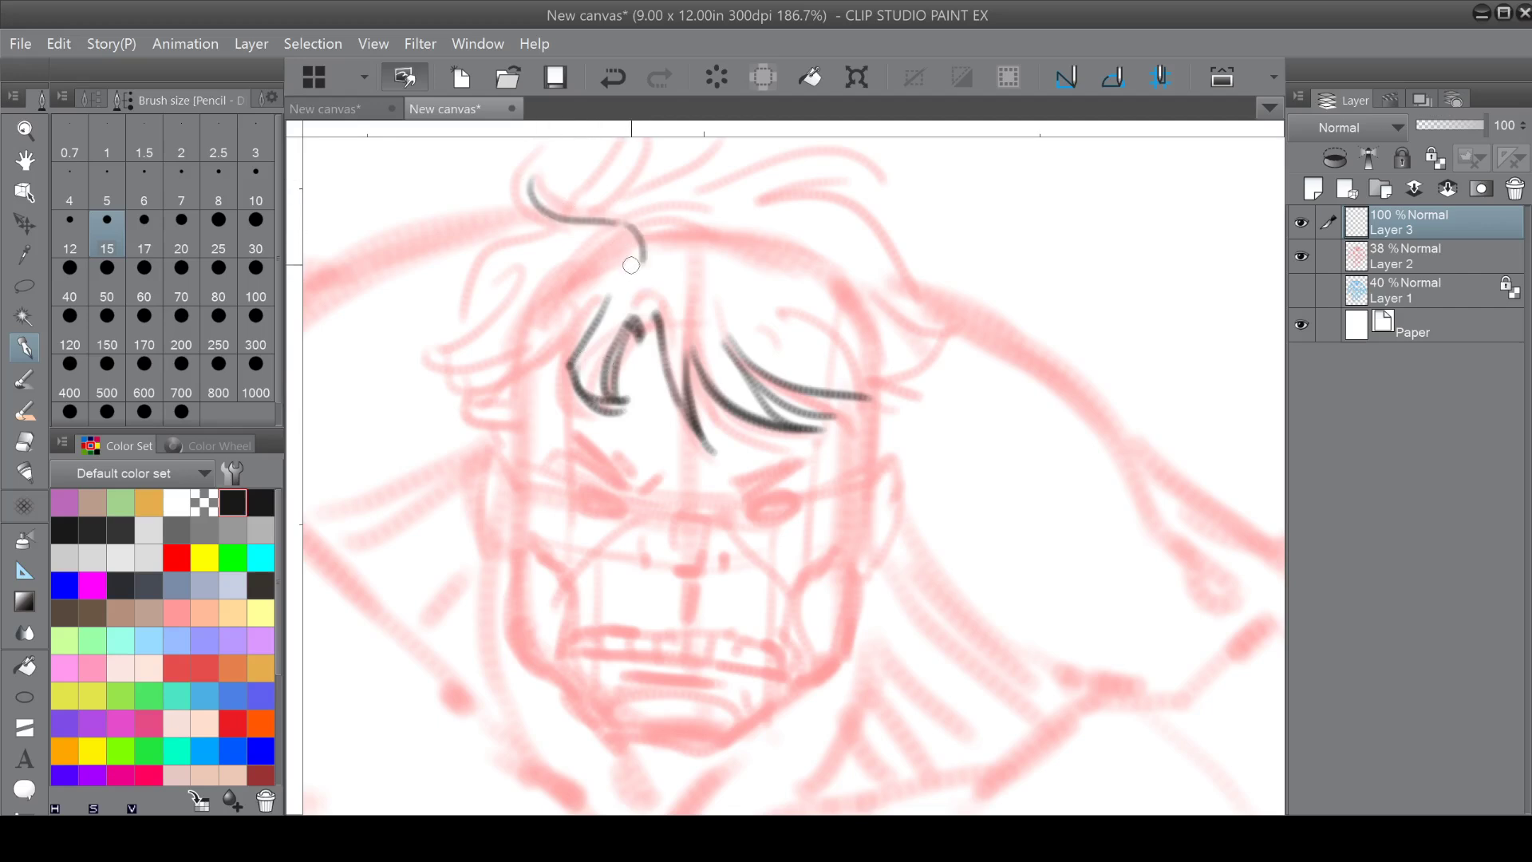
drag(536, 383, 570, 369)
mouse_move(520, 369)
mouse_down()
mouse_move(561, 376)
mouse_move(594, 291)
mouse_up()
mouse_move(527, 181)
mouse_down()
mouse_move(530, 225)
mouse_move(462, 285)
mouse_move(469, 323)
mouse_move(519, 275)
mouse_move(435, 339)
mouse_up()
mouse_move(527, 311)
mouse_down()
mouse_move(455, 343)
mouse_move(517, 351)
mouse_move(475, 400)
mouse_up()
Ink the spiky tufts along the crown and thicken the central fringe lock.
key(ctrl+minus)
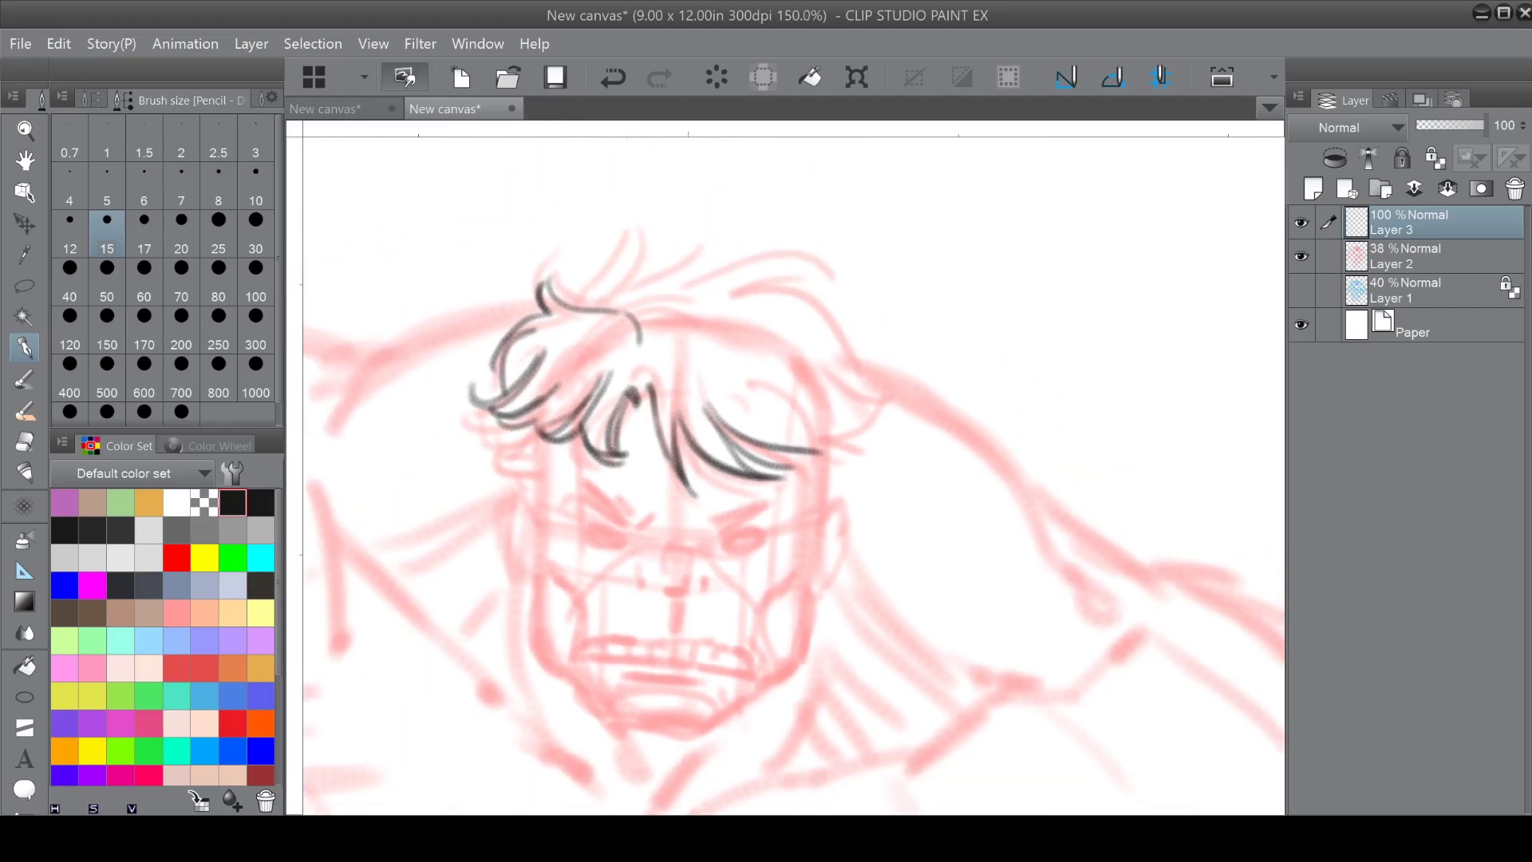
mouse_move(604, 251)
mouse_down()
mouse_move(581, 294)
mouse_move(670, 254)
mouse_move(689, 275)
mouse_move(764, 245)
mouse_move(722, 279)
mouse_move(787, 291)
mouse_up()
click(571, 295)
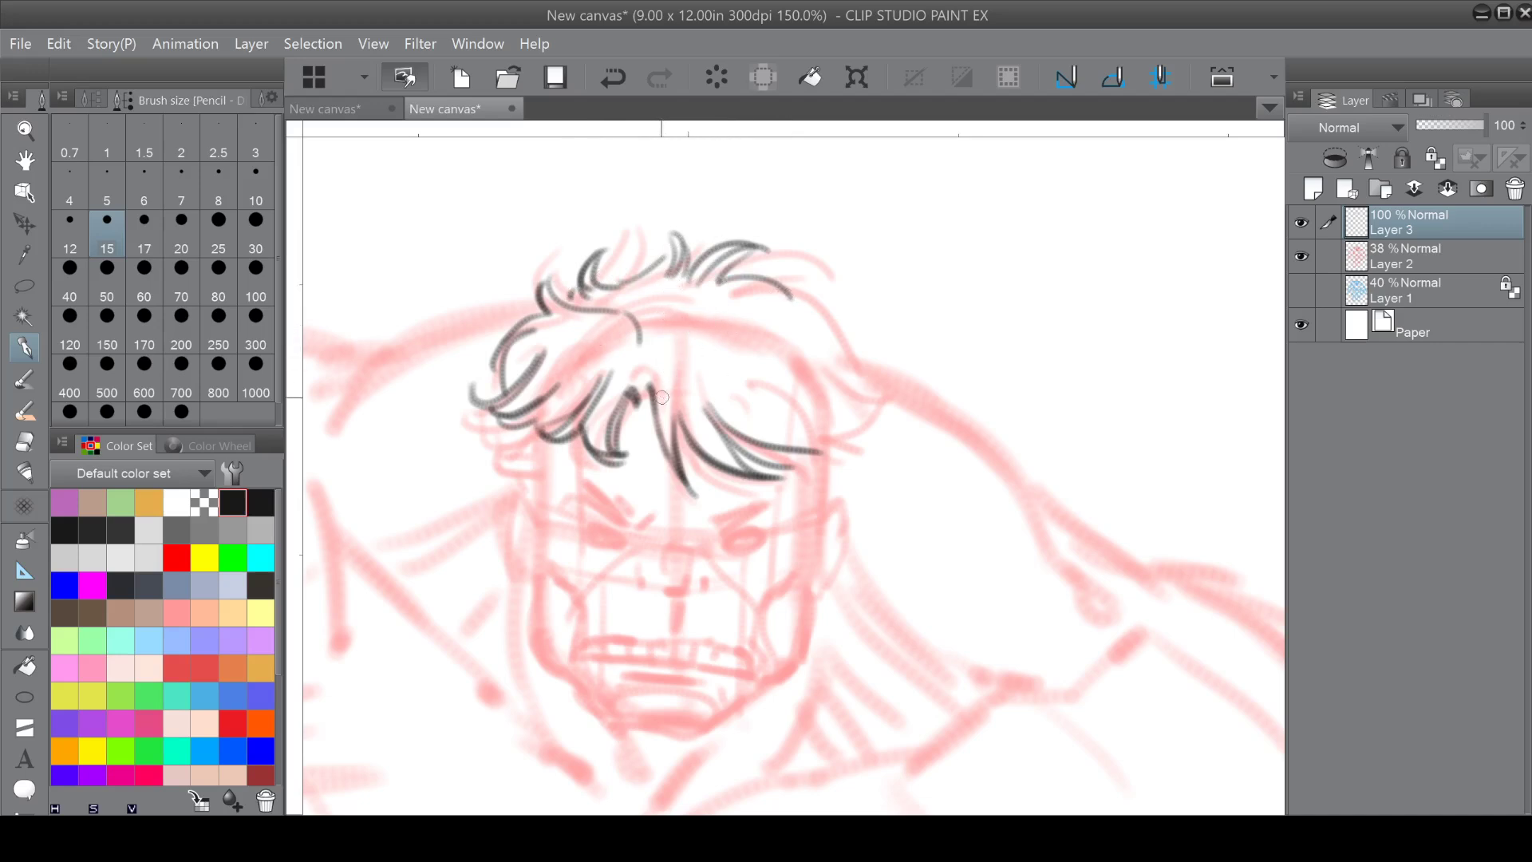
drag(631, 394, 644, 408)
mouse_move(689, 320)
mouse_down()
mouse_move(786, 297)
mouse_move(788, 319)
mouse_up()
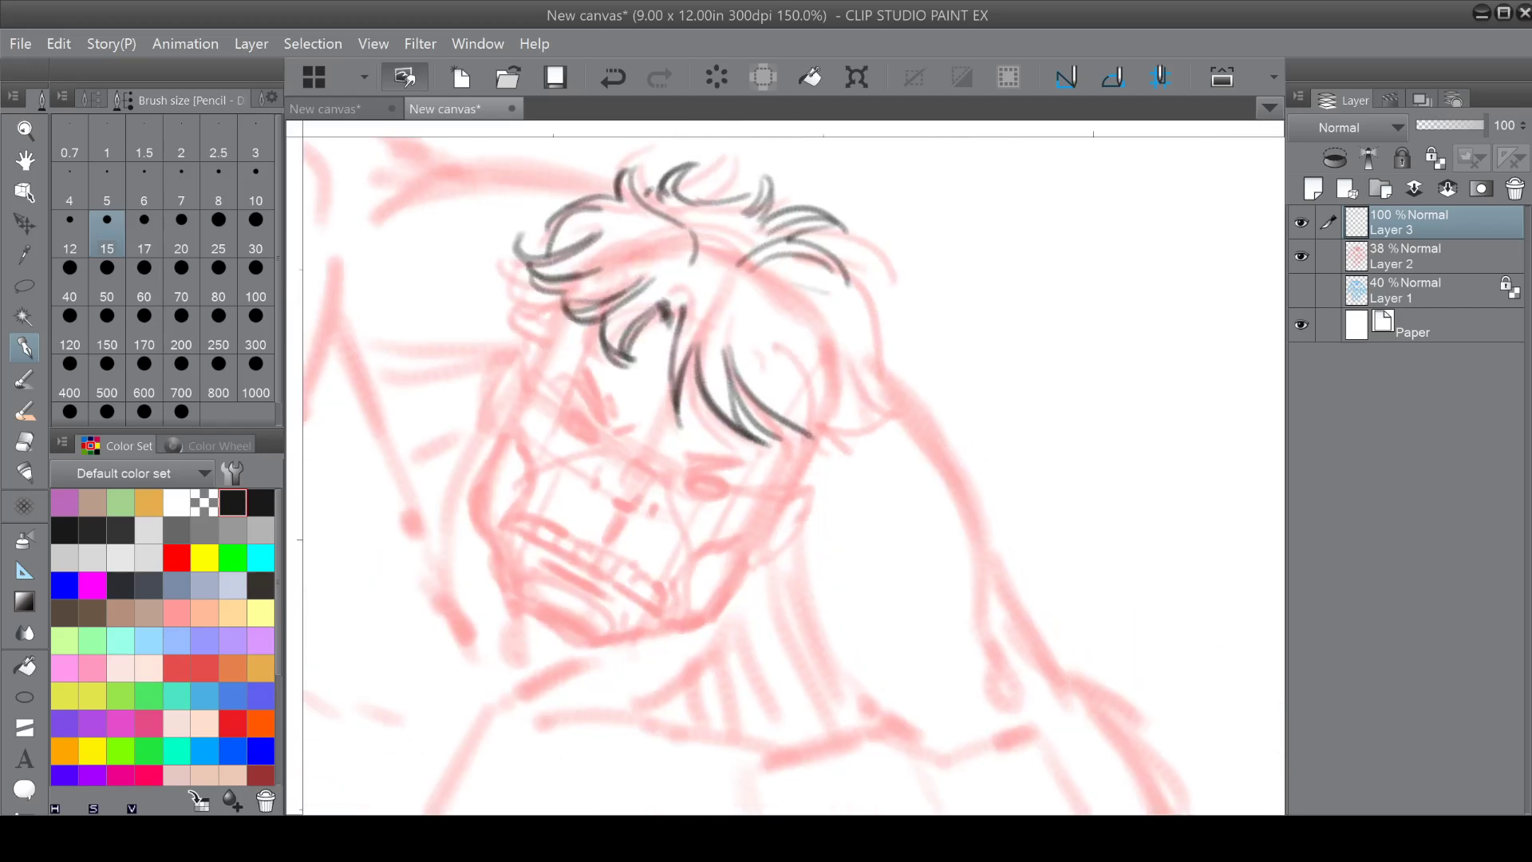
Draw the outer contour and layered locks on the right side of the hair down to the temple.
mouse_move(849, 280)
mouse_down()
mouse_move(867, 317)
mouse_move(893, 307)
mouse_move(858, 359)
mouse_move(877, 417)
mouse_up()
drag(880, 361, 873, 419)
drag(767, 351, 816, 443)
drag(798, 388, 823, 460)
mouse_move(814, 364)
mouse_down()
mouse_move(833, 447)
mouse_move(849, 438)
mouse_up()
mouse_move(915, 243)
mouse_down()
mouse_move(737, 219)
mouse_move(814, 214)
mouse_up()
drag(798, 358, 769, 464)
drag(778, 519, 769, 399)
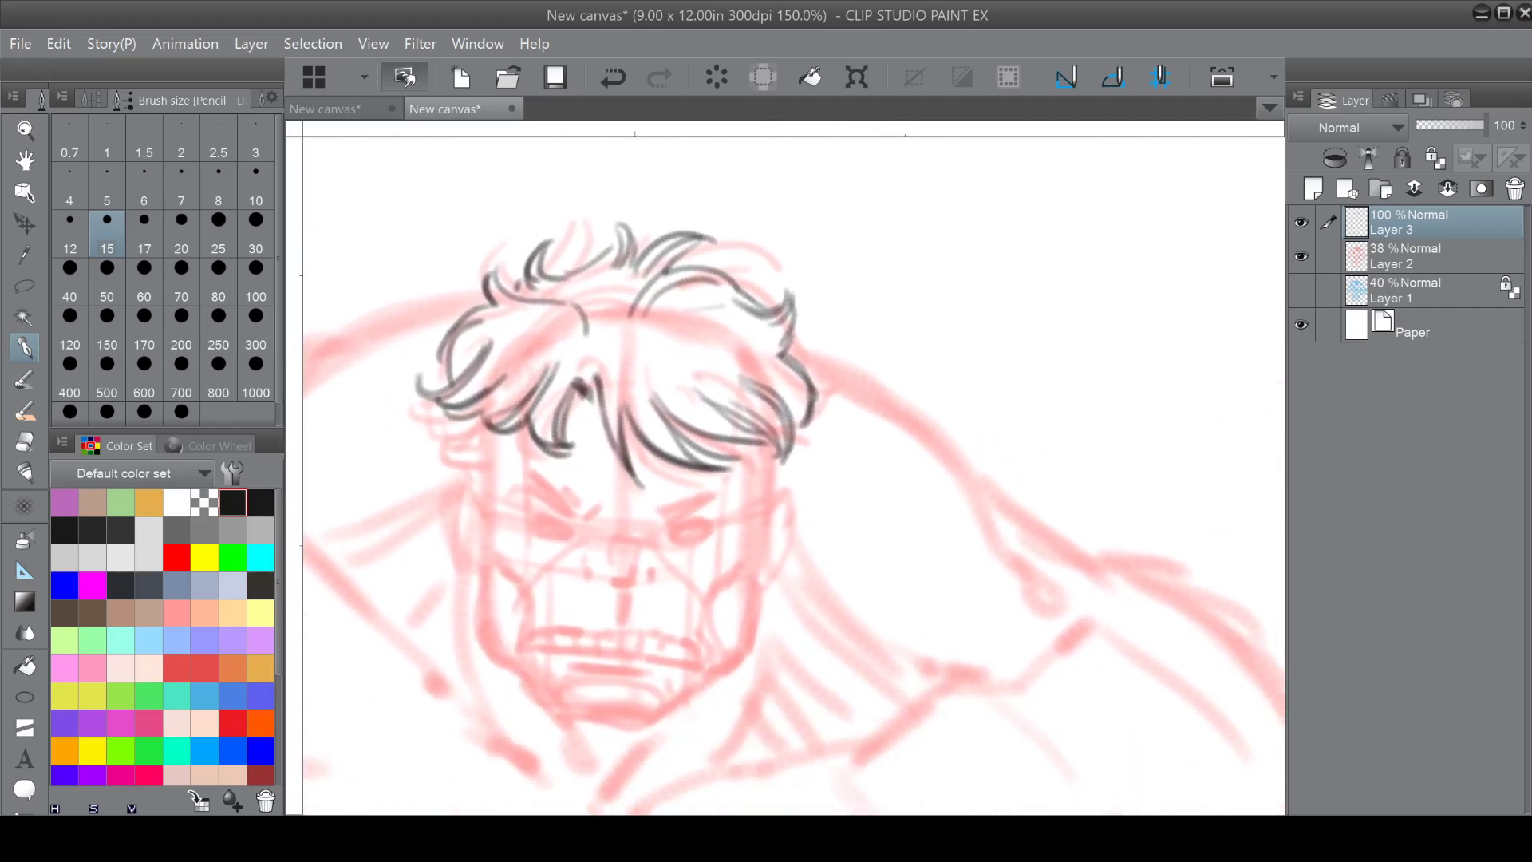
mouse_move(892, 331)
mouse_down()
mouse_move(896, 356)
mouse_move(967, 344)
mouse_up()
mouse_move(877, 291)
mouse_down()
mouse_move(979, 299)
mouse_move(918, 244)
mouse_up()
click(915, 303)
mouse_move(898, 276)
mouse_down()
mouse_move(956, 249)
mouse_move(986, 272)
mouse_move(975, 286)
mouse_up()
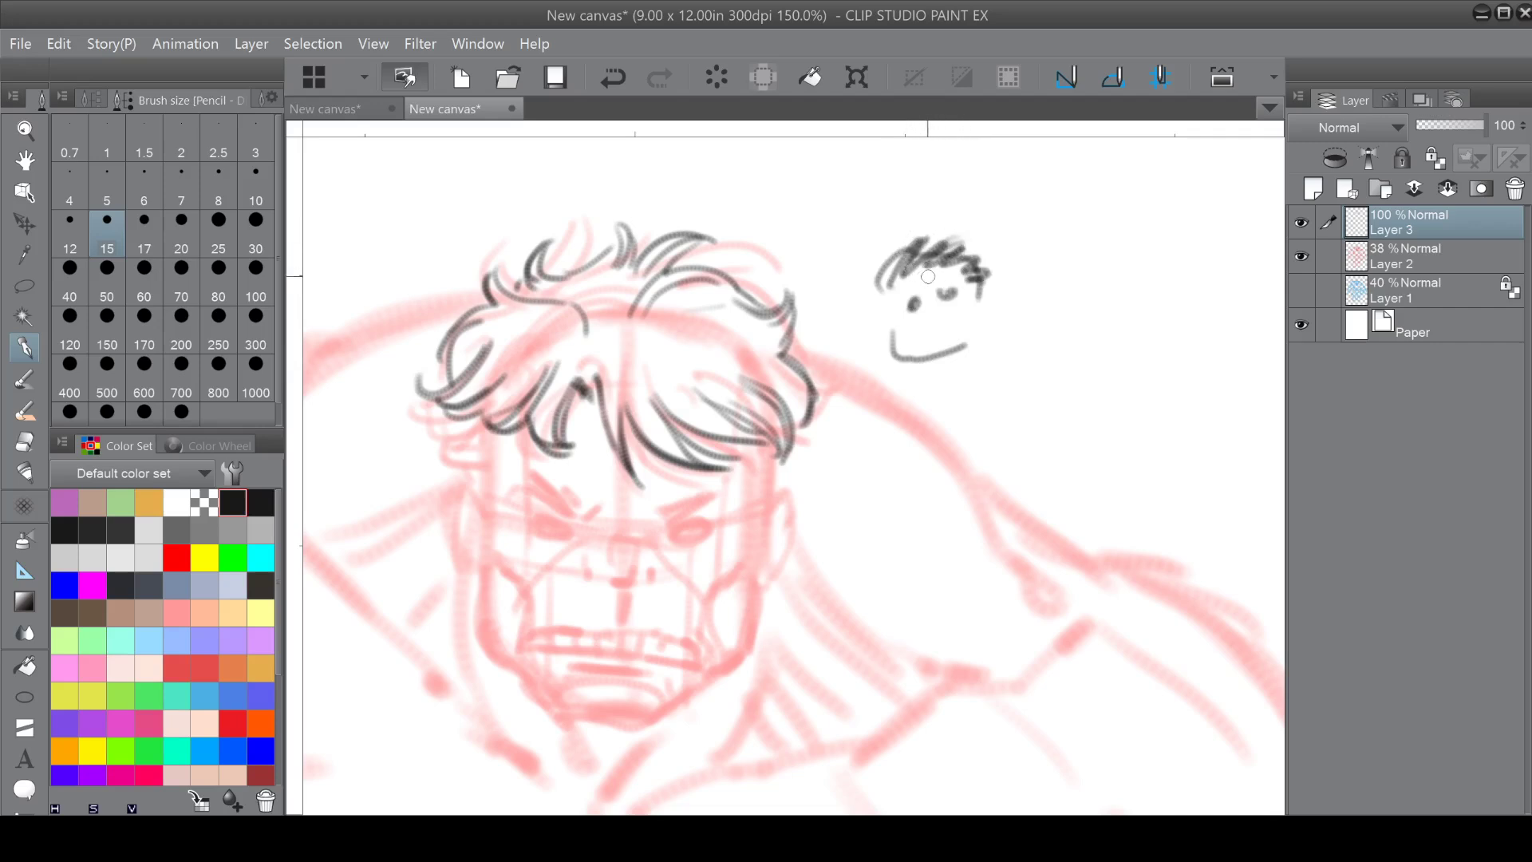
mouse_move(978, 275)
mouse_down()
mouse_move(975, 342)
mouse_move(959, 317)
mouse_up()
click(24, 289)
mouse_move(985, 214)
mouse_down()
mouse_move(953, 210)
mouse_move(865, 322)
mouse_up()
click(917, 430)
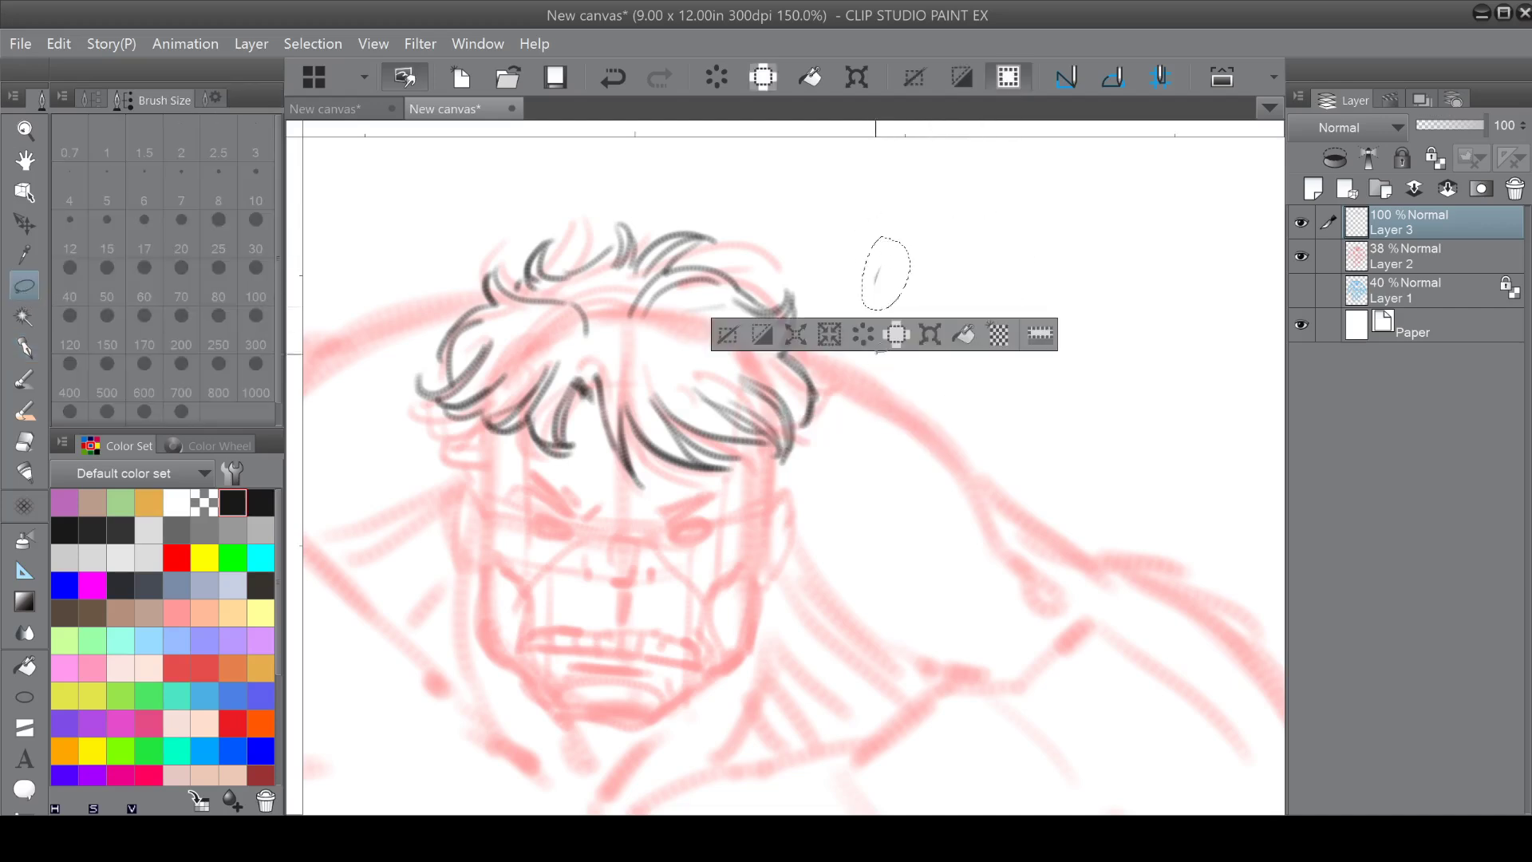
click(752, 332)
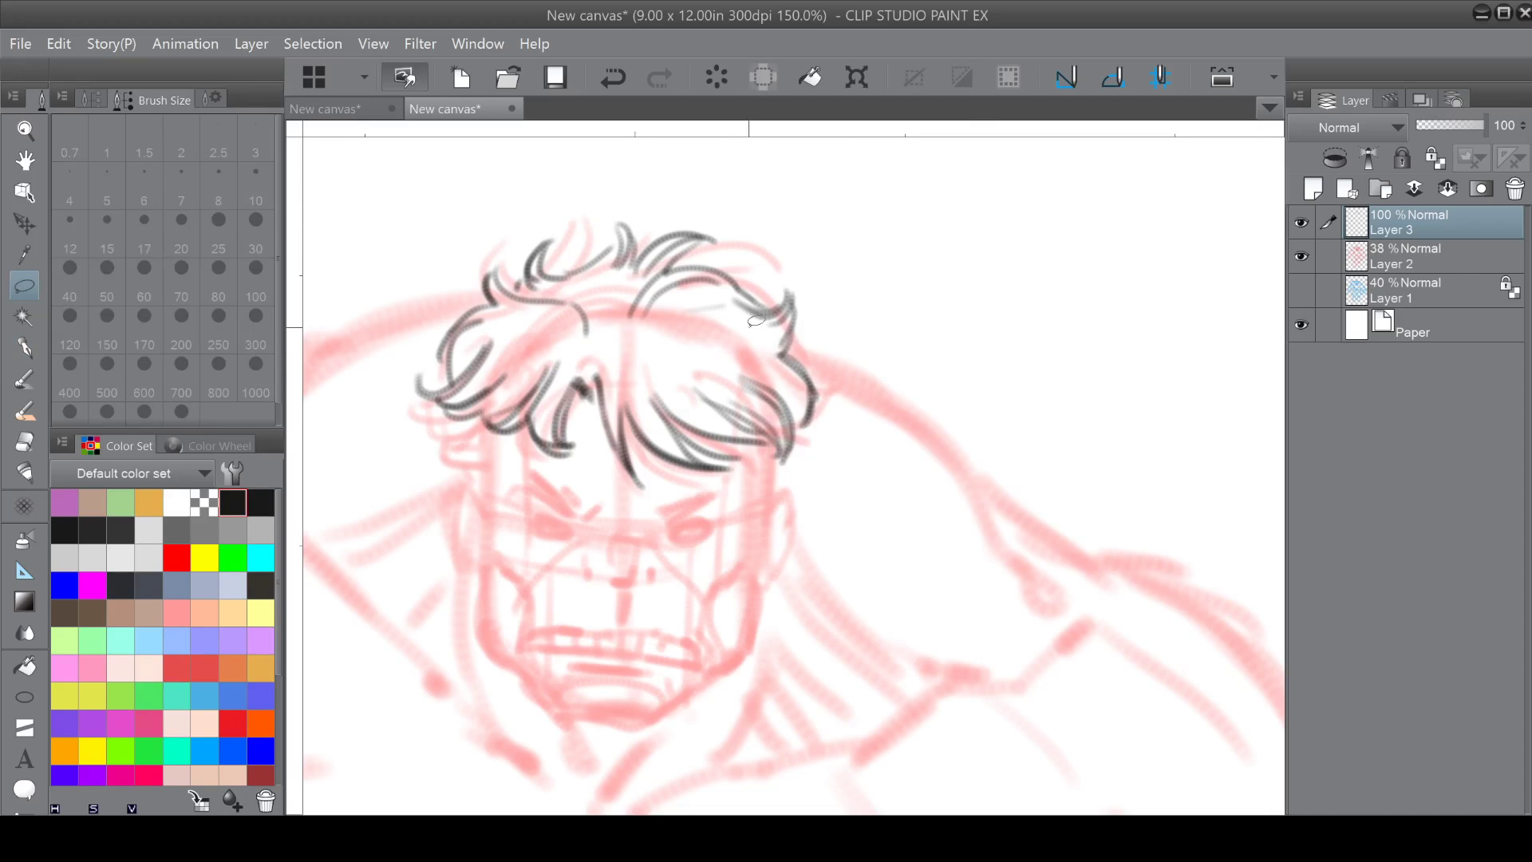
With the pencil at brush size 12, ink the left temple, ear with inner folds, and jawline.
click(35, 338)
mouse_move(463, 432)
mouse_down()
mouse_move(487, 437)
mouse_move(483, 497)
mouse_up()
mouse_move(480, 548)
mouse_down()
mouse_move(478, 630)
mouse_move(492, 613)
mouse_move(482, 632)
mouse_move(477, 599)
mouse_move(482, 631)
mouse_move(524, 674)
mouse_move(488, 647)
mouse_move(550, 702)
mouse_up()
mouse_move(462, 476)
mouse_down()
mouse_move(483, 501)
mouse_move(450, 483)
mouse_move(448, 550)
mouse_move(469, 565)
mouse_up()
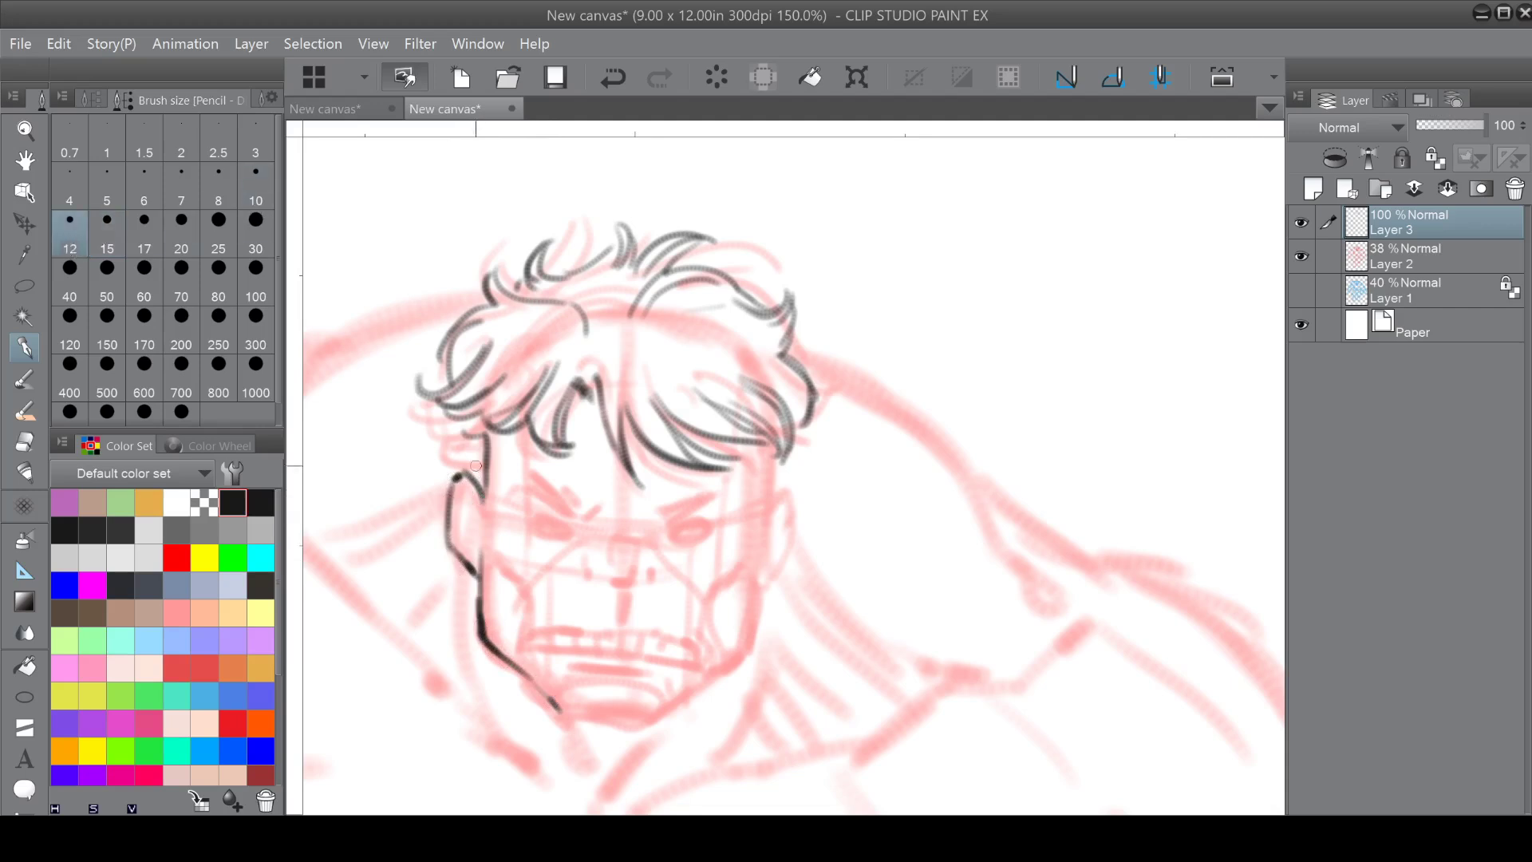
drag(458, 488, 470, 543)
click(467, 525)
Ink the right temple, ear and jaw side, cleaning up the earlobe with the transparent color.
drag(486, 610, 390, 562)
mouse_move(672, 411)
mouse_down()
mouse_move(672, 467)
mouse_move(686, 437)
mouse_move(700, 442)
mouse_move(700, 486)
mouse_move(675, 539)
mouse_move(694, 505)
mouse_up()
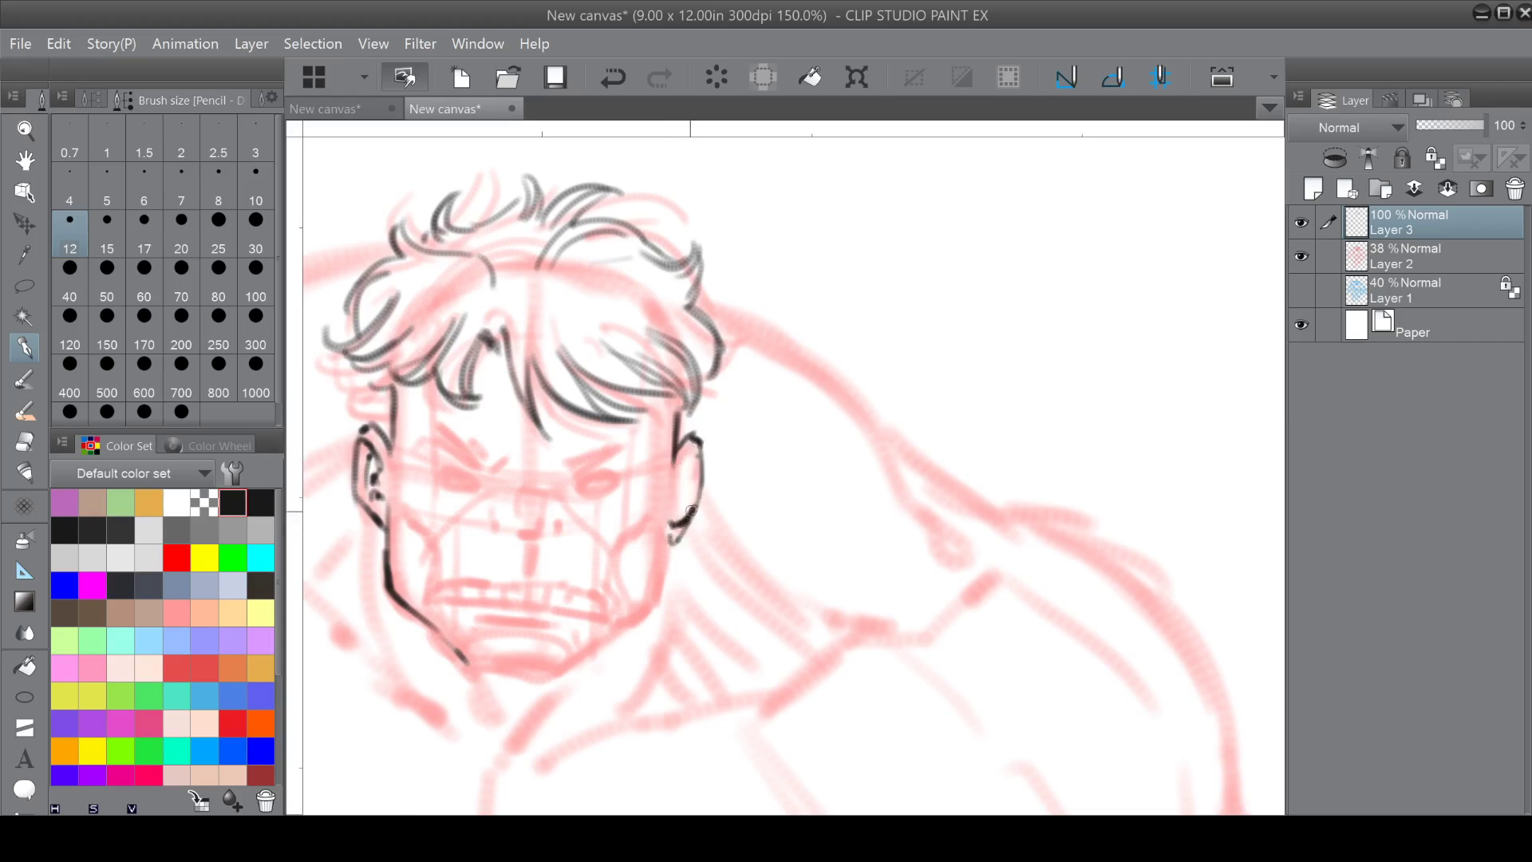
drag(694, 452, 676, 505)
click(204, 503)
mouse_move(675, 536)
mouse_down()
mouse_move(688, 530)
mouse_move(679, 548)
mouse_up()
drag(702, 508, 692, 524)
click(237, 499)
mouse_move(669, 527)
mouse_down()
mouse_move(658, 592)
mouse_move(797, 548)
mouse_up()
Draw both glaring eyes and heavy angled eyebrows, and add frown creases above the brows.
key(ctrl+plus)
mouse_move(497, 429)
mouse_down()
mouse_move(519, 420)
mouse_move(559, 439)
mouse_up()
drag(501, 372, 570, 424)
mouse_move(503, 372)
mouse_down()
mouse_move(477, 399)
mouse_move(501, 364)
mouse_move(560, 409)
mouse_move(677, 418)
mouse_move(675, 432)
mouse_move(729, 393)
mouse_move(759, 406)
mouse_move(730, 394)
mouse_move(774, 409)
mouse_up()
mouse_move(684, 446)
mouse_down()
mouse_move(721, 428)
mouse_move(679, 455)
mouse_move(720, 446)
mouse_up()
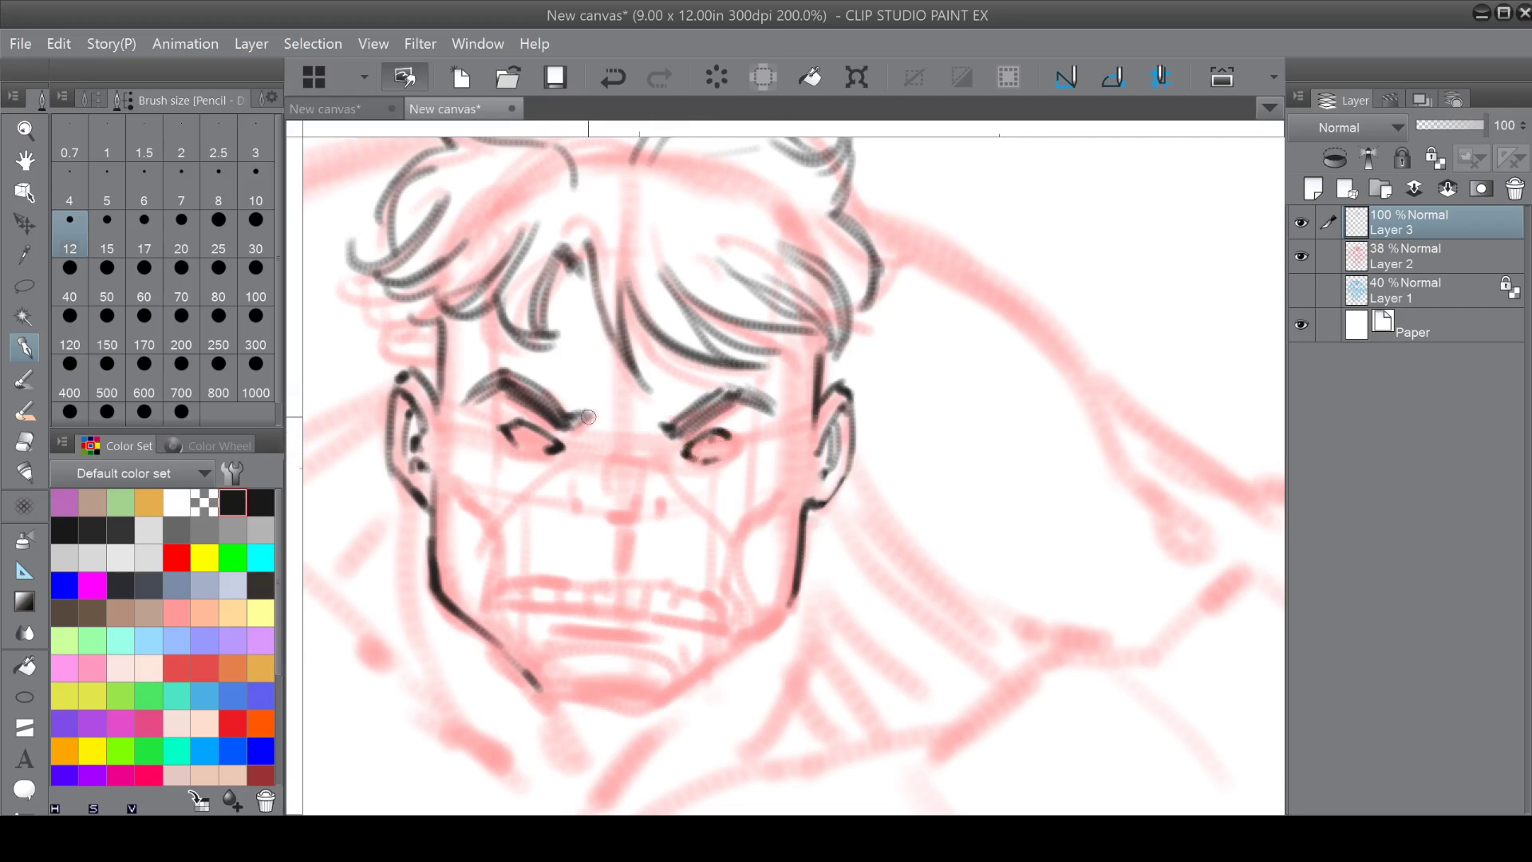
drag(585, 346, 598, 410)
drag(667, 361, 659, 430)
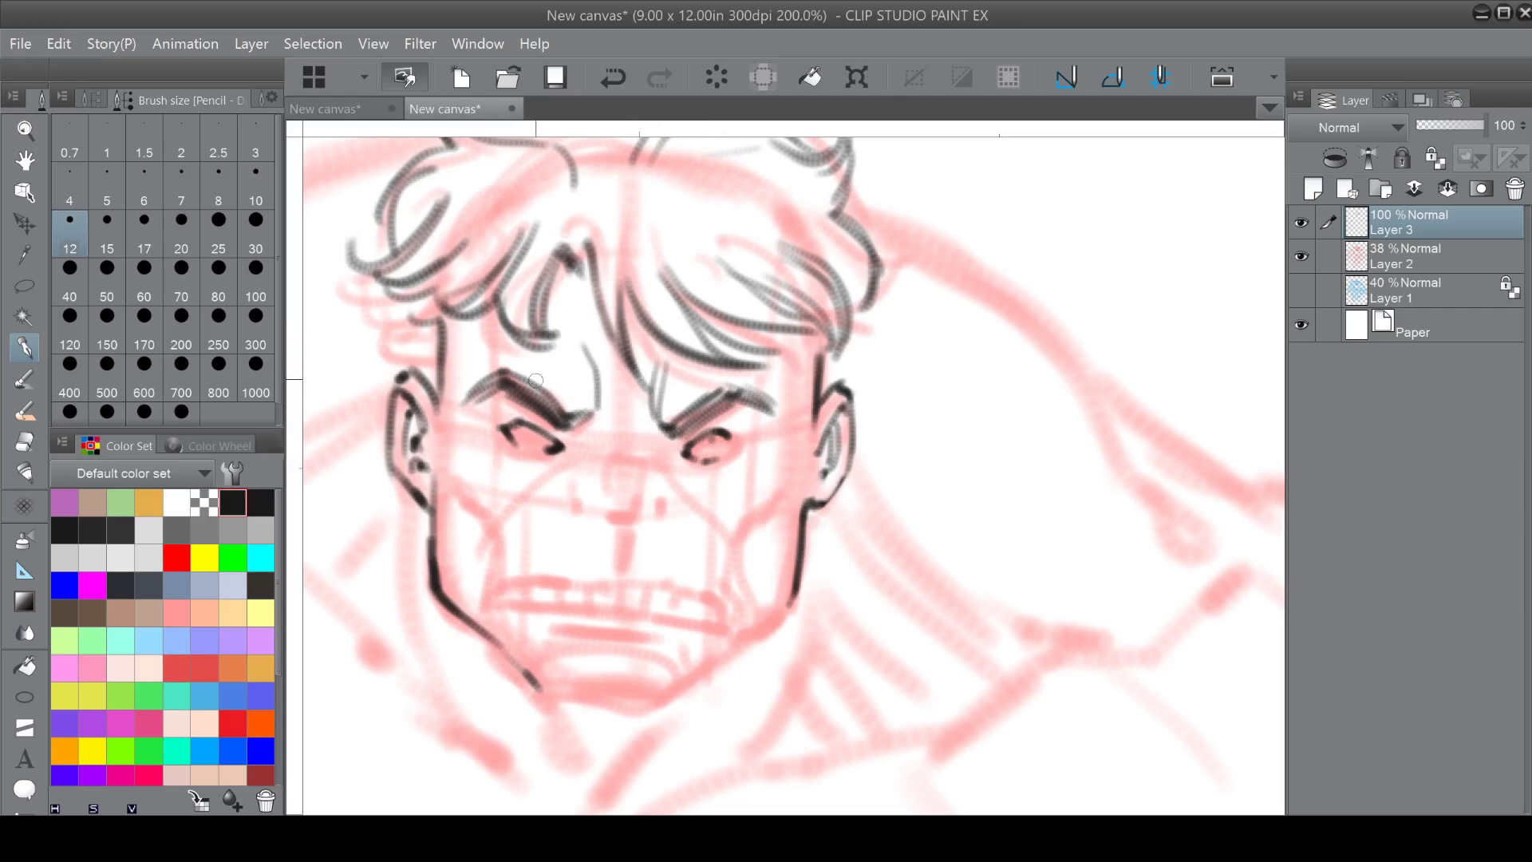
Thicken the hairline at both temples and darken the base of the right earlobe.
drag(405, 307, 443, 319)
mouse_move(805, 322)
mouse_down()
mouse_move(804, 432)
mouse_move(850, 395)
mouse_up()
mouse_move(821, 466)
mouse_down()
mouse_move(812, 509)
mouse_move(823, 501)
mouse_up()
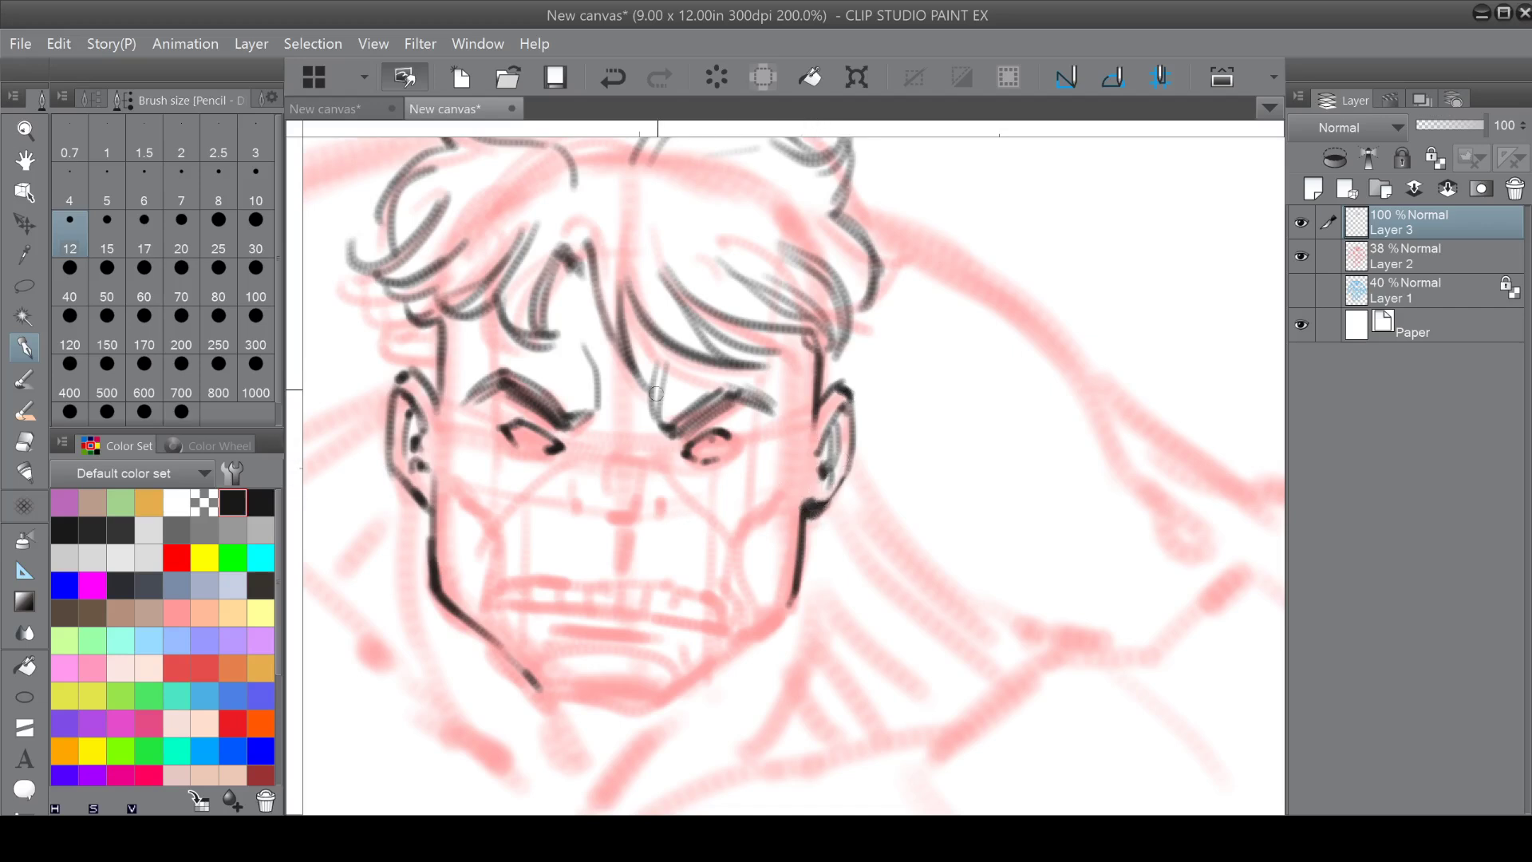
Draw the nose with its nostrils and tip, and add short wrinkle marks across the bridge.
mouse_move(620, 420)
mouse_down()
mouse_move(635, 389)
mouse_move(606, 425)
mouse_move(611, 409)
mouse_move(649, 442)
mouse_move(621, 516)
mouse_move(659, 506)
mouse_up()
mouse_move(585, 472)
mouse_down()
mouse_move(582, 505)
mouse_move(638, 519)
mouse_up()
click(585, 437)
click(622, 441)
click(607, 429)
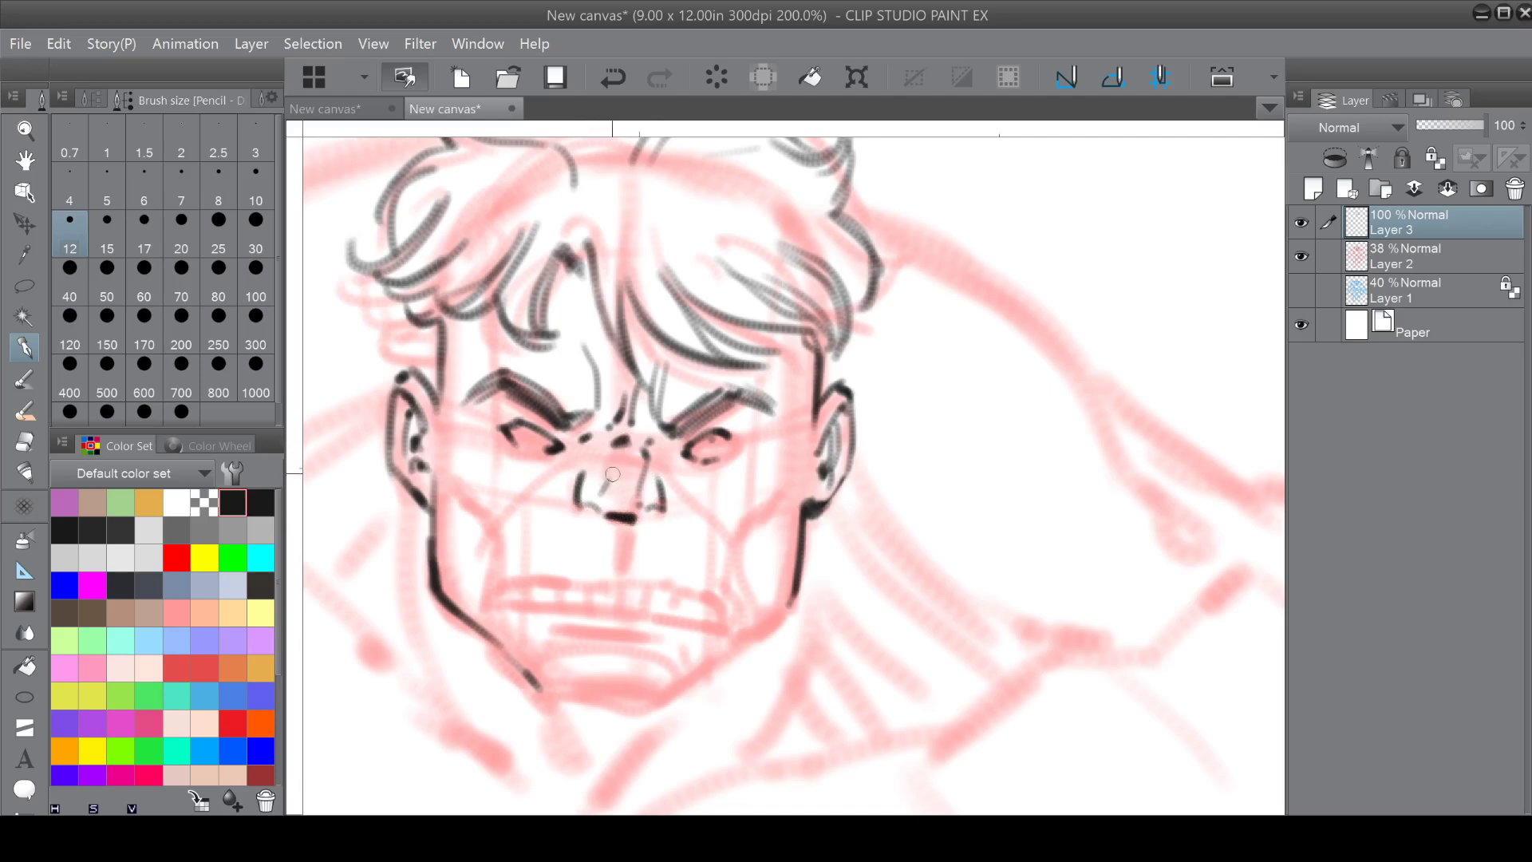
mouse_move(606, 481)
mouse_down()
mouse_move(606, 507)
mouse_move(629, 511)
mouse_move(582, 503)
mouse_move(604, 526)
mouse_move(695, 459)
mouse_move(734, 470)
mouse_move(604, 530)
mouse_move(620, 507)
mouse_up()
Add the under-eye marks, cheekbone hollows, creases beside the nose and the line above the lip.
key(ctrl+minus)
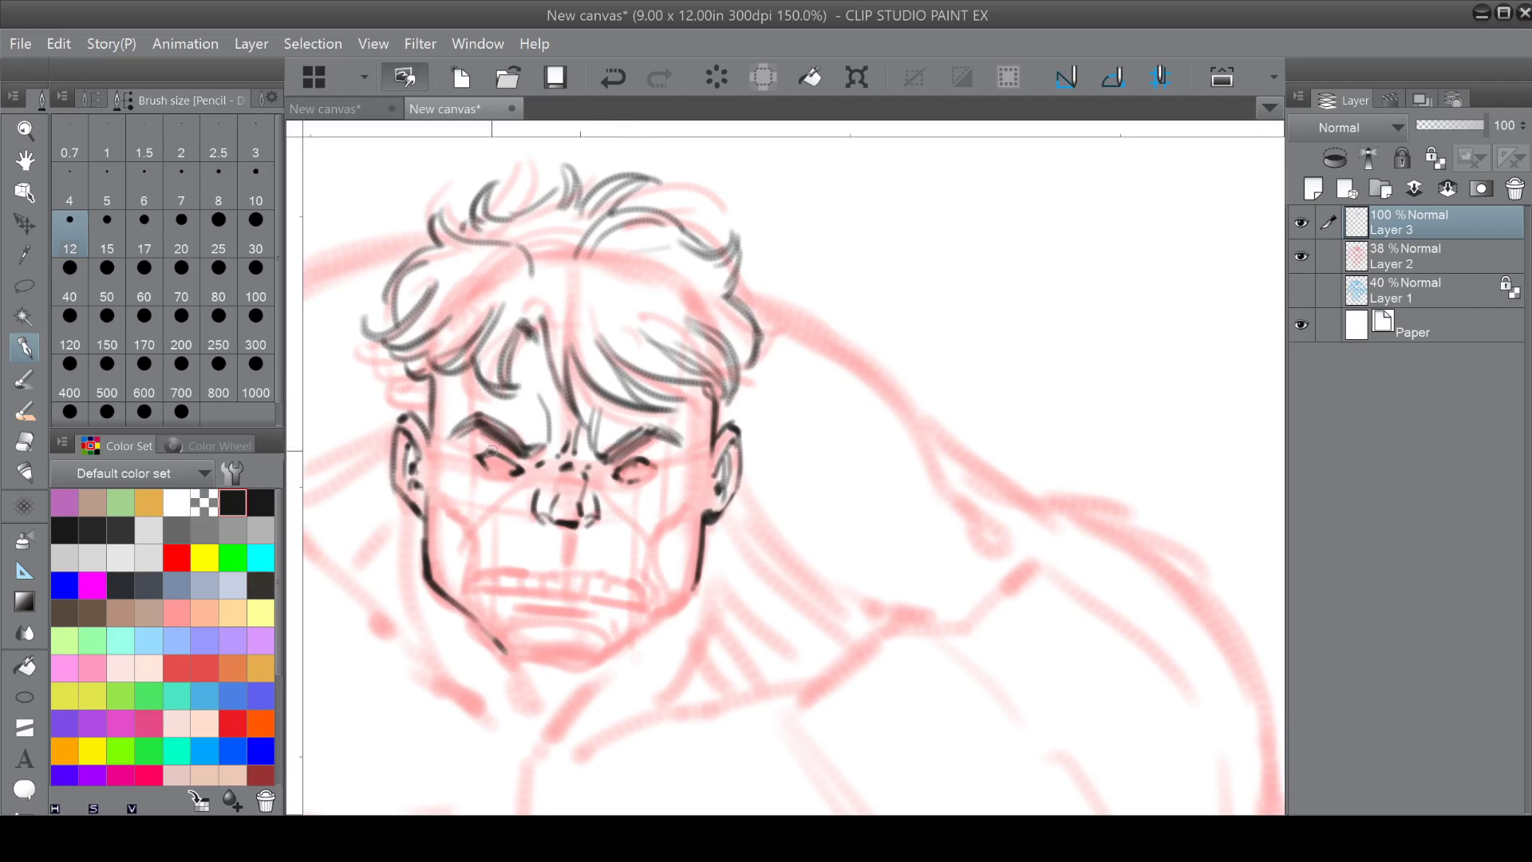
drag(653, 470, 633, 497)
mouse_move(454, 514)
mouse_down()
mouse_move(452, 572)
mouse_move(509, 652)
mouse_up()
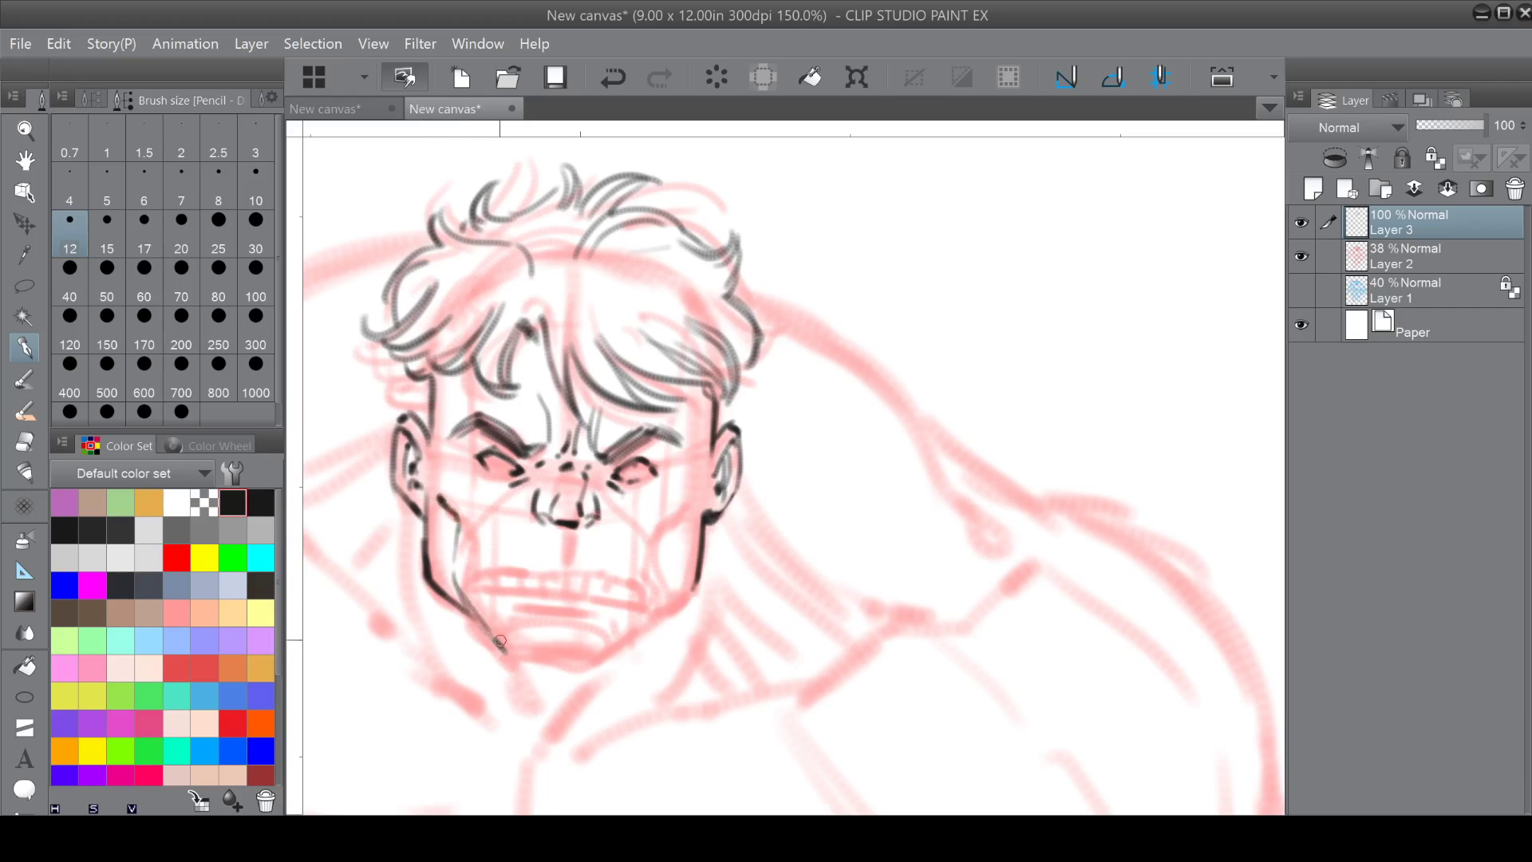
drag(690, 506, 665, 549)
mouse_move(491, 532)
mouse_down()
mouse_move(531, 496)
mouse_move(596, 501)
mouse_move(626, 532)
mouse_move(561, 556)
mouse_up()
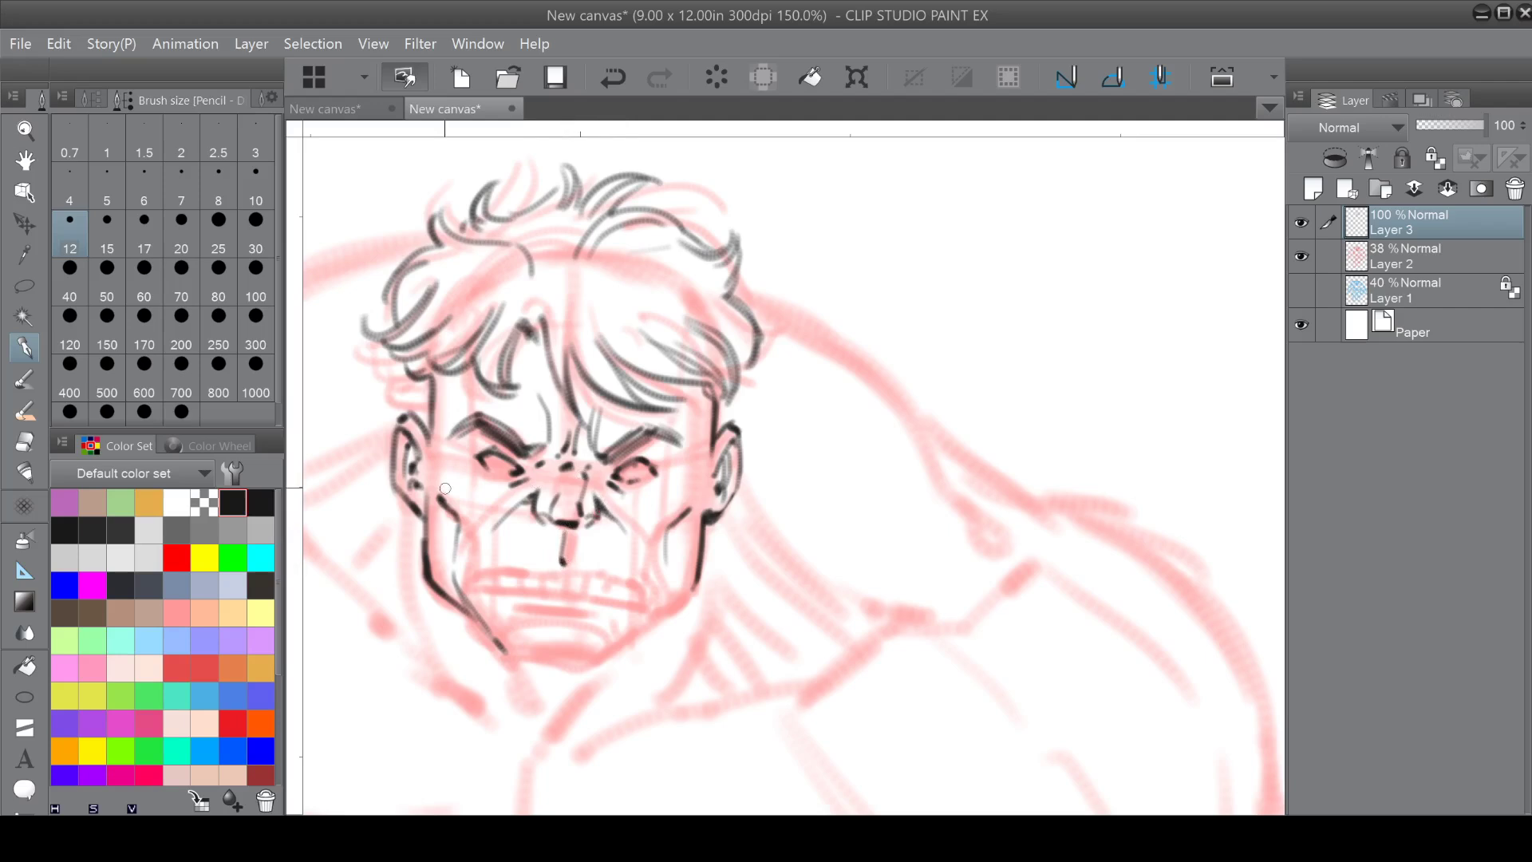
Set the brush size to 10 and add fine creases around both eyes.
scroll(446, 488, up, 3)
click(257, 192)
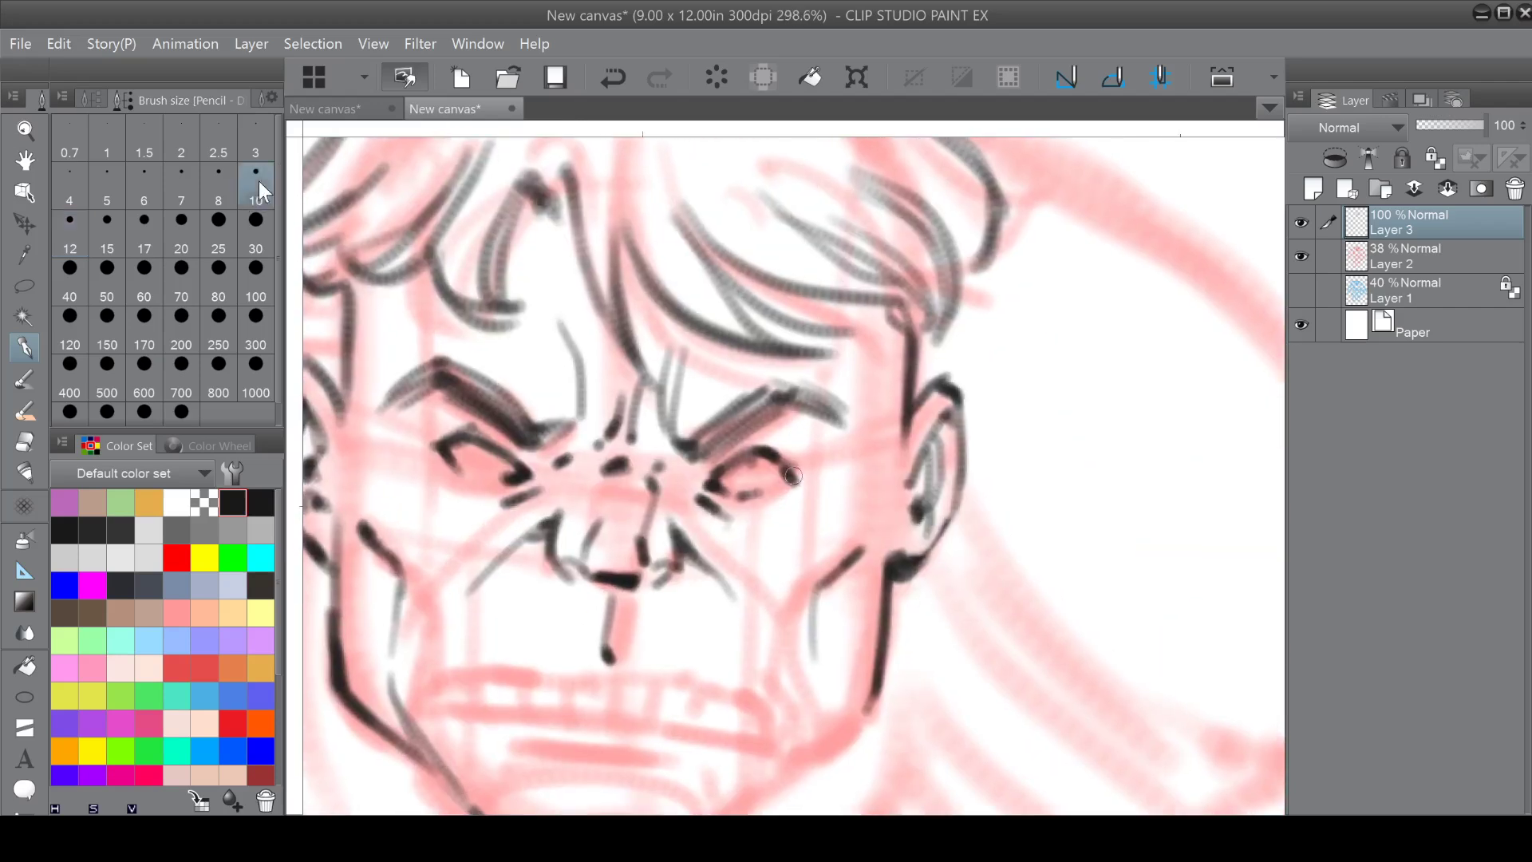
drag(438, 423, 493, 426)
drag(384, 432, 430, 465)
mouse_move(506, 505)
mouse_down()
mouse_move(481, 492)
mouse_move(460, 510)
mouse_up()
drag(720, 515, 764, 545)
drag(738, 444, 786, 447)
Add shading strokes to the left cheekbone and outline the snarling mouth opening.
mouse_move(694, 463)
mouse_down()
mouse_move(692, 299)
mouse_move(634, 305)
mouse_move(616, 254)
mouse_up()
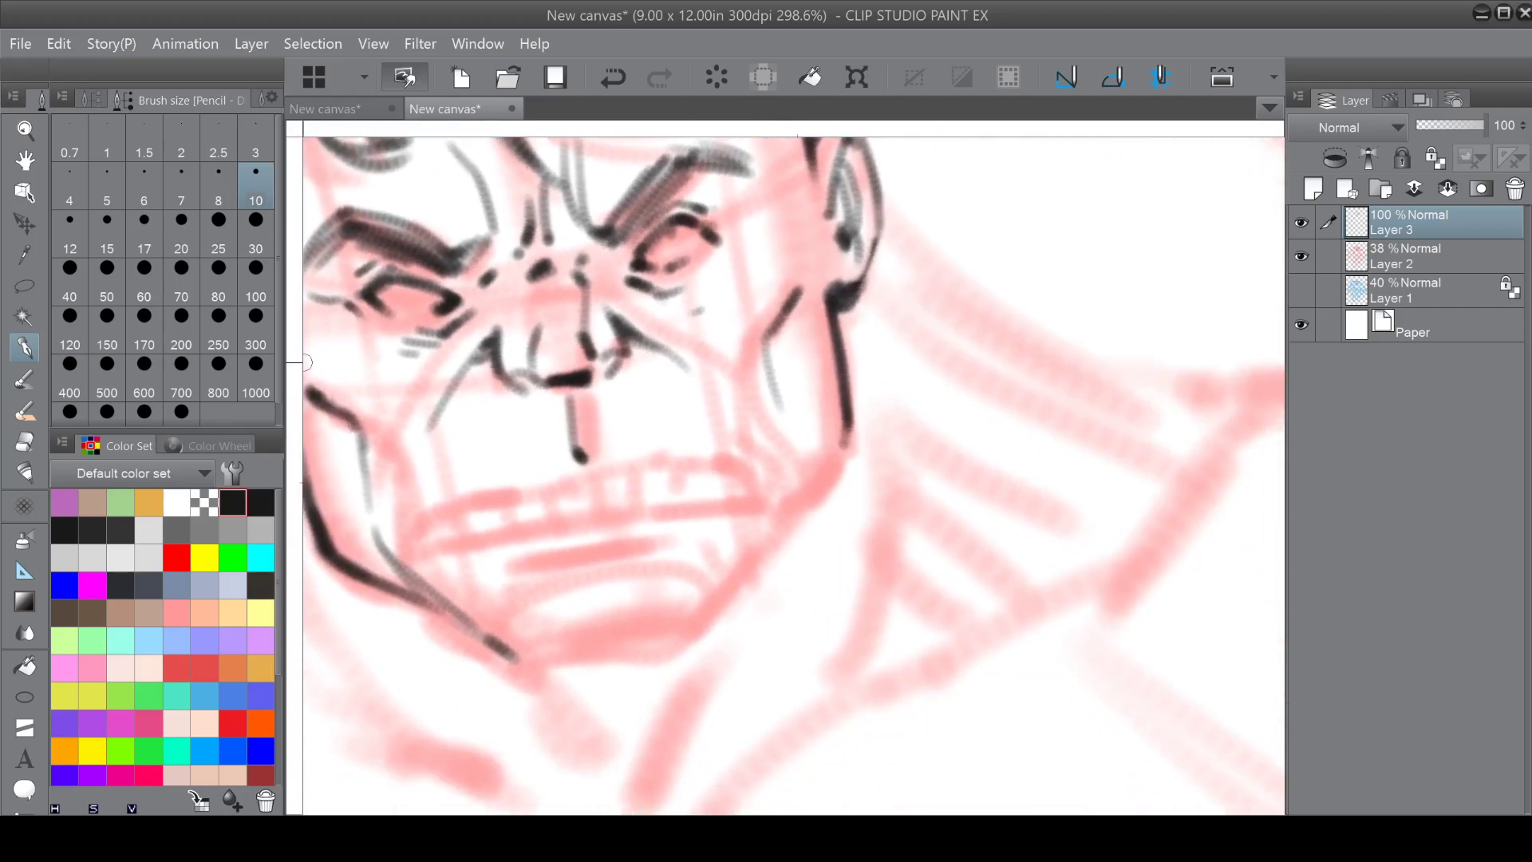
mouse_move(307, 362)
mouse_down()
mouse_move(449, 464)
mouse_move(453, 451)
mouse_move(464, 467)
mouse_move(443, 445)
mouse_move(489, 419)
mouse_up()
mouse_move(513, 570)
mouse_down()
mouse_move(539, 543)
mouse_move(558, 400)
mouse_move(817, 528)
mouse_move(831, 564)
mouse_up()
drag(519, 408, 810, 564)
Ink the right cheek hollow and continue the right jawline down to the chin.
key(minus)
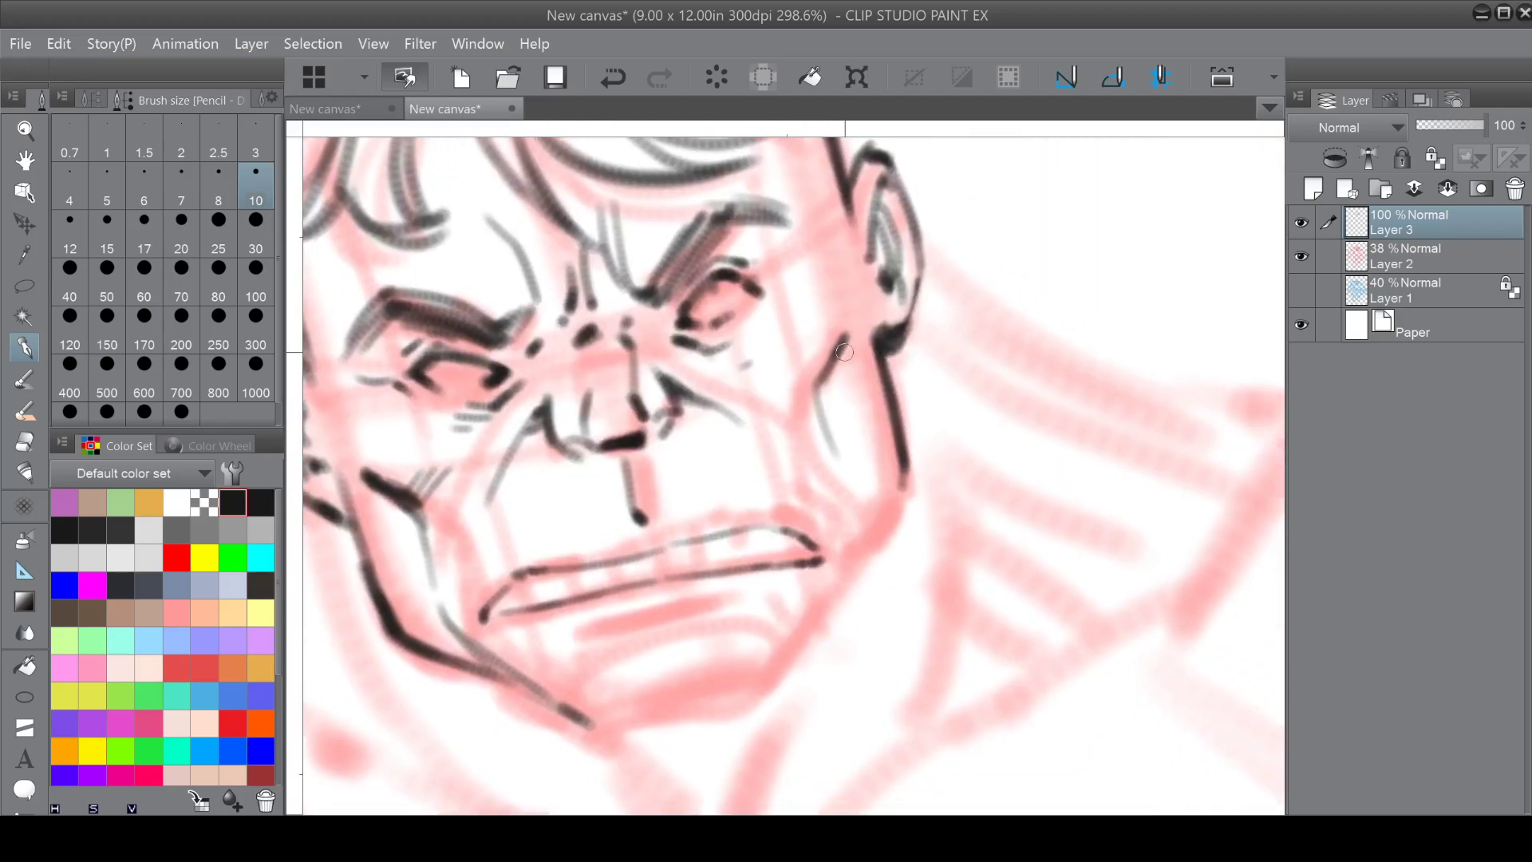
mouse_move(822, 377)
mouse_down()
mouse_move(852, 562)
mouse_move(768, 698)
mouse_up()
drag(901, 477, 826, 614)
drag(850, 511, 820, 626)
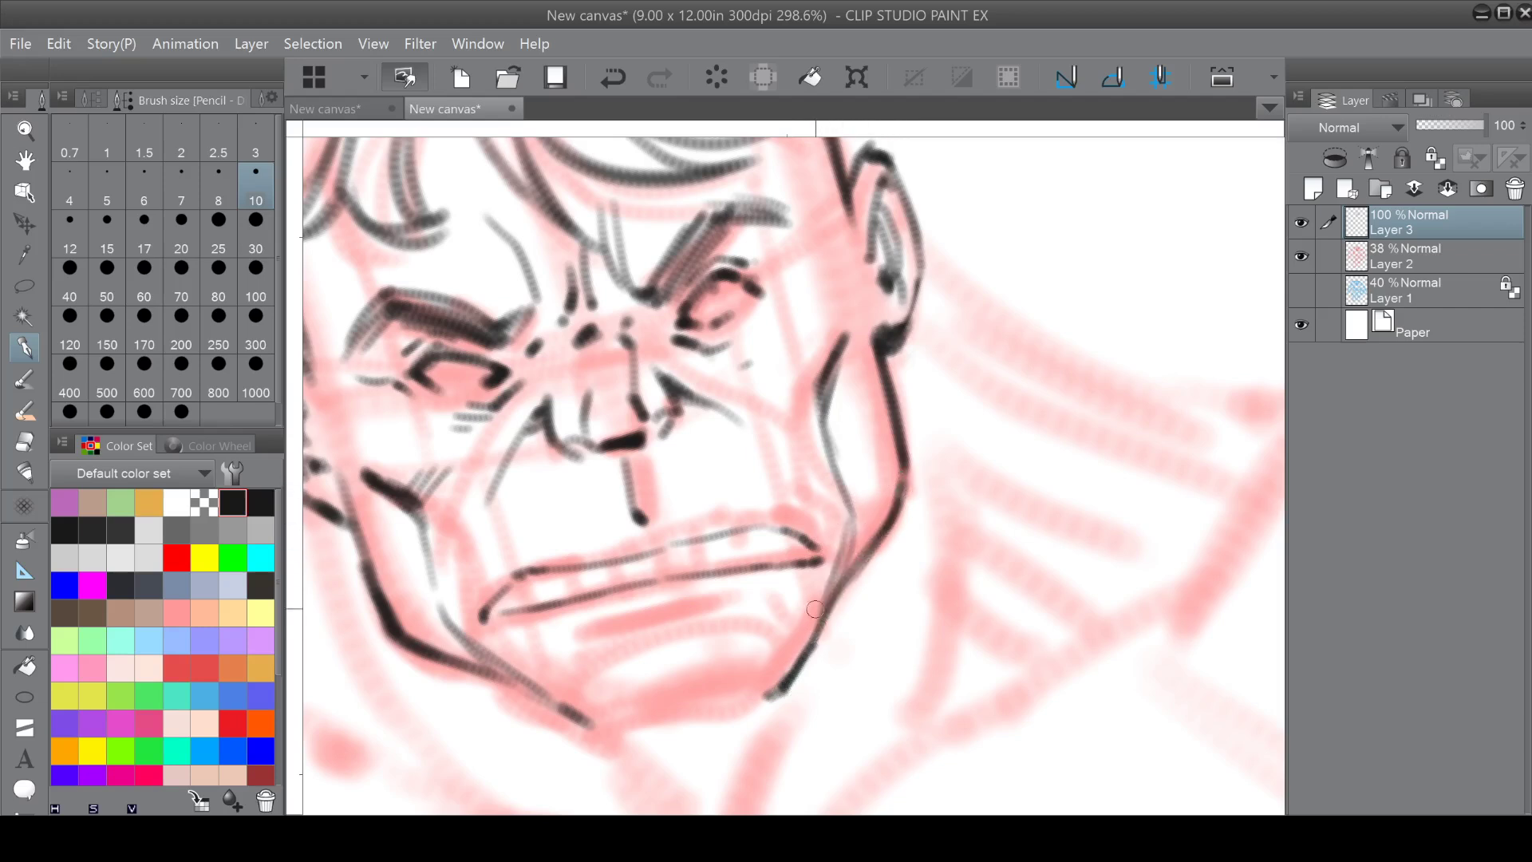
Darken both eyebrows and reinforce the nose bridge, nostril and upper-lip lines.
mouse_move(674, 280)
mouse_down()
mouse_move(707, 240)
mouse_move(665, 299)
mouse_up()
drag(721, 228, 666, 299)
drag(429, 323, 489, 345)
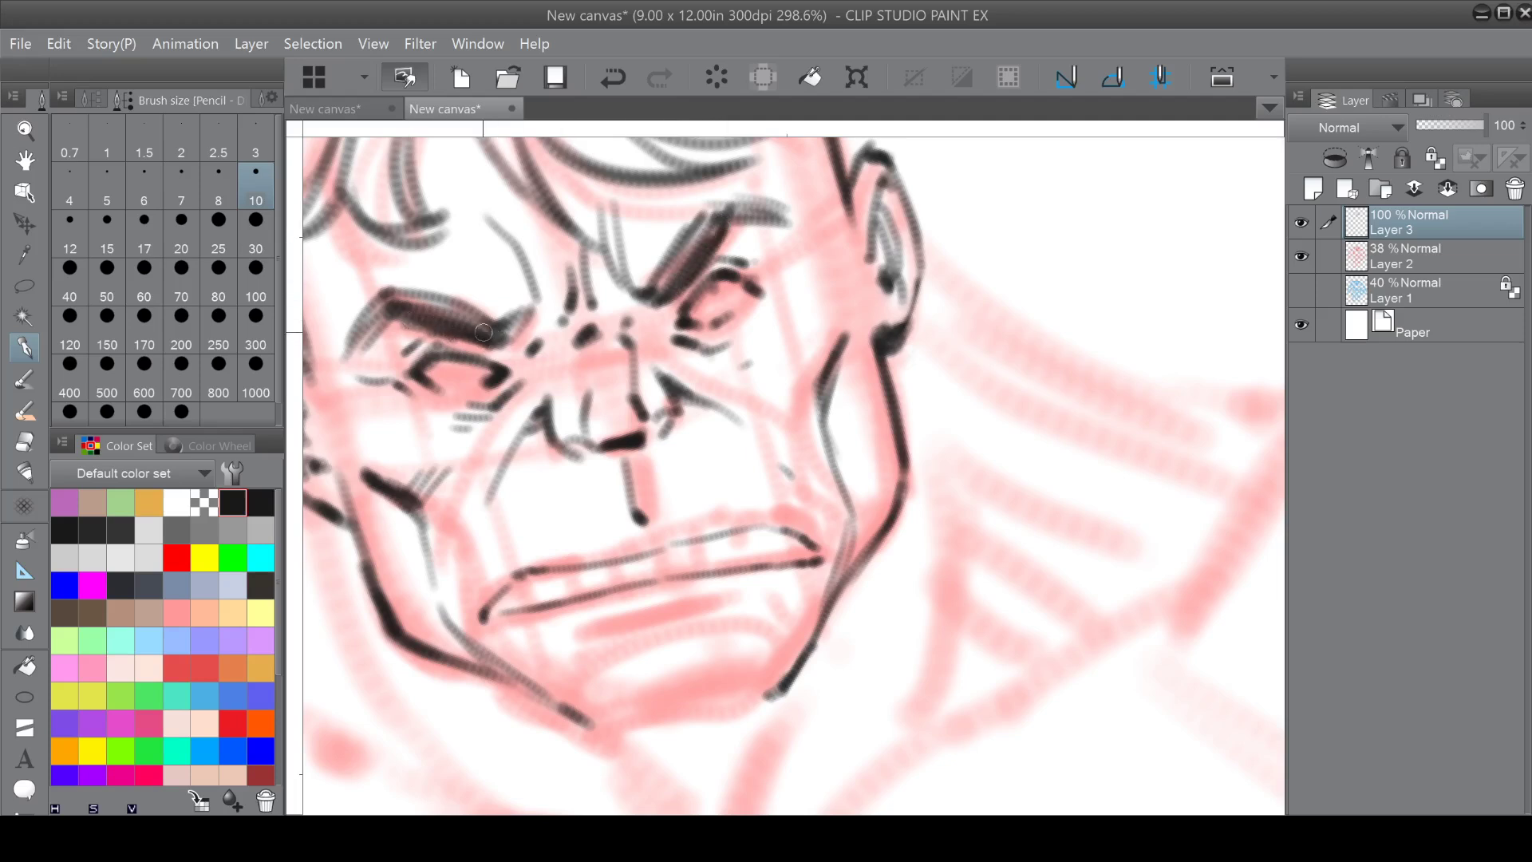
drag(642, 511, 641, 517)
drag(548, 404, 551, 429)
mouse_move(631, 343)
mouse_down()
mouse_move(624, 310)
mouse_move(630, 345)
mouse_up()
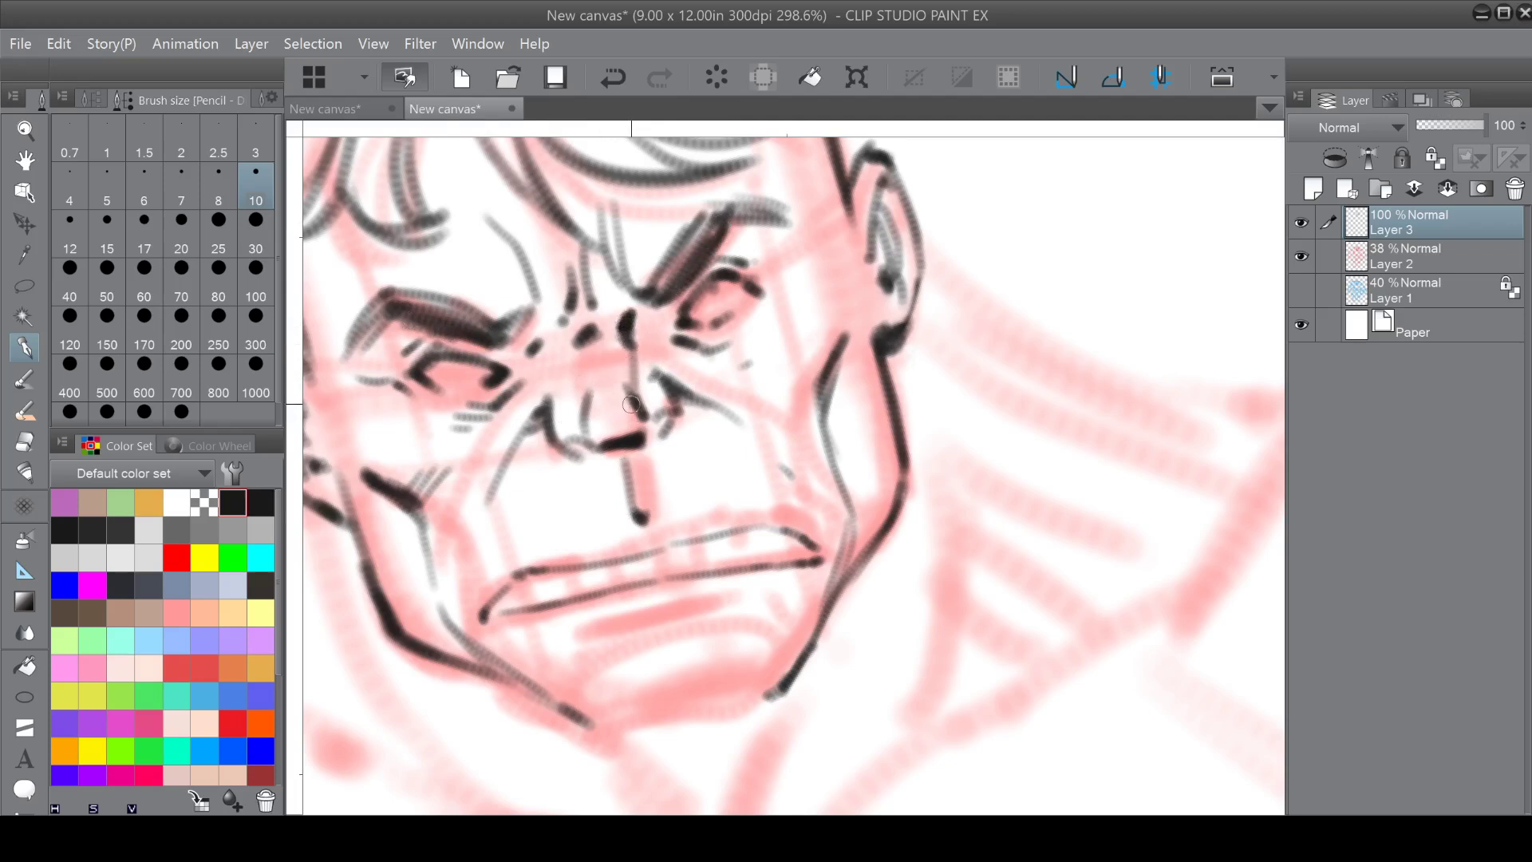
Draw the divisions between the clenched teeth and darken the mouth corners.
scroll(558, 462, down, 1)
mouse_move(476, 560)
mouse_down()
mouse_move(501, 528)
mouse_move(539, 548)
mouse_move(500, 555)
mouse_move(575, 520)
mouse_up()
mouse_move(720, 477)
mouse_down()
mouse_move(722, 498)
mouse_move(780, 503)
mouse_up()
drag(790, 479, 798, 504)
Add the crease beside the right mouth corner and hatch the right cheekbone.
drag(764, 397, 807, 454)
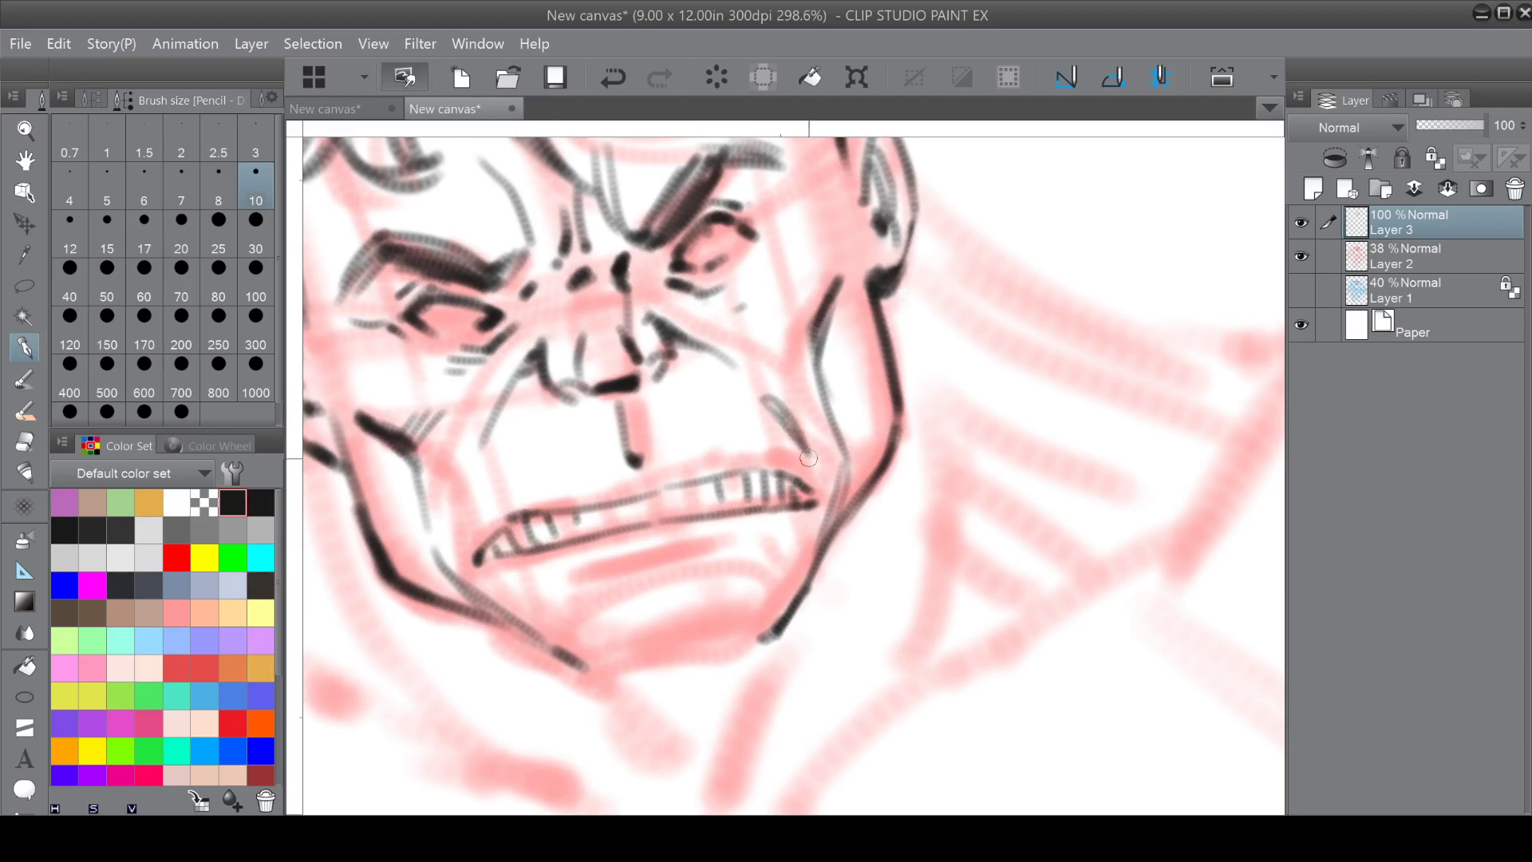
mouse_move(766, 315)
mouse_down()
mouse_move(825, 366)
mouse_move(817, 328)
mouse_up()
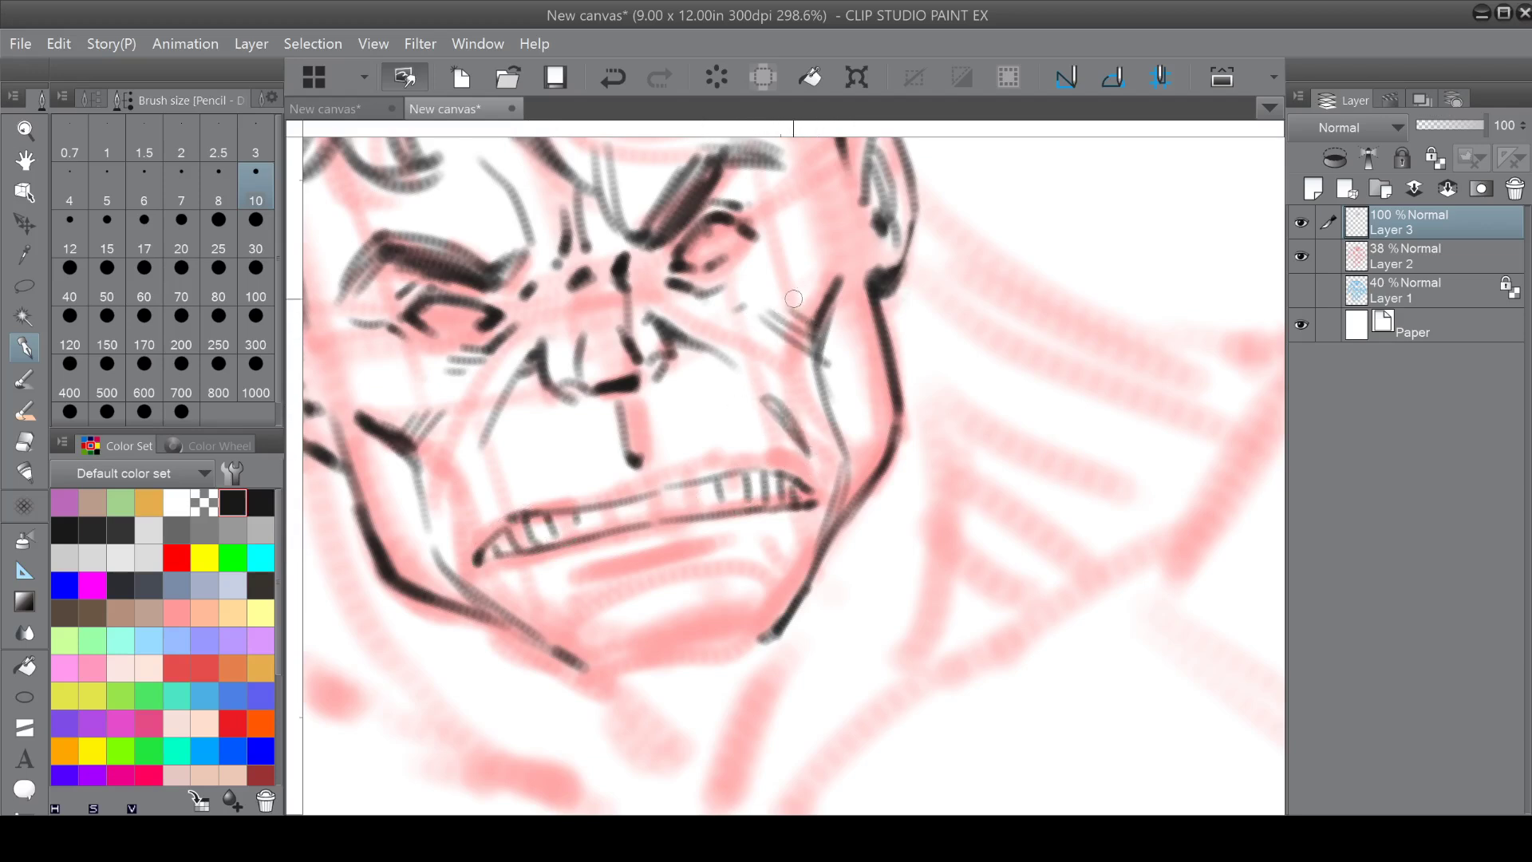
drag(833, 417, 849, 481)
Close the chin outline and draw the crease below the lower lip.
mouse_move(349, 476)
mouse_down()
mouse_move(401, 592)
mouse_move(573, 667)
mouse_up()
mouse_move(505, 569)
mouse_down()
mouse_move(473, 443)
mouse_move(454, 565)
mouse_move(447, 550)
mouse_move(558, 642)
mouse_move(631, 668)
mouse_up()
mouse_move(553, 497)
mouse_down()
mouse_move(535, 497)
mouse_move(670, 584)
mouse_move(600, 523)
mouse_up()
scroll(600, 500, down, 4)
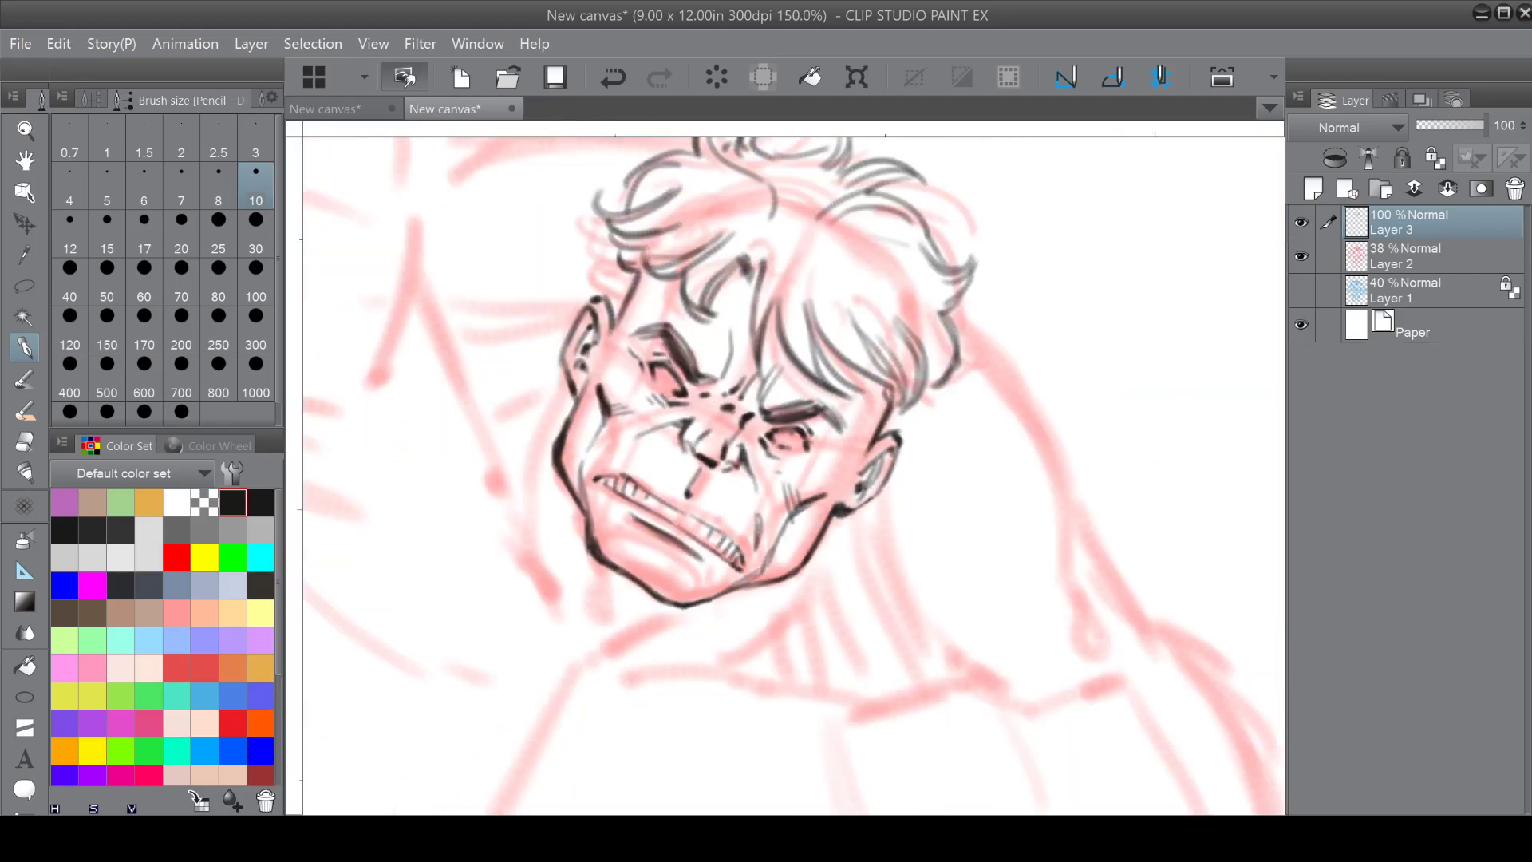
Trim the rough line edges at the left jaw and right ear with the transparent color.
click(209, 499)
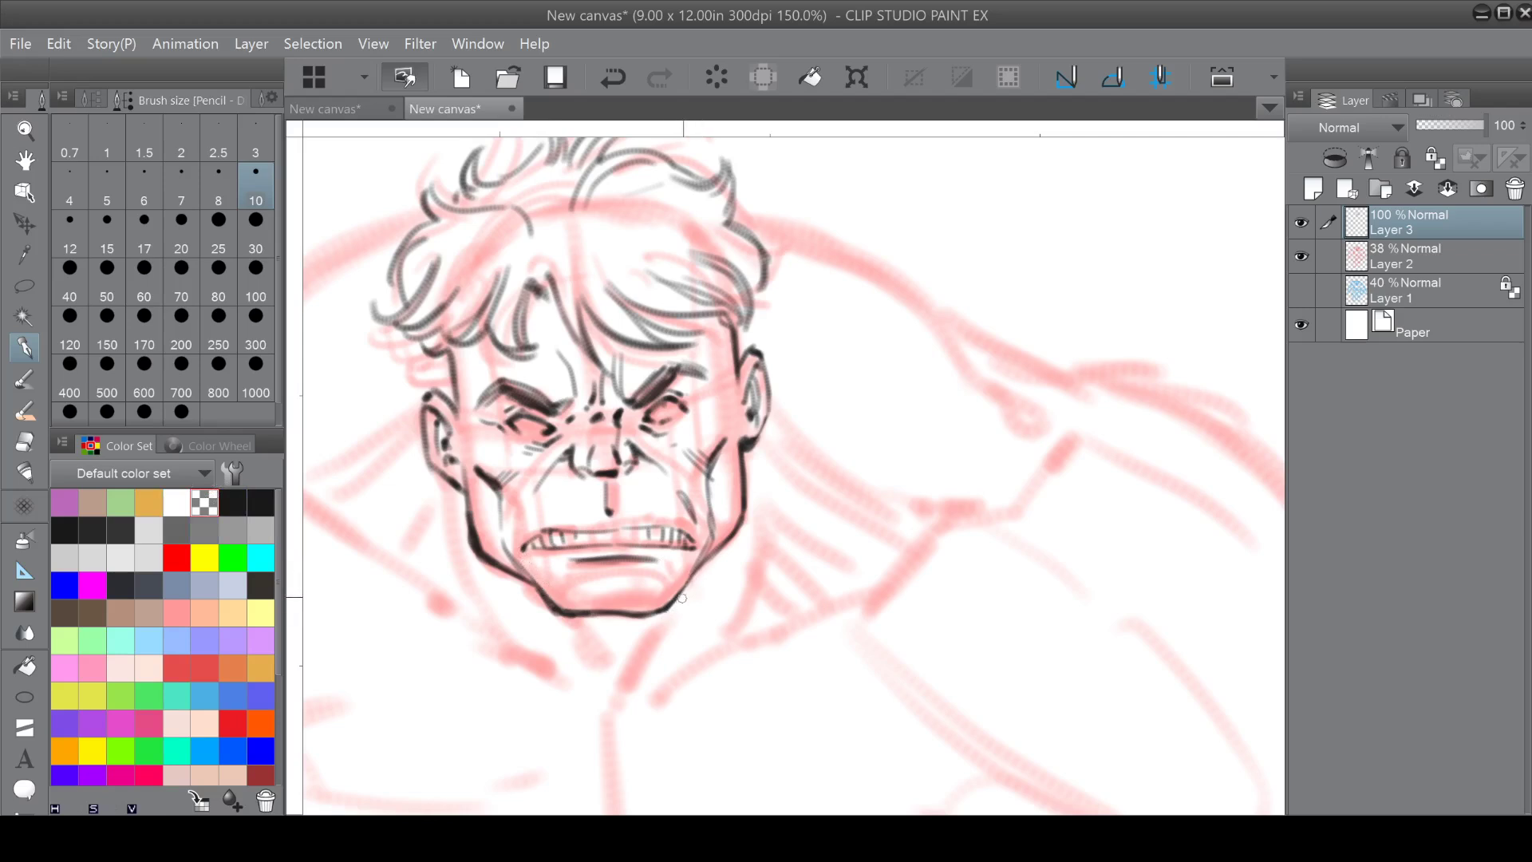
mouse_move(479, 517)
mouse_down()
mouse_move(479, 537)
mouse_move(467, 529)
mouse_up()
drag(735, 414, 746, 430)
Strengthen the jaw and ear contours on both sides of the face in black.
click(232, 501)
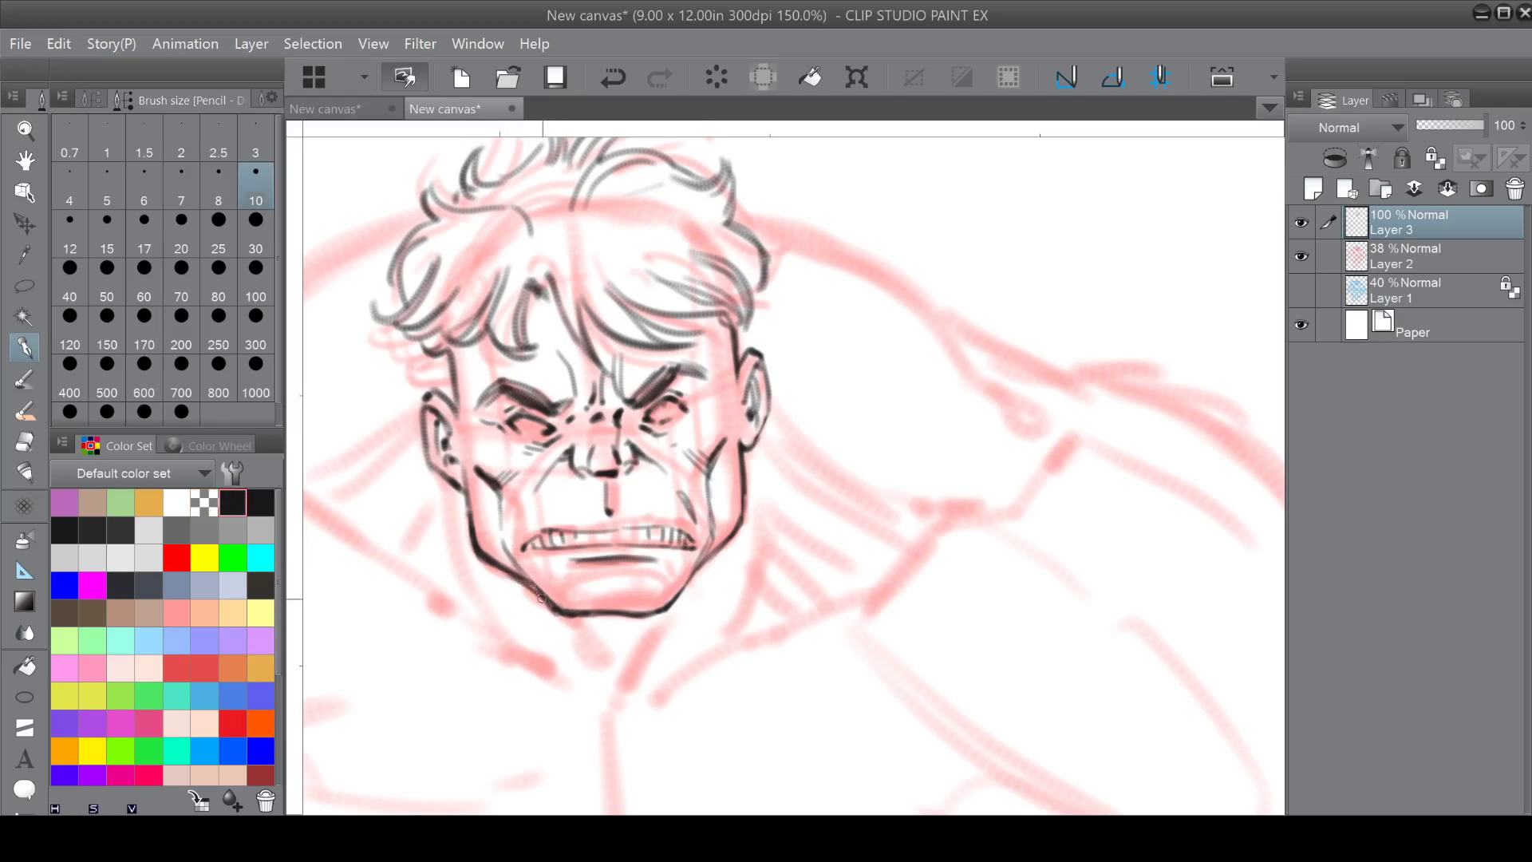
drag(669, 598, 735, 525)
drag(745, 448, 765, 408)
mouse_move(438, 388)
mouse_down()
mouse_move(455, 406)
mouse_move(426, 505)
mouse_move(457, 521)
mouse_move(504, 513)
mouse_up()
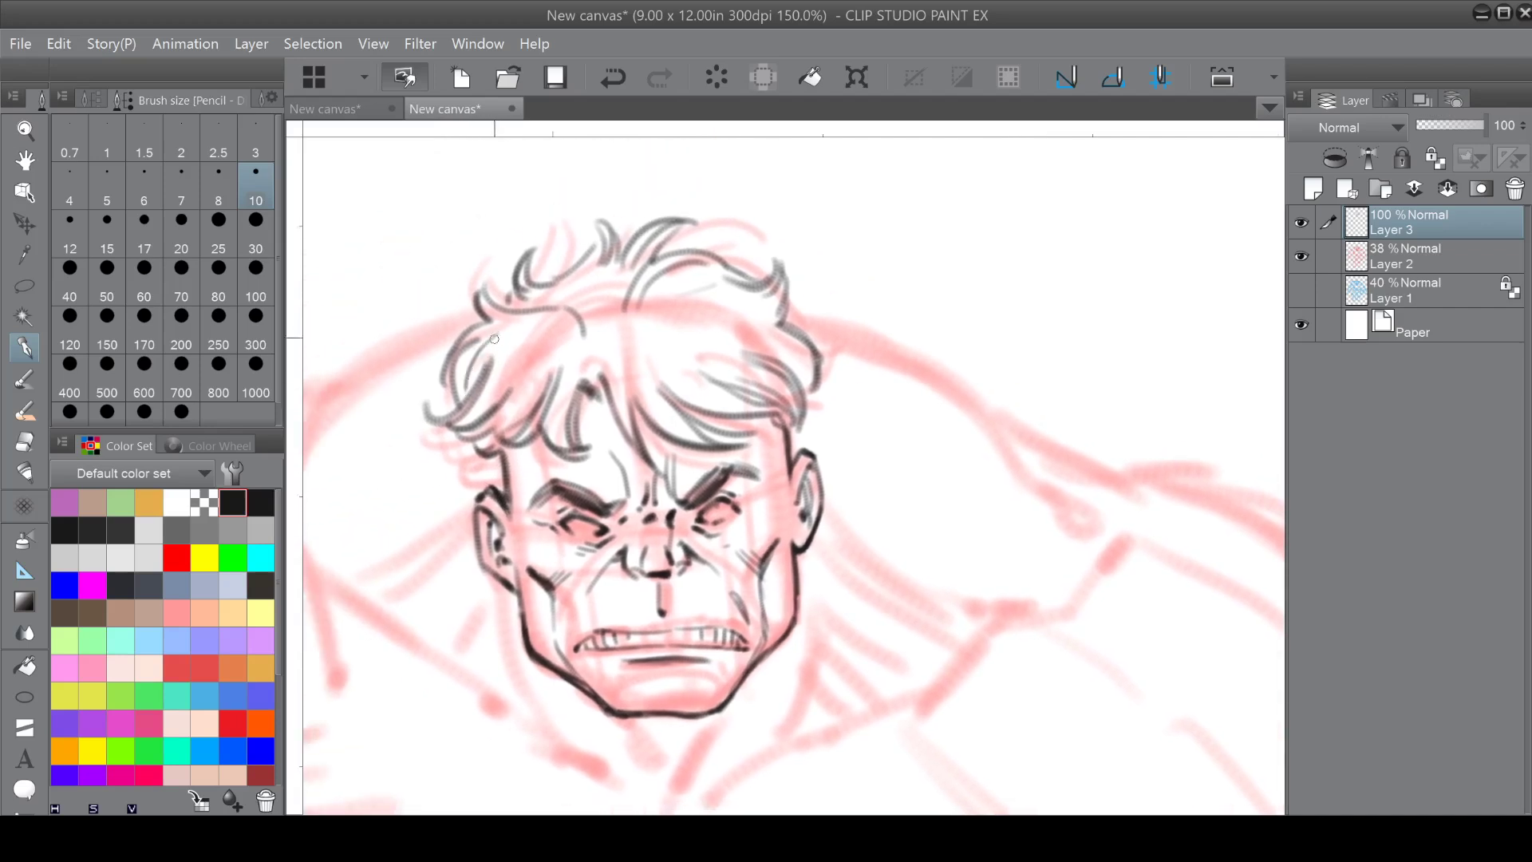
Erase the outer edge of the left hair locks with the transparent color.
click(214, 495)
mouse_move(459, 339)
mouse_down()
mouse_move(445, 368)
mouse_move(469, 323)
mouse_move(441, 390)
mouse_move(466, 327)
mouse_up()
mouse_move(450, 386)
mouse_down()
mouse_move(455, 406)
mouse_move(454, 378)
mouse_move(423, 412)
mouse_move(424, 393)
mouse_up()
mouse_move(461, 339)
mouse_down()
mouse_move(439, 391)
mouse_move(449, 356)
mouse_up()
Redraw the left hair locks in black and add strands sweeping through the fringe.
click(242, 497)
drag(614, 351, 638, 407)
drag(650, 328, 740, 392)
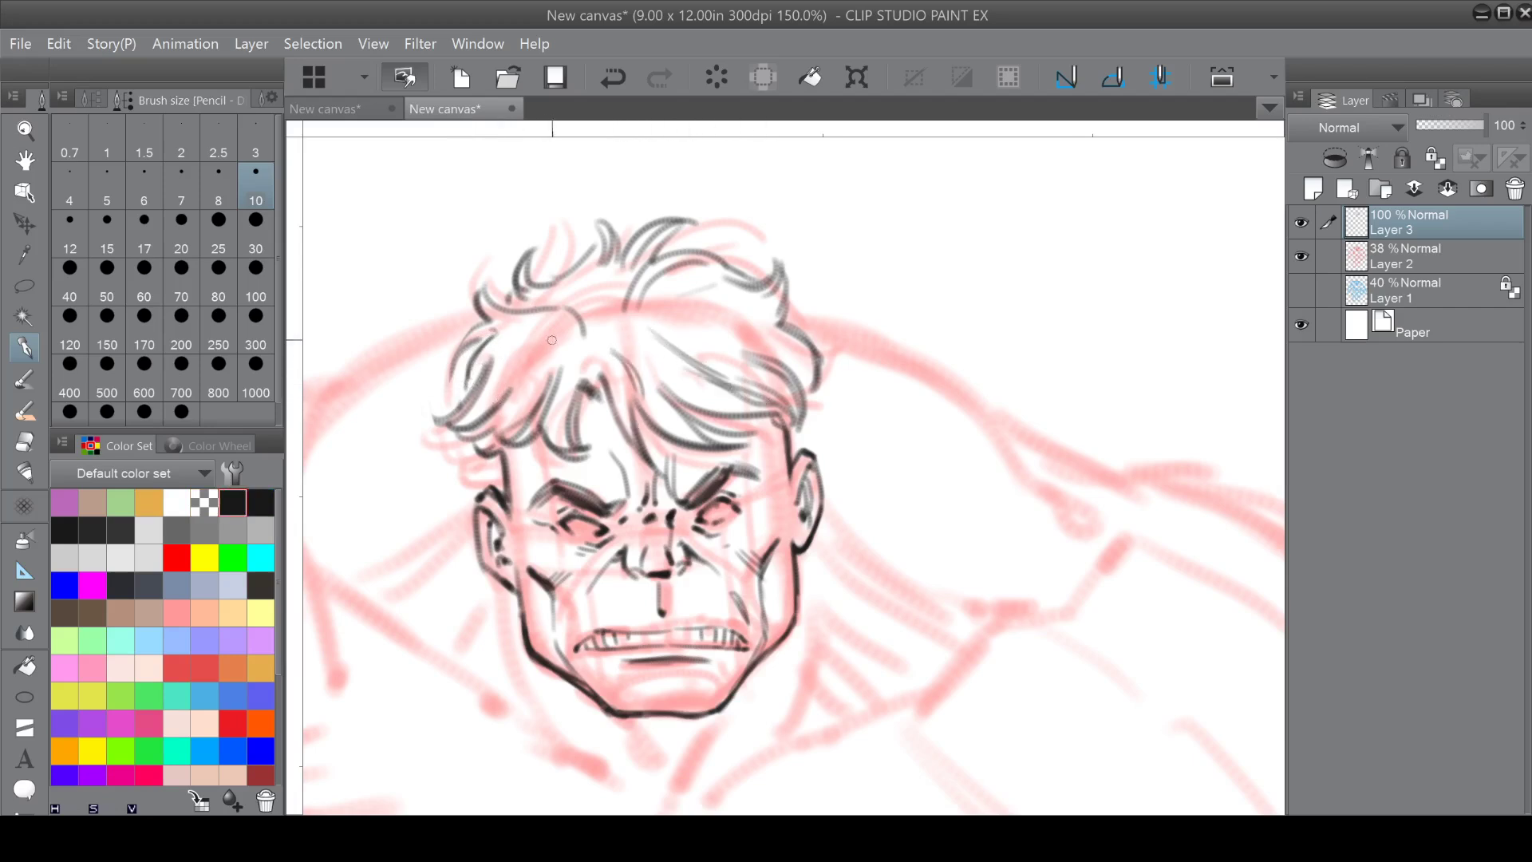
drag(536, 356, 506, 395)
drag(506, 395, 544, 346)
mouse_move(553, 342)
mouse_down()
mouse_move(574, 344)
mouse_move(552, 327)
mouse_up()
Reinforce the long strands on the right side of the hair and touch up the left ear.
mouse_move(661, 575)
mouse_down()
mouse_move(633, 616)
mouse_move(576, 533)
mouse_up()
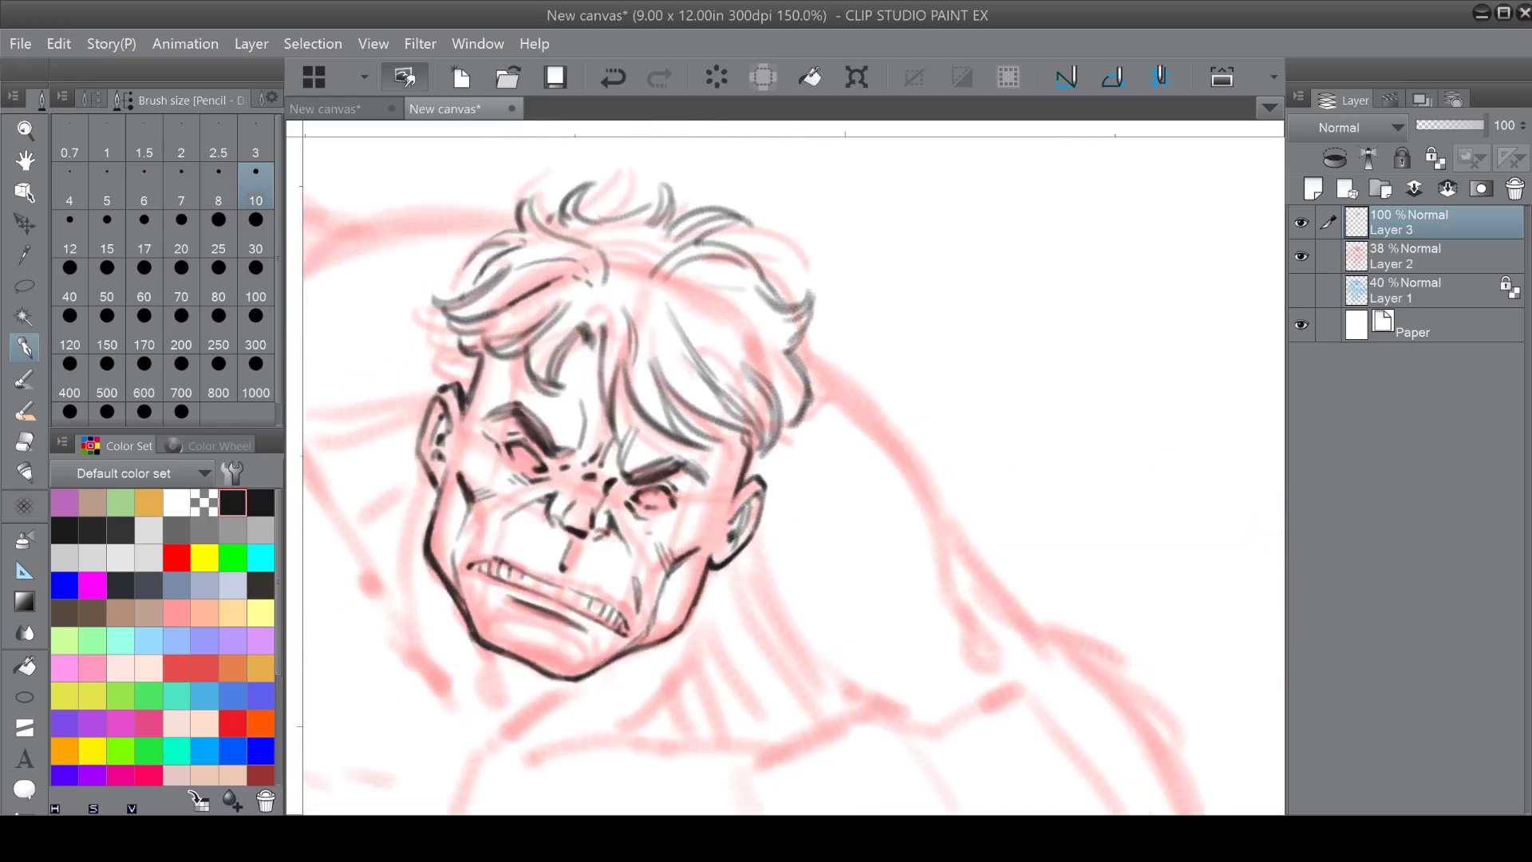
mouse_move(722, 312)
mouse_down()
mouse_move(796, 366)
mouse_move(797, 410)
mouse_up()
mouse_move(648, 328)
mouse_down()
mouse_move(693, 441)
mouse_move(814, 415)
mouse_move(760, 409)
mouse_up()
mouse_move(830, 403)
mouse_down()
mouse_move(788, 454)
mouse_move(816, 475)
mouse_move(835, 467)
mouse_move(831, 493)
mouse_up()
drag(532, 604, 540, 608)
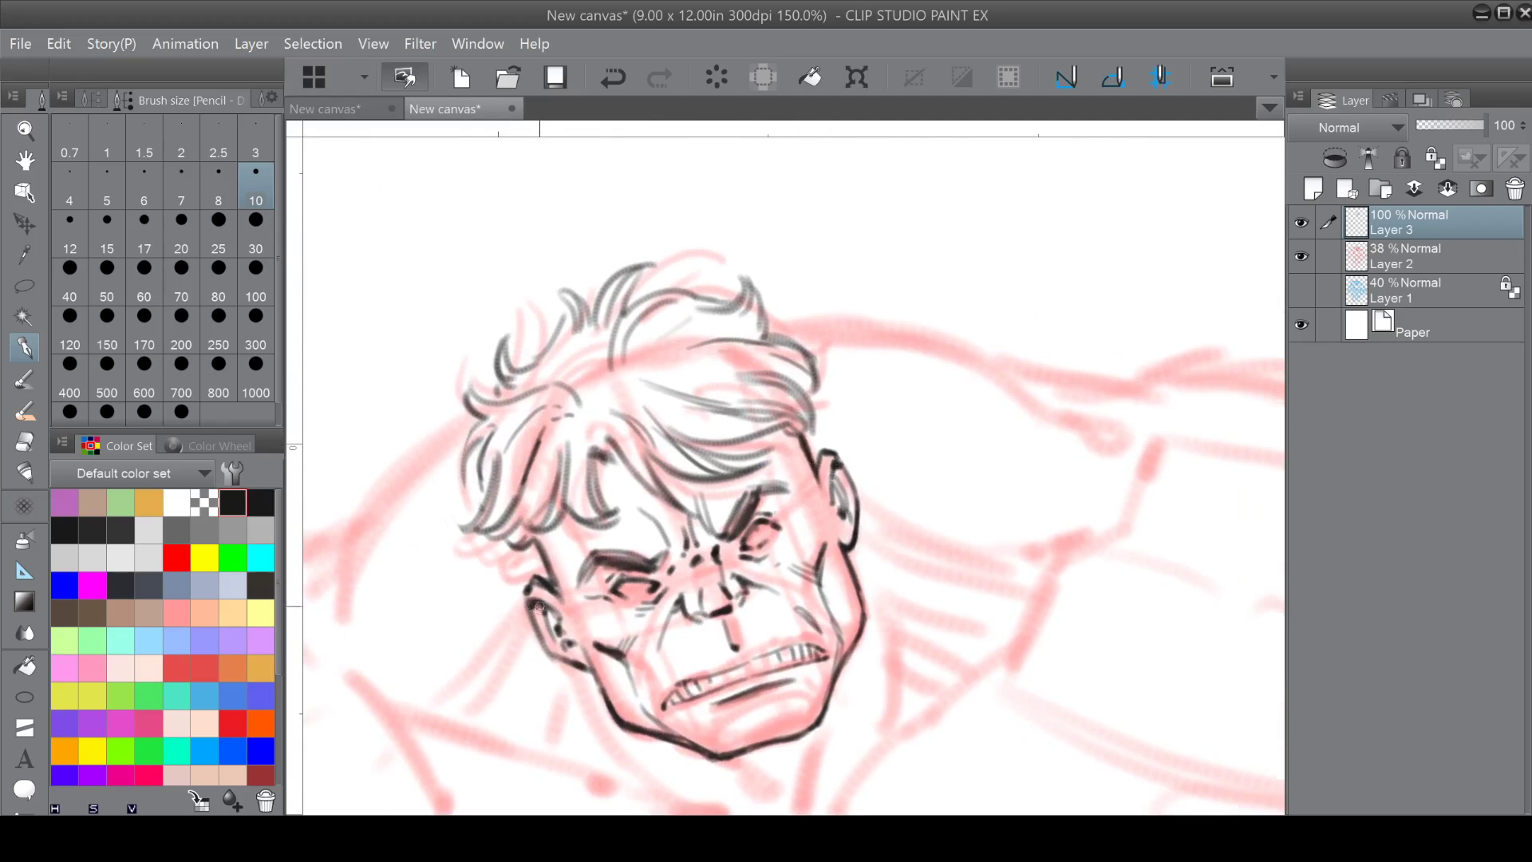
Add short black strands to the upper-left hair locks and at the parting on the crown.
drag(508, 356, 530, 372)
drag(510, 368, 539, 361)
drag(560, 294, 564, 337)
mouse_move(559, 292)
mouse_down()
mouse_move(593, 328)
mouse_move(594, 377)
mouse_up()
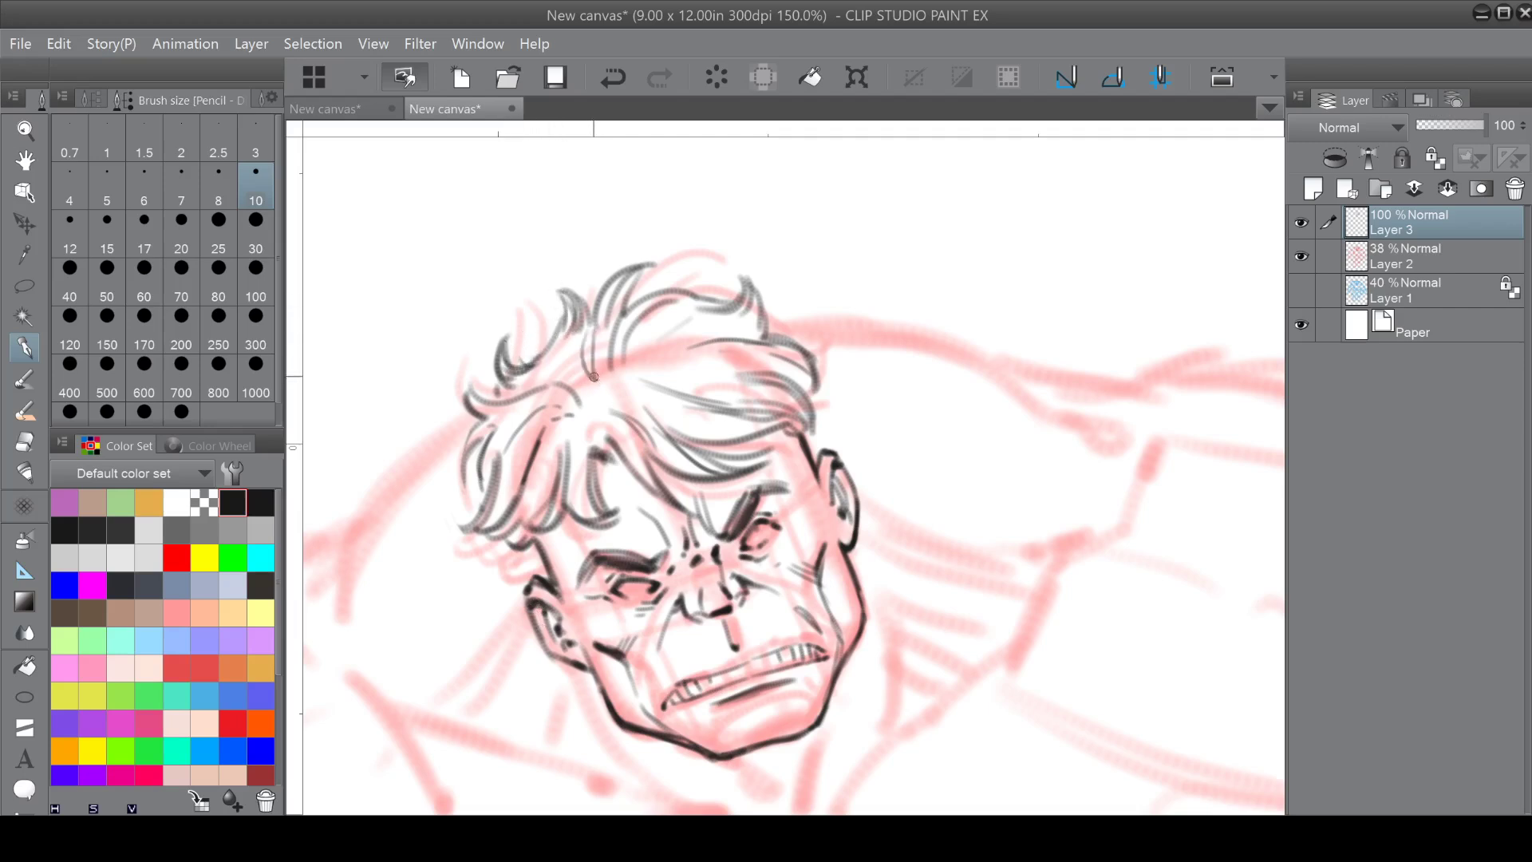
scroll(593, 376, down, 2)
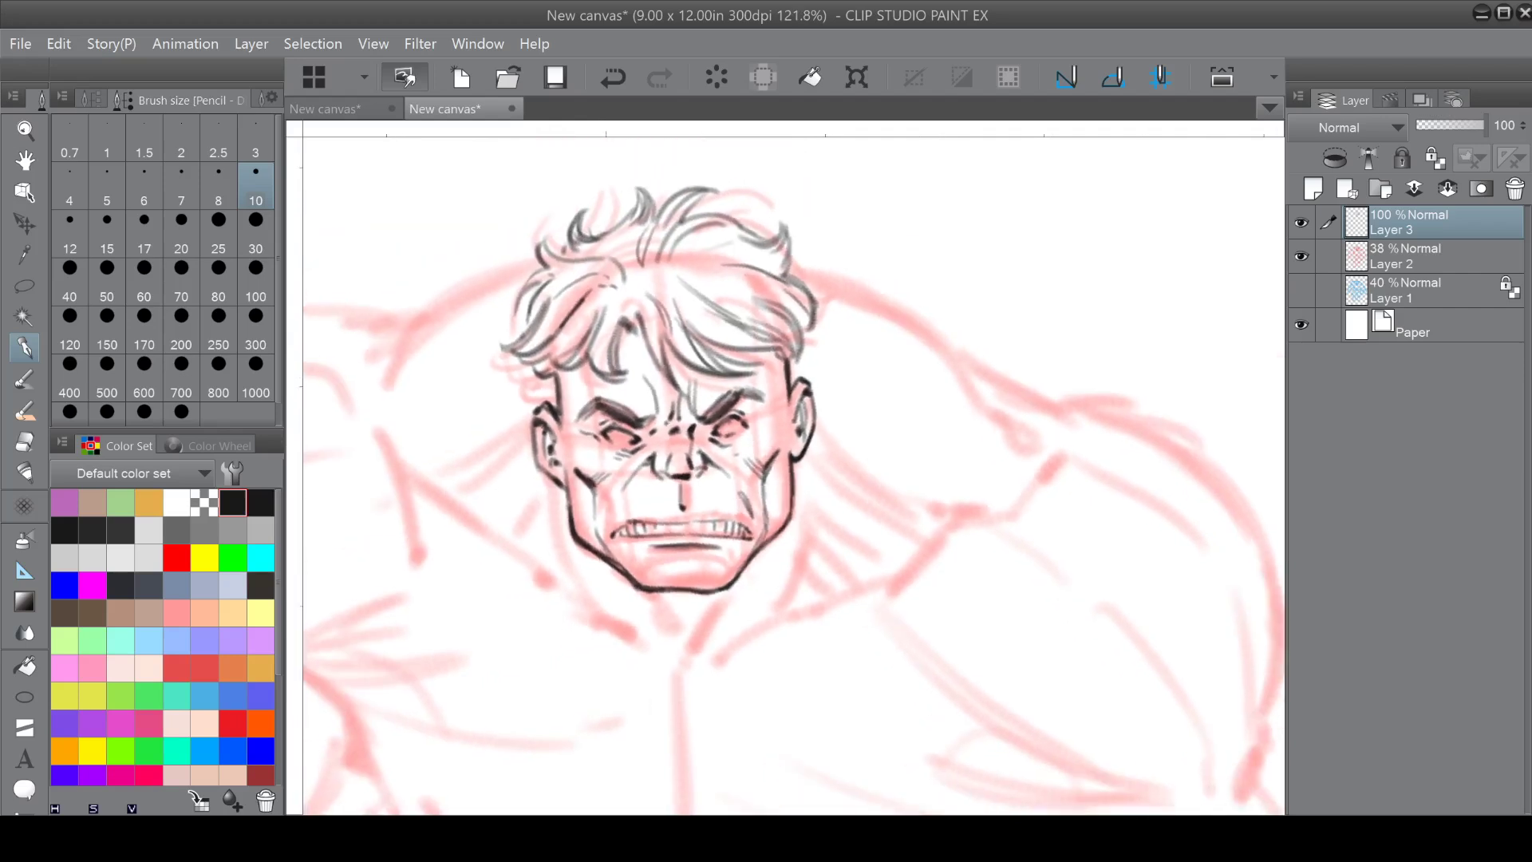
Clean up the inside of the left eye with the transparent color and refine the right eye's outline in black.
scroll(825, 518, up, 4)
click(205, 501)
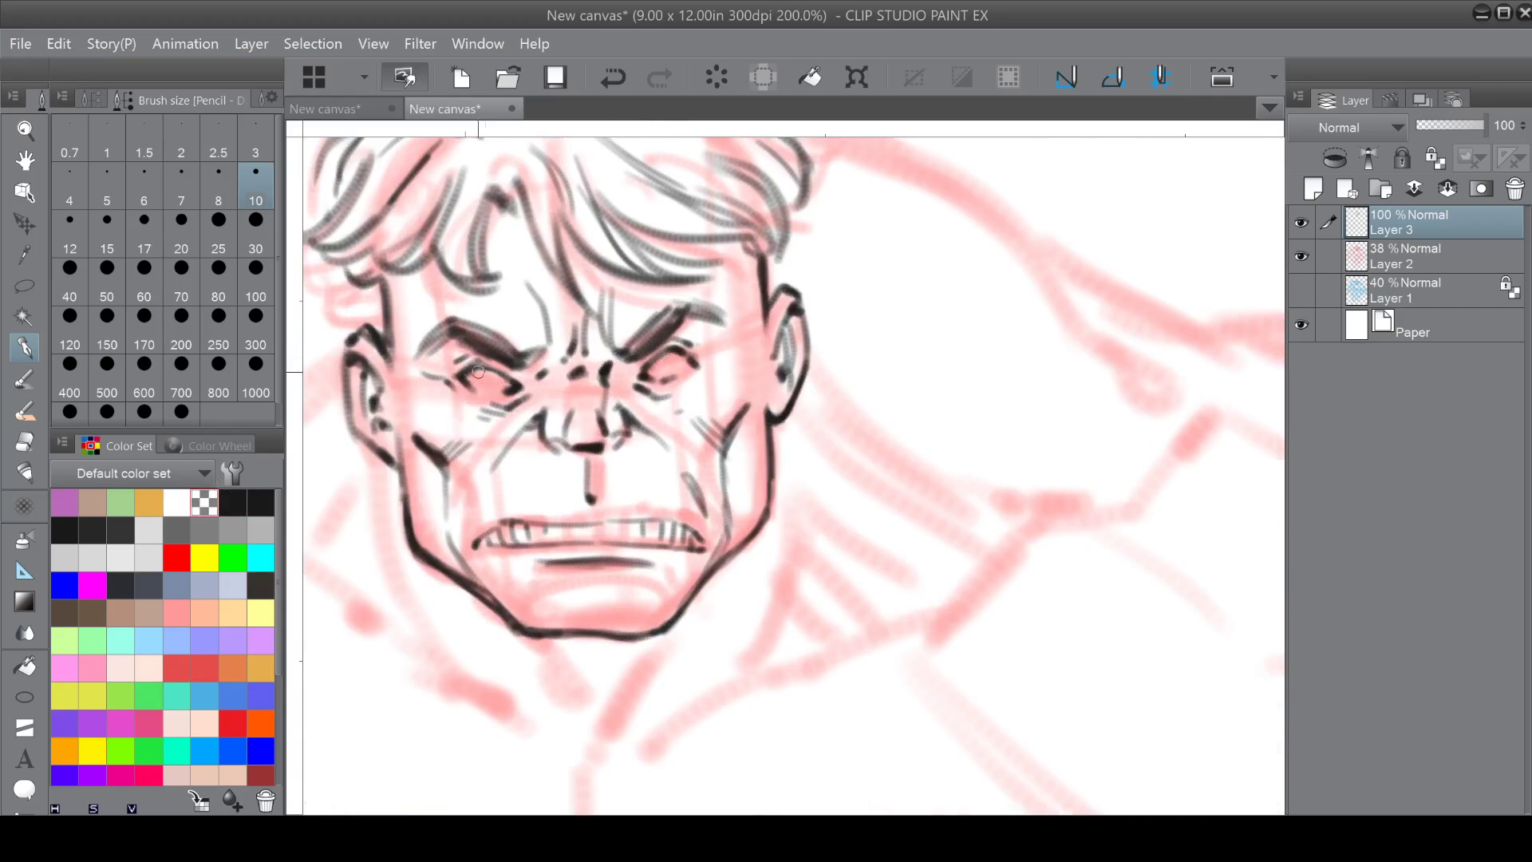
drag(472, 376, 503, 383)
key(c)
mouse_move(706, 358)
mouse_down()
mouse_move(646, 361)
mouse_move(675, 349)
mouse_up()
scroll(656, 354, up, 2)
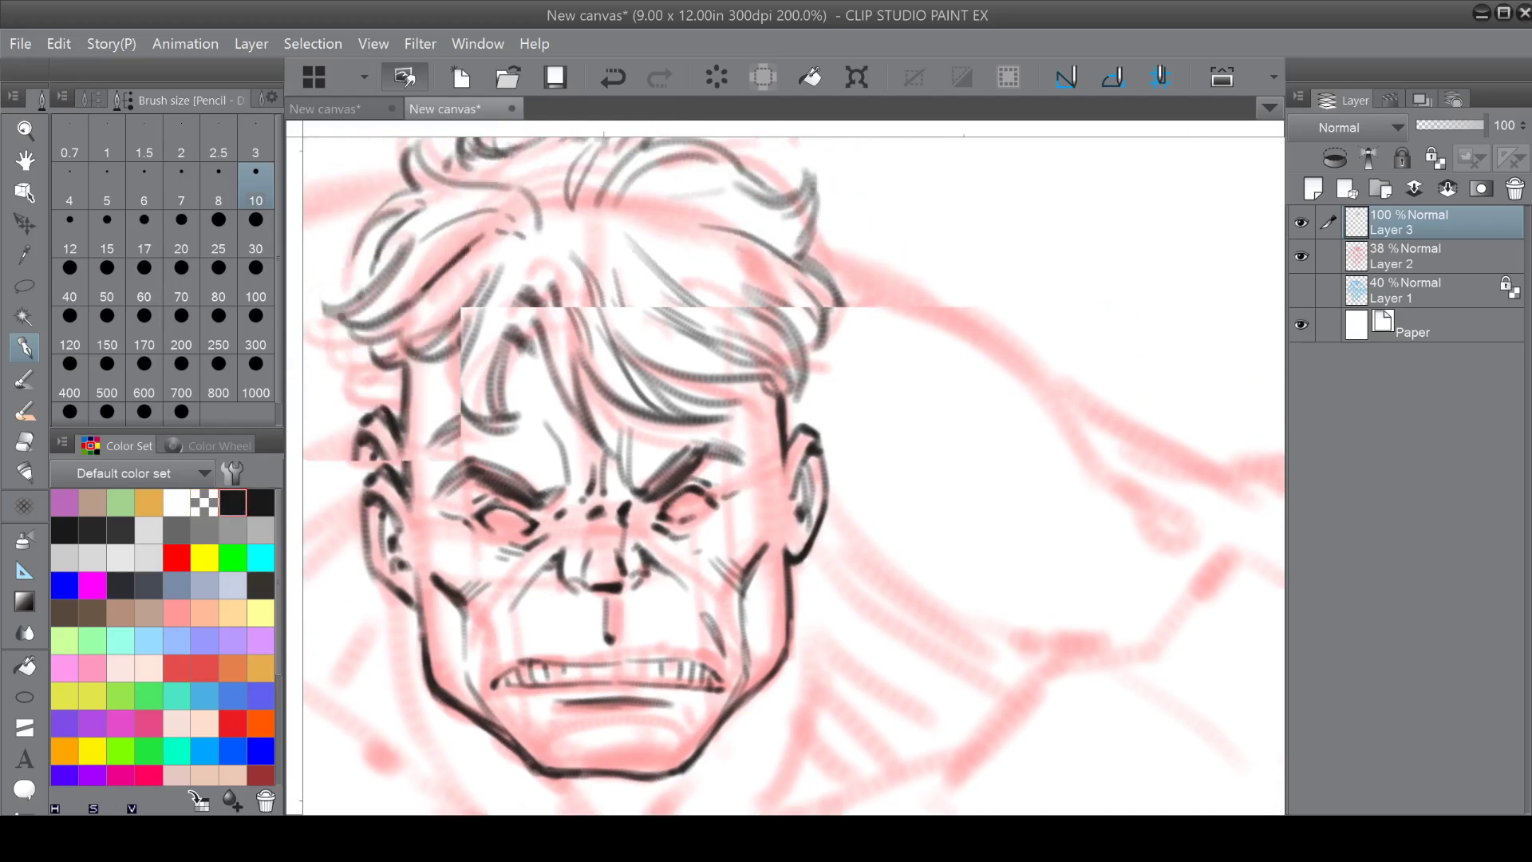
Select Layer 2 together with Layer 3 and flip both layers horizontally.
scroll(657, 353, down, 4)
scroll(750, 478, down, 1)
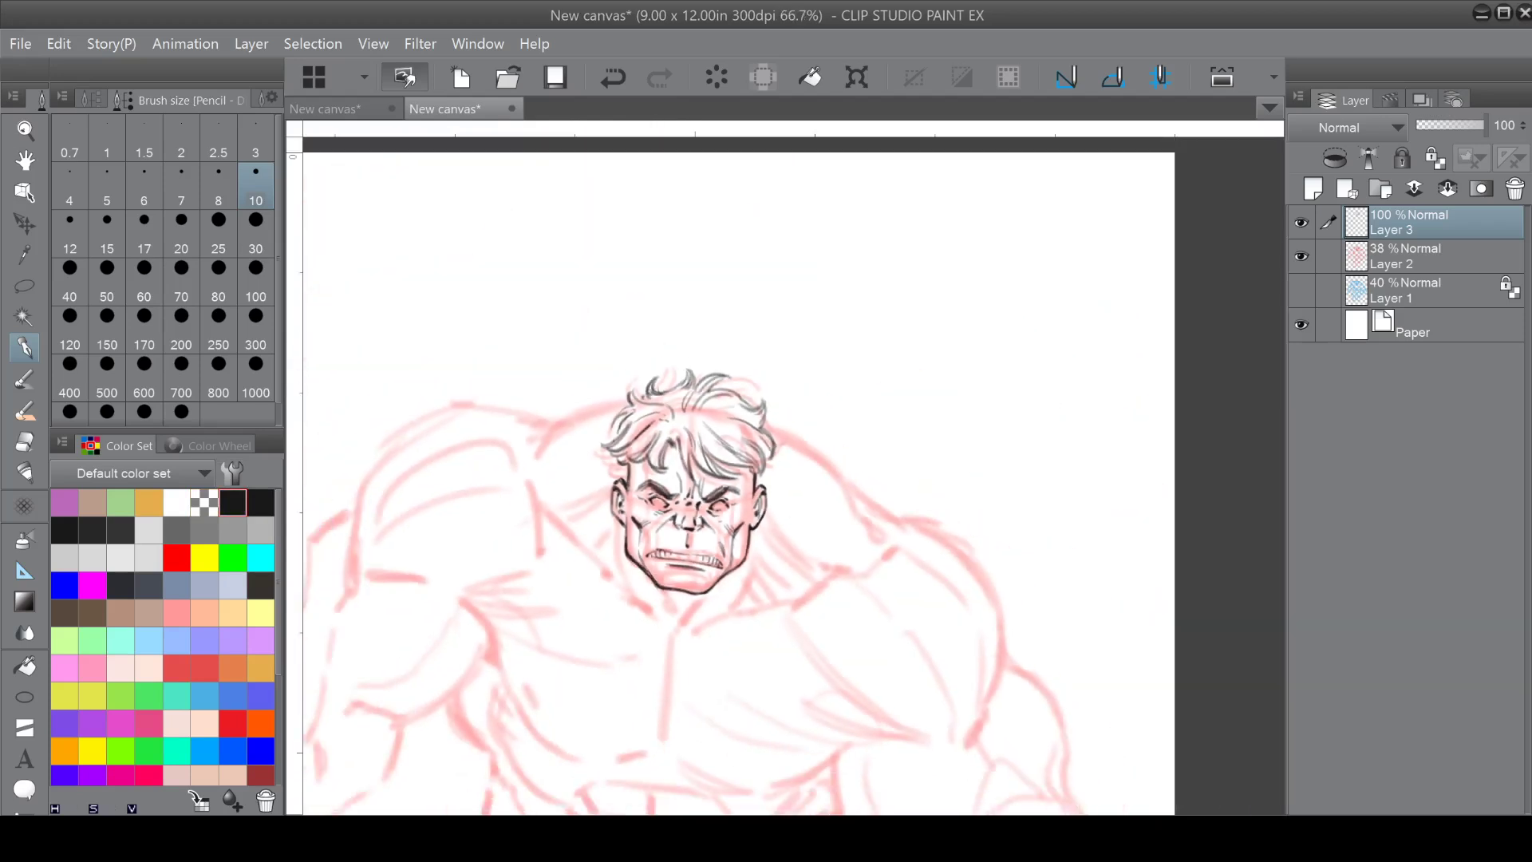
click(1325, 251)
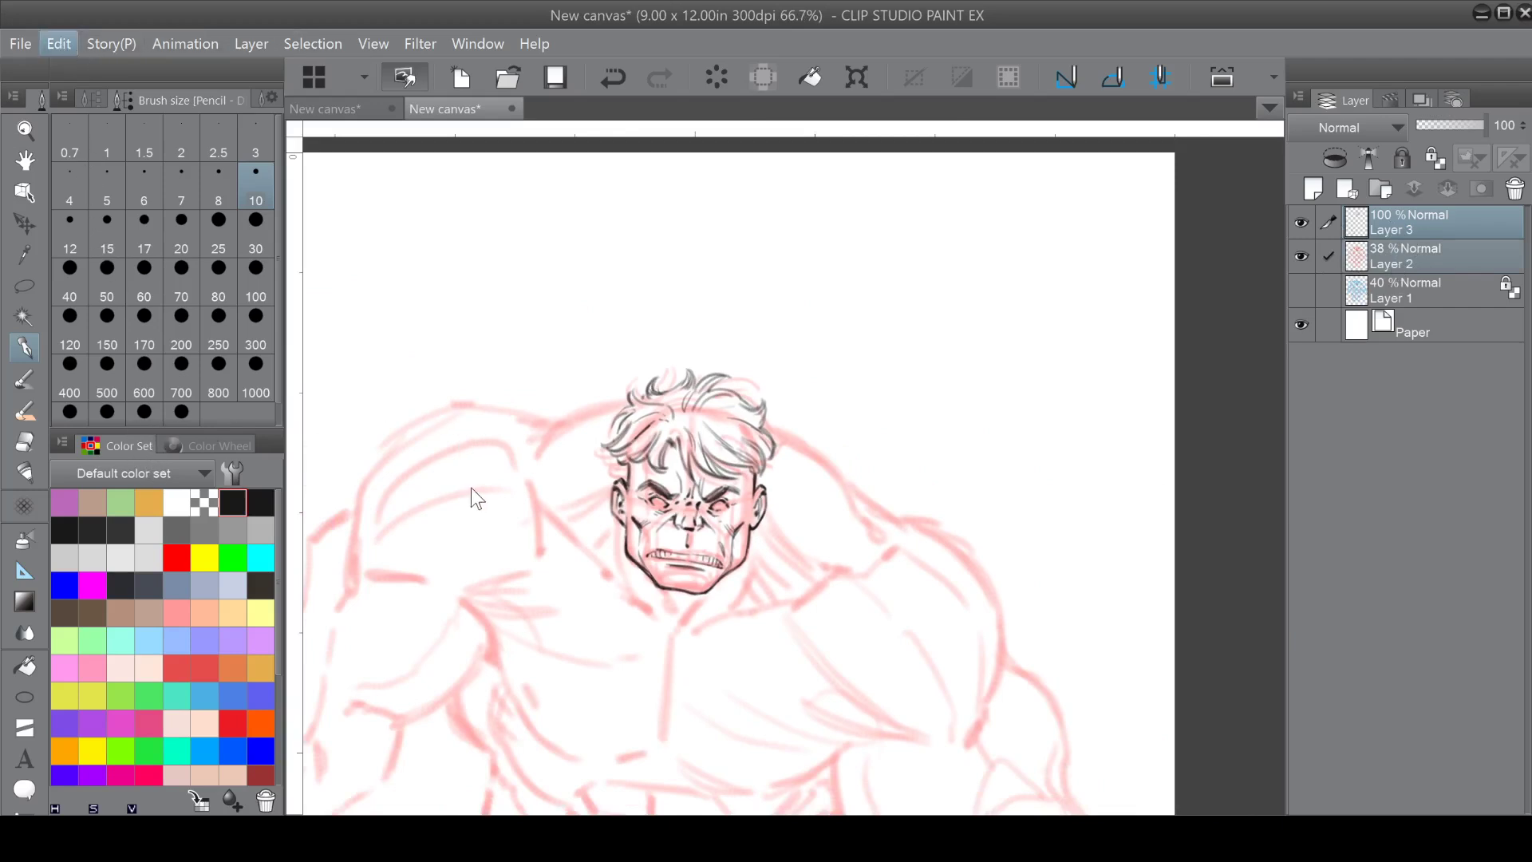
key(ctrl+t)
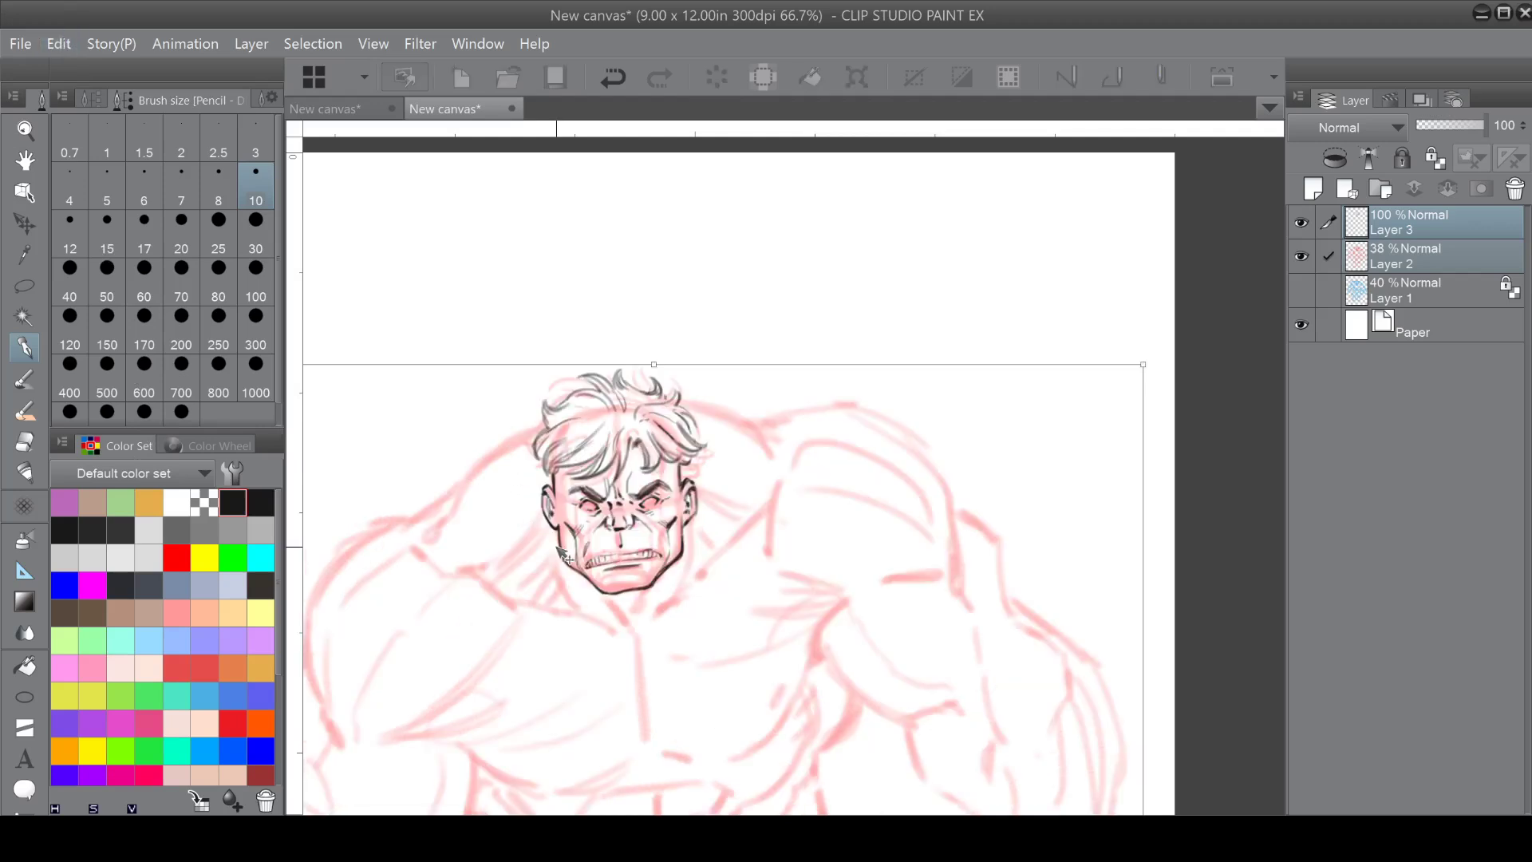
key(Return)
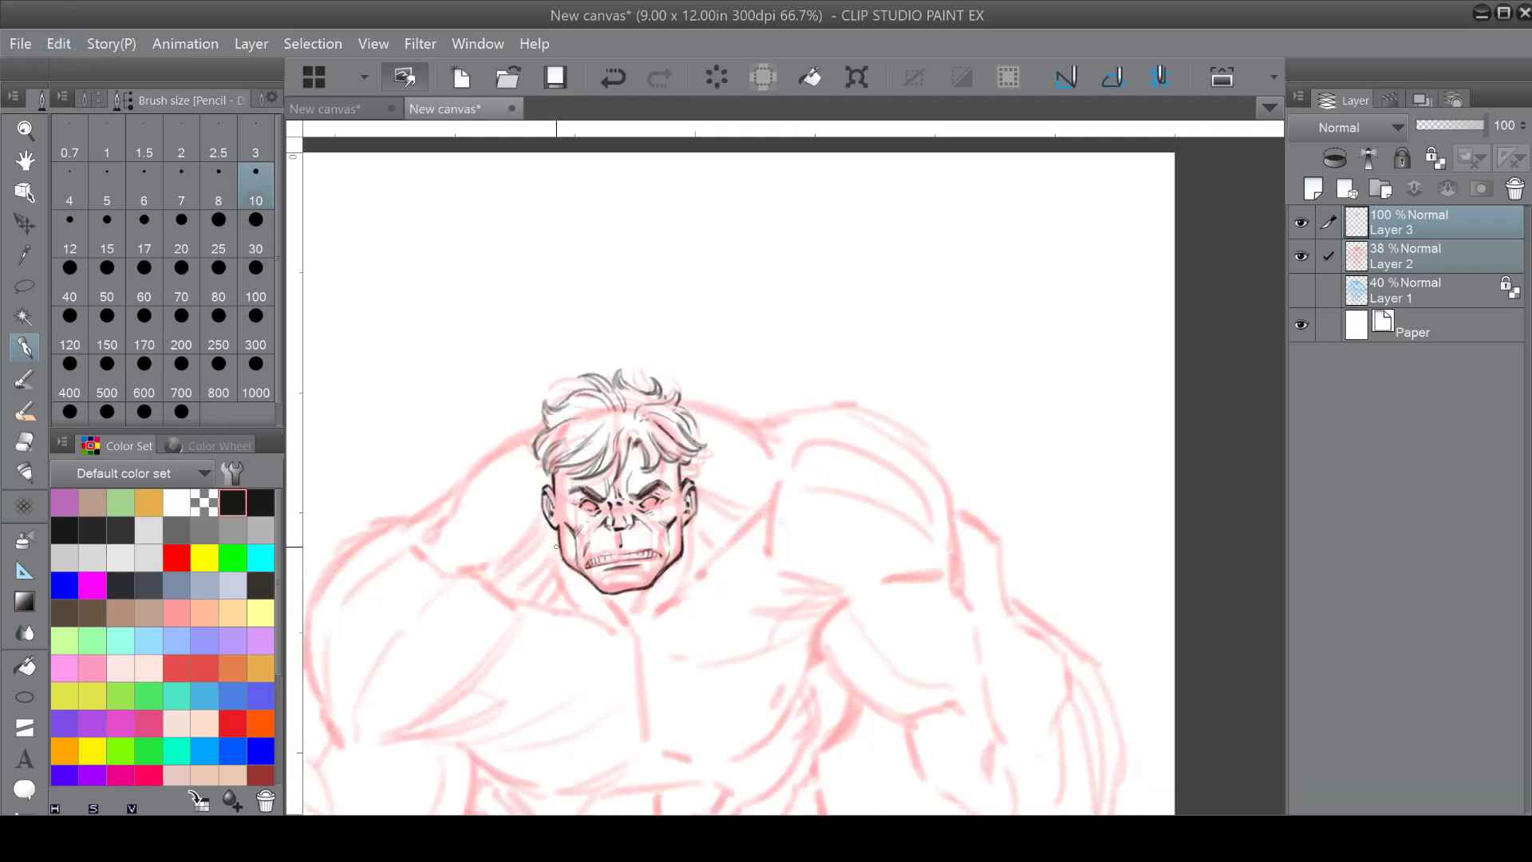
Thicken the jaw and chin contour of the mirrored face in black.
scroll(664, 524, up, 4)
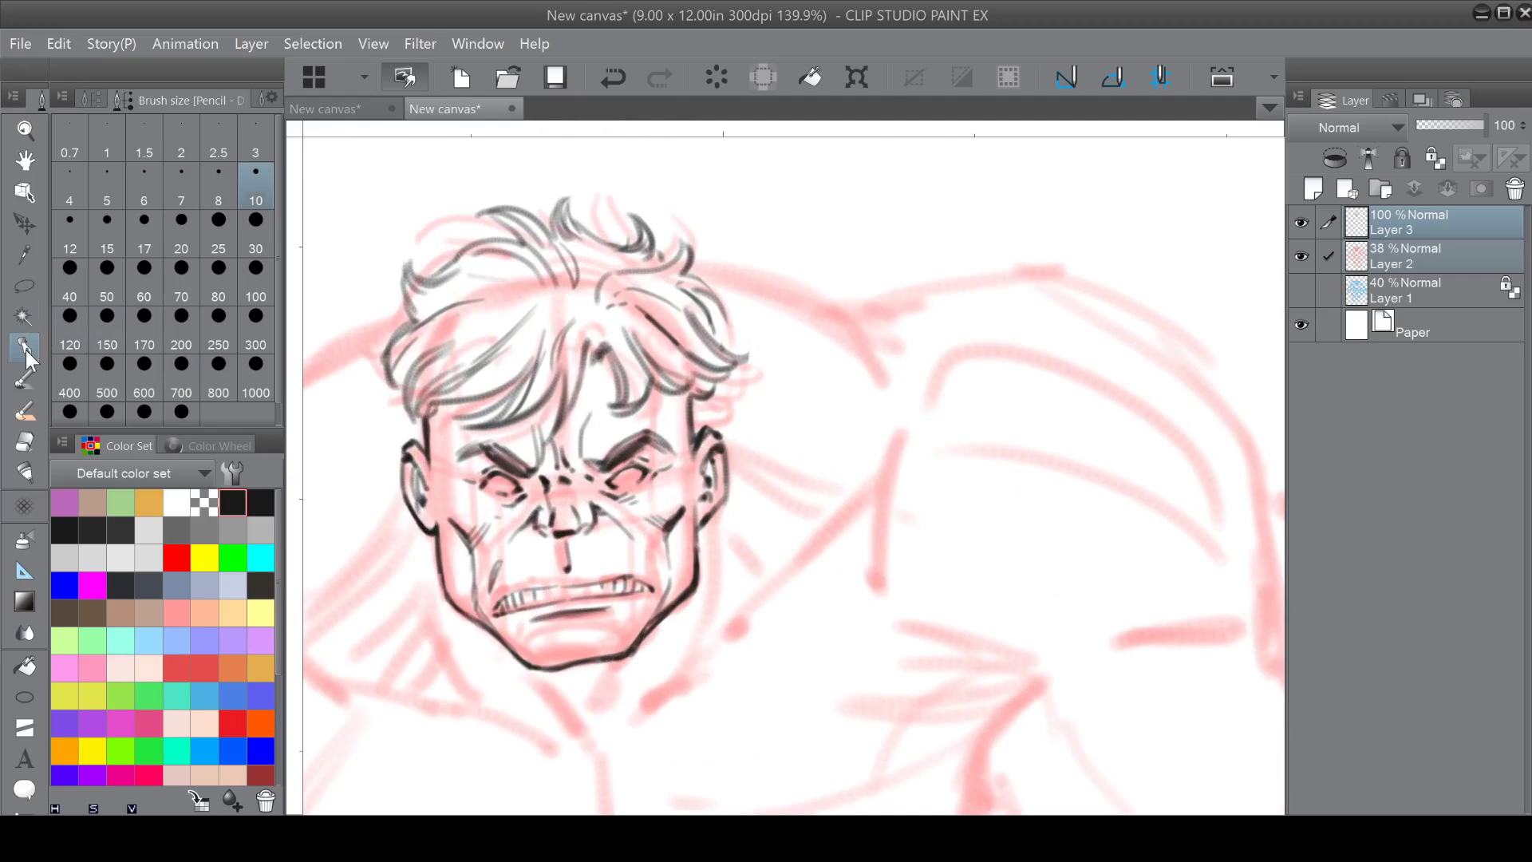
mouse_move(433, 549)
mouse_down()
mouse_move(443, 597)
mouse_move(510, 651)
mouse_move(636, 656)
mouse_up()
drag(492, 616, 506, 654)
mouse_move(631, 662)
mouse_down()
mouse_move(657, 619)
mouse_move(634, 648)
mouse_up()
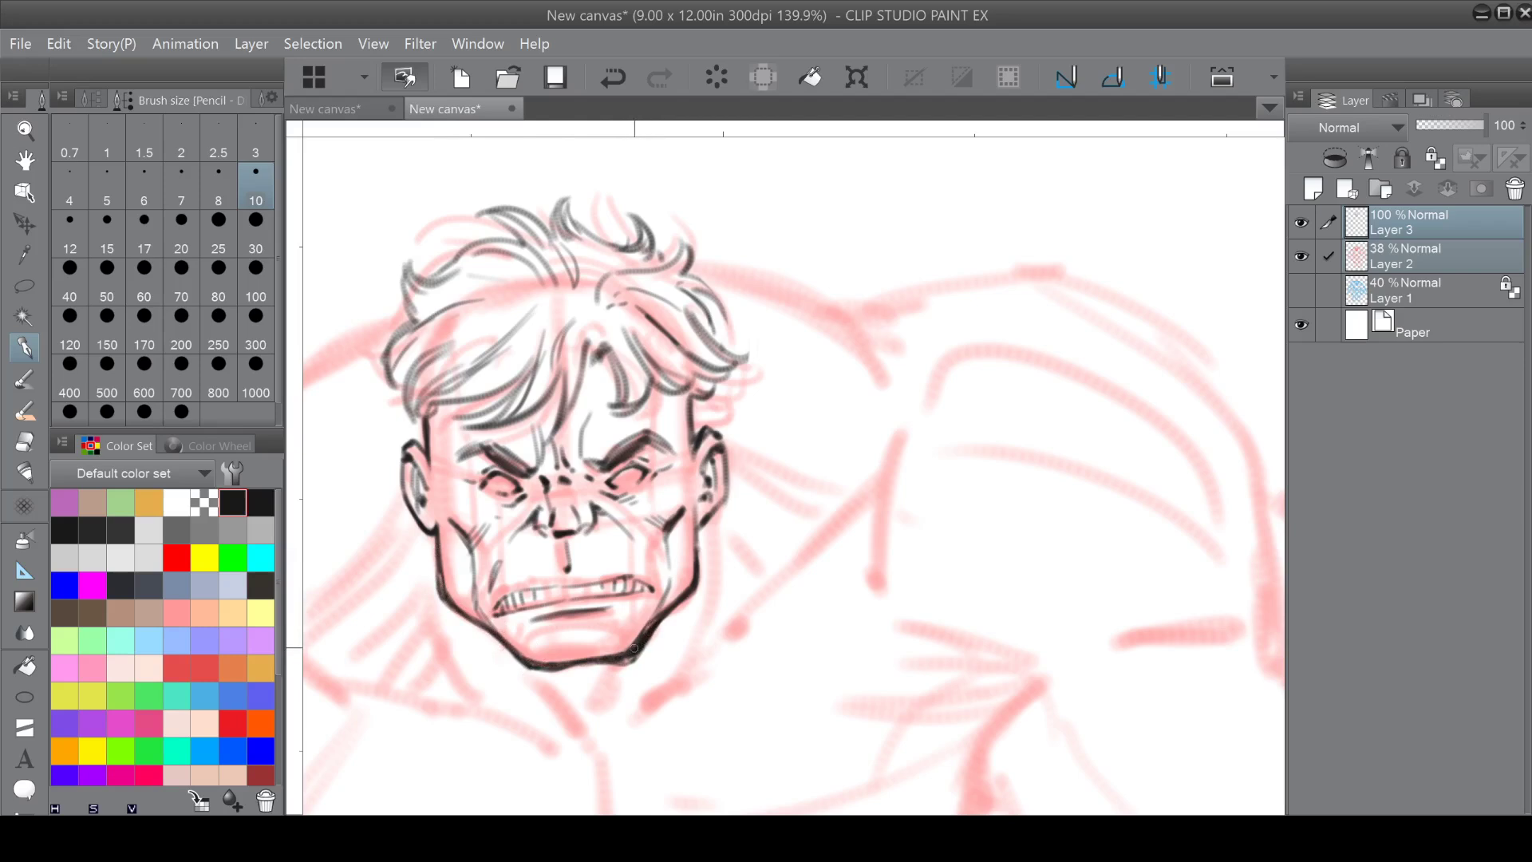
Trim the jaw and chin contour, the cheek line and the ear edge with the transparent color.
click(203, 501)
mouse_move(444, 569)
mouse_down()
mouse_move(453, 602)
mouse_move(528, 657)
mouse_move(637, 659)
mouse_up()
drag(481, 575, 480, 598)
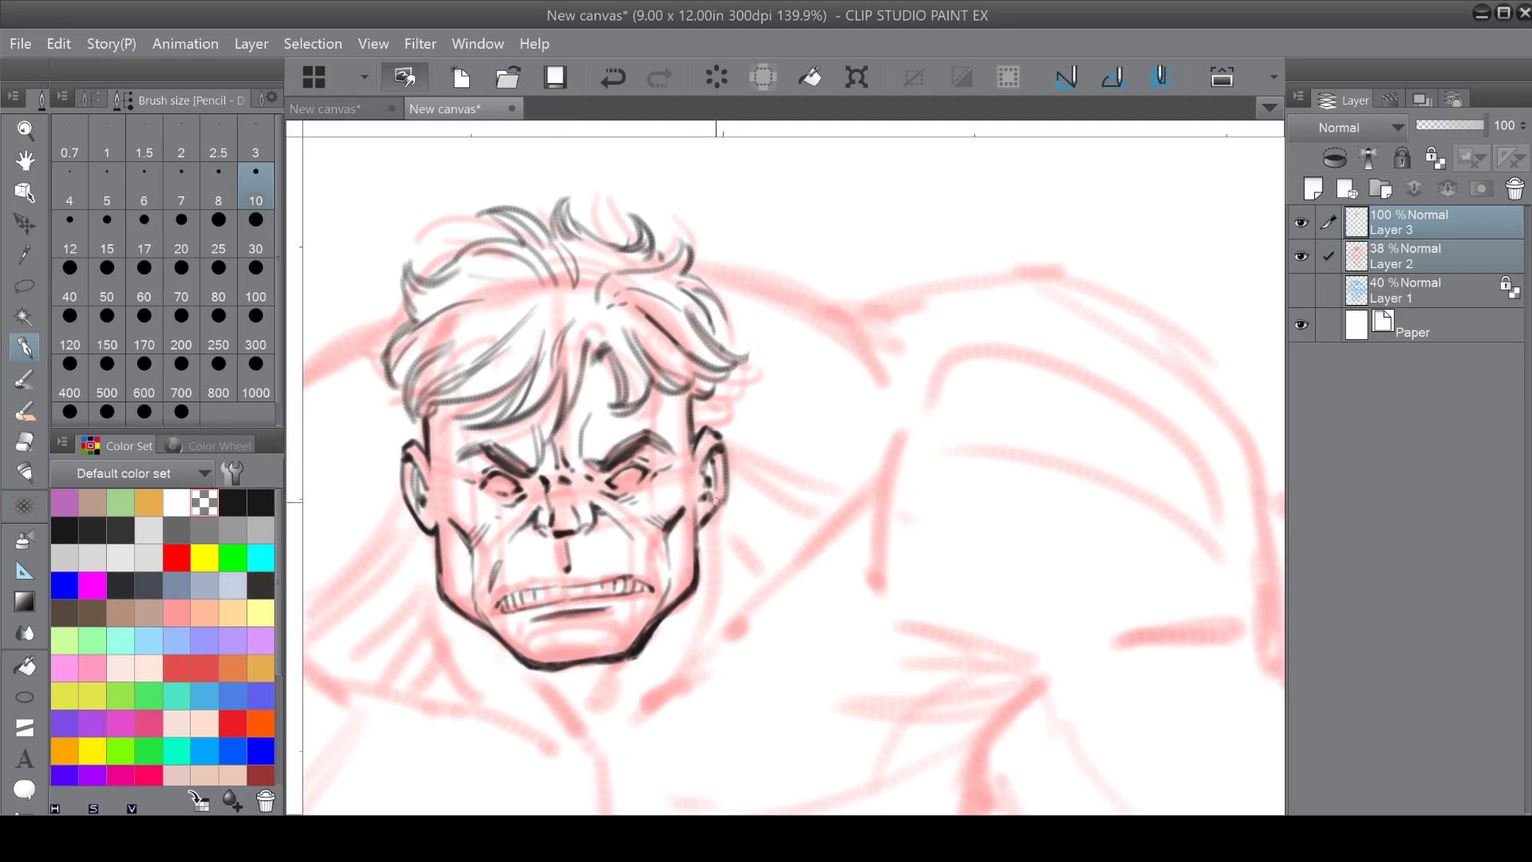
drag(708, 502, 717, 513)
mouse_move(635, 634)
mouse_down()
mouse_move(575, 565)
mouse_move(455, 482)
mouse_up()
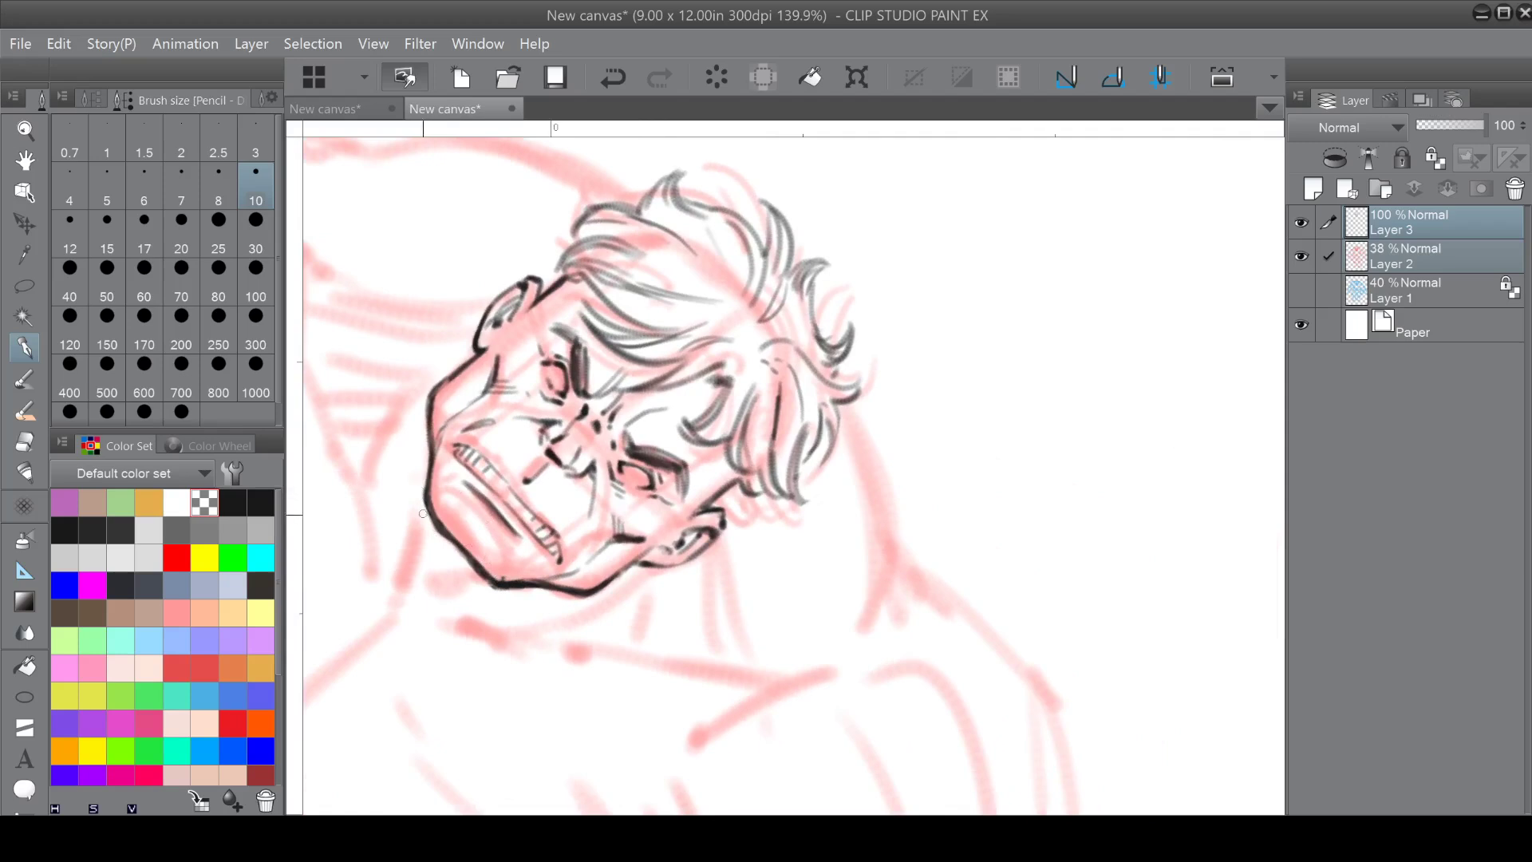
mouse_move(510, 574)
mouse_down()
mouse_move(586, 655)
mouse_move(606, 651)
mouse_move(523, 662)
mouse_move(527, 650)
mouse_move(557, 695)
mouse_up()
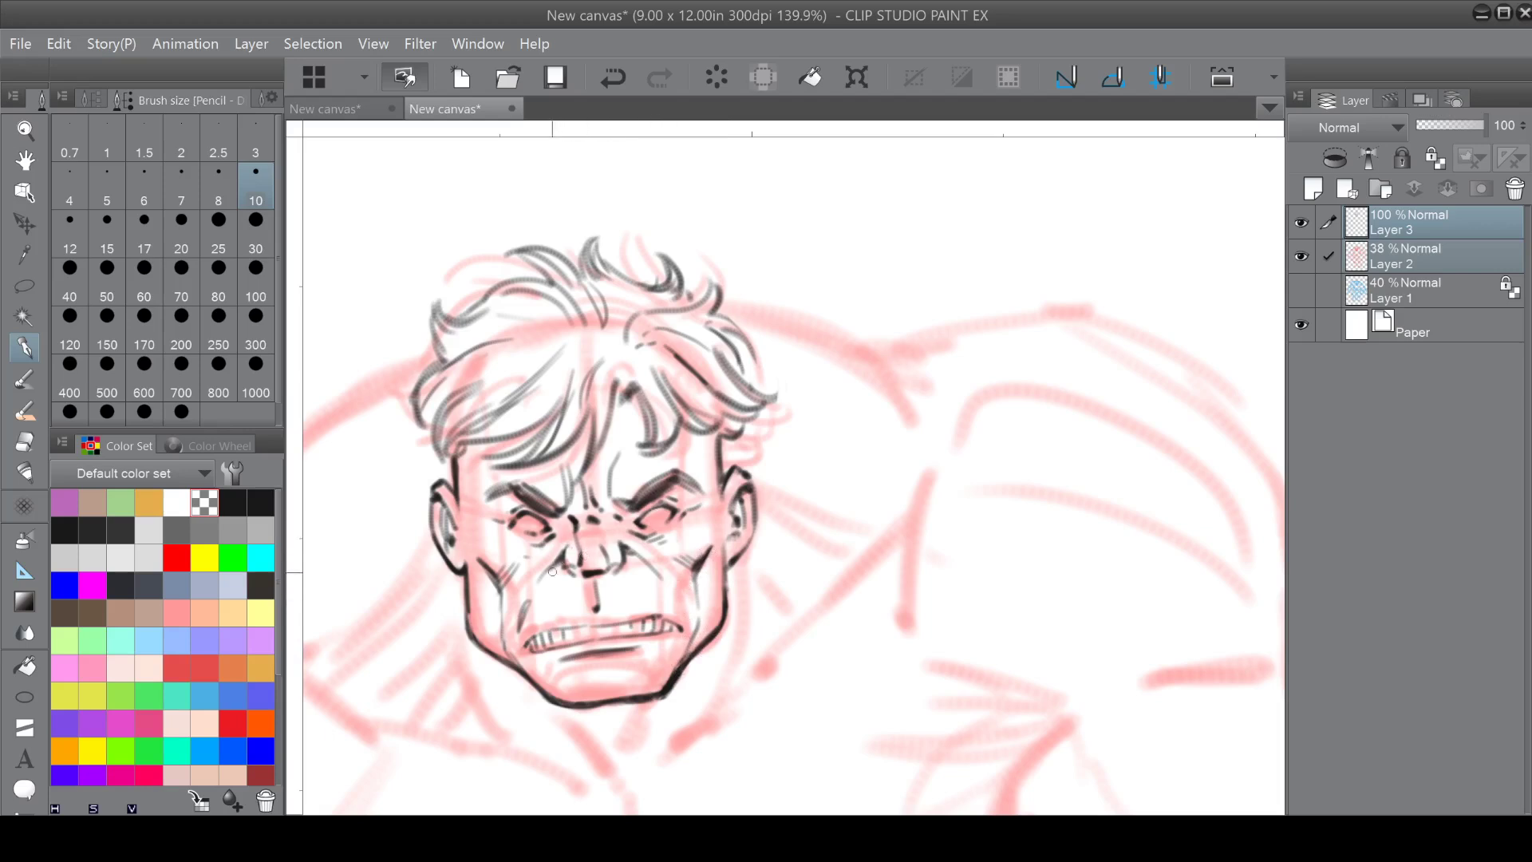
Reinforce the jaw corner and darken the crease under the lower lip in black.
click(233, 503)
drag(501, 642, 529, 683)
drag(675, 622, 666, 489)
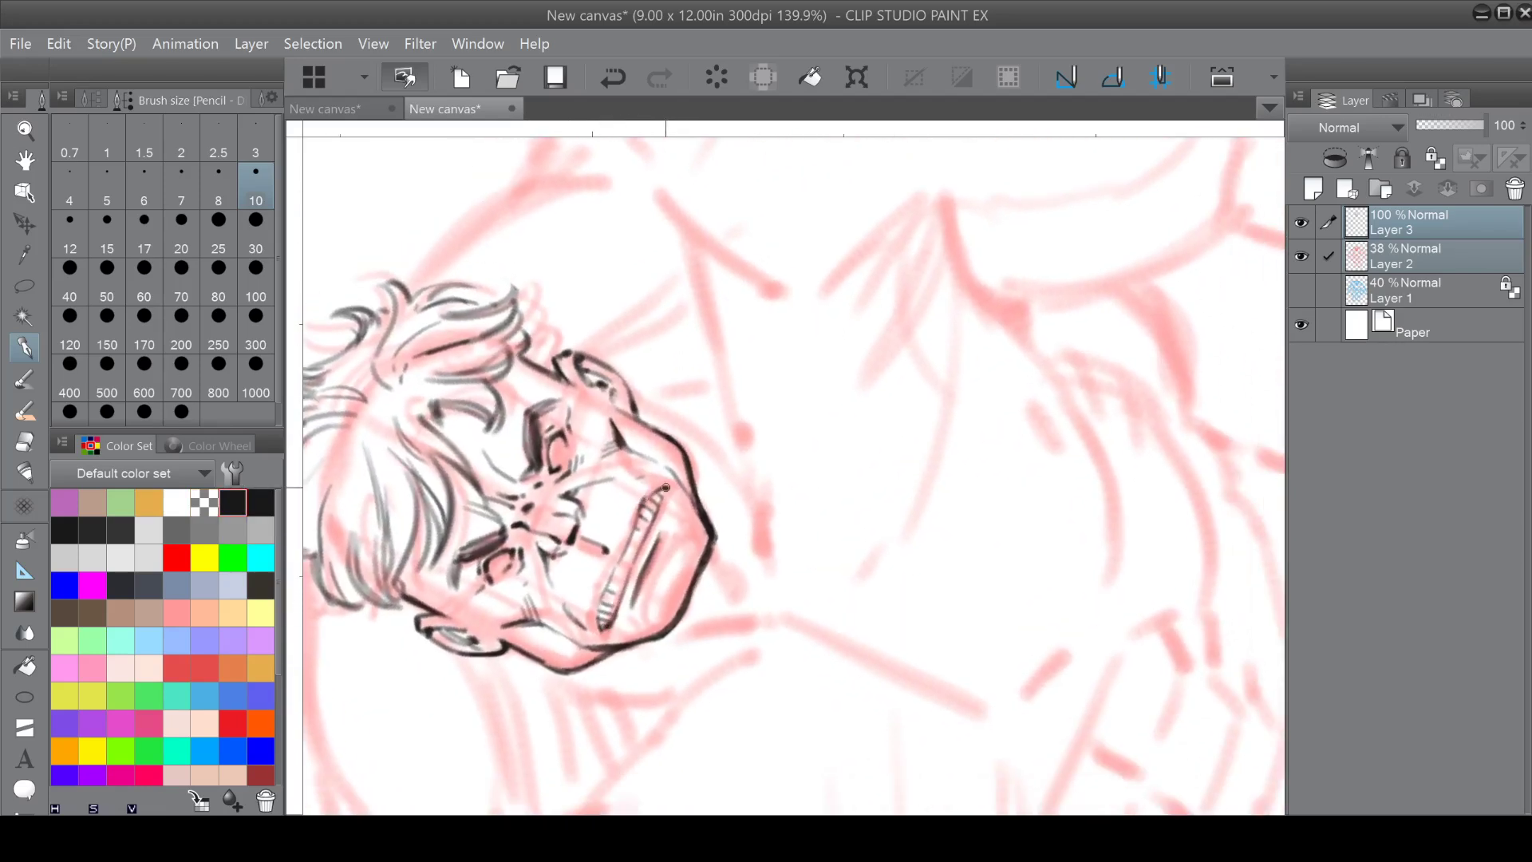
mouse_move(599, 621)
mouse_down()
mouse_move(657, 483)
mouse_move(634, 596)
mouse_up()
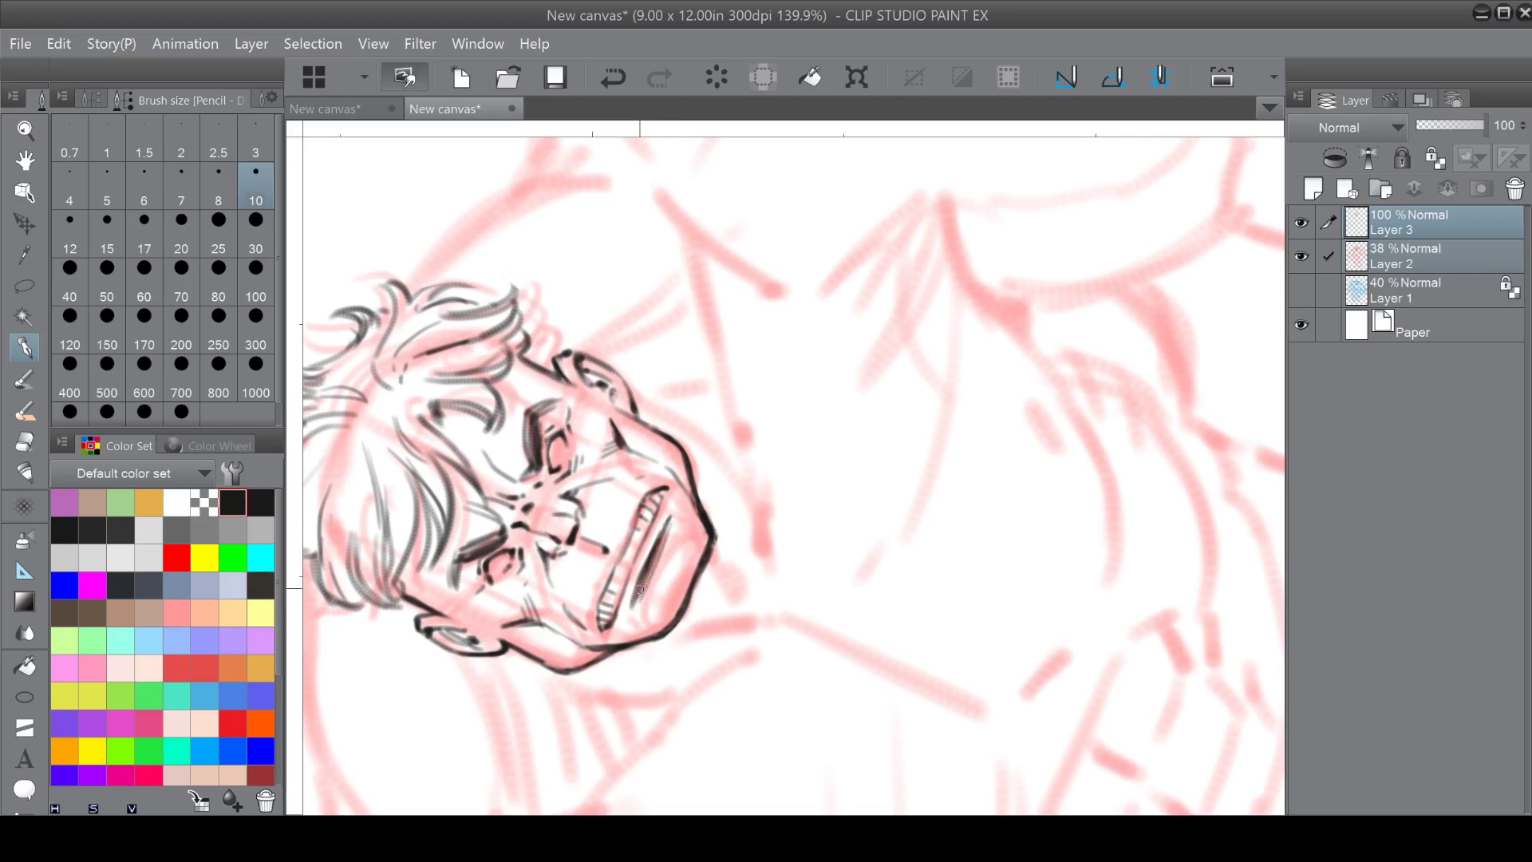
mouse_move(701, 552)
mouse_down()
mouse_move(670, 684)
mouse_move(554, 550)
mouse_move(553, 632)
mouse_move(538, 610)
mouse_move(603, 629)
mouse_up()
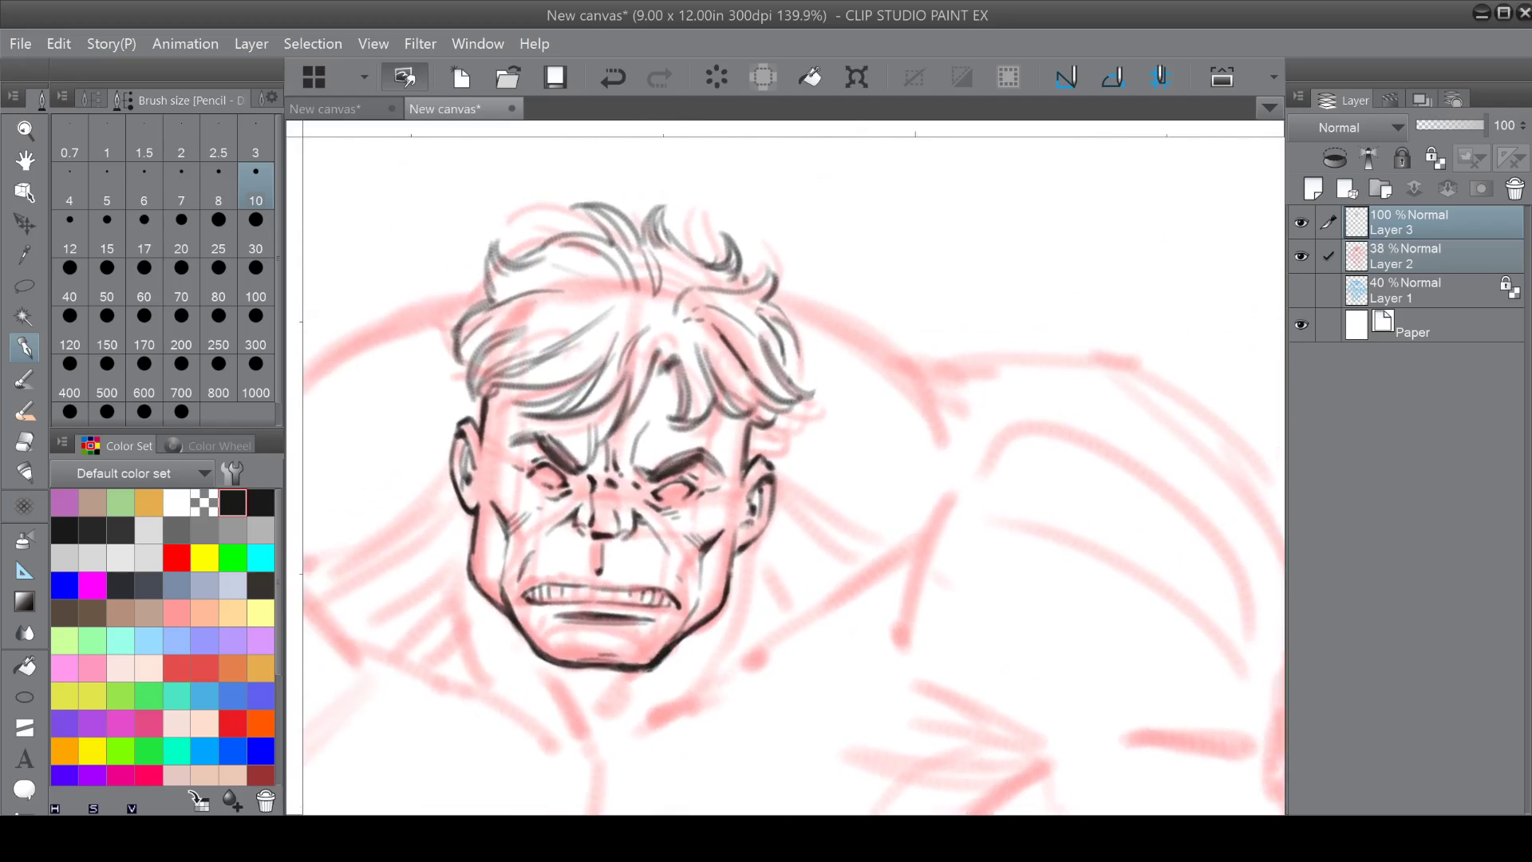
Erase stray marks in the left eye and along the right ear with the transparent color.
scroll(618, 480, up, 1)
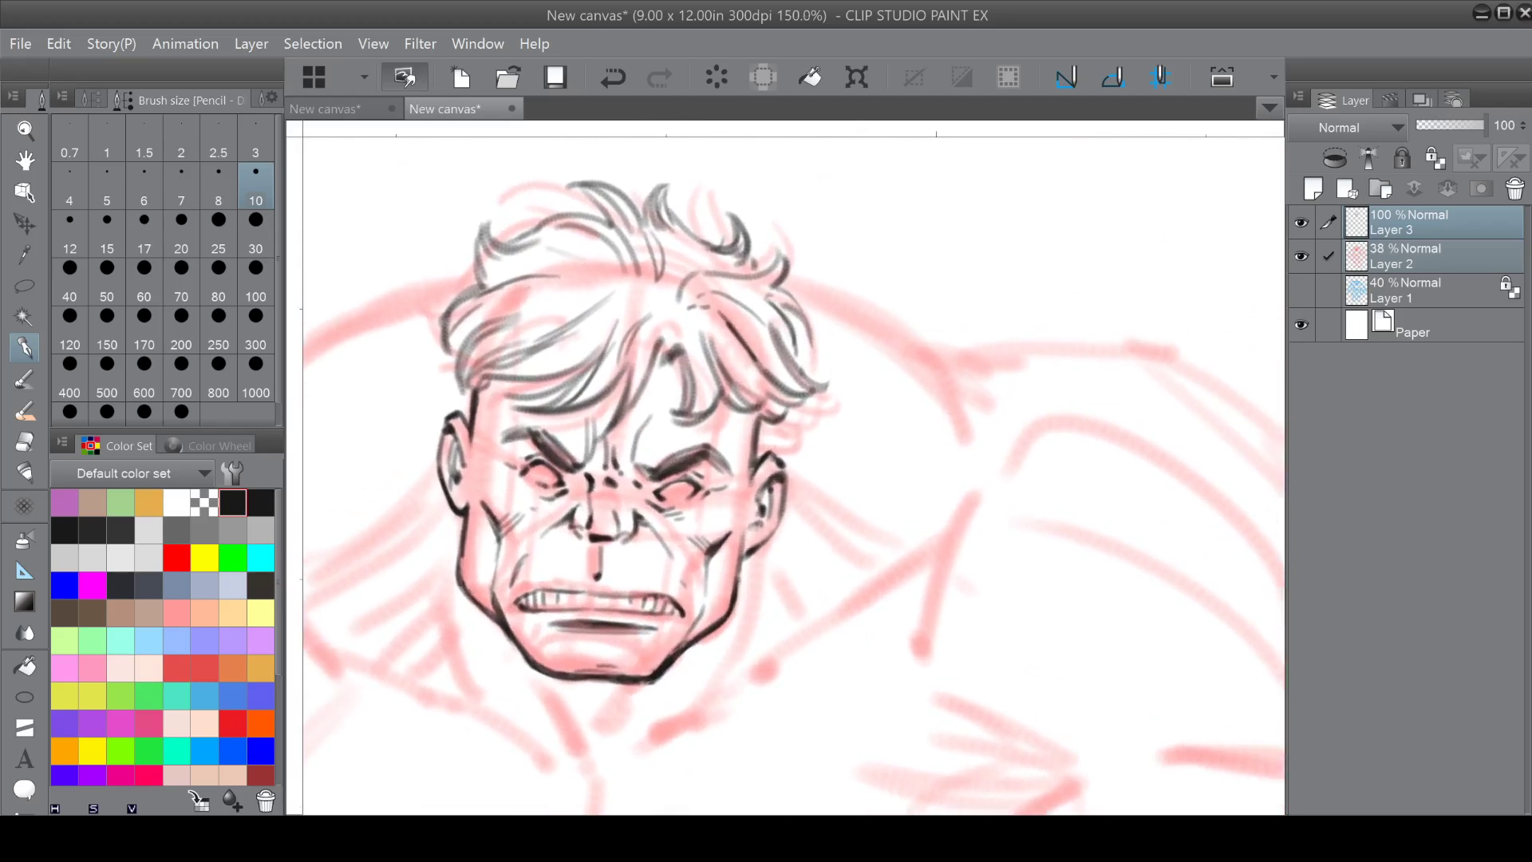
click(204, 502)
drag(541, 479, 535, 481)
mouse_move(774, 458)
mouse_down()
mouse_move(780, 517)
mouse_move(746, 556)
mouse_up()
Touch up the left ear and both sides of the jaw in black.
click(232, 503)
mouse_move(456, 478)
mouse_down()
mouse_move(457, 517)
mouse_move(462, 504)
mouse_up()
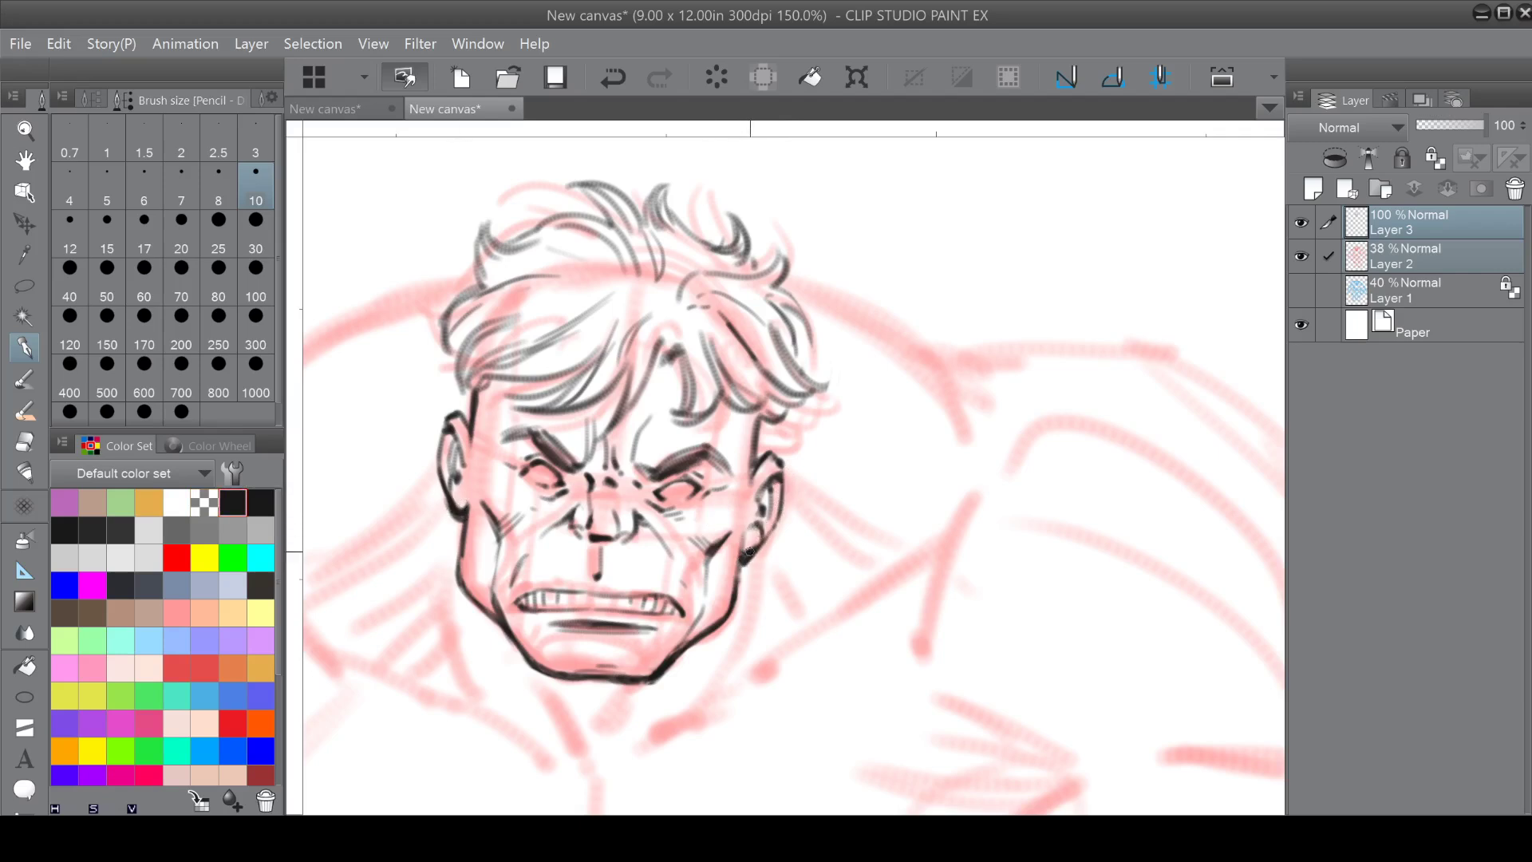
mouse_move(737, 594)
mouse_down()
mouse_move(740, 568)
mouse_move(732, 607)
mouse_up()
drag(458, 562, 467, 591)
Draw round irises with dark pupils in both eyes using brush size 8.
scroll(558, 488, up, 5)
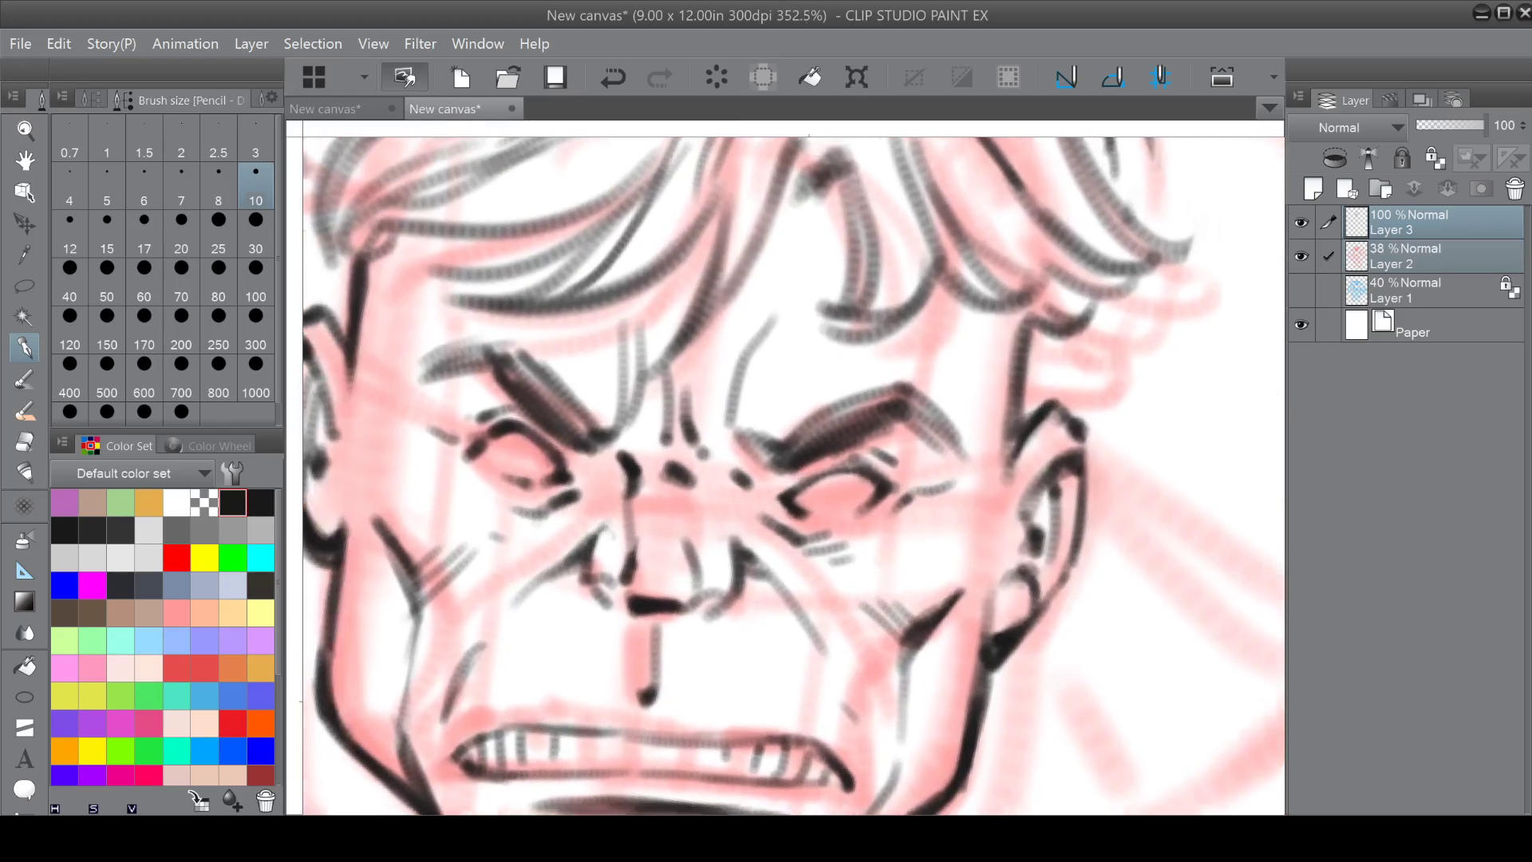
click(219, 192)
mouse_move(516, 431)
mouse_down()
mouse_move(518, 475)
mouse_move(509, 447)
mouse_move(532, 438)
mouse_up()
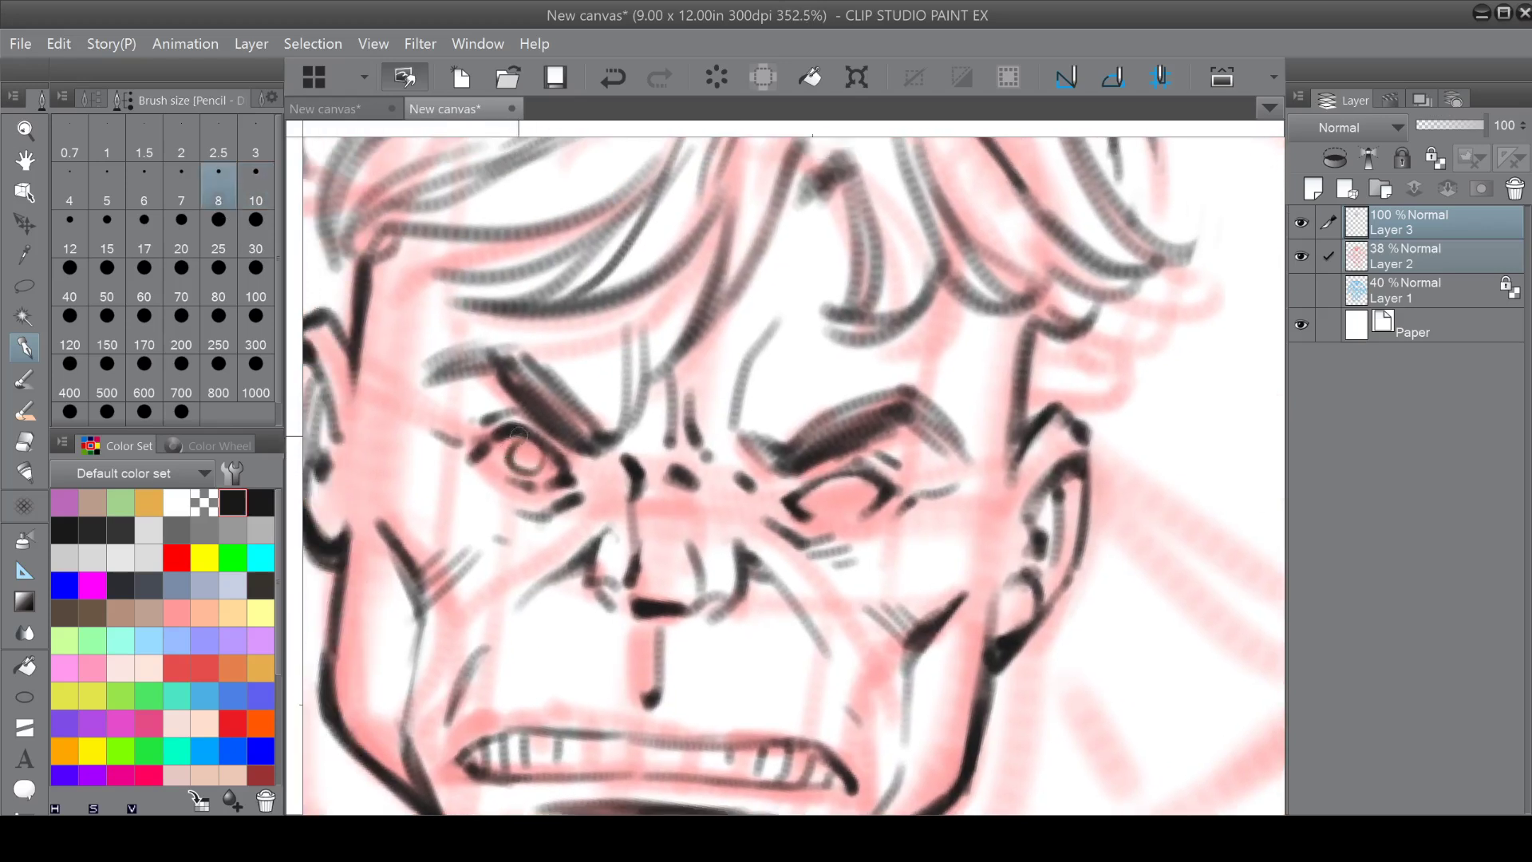
mouse_move(831, 479)
mouse_down()
mouse_move(823, 501)
mouse_move(854, 498)
mouse_move(826, 508)
mouse_move(834, 495)
mouse_up()
drag(526, 453, 527, 449)
drag(832, 484, 845, 480)
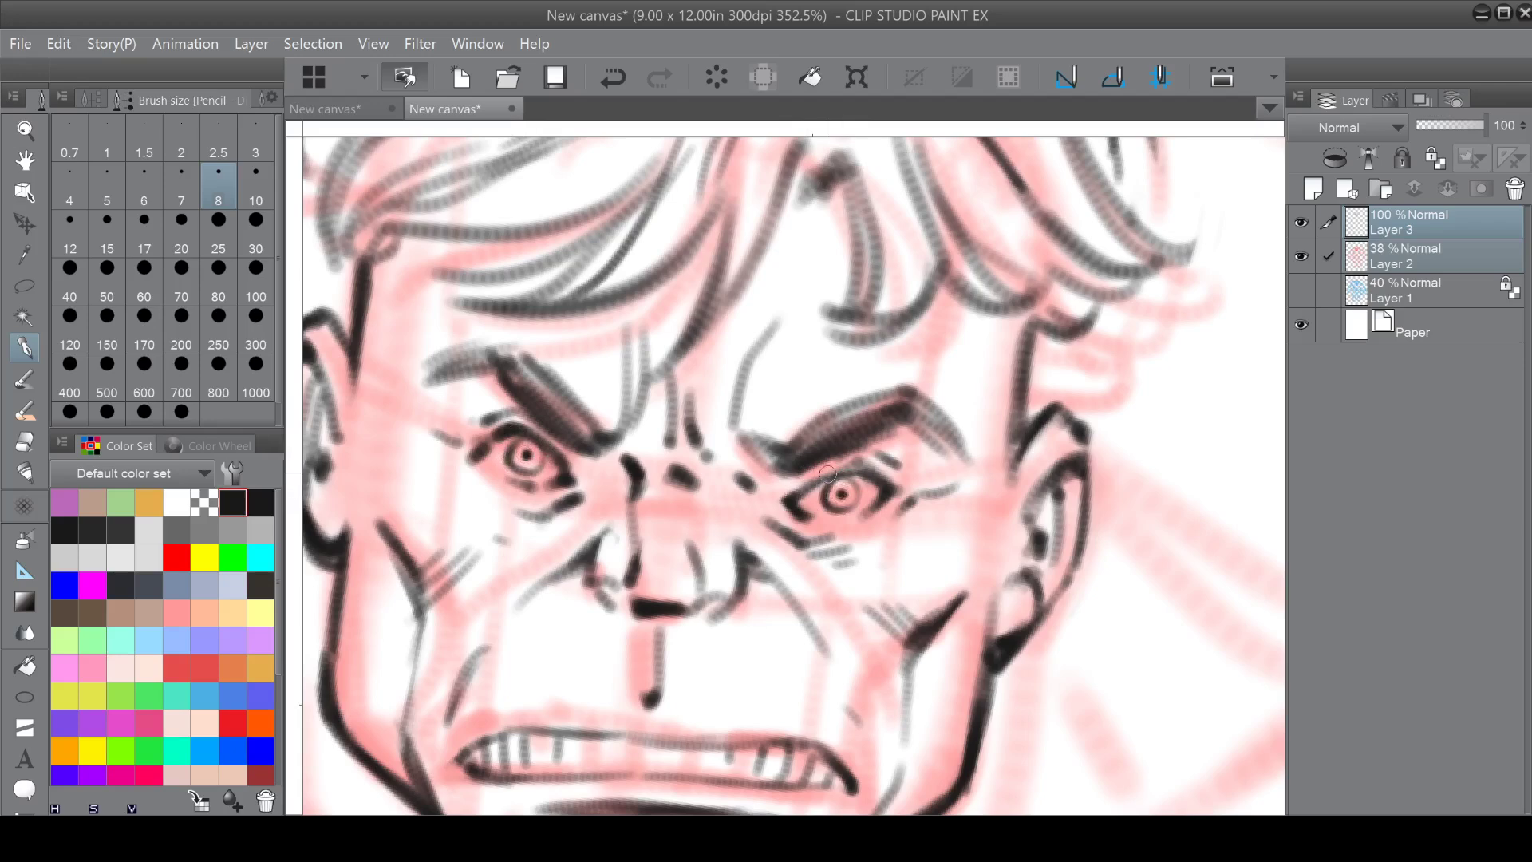
scroll(826, 473, down, 5)
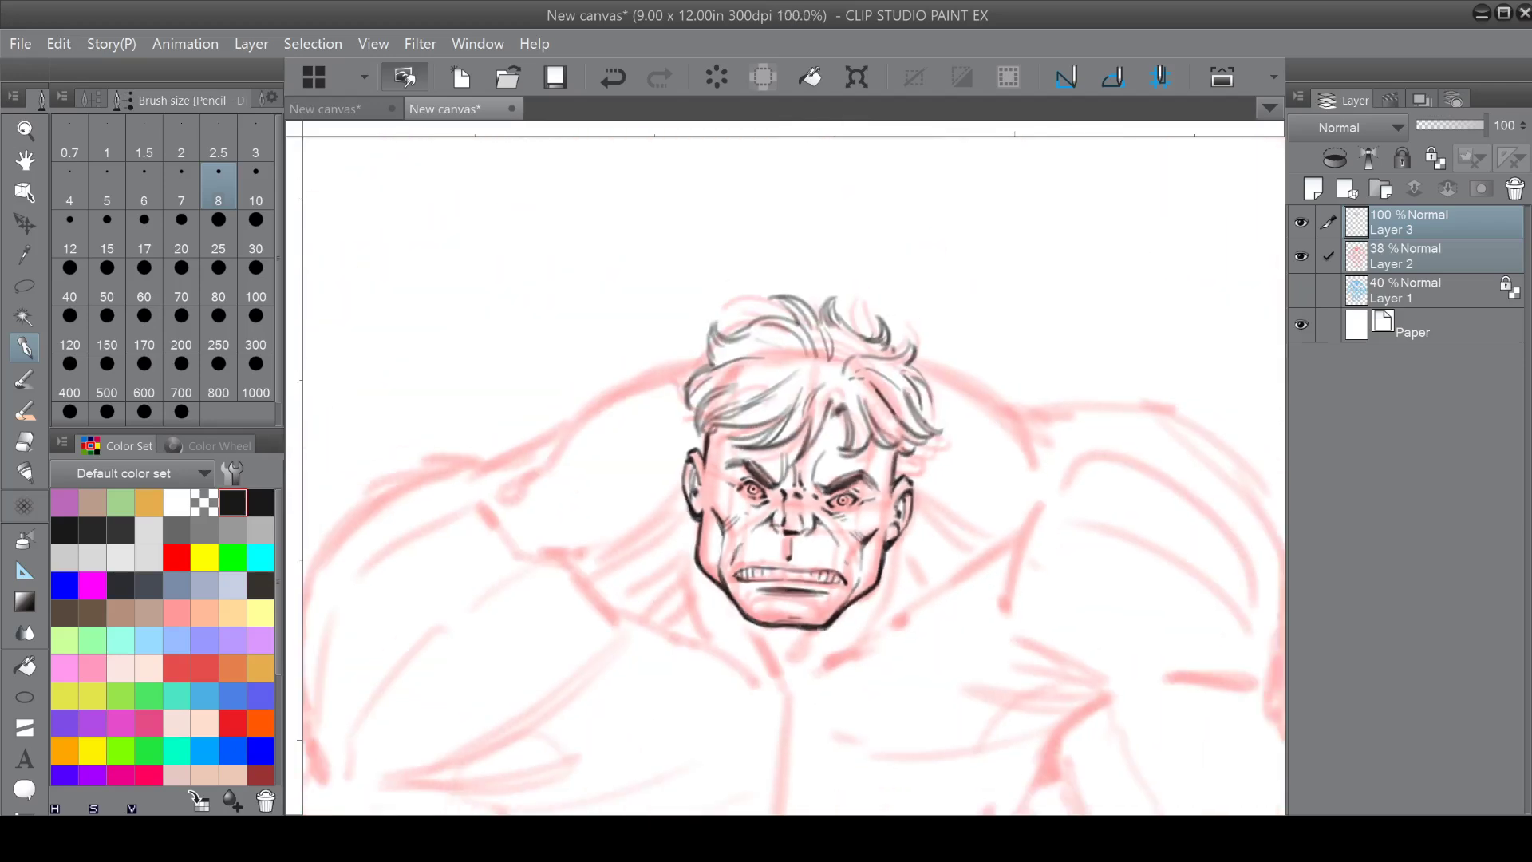
Flip Layer 2 and Layer 3 horizontally back to their original orientation.
key(minus)
key(minus)
scroll(996, 463, down, 1)
key(asciicircum)
key(asciicircum)
key(asciicircum)
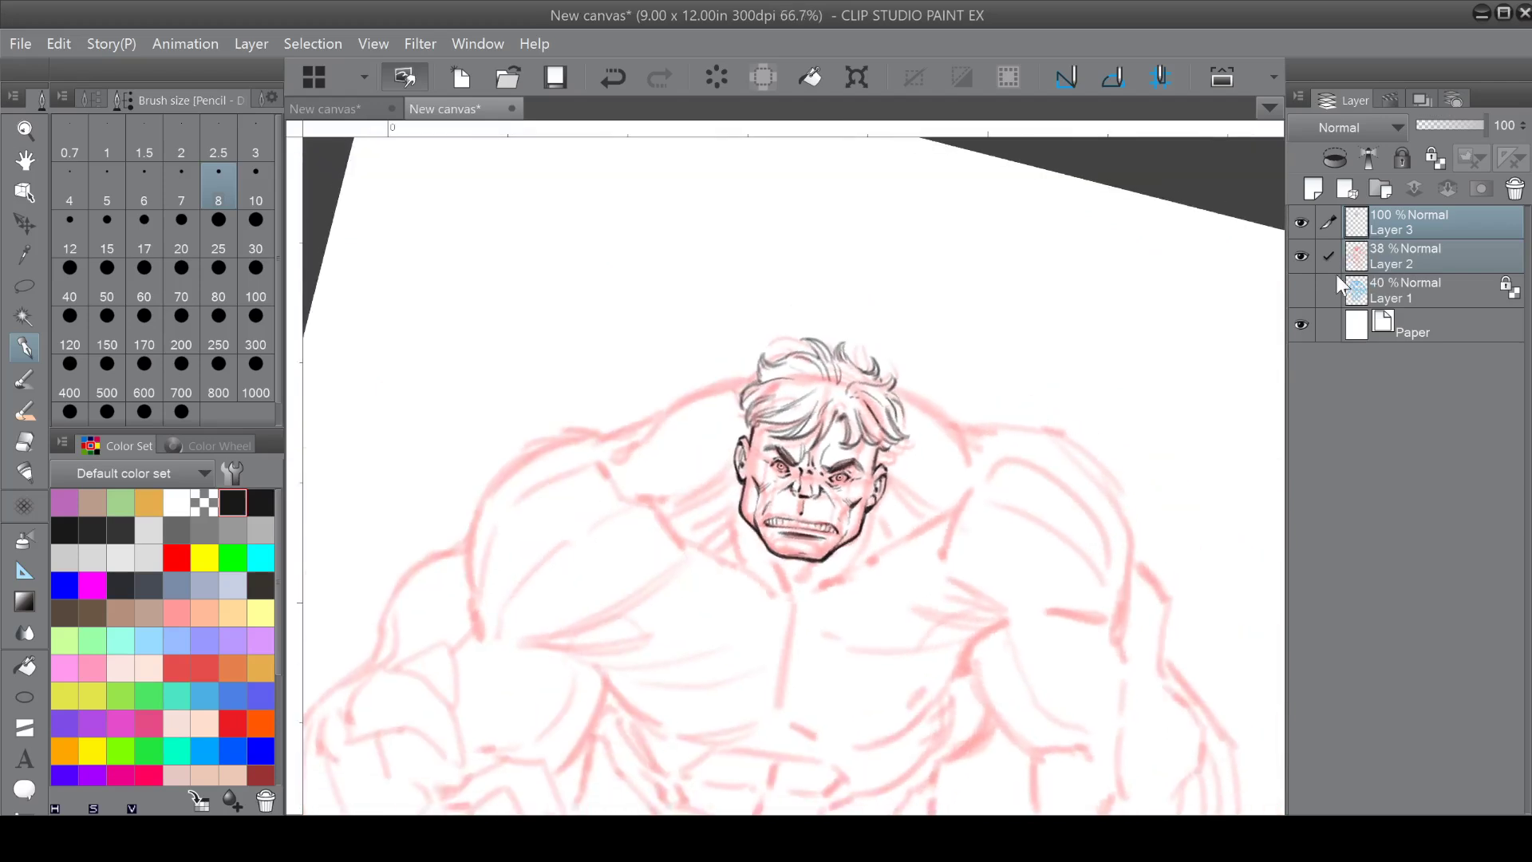
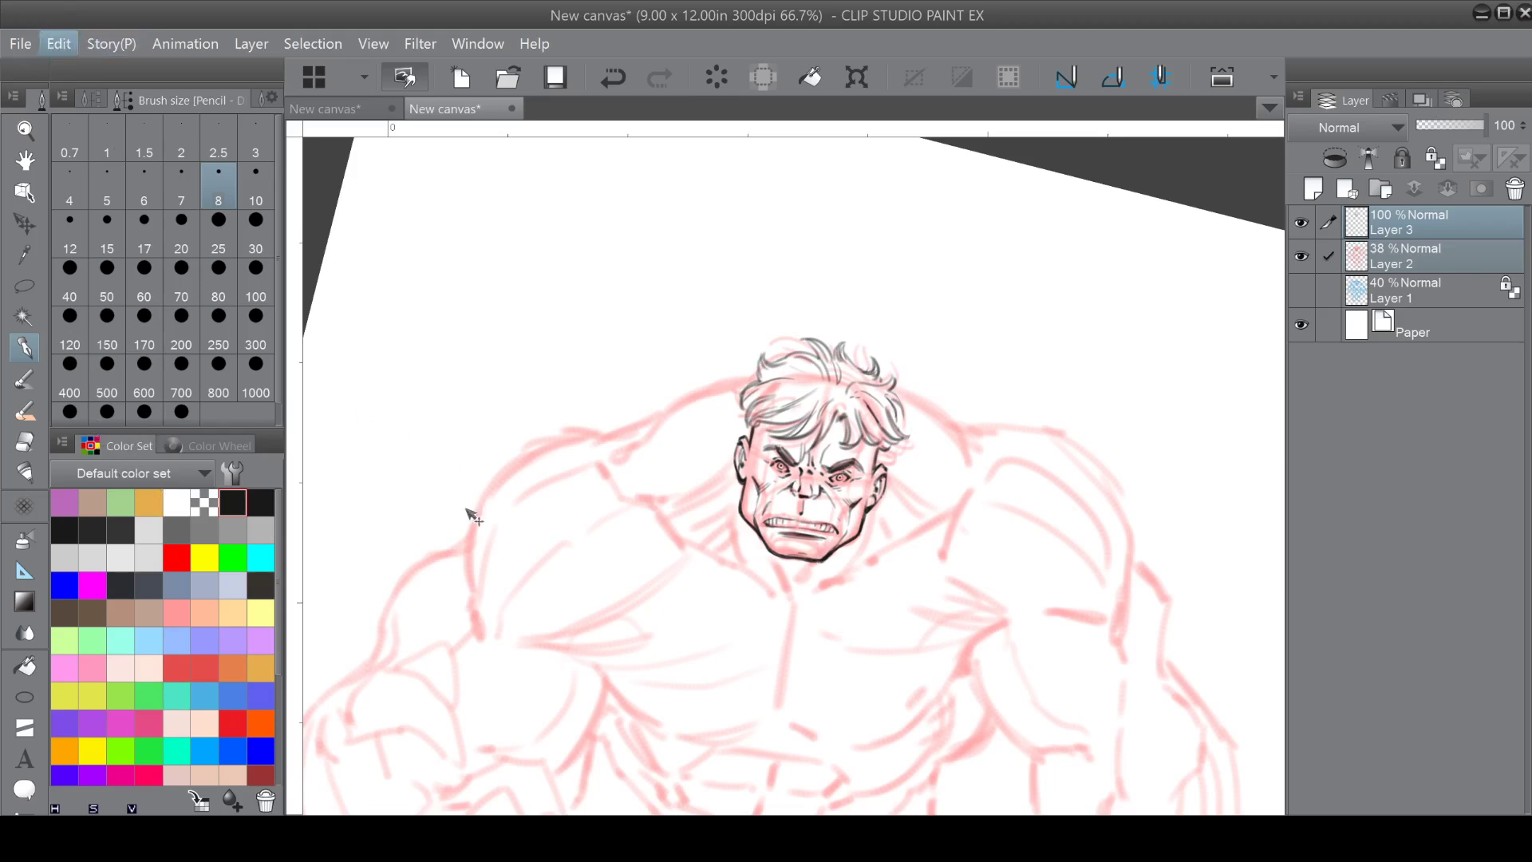
click(475, 574)
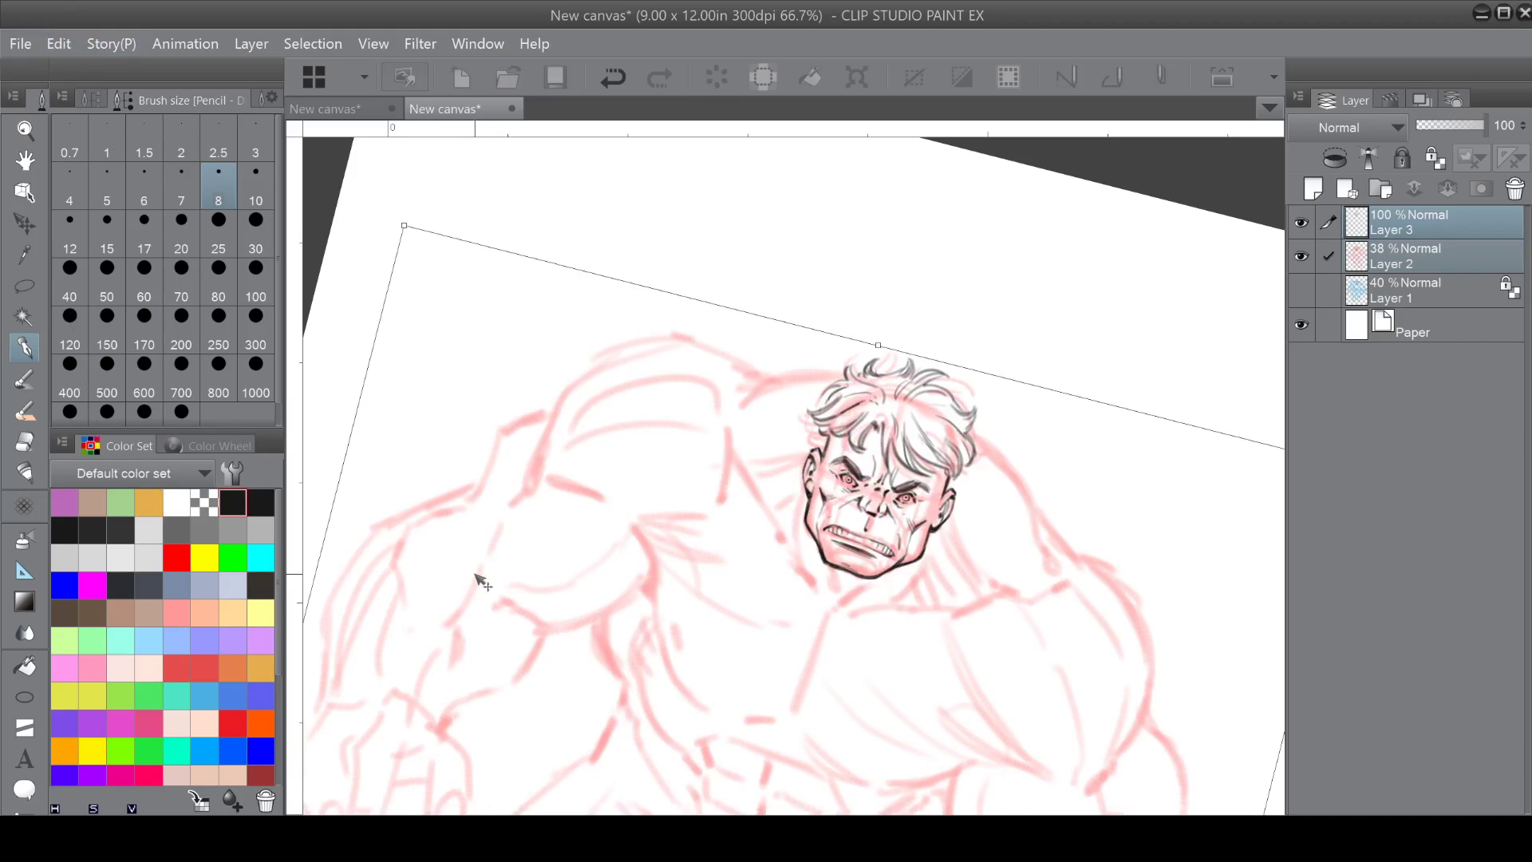
key(Return)
drag(881, 478, 806, 421)
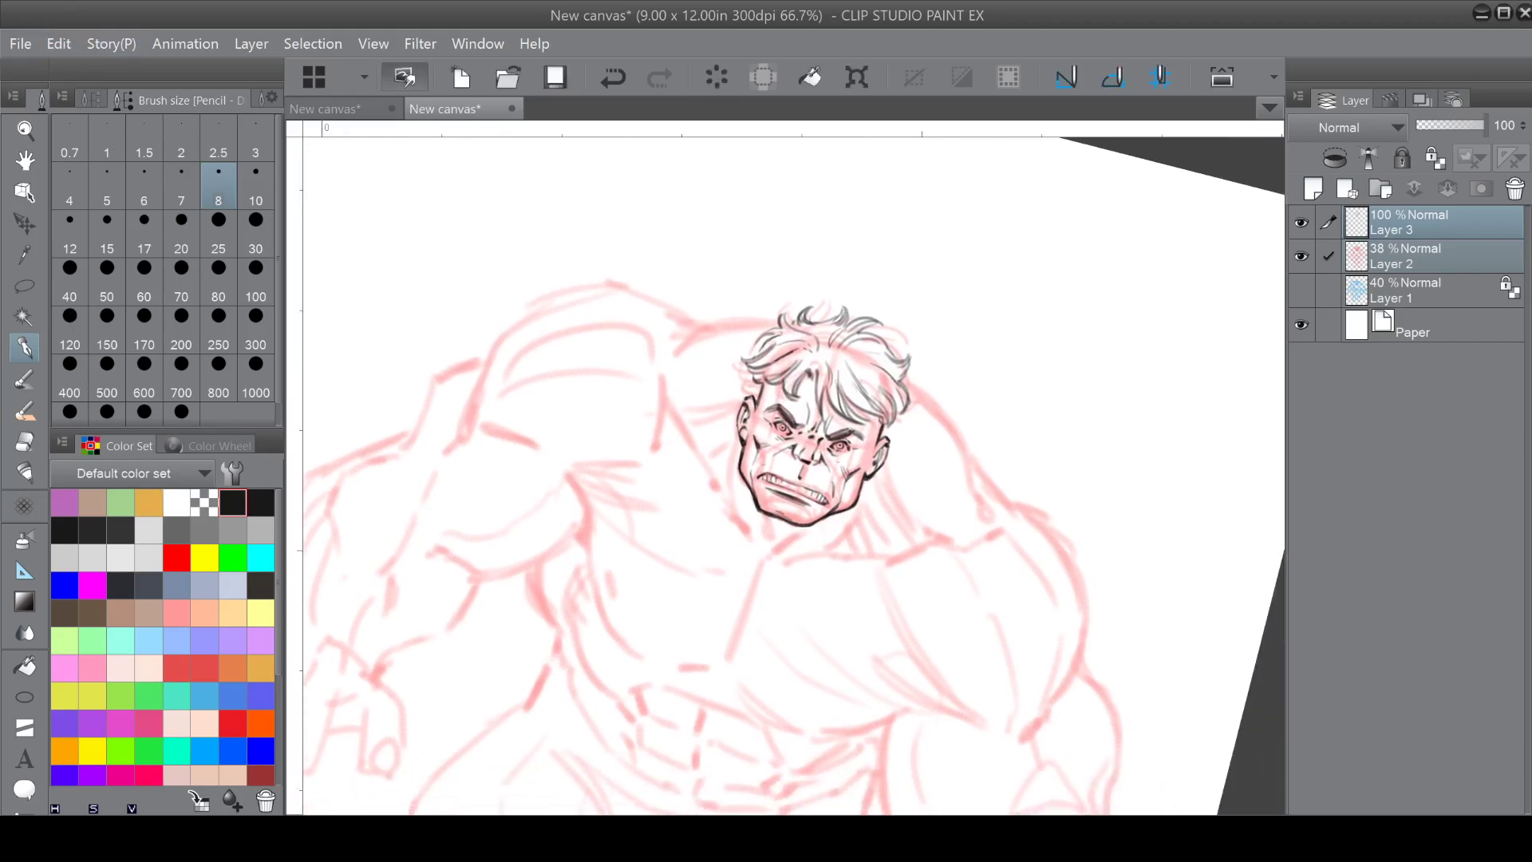
Reinforce the left jawline in black with the pencil.
drag(1037, 479, 1016, 380)
drag(798, 479, 856, 517)
scroll(858, 534, up, 3)
scroll(810, 558, up, 1)
drag(718, 479, 822, 470)
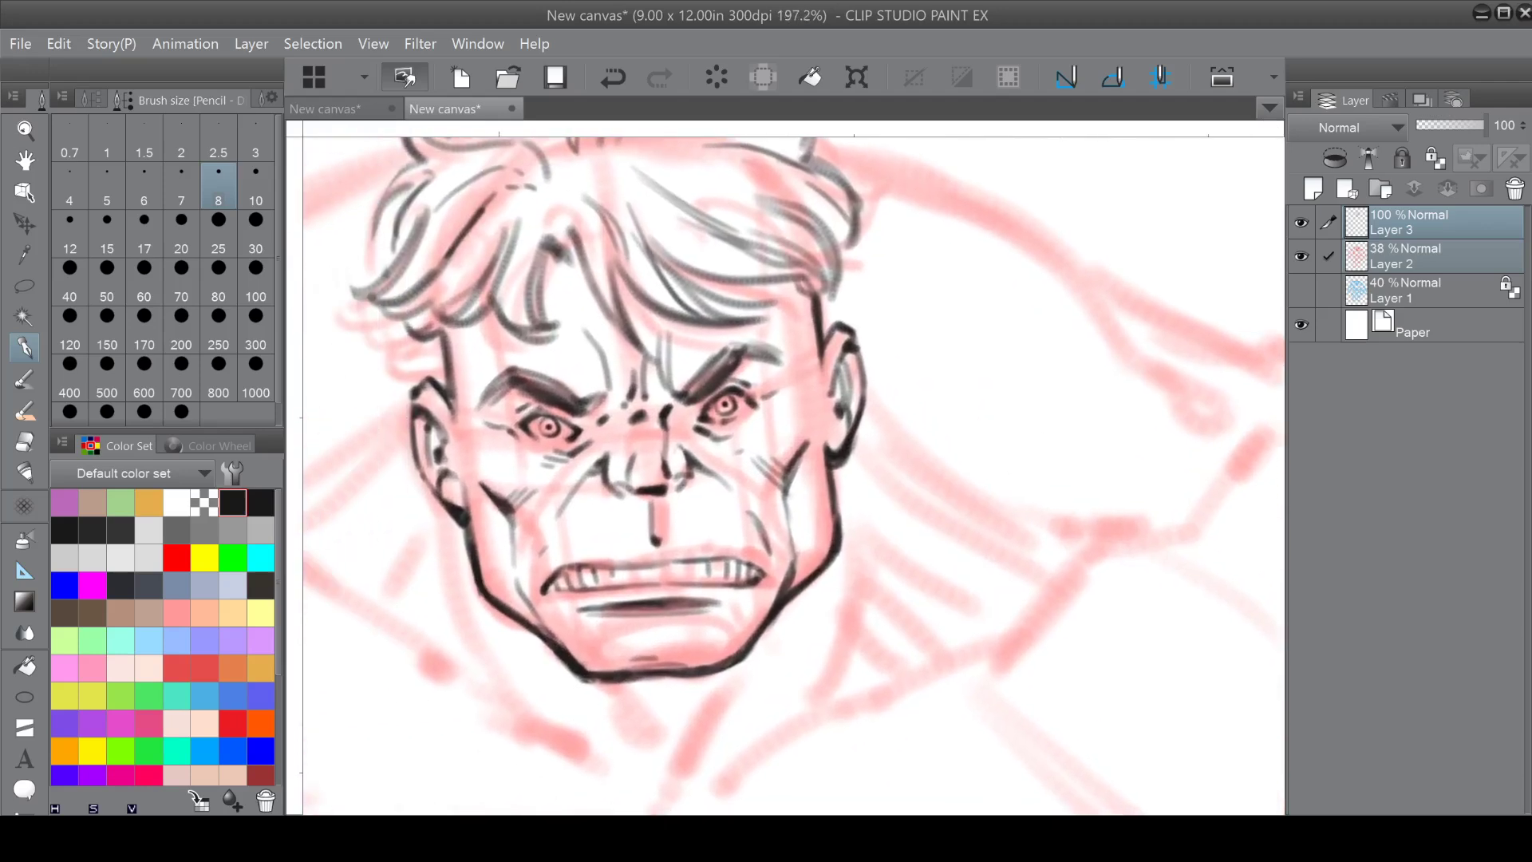
click(26, 317)
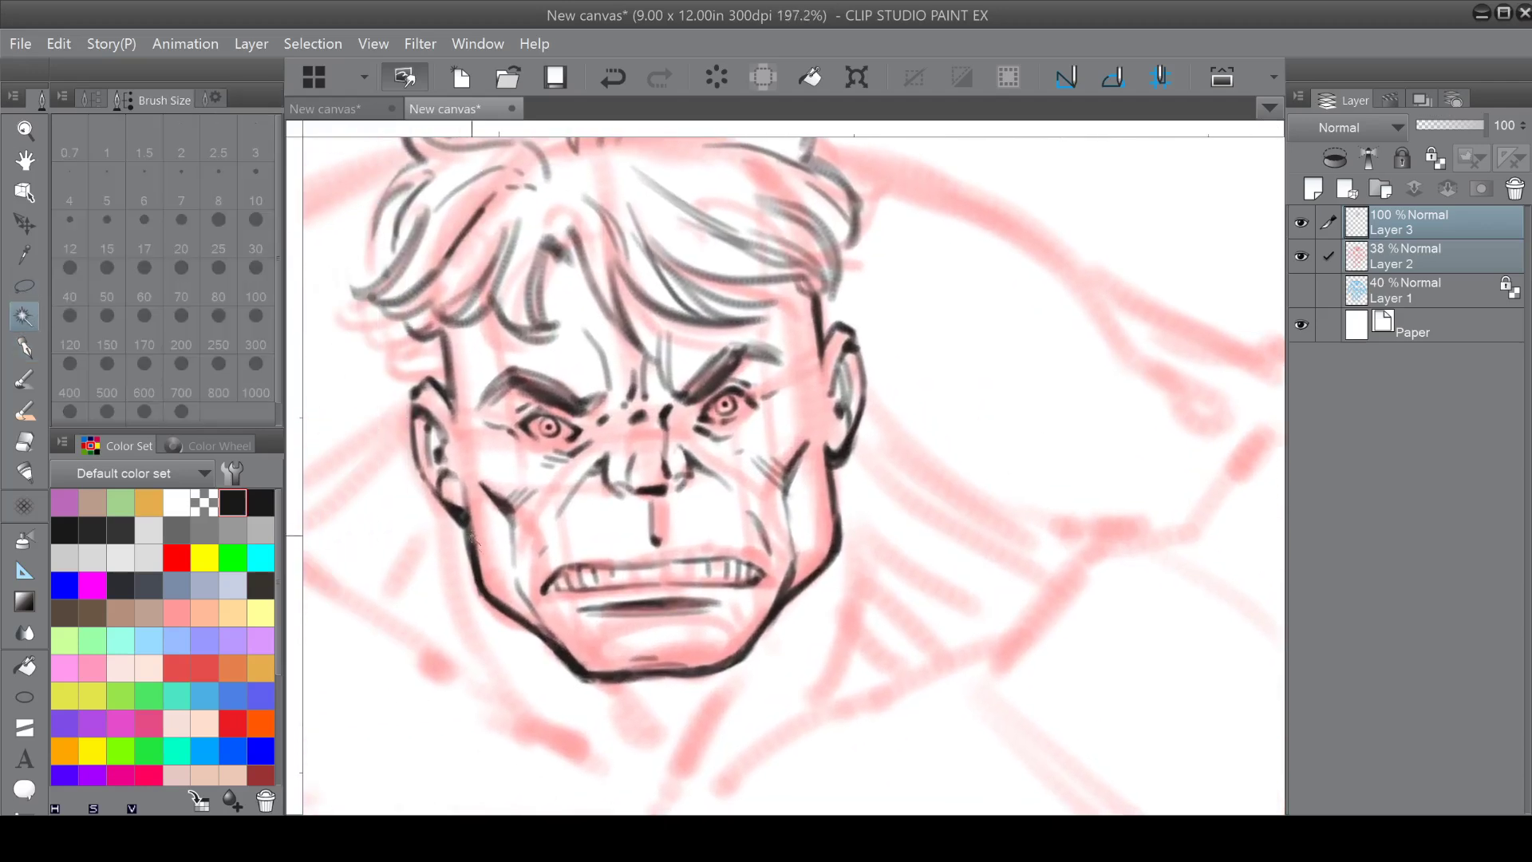
click(25, 350)
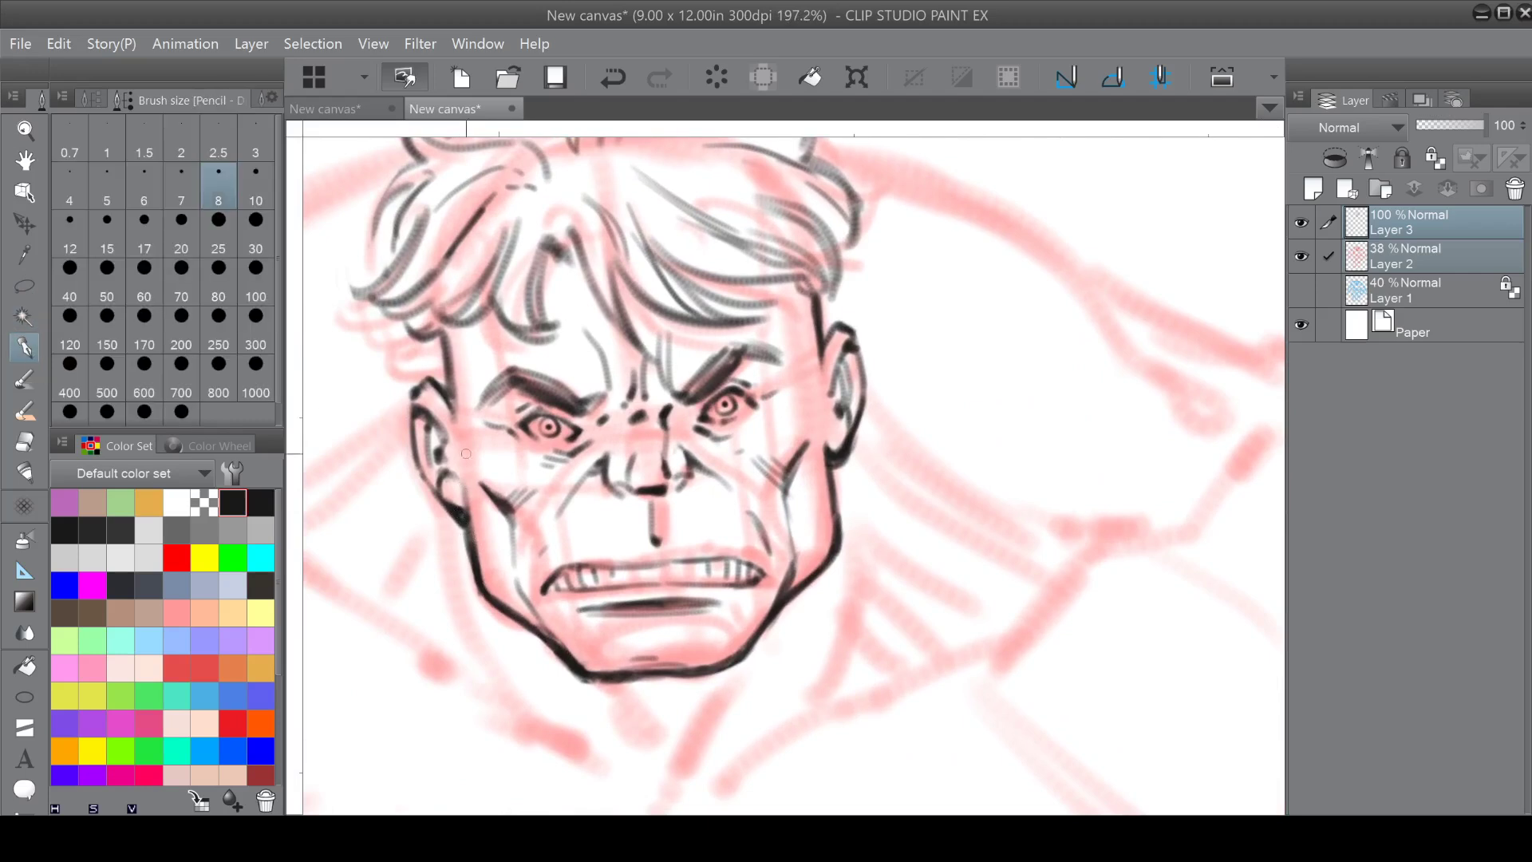
mouse_move(478, 542)
mouse_down()
mouse_move(479, 596)
mouse_move(534, 642)
mouse_up()
Outline a jagged highlight band around the crown of the hair with thin black lines.
scroll(534, 642, up, 5)
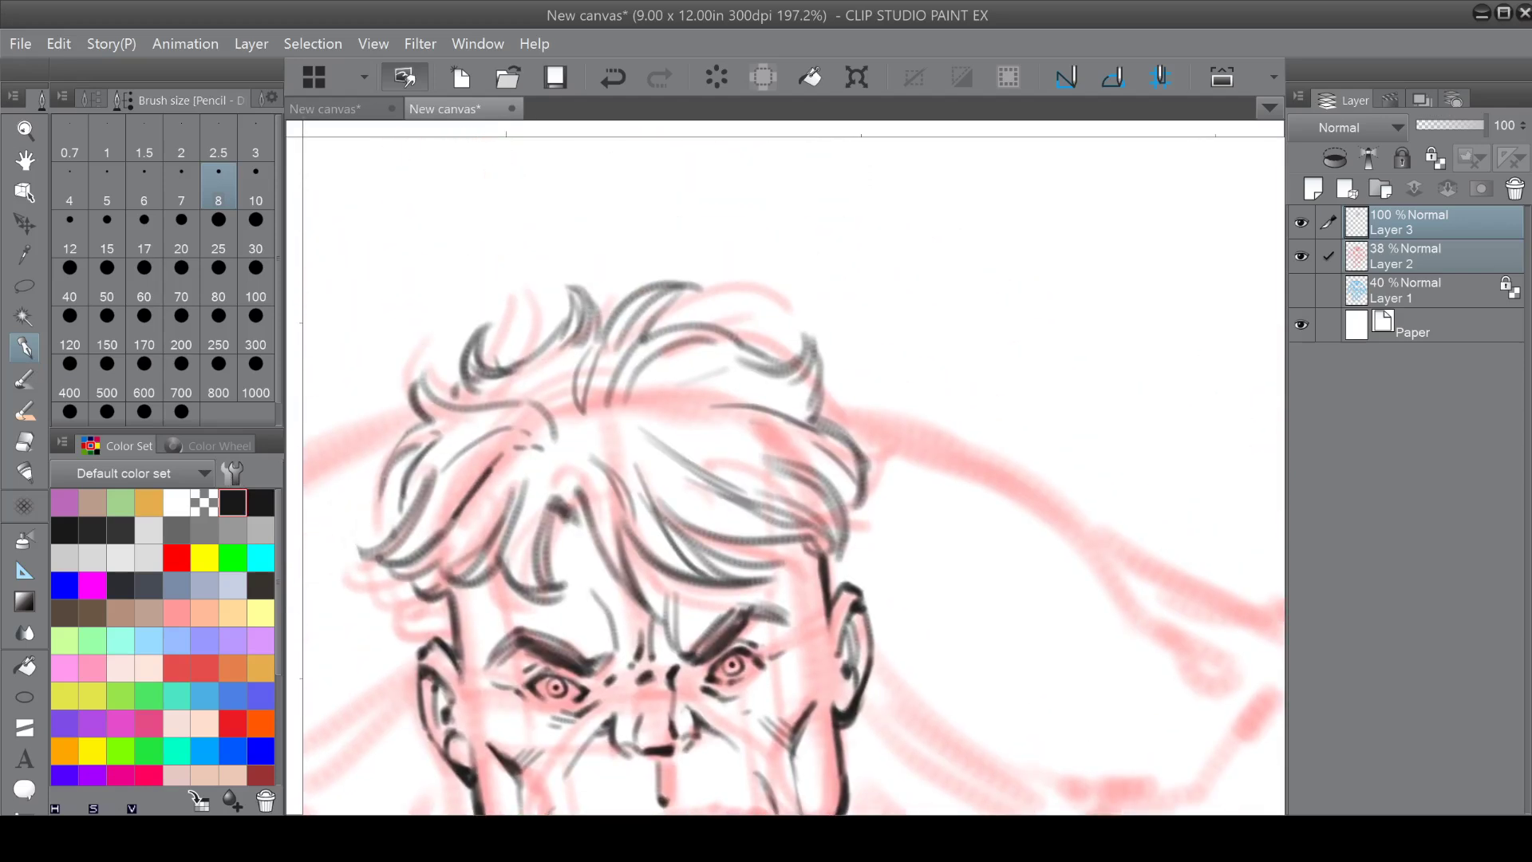
mouse_move(530, 380)
mouse_down()
mouse_move(512, 404)
mouse_move(558, 461)
mouse_move(646, 461)
mouse_up()
mouse_move(636, 372)
mouse_down()
mouse_move(681, 423)
mouse_move(646, 438)
mouse_up()
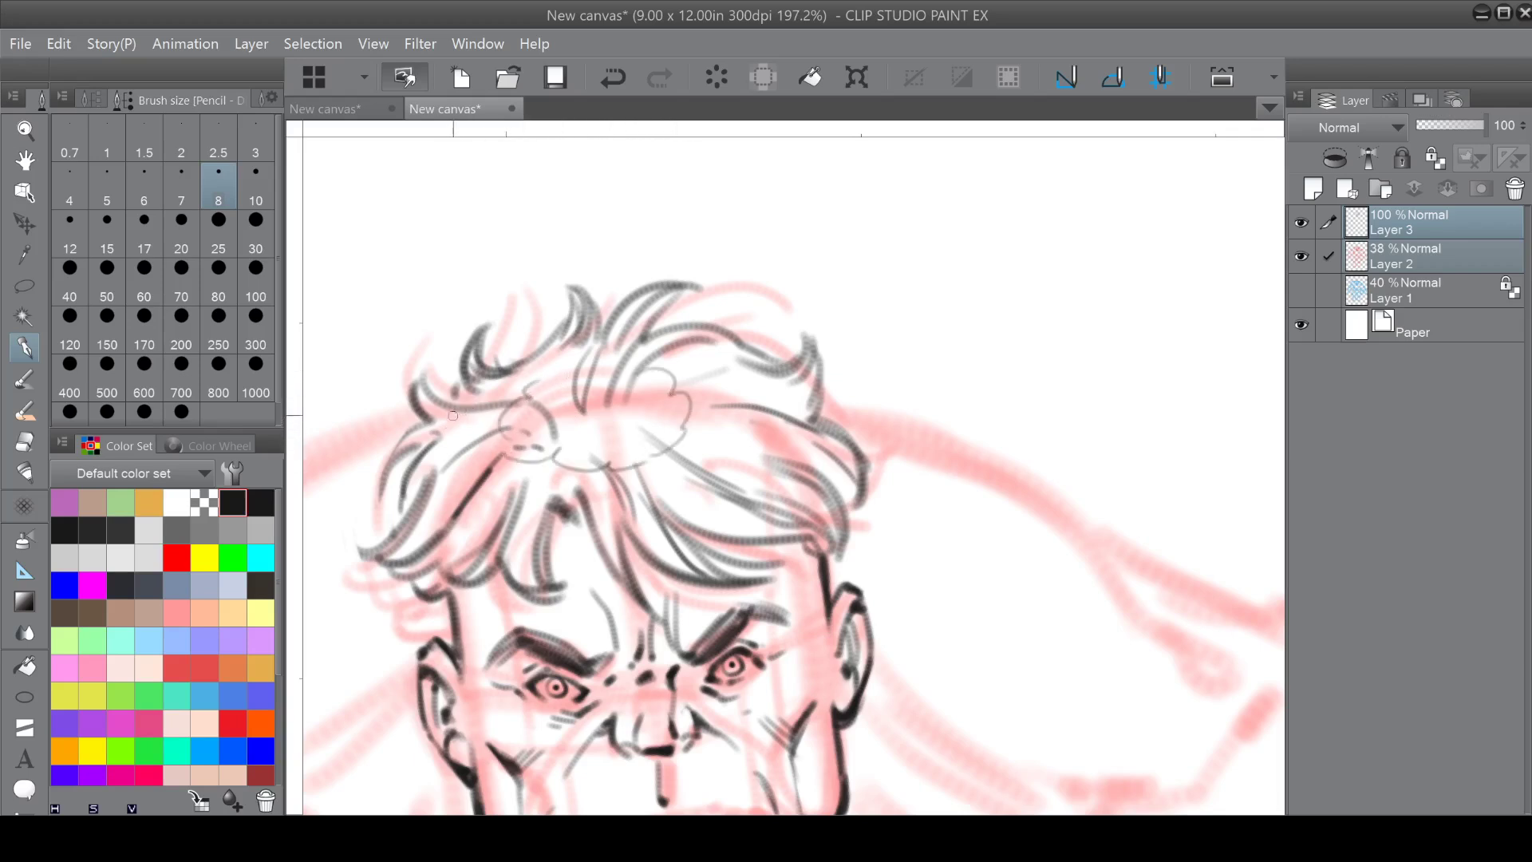
mouse_move(454, 421)
mouse_down()
mouse_move(457, 481)
mouse_move(515, 523)
mouse_move(618, 520)
mouse_move(718, 485)
mouse_up()
mouse_move(746, 393)
mouse_down()
mouse_move(746, 451)
mouse_move(601, 541)
mouse_up()
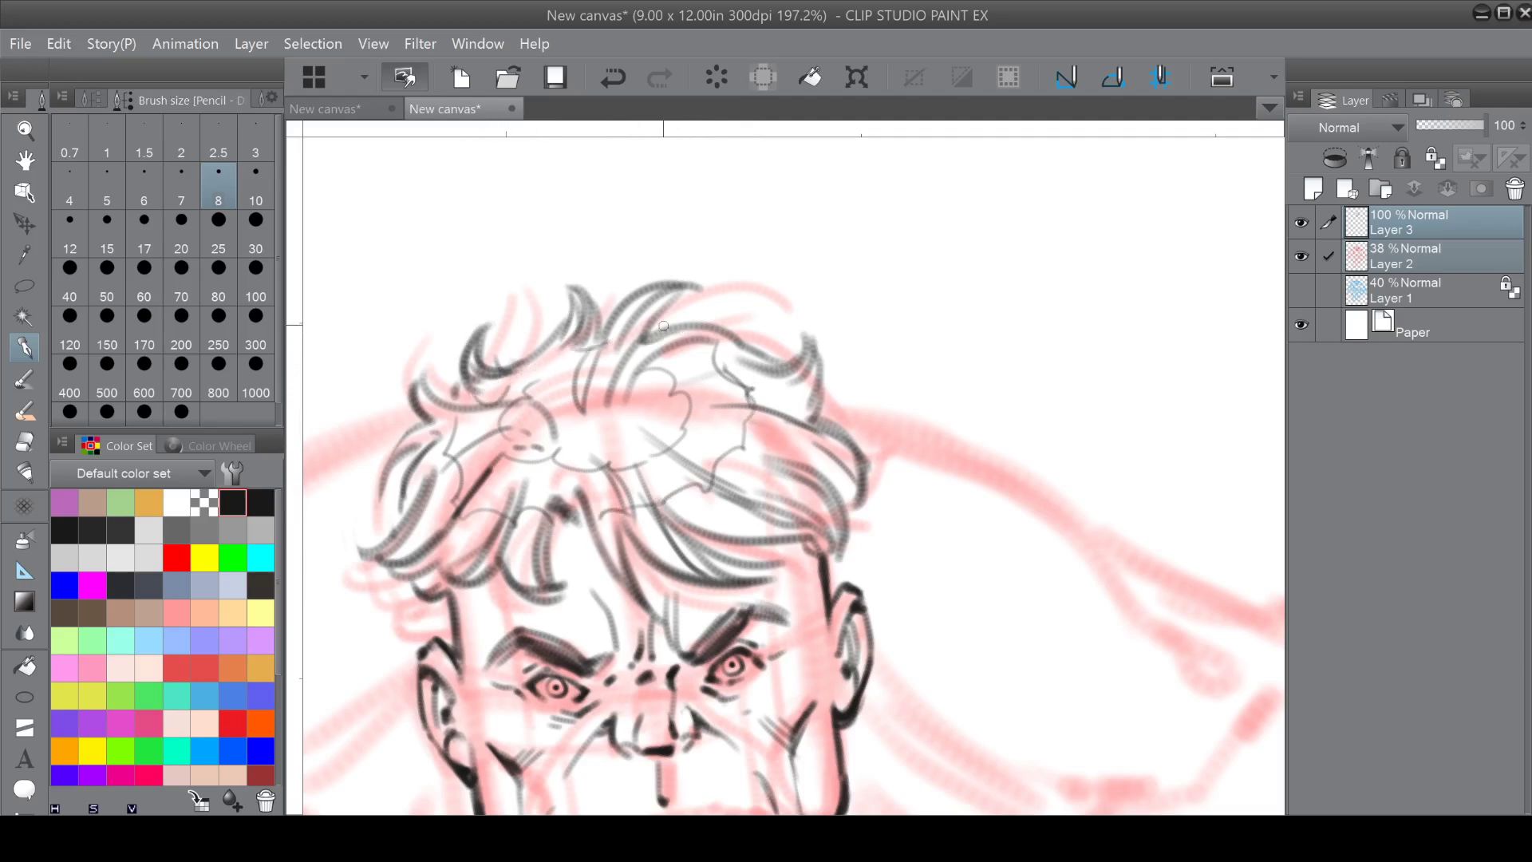
Shade the swept fringe over the forehead below the jagged highlight band with tapered black pencil strokes.
mouse_move(614, 510)
mouse_down()
mouse_move(603, 543)
mouse_move(690, 574)
mouse_up()
drag(649, 506, 699, 576)
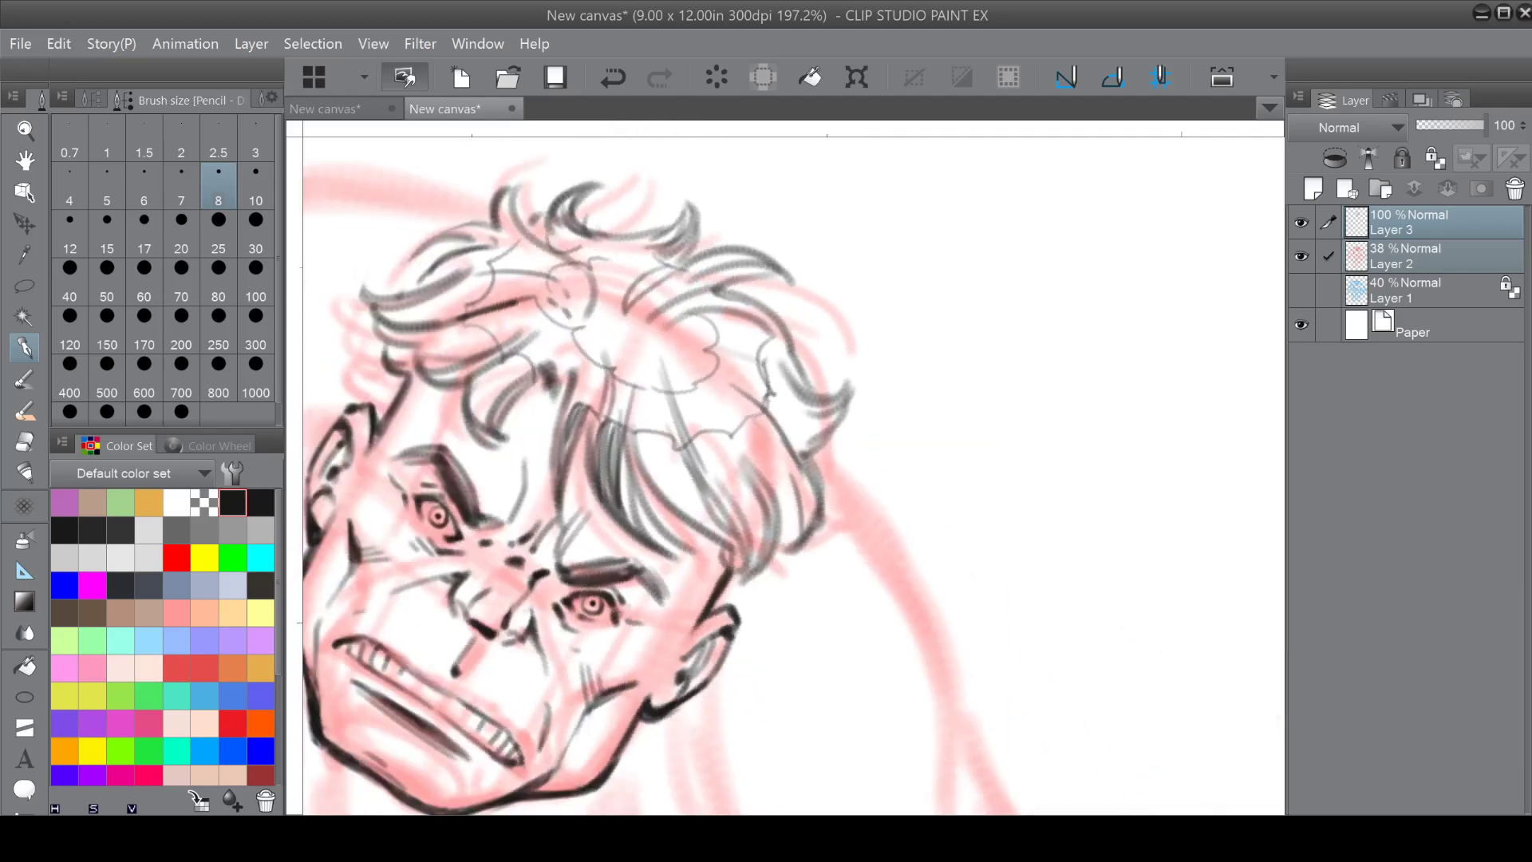
drag(630, 444, 643, 526)
drag(635, 450, 654, 535)
drag(642, 456, 662, 529)
mouse_move(635, 431)
mouse_down()
mouse_move(680, 506)
mouse_move(654, 434)
mouse_move(725, 539)
mouse_up()
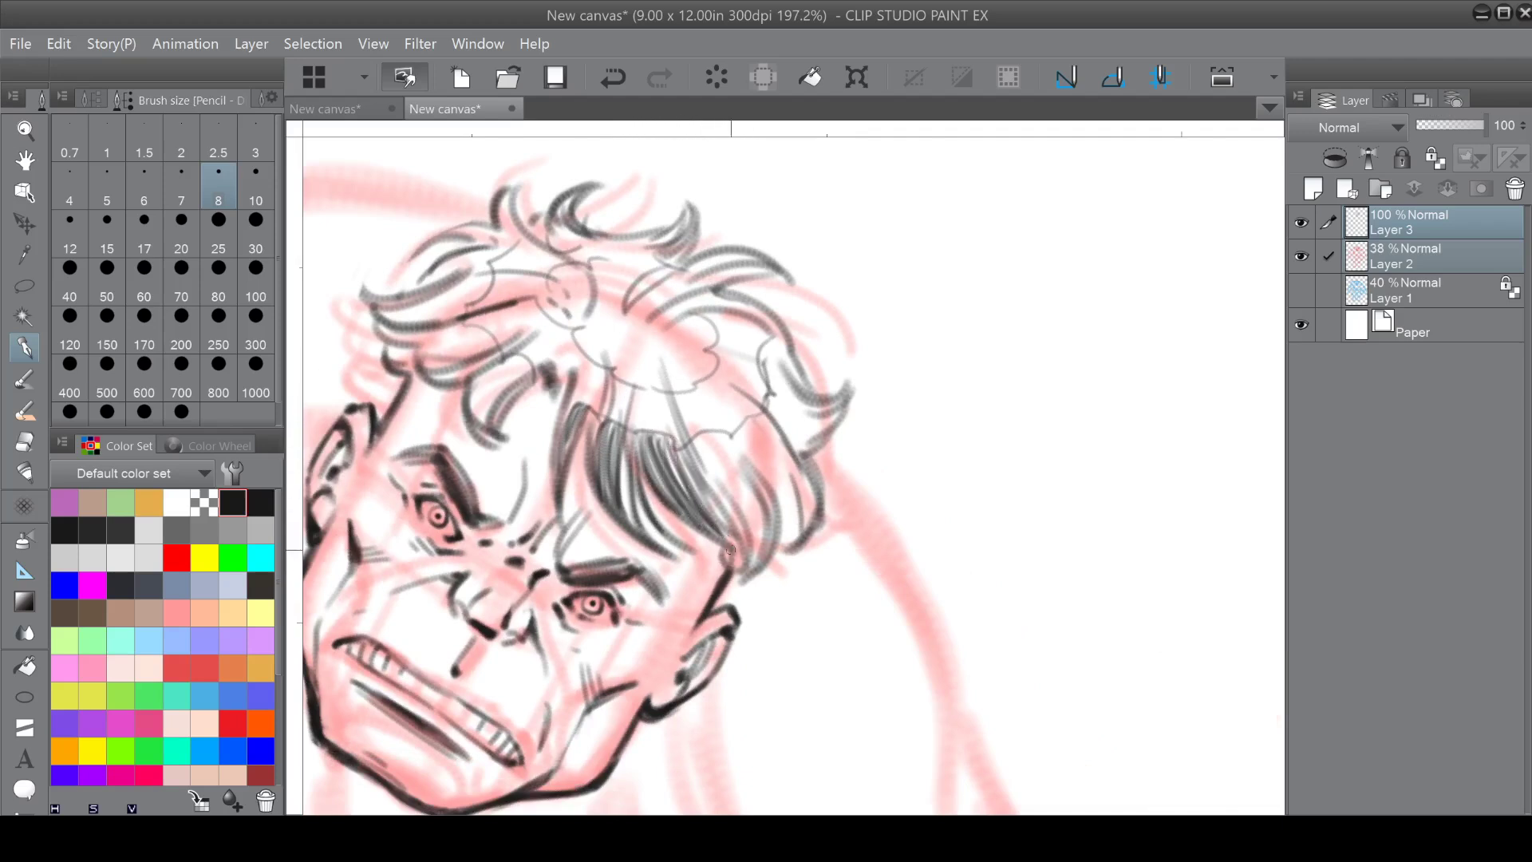
Continue the dark hair strokes across the right side of the fringe, using brush size 10.
mouse_move(695, 449)
mouse_down()
mouse_move(720, 493)
mouse_move(699, 451)
mouse_move(755, 551)
mouse_up()
click(255, 187)
drag(698, 443, 766, 564)
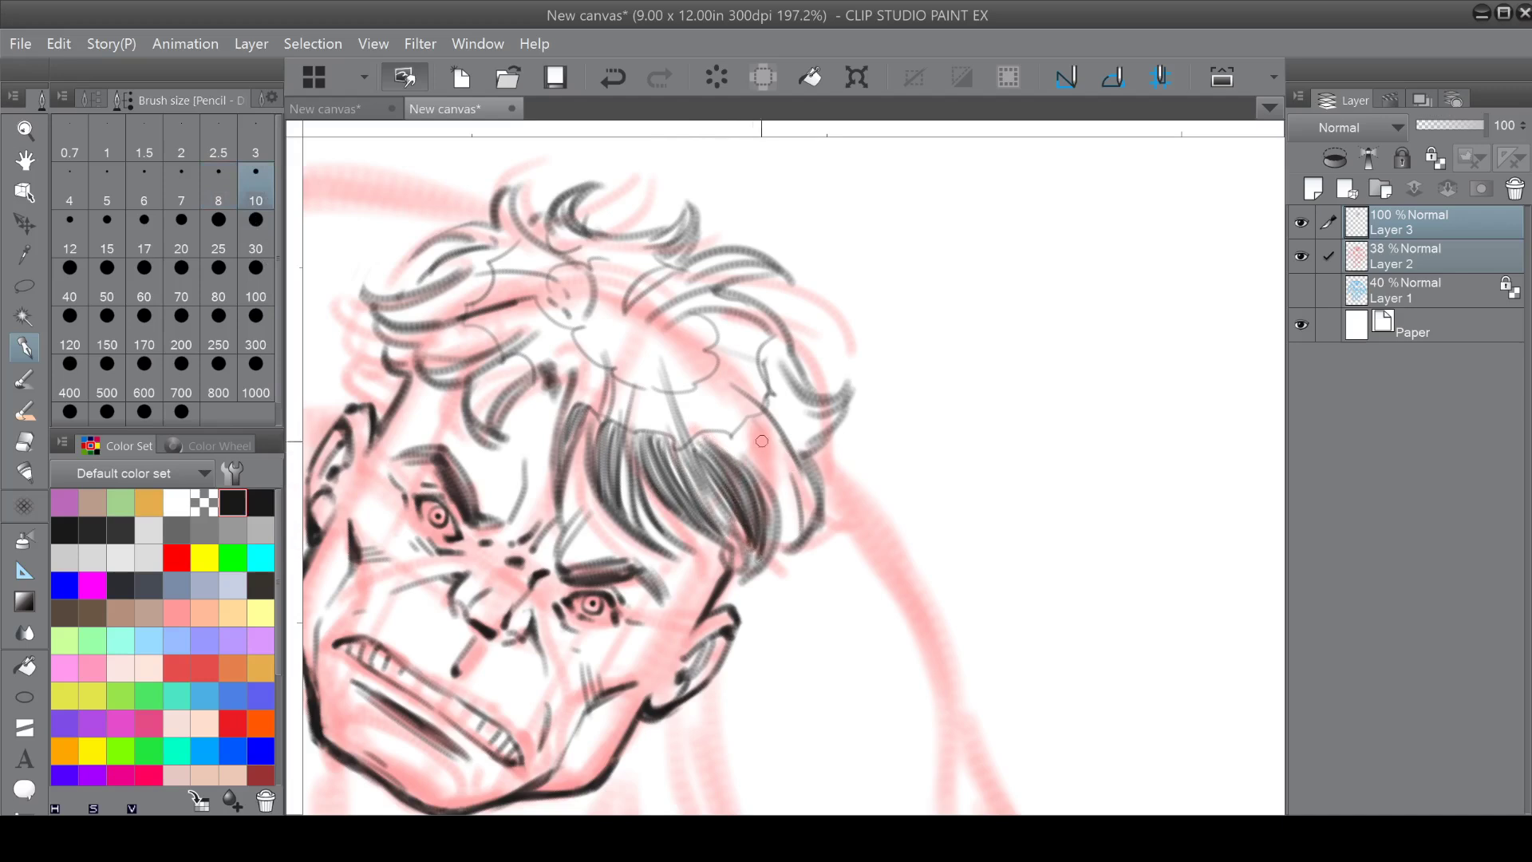
mouse_move(717, 431)
mouse_down()
mouse_move(795, 533)
mouse_move(747, 427)
mouse_move(804, 488)
mouse_up()
drag(761, 420, 805, 517)
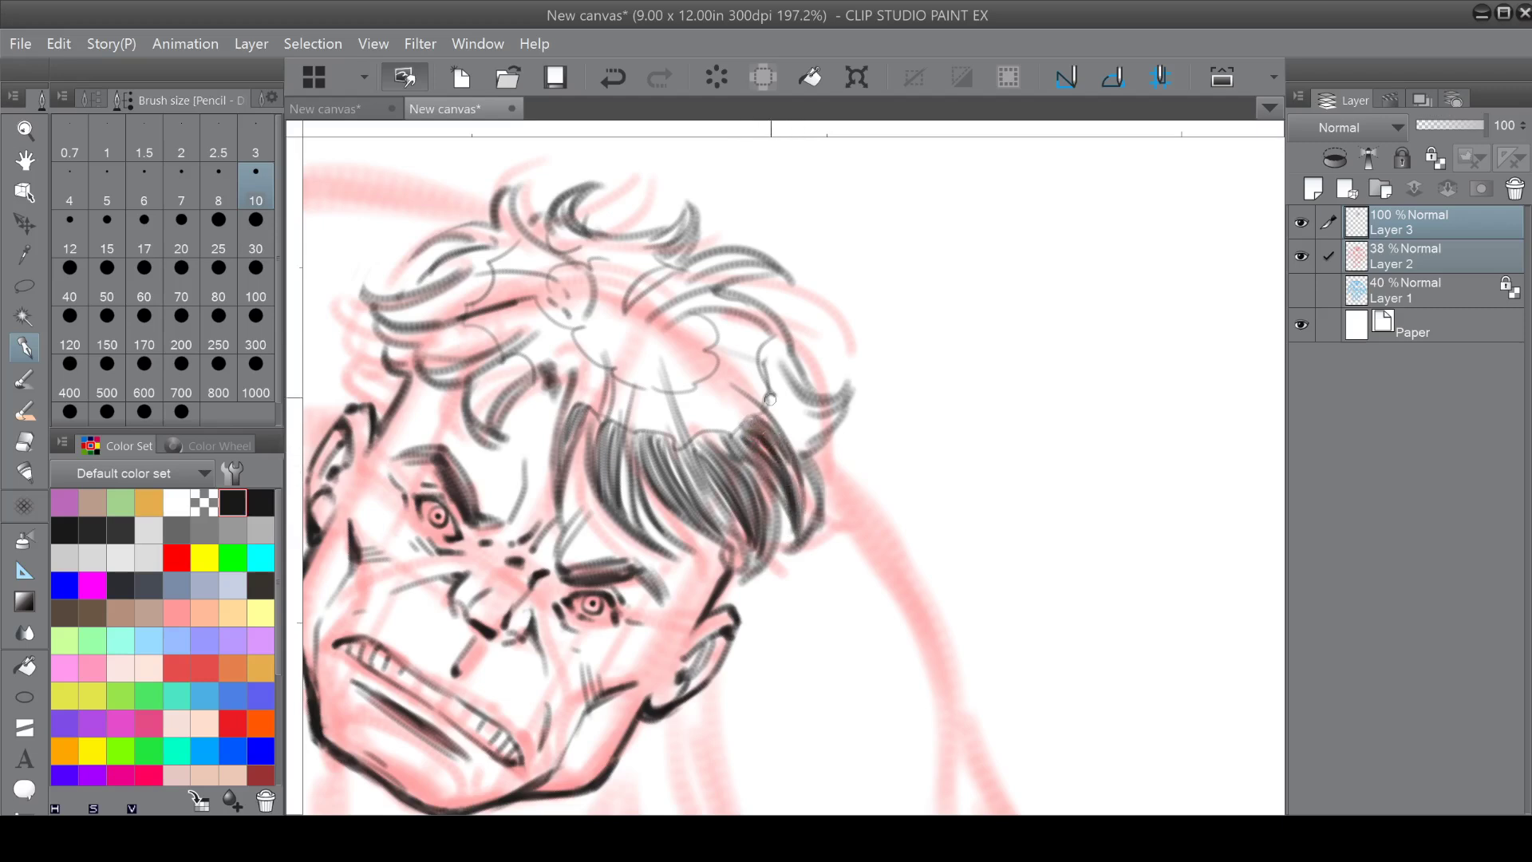
Shade the upturned tuft on the right of the hair, the left side locks and the forehead curl in black.
drag(773, 351, 832, 414)
mouse_move(791, 368)
mouse_down()
mouse_move(746, 315)
mouse_move(713, 392)
mouse_move(790, 431)
mouse_move(742, 434)
mouse_move(772, 396)
mouse_move(788, 435)
mouse_move(774, 402)
mouse_up()
mouse_move(626, 402)
mouse_down()
mouse_move(659, 390)
mouse_move(638, 394)
mouse_up()
mouse_move(591, 625)
mouse_down()
mouse_move(603, 638)
mouse_move(574, 646)
mouse_move(620, 648)
mouse_move(616, 682)
mouse_move(701, 515)
mouse_move(739, 533)
mouse_move(730, 497)
mouse_move(714, 558)
mouse_move(674, 543)
mouse_move(678, 562)
mouse_move(677, 530)
mouse_move(715, 601)
mouse_up()
mouse_move(658, 536)
mouse_down()
mouse_move(678, 614)
mouse_move(637, 562)
mouse_move(674, 626)
mouse_move(654, 558)
mouse_move(620, 568)
mouse_up()
mouse_move(604, 515)
mouse_down()
mouse_move(616, 574)
mouse_move(591, 542)
mouse_move(590, 562)
mouse_up()
drag(574, 515, 584, 564)
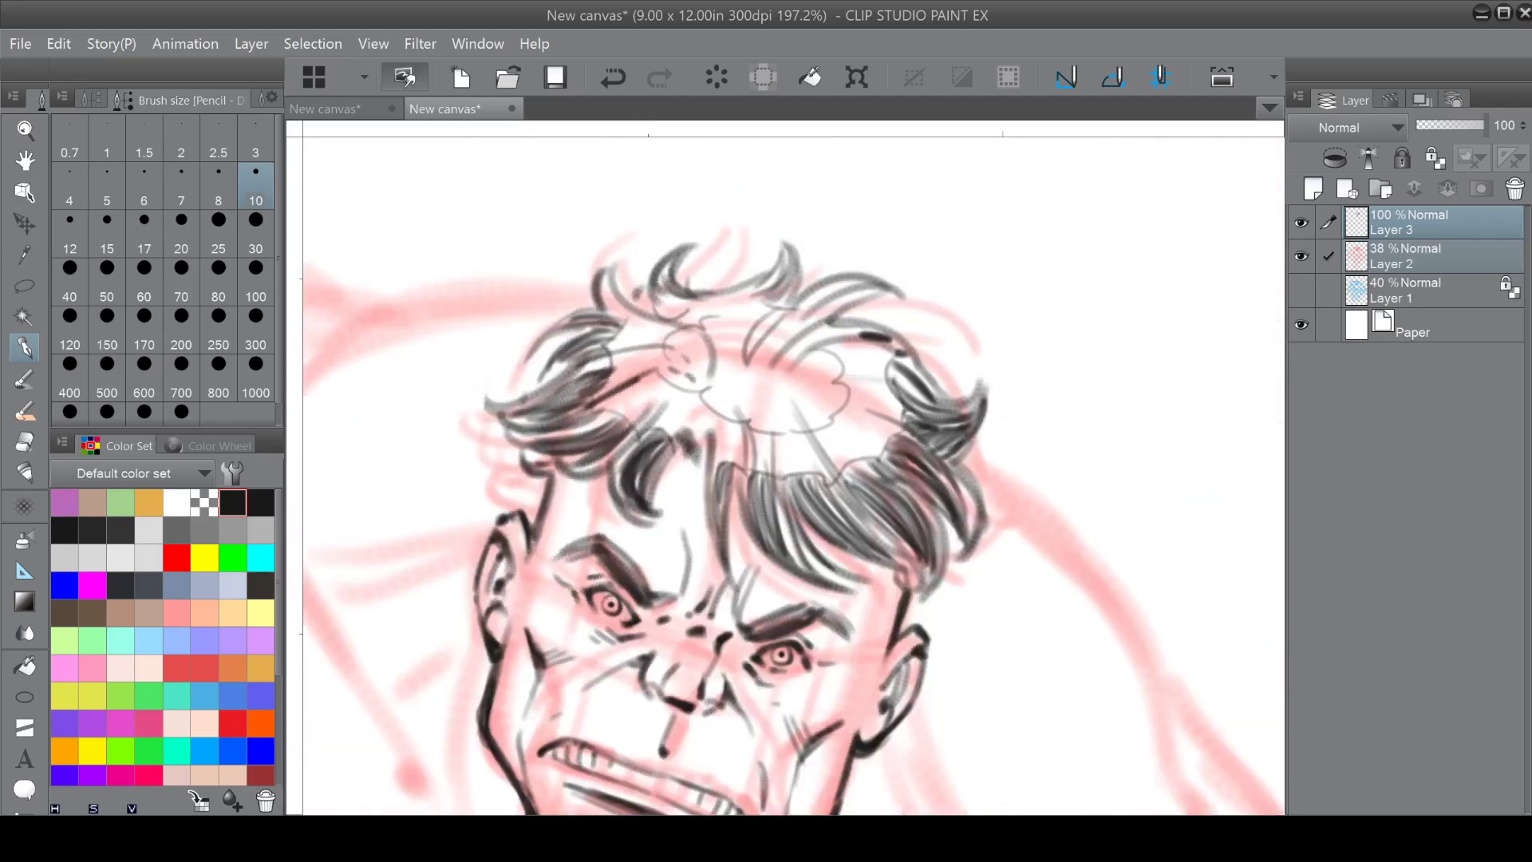
Darken the left locks and the upturned tufts along the top of the hair with short tapered strokes.
drag(604, 385, 624, 420)
mouse_move(614, 388)
mouse_down()
mouse_move(619, 411)
mouse_move(655, 403)
mouse_move(669, 424)
mouse_move(695, 412)
mouse_move(748, 433)
mouse_move(798, 488)
mouse_move(785, 492)
mouse_move(798, 563)
mouse_move(824, 576)
mouse_up()
drag(764, 528, 812, 562)
drag(759, 499, 764, 504)
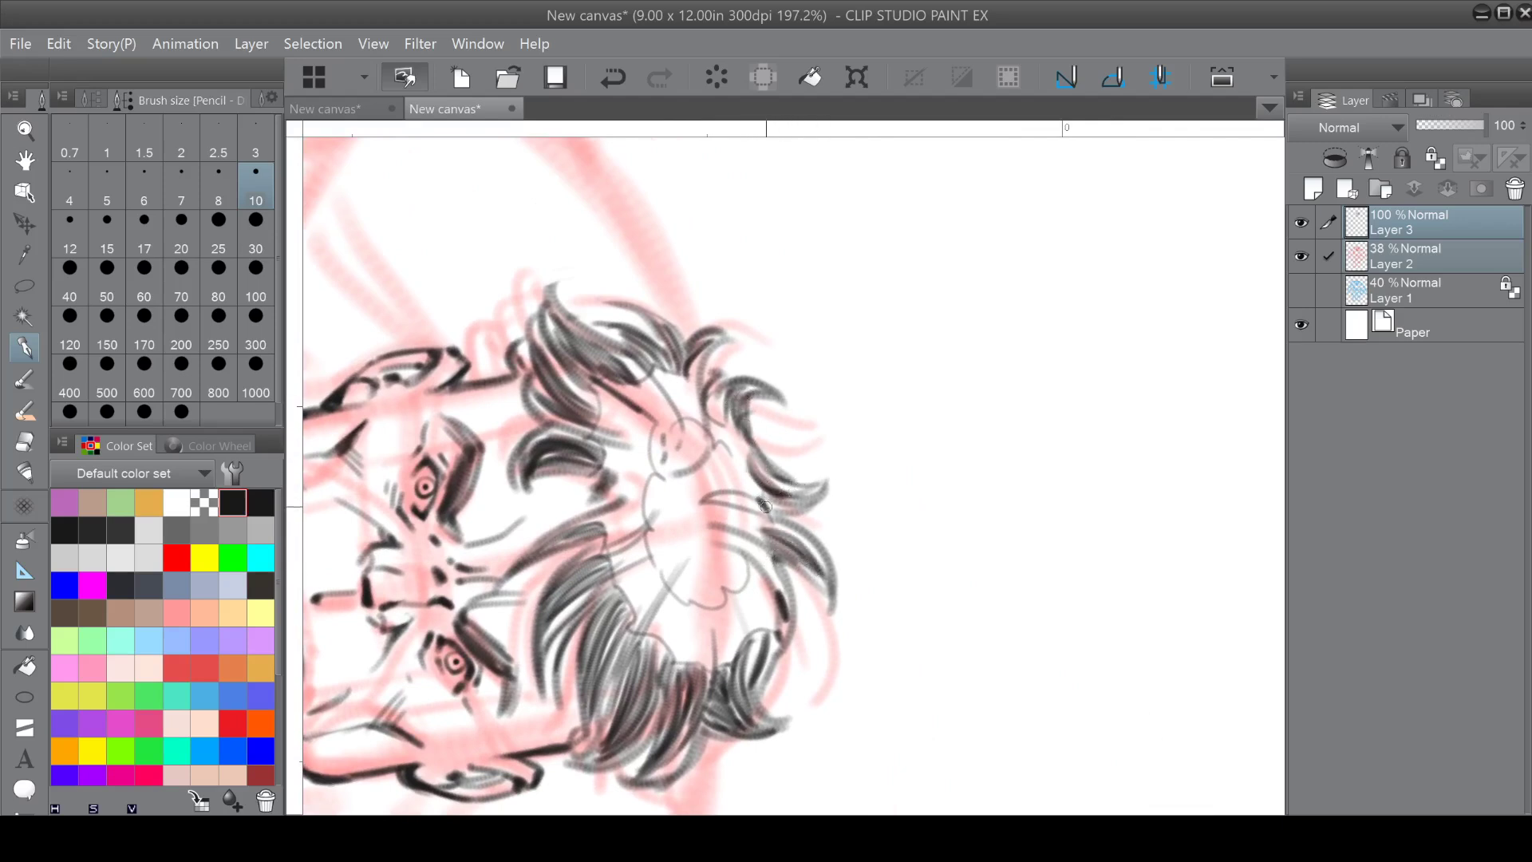
mouse_move(650, 483)
mouse_down()
mouse_move(687, 520)
mouse_move(732, 533)
mouse_move(727, 509)
mouse_move(744, 511)
mouse_up()
mouse_move(756, 454)
mouse_down()
mouse_move(722, 518)
mouse_move(738, 524)
mouse_move(747, 504)
mouse_up()
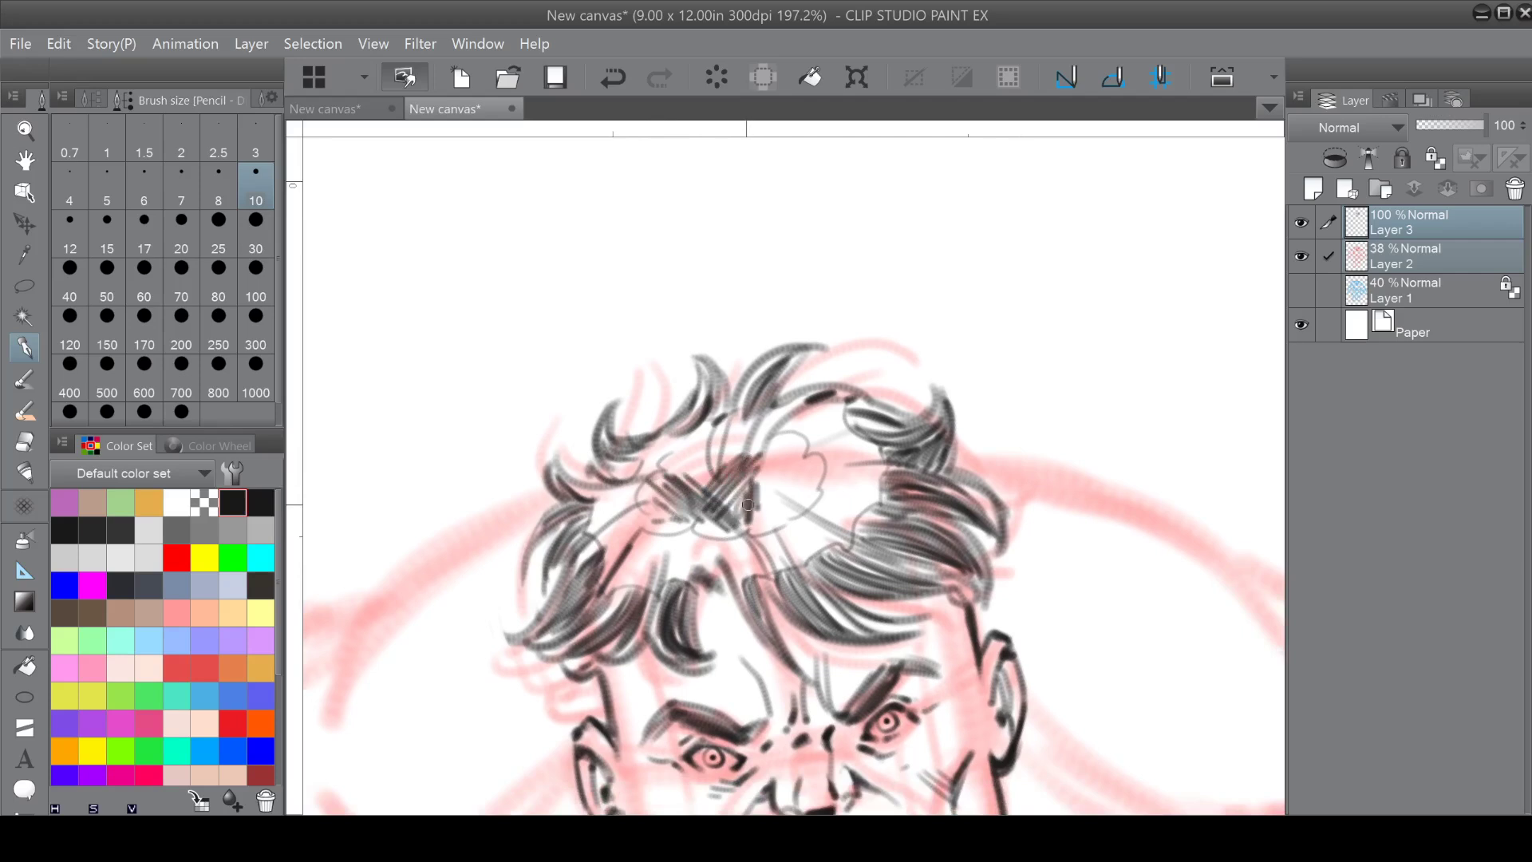
click(611, 80)
click(611, 80)
click(611, 80)
click(611, 80)
click(611, 80)
click(611, 80)
click(611, 80)
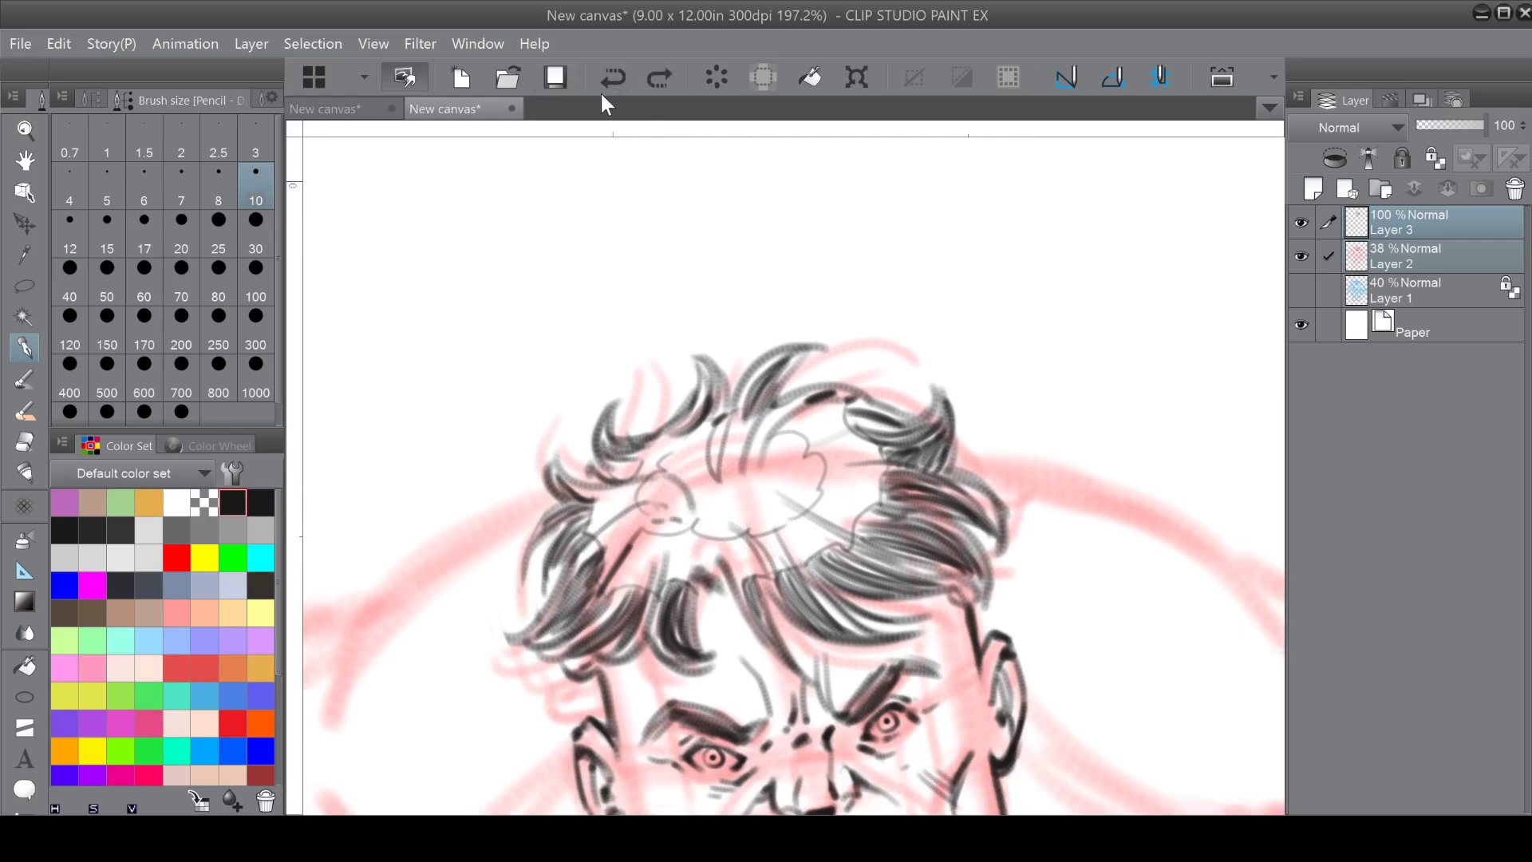
Fill the whorl at the crown of the hair with dark strokes radiating from its centre.
drag(798, 559, 740, 518)
mouse_move(658, 455)
mouse_down()
mouse_move(724, 478)
mouse_move(711, 480)
mouse_move(713, 440)
mouse_move(732, 479)
mouse_move(775, 472)
mouse_move(770, 445)
mouse_move(782, 465)
mouse_move(767, 458)
mouse_up()
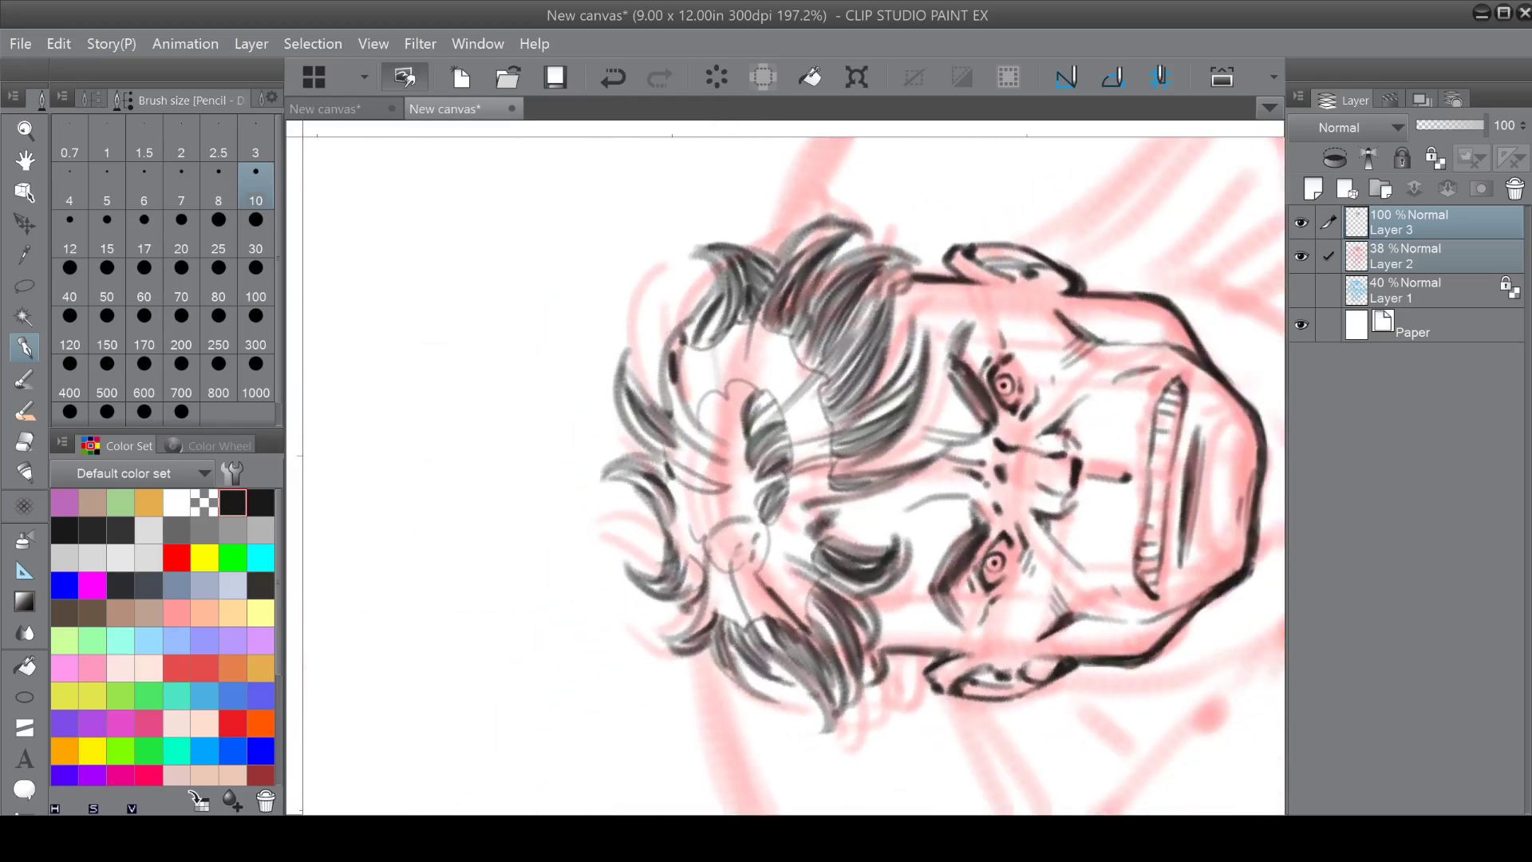
mouse_move(738, 386)
mouse_down()
mouse_move(745, 428)
mouse_move(729, 402)
mouse_move(736, 422)
mouse_move(722, 417)
mouse_move(737, 446)
mouse_move(700, 397)
mouse_move(702, 423)
mouse_move(748, 443)
mouse_up()
mouse_move(757, 527)
mouse_down()
mouse_move(754, 558)
mouse_move(766, 523)
mouse_move(734, 566)
mouse_move(752, 492)
mouse_up()
mouse_move(1003, 386)
mouse_down()
mouse_move(987, 547)
mouse_move(945, 591)
mouse_up()
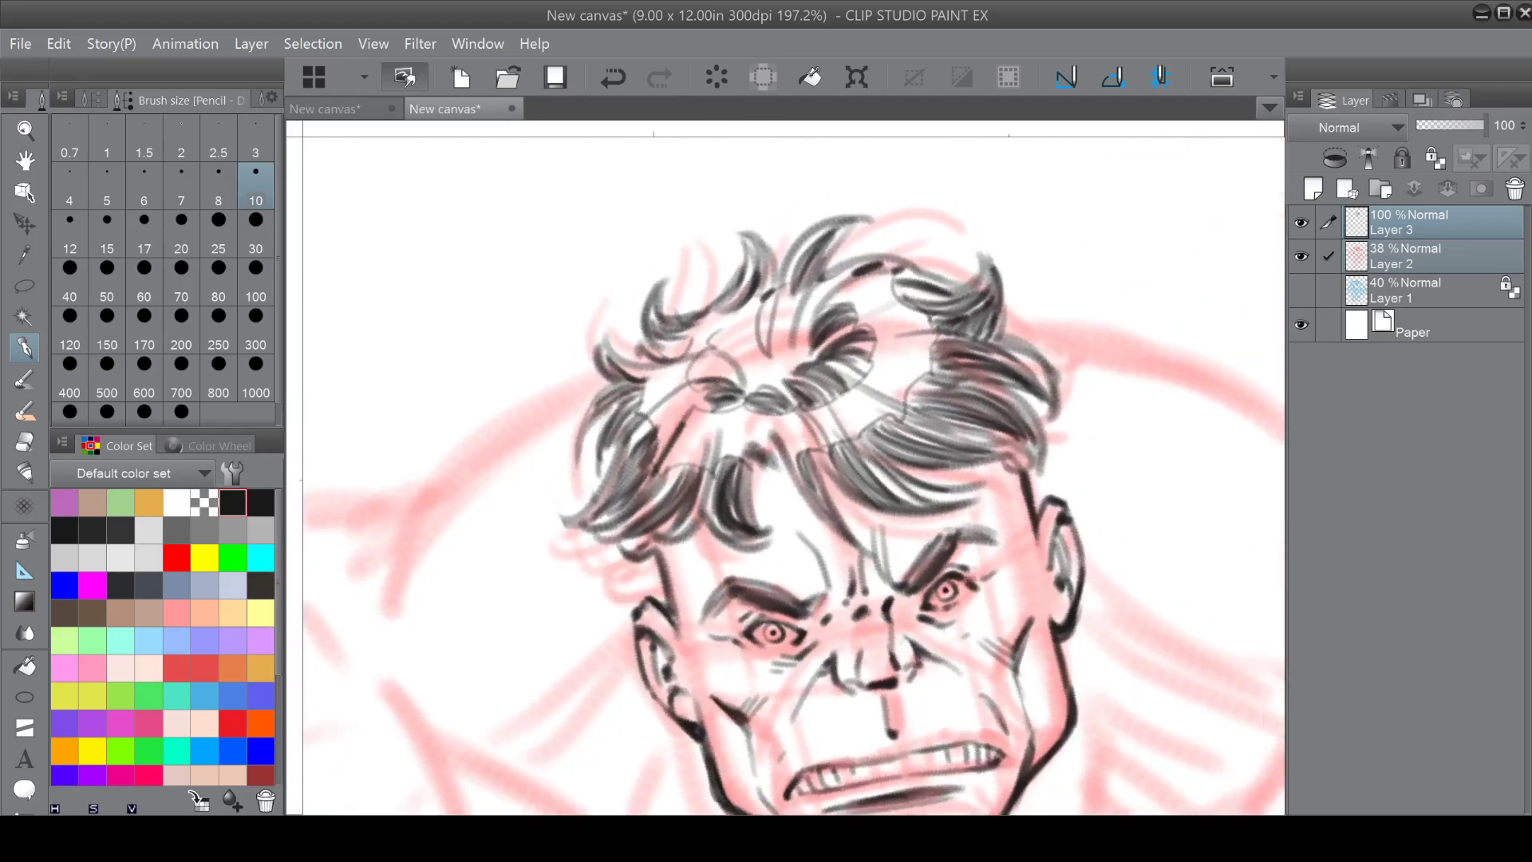
drag(893, 510, 819, 585)
mouse_move(617, 419)
mouse_down()
mouse_move(662, 465)
mouse_move(659, 418)
mouse_move(678, 448)
mouse_move(670, 395)
mouse_move(681, 443)
mouse_move(706, 427)
mouse_move(710, 391)
mouse_move(722, 436)
mouse_move(730, 394)
mouse_move(728, 439)
mouse_move(702, 463)
mouse_move(690, 446)
mouse_move(711, 435)
mouse_move(669, 459)
mouse_move(730, 422)
mouse_move(746, 431)
mouse_move(694, 441)
mouse_move(639, 419)
mouse_move(678, 407)
mouse_move(666, 421)
mouse_move(678, 314)
mouse_move(692, 364)
mouse_move(815, 310)
mouse_move(830, 335)
mouse_move(905, 359)
mouse_move(882, 351)
mouse_move(963, 490)
mouse_move(895, 523)
mouse_up()
mouse_move(750, 526)
mouse_down()
mouse_move(760, 591)
mouse_move(784, 612)
mouse_up()
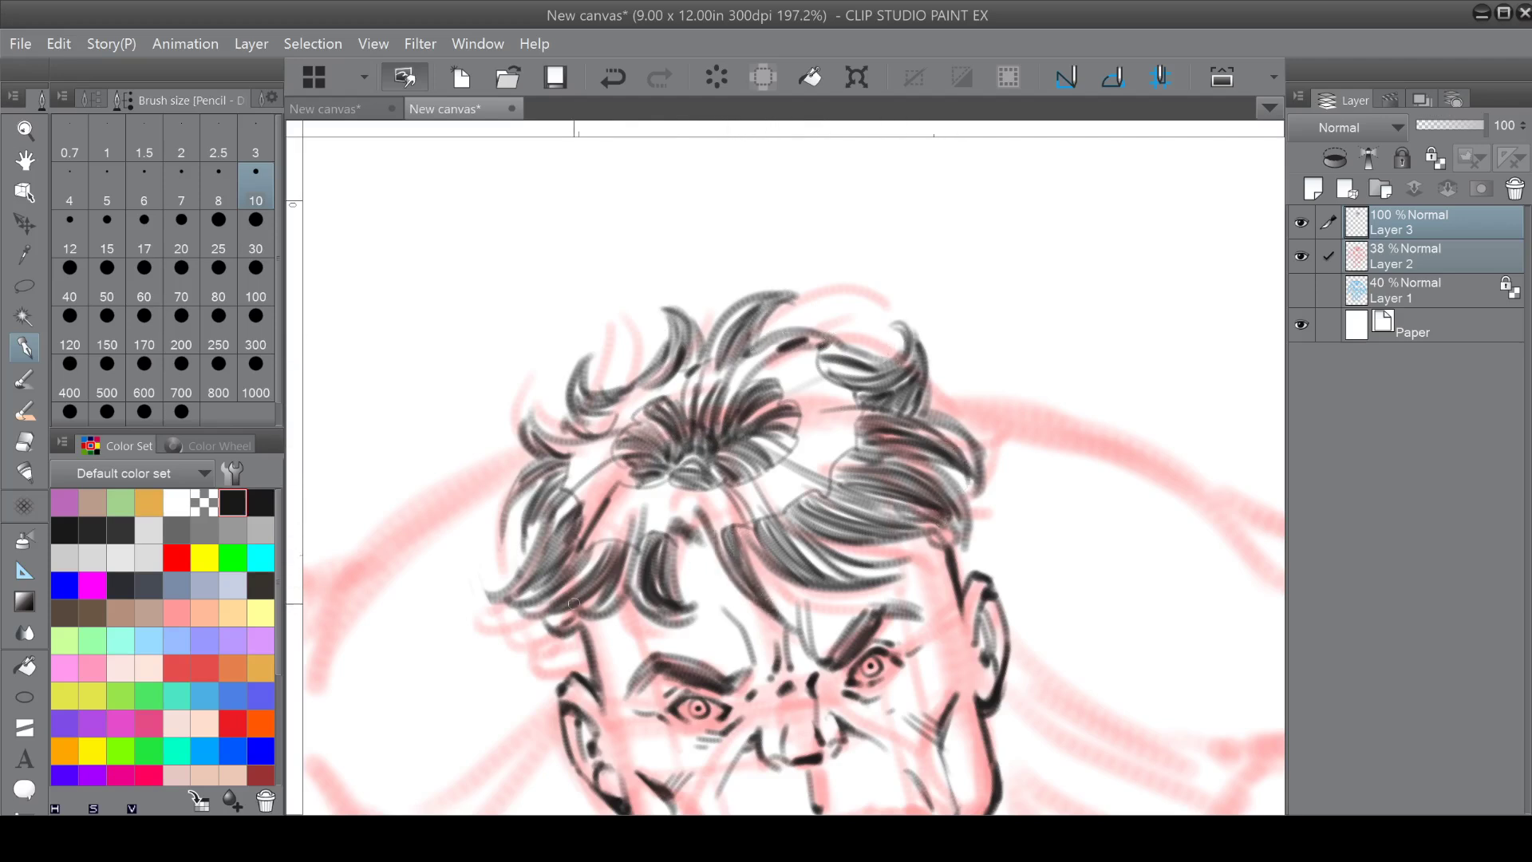
drag(570, 616, 576, 614)
Set the brush size to 15 and ink the left collarbone line from the shoulder to the base of the neck.
key(ctrl+minus)
key(ctrl+at)
drag(798, 559, 738, 389)
key(ctrl+minus)
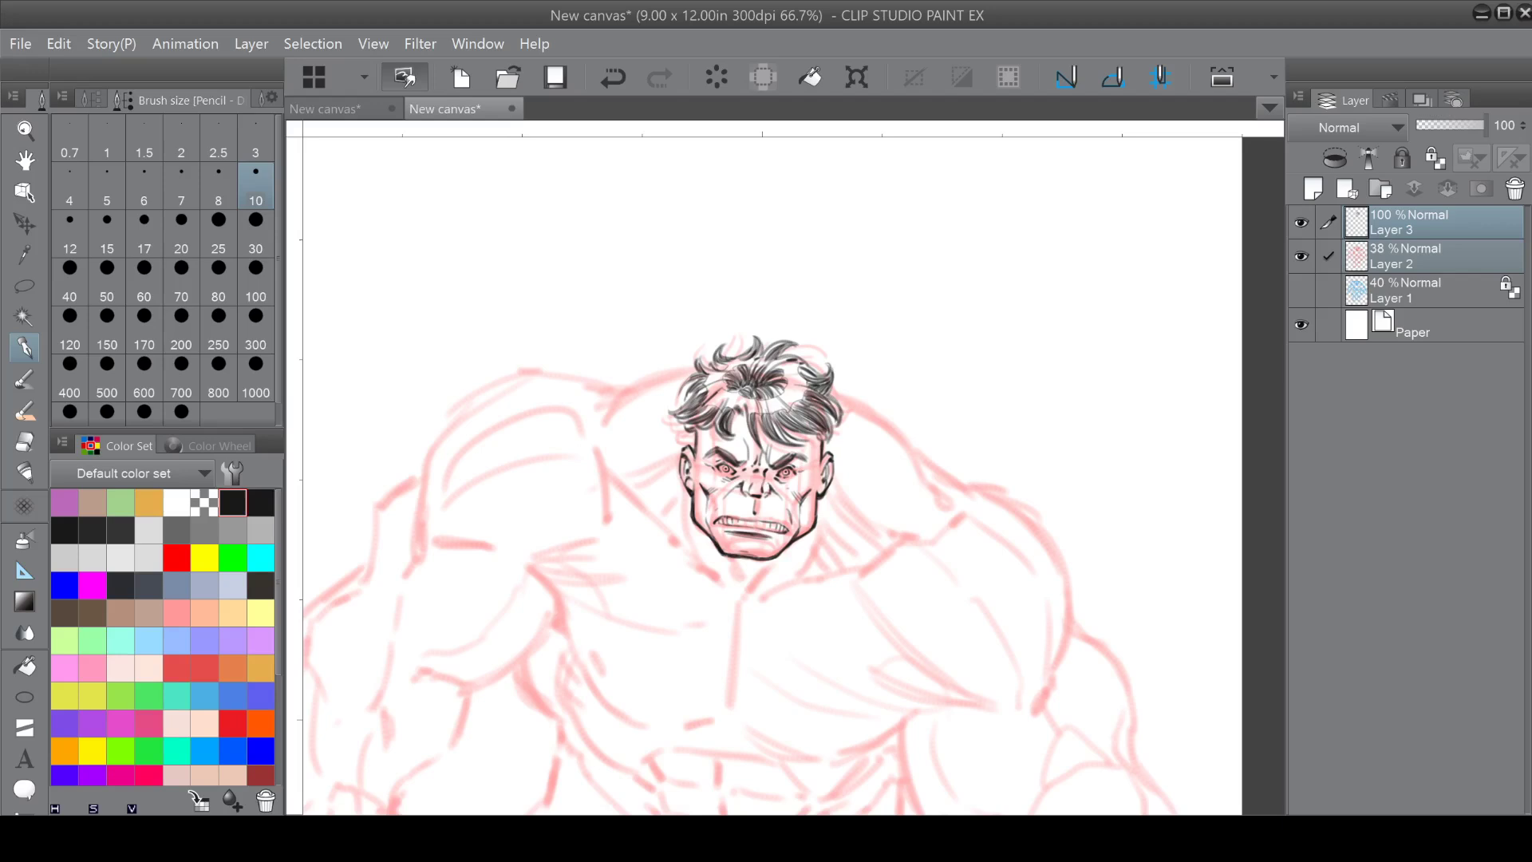
drag(758, 478, 727, 544)
drag(997, 359, 1018, 405)
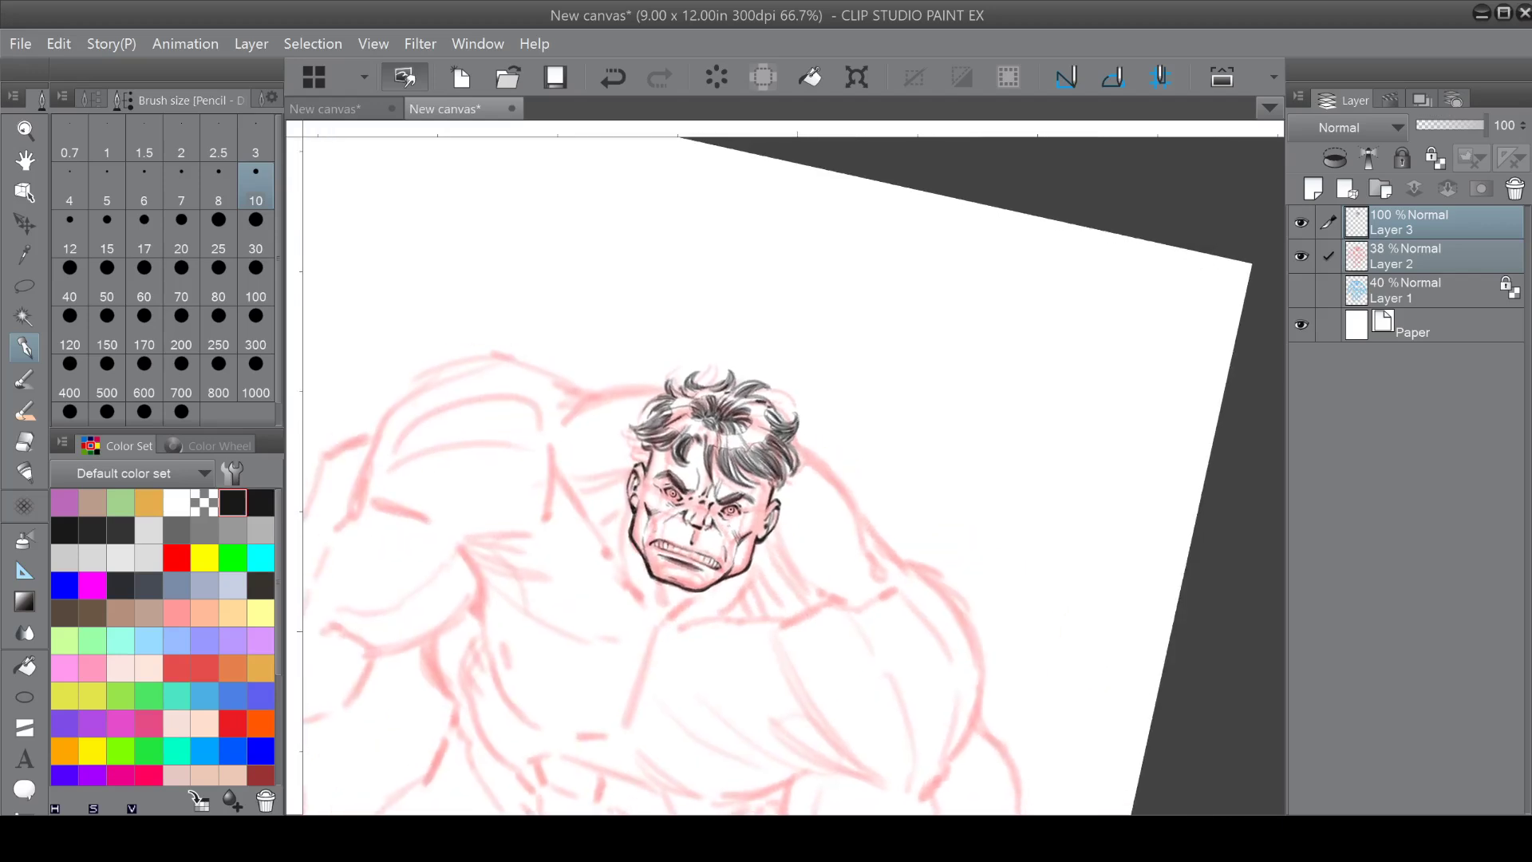
key(minus)
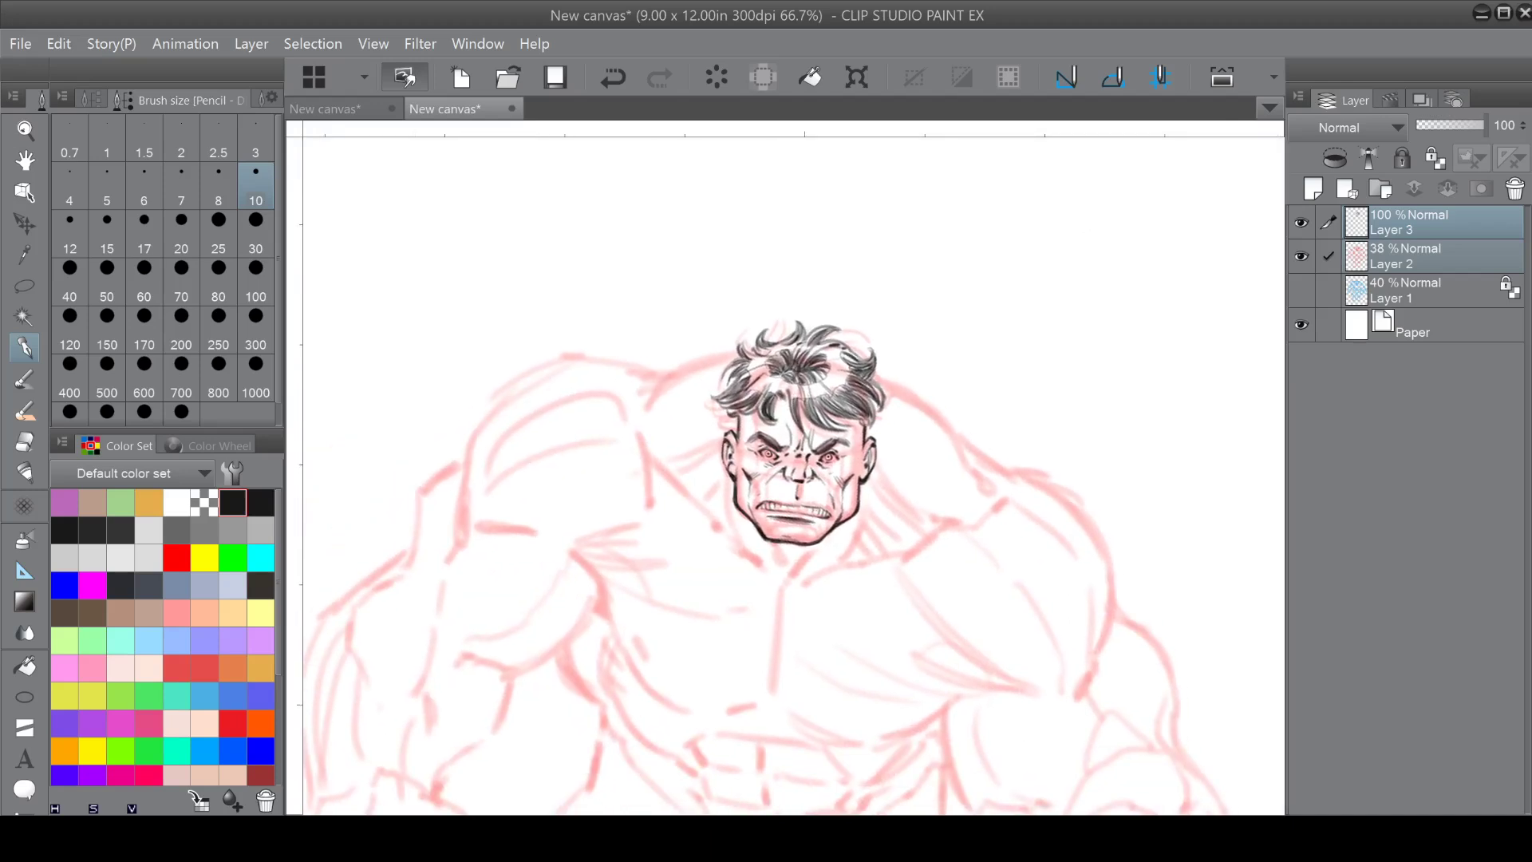
click(71, 240)
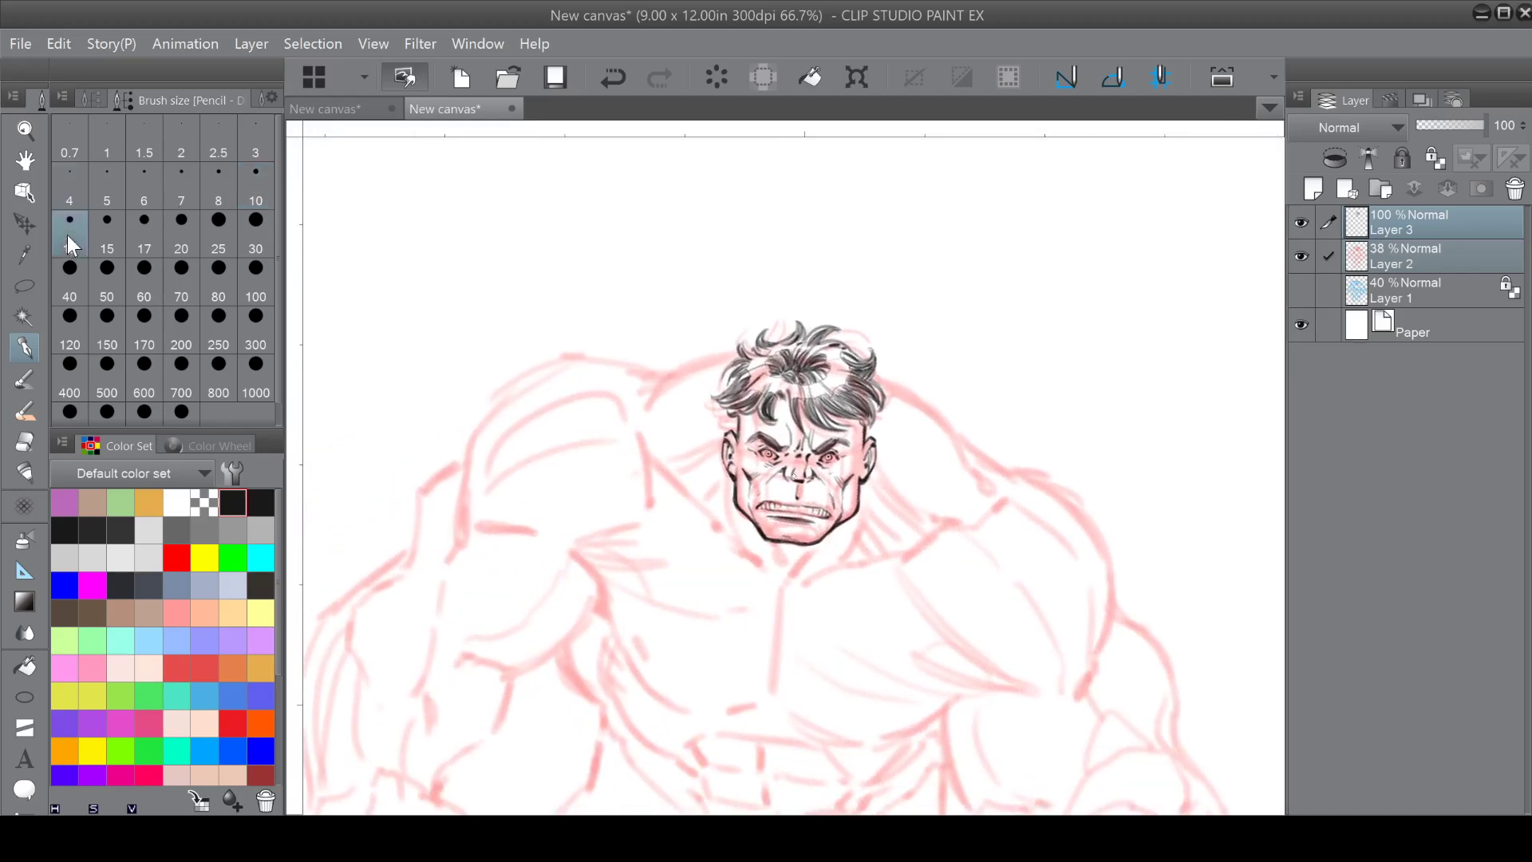
drag(639, 447, 645, 492)
scroll(717, 465, up, 2)
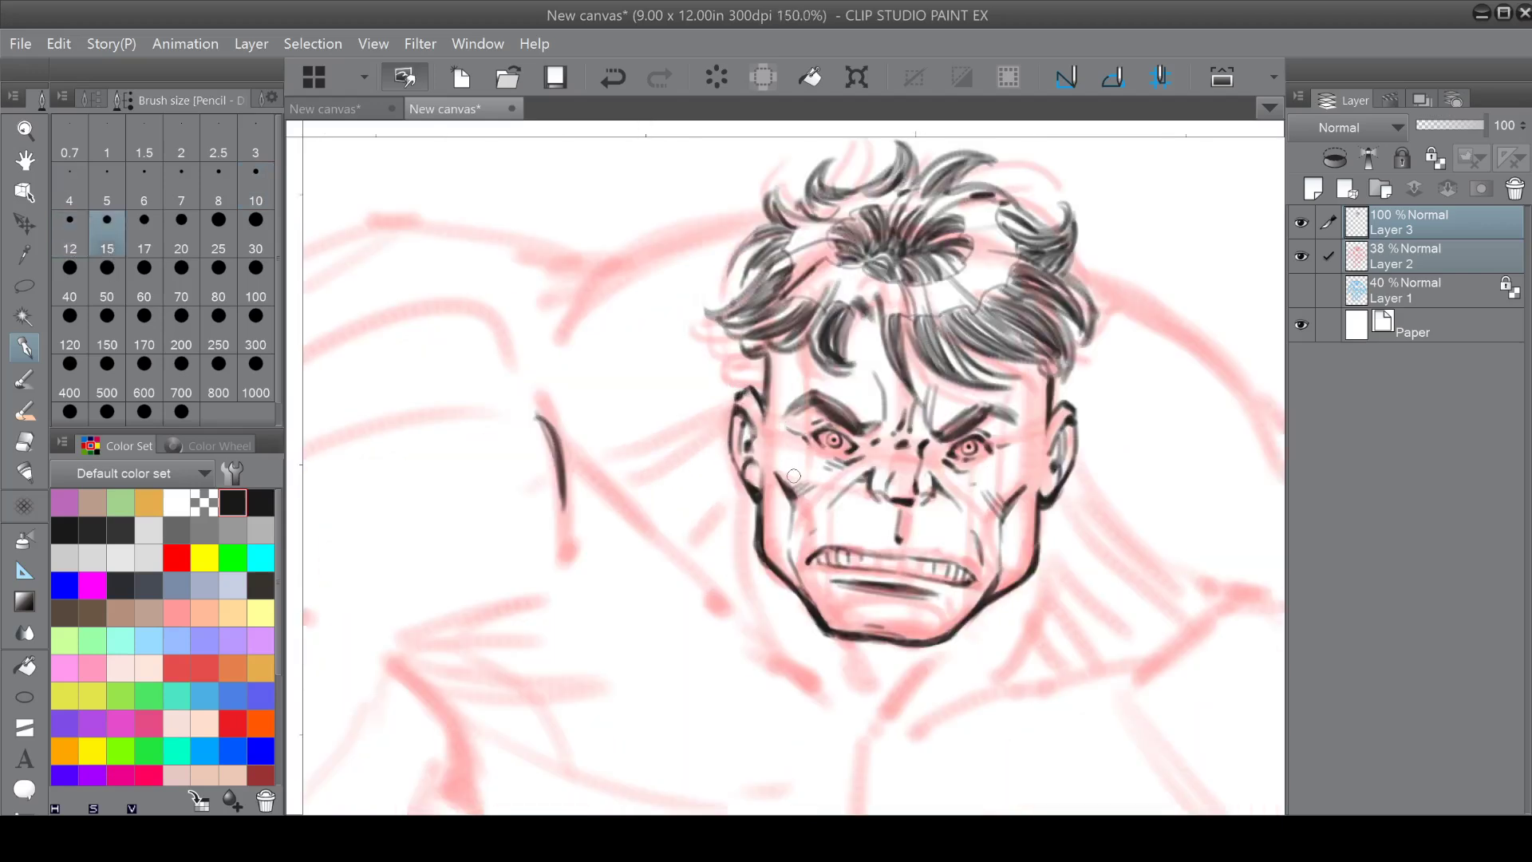
drag(565, 451, 830, 704)
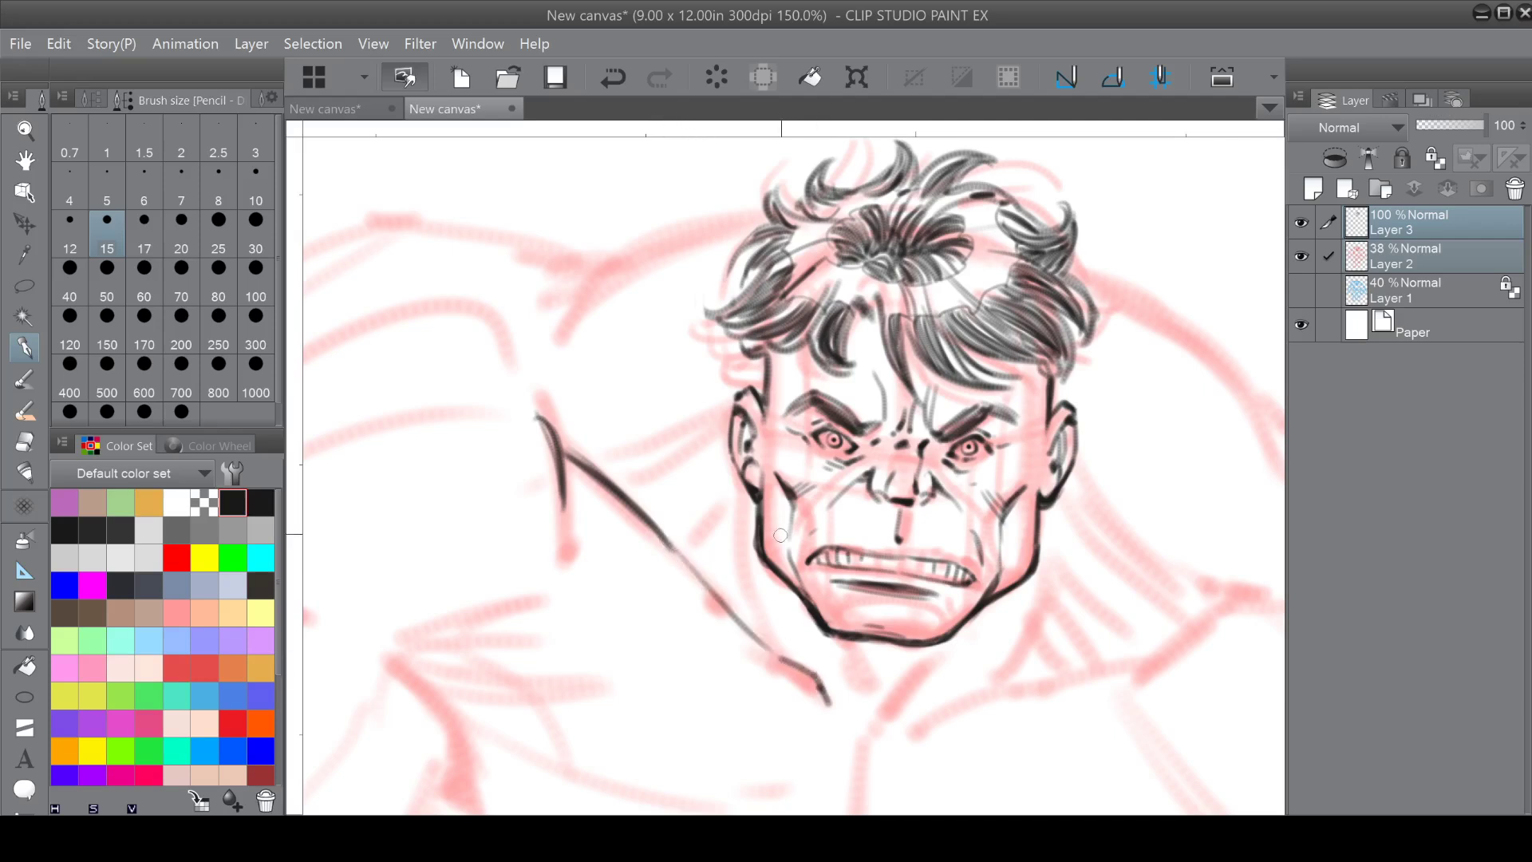
Ink the left side of the neck and add thin shading lines beneath the left collarbone.
mouse_move(748, 499)
mouse_down()
mouse_move(746, 583)
mouse_move(785, 662)
mouse_move(846, 642)
mouse_move(860, 685)
mouse_up()
drag(569, 527, 634, 560)
drag(572, 514, 663, 595)
mouse_move(738, 490)
mouse_down()
mouse_move(691, 565)
mouse_move(731, 526)
mouse_up()
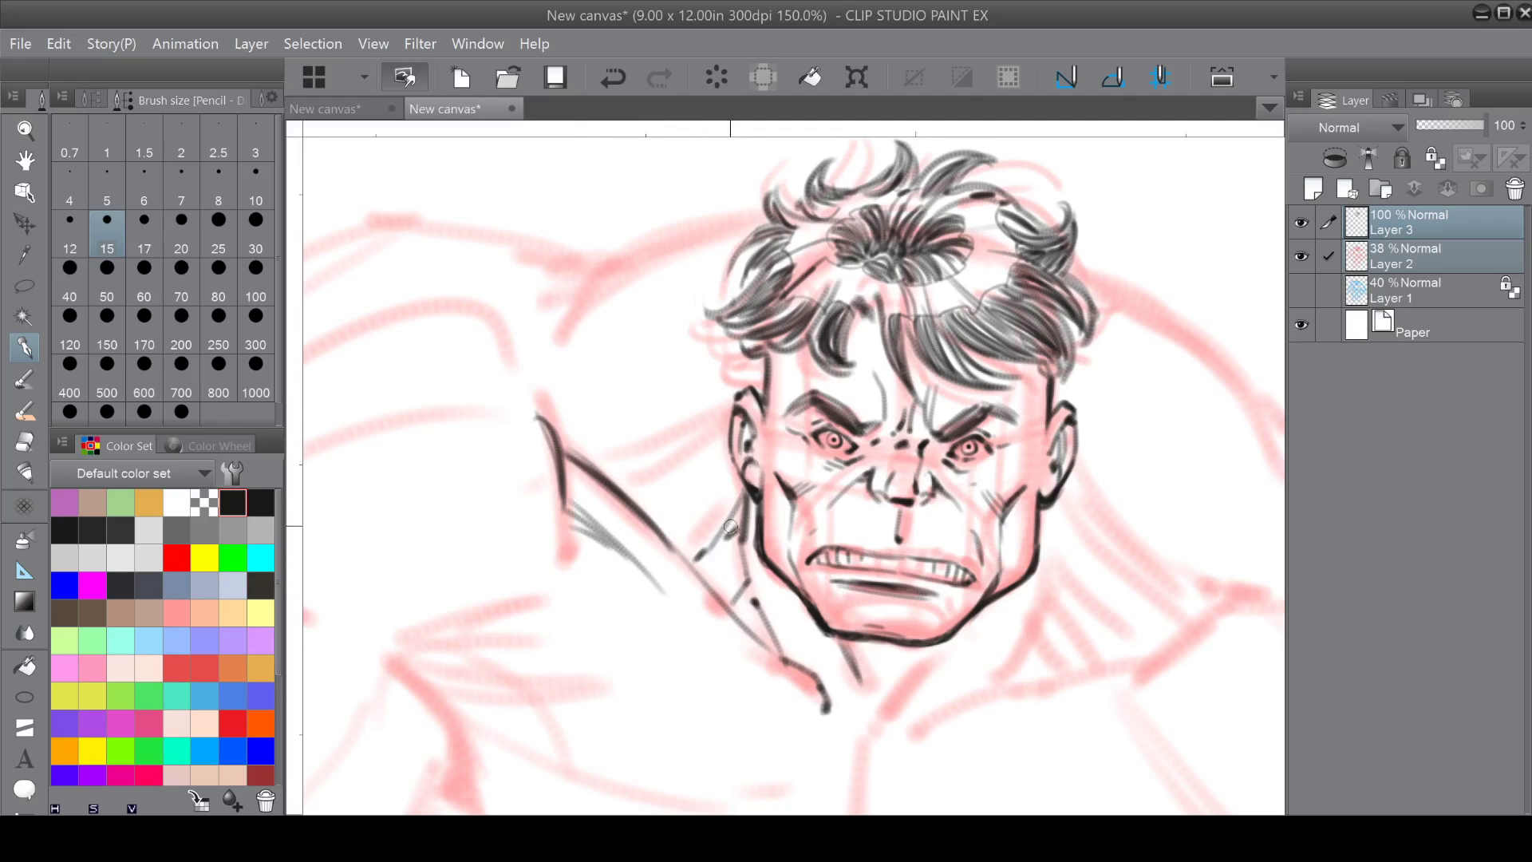
Ink the right neck contour and the notch between the collarbones, and darken the shadow beneath the chin.
scroll(997, 364, down, 3)
drag(929, 398, 796, 363)
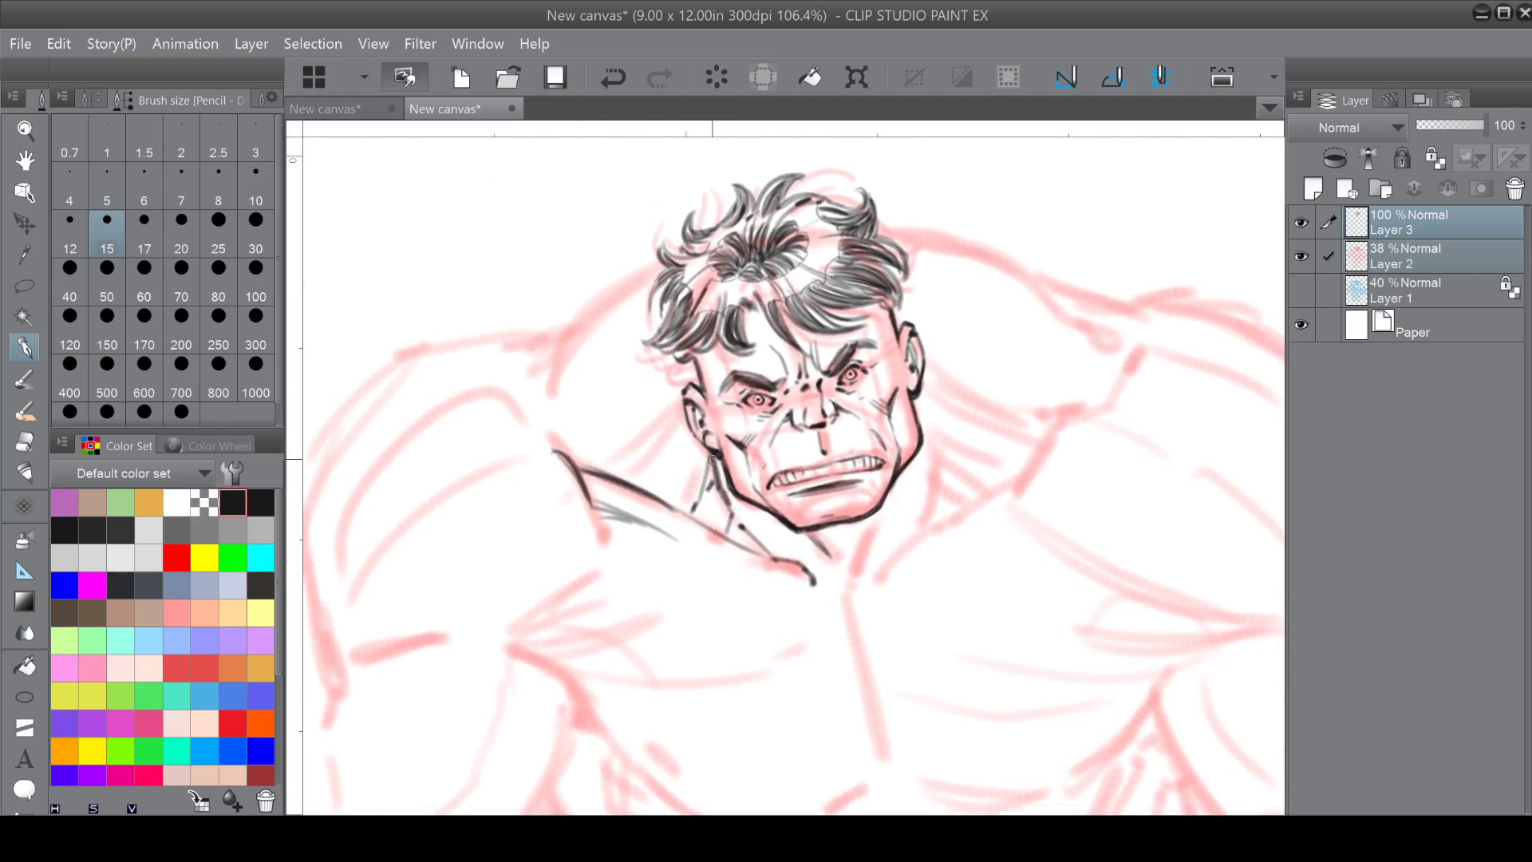
drag(827, 548, 844, 572)
drag(872, 519, 855, 587)
mouse_move(918, 393)
mouse_down()
mouse_move(926, 468)
mouse_move(912, 535)
mouse_move(916, 498)
mouse_up()
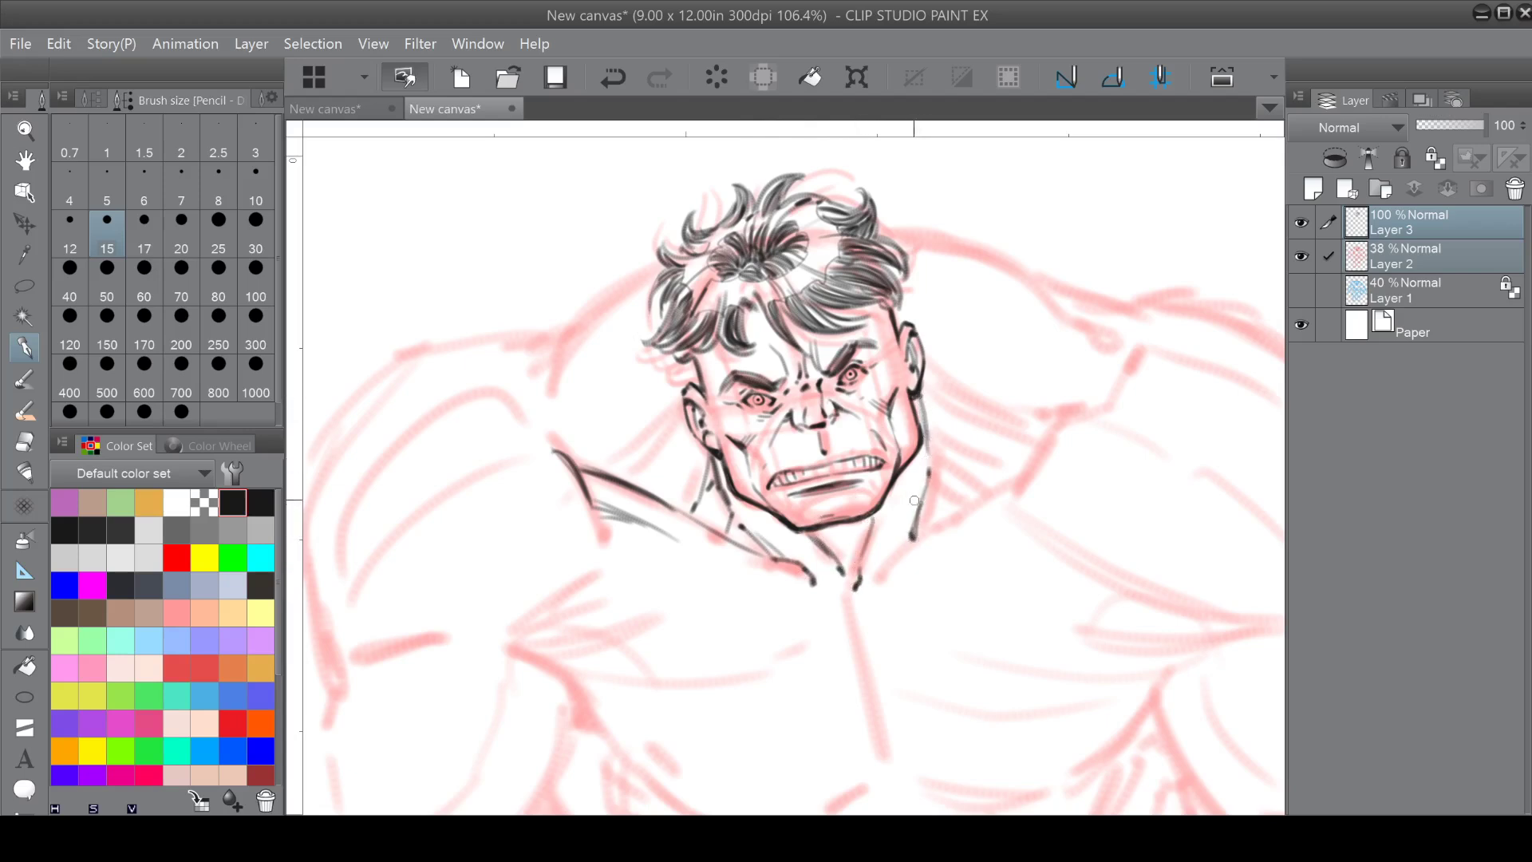
mouse_move(874, 576)
mouse_down()
mouse_move(908, 545)
mouse_move(910, 563)
mouse_up()
drag(817, 578, 801, 589)
mouse_move(822, 531)
mouse_down()
mouse_move(864, 524)
mouse_move(863, 540)
mouse_move(870, 518)
mouse_move(859, 557)
mouse_move(854, 528)
mouse_up()
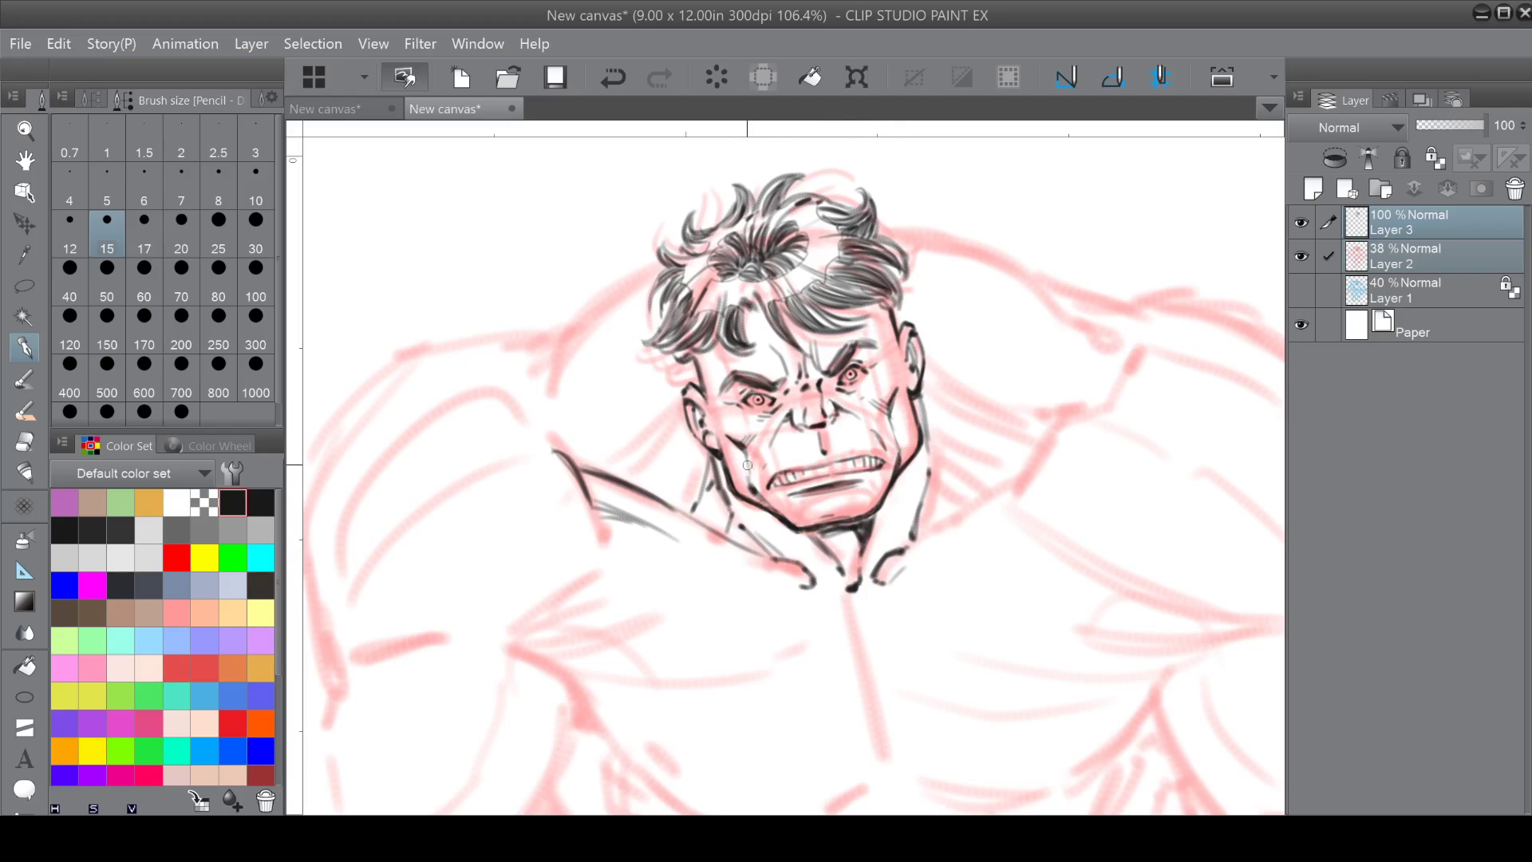
Draw the stretched muscle strands on both sides of the neck with thin tapered lines.
mouse_move(616, 476)
mouse_down()
mouse_move(680, 409)
mouse_move(659, 455)
mouse_move(666, 419)
mouse_move(689, 432)
mouse_move(677, 493)
mouse_up()
mouse_move(692, 437)
mouse_down()
mouse_move(656, 496)
mouse_move(670, 473)
mouse_move(717, 504)
mouse_move(688, 514)
mouse_up()
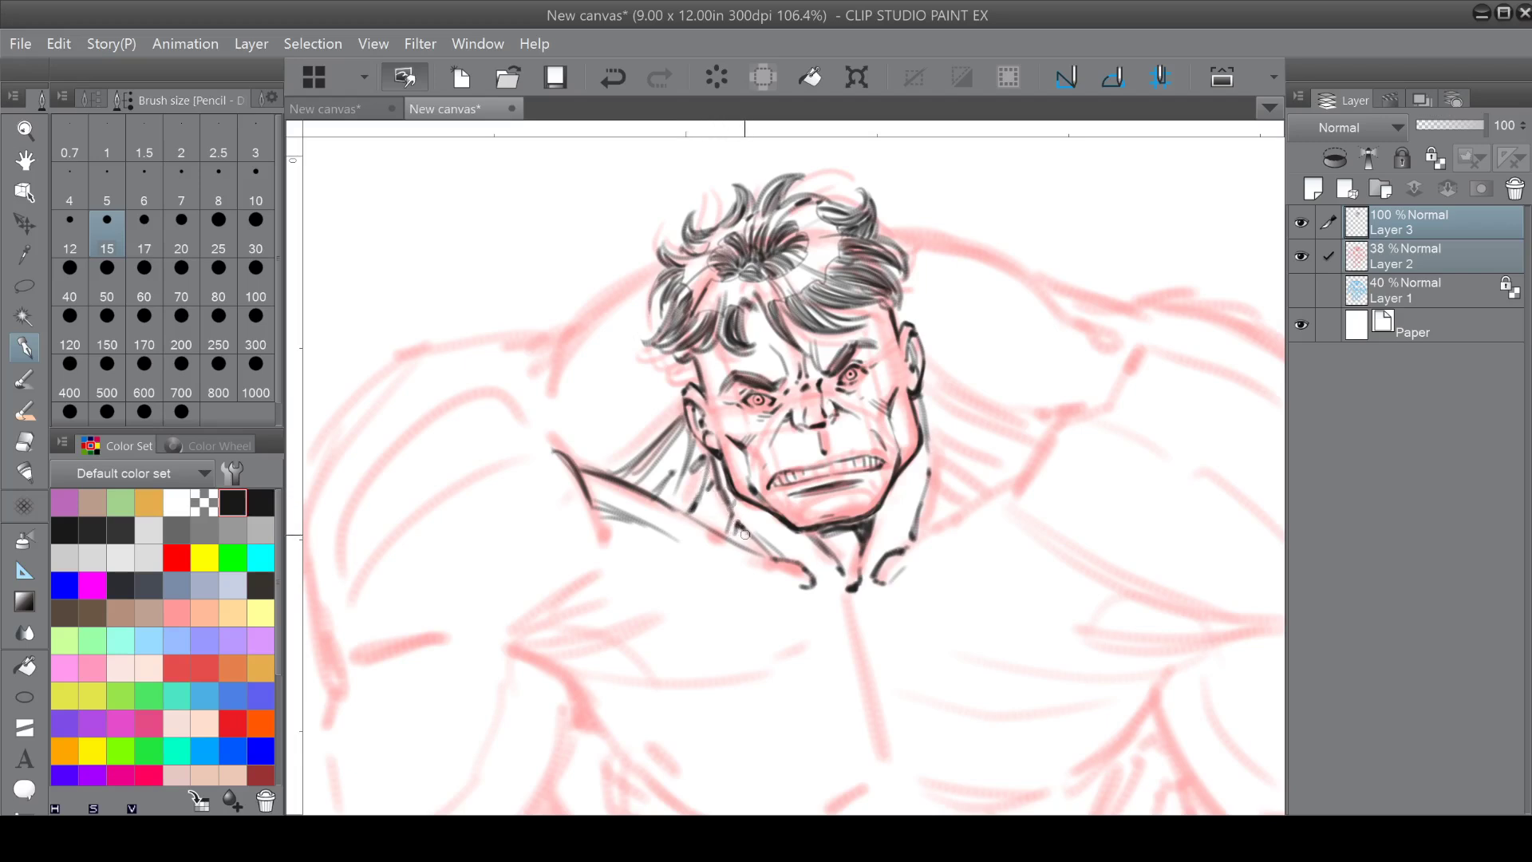
mouse_move(680, 459)
mouse_down()
mouse_move(667, 505)
mouse_move(717, 504)
mouse_move(754, 380)
mouse_move(638, 423)
mouse_up()
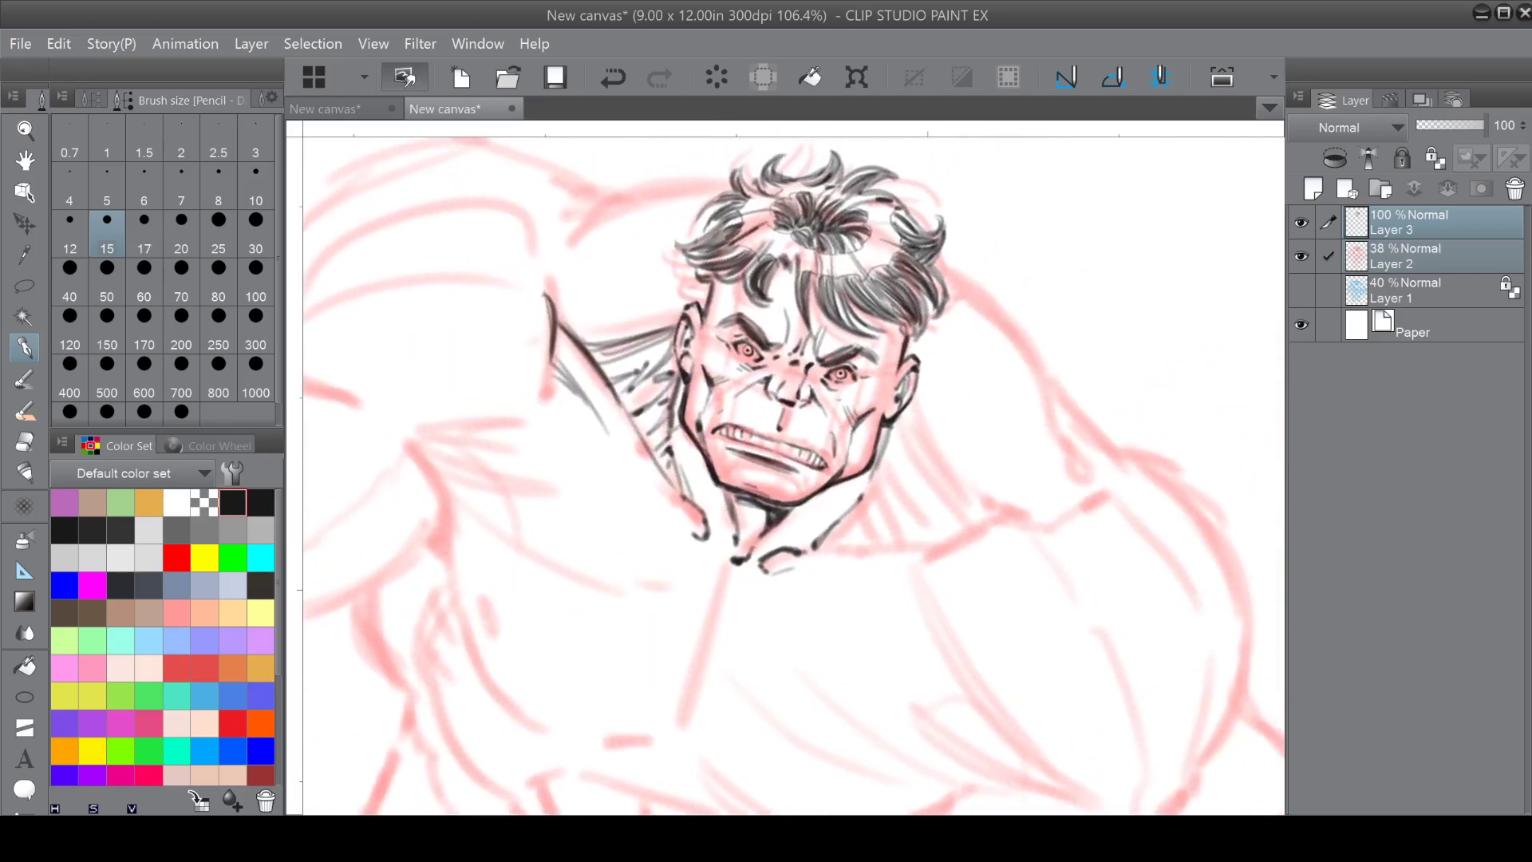
drag(872, 468, 874, 522)
mouse_move(906, 414)
mouse_down()
mouse_move(917, 461)
mouse_move(957, 501)
mouse_up()
mouse_move(896, 423)
mouse_down()
mouse_move(891, 490)
mouse_move(918, 539)
mouse_up()
mouse_move(883, 476)
mouse_down()
mouse_move(900, 497)
mouse_move(891, 548)
mouse_up()
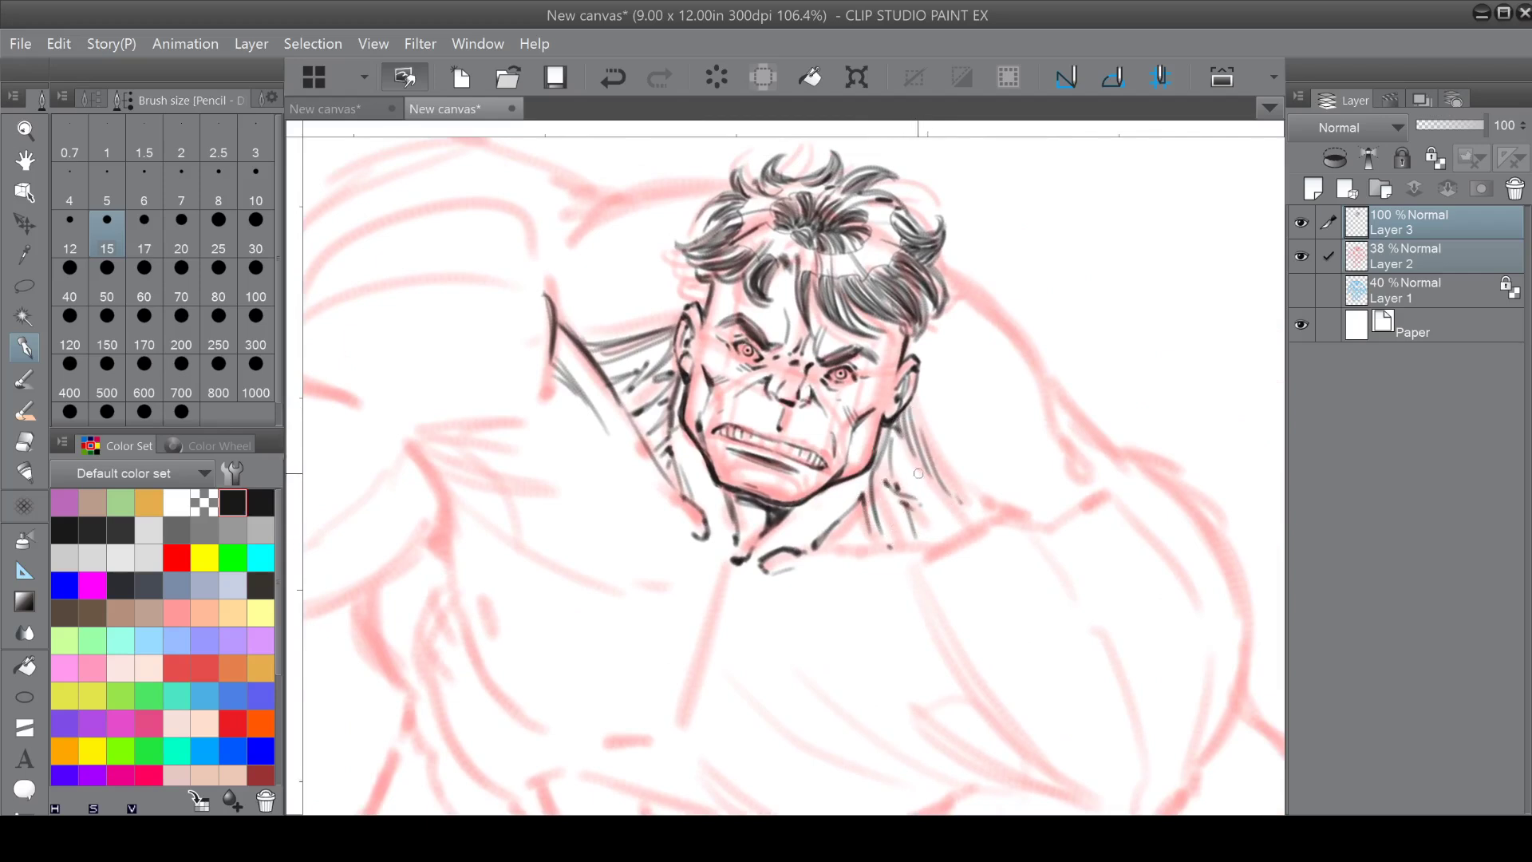
mouse_move(881, 496)
mouse_down()
mouse_move(896, 545)
mouse_move(854, 544)
mouse_up()
Touch up the neck notch and ink the right collarbone with a thickened outer end.
mouse_move(734, 543)
mouse_down()
mouse_move(654, 569)
mouse_move(763, 682)
mouse_move(769, 571)
mouse_up()
drag(921, 350, 856, 521)
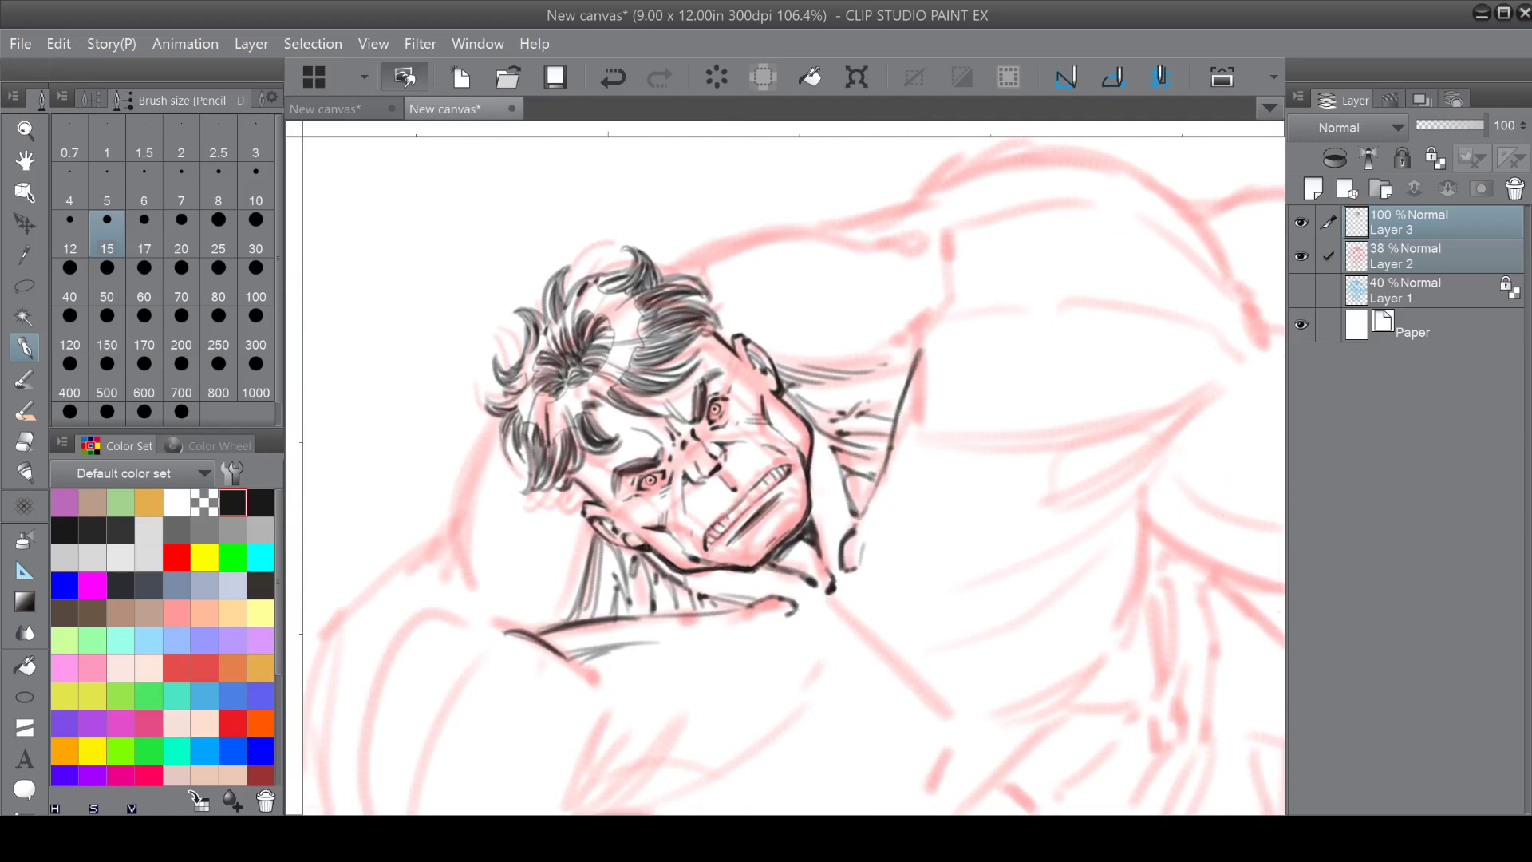
mouse_move(927, 335)
mouse_down()
mouse_move(926, 418)
mouse_move(952, 301)
mouse_up()
Ink the lower contour of the left pectoral from the armpit toward the centre of the chest.
key(ctrl+minus)
key(ctrl+minus)
drag(837, 537, 770, 444)
drag(545, 455, 685, 495)
drag(586, 474, 675, 496)
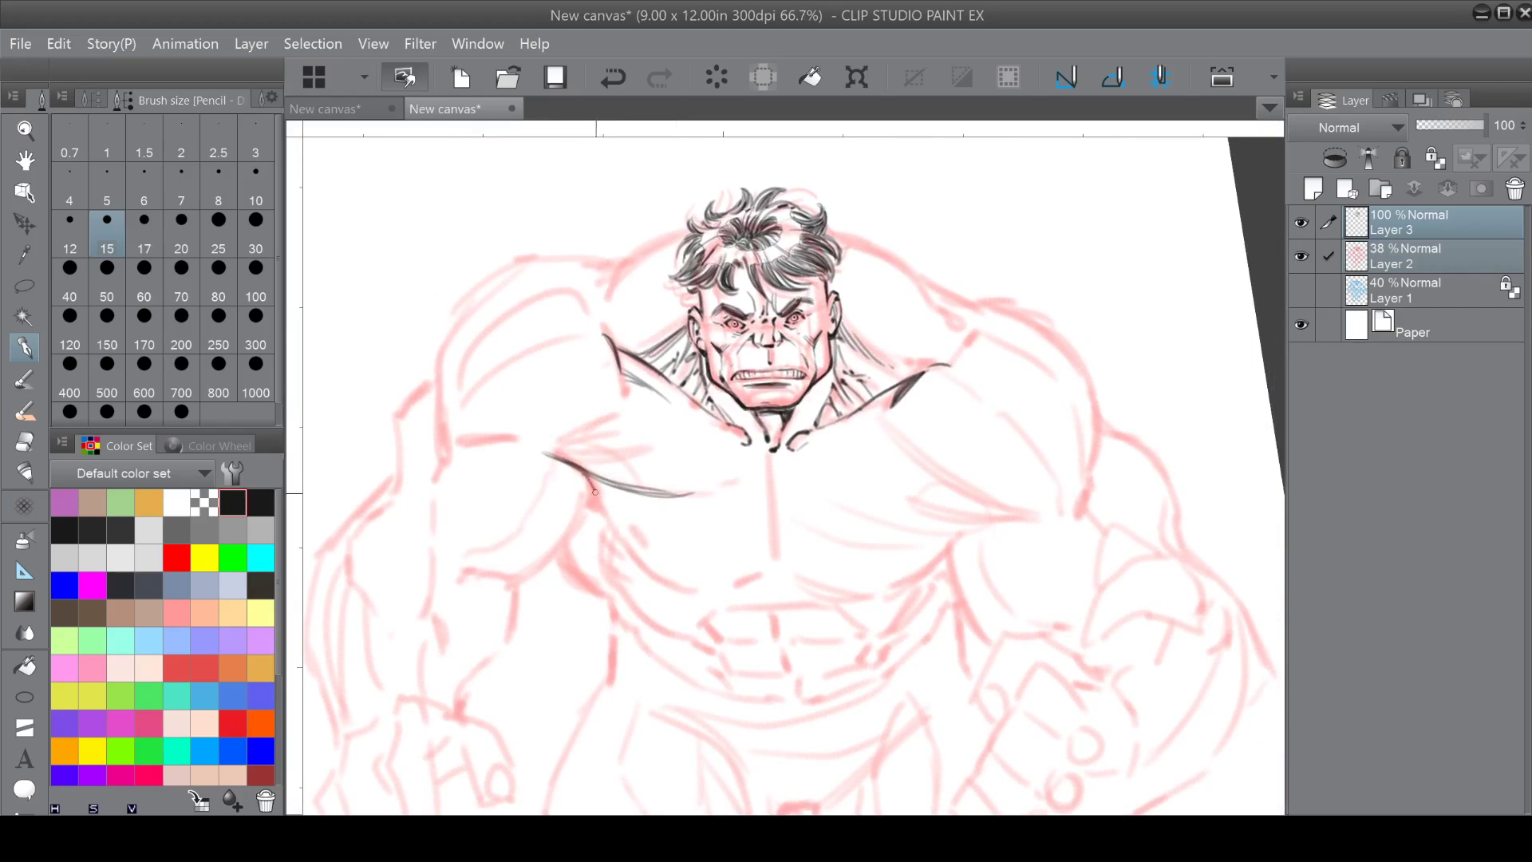
mouse_move(585, 474)
mouse_down()
mouse_move(670, 618)
mouse_move(682, 532)
mouse_move(786, 550)
mouse_move(758, 528)
mouse_up()
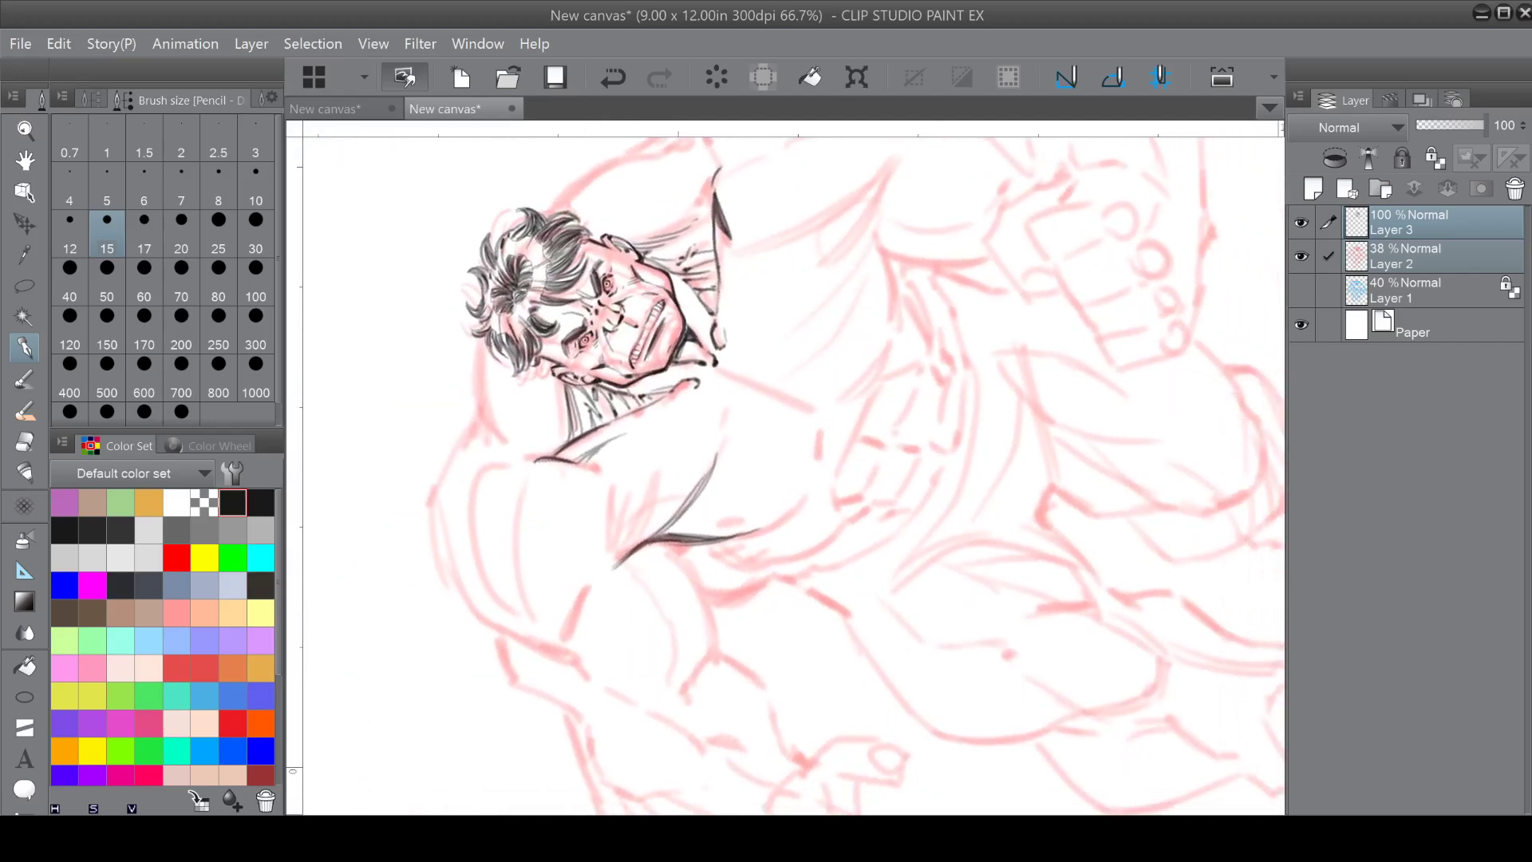
drag(821, 437, 787, 514)
Outline the front of the left deltoid and hatch its lower tip.
drag(545, 460, 519, 522)
mouse_move(512, 465)
mouse_down()
mouse_move(477, 501)
mouse_move(479, 489)
mouse_move(478, 541)
mouse_move(497, 604)
mouse_move(550, 647)
mouse_up()
drag(611, 516, 587, 611)
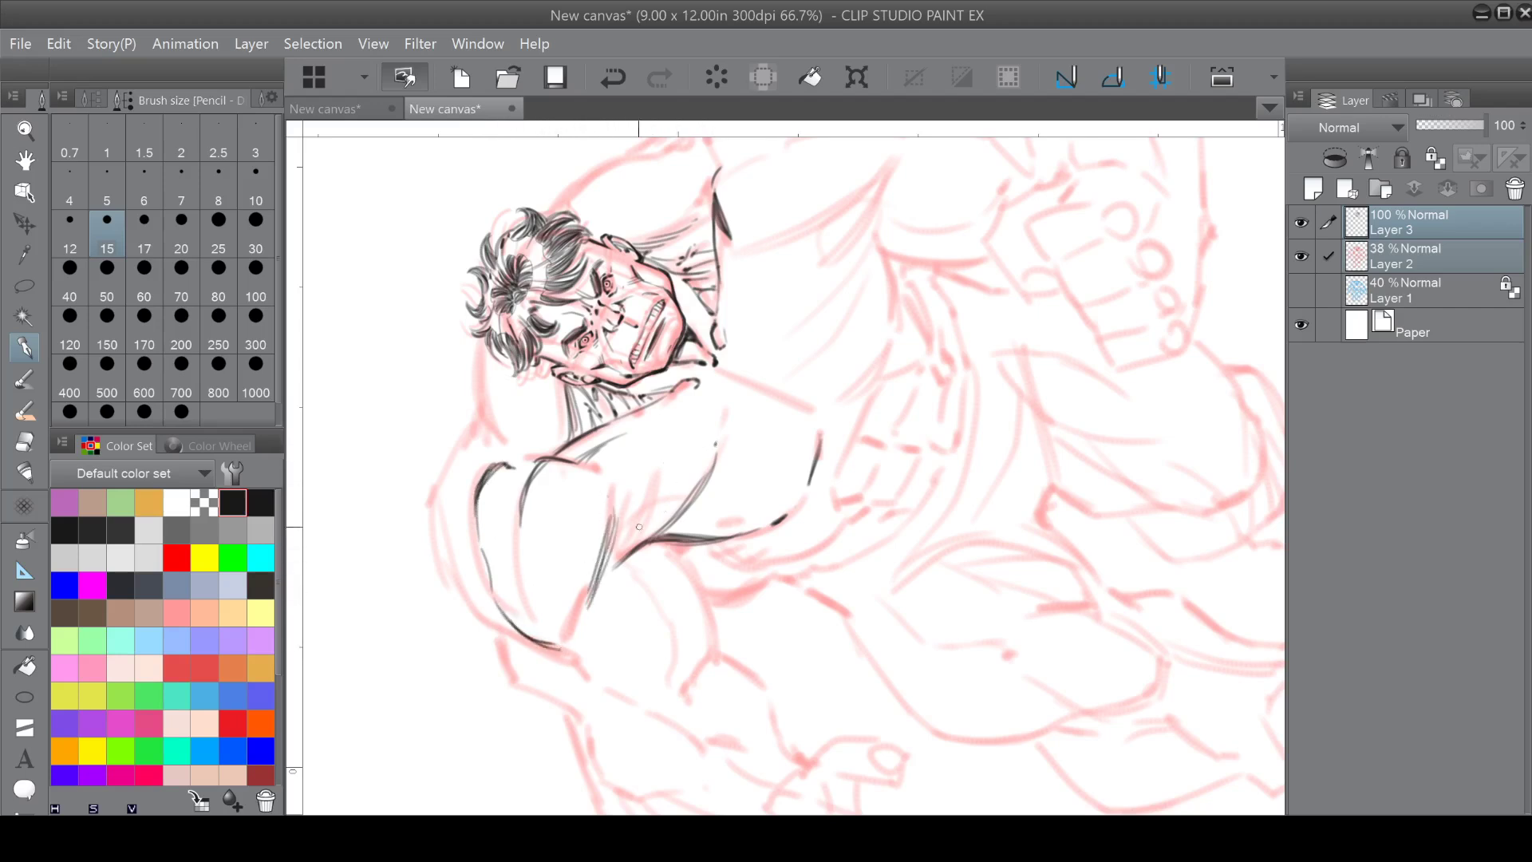
drag(610, 486, 611, 487)
mouse_move(540, 636)
mouse_down()
mouse_move(599, 694)
mouse_move(511, 407)
mouse_move(447, 515)
mouse_up()
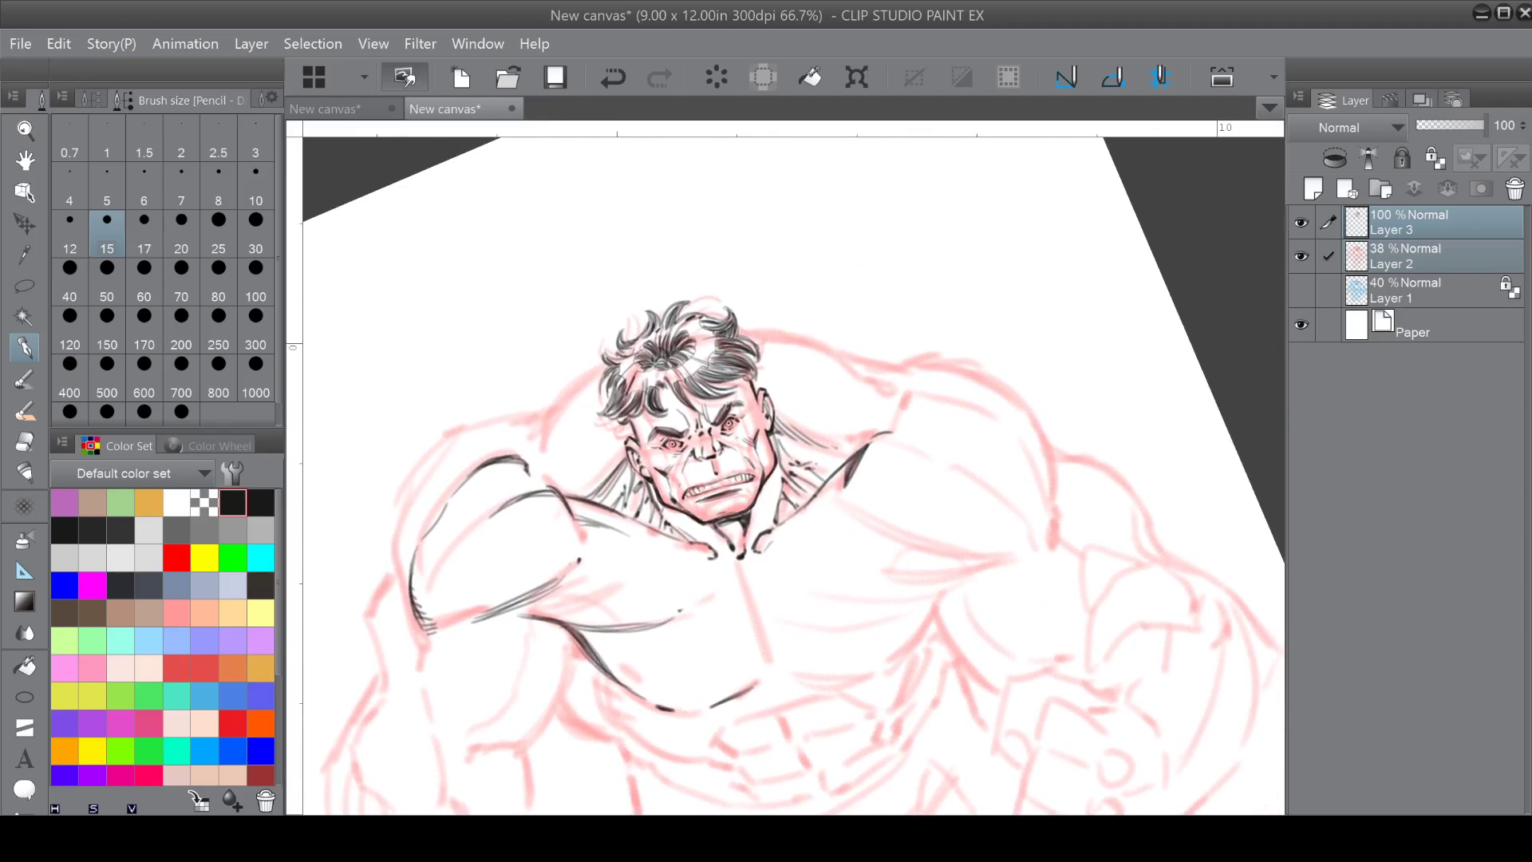
Ink the left trapezius slope behind the neck and the outer contour of the left shoulder.
drag(595, 374, 543, 452)
key(minus)
key(minus)
key(minus)
key(minus)
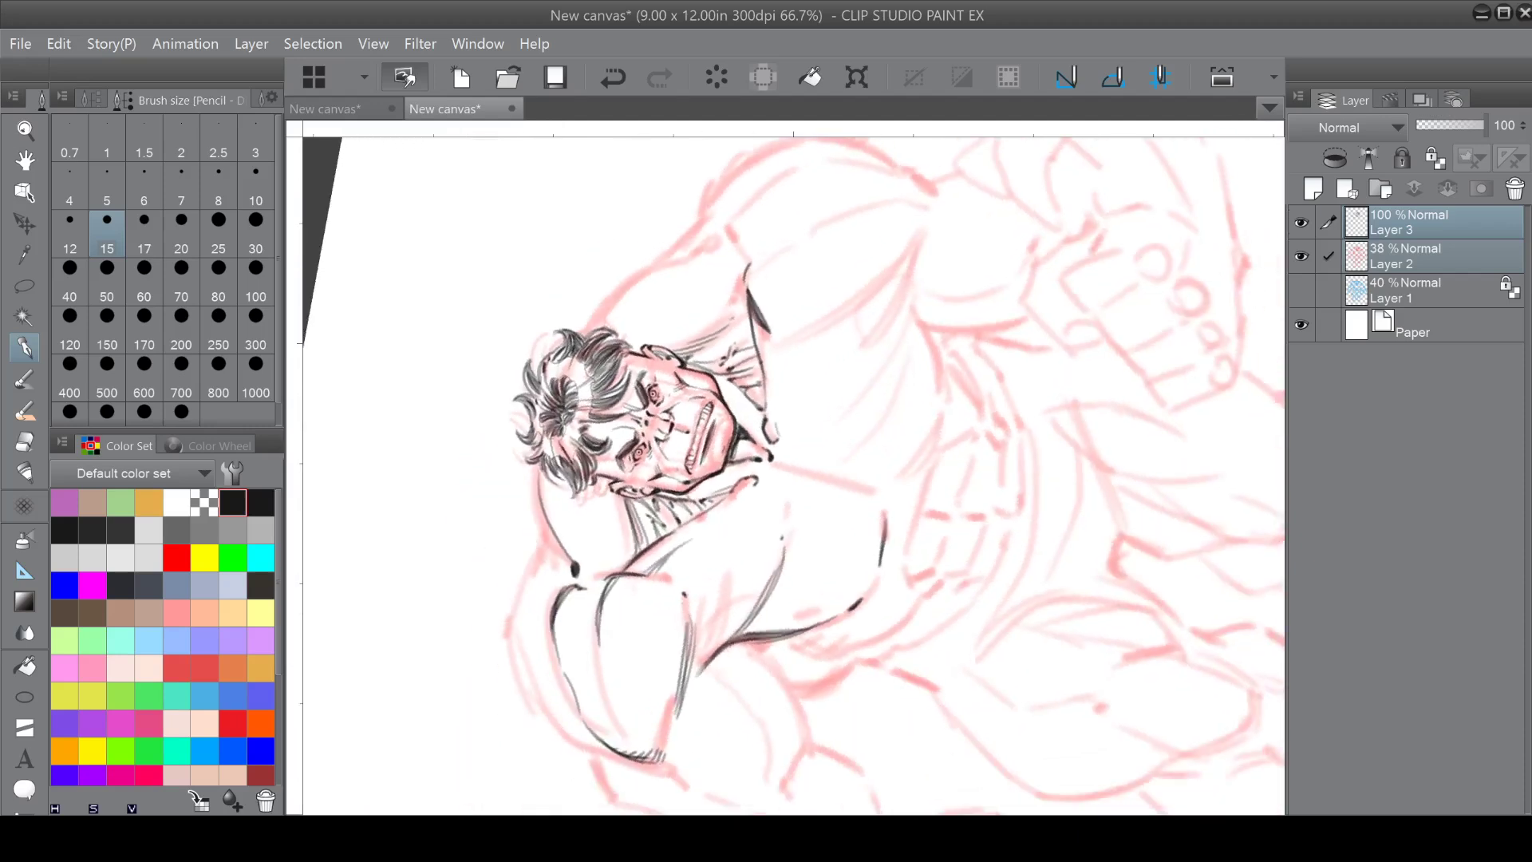
drag(536, 482, 509, 665)
mouse_move(533, 553)
mouse_down()
mouse_move(516, 604)
mouse_move(613, 455)
mouse_up()
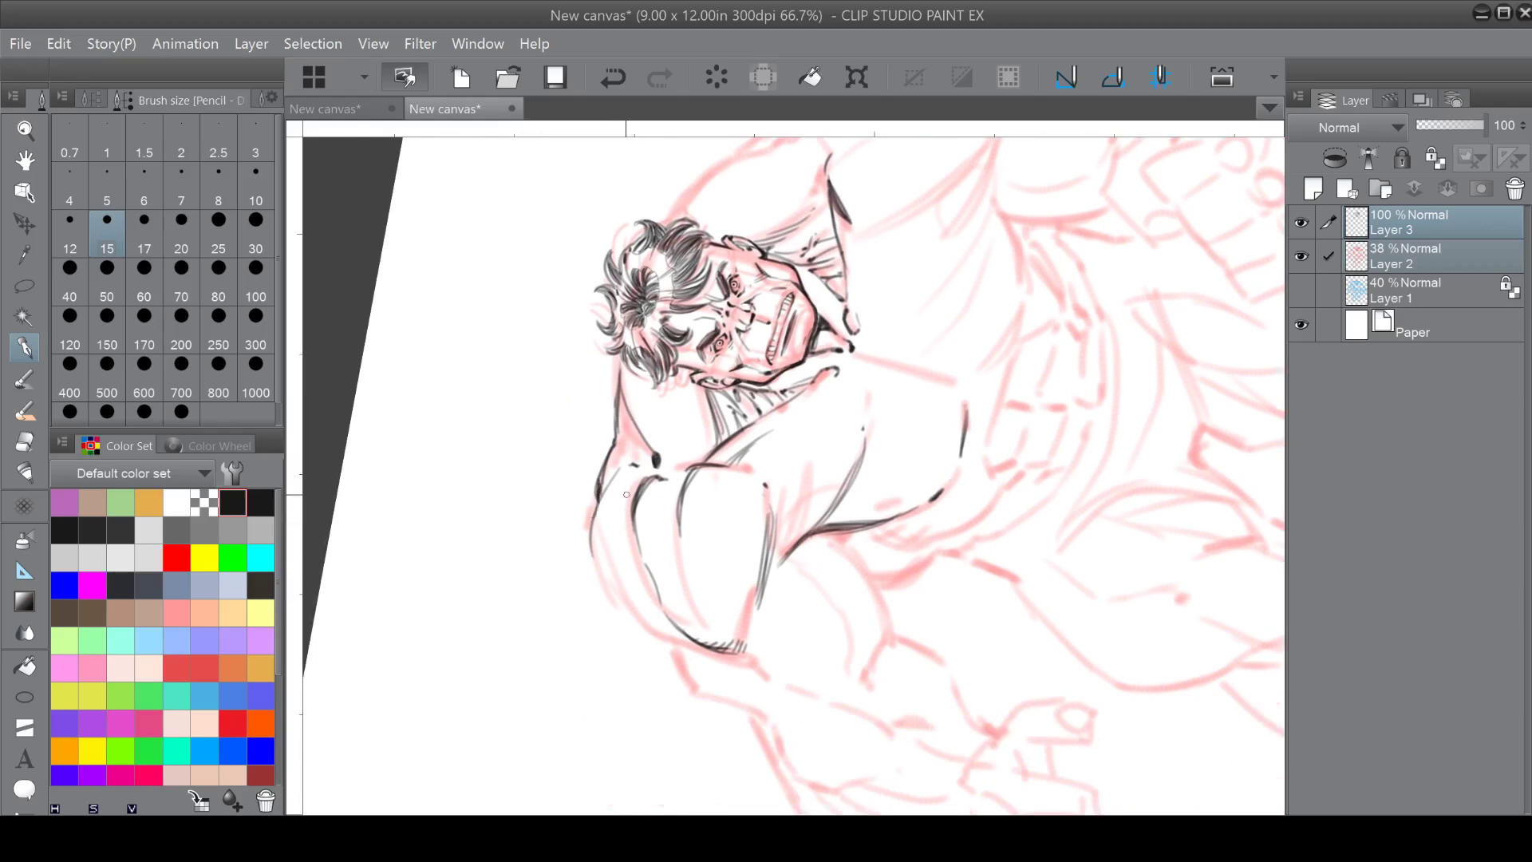
mouse_move(592, 524)
mouse_down()
mouse_move(611, 596)
mouse_move(666, 634)
mouse_up()
drag(645, 628, 700, 650)
Ink the left biceps with a curved inner contour and fine shading lines at its lower end.
drag(374, 718, 292, 448)
drag(753, 449, 770, 371)
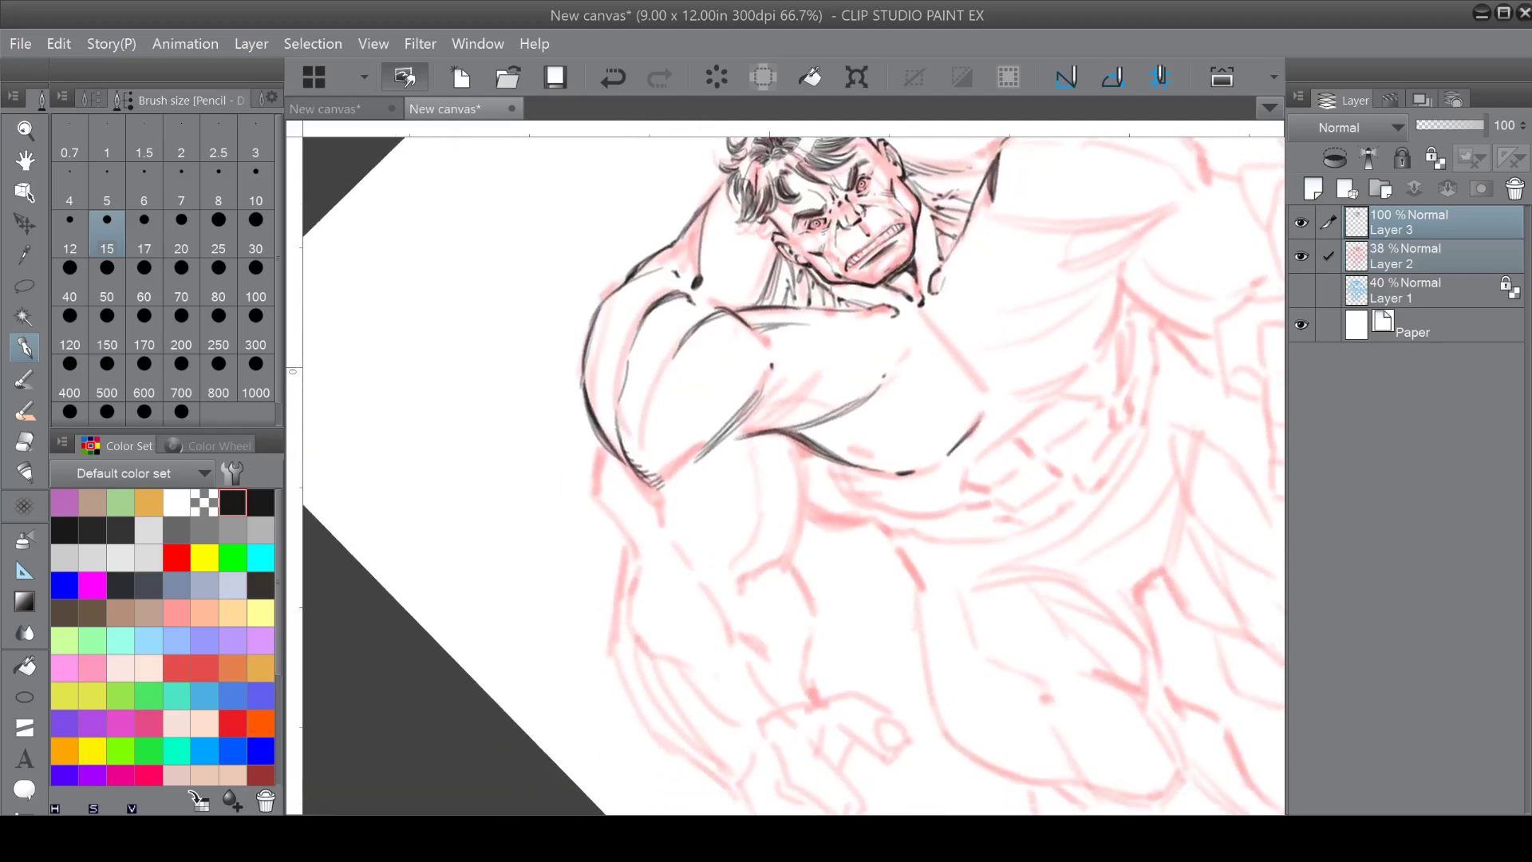
mouse_move(800, 445)
mouse_down()
mouse_move(792, 532)
mouse_move(753, 564)
mouse_move(799, 506)
mouse_up()
mouse_move(750, 566)
mouse_down()
mouse_move(742, 594)
mouse_move(752, 568)
mouse_up()
drag(766, 503, 734, 580)
drag(761, 506, 817, 462)
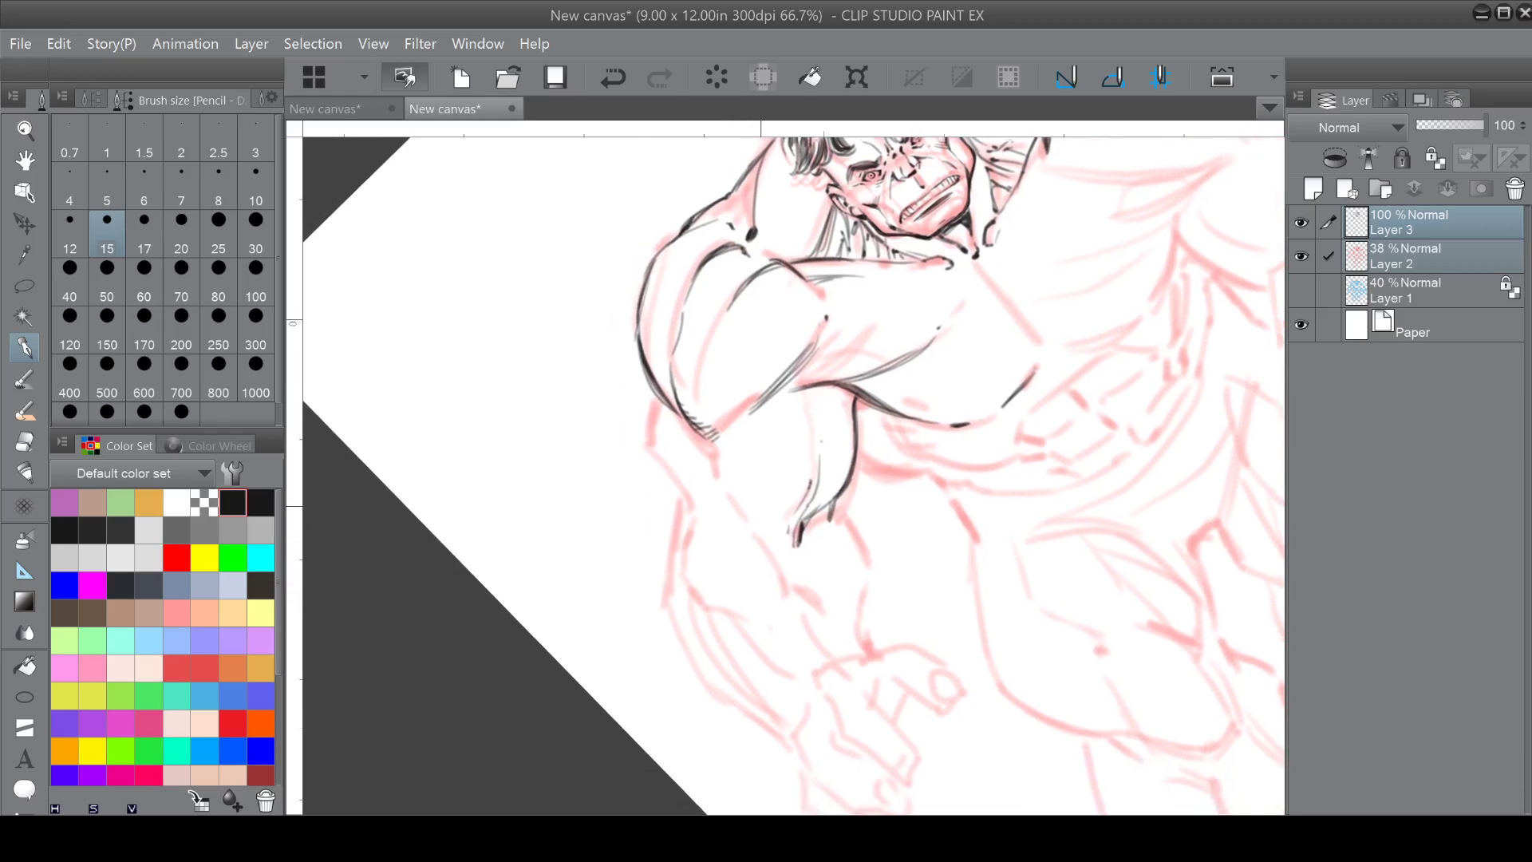
Ink the outer edge of the left upper arm, the elbow and the top of the forearm muscle.
drag(719, 506, 764, 545)
mouse_move(652, 387)
mouse_down()
mouse_move(651, 453)
mouse_move(721, 479)
mouse_move(727, 497)
mouse_move(706, 464)
mouse_move(728, 497)
mouse_up()
drag(689, 421, 708, 443)
drag(684, 567, 704, 519)
mouse_move(709, 613)
mouse_down()
mouse_move(683, 572)
mouse_move(756, 600)
mouse_move(771, 624)
mouse_up()
drag(771, 557, 789, 598)
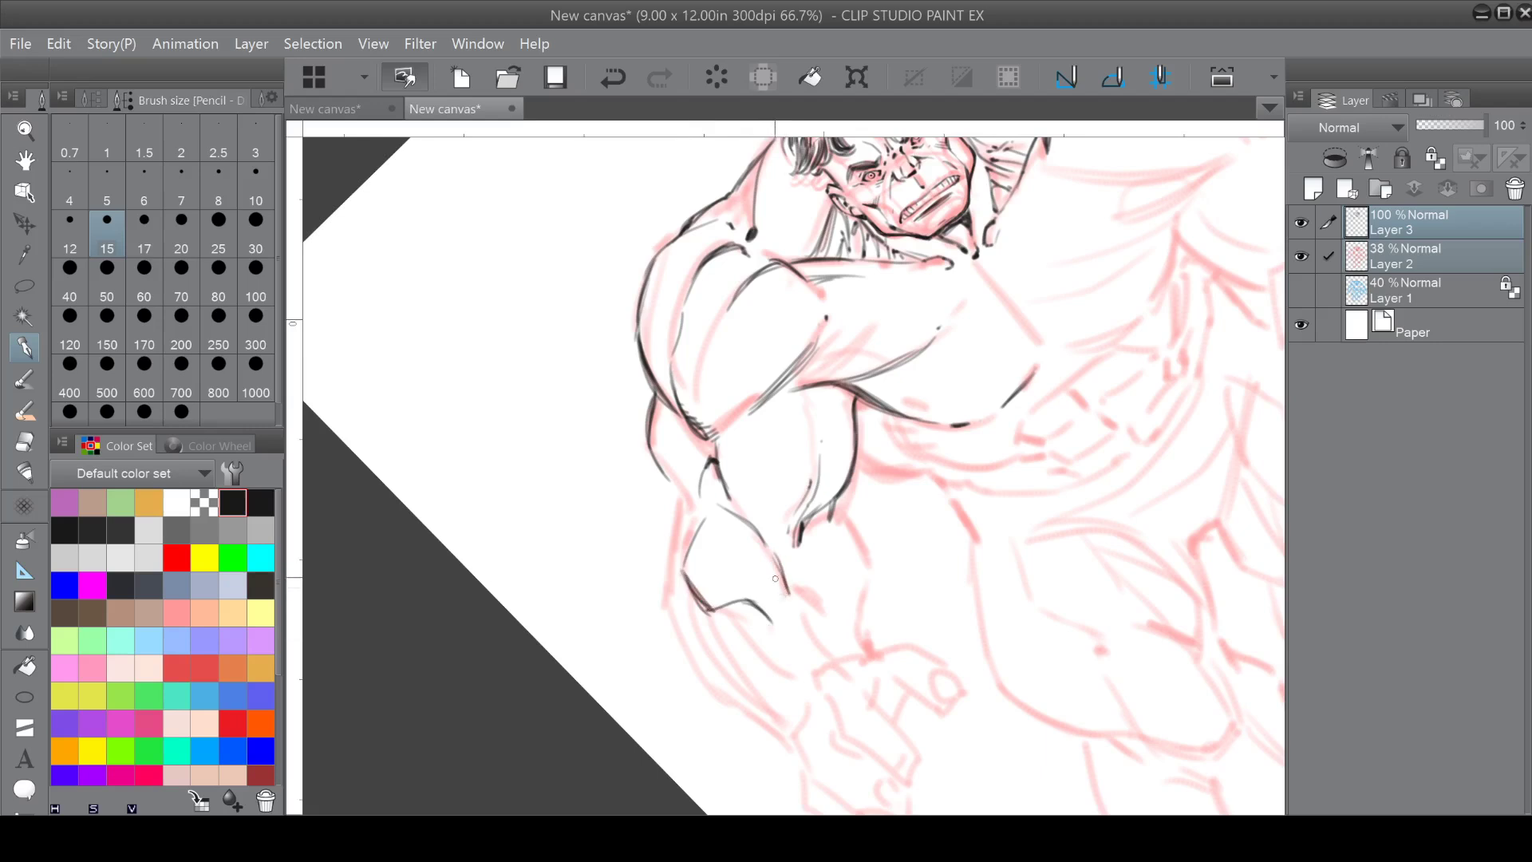
Extend the outer contour around the left elbow and reinforce the line at the biceps' lower end.
mouse_move(679, 483)
mouse_down()
mouse_move(691, 533)
mouse_move(672, 524)
mouse_up()
drag(651, 448, 670, 488)
mouse_move(832, 517)
mouse_down()
mouse_move(863, 571)
mouse_move(799, 539)
mouse_up()
mouse_move(722, 487)
mouse_down()
mouse_move(763, 535)
mouse_move(649, 419)
mouse_up()
drag(810, 548, 726, 550)
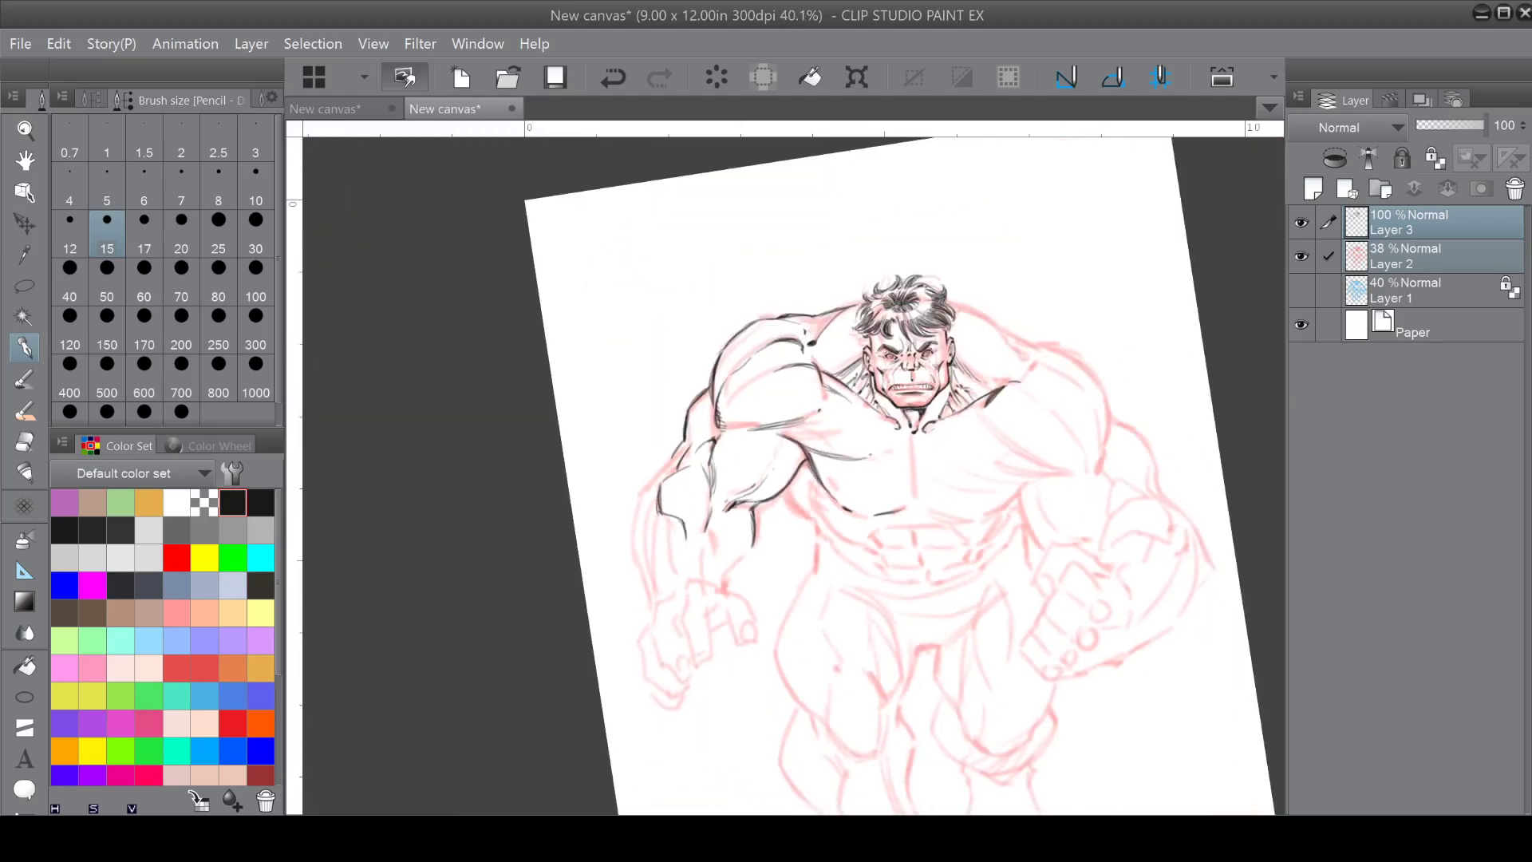
Ink the inner contour of the left forearm down to the wrist, with short muscle lines inside the forearm.
scroll(681, 551, up, 3)
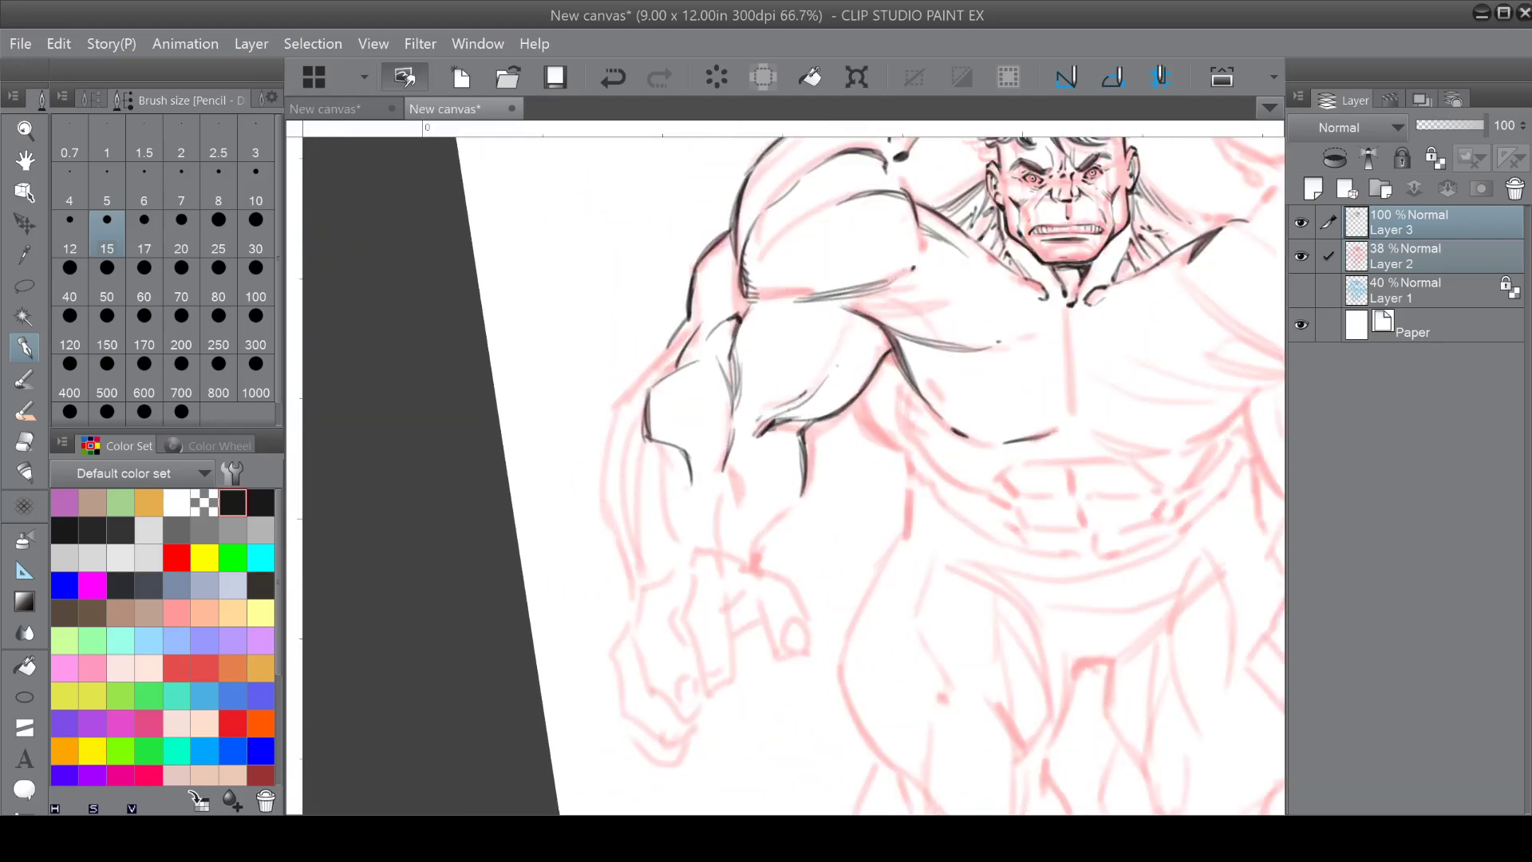
mouse_move(651, 442)
mouse_down()
mouse_move(668, 516)
mouse_move(643, 410)
mouse_move(647, 446)
mouse_move(646, 429)
mouse_move(750, 499)
mouse_move(756, 561)
mouse_up()
drag(787, 505, 755, 562)
drag(785, 508, 801, 490)
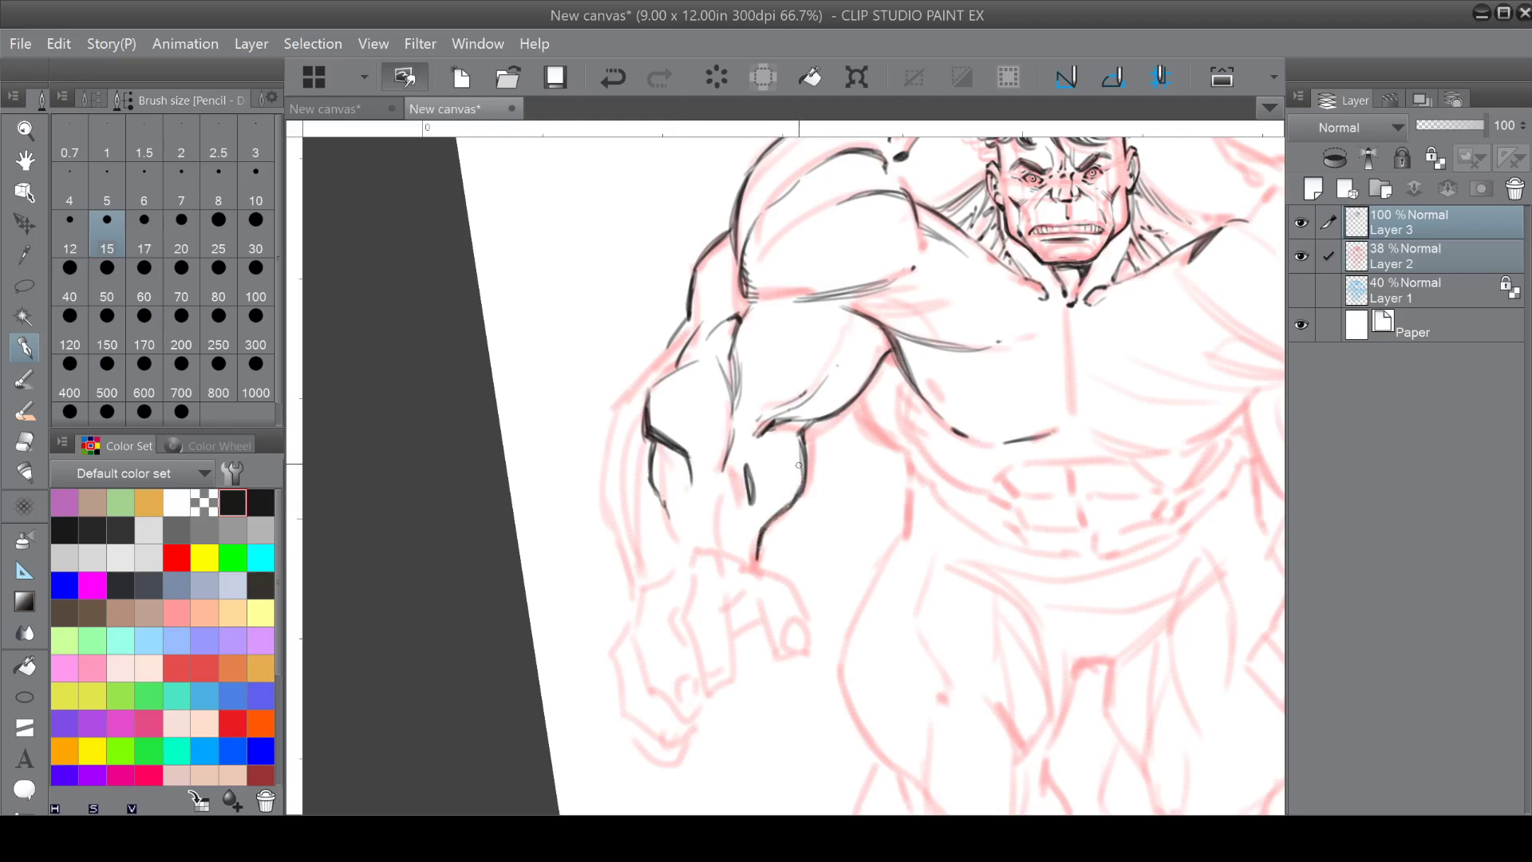
Ink the outer contour of the left forearm from the elbow to the wrist, with long muscle lines along its edge.
drag(698, 308, 621, 416)
drag(665, 347, 608, 412)
mouse_move(645, 412)
mouse_down()
mouse_move(624, 499)
mouse_move(641, 414)
mouse_move(631, 497)
mouse_move(627, 412)
mouse_move(624, 544)
mouse_up()
drag(630, 465, 619, 562)
drag(613, 413, 604, 442)
mouse_move(624, 409)
mouse_down()
mouse_move(602, 479)
mouse_move(606, 413)
mouse_move(600, 478)
mouse_move(627, 564)
mouse_up()
drag(597, 465, 628, 566)
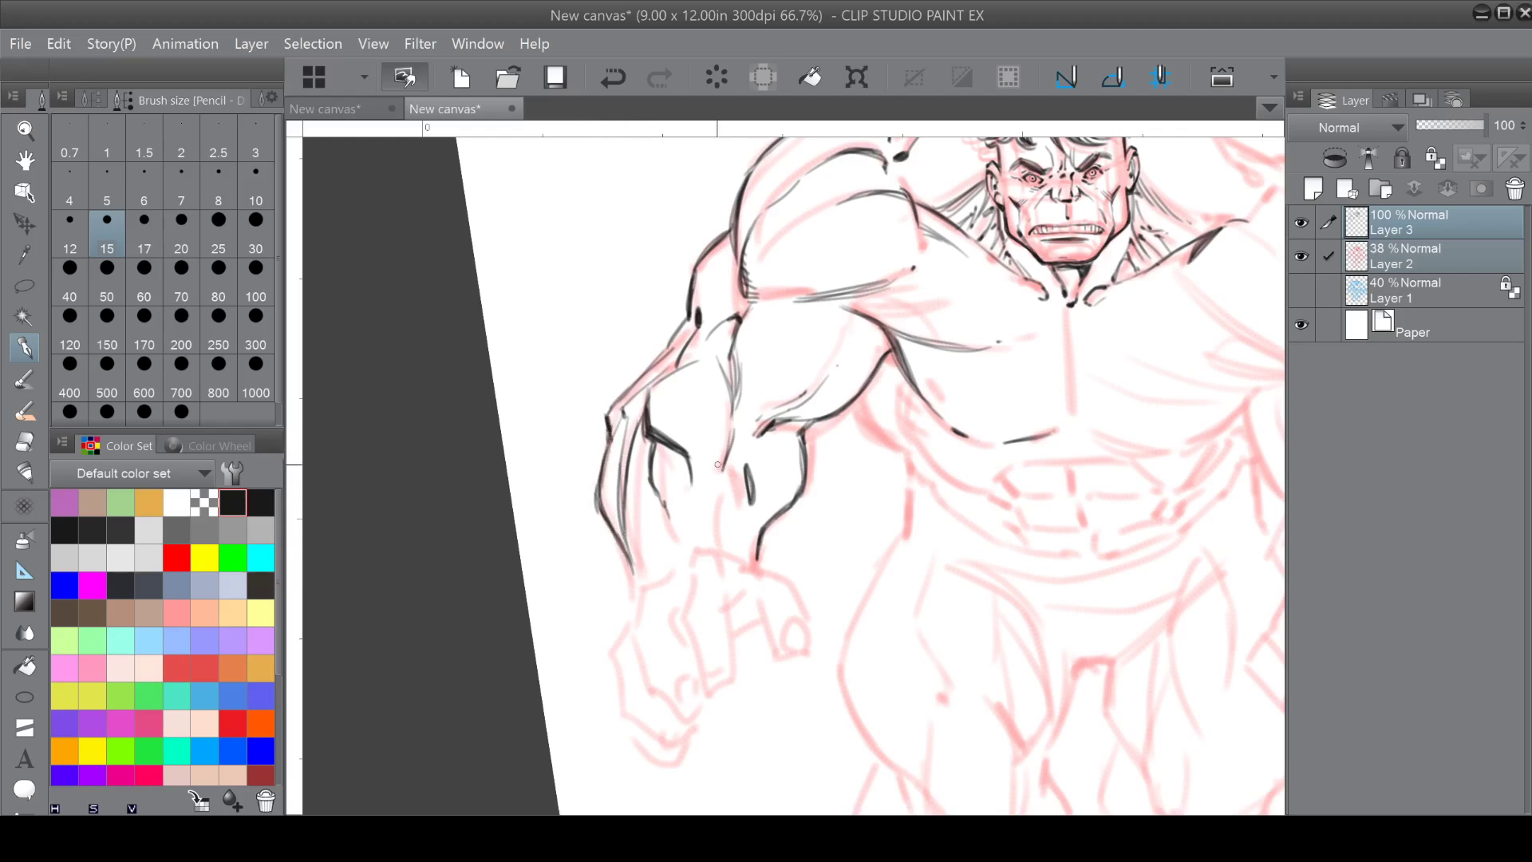
Ink thin tendon lines running to the left wrist and darken the shading at the deltoid's lower tip.
drag(719, 469, 737, 557)
drag(735, 499, 738, 557)
mouse_move(826, 385)
mouse_down()
mouse_move(780, 430)
mouse_move(758, 486)
mouse_move(802, 568)
mouse_up()
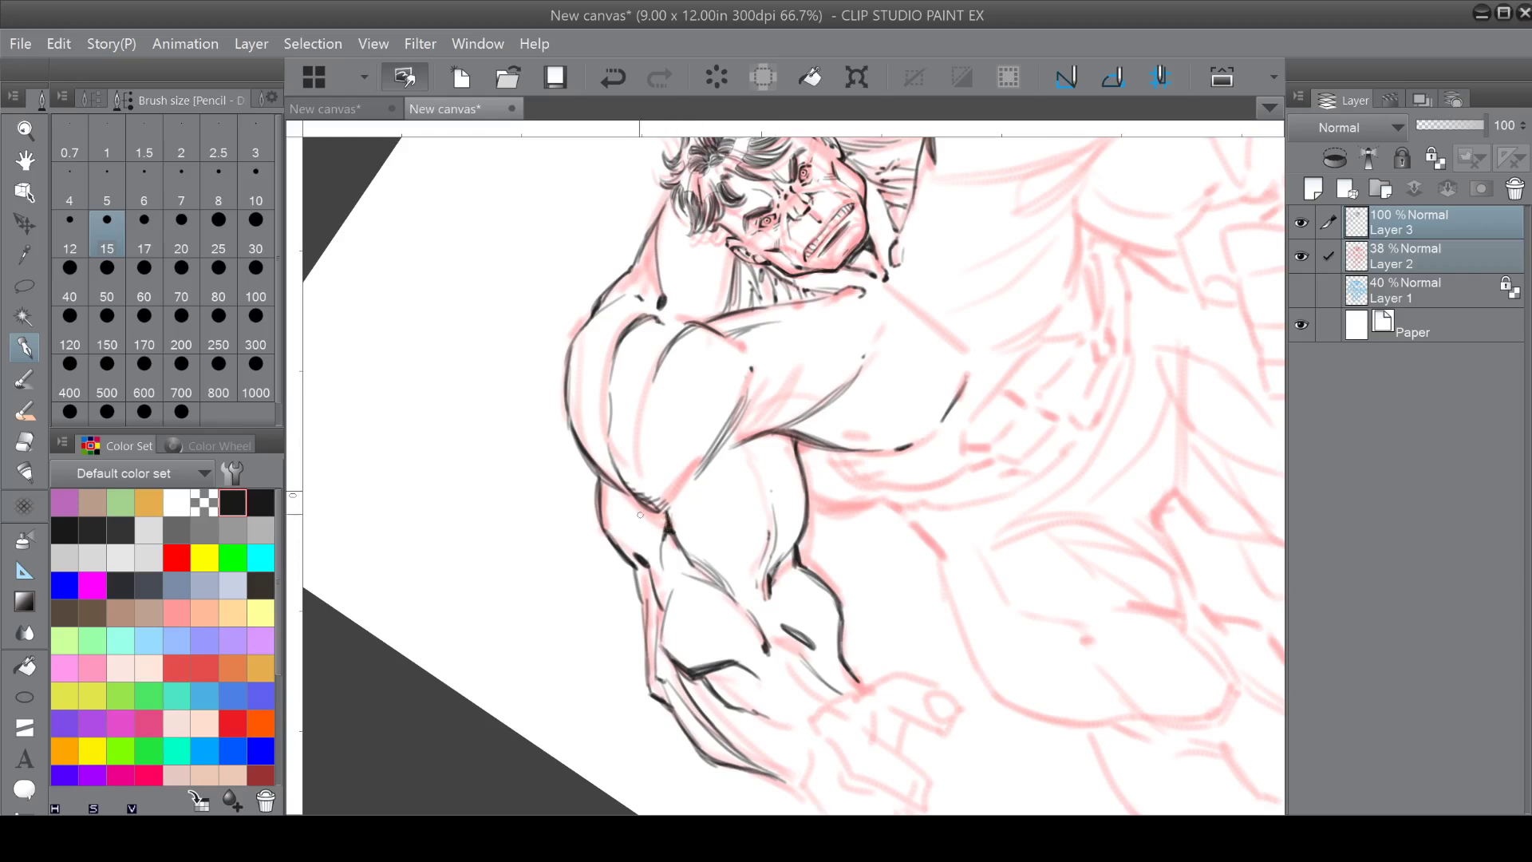
mouse_move(598, 482)
mouse_down()
mouse_move(616, 546)
mouse_move(687, 496)
mouse_up()
mouse_move(705, 443)
mouse_down()
mouse_move(723, 455)
mouse_move(598, 463)
mouse_move(566, 384)
mouse_up()
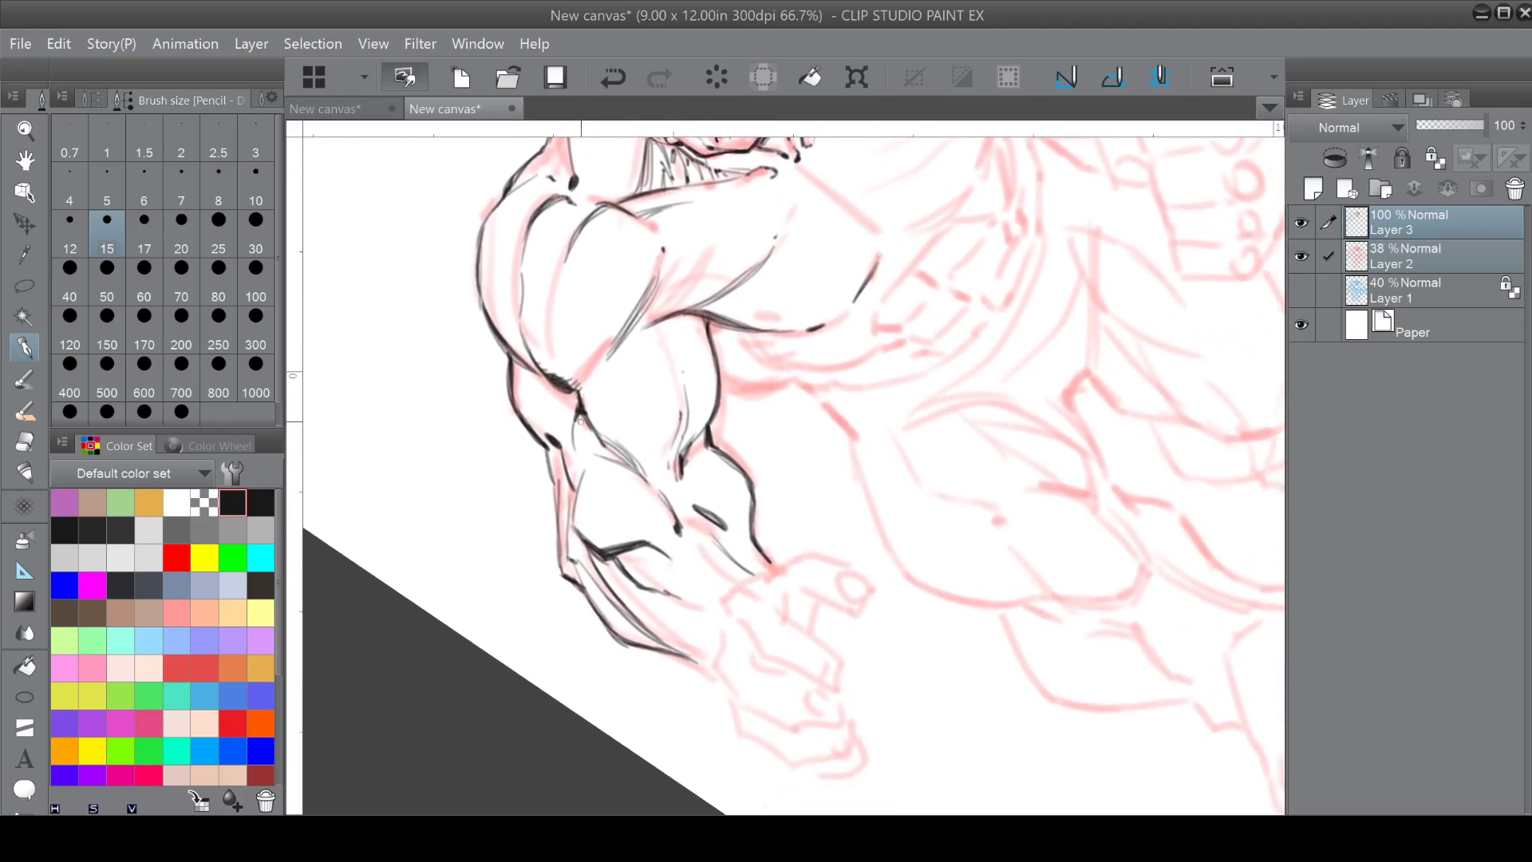
Ink the left wrist line and the first knuckle at the back of the hand.
drag(582, 465, 570, 474)
drag(703, 400, 806, 359)
drag(625, 408, 629, 520)
click(643, 533)
mouse_move(648, 404)
mouse_down()
mouse_move(640, 452)
mouse_move(659, 483)
mouse_up()
mouse_move(599, 409)
mouse_down()
mouse_move(599, 488)
mouse_move(624, 416)
mouse_move(675, 452)
mouse_move(715, 425)
mouse_up()
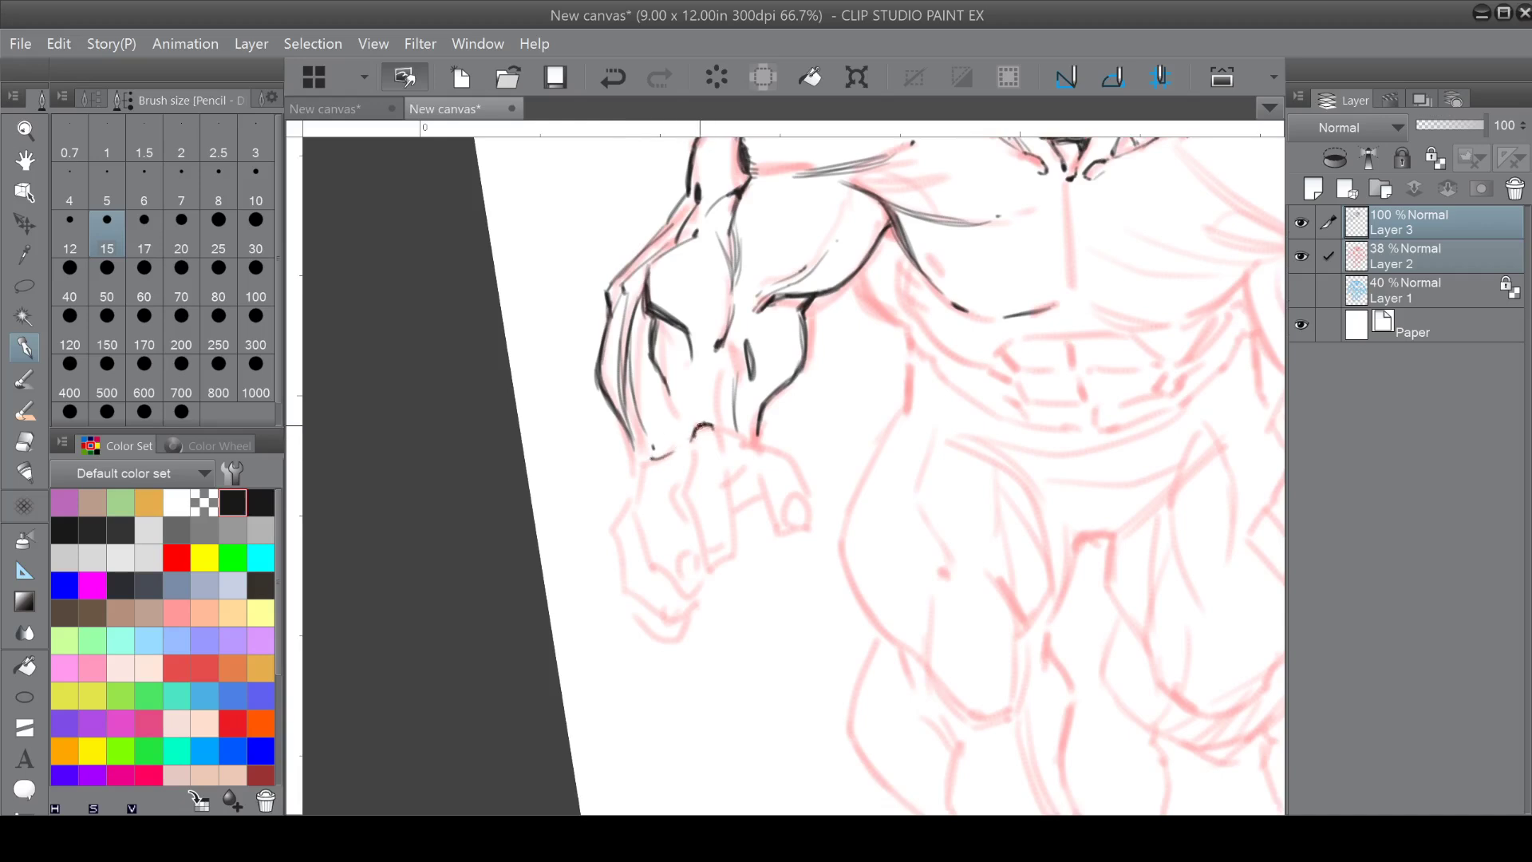
Ink the outline of the left hand's index finger from the knuckle to the squared fingertip.
drag(803, 331, 779, 389)
drag(771, 298, 762, 309)
mouse_move(653, 457)
mouse_down()
mouse_move(674, 453)
mouse_move(687, 513)
mouse_up()
mouse_move(726, 458)
mouse_down()
mouse_move(733, 530)
mouse_move(692, 523)
mouse_up()
mouse_move(693, 461)
mouse_down()
mouse_move(686, 505)
mouse_move(711, 562)
mouse_move(737, 554)
mouse_move(746, 447)
mouse_move(744, 476)
mouse_move(689, 519)
mouse_move(712, 564)
mouse_move(694, 543)
mouse_move(711, 563)
mouse_move(738, 551)
mouse_move(729, 520)
mouse_up()
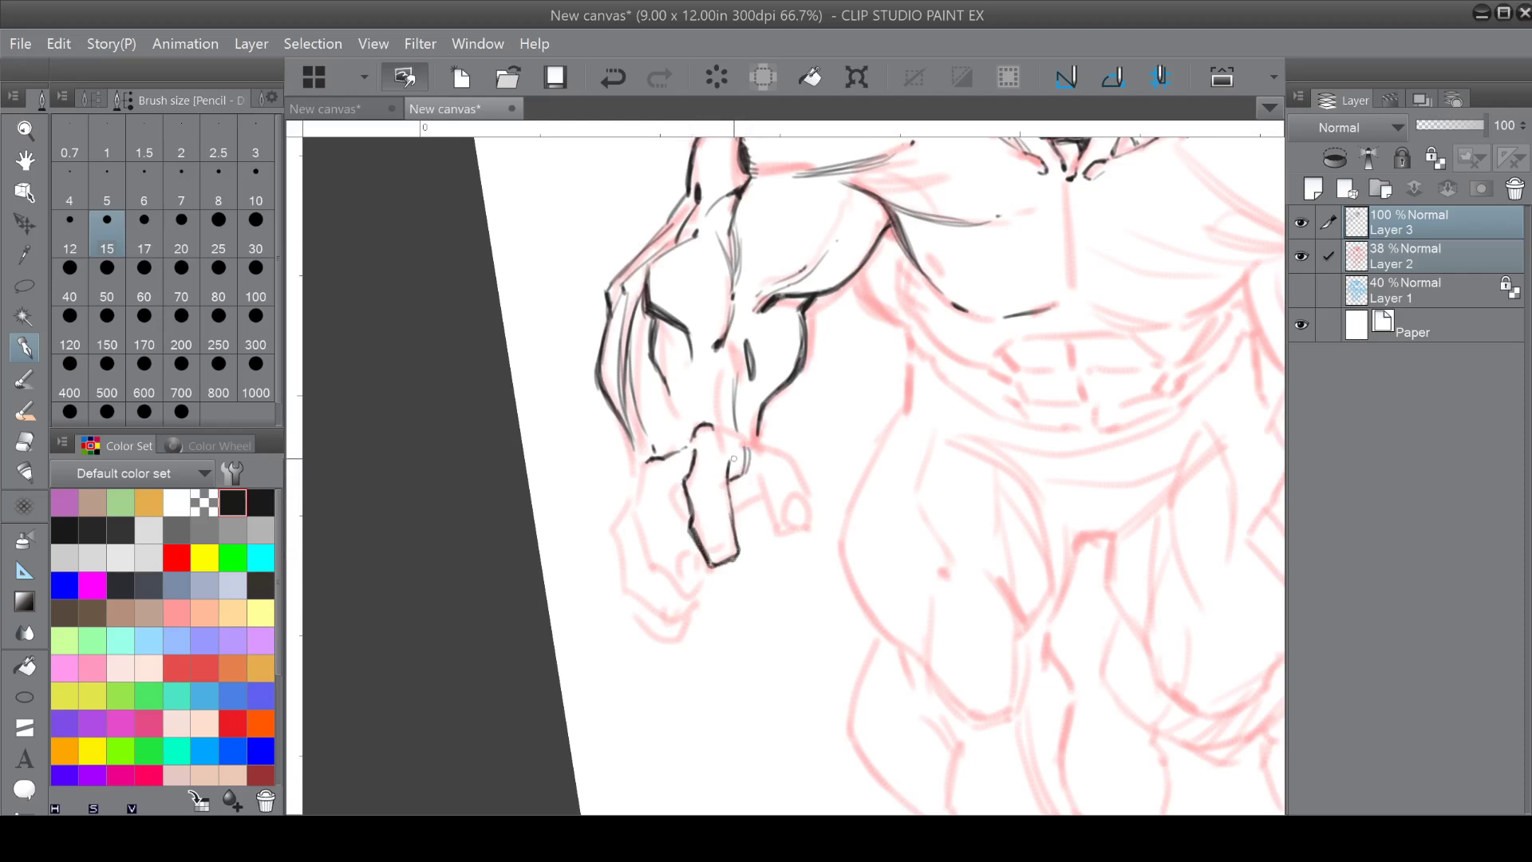
Ink the outline of the left thumb from the wrist to its tip, beside the index finger.
key(asciicircum)
mouse_move(742, 412)
mouse_down()
mouse_move(783, 481)
mouse_move(766, 558)
mouse_up()
drag(741, 479, 727, 550)
drag(742, 502, 731, 539)
mouse_move(746, 471)
mouse_down()
mouse_move(735, 505)
mouse_move(785, 482)
mouse_move(780, 527)
mouse_move(725, 412)
mouse_move(706, 505)
mouse_move(633, 475)
mouse_move(678, 502)
mouse_move(691, 478)
mouse_move(677, 498)
mouse_up()
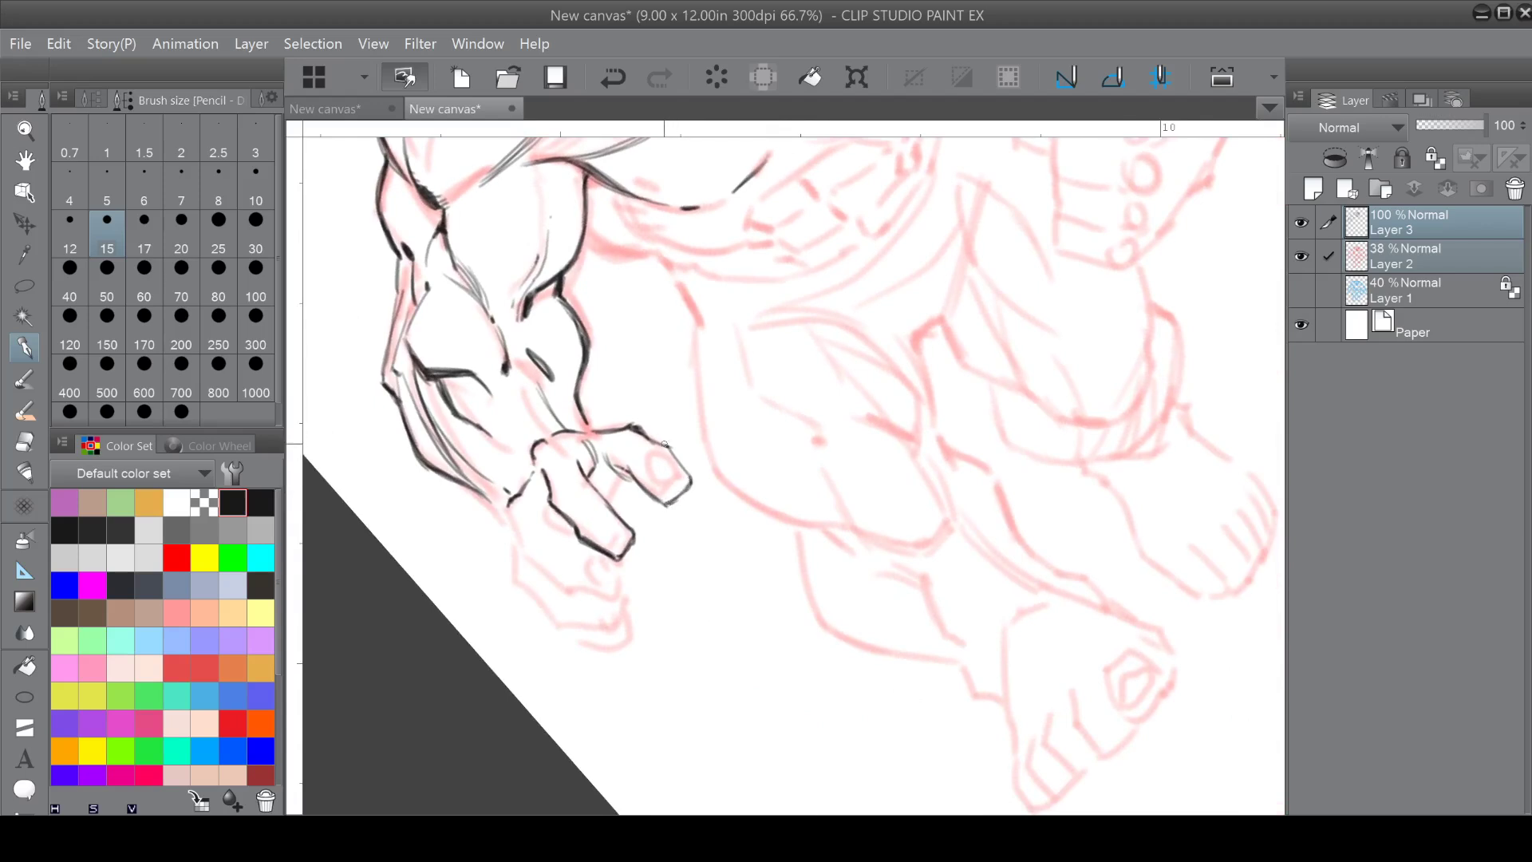
Add the thumbnail and the short palm lines between the left thumb and index finger.
mouse_move(658, 443)
mouse_down()
mouse_move(693, 479)
mouse_move(663, 462)
mouse_move(662, 492)
mouse_move(658, 446)
mouse_move(693, 477)
mouse_move(613, 509)
mouse_up()
mouse_move(591, 459)
mouse_down()
mouse_move(586, 480)
mouse_move(709, 360)
mouse_move(610, 352)
mouse_move(693, 315)
mouse_up()
mouse_move(597, 333)
mouse_down()
mouse_move(601, 393)
mouse_move(641, 390)
mouse_move(653, 411)
mouse_up()
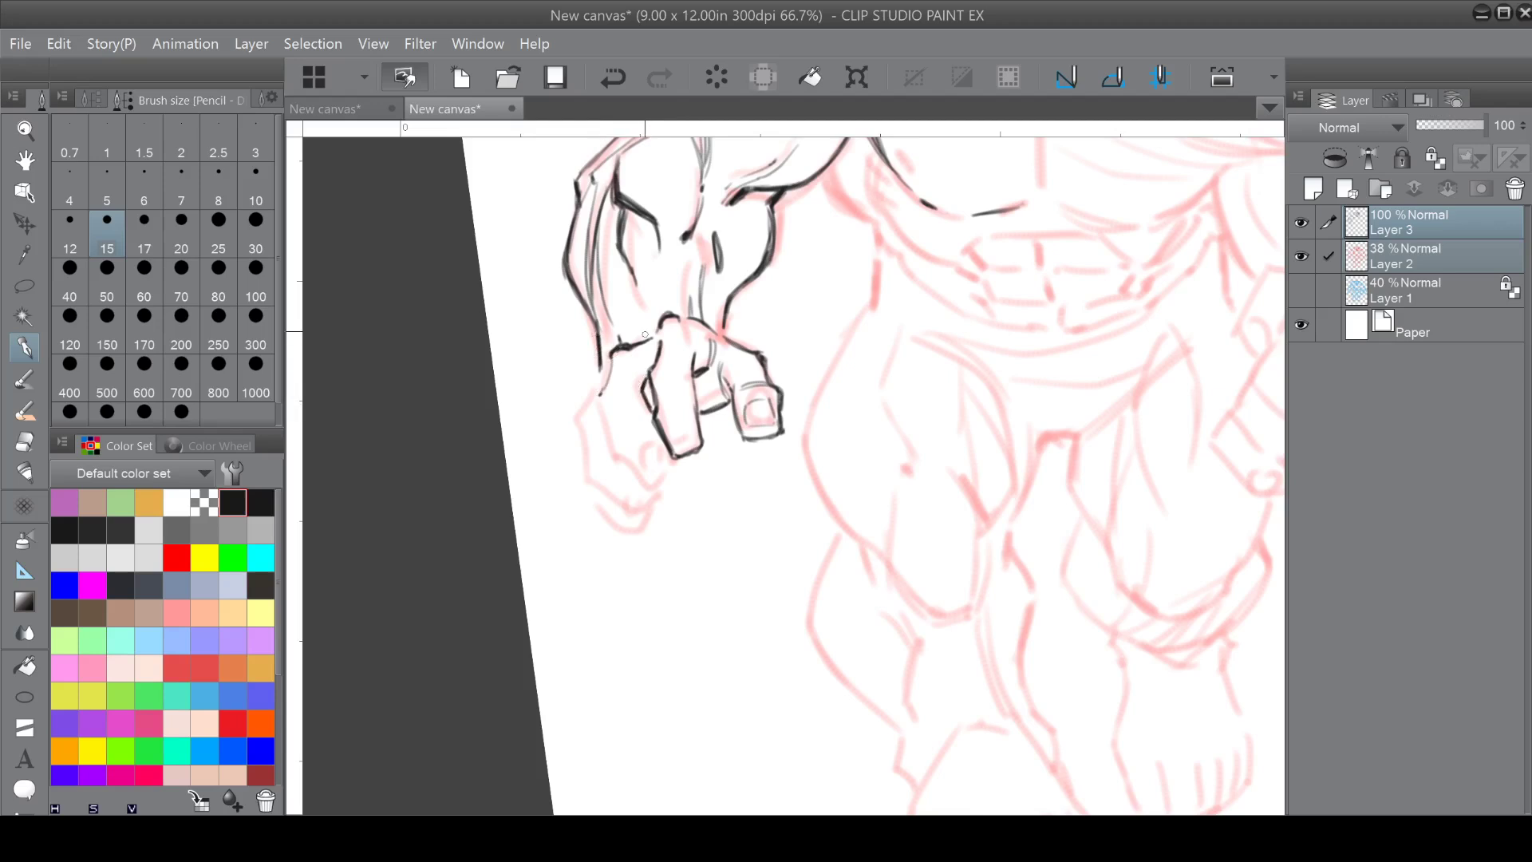
Ink the outline of the left hand's middle finger, with a light joint crease and wrist line.
drag(627, 342, 643, 327)
mouse_move(601, 395)
mouse_down()
mouse_move(610, 431)
mouse_move(603, 382)
mouse_move(612, 445)
mouse_move(668, 490)
mouse_move(676, 474)
mouse_move(665, 484)
mouse_up()
drag(612, 439, 626, 461)
mouse_move(613, 449)
mouse_down()
mouse_move(658, 482)
mouse_move(674, 474)
mouse_move(642, 419)
mouse_up()
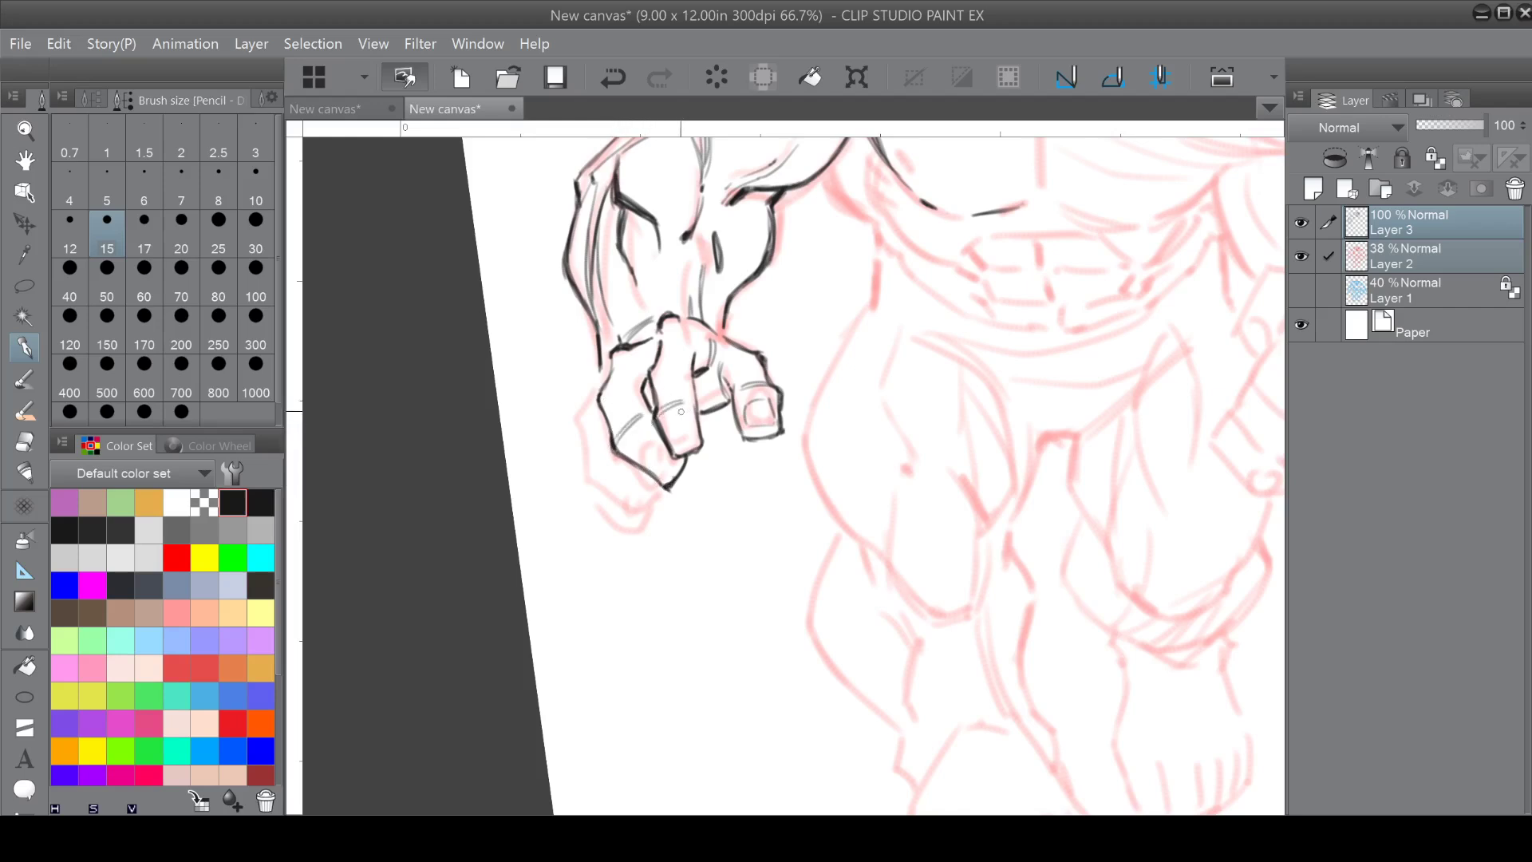
Refine the left hand's finger creases and wrist lines, and ink the outer contour of the next finger.
mouse_move(616, 451)
mouse_down()
mouse_move(646, 420)
mouse_move(600, 395)
mouse_move(631, 367)
mouse_up()
drag(724, 316, 742, 348)
mouse_move(600, 368)
mouse_down()
mouse_move(577, 427)
mouse_move(590, 477)
mouse_move(597, 382)
mouse_up()
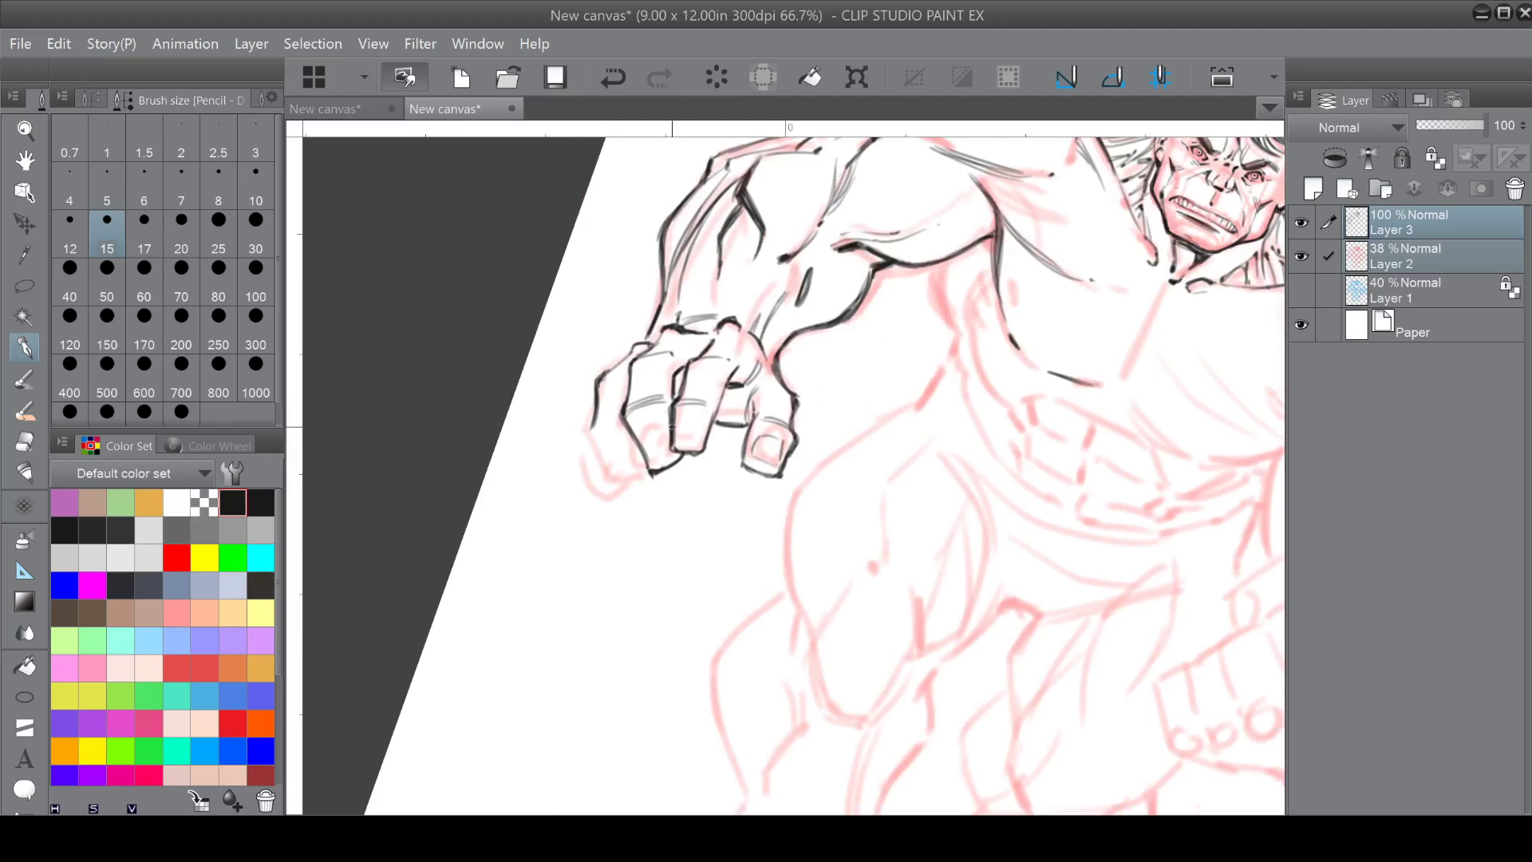
Ink the fingertips, fingernails and joint creases of the two middle fingers on the lowered hand.
scroll(672, 427, up, 3)
mouse_move(628, 466)
mouse_down()
mouse_move(674, 464)
mouse_move(647, 448)
mouse_move(662, 448)
mouse_move(643, 399)
mouse_move(680, 413)
mouse_move(676, 440)
mouse_move(644, 433)
mouse_up()
drag(572, 494, 623, 479)
mouse_move(559, 431)
mouse_down()
mouse_move(604, 426)
mouse_move(564, 428)
mouse_move(577, 493)
mouse_up()
drag(628, 404, 667, 405)
mouse_move(570, 481)
mouse_down()
mouse_move(617, 494)
mouse_move(562, 463)
mouse_move(566, 513)
mouse_up()
Erase stray line ends around the middle fingers of the lowered hand using the transparent colour.
click(209, 500)
drag(627, 460, 660, 462)
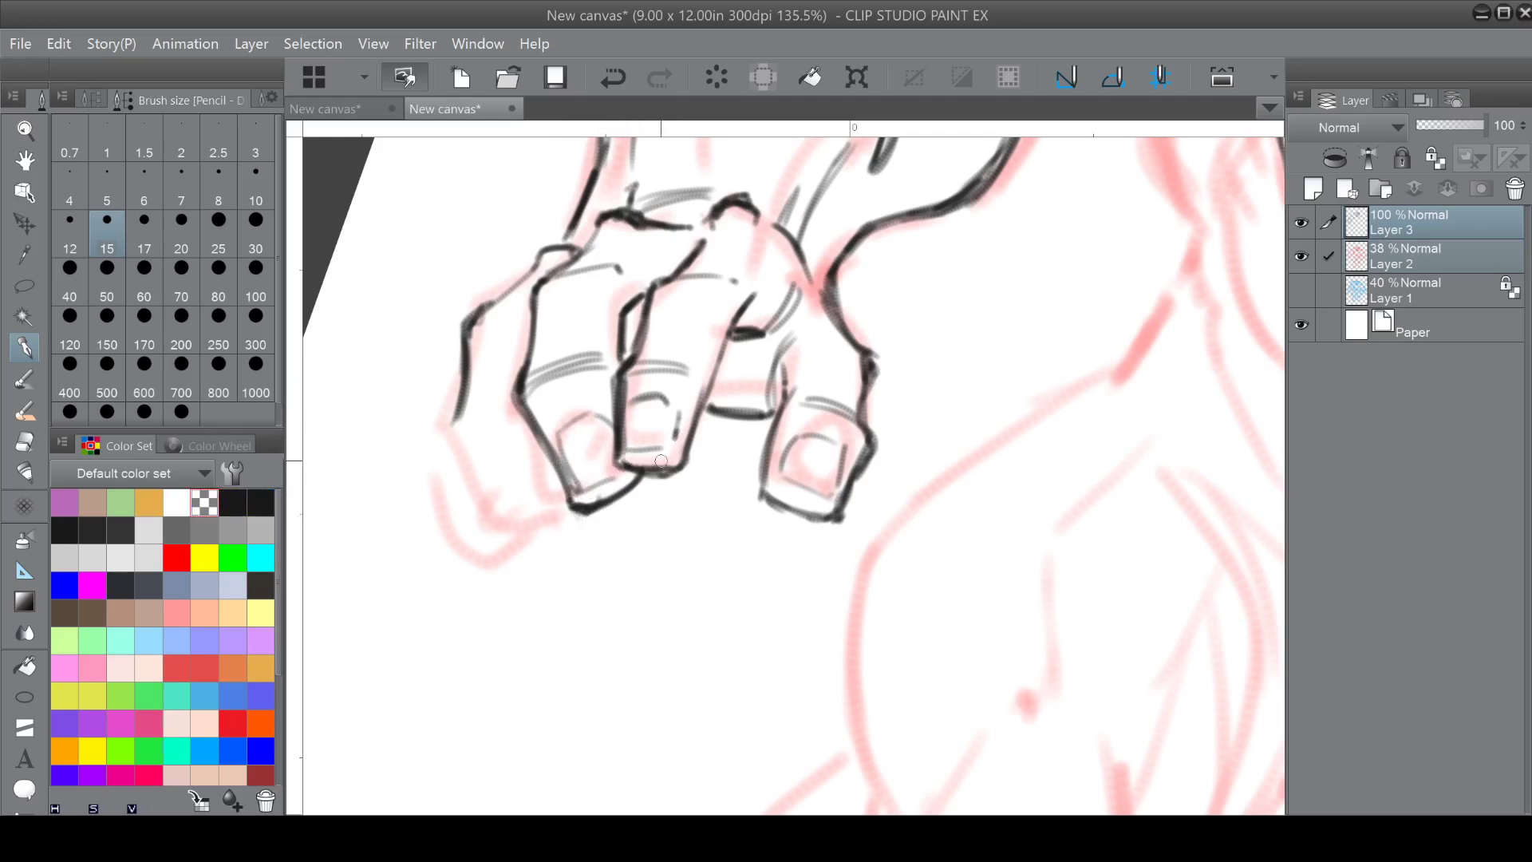
drag(630, 379, 604, 418)
drag(517, 362, 511, 382)
Draw the ring finger of the lowered hand in black, including its lower contour, joint crease, knuckle and nail.
click(235, 499)
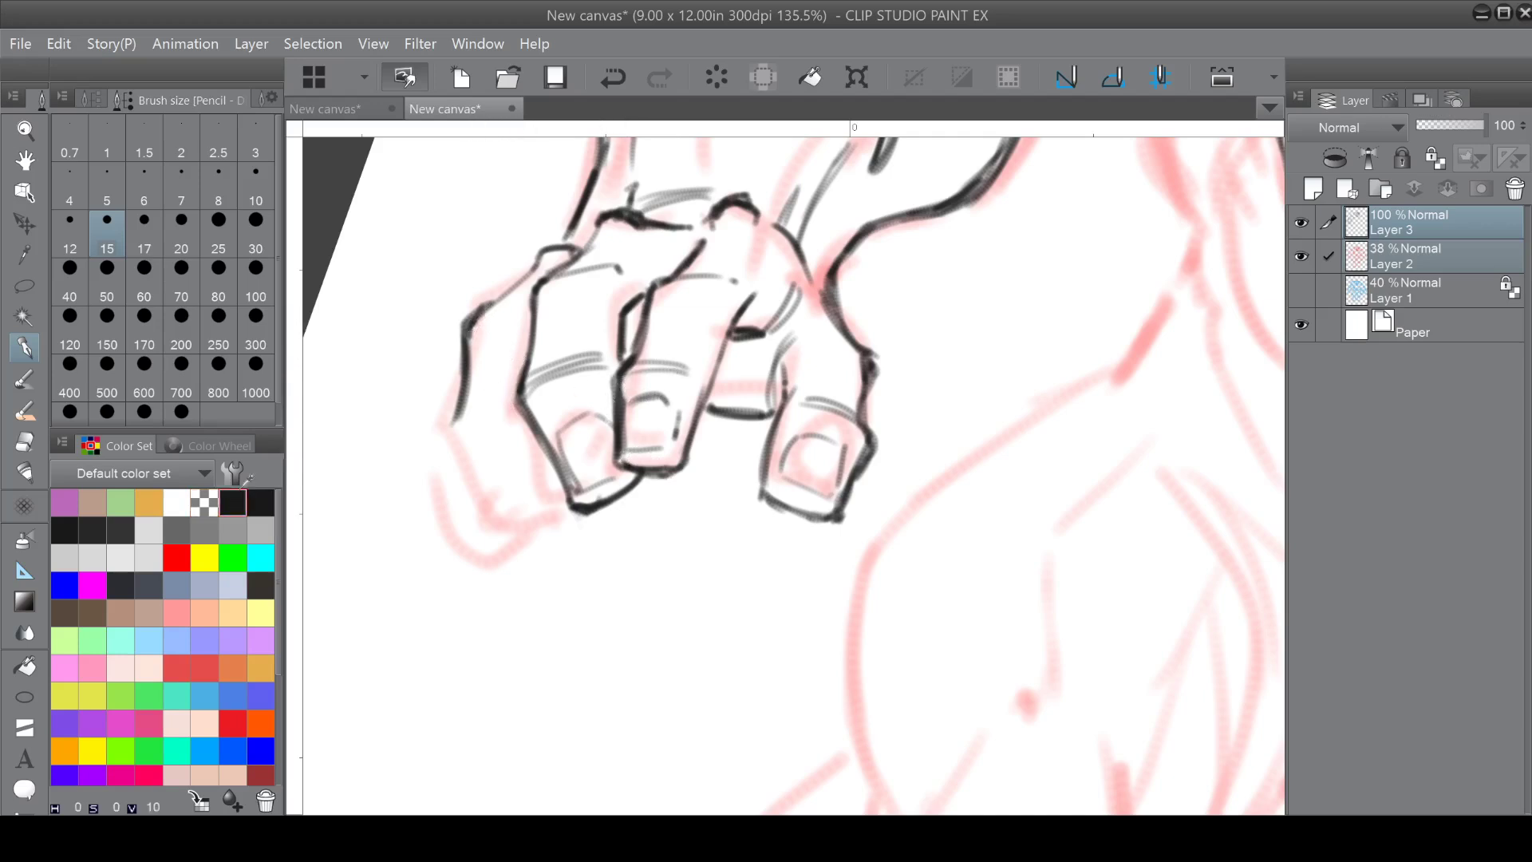
mouse_move(453, 421)
mouse_down()
mouse_move(515, 497)
mouse_move(569, 505)
mouse_move(533, 514)
mouse_up()
drag(455, 424, 515, 397)
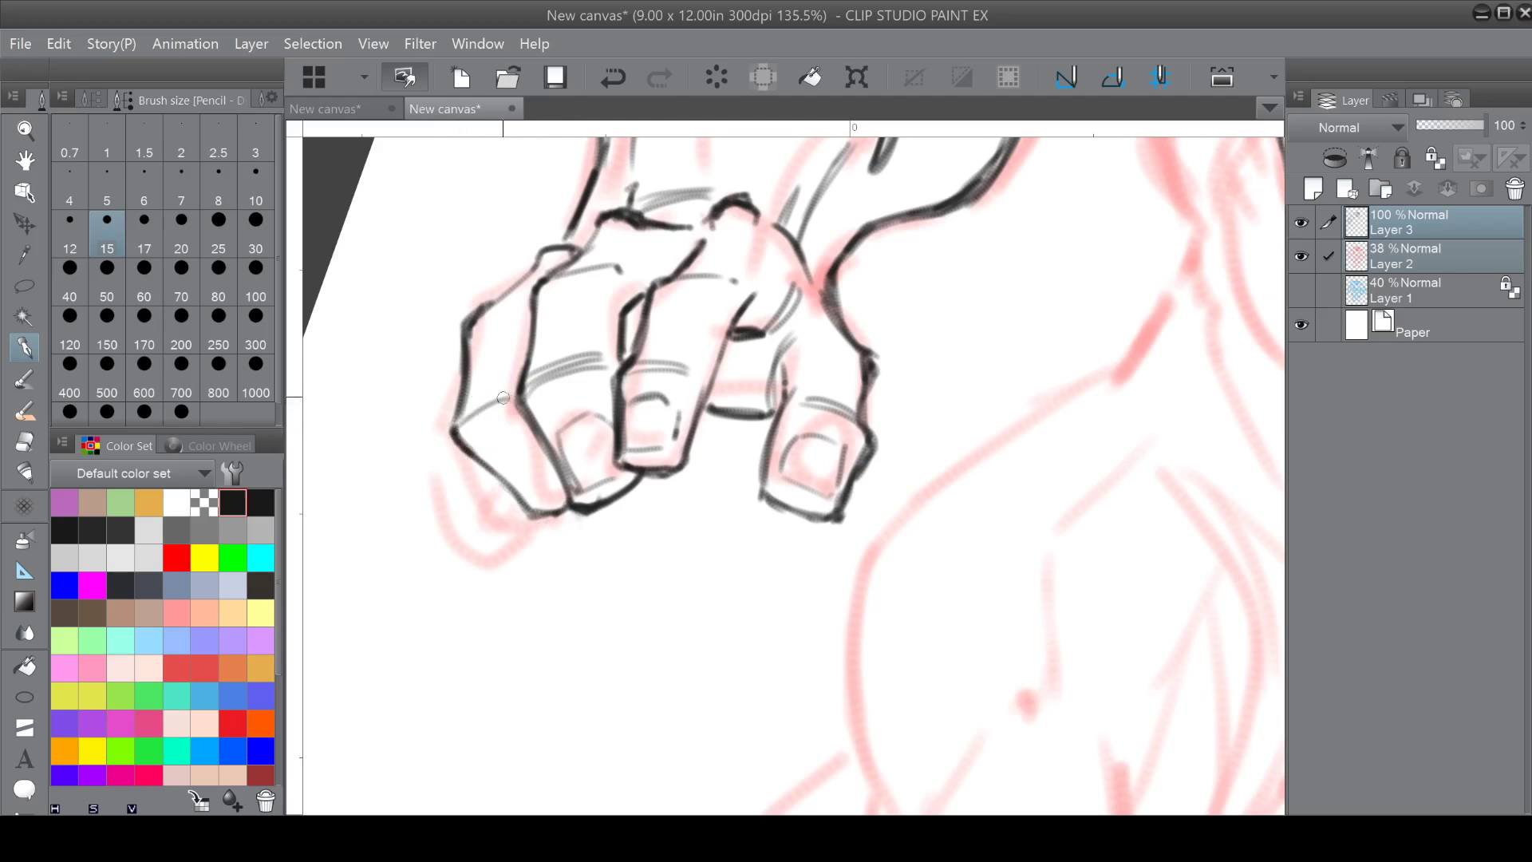
drag(498, 291, 526, 272)
mouse_move(521, 457)
mouse_down()
mouse_move(532, 513)
mouse_move(541, 430)
mouse_move(510, 470)
mouse_move(531, 507)
mouse_move(563, 509)
mouse_up()
drag(452, 429, 511, 401)
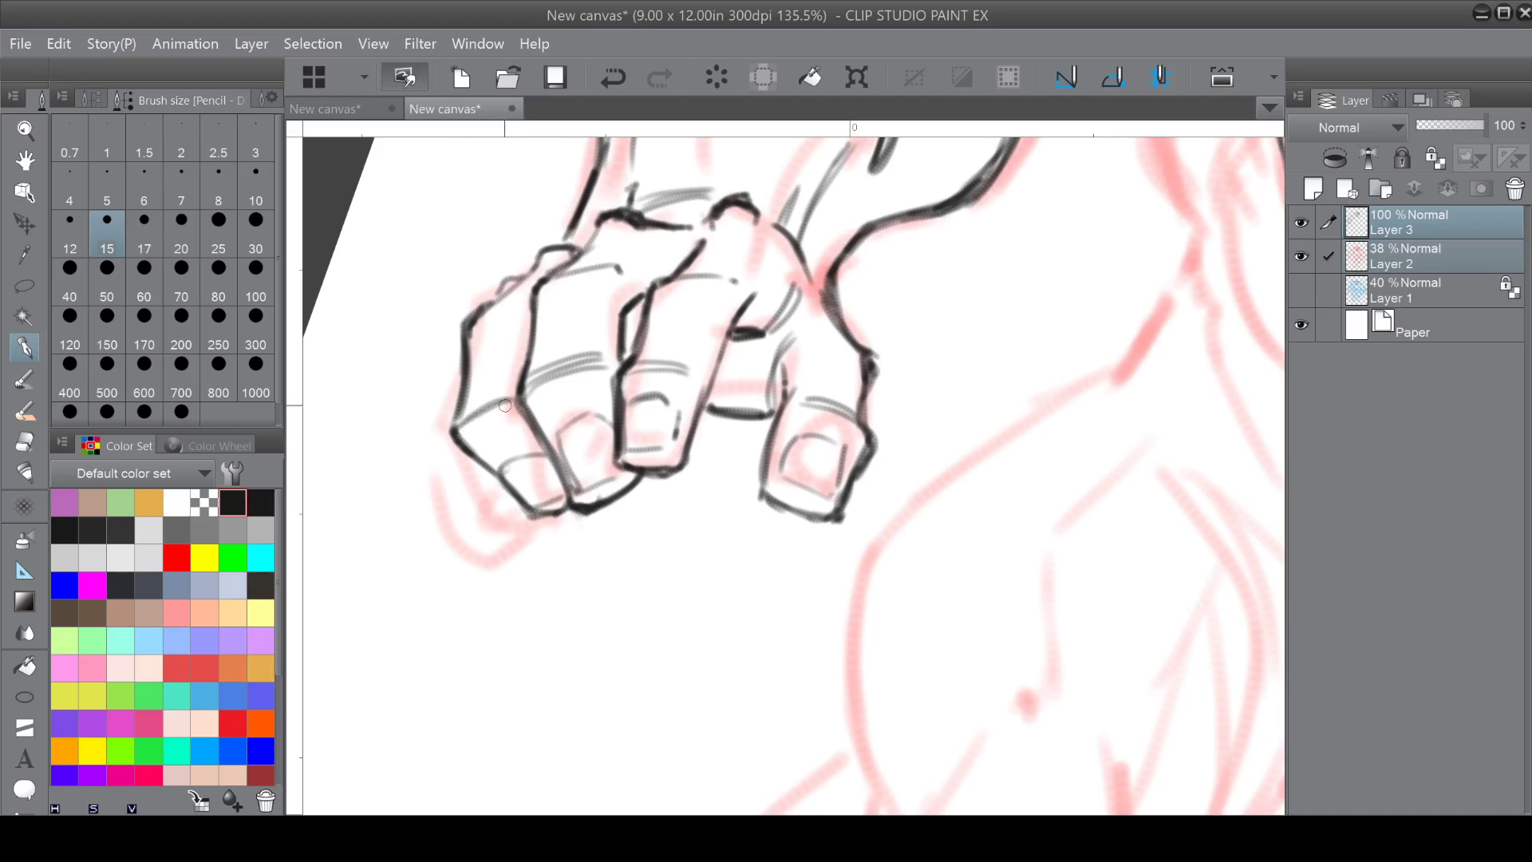
Start the little finger's outer contour in black and reinforce the knuckle outline of the lowered hand.
drag(460, 353, 435, 390)
drag(495, 296, 523, 276)
drag(603, 220, 585, 245)
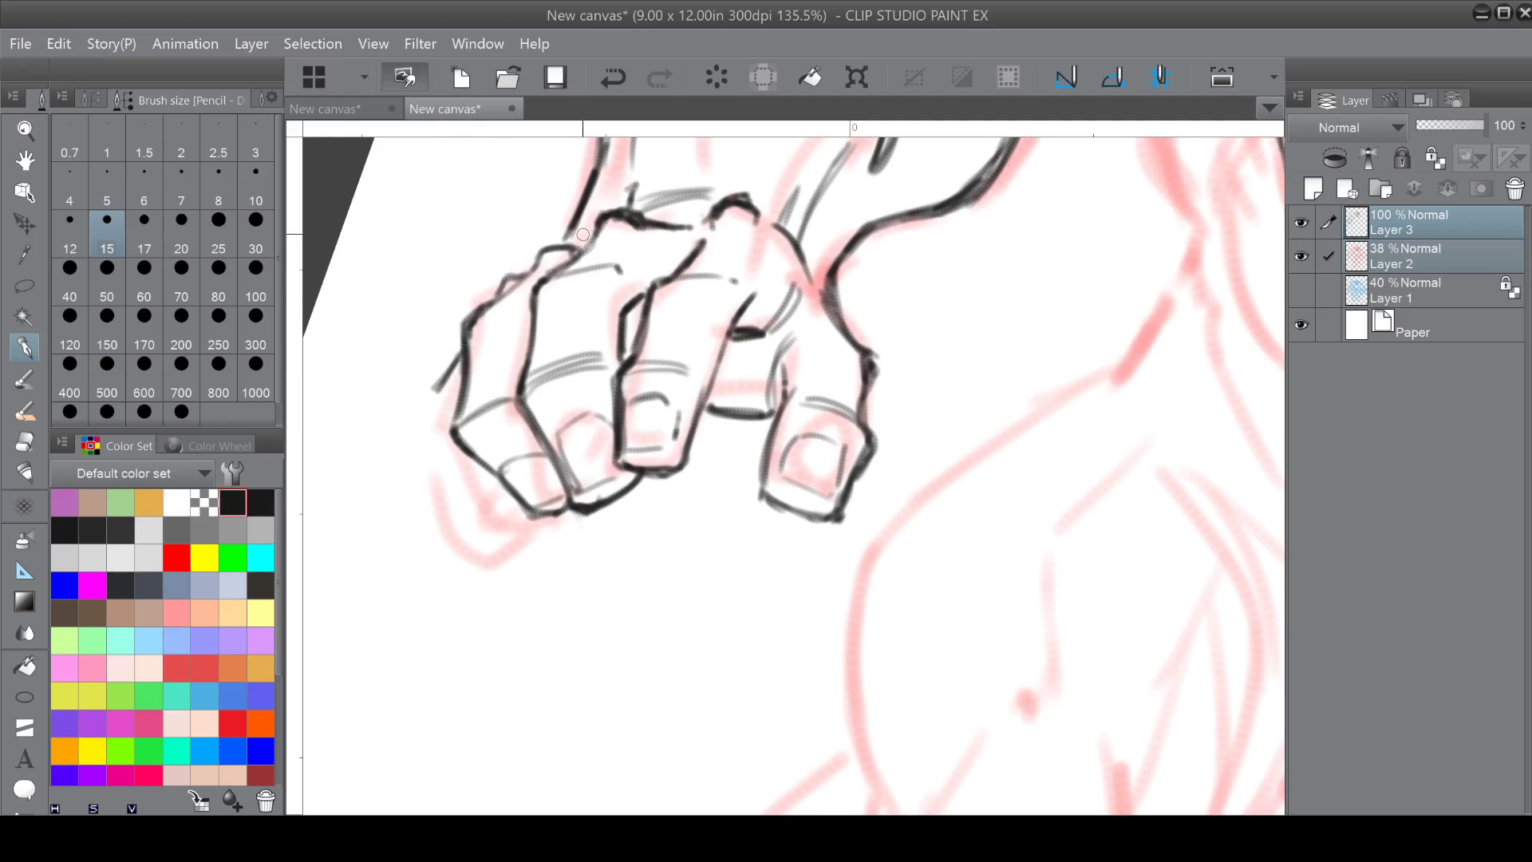
Clean up and thin the lowered hand's finger, knuckle and thumb outlines with the transparent colour.
click(204, 502)
drag(627, 381, 622, 414)
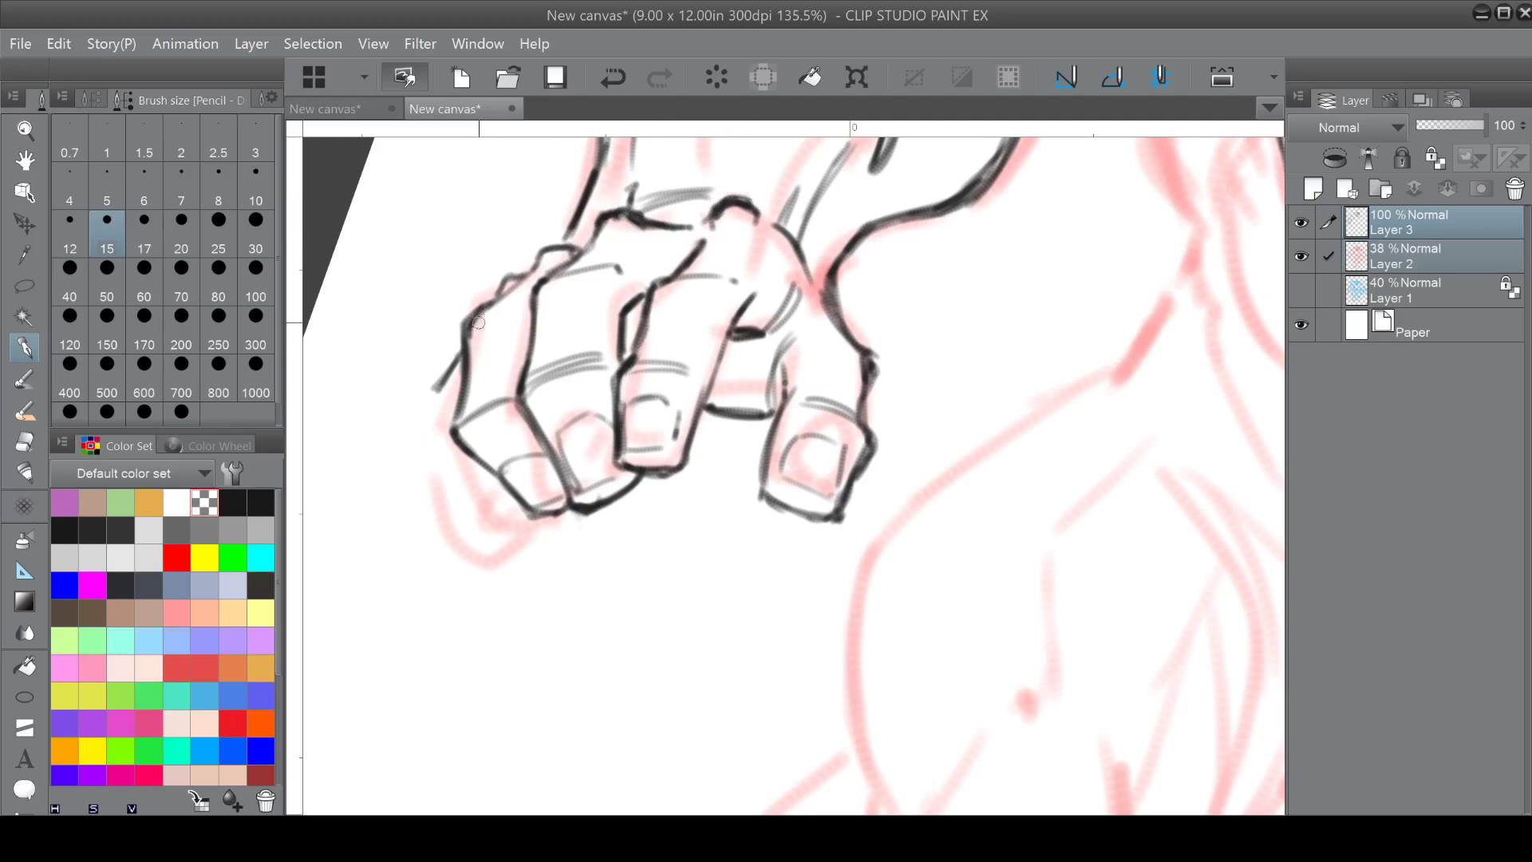
drag(618, 222, 637, 228)
drag(627, 461, 654, 477)
mouse_move(872, 353)
mouse_down()
mouse_move(879, 430)
mouse_move(841, 527)
mouse_up()
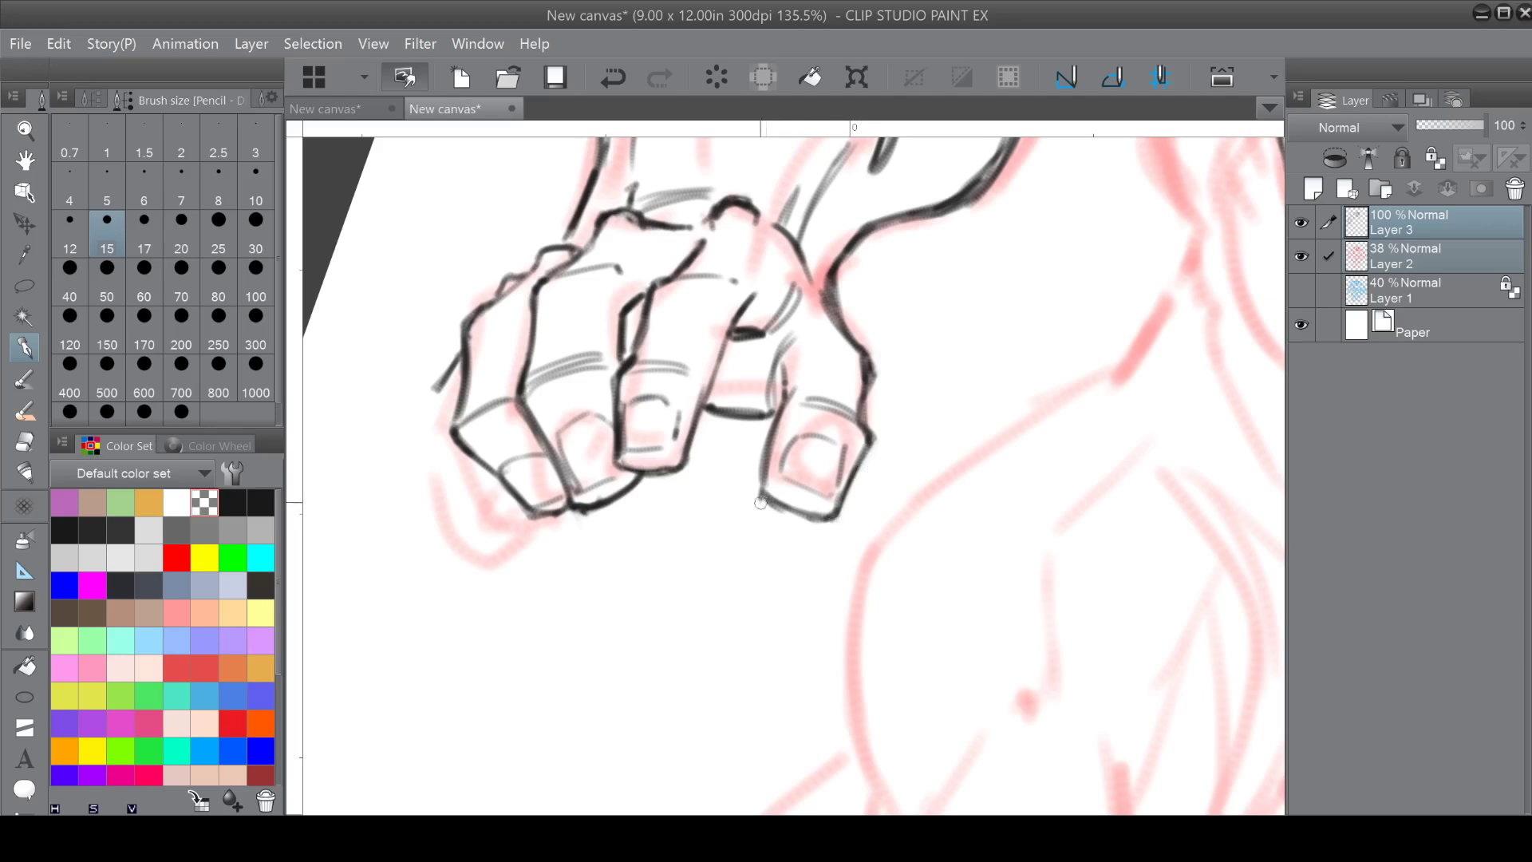
Complete the little finger of the lowered hand in black with its underside, tip and joint line.
click(236, 499)
mouse_move(434, 395)
mouse_down()
mouse_move(434, 481)
mouse_move(525, 517)
mouse_up()
mouse_move(431, 464)
mouse_down()
mouse_move(500, 499)
mouse_move(471, 458)
mouse_move(437, 474)
mouse_move(458, 441)
mouse_up()
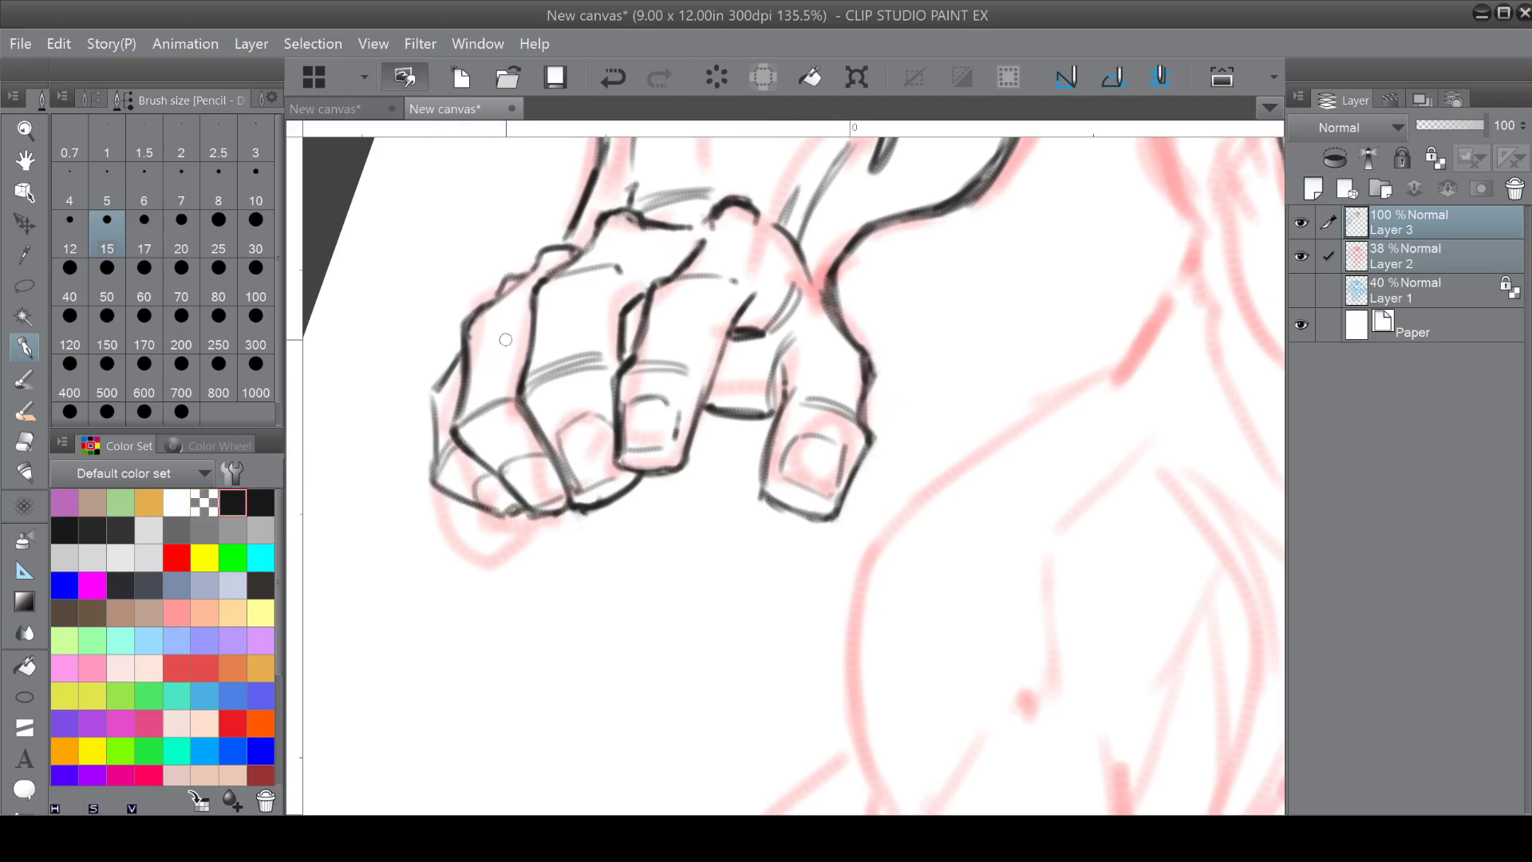
Set the pencil size to 10 and add fine crease lines across the fingers and thumb of the lowered hand.
click(265, 185)
mouse_move(467, 380)
mouse_down()
mouse_move(563, 288)
mouse_move(528, 367)
mouse_move(568, 315)
mouse_up()
drag(611, 267, 620, 281)
drag(610, 364, 606, 397)
mouse_move(688, 366)
mouse_down()
mouse_move(632, 363)
mouse_move(673, 377)
mouse_move(691, 353)
mouse_up()
mouse_move(792, 392)
mouse_down()
mouse_move(848, 402)
mouse_move(800, 348)
mouse_up()
drag(786, 370, 805, 336)
drag(808, 281, 816, 287)
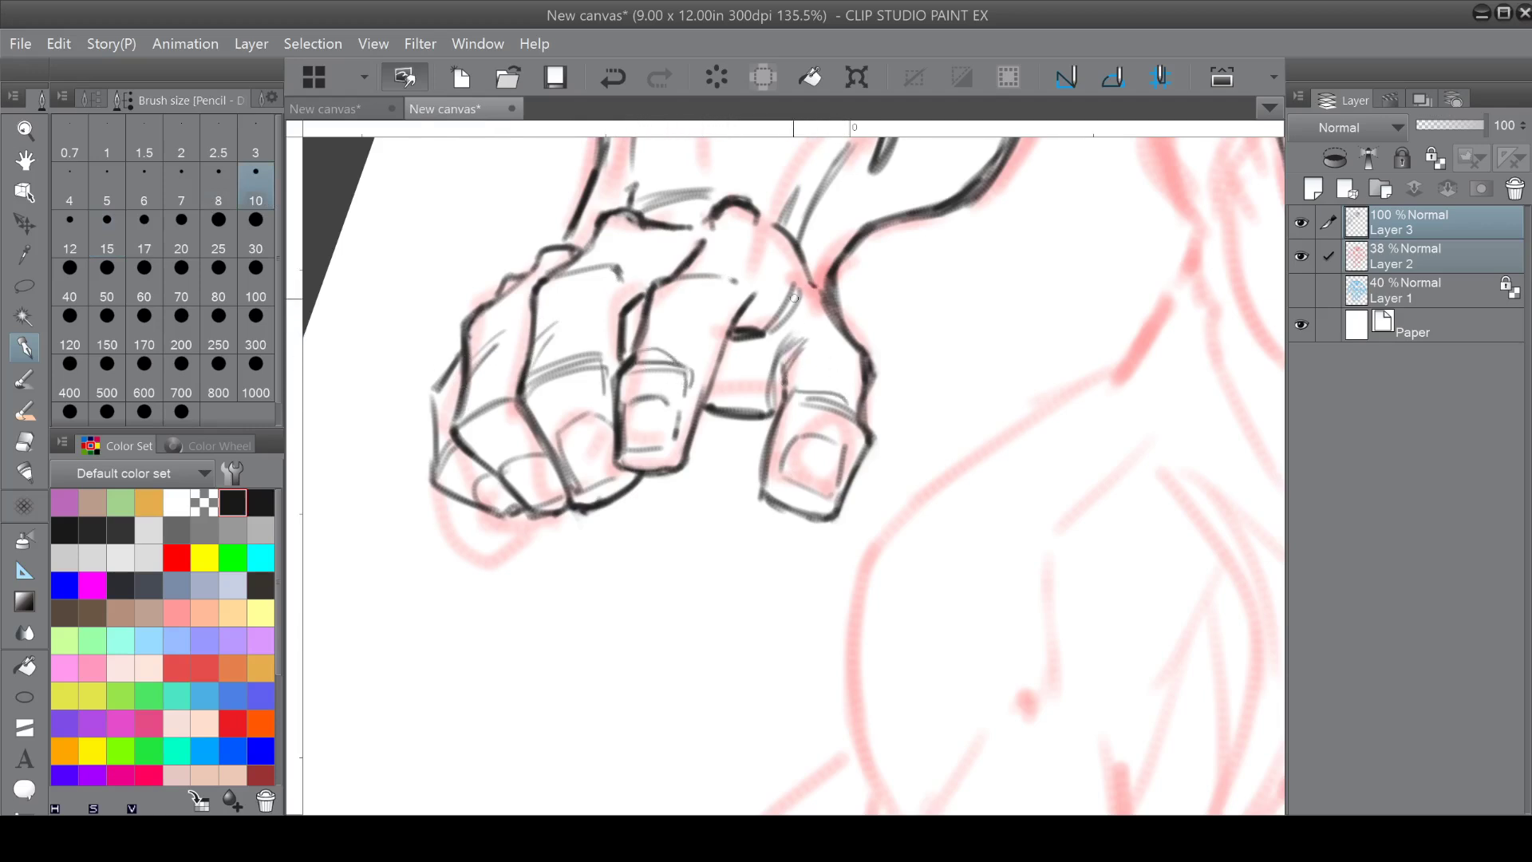
Hatch the gap between fingers and thumb, then refine the little finger's edge and the fingertip contours.
drag(736, 324, 733, 330)
drag(763, 270, 745, 304)
drag(708, 401, 745, 407)
drag(438, 383, 430, 410)
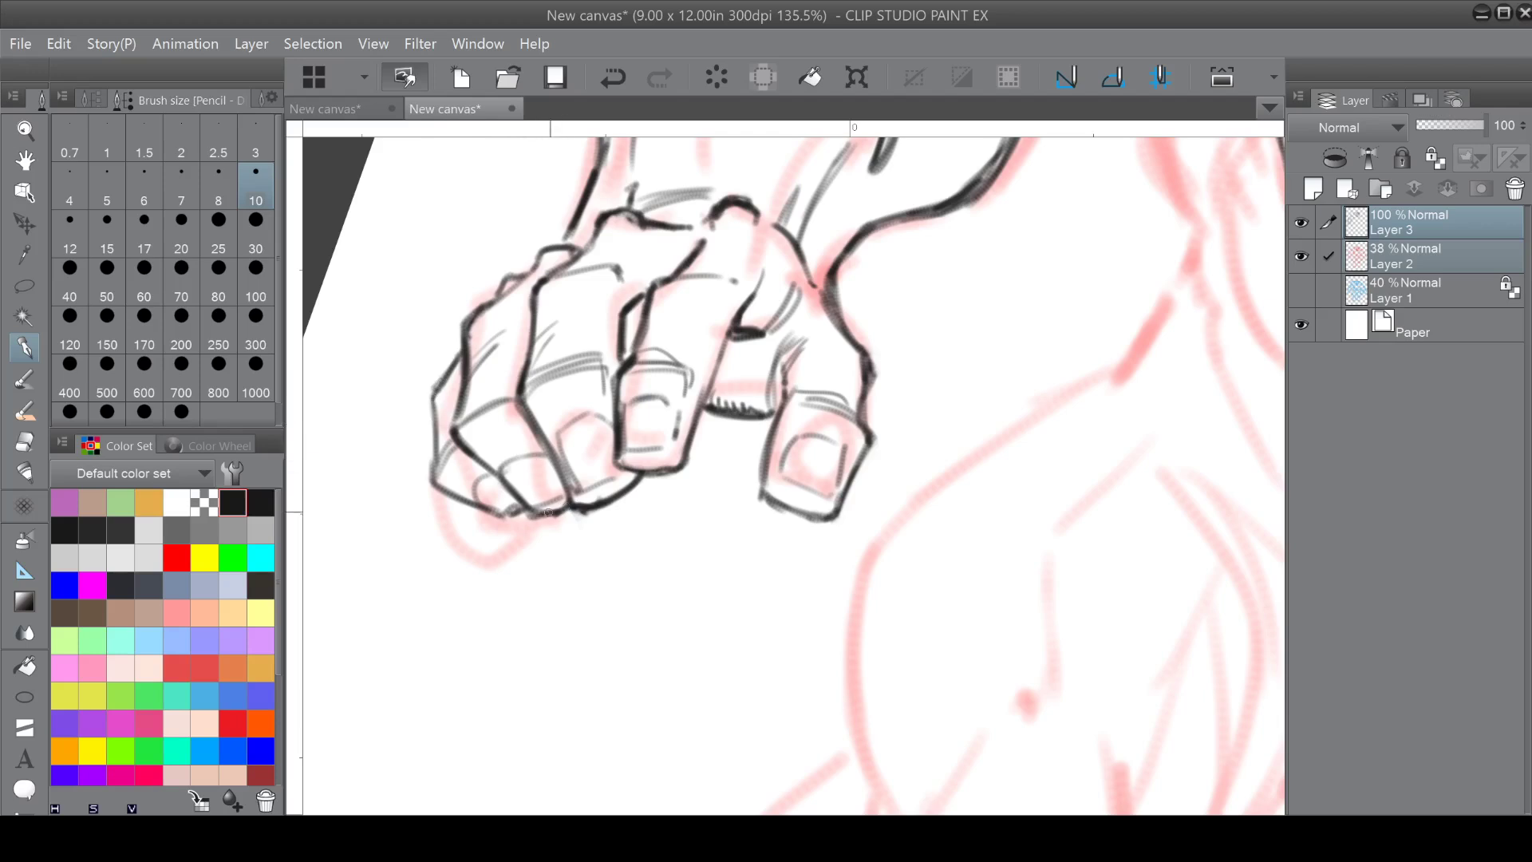
drag(577, 516, 636, 490)
click(604, 79)
mouse_move(647, 468)
mouse_down()
mouse_move(672, 468)
mouse_move(638, 471)
mouse_move(655, 475)
mouse_up()
Add short hatching to the forearm muscle and the inner elbow crease of the lowered arm.
drag(627, 319, 469, 579)
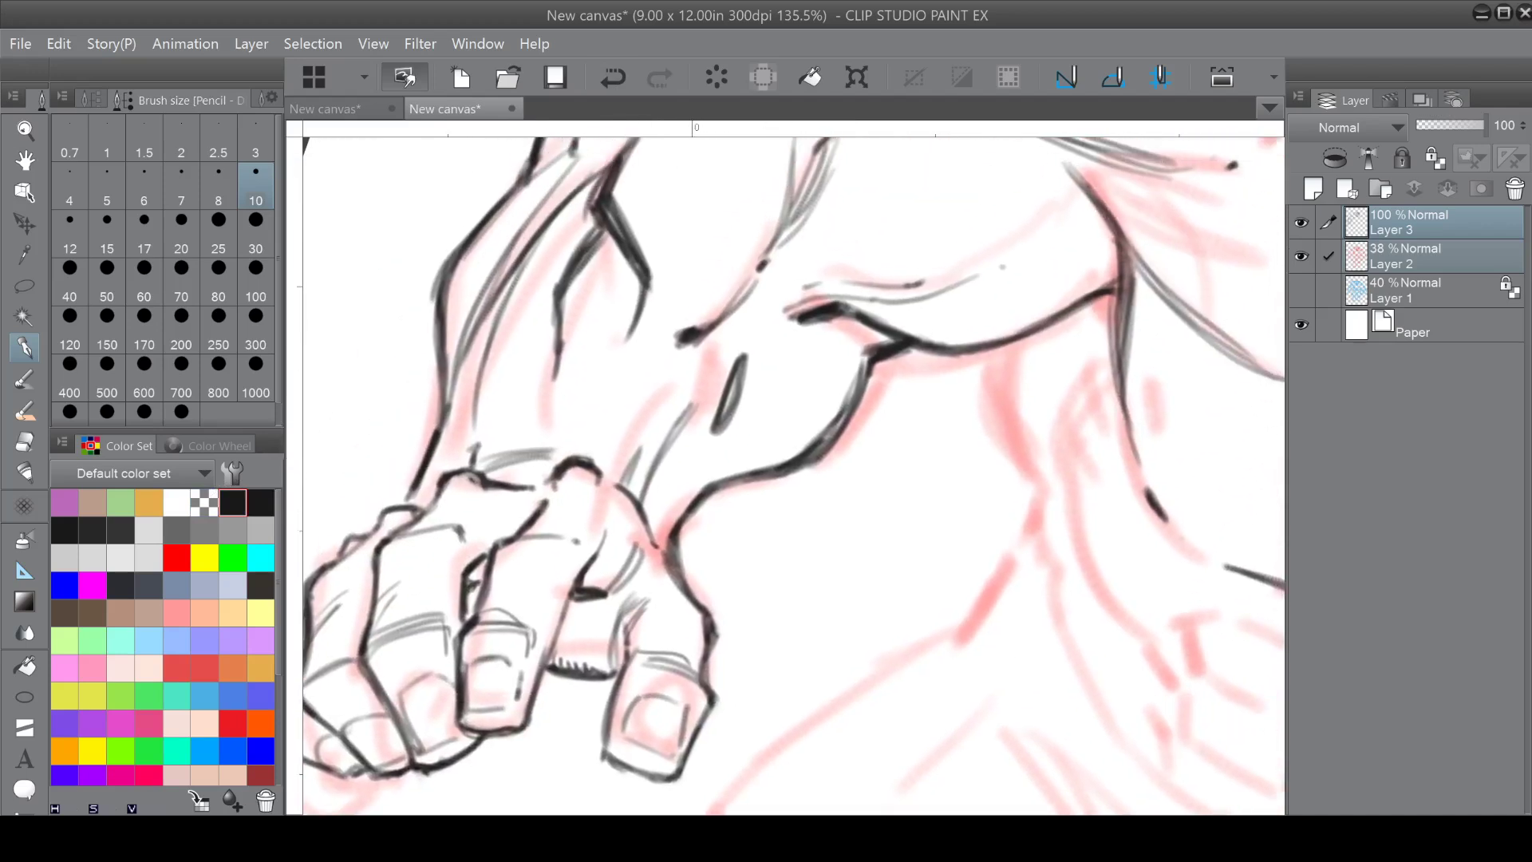
drag(568, 281, 597, 252)
drag(844, 352, 859, 351)
drag(800, 280, 829, 277)
scroll(832, 274, down, 5)
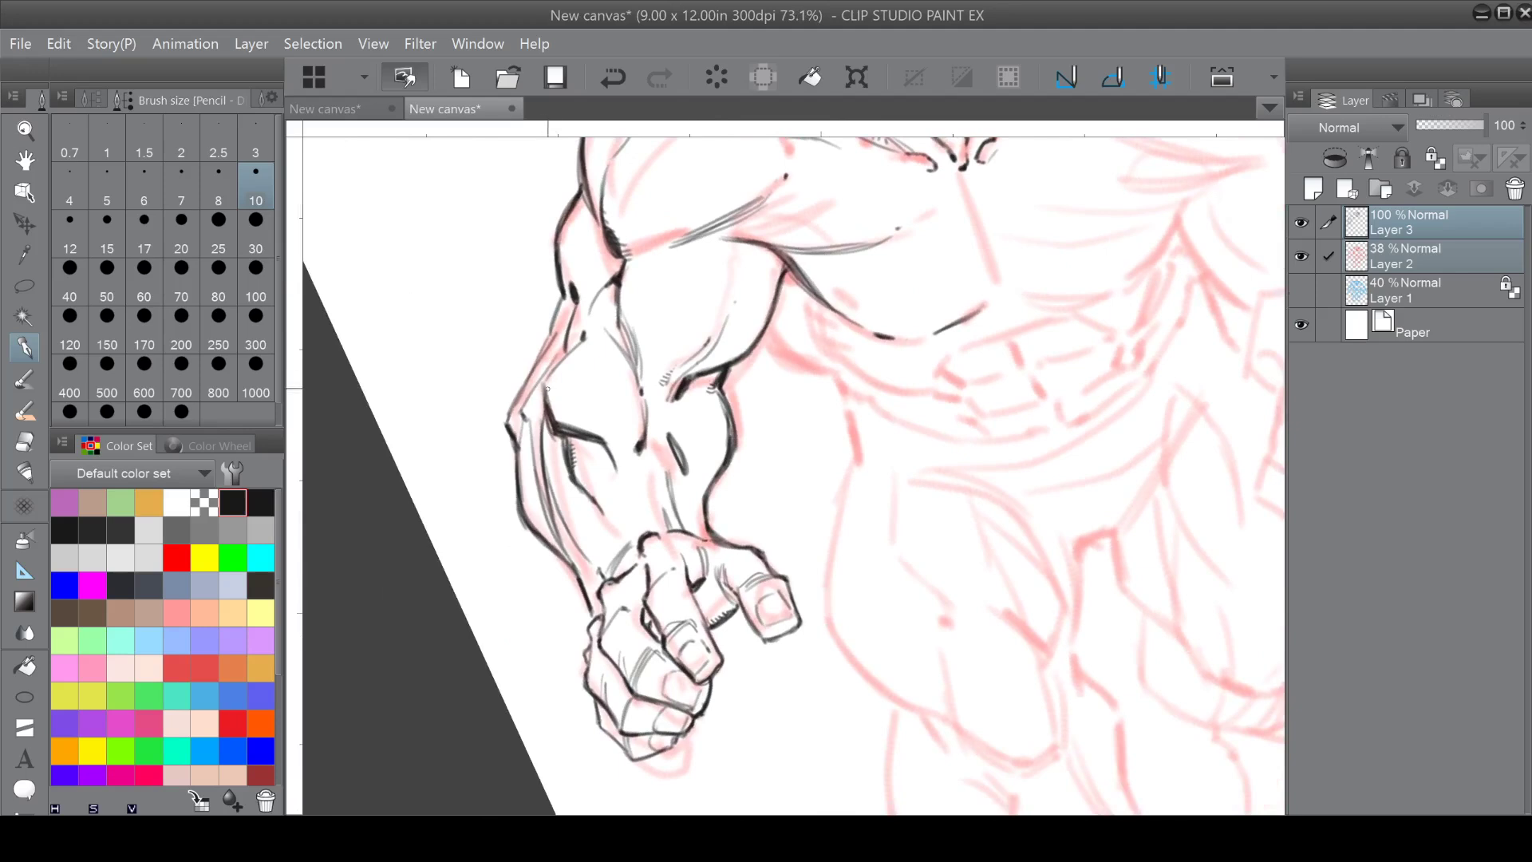
Hatch beneath the forearm muscle and ink the contour around the elbow of the lowered arm.
drag(547, 396, 560, 419)
drag(580, 284, 539, 354)
mouse_move(510, 408)
mouse_down()
mouse_move(561, 293)
mouse_move(536, 357)
mouse_up()
drag(524, 414, 398, 530)
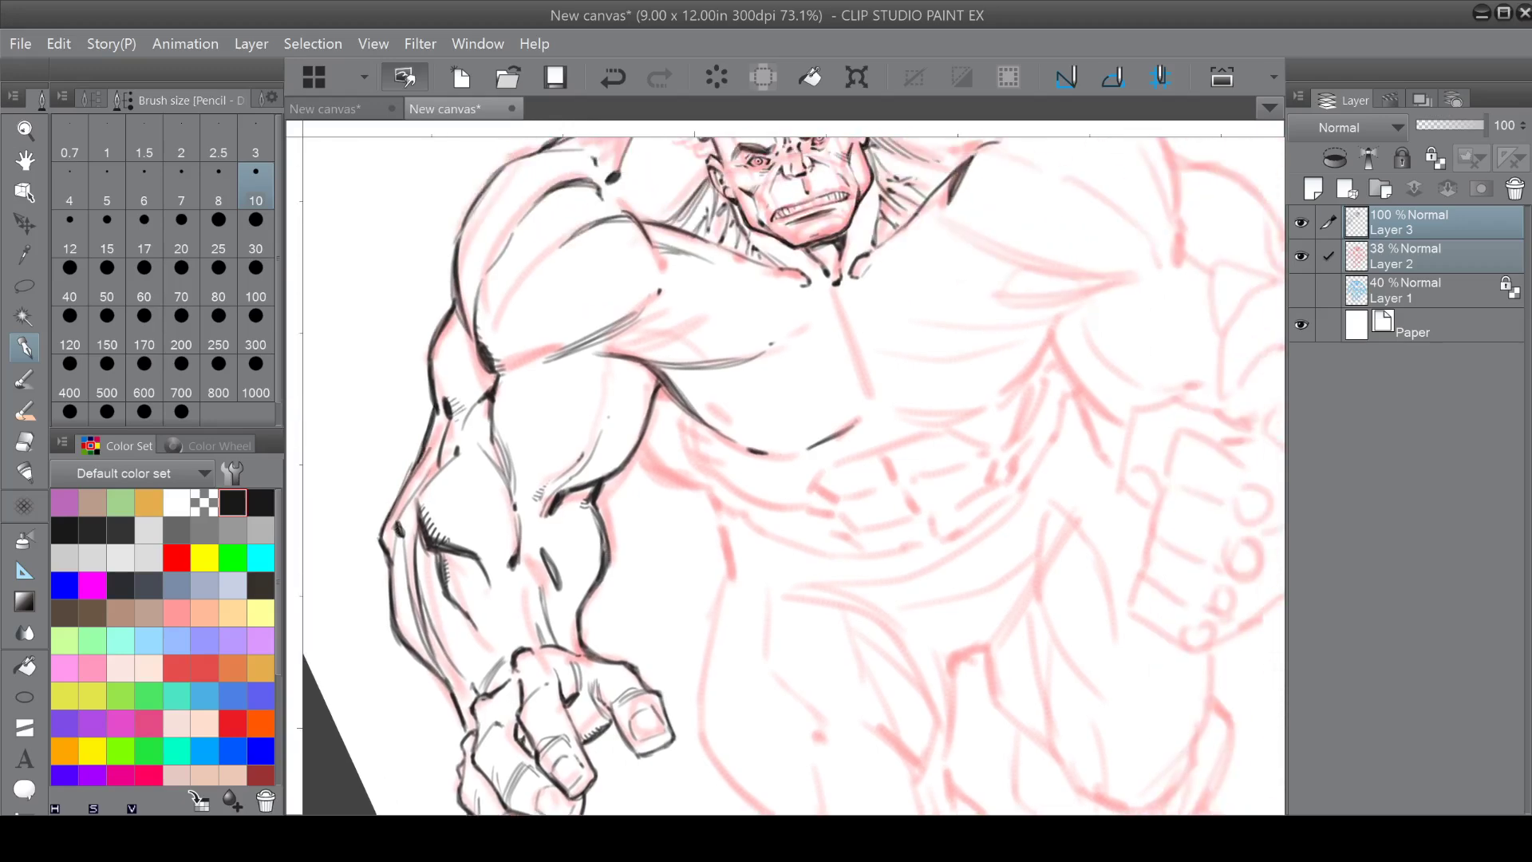
mouse_move(465, 337)
mouse_down()
mouse_move(365, 382)
mouse_move(433, 236)
mouse_up()
key(ctrl+minus)
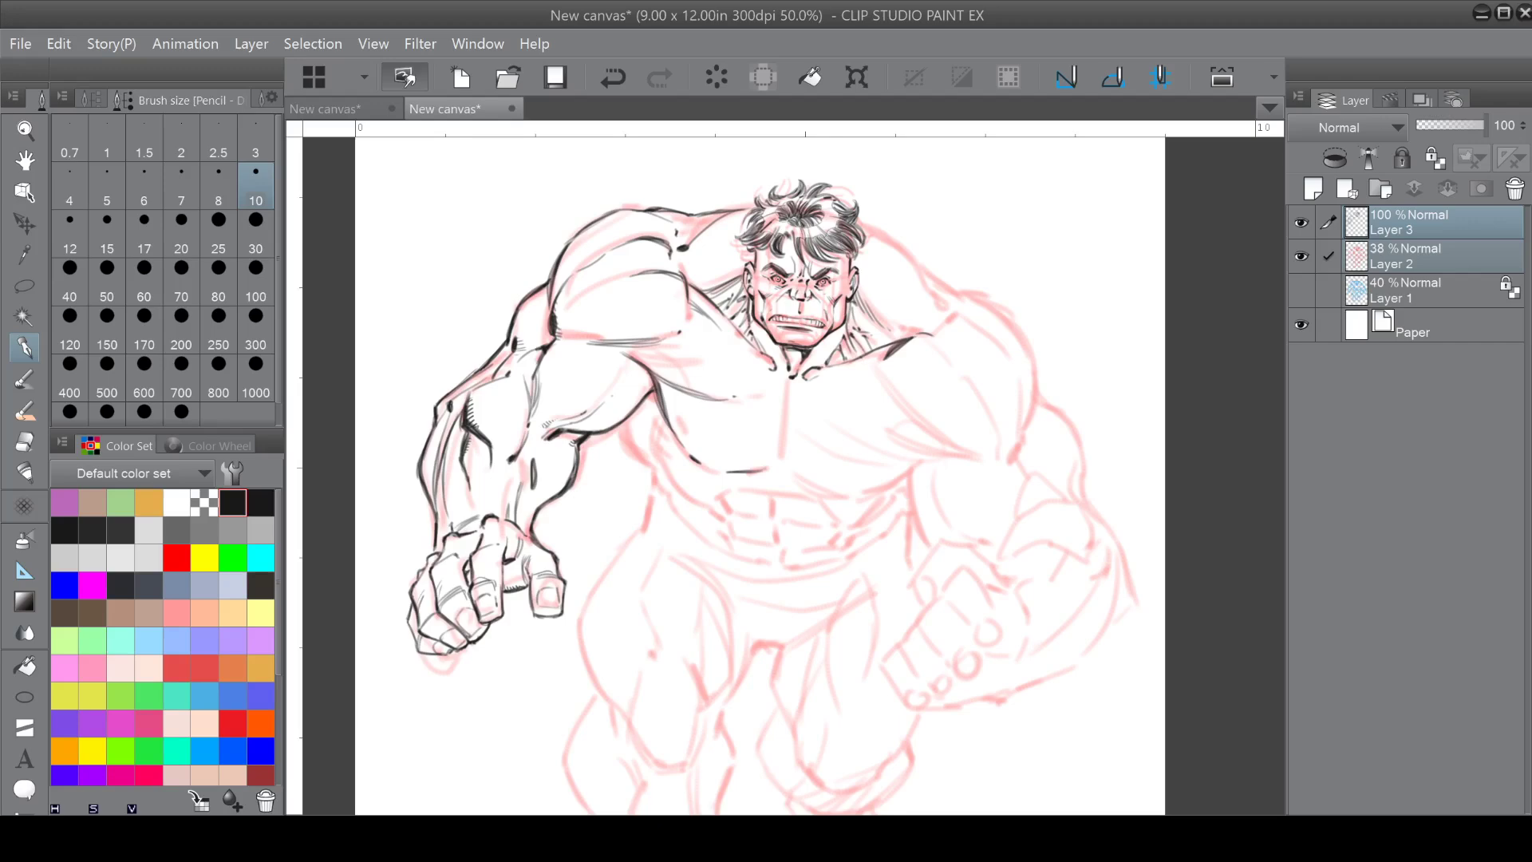
Set the pencil size to 15 and ink the trapezius contours from the neck to the shoulder of the bent arm.
click(107, 250)
drag(718, 359, 513, 467)
drag(757, 431, 798, 430)
drag(877, 398, 891, 417)
drag(742, 439, 822, 439)
mouse_move(620, 195)
mouse_down()
mouse_move(671, 279)
mouse_move(688, 277)
mouse_move(718, 385)
mouse_up()
drag(680, 263, 771, 363)
Ink the front deltoid's inner contours on the bent arm, with dark accents where the muscle heads taper.
drag(706, 431, 755, 492)
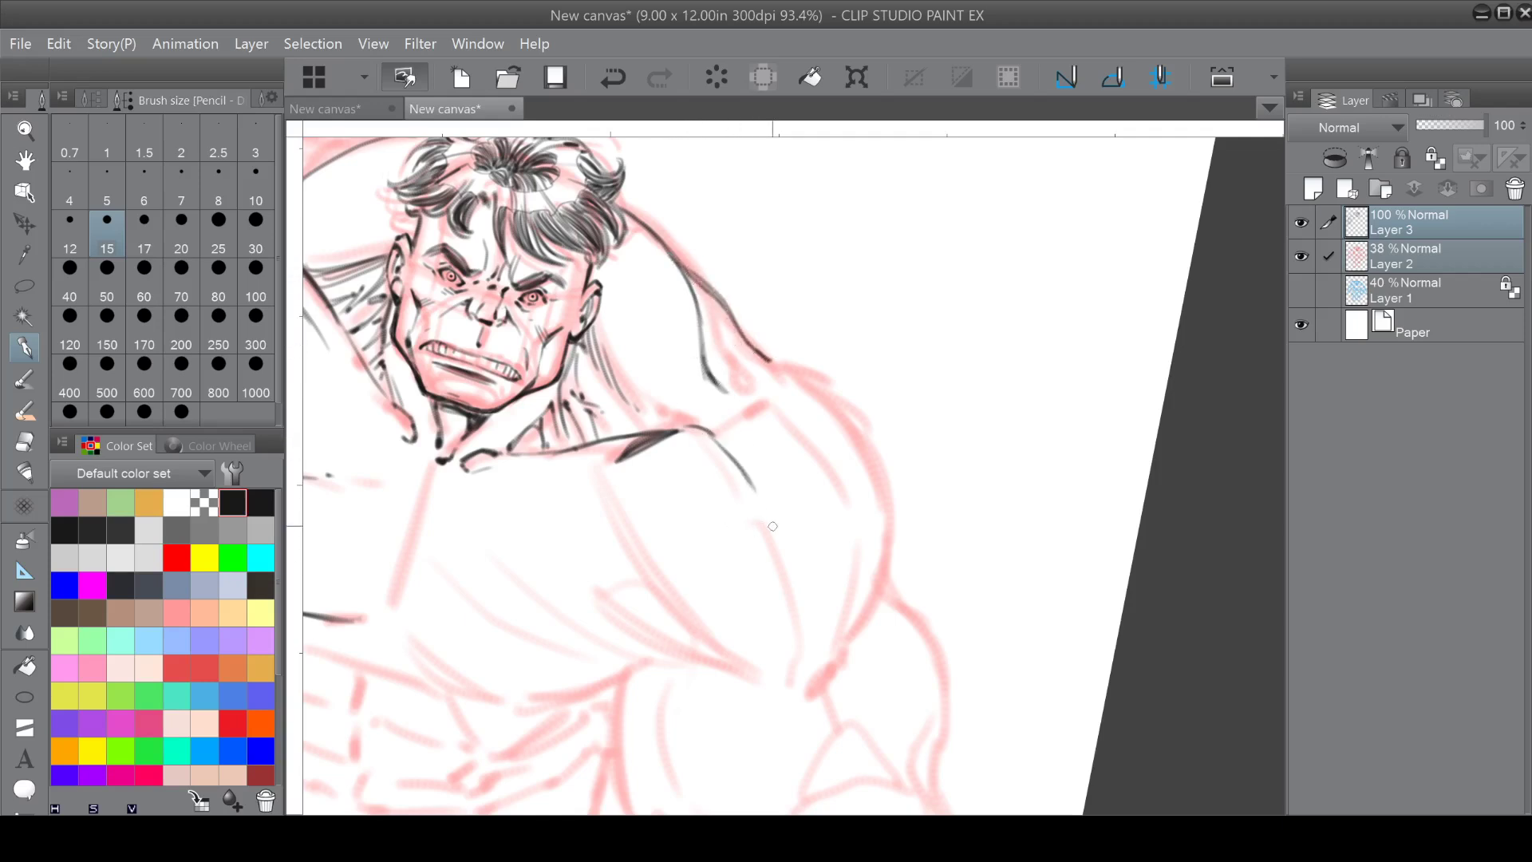
mouse_move(771, 559)
mouse_down()
mouse_move(784, 680)
mouse_move(774, 573)
mouse_up()
drag(842, 506, 804, 691)
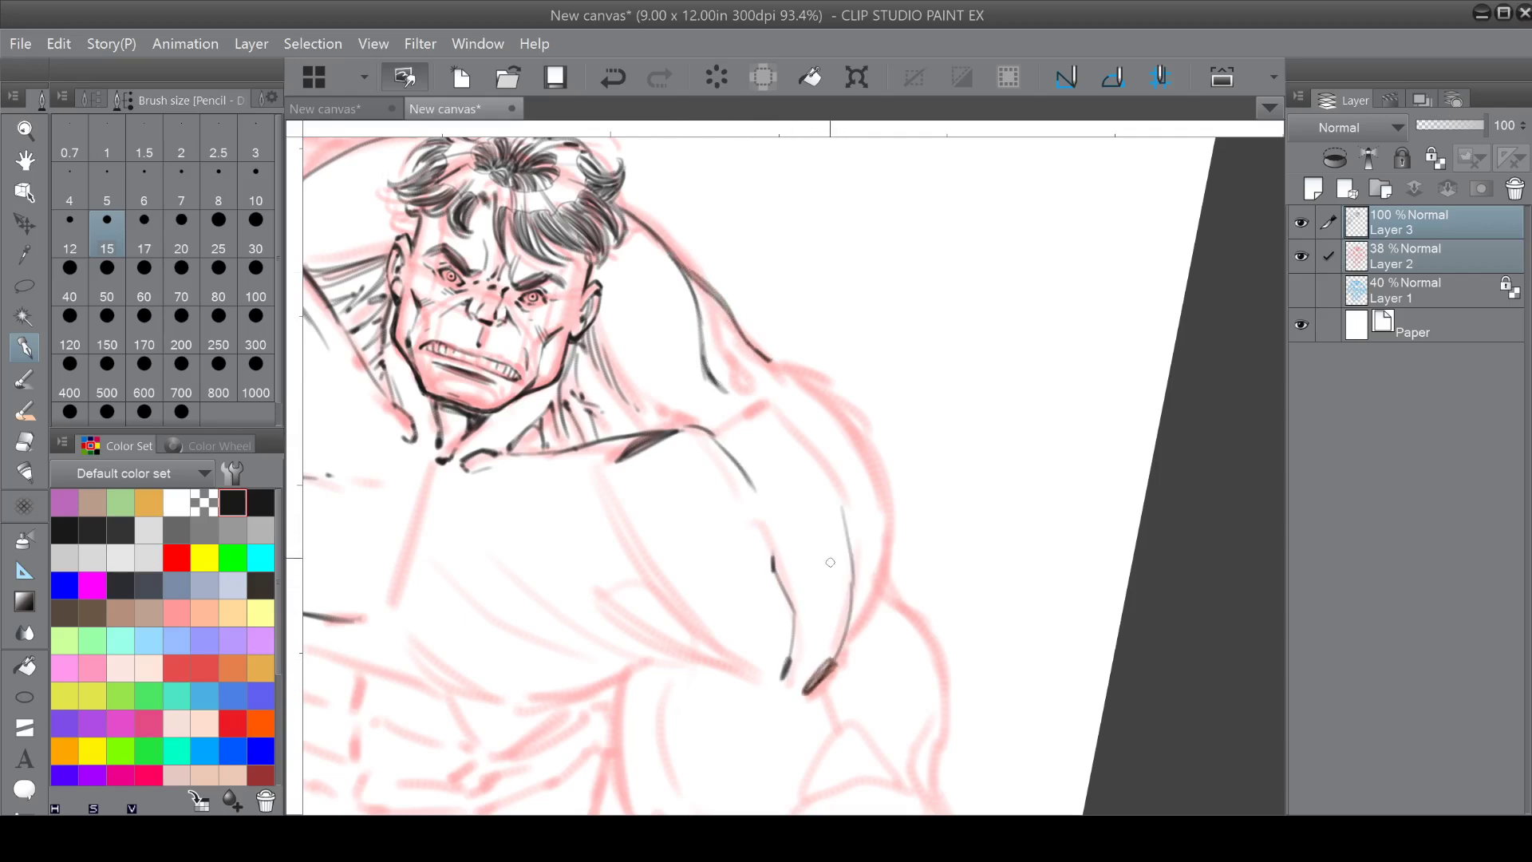
Ink the top and outer contour of the bent arm's deltoid and darken the trapezius notch.
mouse_move(725, 431)
mouse_down()
mouse_move(746, 401)
mouse_move(802, 442)
mouse_move(762, 407)
mouse_move(830, 471)
mouse_up()
mouse_move(767, 396)
mouse_down()
mouse_move(771, 381)
mouse_move(820, 380)
mouse_up()
drag(751, 343, 800, 371)
mouse_move(707, 365)
mouse_down()
mouse_move(719, 387)
mouse_move(710, 369)
mouse_up()
mouse_move(820, 377)
mouse_down()
mouse_move(893, 493)
mouse_move(885, 583)
mouse_up()
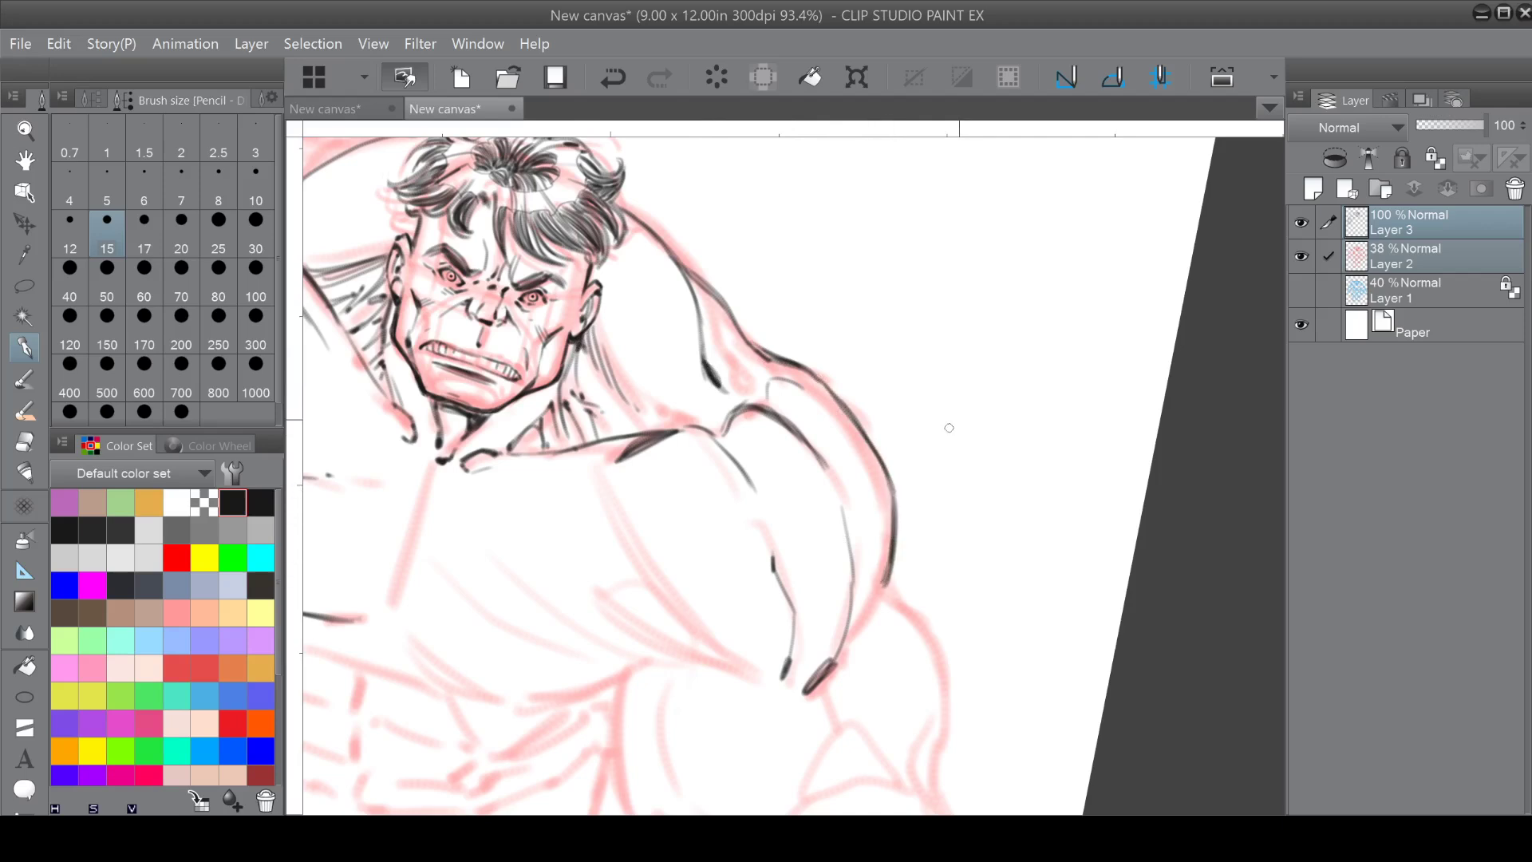
Ink the pectoral muscle lines running into the armpit and the lower chest contour on the bent arm's side.
drag(950, 427, 905, 291)
scroll(830, 463, down, 3)
mouse_move(678, 411)
mouse_down()
mouse_move(764, 510)
mouse_move(752, 507)
mouse_up()
mouse_move(654, 467)
mouse_down()
mouse_move(761, 511)
mouse_move(812, 507)
mouse_move(770, 367)
mouse_move(834, 499)
mouse_up()
drag(934, 550, 938, 409)
drag(751, 440, 722, 509)
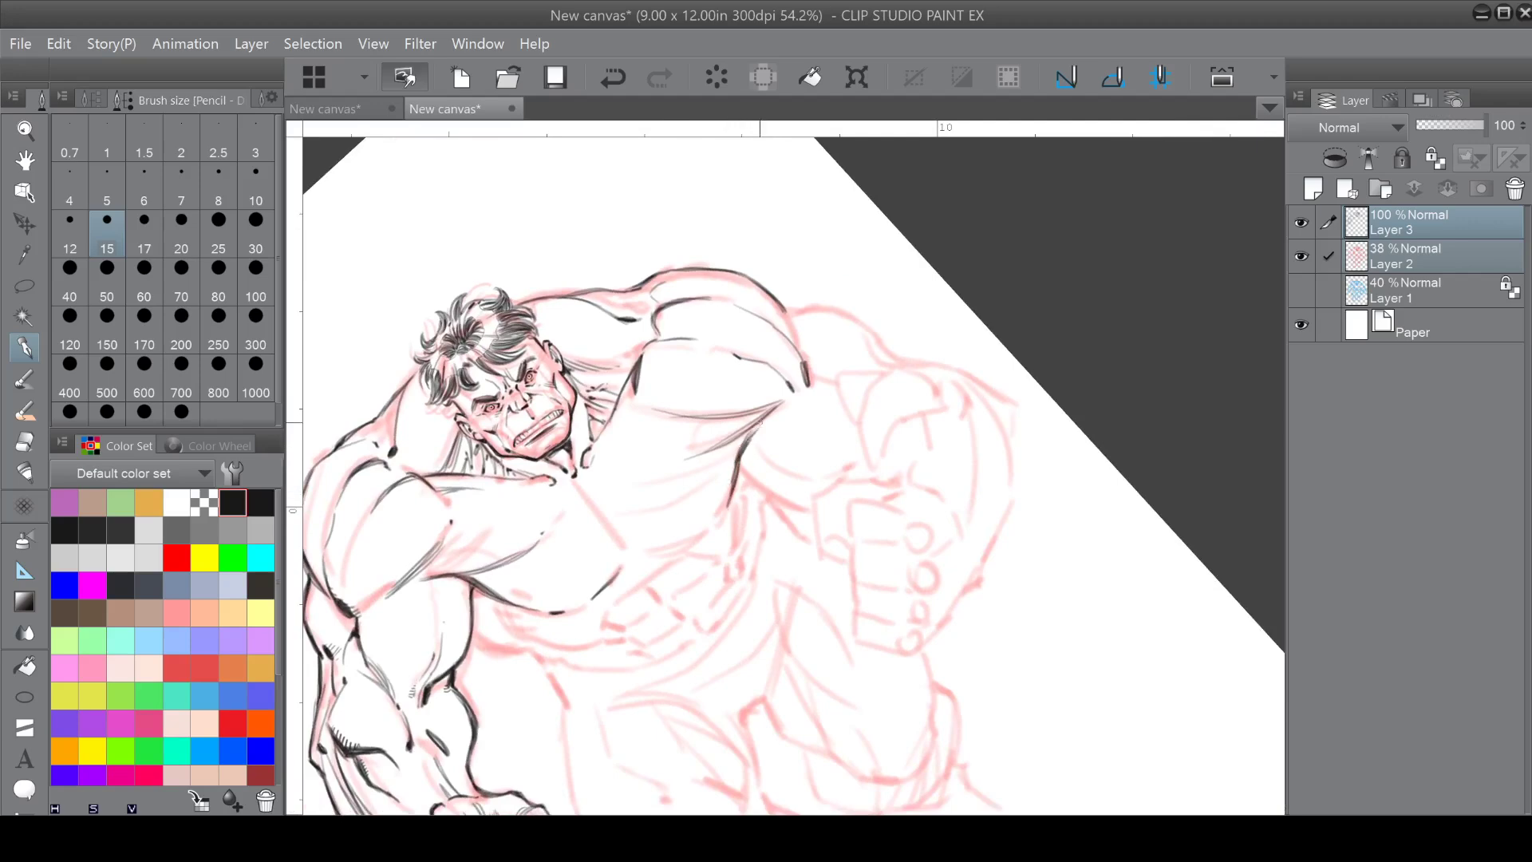
Ink the outer upper-arm contour from the deltoid down toward the elbow of the bent arm.
mouse_move(800, 357)
mouse_down()
mouse_move(805, 385)
mouse_move(827, 382)
mouse_move(858, 345)
mouse_move(902, 414)
mouse_up()
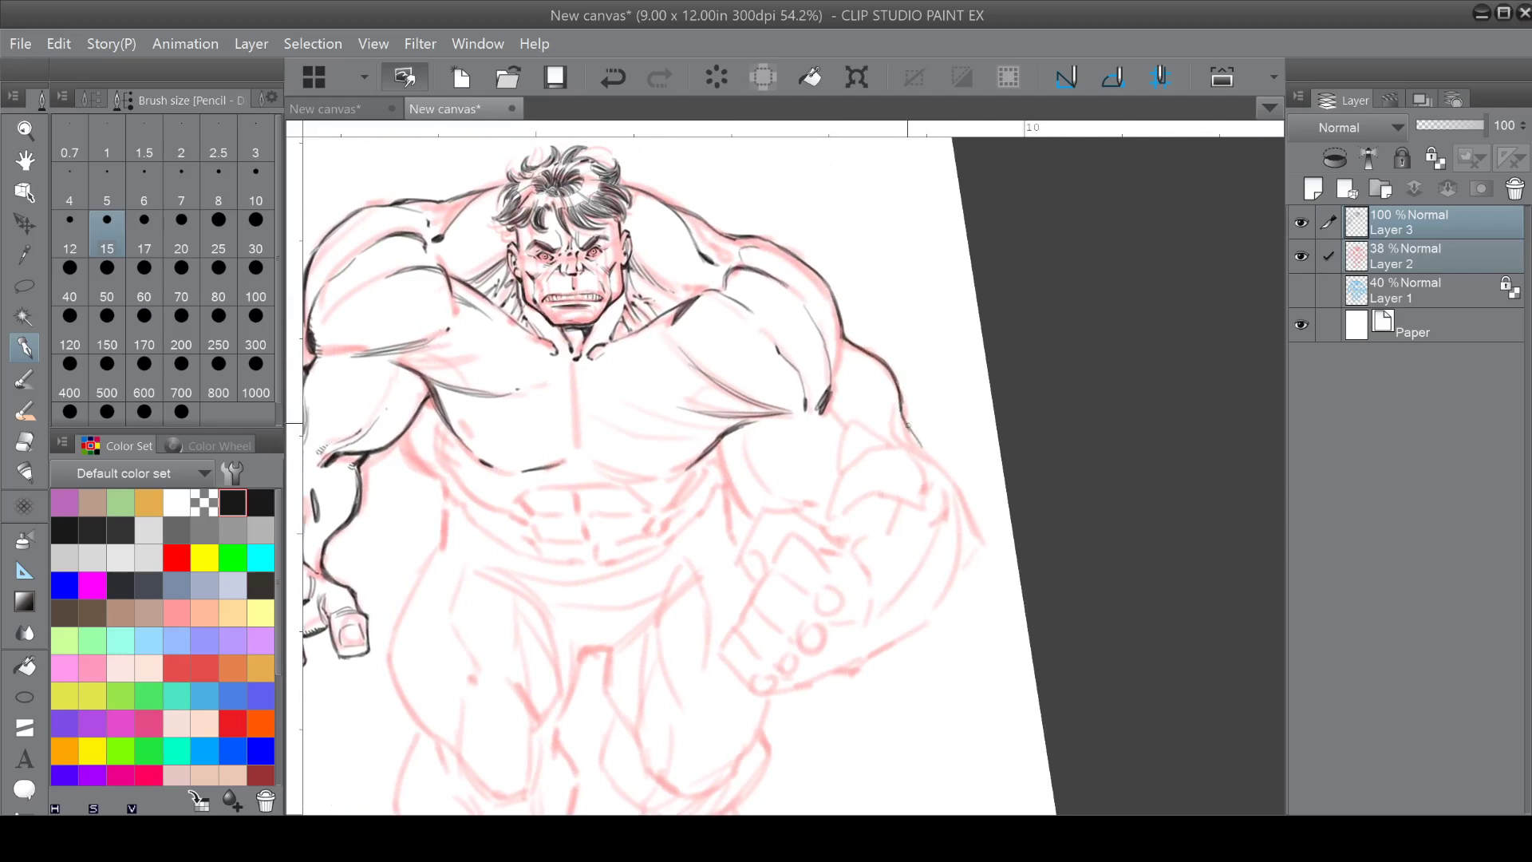
drag(941, 476, 960, 494)
drag(902, 413, 900, 393)
scroll(934, 654, up, 2)
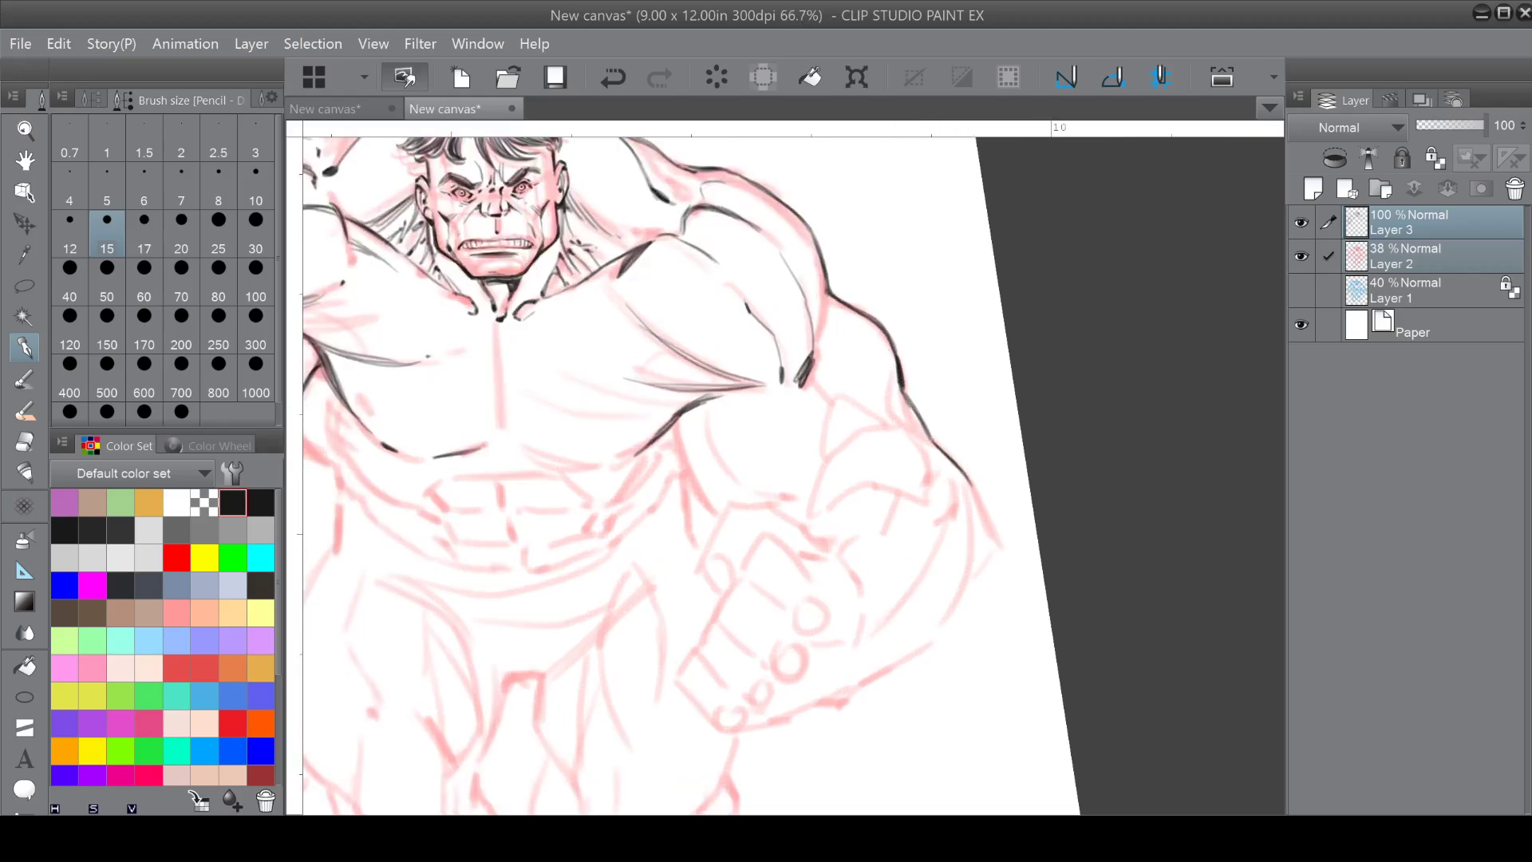
Ink the knuckle outlines of the clenched fist over the pink sketch circles.
drag(903, 633, 705, 291)
drag(958, 510, 808, 355)
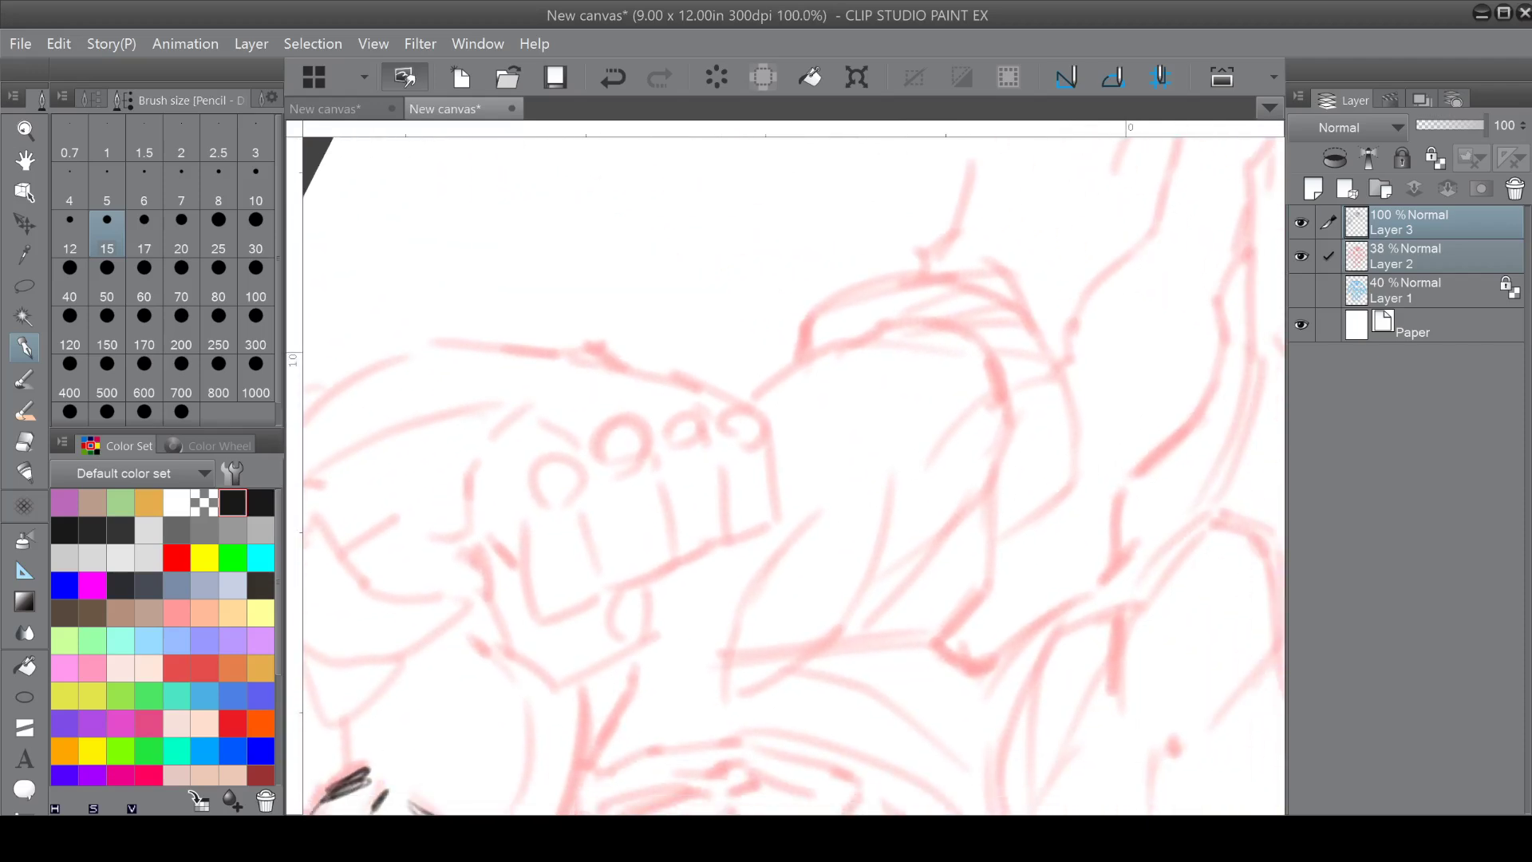
mouse_move(535, 472)
mouse_down()
mouse_move(563, 446)
mouse_move(572, 485)
mouse_up()
mouse_move(590, 440)
mouse_down()
mouse_move(627, 416)
mouse_move(635, 461)
mouse_move(670, 407)
mouse_move(694, 409)
mouse_move(700, 444)
mouse_up()
drag(716, 413, 748, 418)
Draw the dividing lines between the fist's fingers and strengthen the middle knuckles.
mouse_move(591, 498)
mouse_down()
mouse_move(619, 579)
mouse_move(593, 498)
mouse_move(595, 520)
mouse_move(533, 564)
mouse_move(550, 610)
mouse_up()
mouse_move(526, 528)
mouse_down()
mouse_move(552, 612)
mouse_move(526, 562)
mouse_up()
drag(620, 574, 607, 600)
drag(651, 468, 678, 561)
drag(638, 472, 675, 533)
drag(571, 501, 614, 567)
drag(638, 468, 676, 538)
drag(667, 409, 692, 408)
mouse_move(659, 424)
mouse_down()
mouse_move(673, 449)
mouse_move(613, 459)
mouse_up()
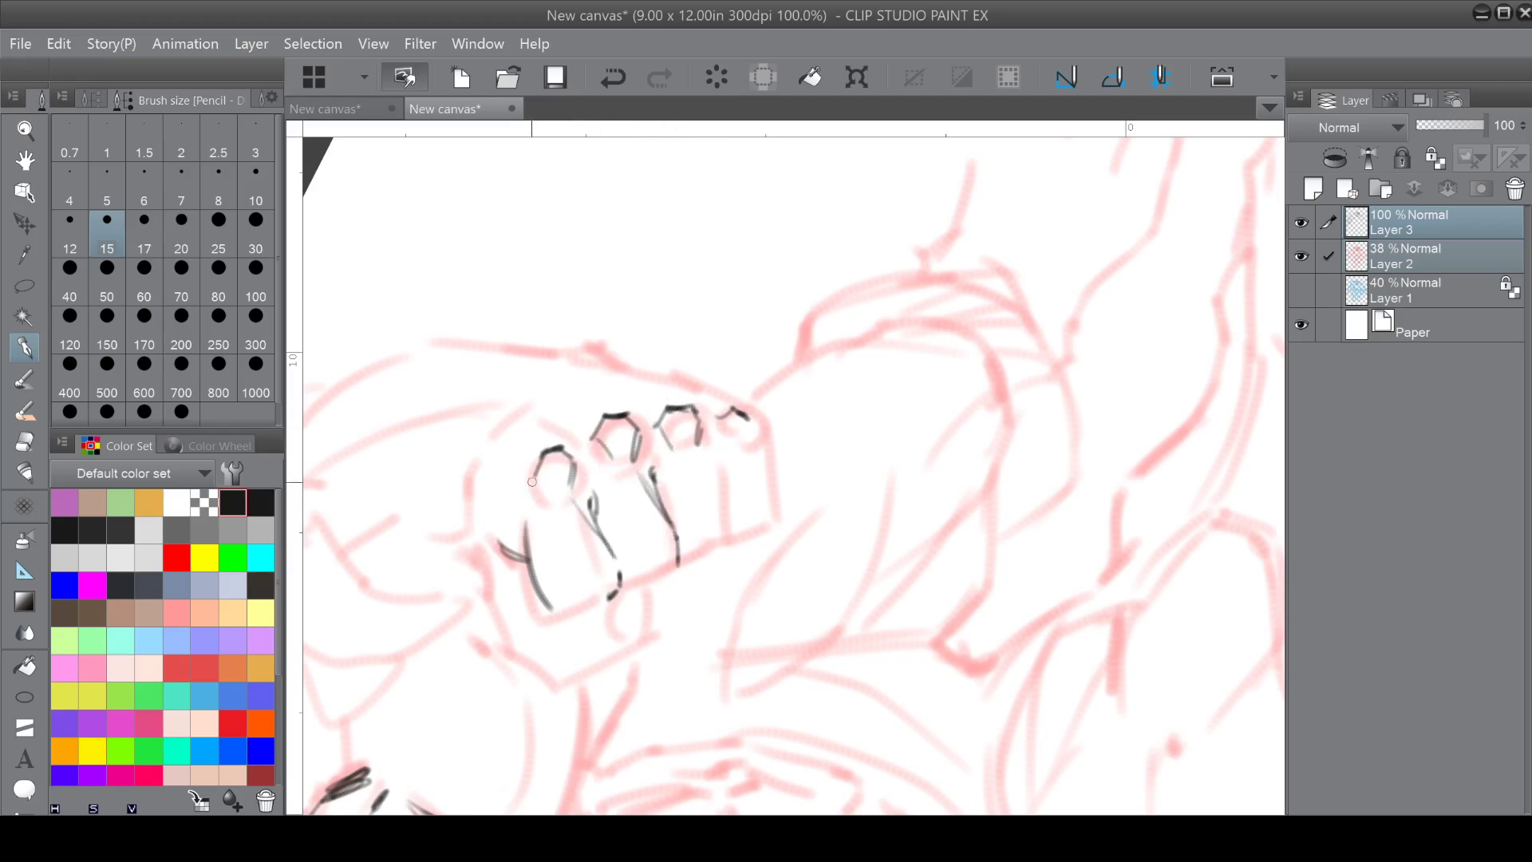
Ink the little finger's dividing line, its outer edge and the finger-joint edge along the fist.
drag(713, 469, 728, 545)
drag(638, 592, 726, 560)
mouse_move(740, 424)
mouse_down()
mouse_move(773, 536)
mouse_move(733, 556)
mouse_move(762, 549)
mouse_move(774, 511)
mouse_up()
drag(764, 457, 772, 523)
drag(708, 458, 718, 491)
drag(761, 437, 772, 509)
mouse_move(694, 453)
mouse_down()
mouse_move(728, 543)
mouse_move(712, 555)
mouse_up()
Refine the fist's index finger and ink the outer edge of the hand back to the wrist.
mouse_move(542, 479)
mouse_down()
mouse_move(545, 494)
mouse_move(545, 433)
mouse_up()
drag(545, 498, 595, 527)
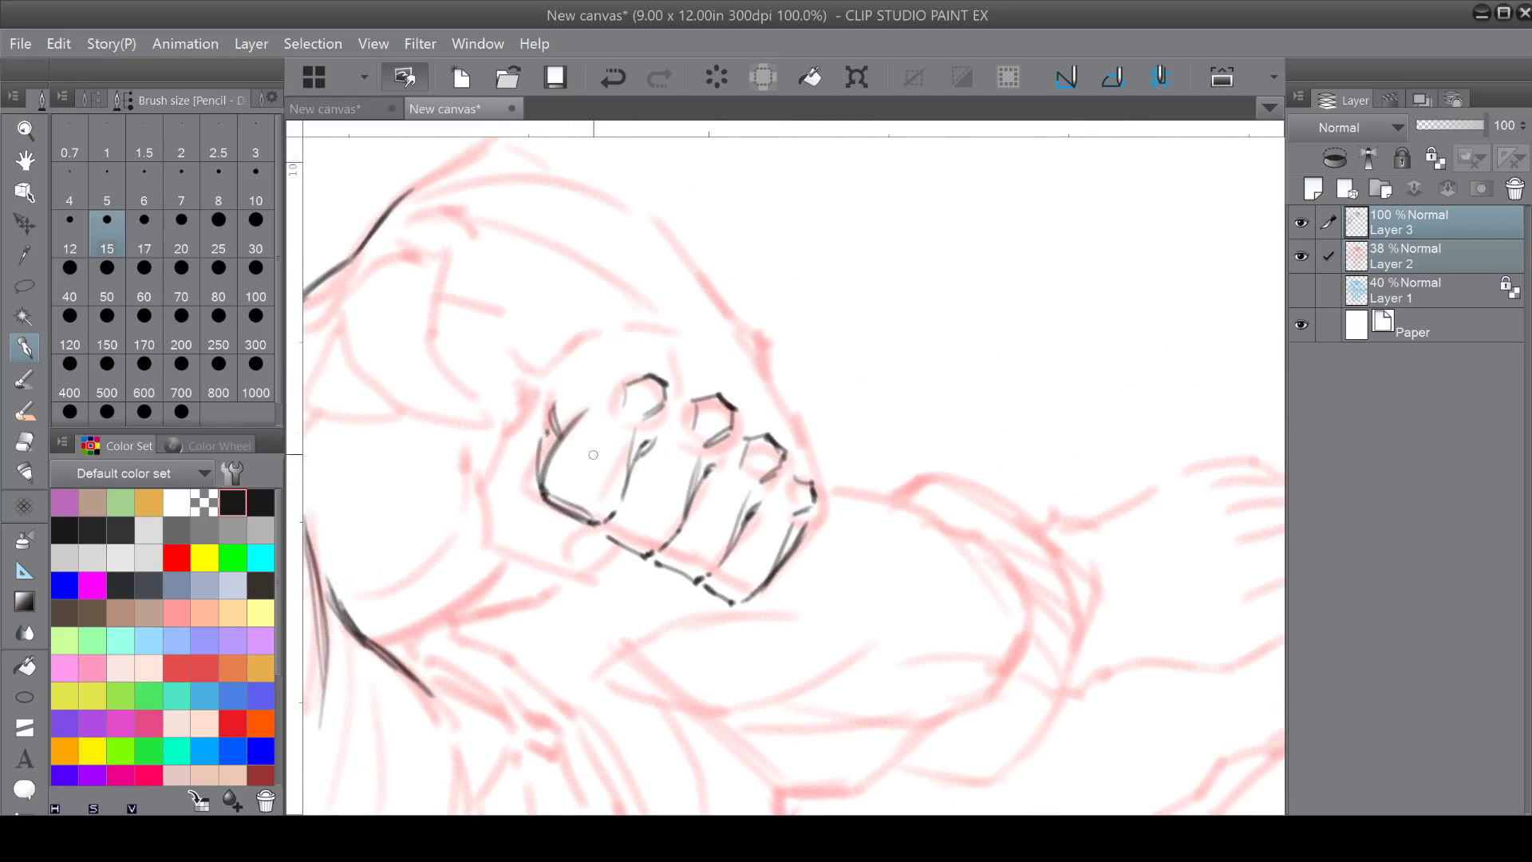
drag(640, 349, 710, 375)
drag(831, 405, 873, 504)
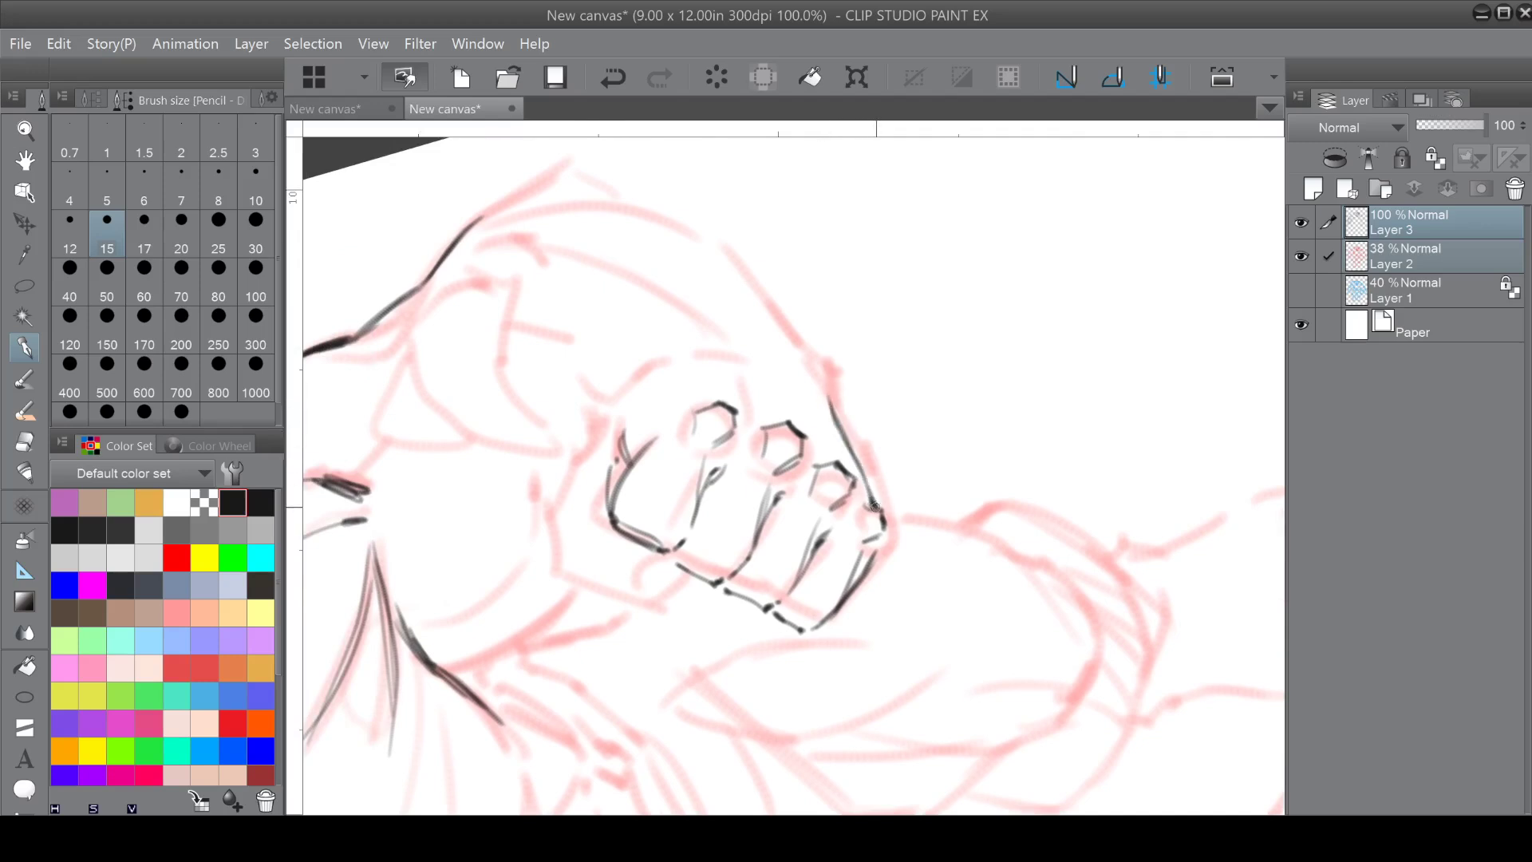
drag(821, 364, 835, 411)
Ink the thumb wrapped over the fist, including its joint creases and base.
mouse_move(732, 370)
mouse_down()
mouse_move(735, 408)
mouse_move(815, 444)
mouse_move(807, 387)
mouse_move(753, 535)
mouse_move(660, 484)
mouse_move(724, 552)
mouse_move(699, 646)
mouse_move(606, 479)
mouse_move(646, 551)
mouse_move(749, 576)
mouse_up()
key(ctrl+minus)
key(ctrl+minus)
key(ctrl+plus)
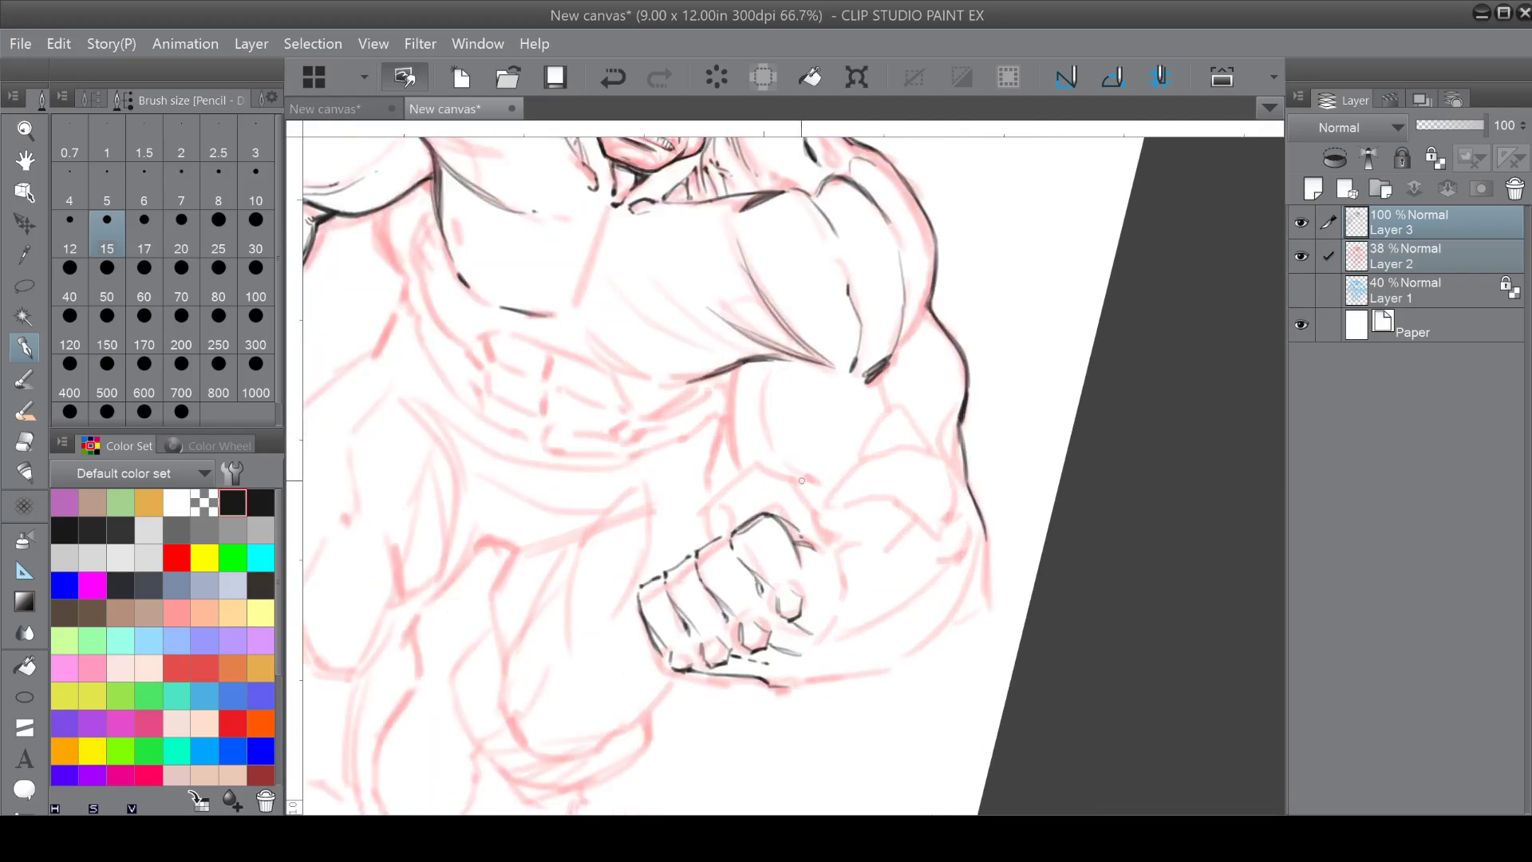
mouse_move(764, 472)
mouse_down()
mouse_move(806, 498)
mouse_move(835, 564)
mouse_move(814, 520)
mouse_move(826, 535)
mouse_move(854, 440)
mouse_up()
mouse_move(751, 470)
mouse_down()
mouse_move(743, 519)
mouse_move(778, 496)
mouse_move(767, 546)
mouse_move(787, 560)
mouse_move(807, 543)
mouse_move(778, 559)
mouse_move(871, 487)
mouse_up()
mouse_move(862, 578)
mouse_down()
mouse_move(759, 534)
mouse_move(775, 528)
mouse_move(725, 586)
mouse_move(748, 571)
mouse_up()
Ink the rounded forearm muscle near the bent elbow and hatch the shadow above it.
mouse_move(642, 500)
mouse_down()
mouse_move(638, 556)
mouse_move(648, 396)
mouse_move(570, 628)
mouse_move(529, 411)
mouse_move(512, 493)
mouse_move(560, 315)
mouse_up()
mouse_move(736, 344)
mouse_down()
mouse_move(678, 433)
mouse_move(719, 420)
mouse_move(667, 503)
mouse_move(751, 483)
mouse_up()
drag(771, 452, 759, 470)
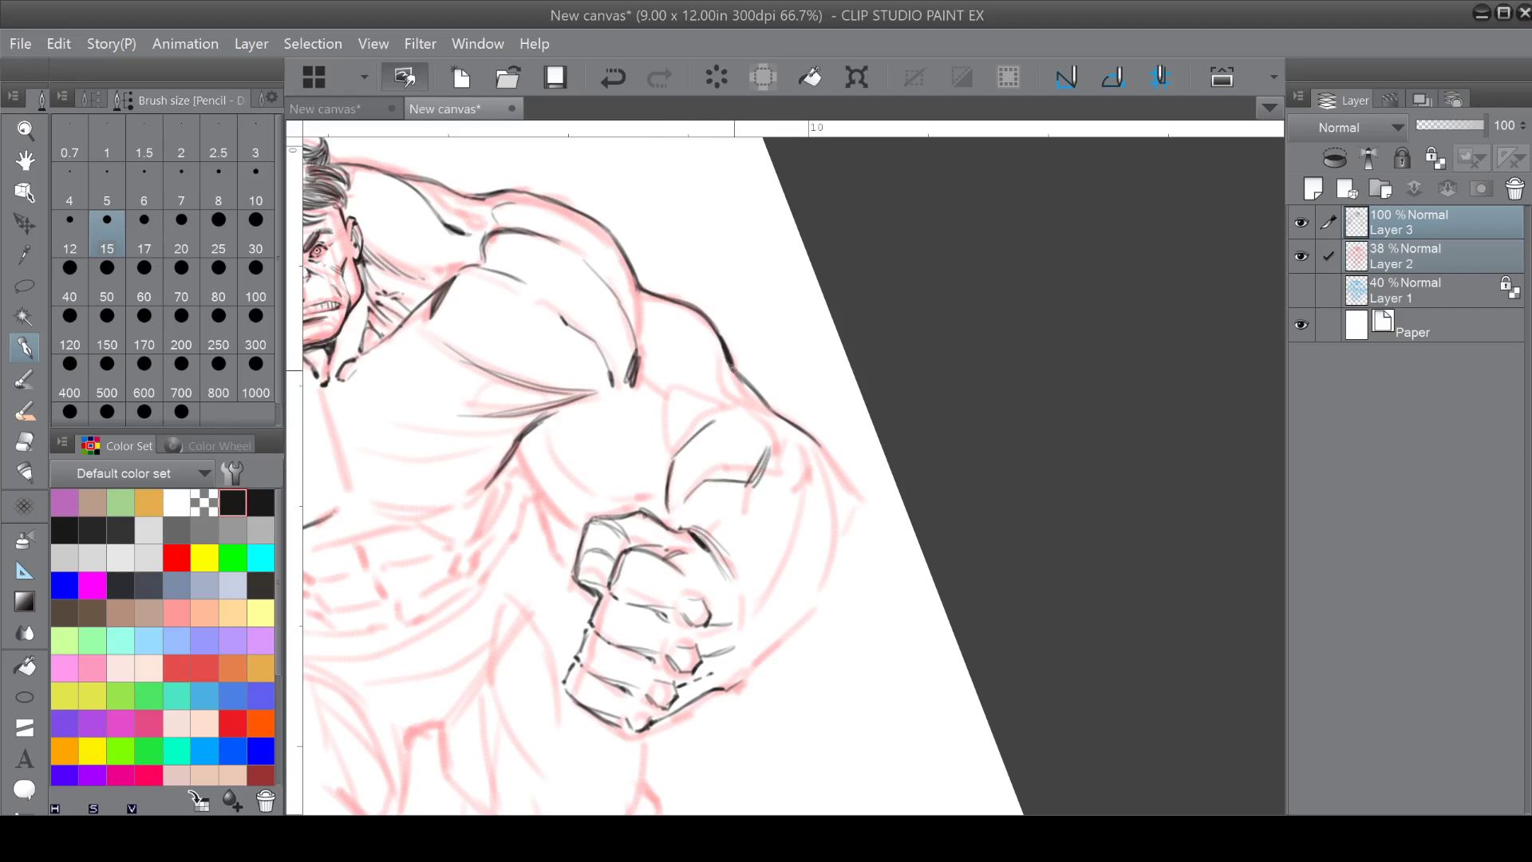
mouse_move(632, 364)
mouse_down()
mouse_move(632, 351)
mouse_move(677, 454)
mouse_move(734, 345)
mouse_up()
mouse_move(756, 444)
mouse_down()
mouse_move(716, 477)
mouse_move(735, 445)
mouse_up()
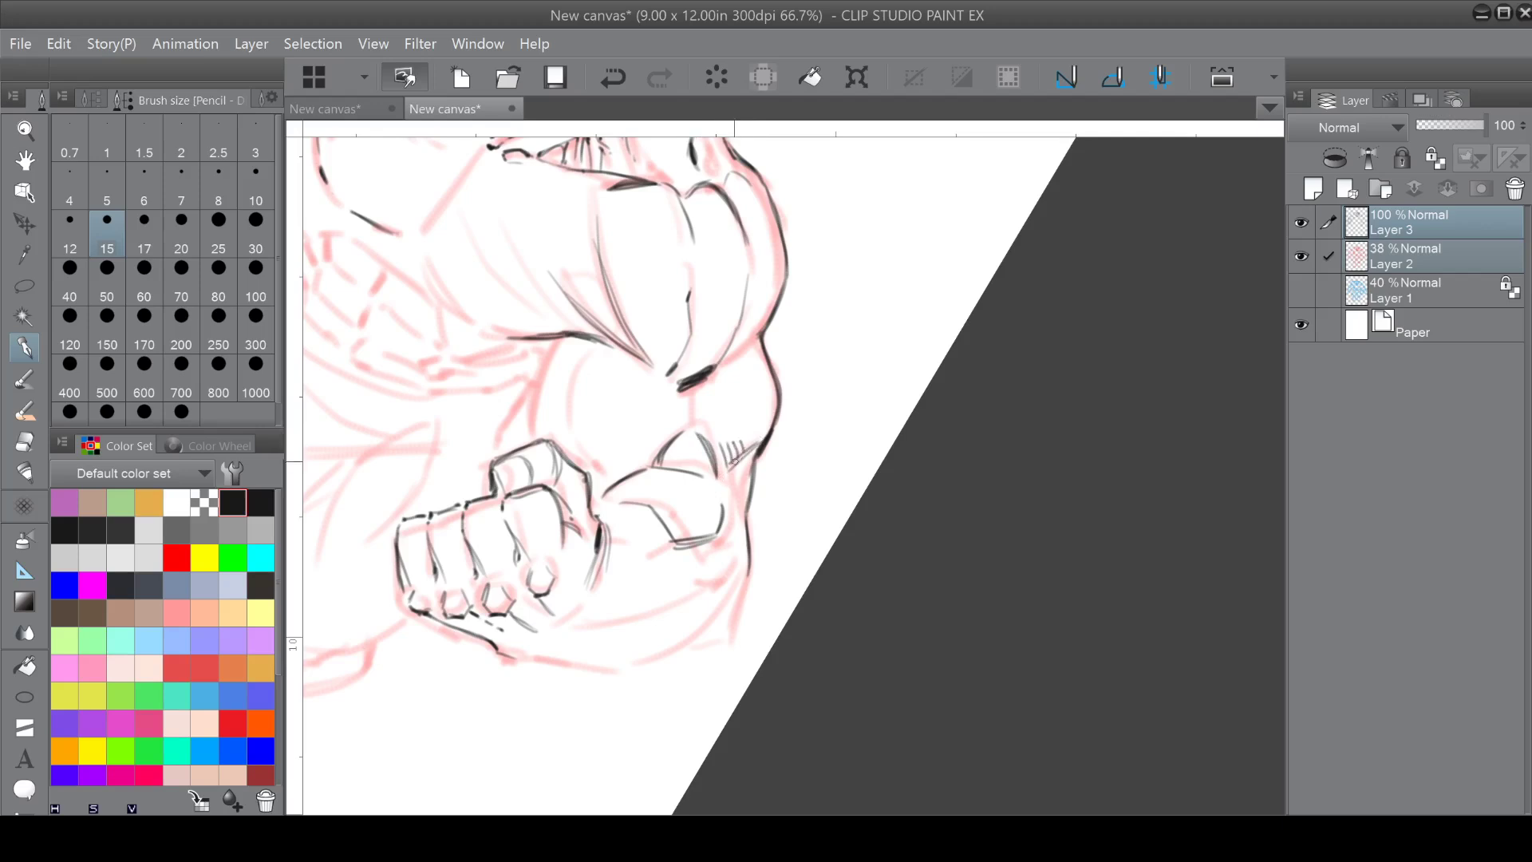
Strengthen the rounded forearm muscle's contour and extend its lower edge toward the wrist.
mouse_move(721, 499)
mouse_down()
mouse_move(814, 414)
mouse_move(705, 481)
mouse_move(671, 455)
mouse_up()
mouse_move(639, 527)
mouse_down()
mouse_move(694, 514)
mouse_move(701, 477)
mouse_up()
mouse_move(639, 538)
mouse_down()
mouse_move(690, 520)
mouse_move(685, 552)
mouse_move(618, 580)
mouse_up()
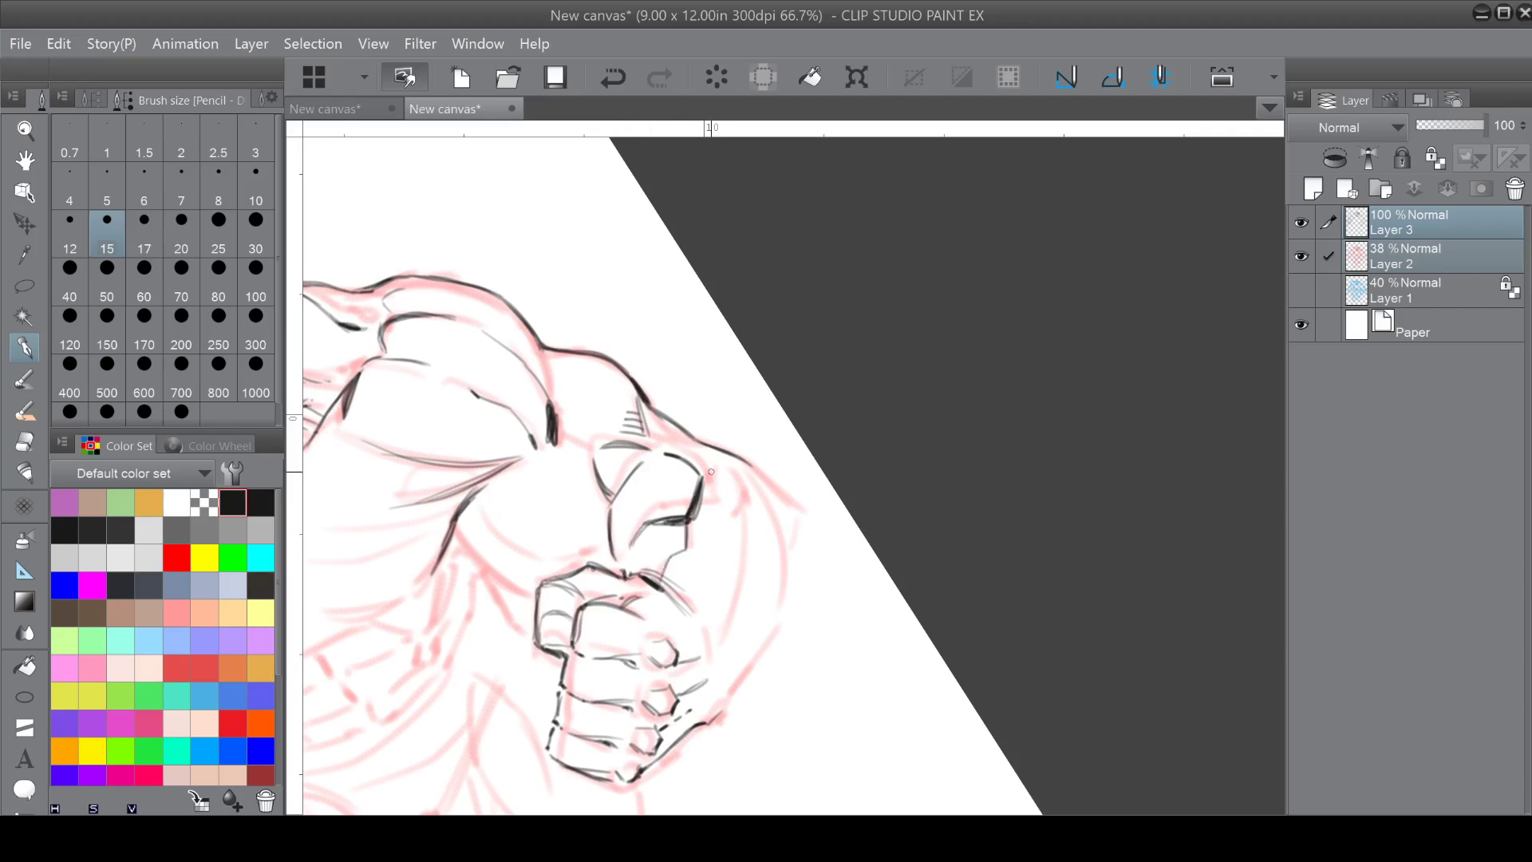
Draw the long inner muscle lines of the bent forearm between the elbow and the wrist.
mouse_move(647, 425)
mouse_down()
mouse_move(743, 488)
mouse_move(729, 593)
mouse_up()
drag(725, 507, 732, 608)
mouse_move(742, 505)
mouse_down()
mouse_move(730, 614)
mouse_move(772, 619)
mouse_up()
mouse_move(786, 522)
mouse_down()
mouse_move(775, 630)
mouse_move(570, 518)
mouse_move(524, 366)
mouse_move(527, 423)
mouse_move(513, 308)
mouse_up()
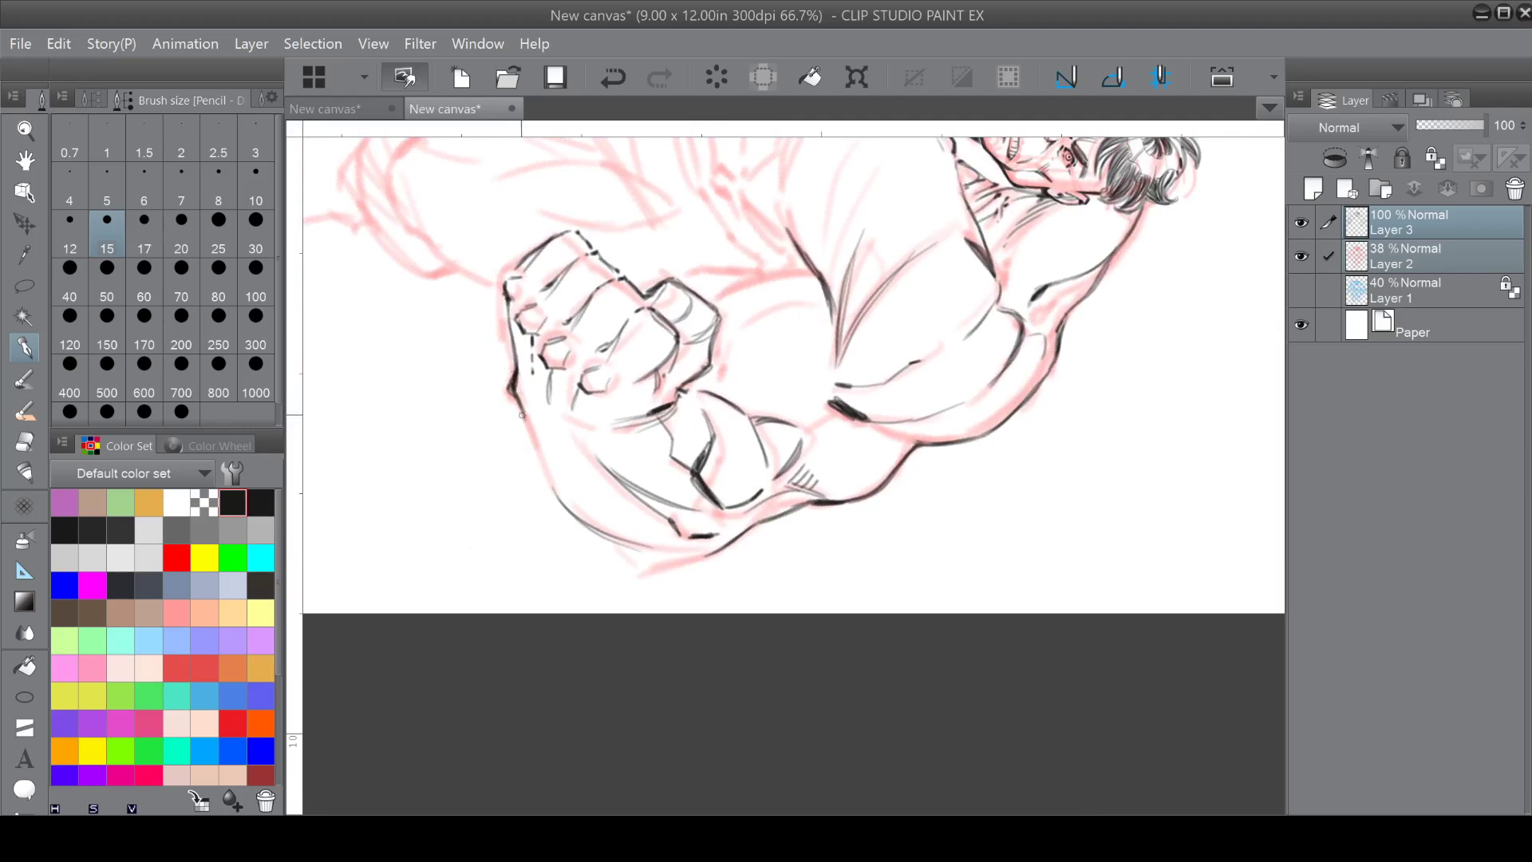
Ink the forearm's underside contour from the wrist toward the elbow with overlapping strokes.
drag(526, 414, 580, 526)
drag(527, 404, 578, 494)
drag(536, 437, 628, 530)
mouse_move(552, 485)
mouse_down()
mouse_move(642, 550)
mouse_move(874, 510)
mouse_move(750, 489)
mouse_up()
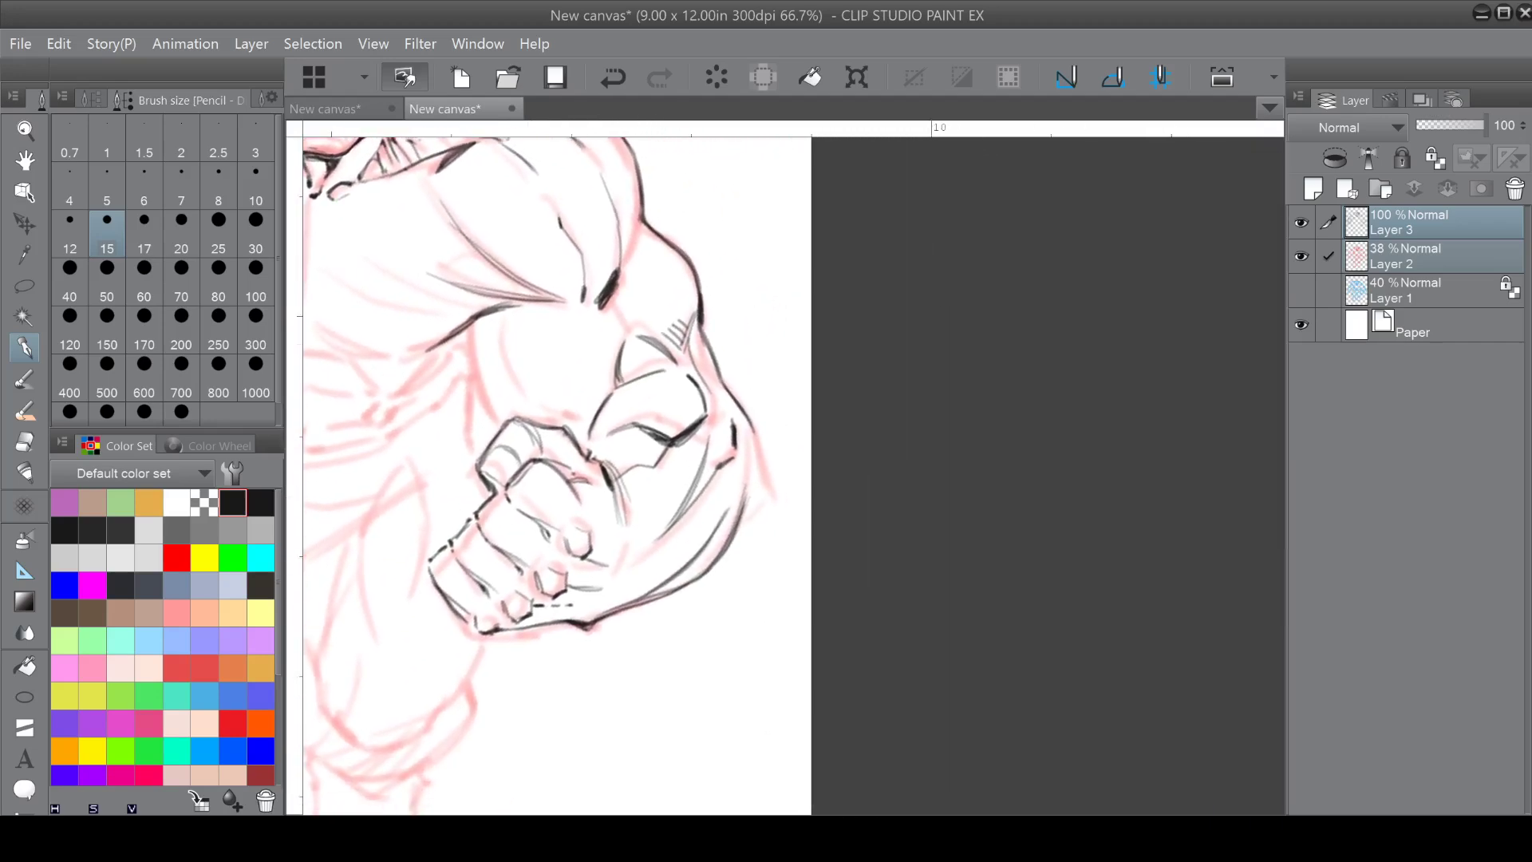
Close the outer contour around the bent elbow and darken the elbow tip and the adjoining tendon line.
mouse_move(758, 434)
mouse_down()
mouse_move(760, 484)
mouse_move(747, 416)
mouse_move(759, 481)
mouse_move(738, 511)
mouse_up()
drag(748, 462, 743, 481)
drag(729, 429, 730, 459)
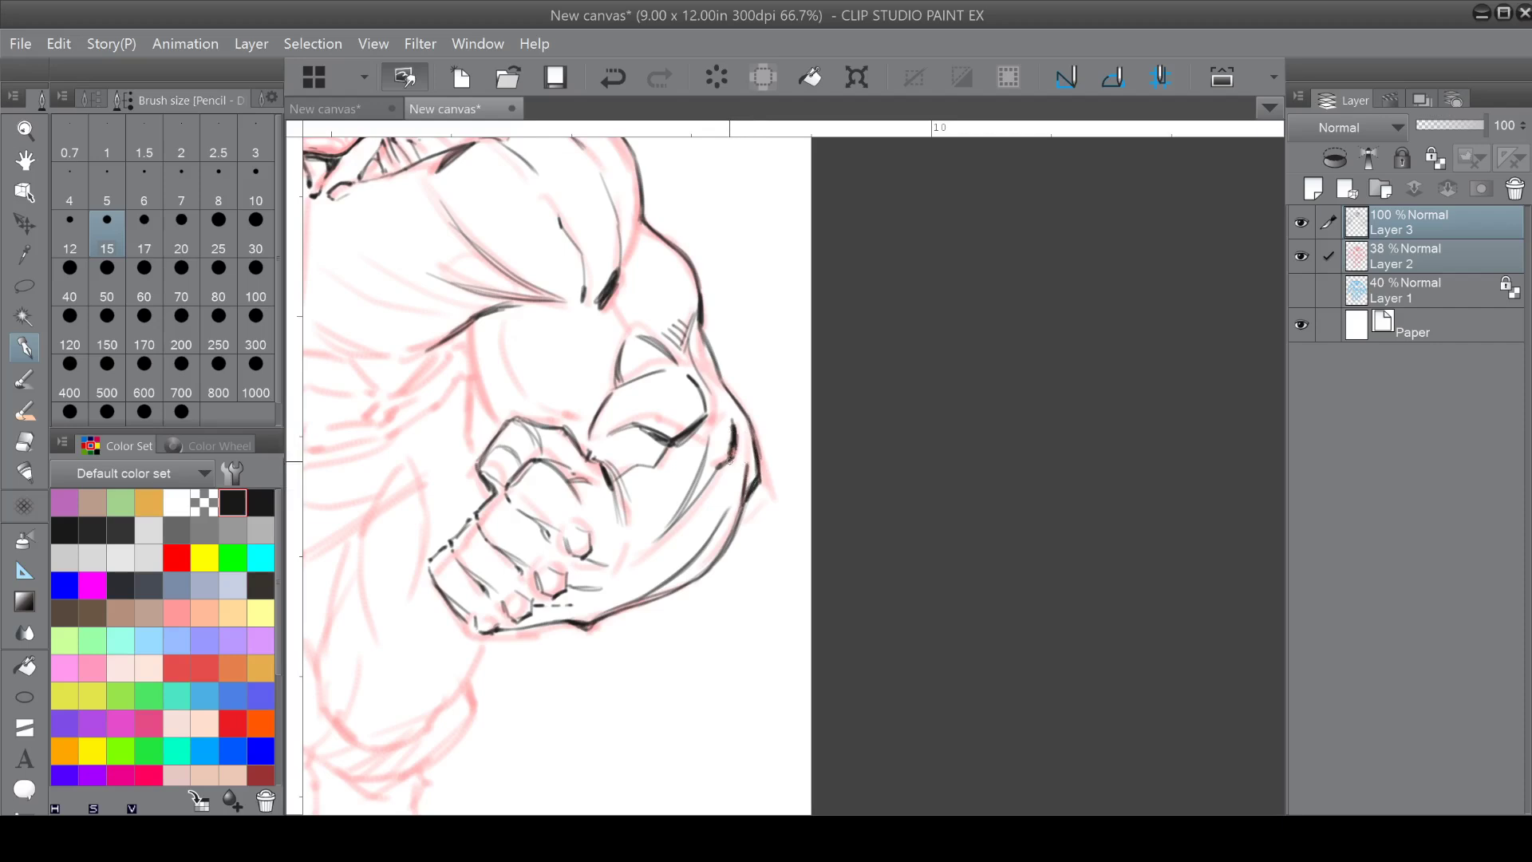
drag(732, 398, 718, 425)
drag(702, 327, 721, 371)
mouse_move(726, 388)
mouse_down()
mouse_move(715, 361)
mouse_move(722, 405)
mouse_up()
Ink the inner contour of the bent arm's biceps from the armpit to the thumb, adding a light inner curve.
drag(469, 321, 512, 421)
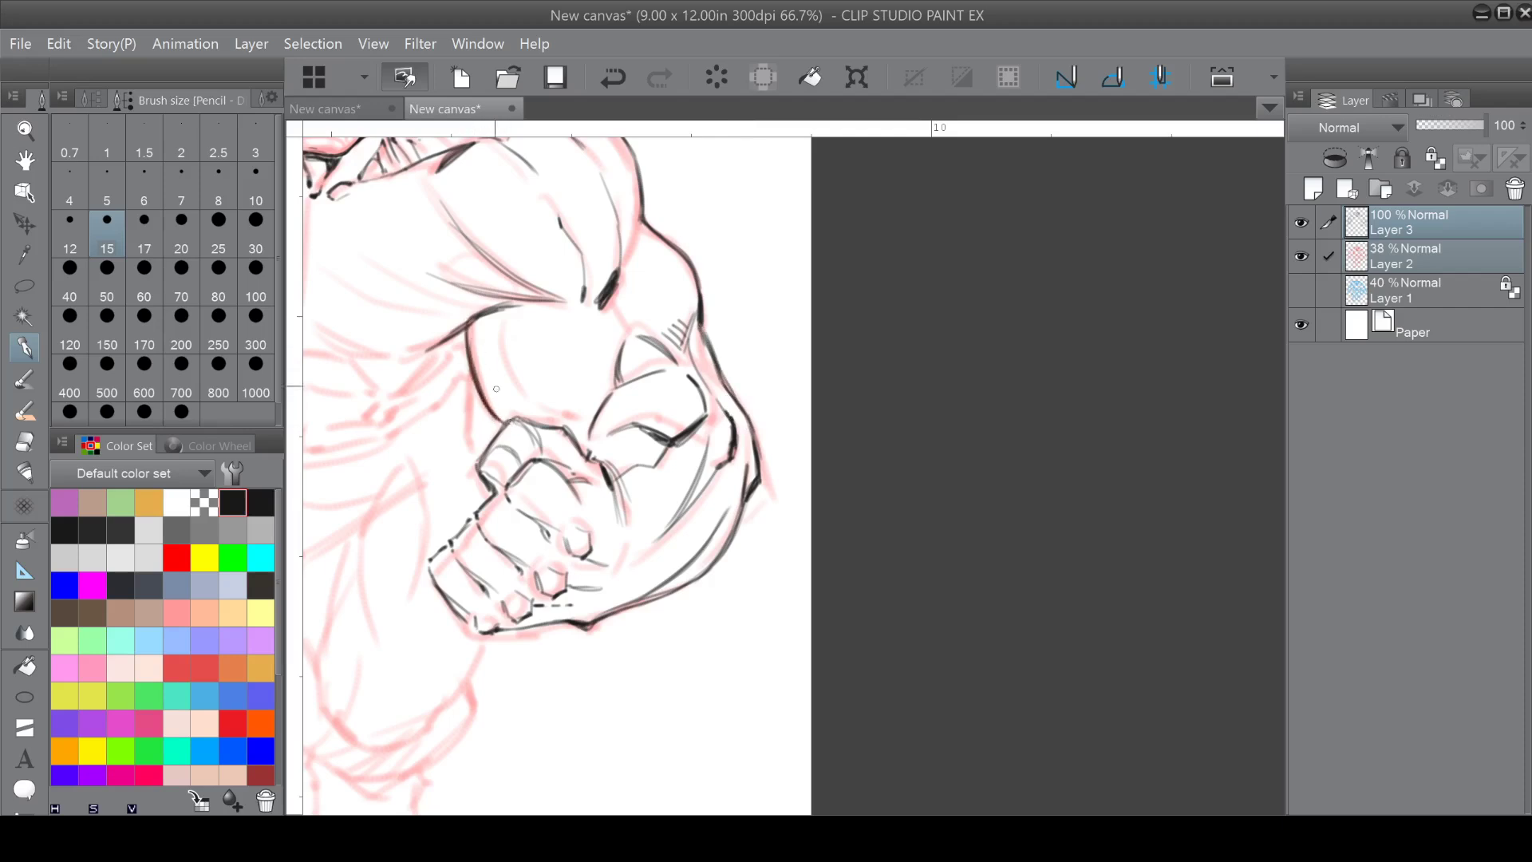
drag(644, 215, 804, 288)
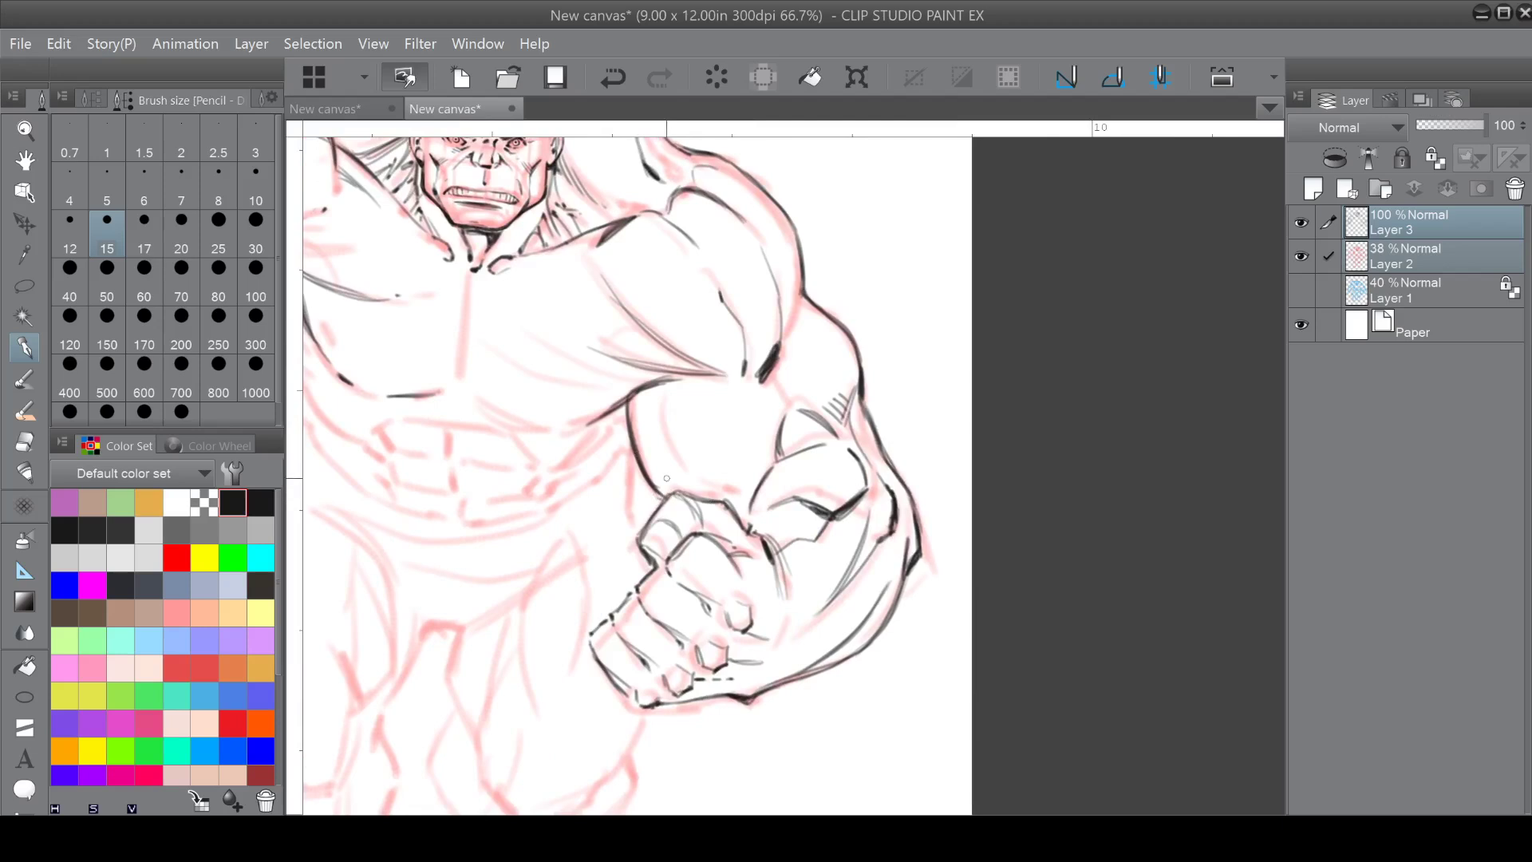
mouse_move(667, 431)
mouse_down()
mouse_move(696, 488)
mouse_move(742, 501)
mouse_move(709, 573)
mouse_move(763, 473)
mouse_move(812, 550)
mouse_move(855, 518)
mouse_up()
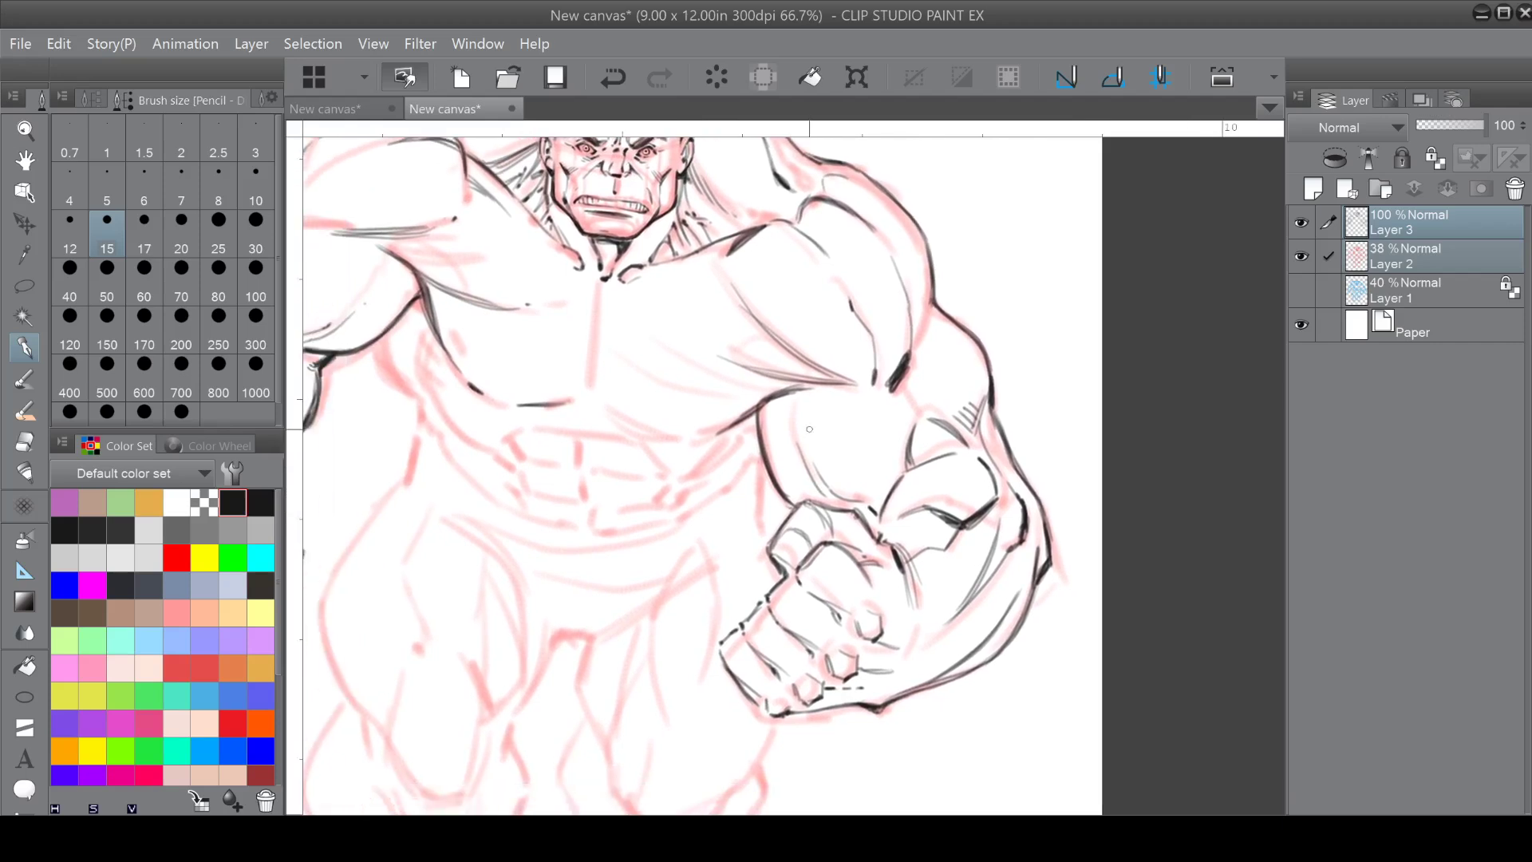
Hatch shadows along the bent forearm's muscle lines and add small accents beside the thumb and inner elbow.
mouse_move(875, 495)
mouse_down()
mouse_move(869, 506)
mouse_move(981, 507)
mouse_up()
drag(978, 571, 986, 556)
mouse_move(983, 636)
mouse_down()
mouse_move(1002, 615)
mouse_move(905, 494)
mouse_up()
drag(783, 540, 787, 535)
drag(788, 542, 796, 561)
mouse_move(847, 435)
mouse_down()
mouse_move(869, 423)
mouse_move(796, 423)
mouse_up()
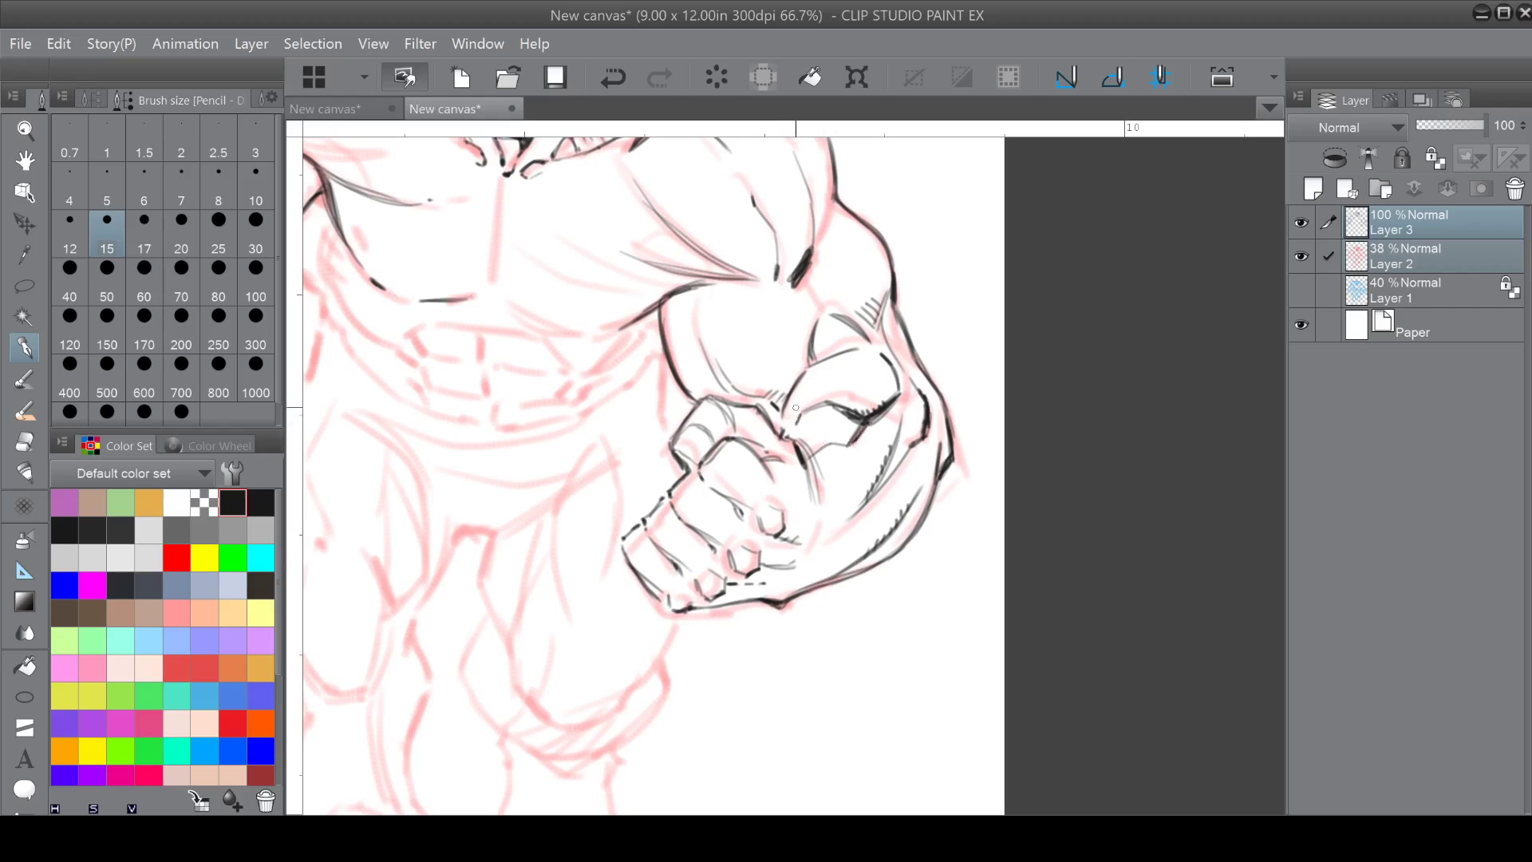
Strengthen the bent arm's outer contour near the elbow and hatch the shadow along the deltoid's lower edge.
drag(908, 405, 917, 435)
drag(894, 296, 928, 378)
drag(956, 232, 910, 514)
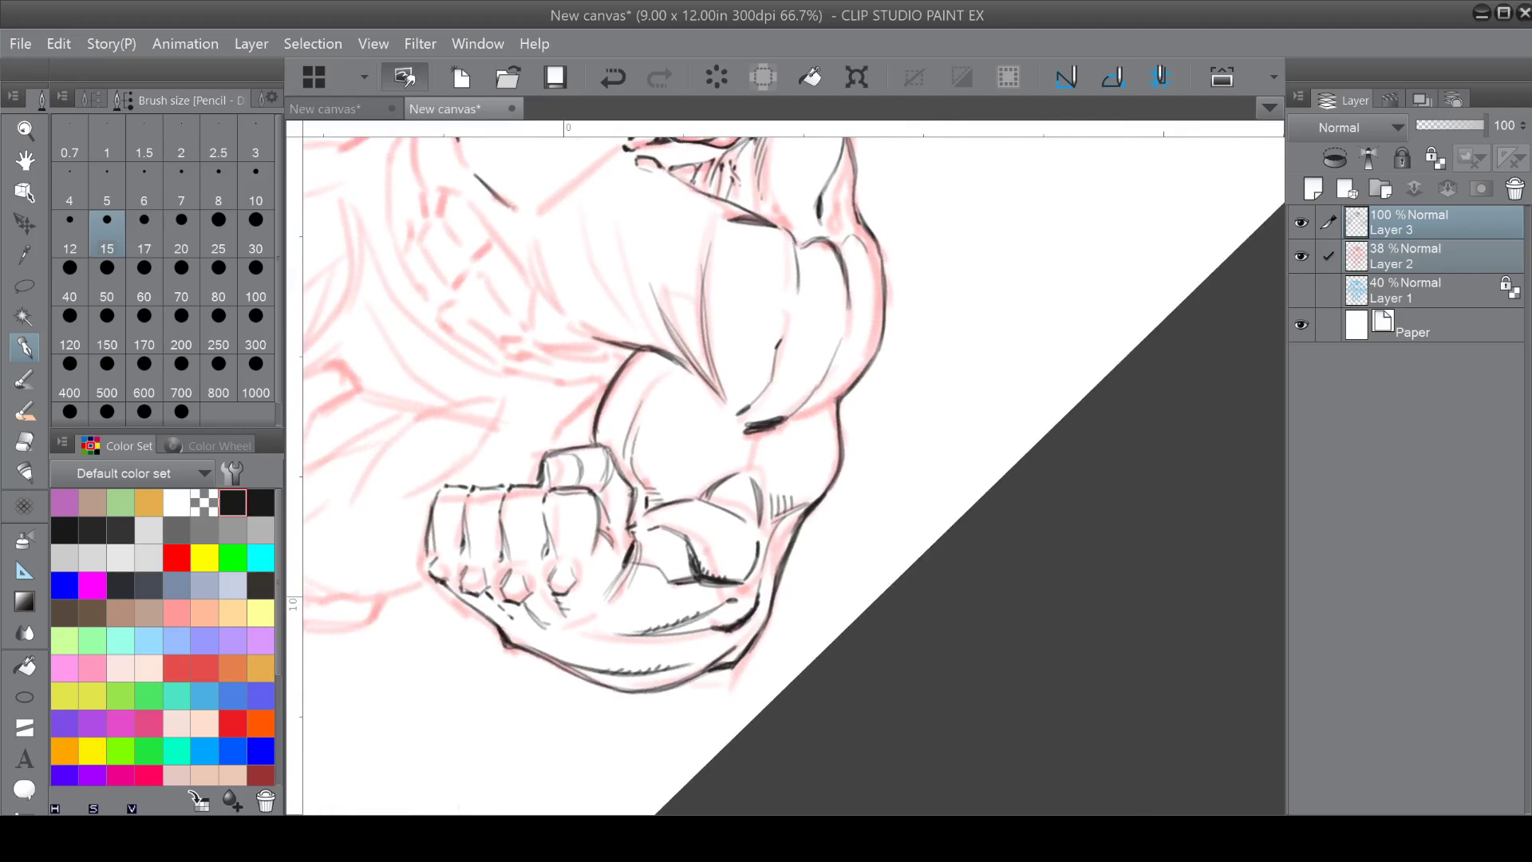
drag(745, 416, 807, 390)
mouse_move(718, 231)
mouse_down()
mouse_move(726, 217)
mouse_move(559, 398)
mouse_move(638, 339)
mouse_up()
drag(810, 315, 719, 331)
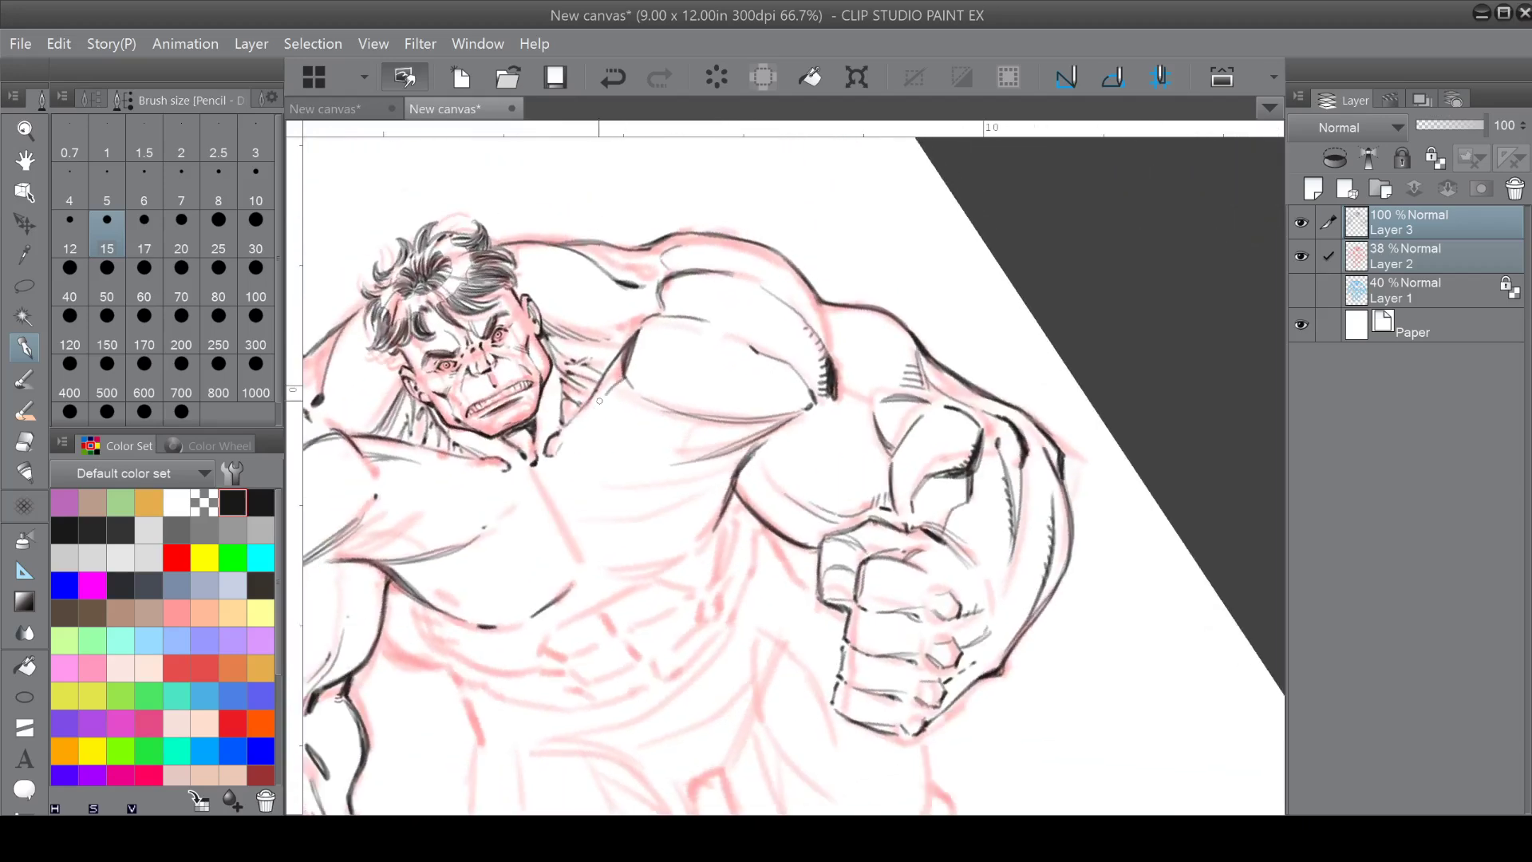
Ink the chest's centre line and the lower contour of the pectoral on the bent-arm side.
drag(630, 380, 593, 404)
drag(538, 478, 588, 567)
mouse_move(536, 475)
mouse_down()
mouse_move(652, 690)
mouse_move(603, 569)
mouse_up()
mouse_move(739, 434)
mouse_down()
mouse_move(754, 478)
mouse_move(736, 428)
mouse_up()
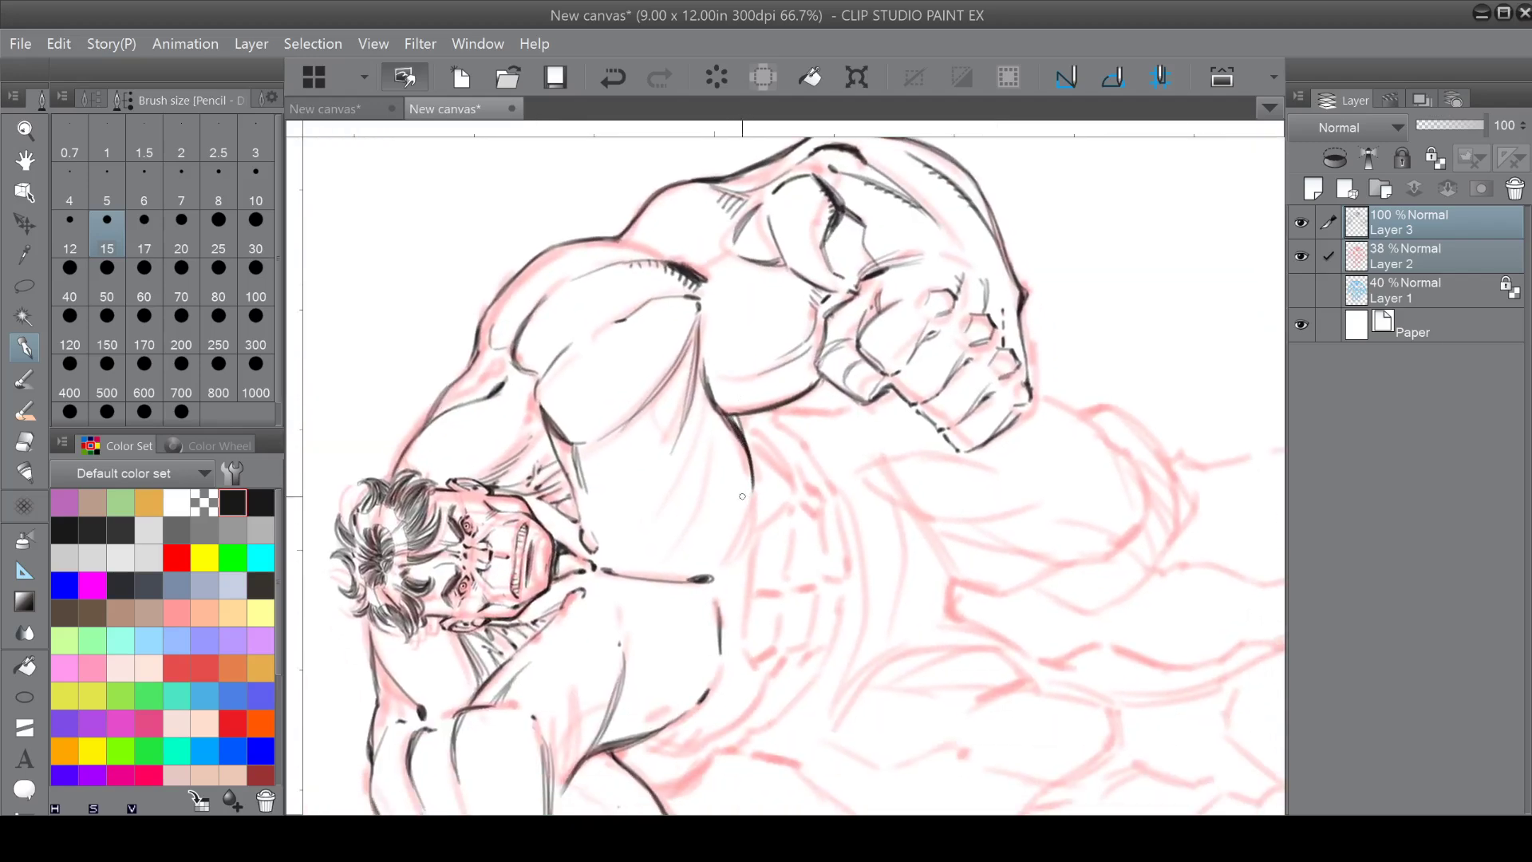
mouse_move(742, 496)
mouse_down()
mouse_move(718, 411)
mouse_move(730, 471)
mouse_move(634, 510)
mouse_move(580, 496)
mouse_move(754, 510)
mouse_up()
scroll(715, 492, down, 1)
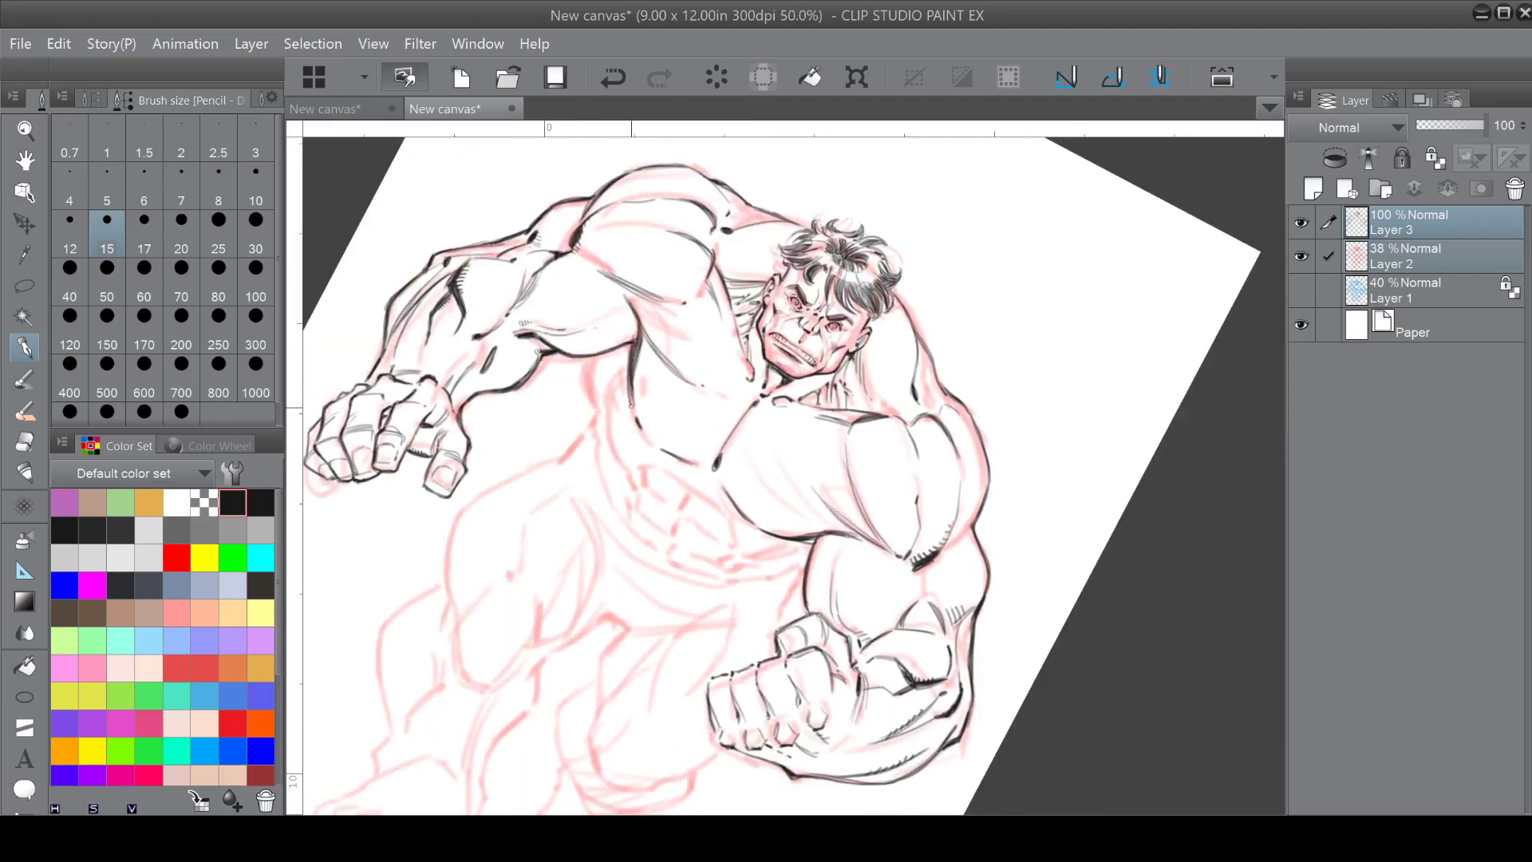
mouse_move(631, 413)
mouse_down()
mouse_move(626, 521)
mouse_move(606, 567)
mouse_move(567, 539)
mouse_up()
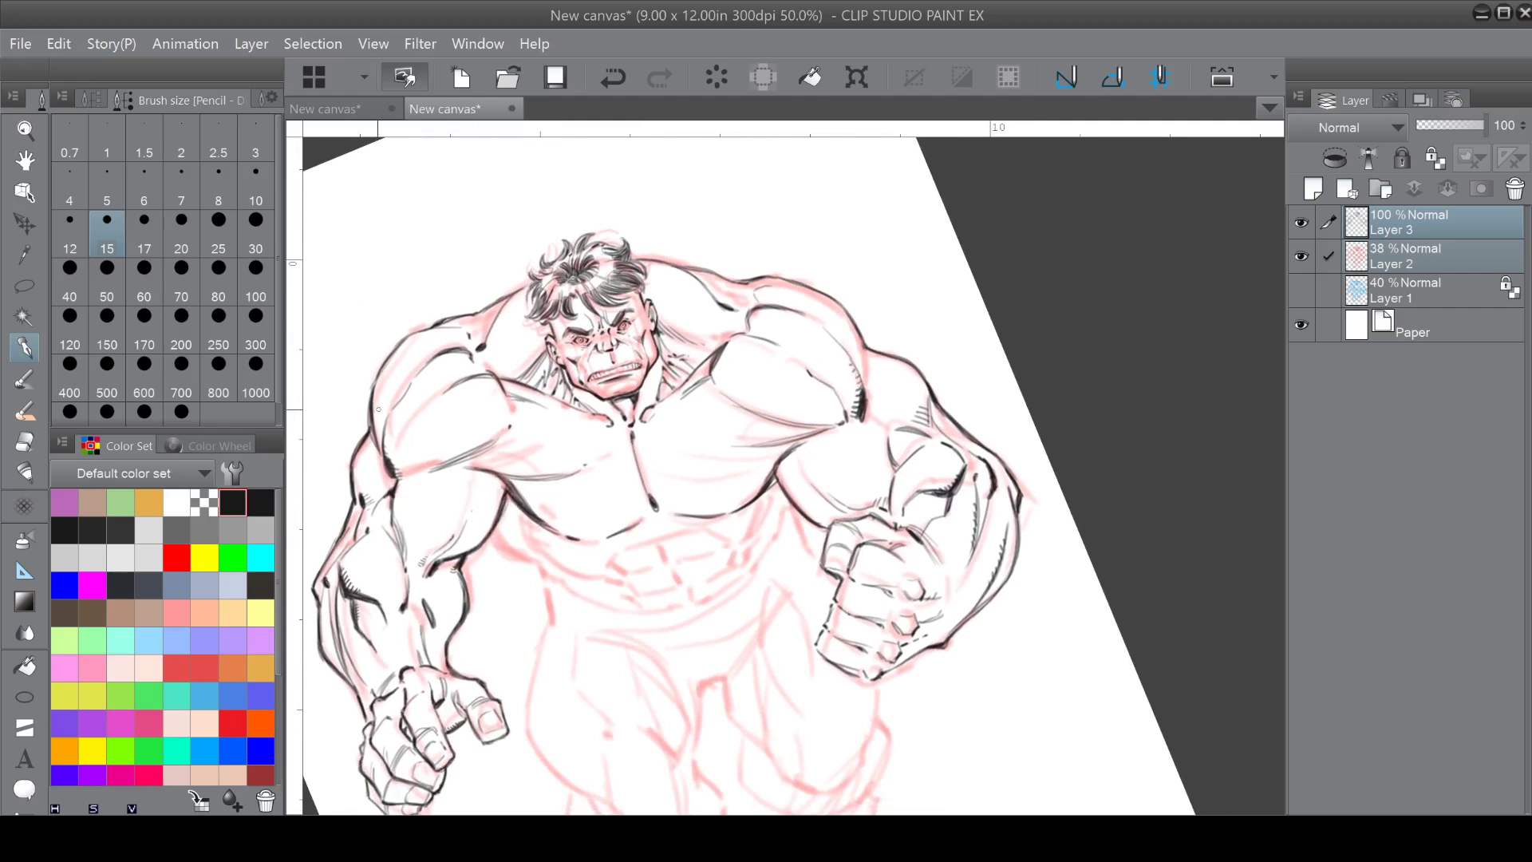
mouse_move(374, 394)
mouse_down()
mouse_move(404, 342)
mouse_move(328, 411)
mouse_up()
drag(681, 370, 792, 321)
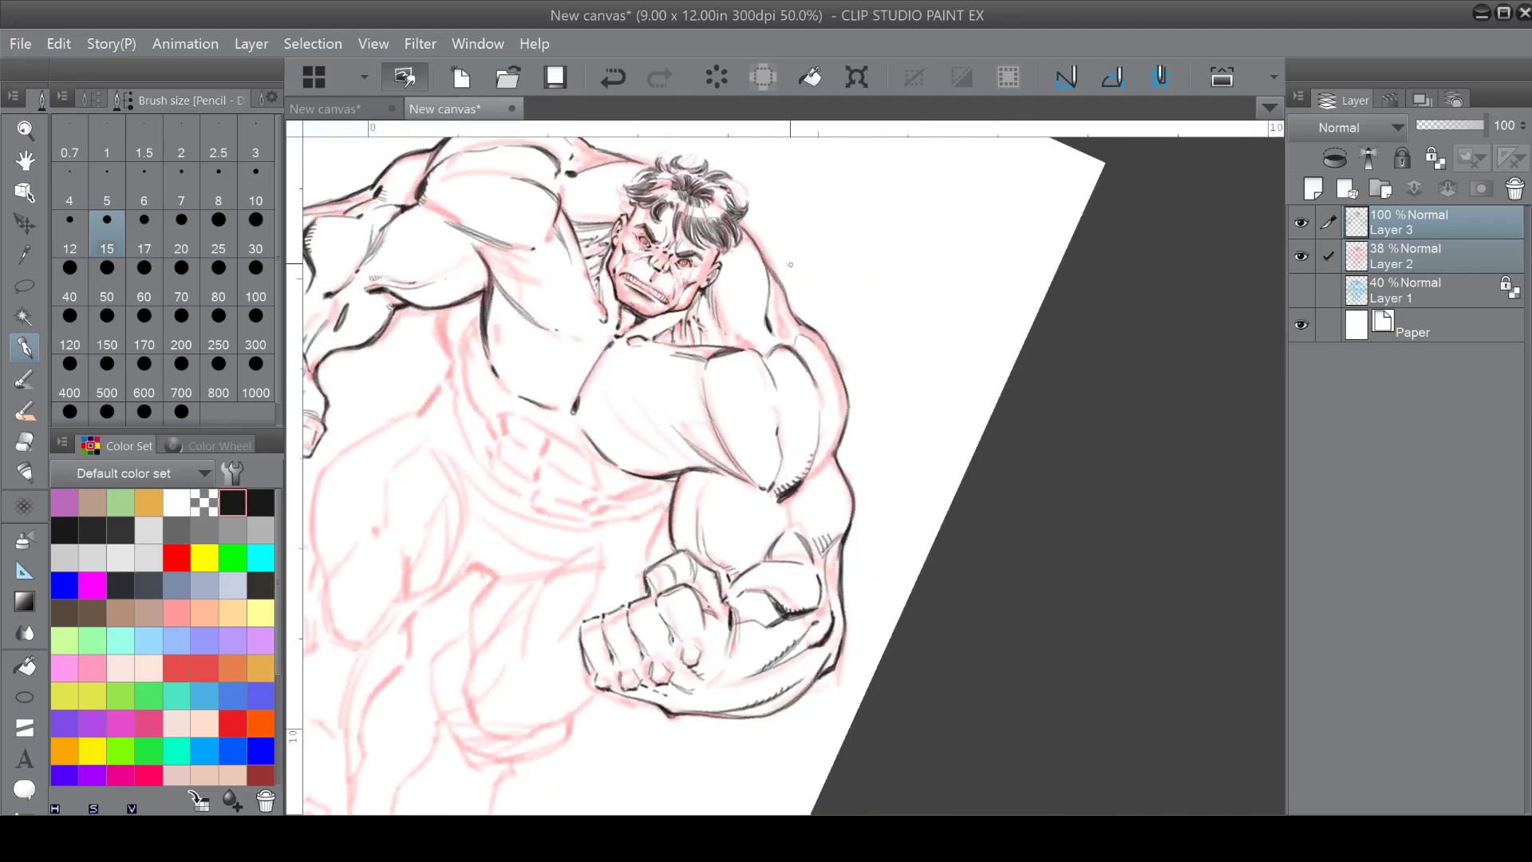
mouse_move(746, 227)
mouse_down()
mouse_move(787, 297)
mouse_move(853, 222)
mouse_move(655, 292)
mouse_up()
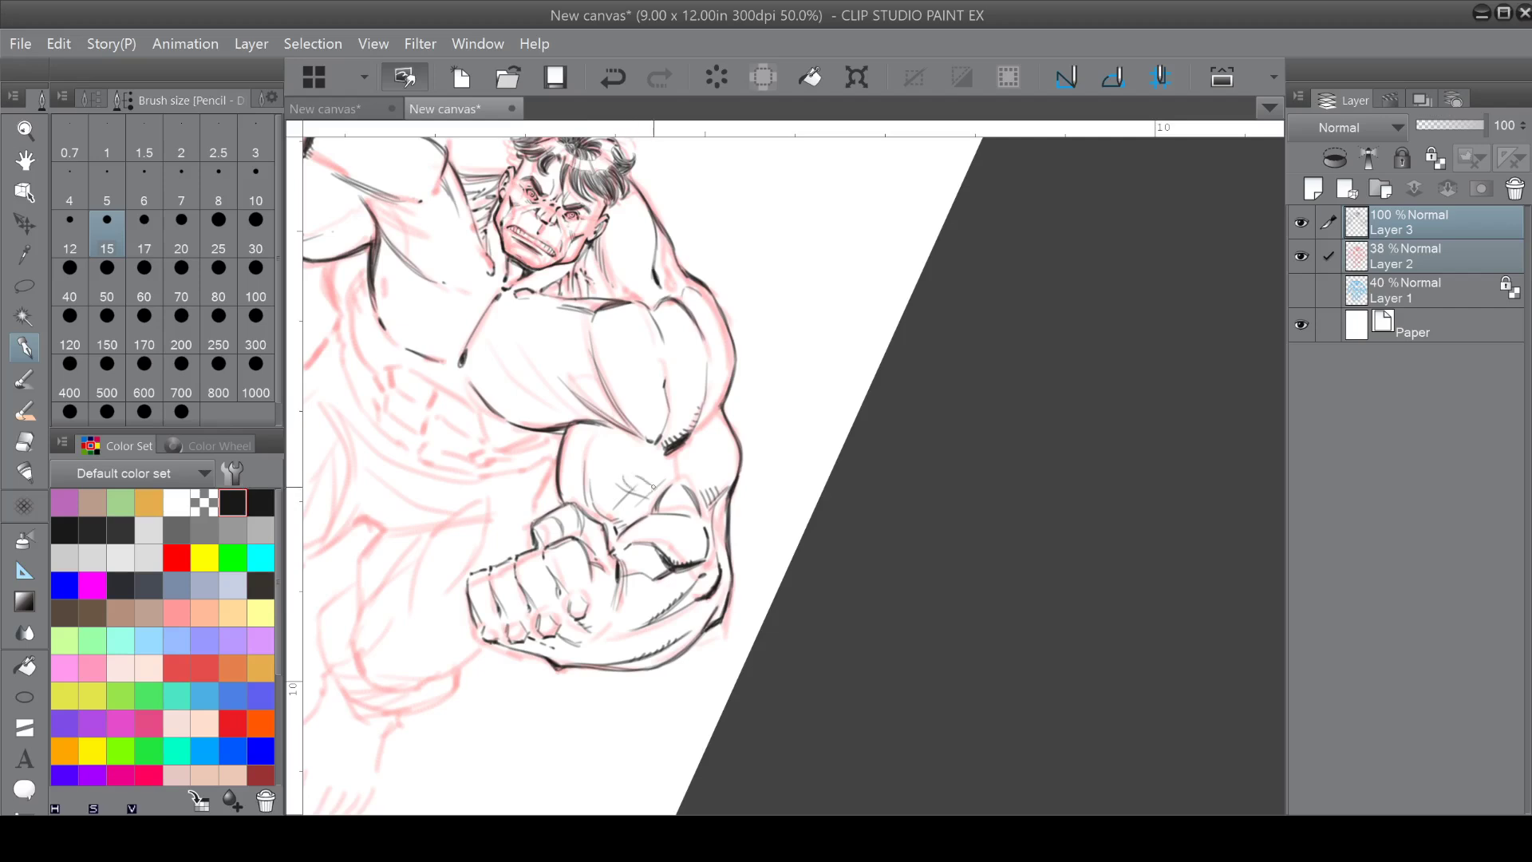
mouse_move(651, 468)
mouse_down()
mouse_move(659, 457)
mouse_move(622, 449)
mouse_up()
mouse_move(634, 484)
mouse_down()
mouse_move(626, 473)
mouse_move(736, 446)
mouse_move(729, 472)
mouse_up()
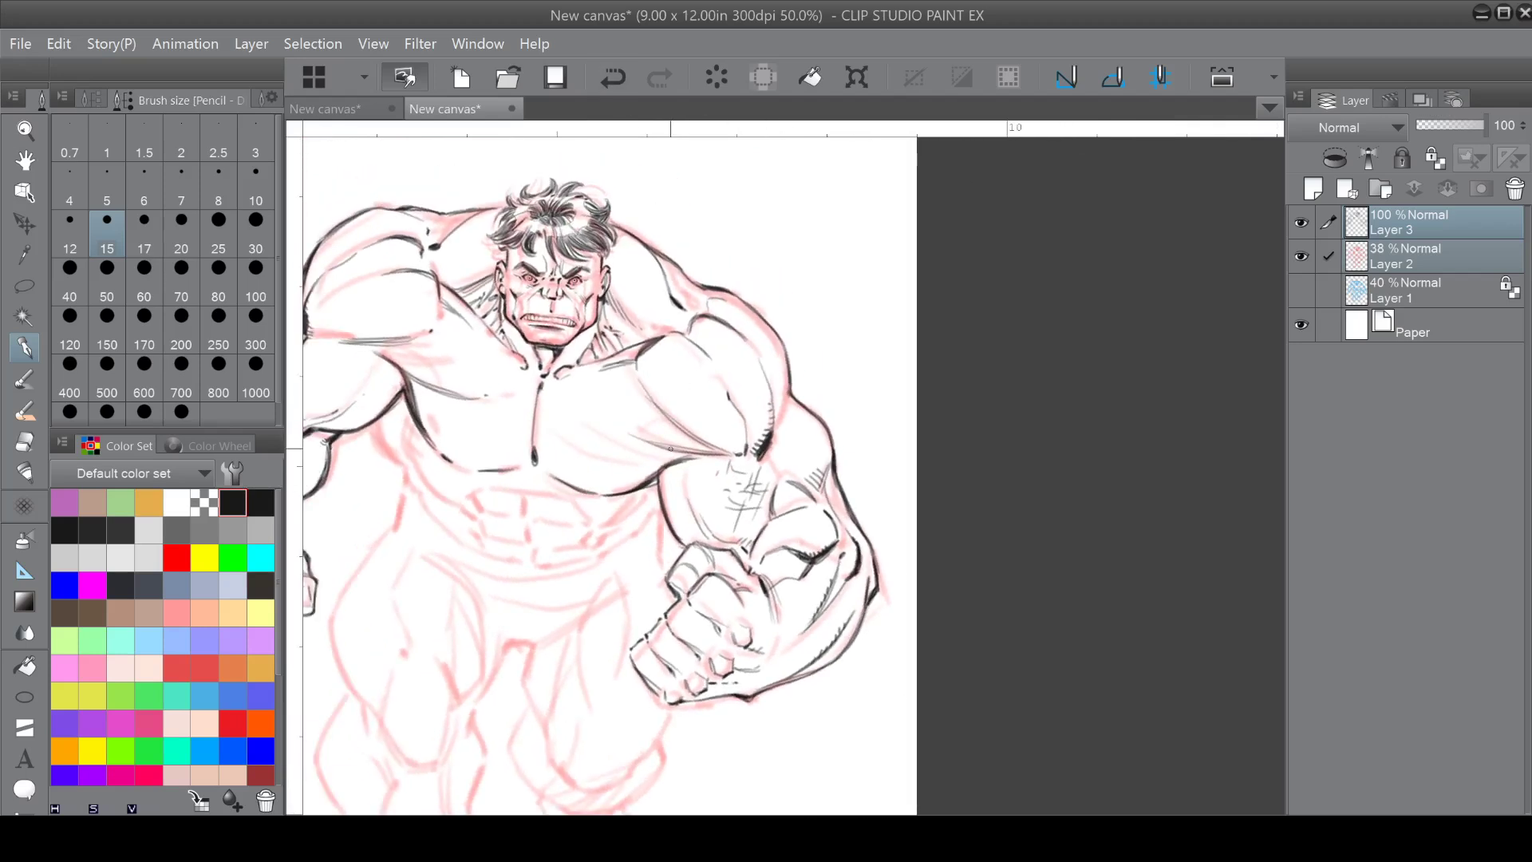
click(608, 75)
click(610, 85)
click(611, 88)
Ink a small oval nipple near the lower outer edge of each pectoral.
mouse_move(628, 479)
mouse_down()
mouse_move(658, 405)
mouse_move(688, 406)
mouse_up()
scroll(675, 399, up, 5)
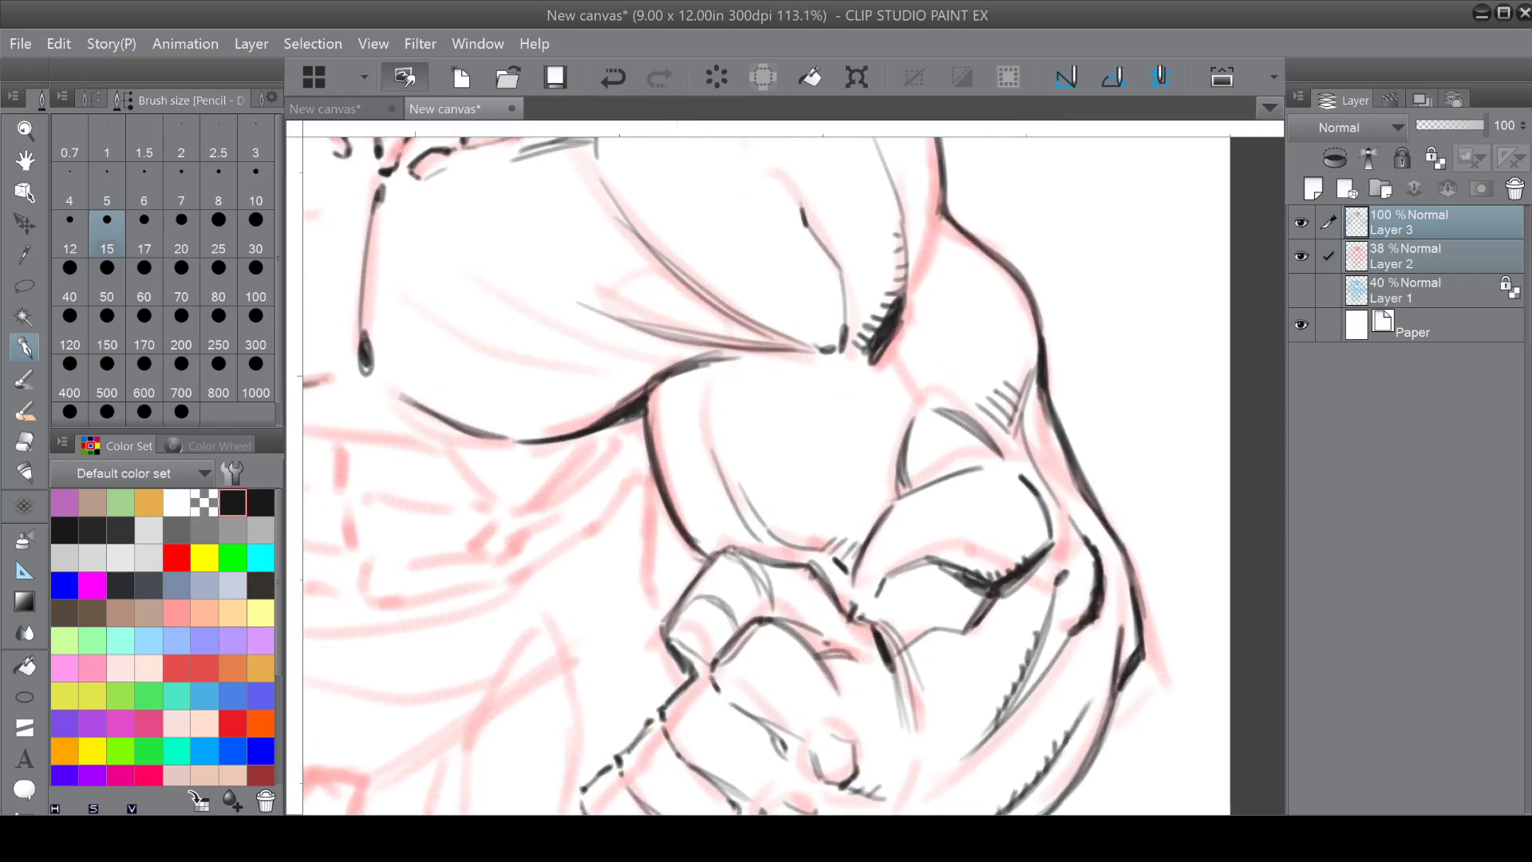
drag(591, 368, 862, 473)
drag(405, 338, 417, 361)
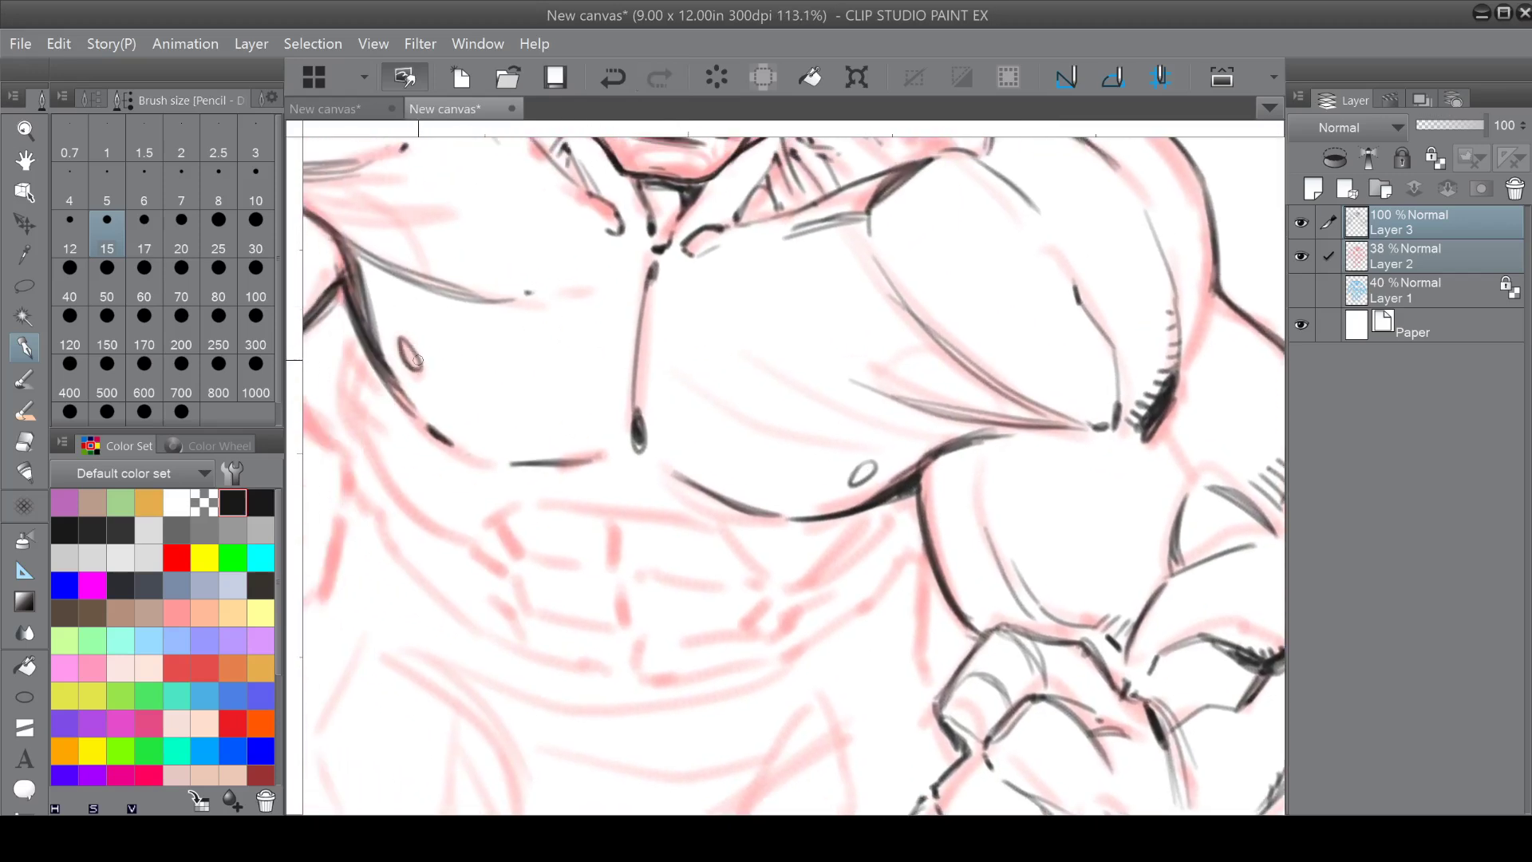
Ink the top edge of the abs, the upper centre line and the rib lines on the bent-arm side.
drag(594, 501, 613, 554)
drag(508, 514, 481, 544)
drag(614, 552, 619, 567)
mouse_move(708, 529)
mouse_down()
mouse_move(768, 581)
mouse_move(697, 426)
mouse_move(702, 535)
mouse_move(684, 414)
mouse_move(608, 492)
mouse_up()
drag(654, 425, 610, 486)
drag(724, 391, 730, 394)
mouse_move(724, 323)
mouse_down()
mouse_move(734, 387)
mouse_move(712, 295)
mouse_move(742, 334)
mouse_move(728, 370)
mouse_move(840, 415)
mouse_up()
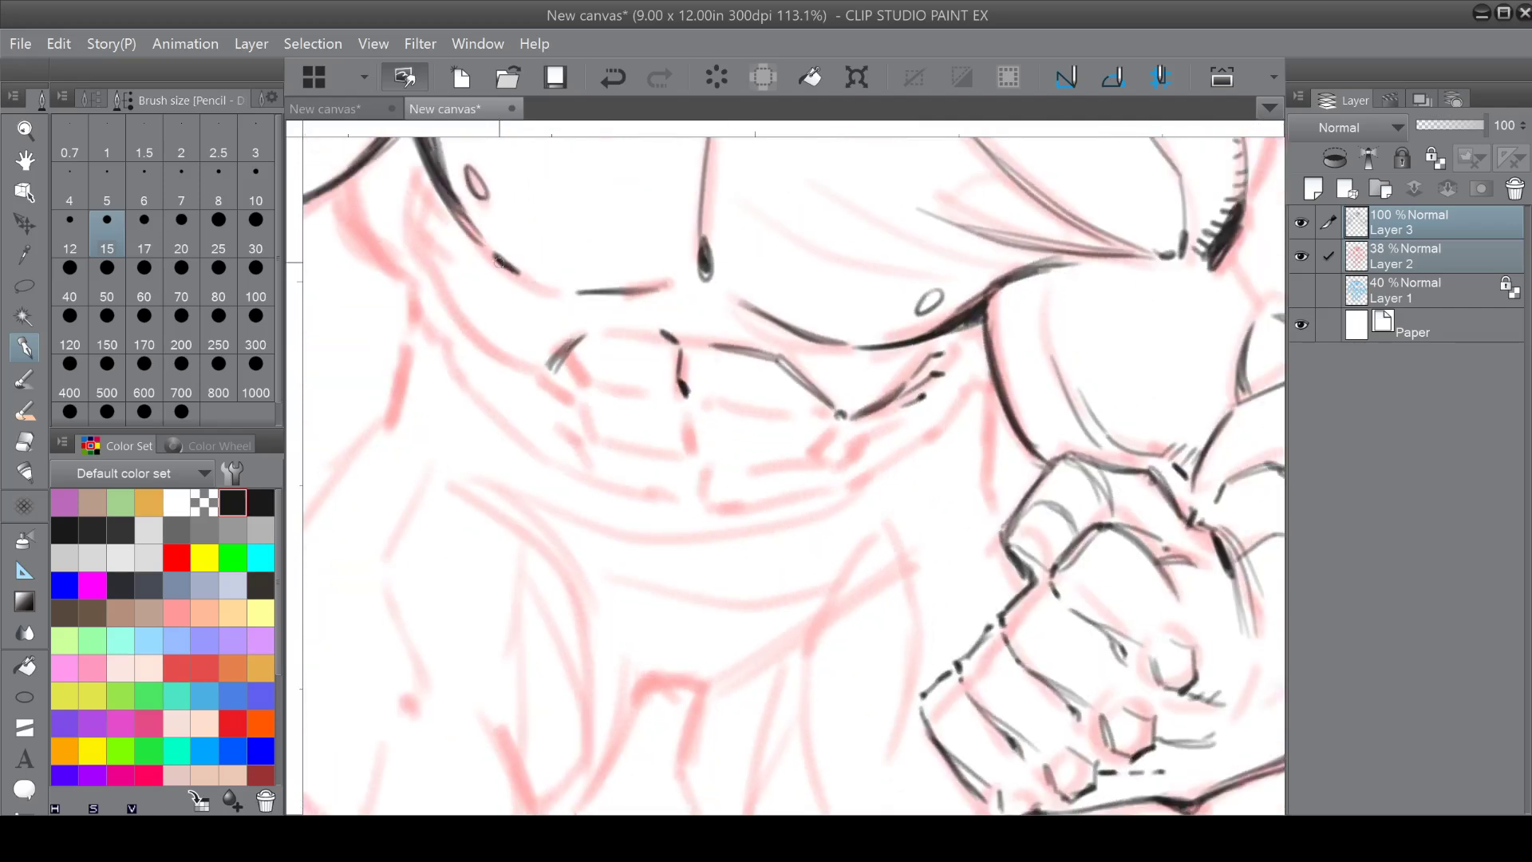
Ink the rib muscle marks below the hanging arm's pectoral and join them to the corner of the abs.
mouse_move(448, 227)
mouse_down()
mouse_move(479, 281)
mouse_move(452, 270)
mouse_move(480, 329)
mouse_up()
drag(488, 341, 552, 379)
drag(456, 313, 479, 335)
drag(561, 362, 586, 389)
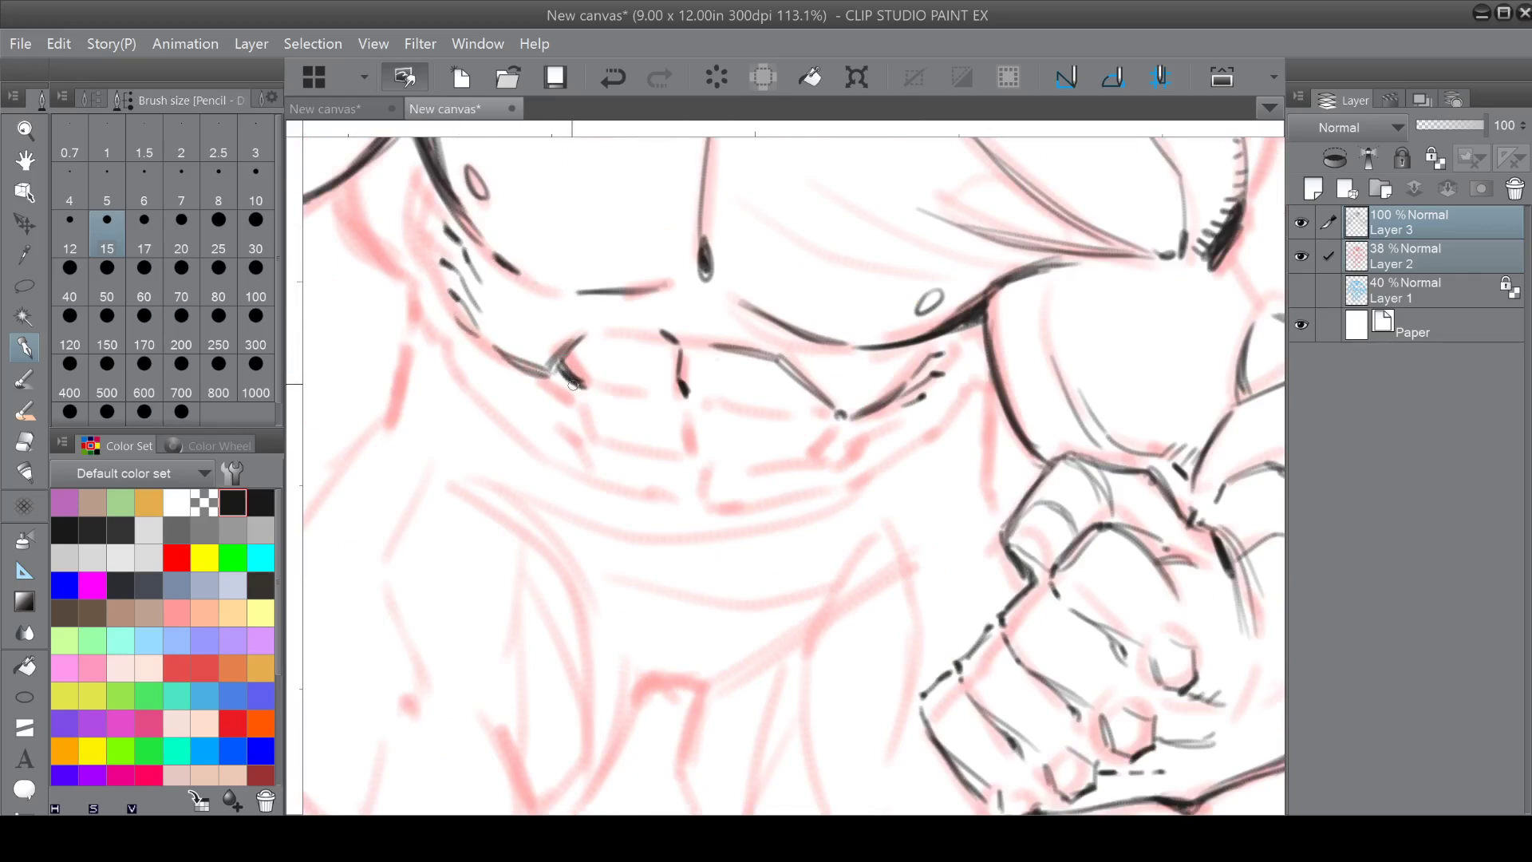
Close the upper row of abdominal segments with their lower edges and darken the inner corners.
drag(616, 522, 627, 479)
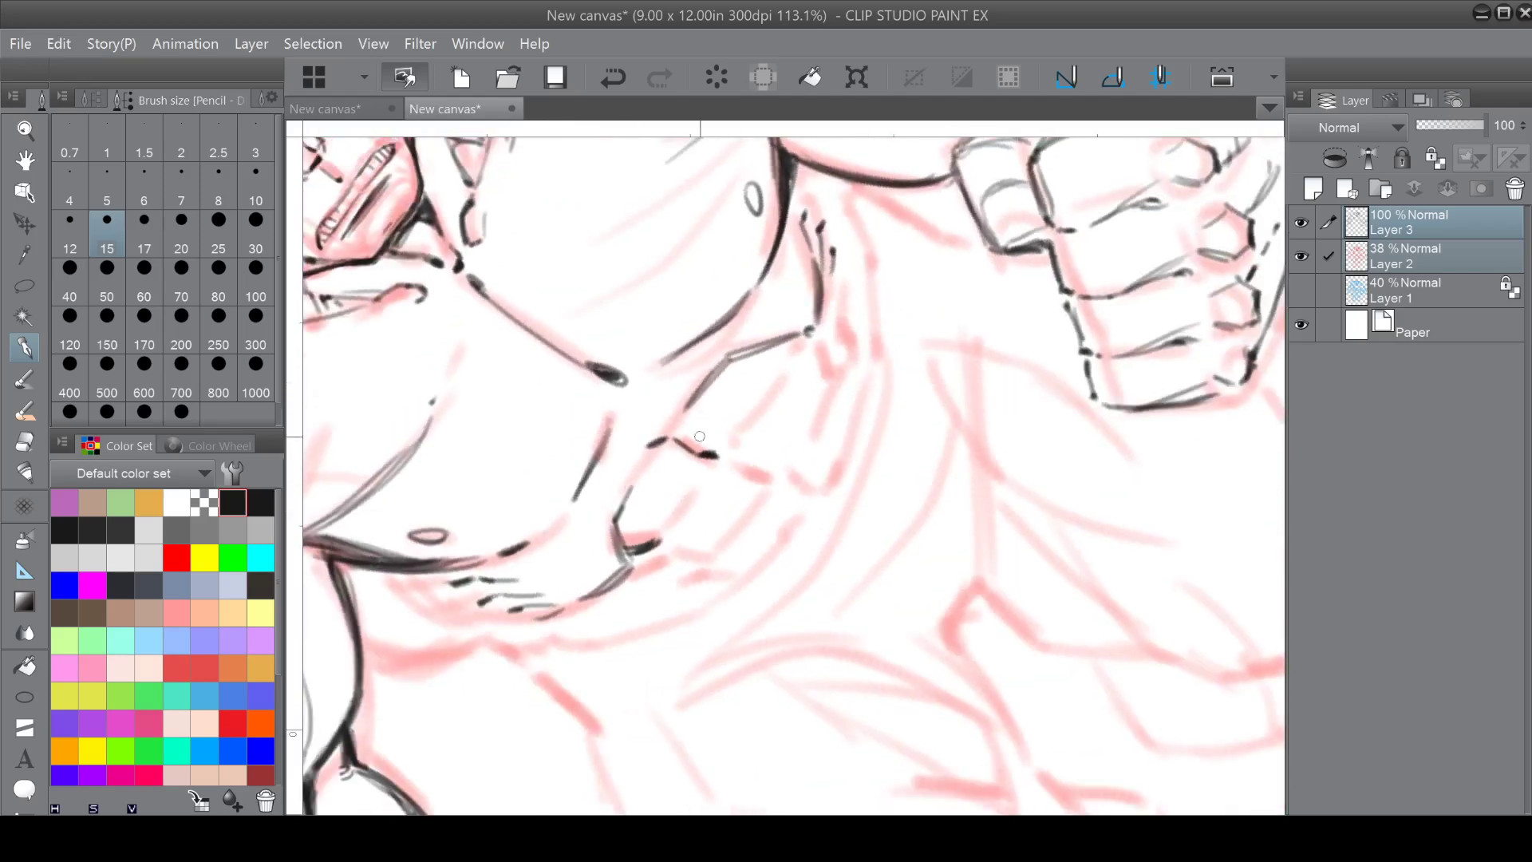
drag(664, 535, 782, 381)
drag(796, 358, 791, 336)
drag(722, 459, 710, 473)
drag(795, 338, 783, 372)
drag(680, 425, 699, 441)
mouse_move(683, 434)
mouse_down()
mouse_move(701, 446)
mouse_move(704, 369)
mouse_move(769, 338)
mouse_up()
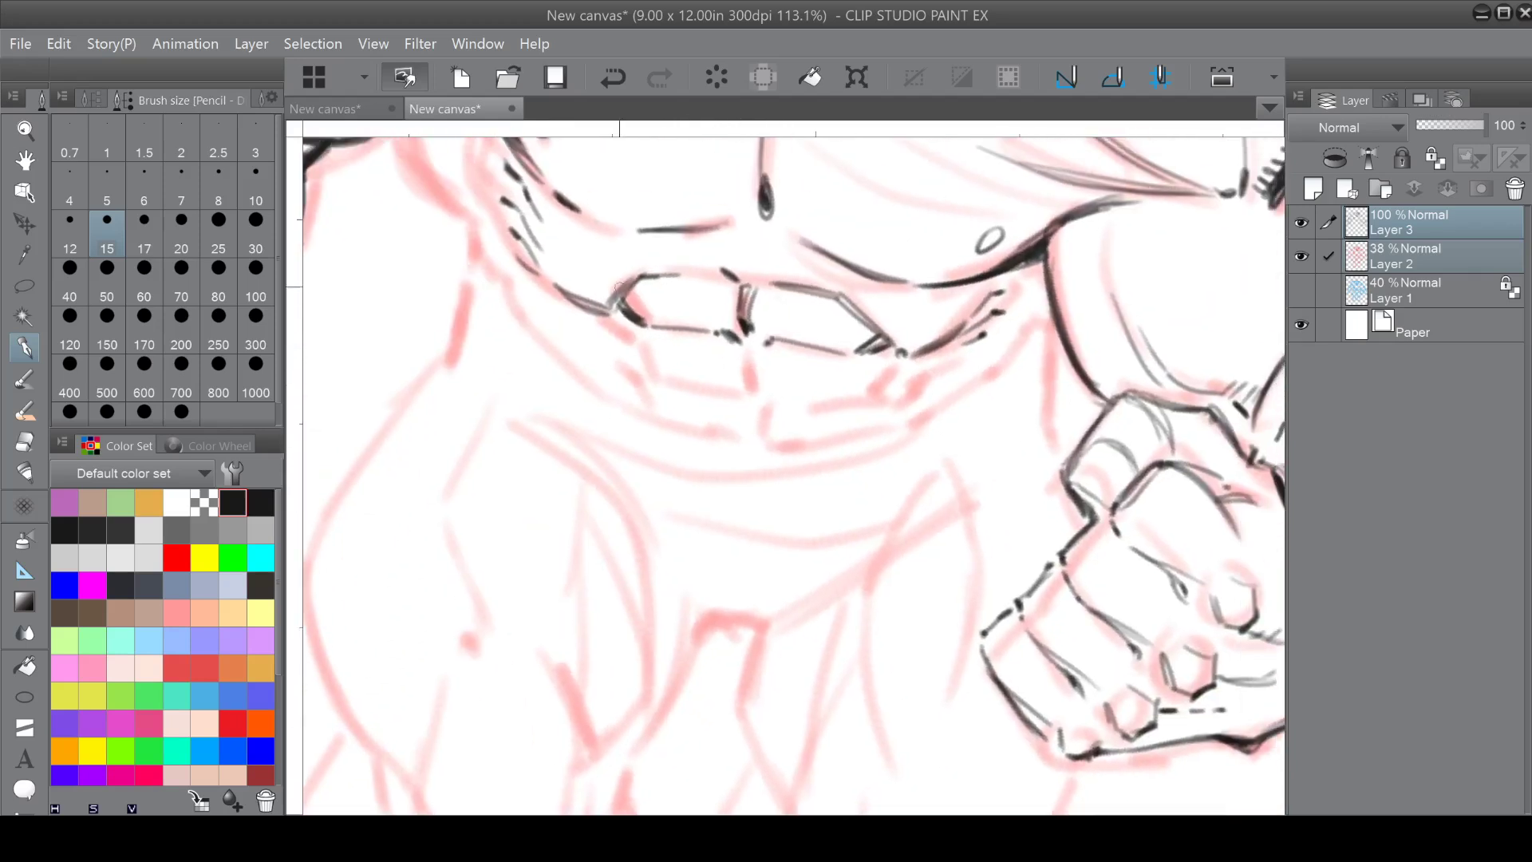
Ink the second row of abdominal segments beneath the first, with side edges and a centre division.
mouse_move(603, 324)
mouse_down()
mouse_move(648, 369)
mouse_move(749, 374)
mouse_move(753, 389)
mouse_up()
mouse_move(630, 333)
mouse_down()
mouse_move(639, 363)
mouse_move(712, 382)
mouse_up()
mouse_move(727, 387)
mouse_down()
mouse_move(738, 397)
mouse_move(559, 323)
mouse_move(513, 486)
mouse_move(496, 431)
mouse_move(564, 403)
mouse_move(638, 311)
mouse_move(565, 401)
mouse_move(741, 466)
mouse_move(848, 357)
mouse_move(786, 461)
mouse_up()
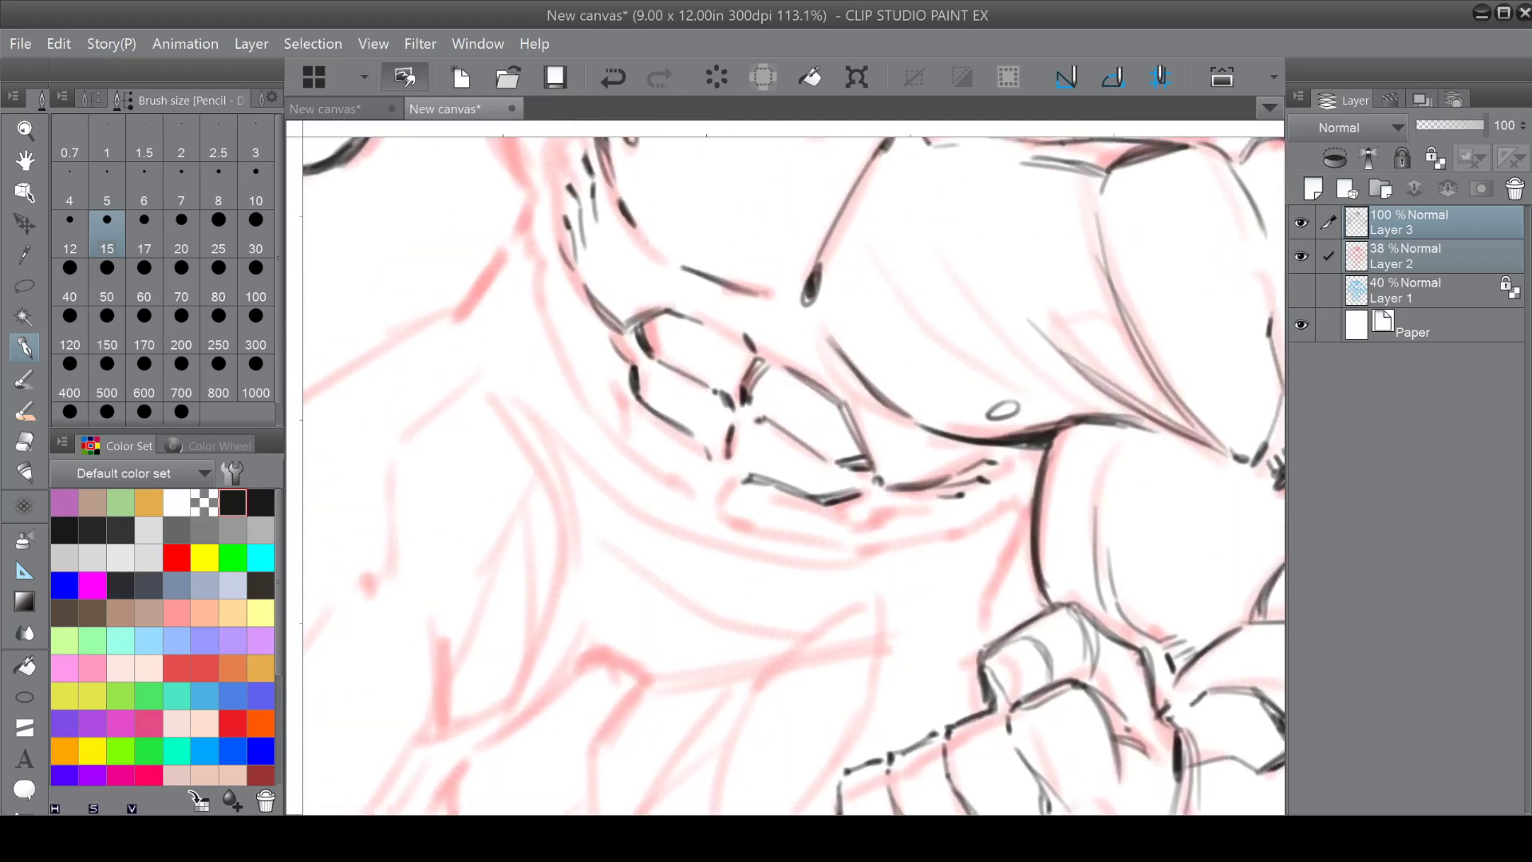
drag(603, 358, 697, 615)
mouse_move(848, 434)
mouse_down()
mouse_move(758, 431)
mouse_move(768, 479)
mouse_up()
mouse_move(776, 381)
mouse_down()
mouse_move(752, 434)
mouse_move(822, 343)
mouse_move(908, 404)
mouse_move(793, 522)
mouse_move(779, 400)
mouse_move(781, 433)
mouse_up()
key(ctrl+minus)
key(ctrl+minus)
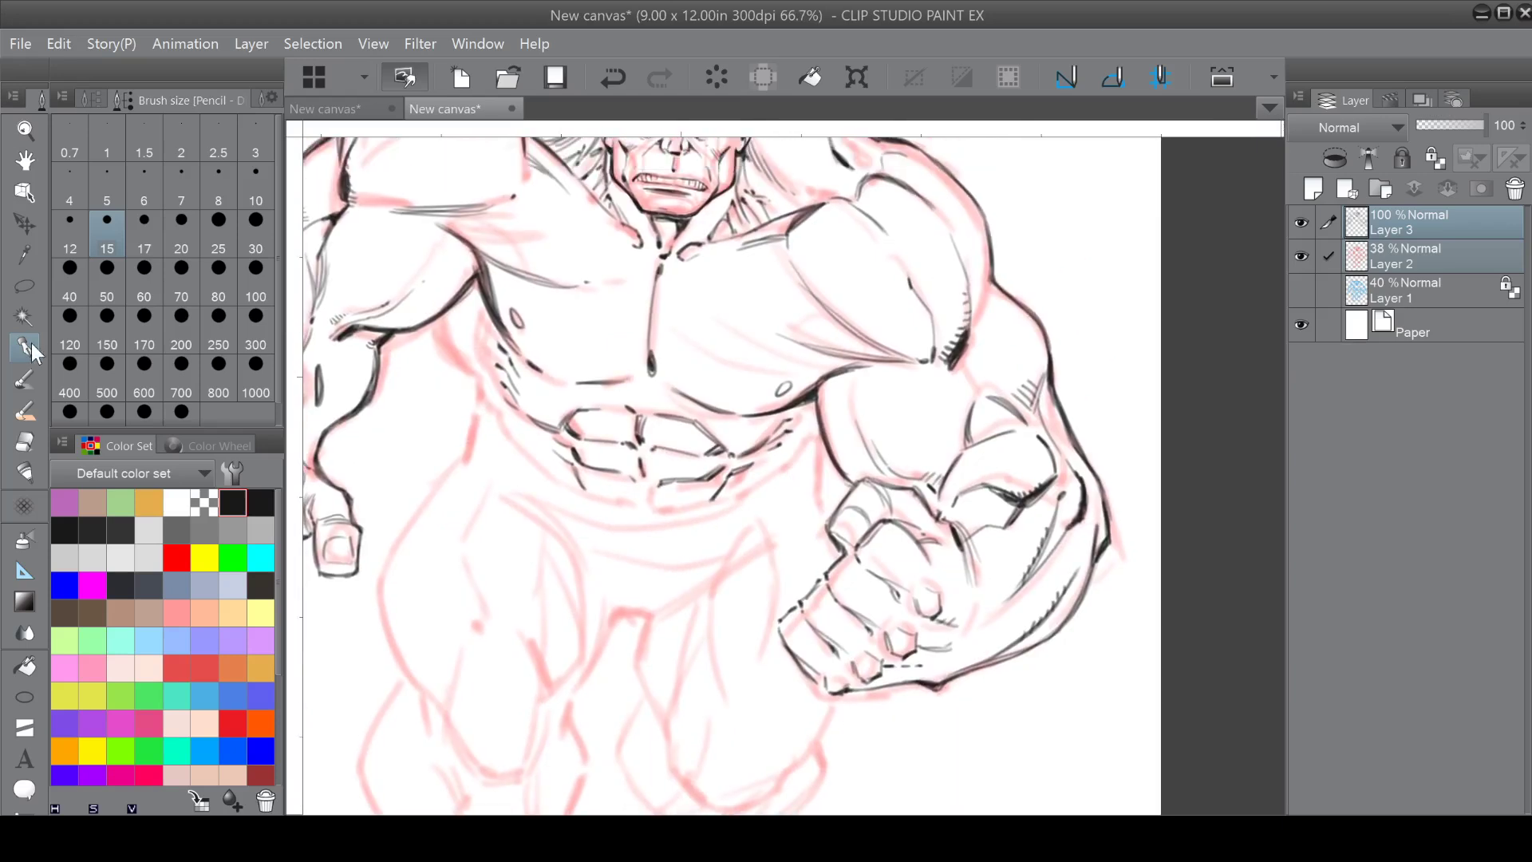
Erase the inked abdominal segments and rib marks with a size 100 hard eraser, keeping the abs' top edge.
click(23, 440)
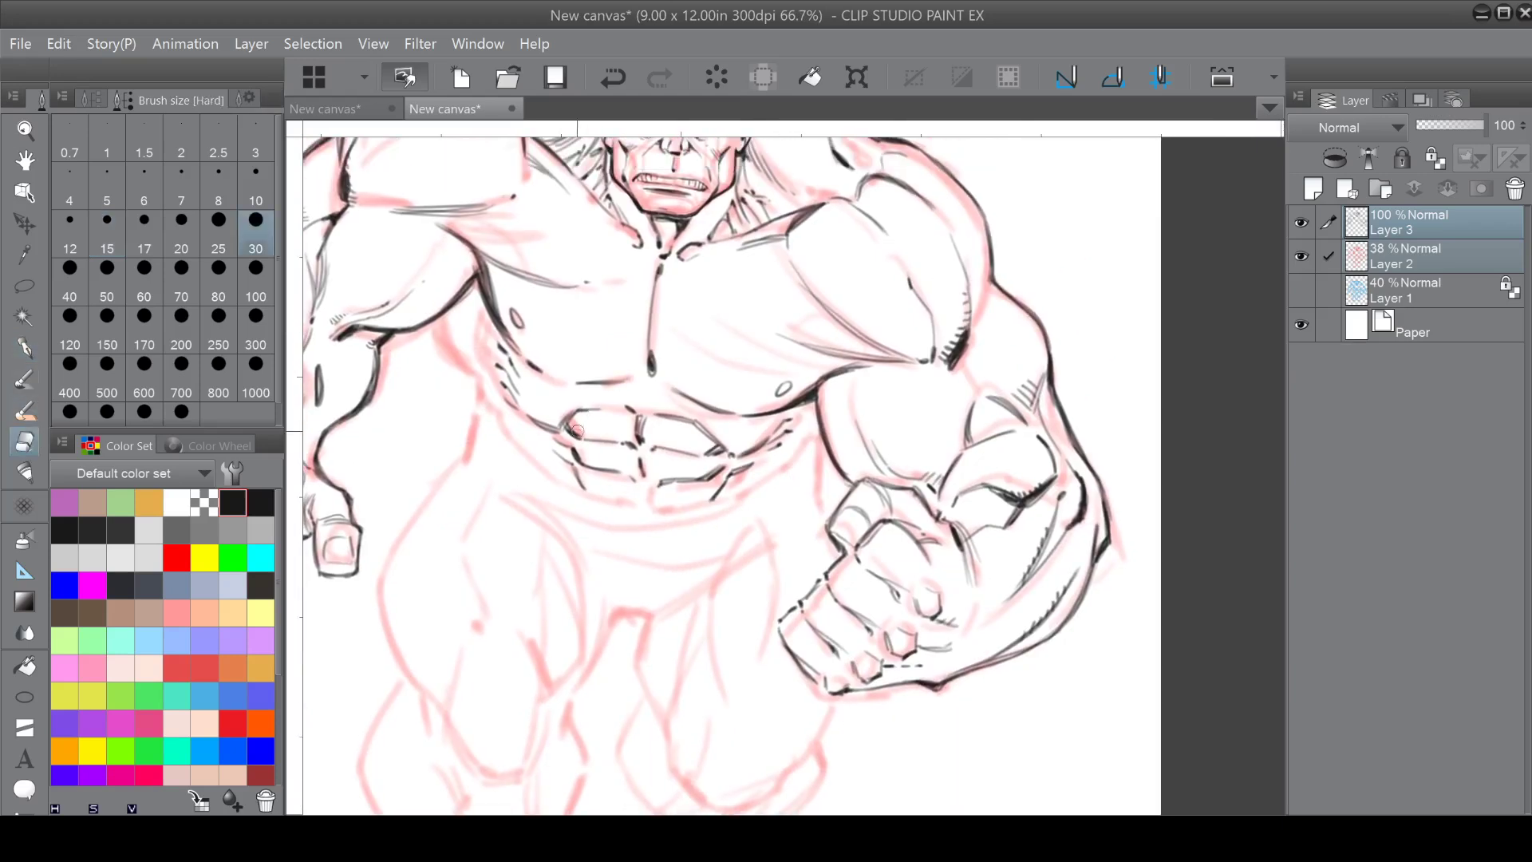
click(253, 279)
mouse_move(568, 414)
mouse_down()
mouse_move(575, 476)
mouse_move(587, 466)
mouse_move(615, 490)
mouse_move(614, 441)
mouse_move(573, 442)
mouse_up()
mouse_move(657, 468)
mouse_down()
mouse_move(674, 445)
mouse_move(723, 474)
mouse_move(702, 447)
mouse_move(714, 484)
mouse_up()
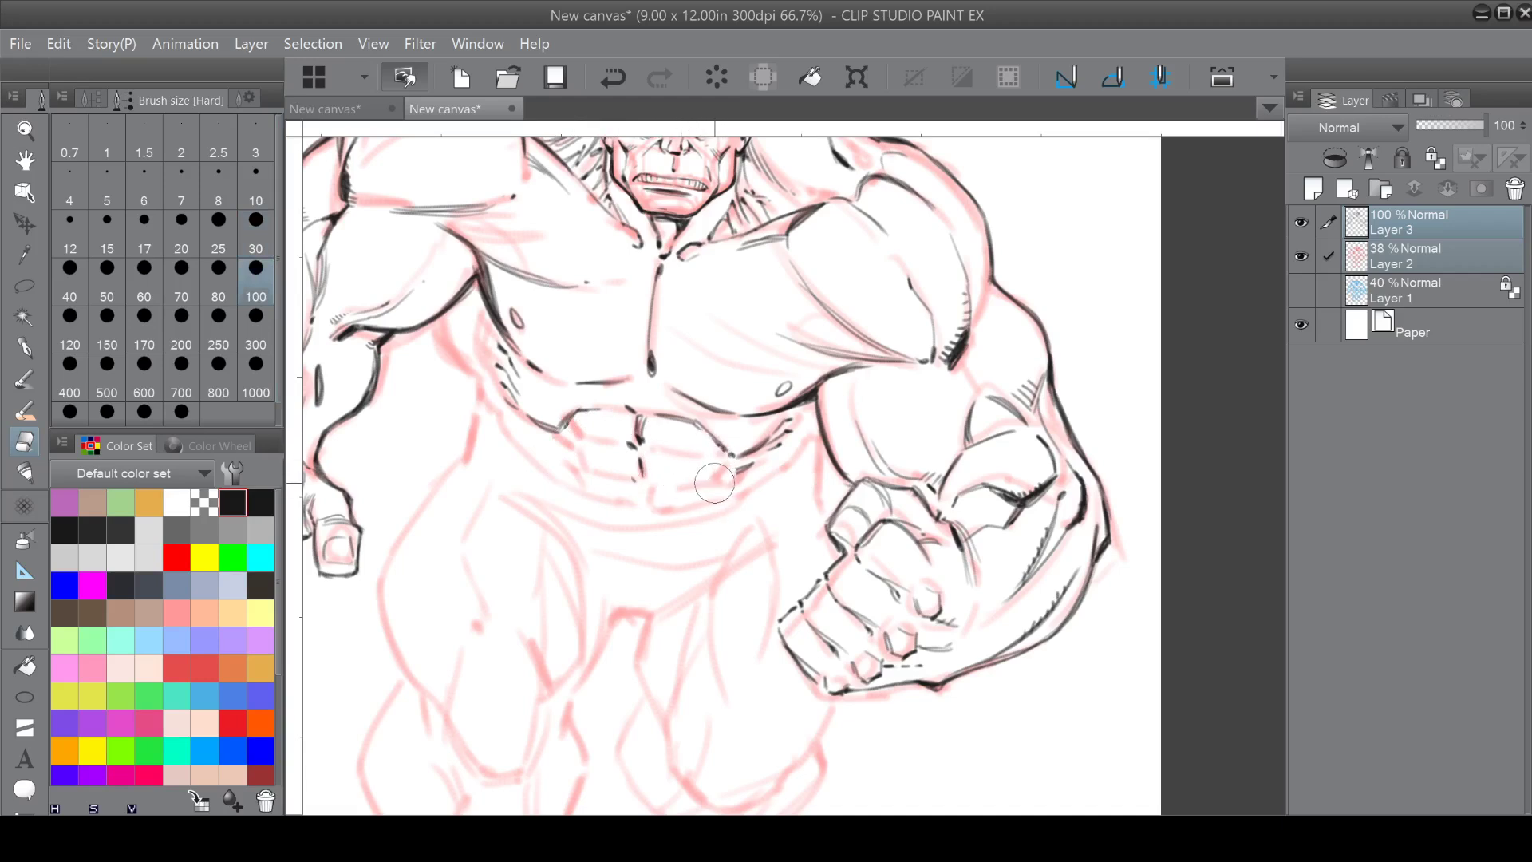
mouse_move(579, 427)
mouse_down()
mouse_move(558, 421)
mouse_move(576, 403)
mouse_move(542, 435)
mouse_move(493, 363)
mouse_up()
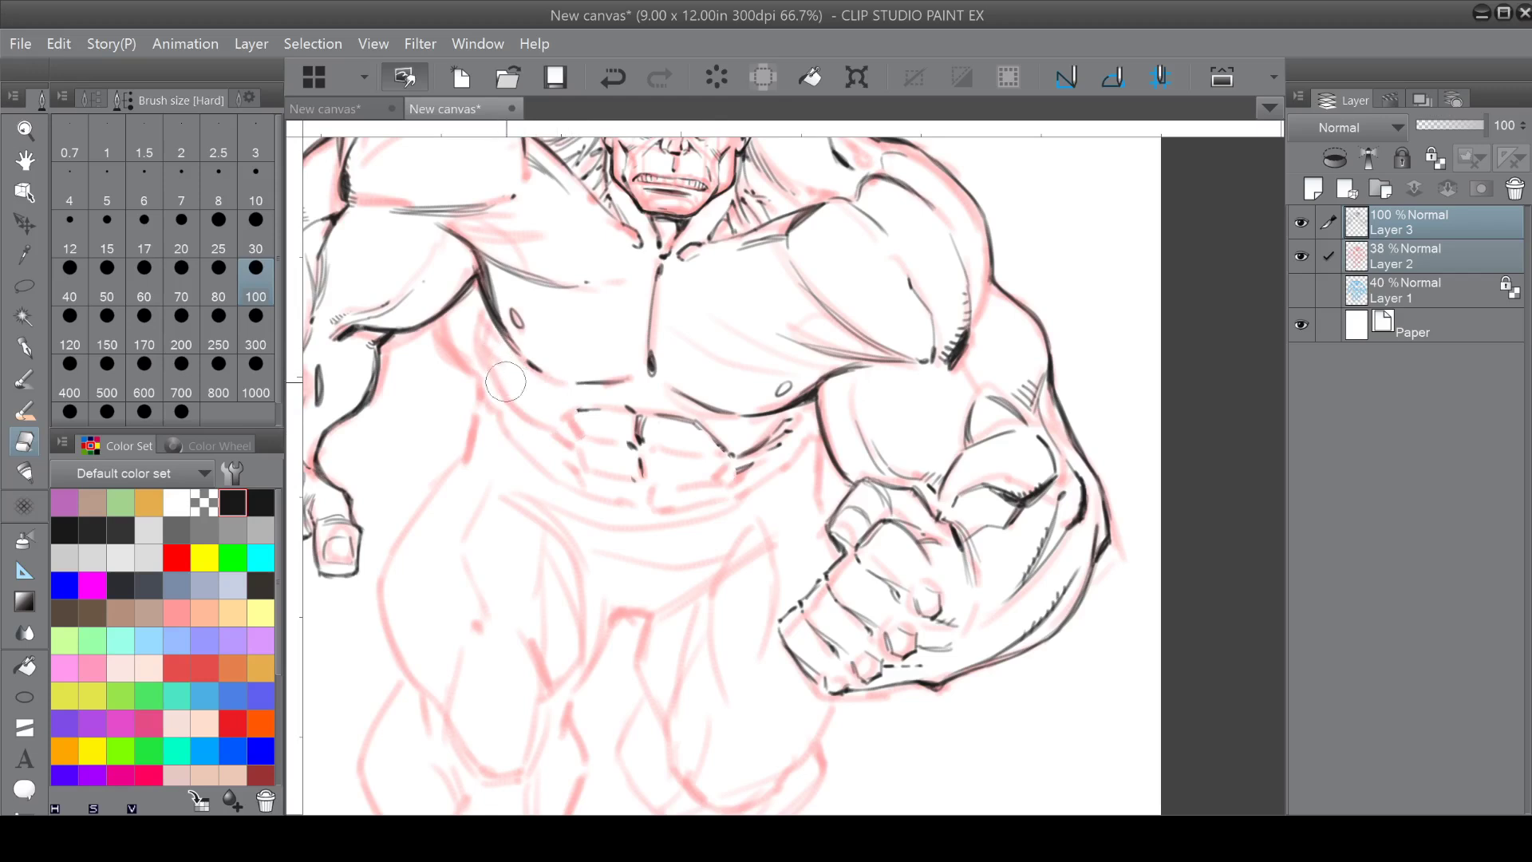
drag(775, 429, 735, 477)
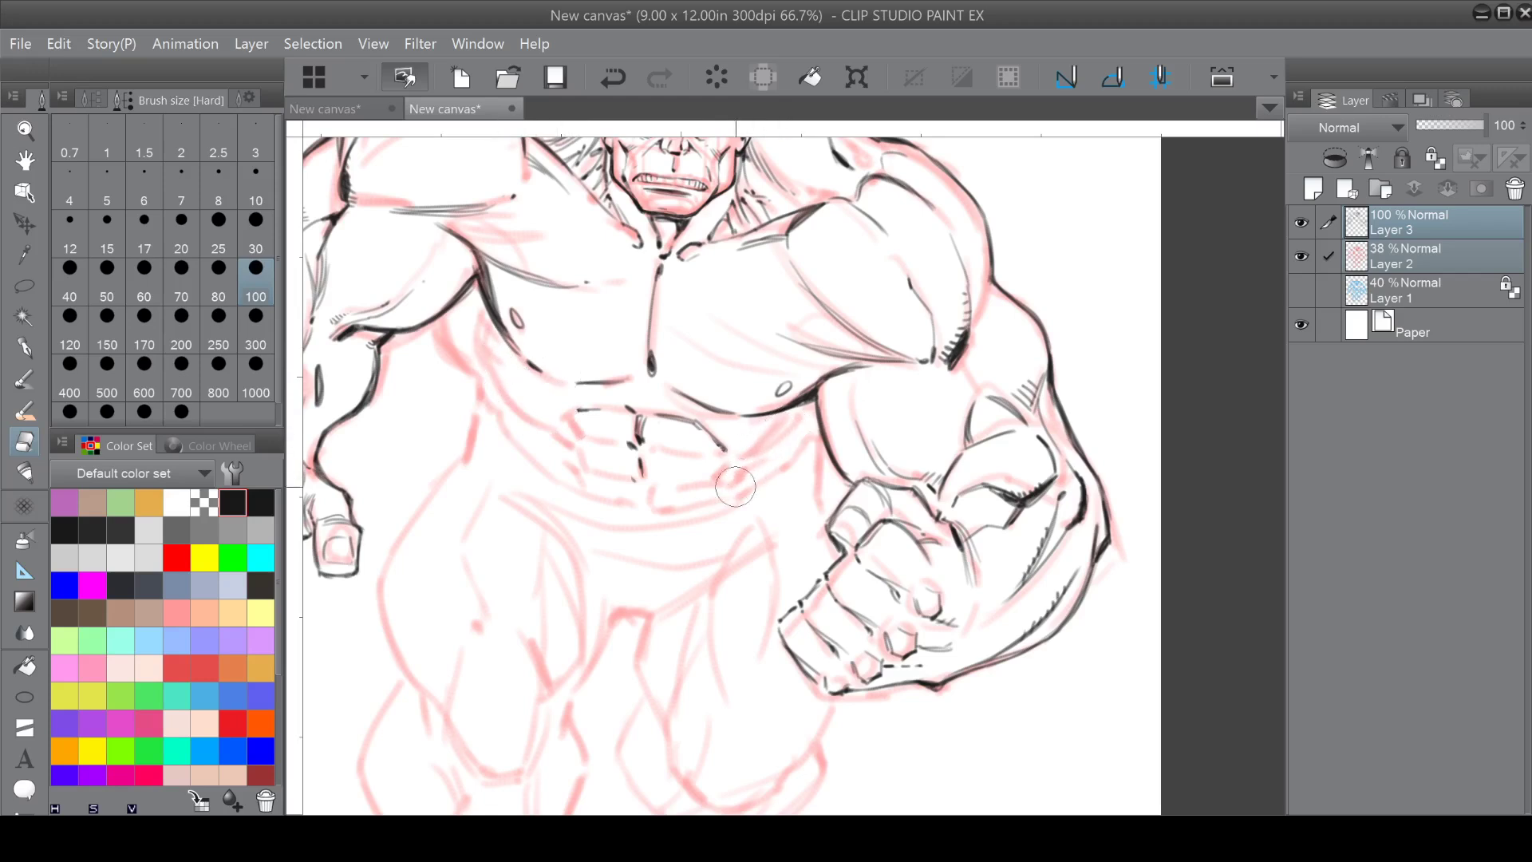
mouse_move(622, 445)
mouse_down()
mouse_move(634, 459)
mouse_move(637, 435)
mouse_move(632, 461)
mouse_up()
On Layer 2, sketch the abs' side edges and a centre line down to the crotch with a red pencil.
click(1400, 257)
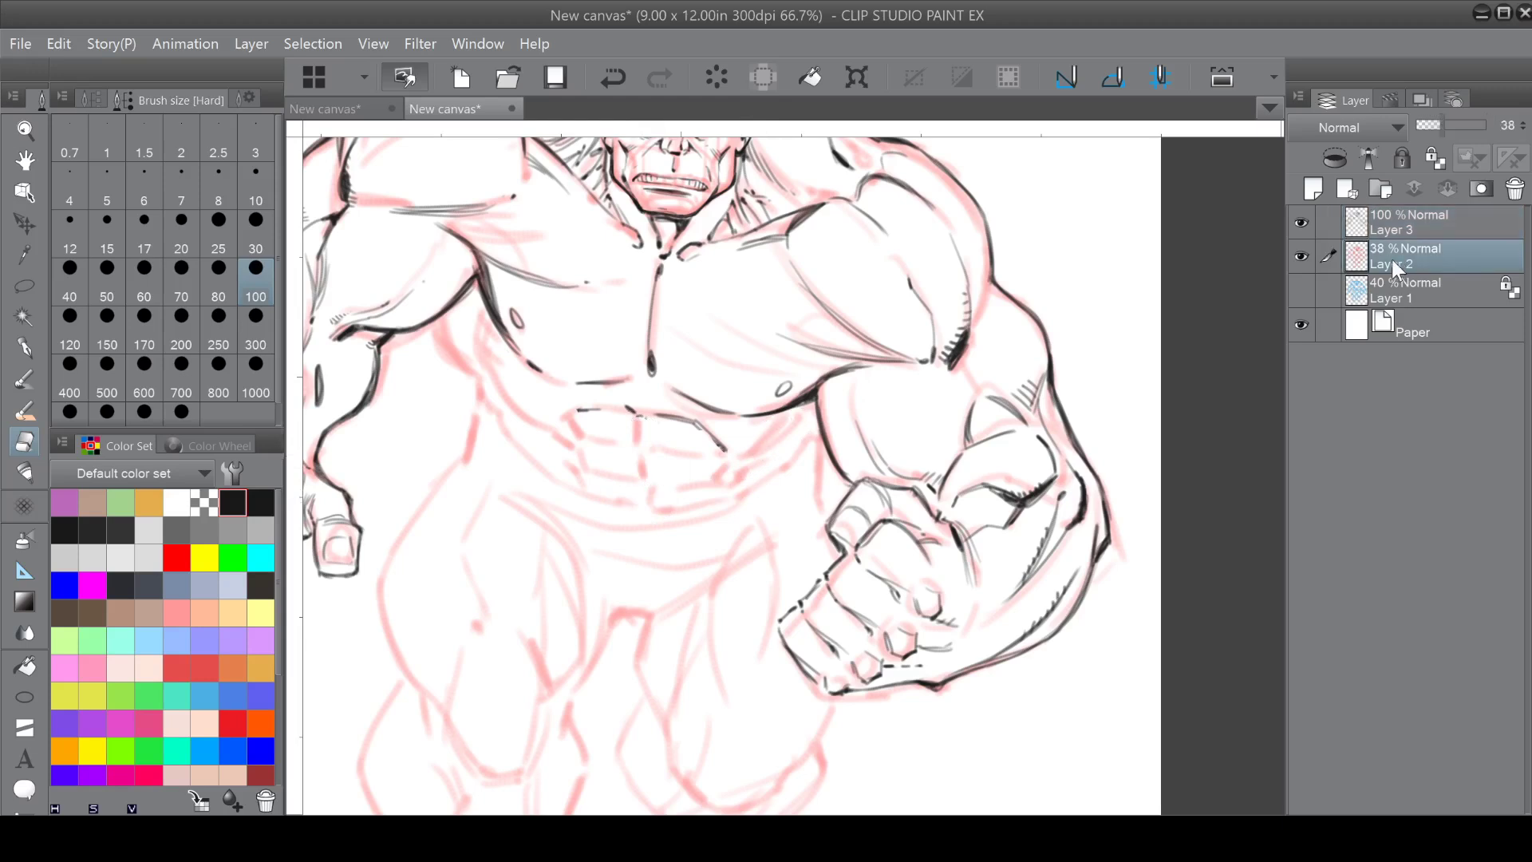
click(214, 503)
key(p)
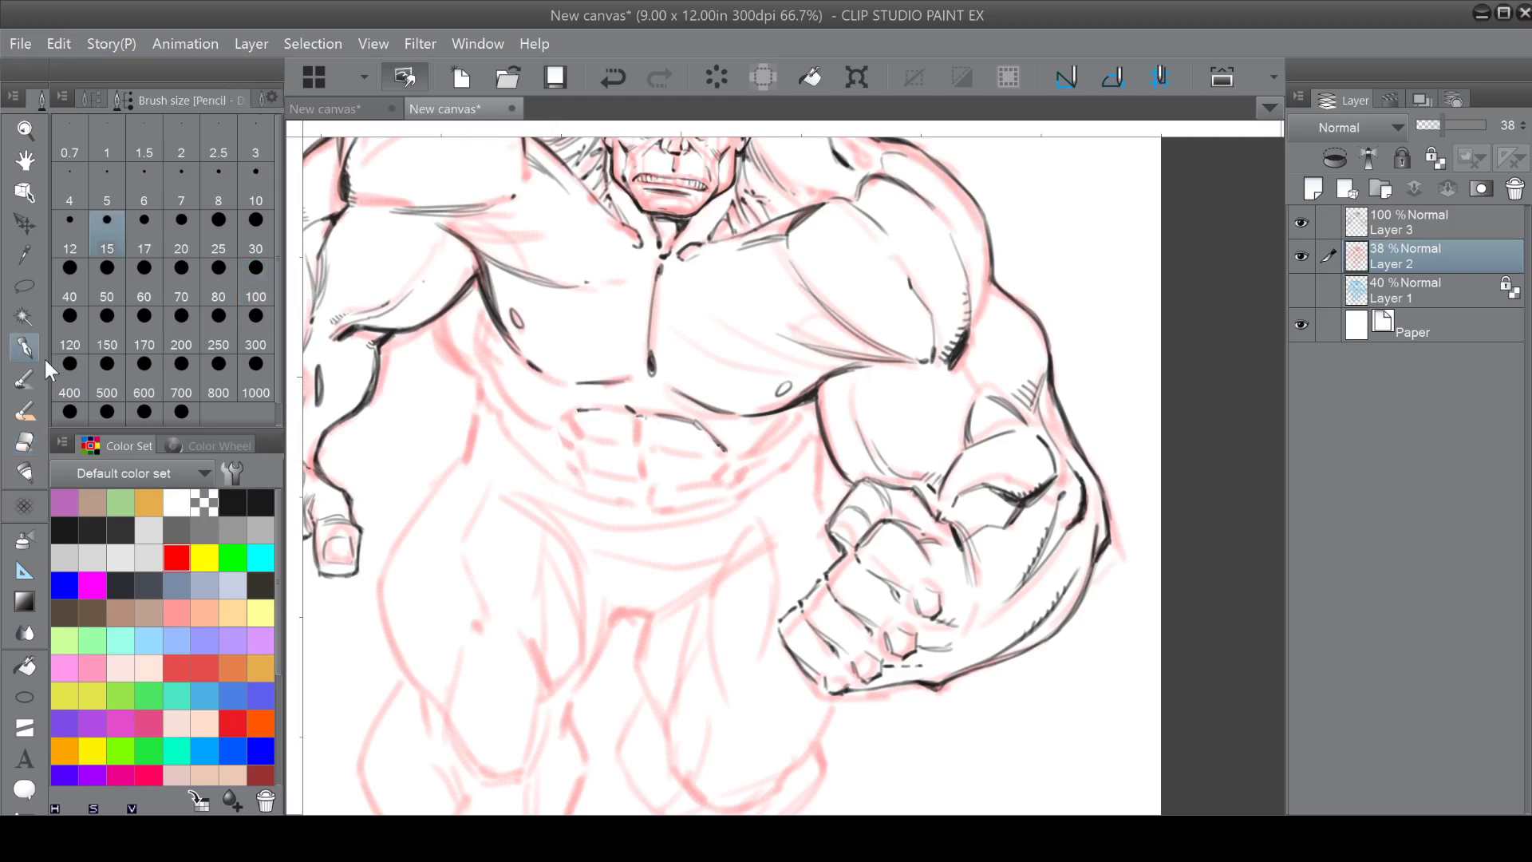
mouse_move(549, 428)
mouse_down()
mouse_move(550, 470)
mouse_move(590, 404)
mouse_up()
drag(731, 463, 705, 498)
drag(636, 454, 622, 607)
drag(552, 475, 545, 511)
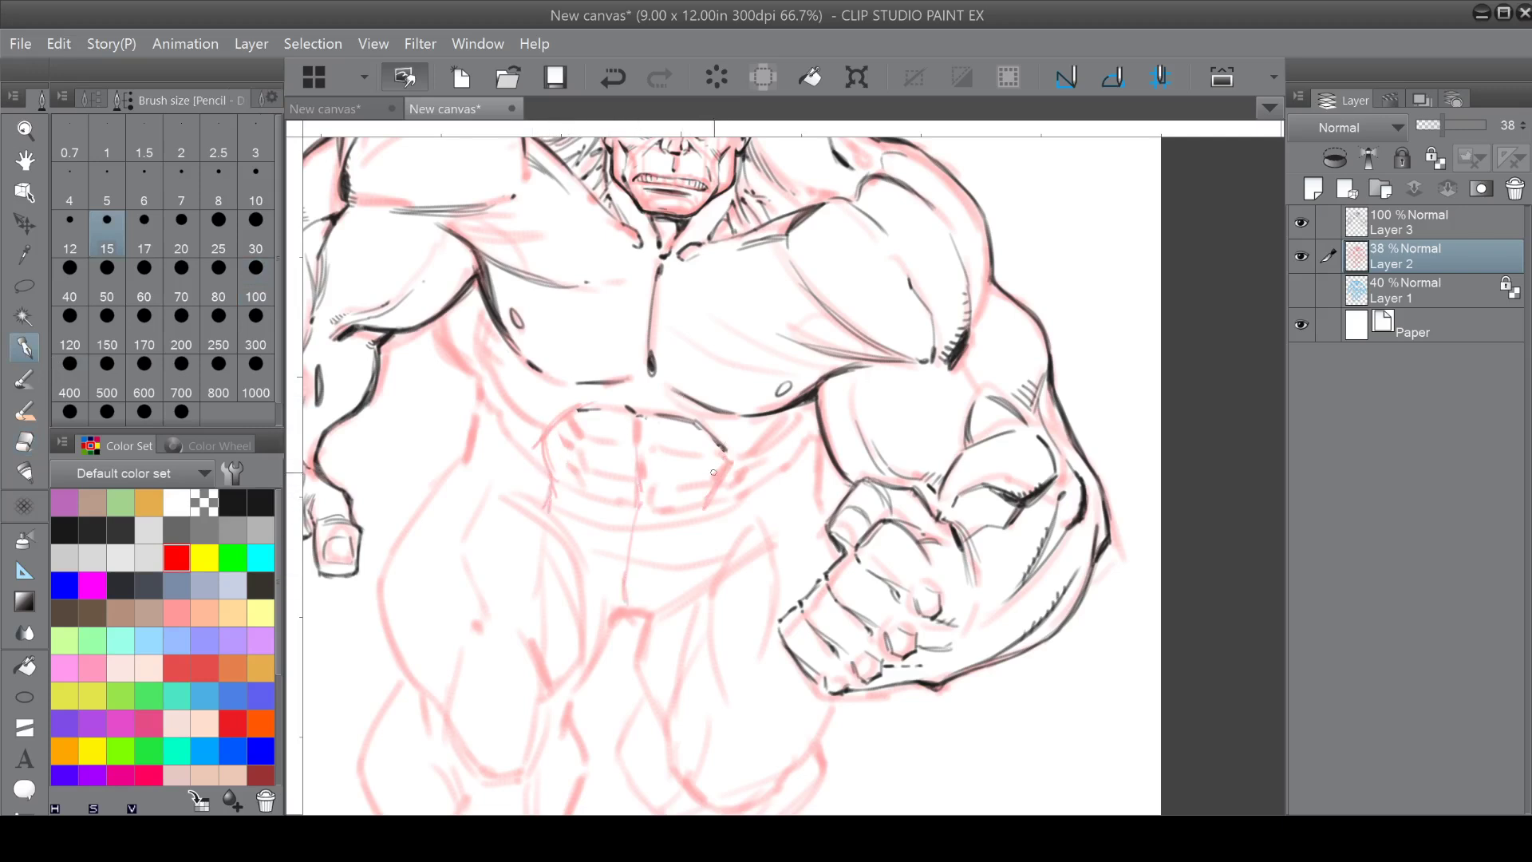
Sketch rib muscles on both sides of the torso and the horizontal divisions of the abs in red.
drag(491, 386, 543, 434)
drag(487, 412, 546, 467)
mouse_move(492, 430)
mouse_down()
mouse_move(559, 473)
mouse_move(564, 434)
mouse_move(628, 453)
mouse_move(558, 452)
mouse_move(606, 470)
mouse_up()
drag(600, 463, 626, 484)
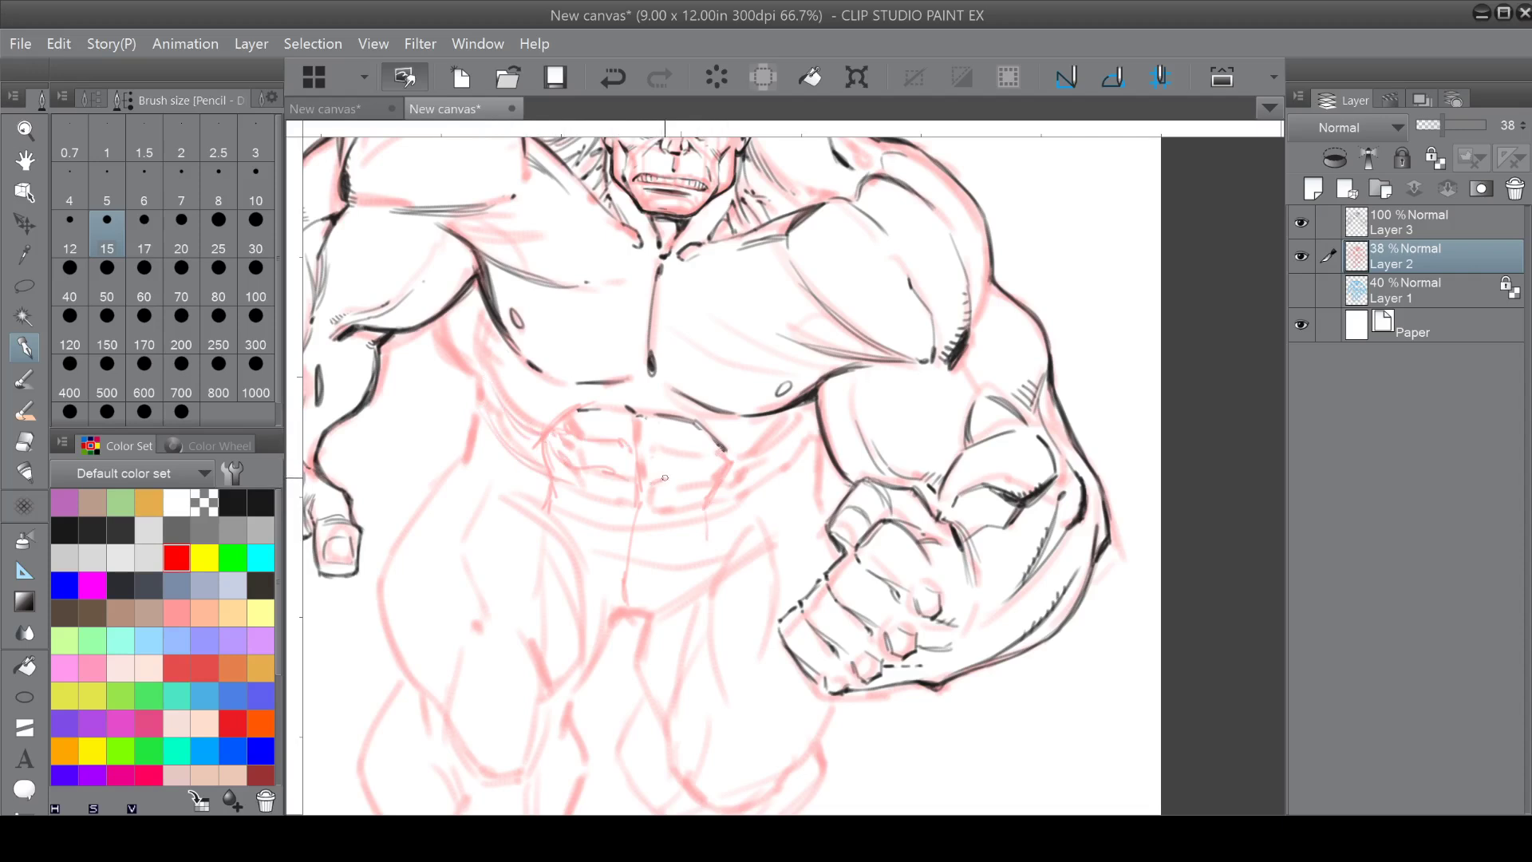
mouse_move(657, 478)
mouse_down()
mouse_move(714, 486)
mouse_move(651, 461)
mouse_move(706, 460)
mouse_move(779, 427)
mouse_up()
drag(718, 496, 745, 463)
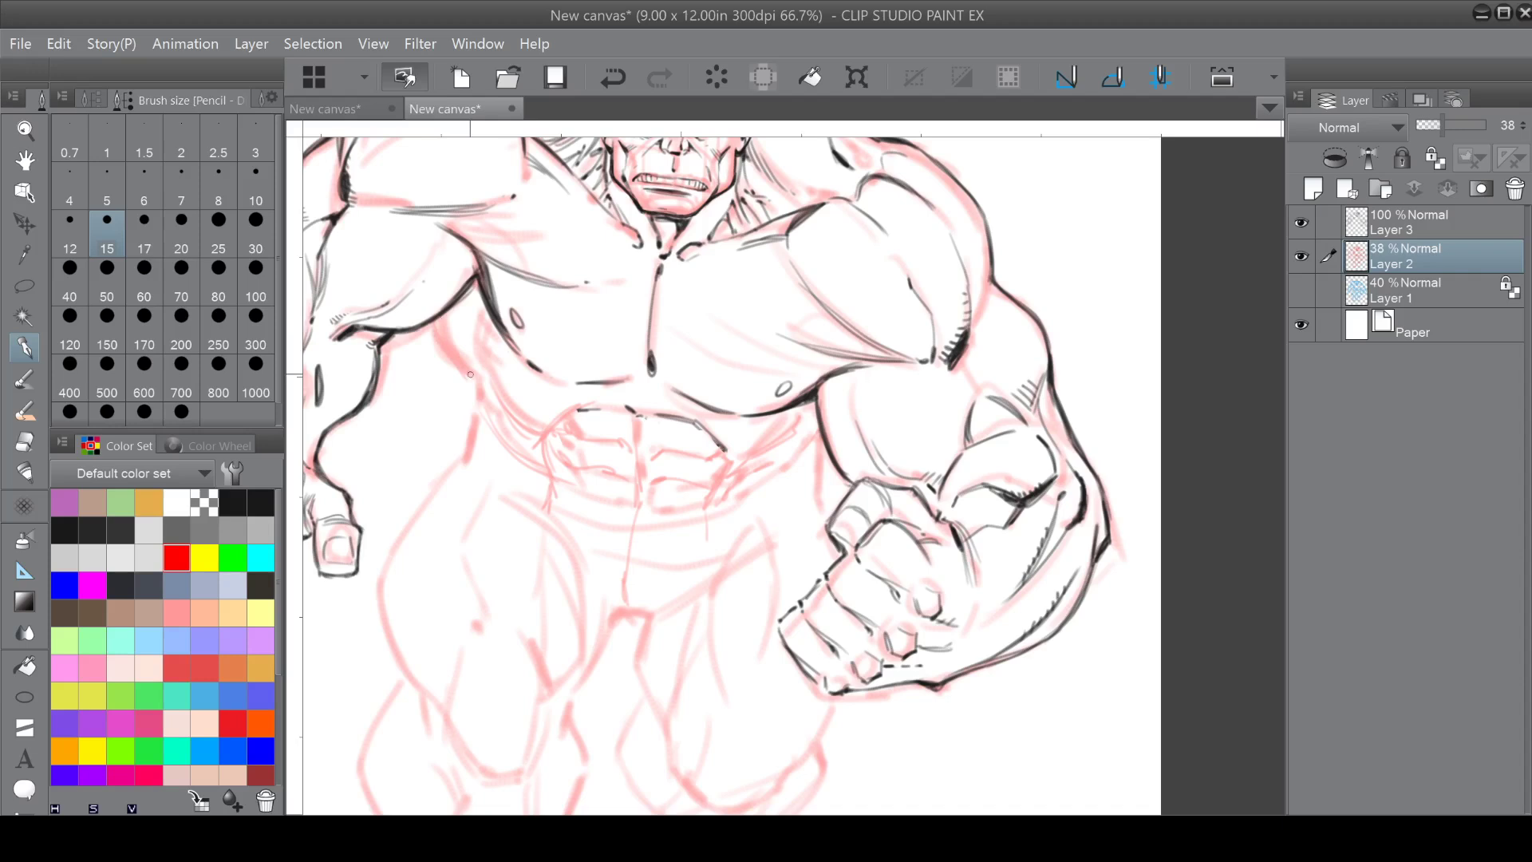
On Layer 3, ink the rib shadows beside the abs and the abdominal segments on the hanging-arm side in black.
click(1397, 213)
click(233, 502)
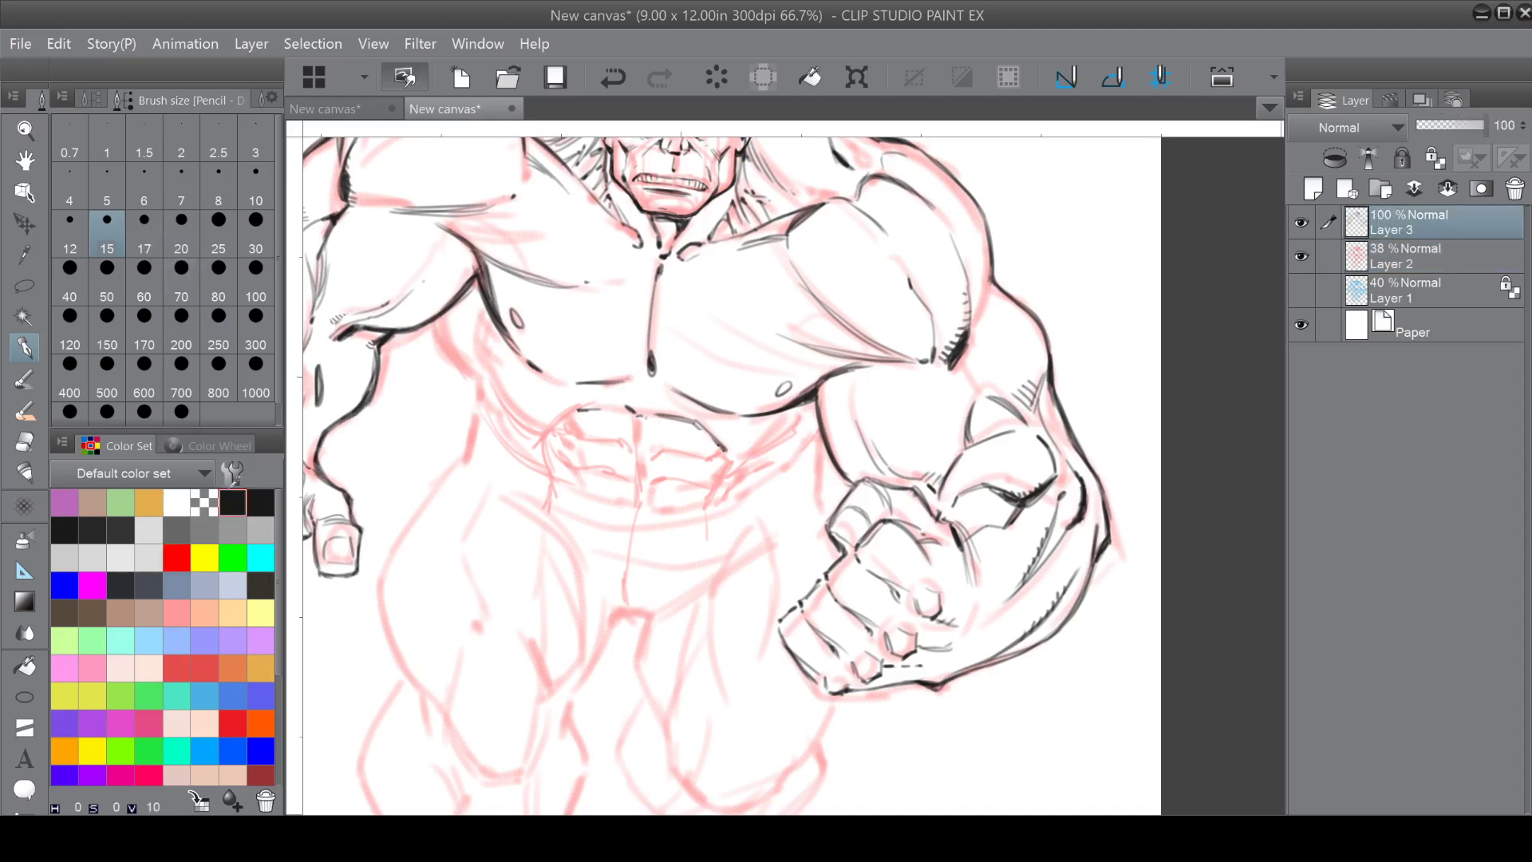
drag(549, 427, 561, 415)
drag(496, 373, 552, 416)
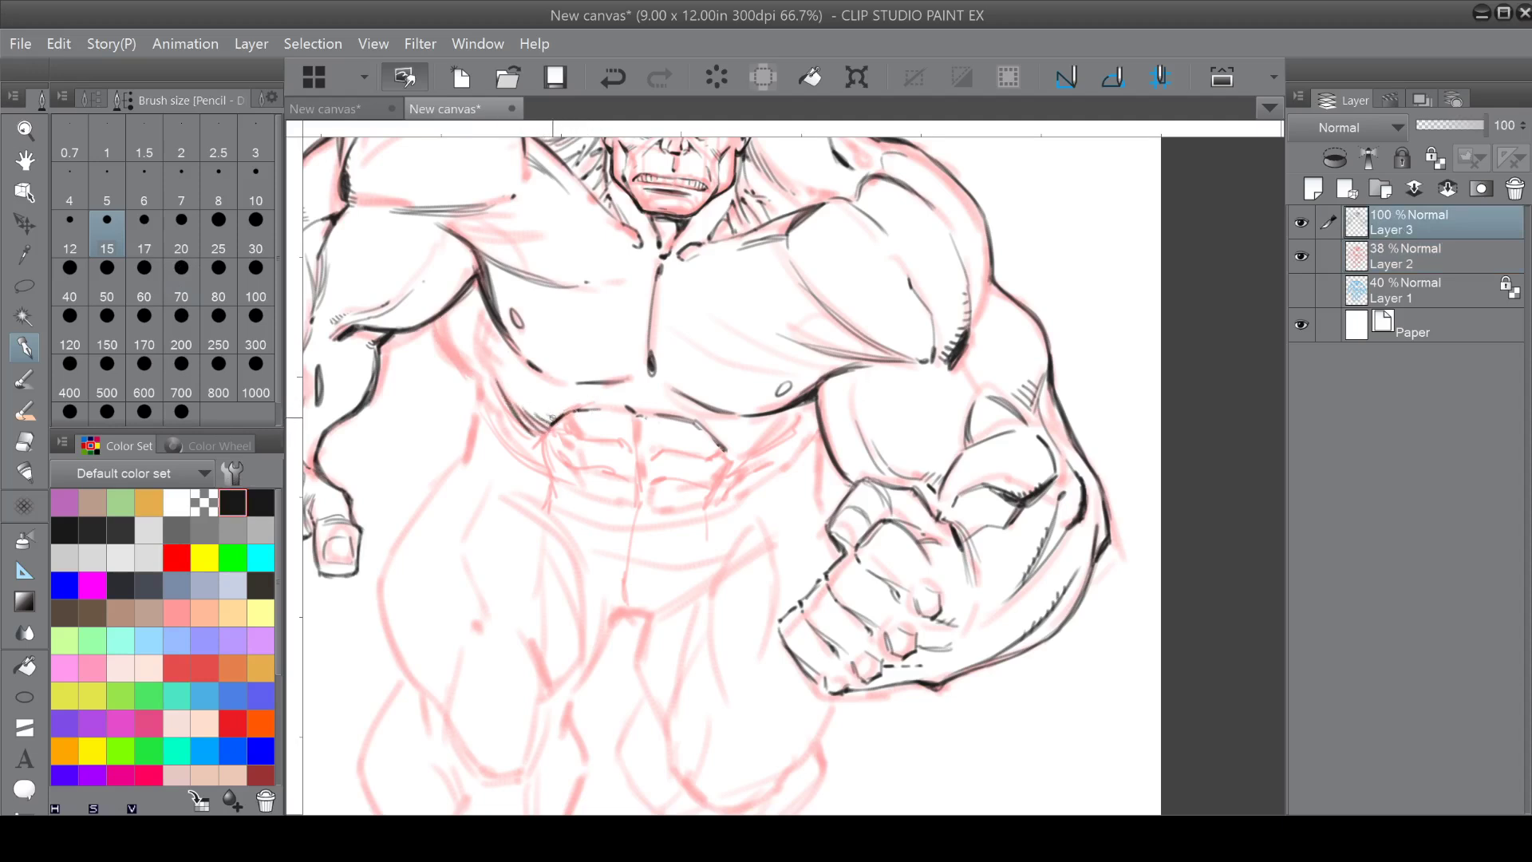
drag(732, 444, 764, 452)
mouse_move(637, 422)
mouse_down()
mouse_move(636, 444)
mouse_move(563, 425)
mouse_move(597, 439)
mouse_move(550, 455)
mouse_move(613, 470)
mouse_up()
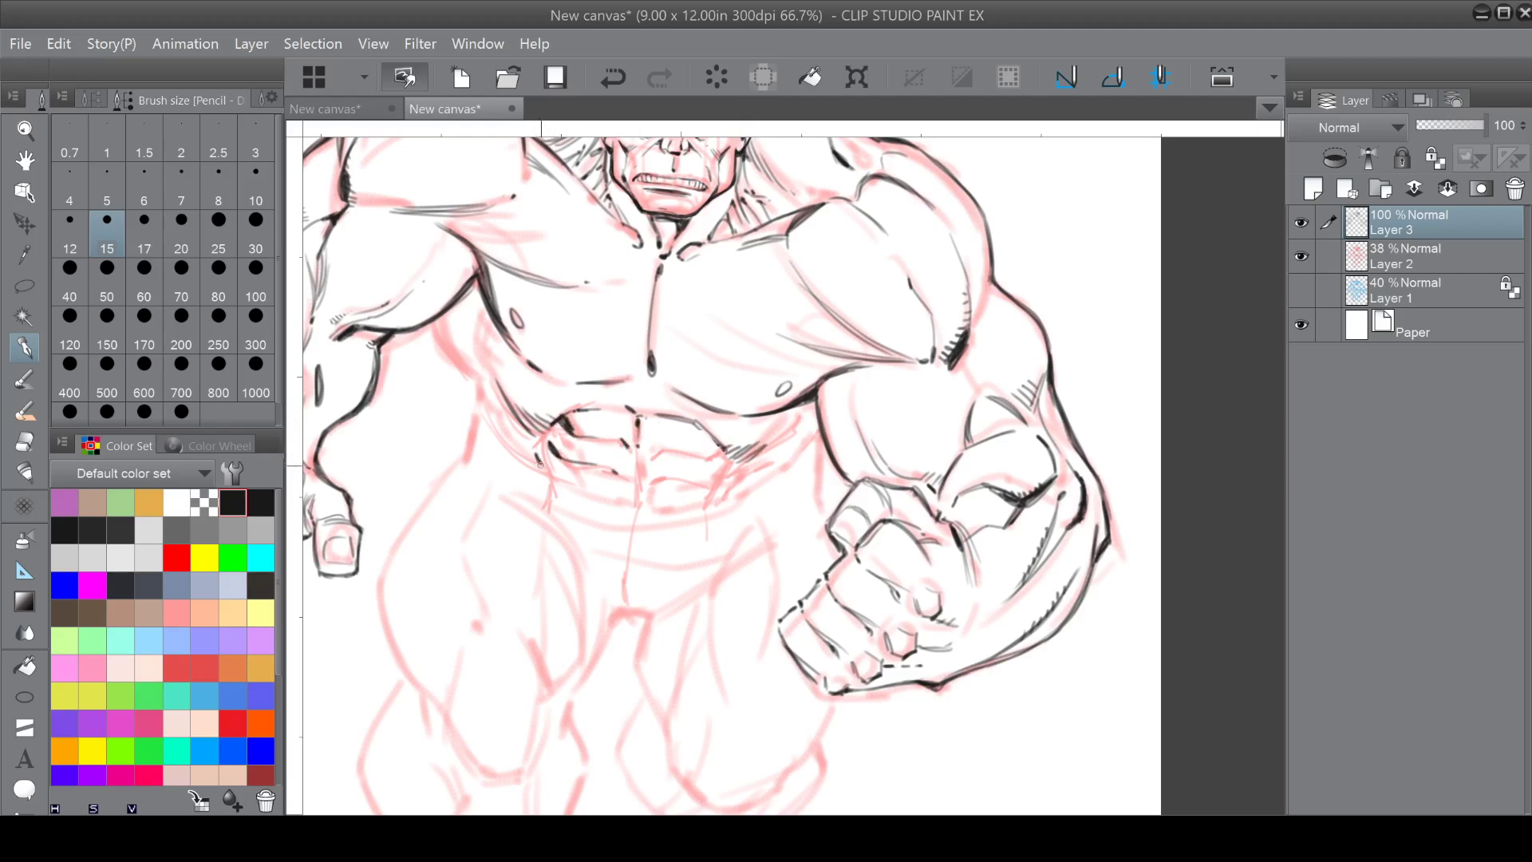
Ink the torso's side contour below the hanging arm's armpit and add accents to the adjoining rib muscles.
drag(519, 431, 534, 448)
drag(486, 311, 485, 363)
drag(438, 321, 464, 369)
drag(437, 322, 454, 363)
drag(436, 315, 483, 416)
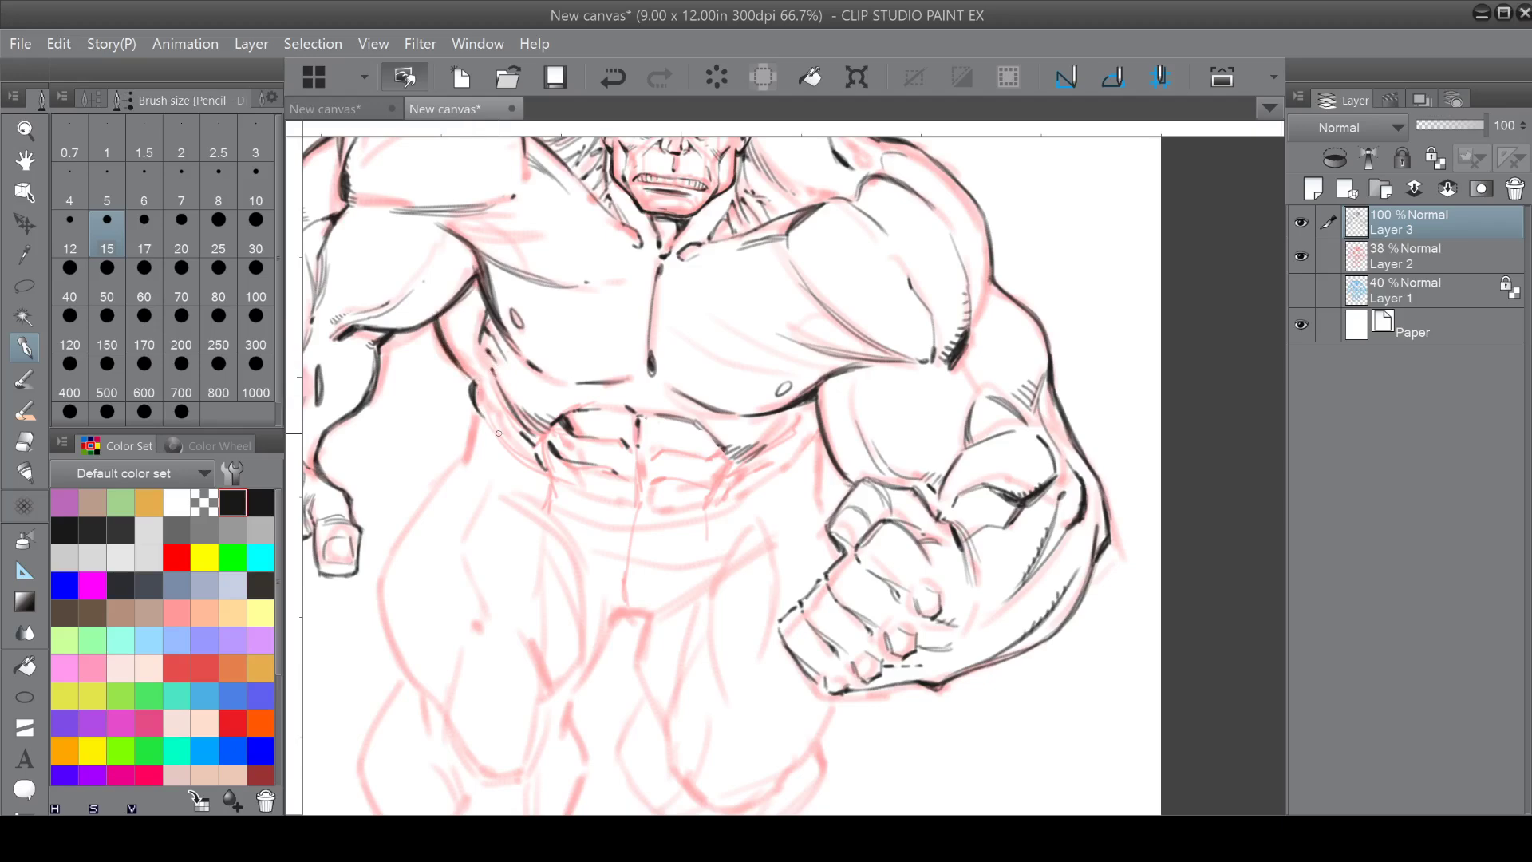
Ink the upper abdominal segment on the bent-arm side, closing its outer and lower edges.
key(ctrl+minus)
key(ctrl+minus)
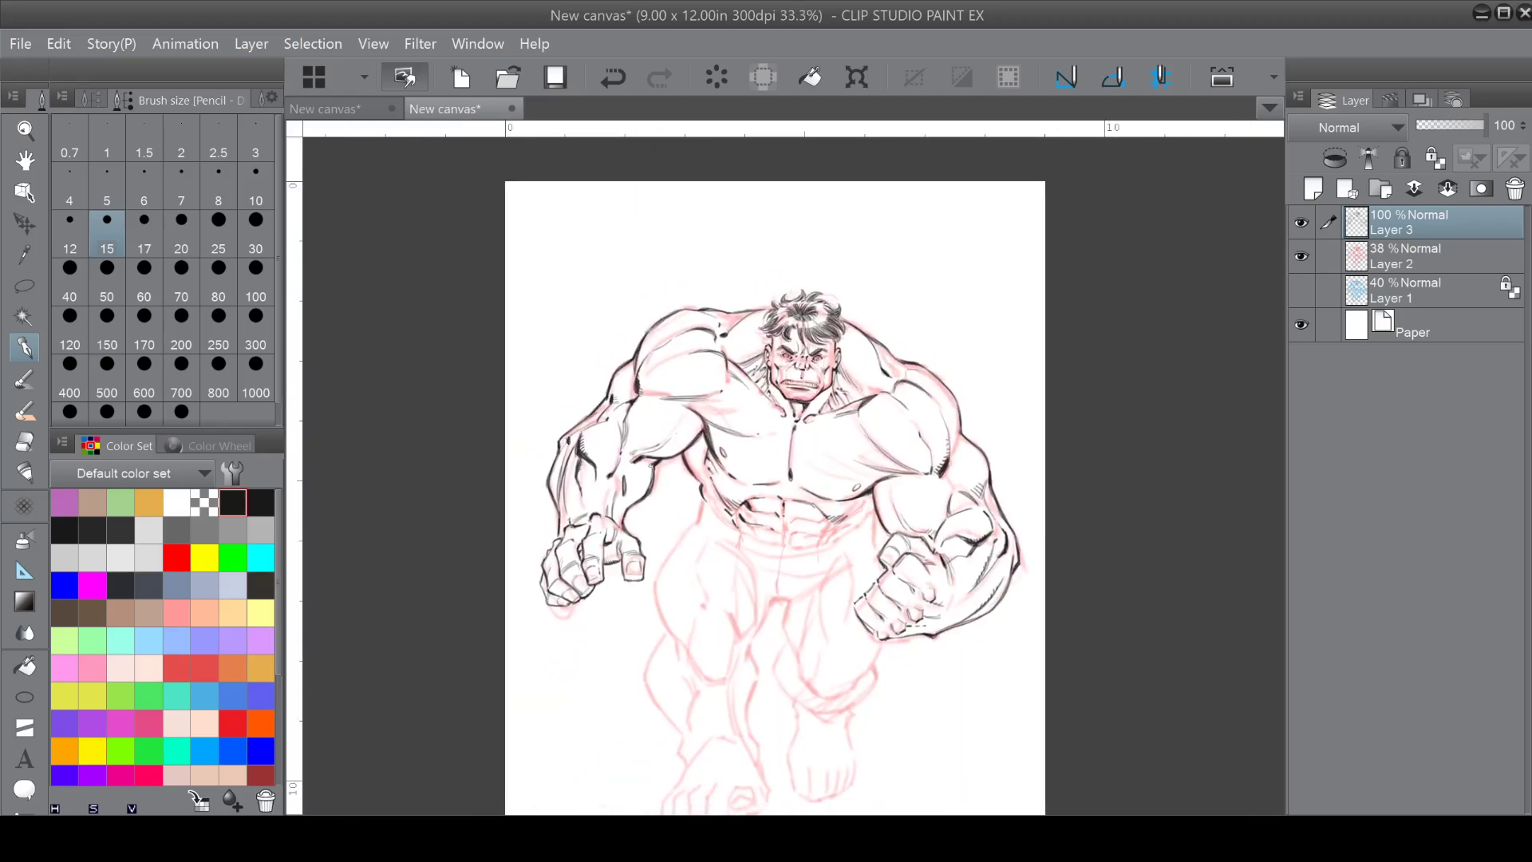
drag(798, 510, 741, 463)
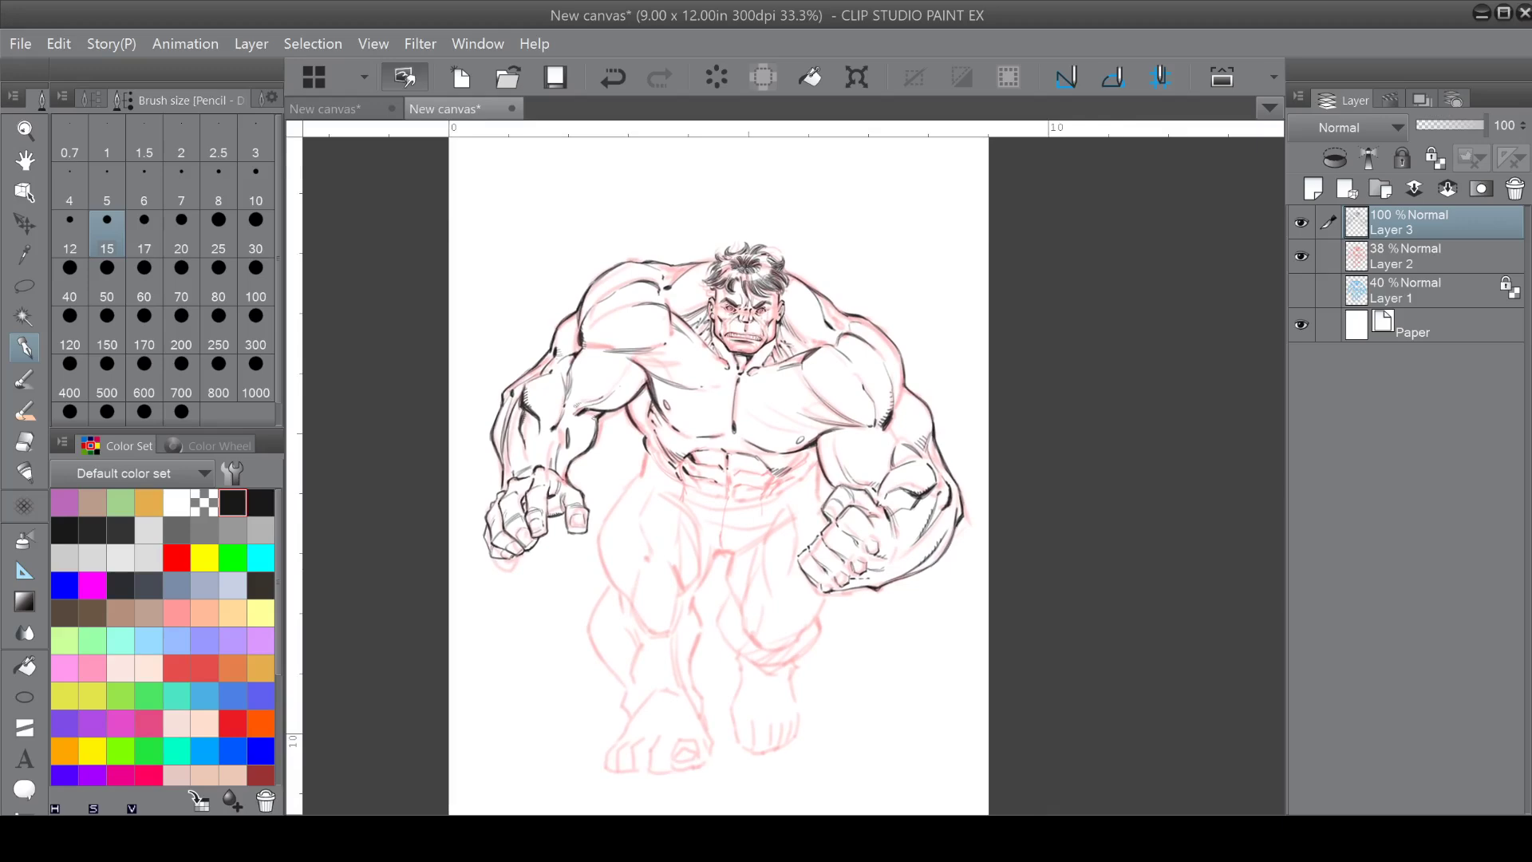
key(ctrl+plus)
key(ctrl+plus)
drag(498, 368, 619, 553)
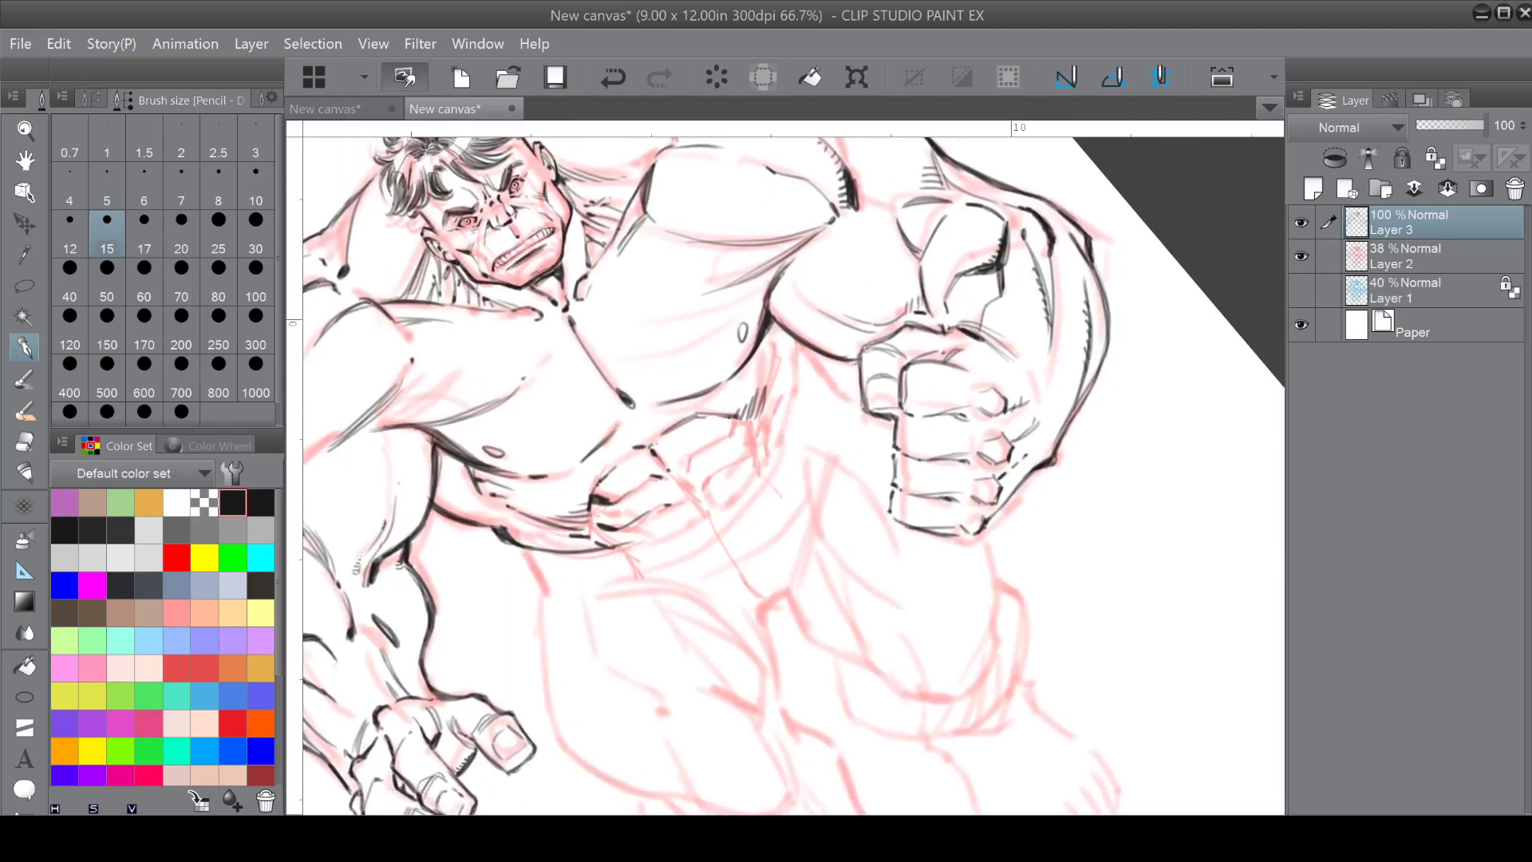
mouse_move(686, 460)
mouse_down()
mouse_move(726, 433)
mouse_move(665, 468)
mouse_move(696, 491)
mouse_up()
mouse_move(746, 420)
mouse_down()
mouse_move(751, 449)
mouse_move(715, 475)
mouse_up()
drag(745, 423, 749, 452)
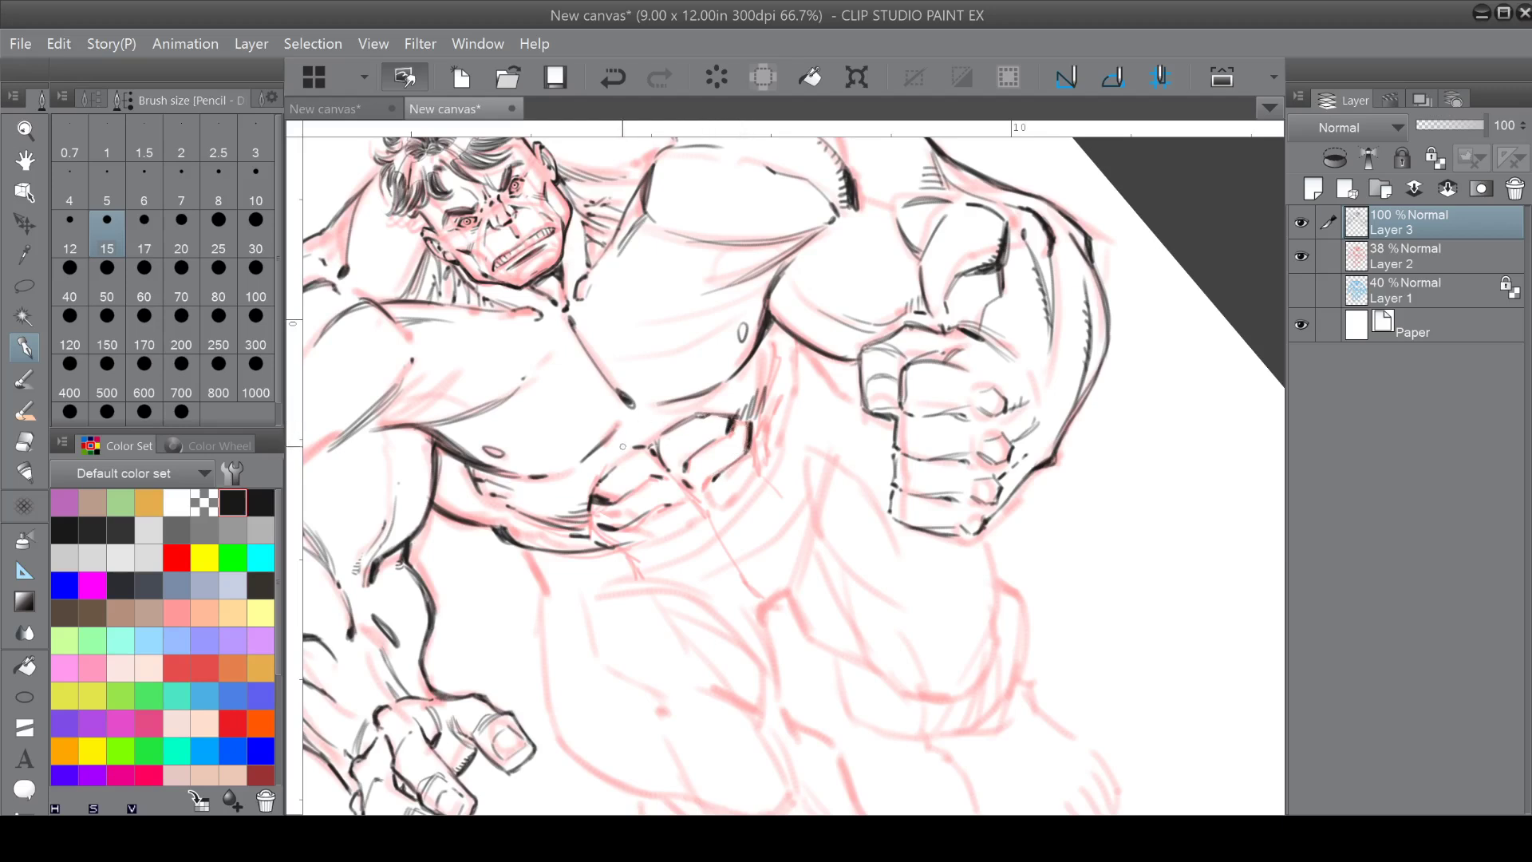
Ink the ribcage's lower curve around the abs toward the bent arm and hatch beneath that side's pectoral.
drag(621, 413, 618, 423)
drag(444, 431, 491, 465)
mouse_move(768, 339)
mouse_down()
mouse_move(749, 453)
mouse_move(797, 354)
mouse_move(793, 391)
mouse_up()
mouse_move(796, 341)
mouse_down()
mouse_move(793, 410)
mouse_move(997, 351)
mouse_move(1278, 636)
mouse_up()
mouse_move(674, 339)
mouse_down()
mouse_move(728, 444)
mouse_move(845, 500)
mouse_up()
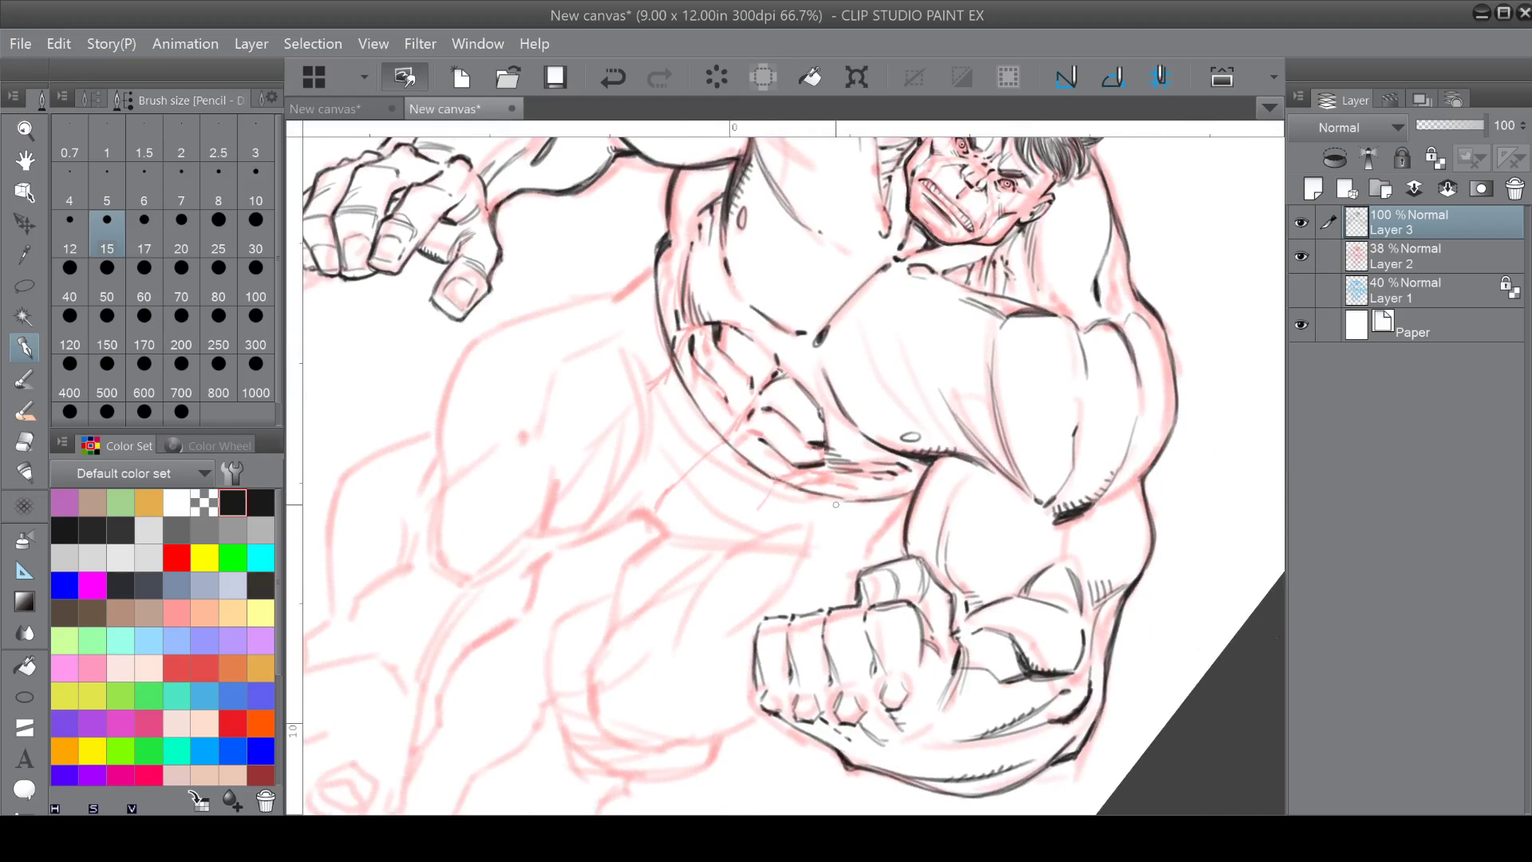
mouse_move(691, 349)
mouse_down()
mouse_move(692, 331)
mouse_move(674, 334)
mouse_move(680, 279)
mouse_move(599, 108)
mouse_up()
key(ctrl+minus)
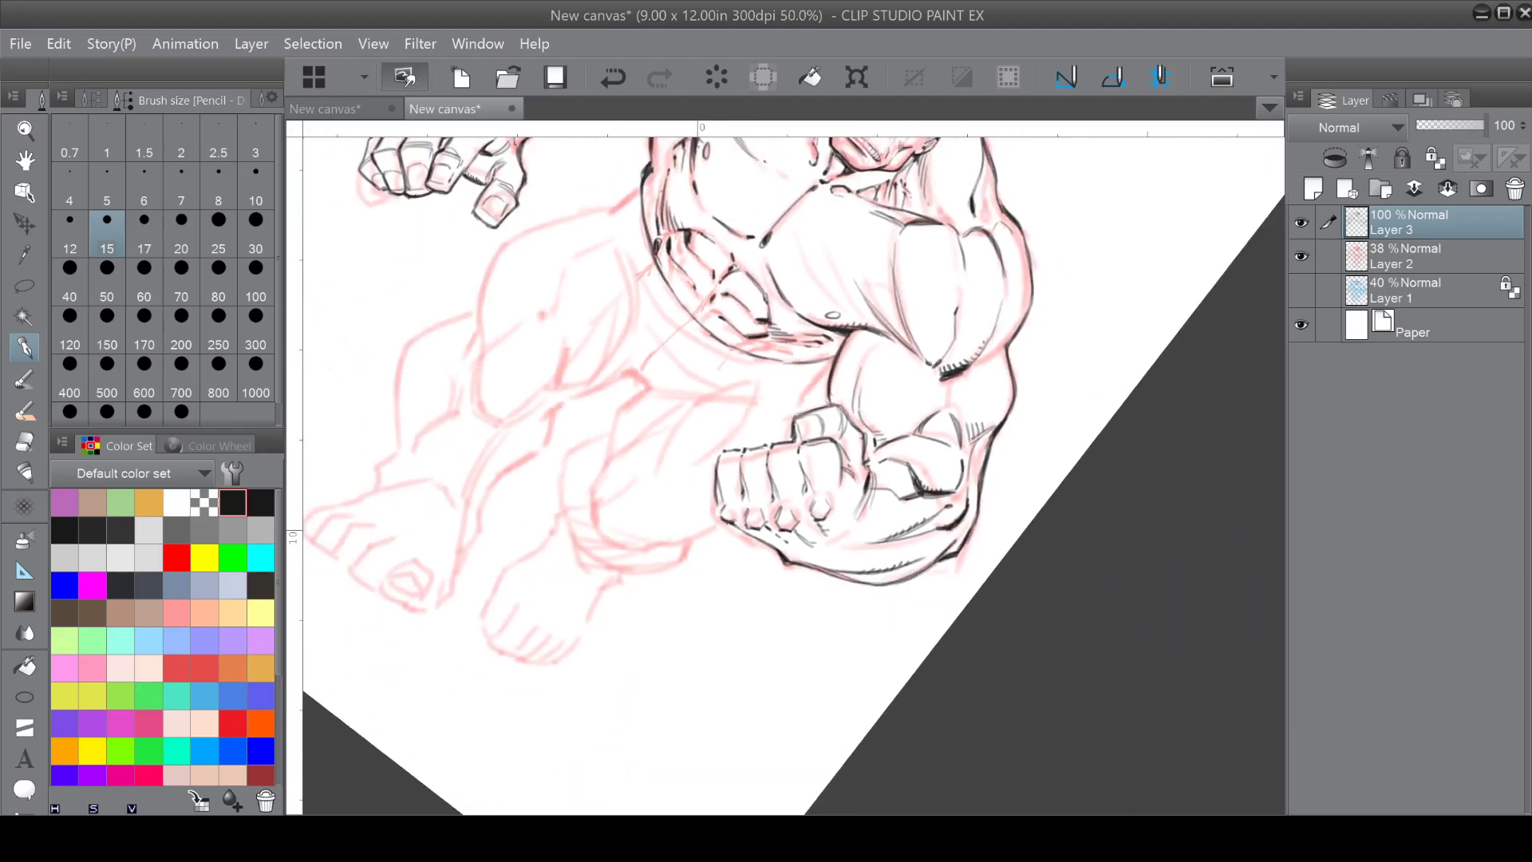
Ink the lower end of the abs' centre line and add shadow strokes to the abs and ribs on the bent-arm side.
drag(981, 558, 957, 335)
drag(782, 319, 761, 439)
key(ctrl+plus)
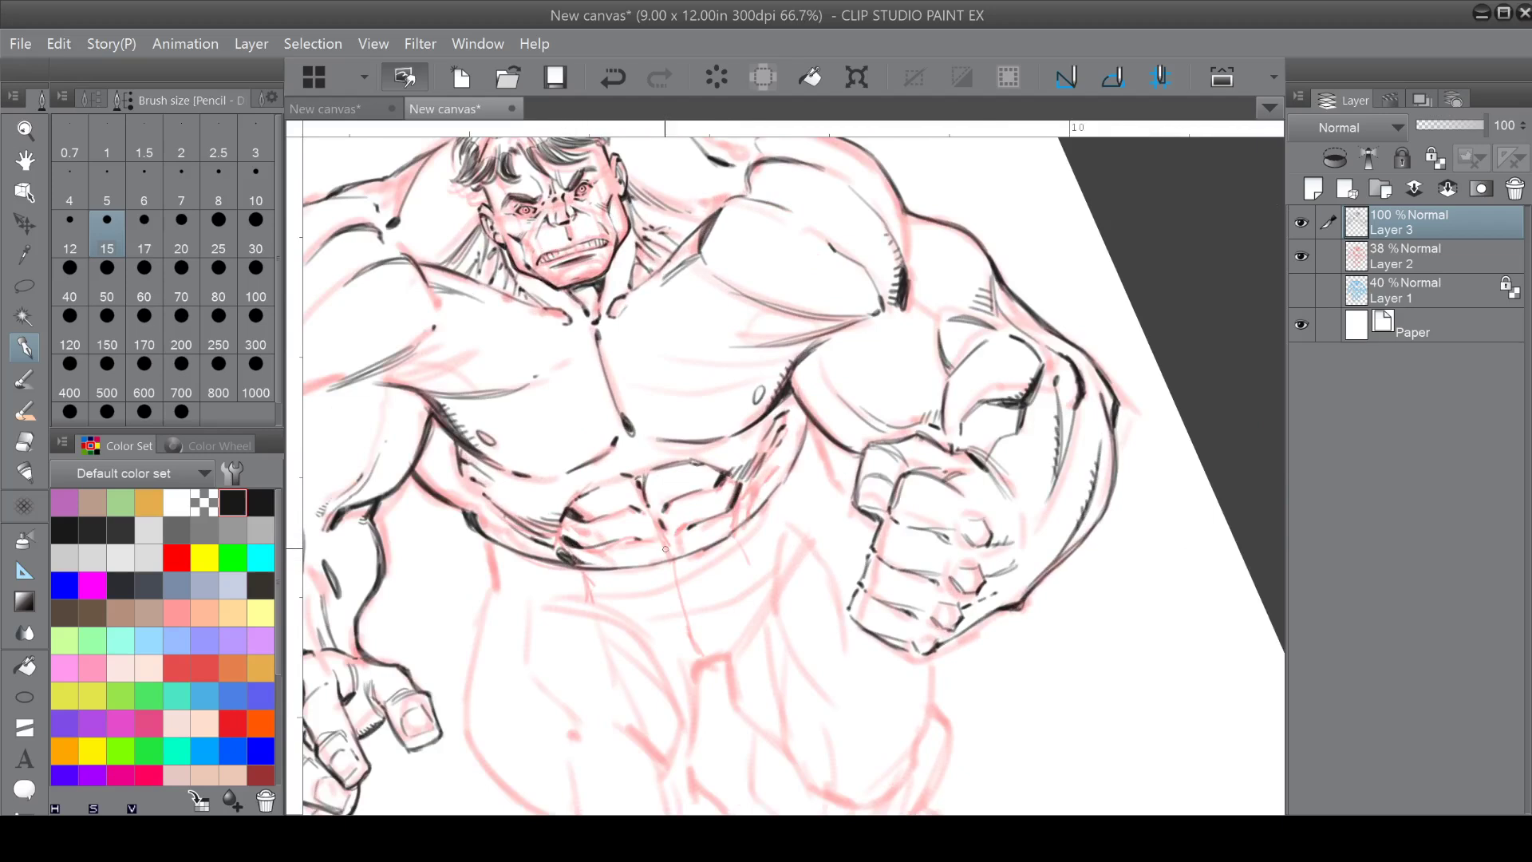
drag(656, 522, 670, 557)
drag(742, 508, 742, 528)
mouse_move(752, 473)
mouse_down()
mouse_move(746, 518)
mouse_move(718, 485)
mouse_up()
drag(787, 431, 785, 474)
drag(787, 469, 770, 489)
key(asciicircum)
Ink the trousers' jagged, torn waistband across the hips and the fold lines at the hip on the hanging-arm side.
mouse_move(529, 273)
mouse_down()
mouse_move(523, 335)
mouse_move(542, 378)
mouse_move(645, 487)
mouse_move(610, 461)
mouse_up()
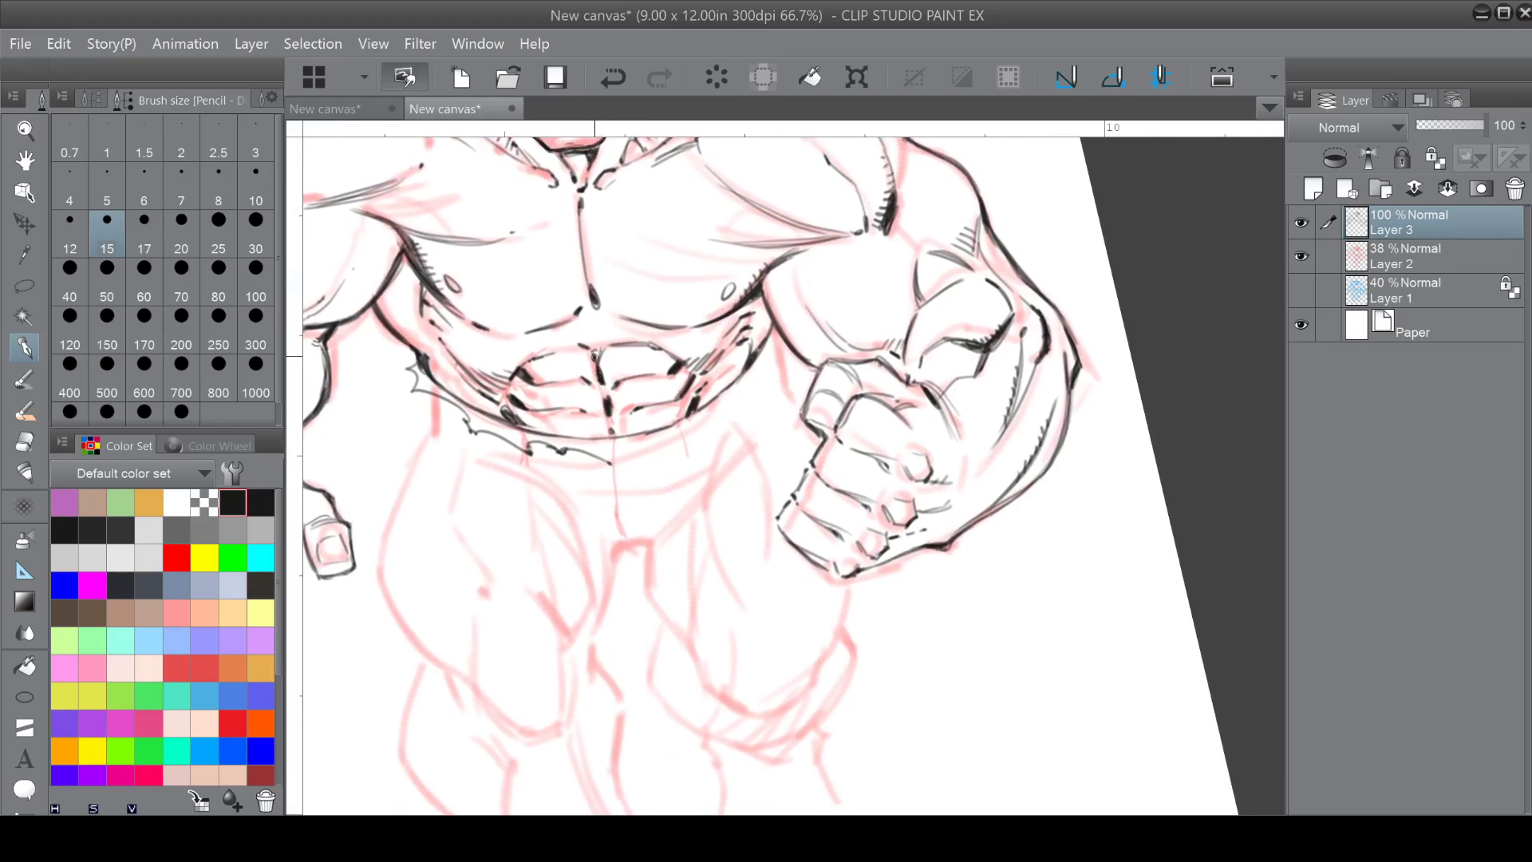
mouse_move(611, 461)
mouse_down()
mouse_move(715, 417)
mouse_move(764, 362)
mouse_up()
drag(483, 461, 565, 507)
mouse_move(481, 454)
mouse_down()
mouse_move(568, 518)
mouse_move(644, 545)
mouse_move(653, 464)
mouse_up()
mouse_move(491, 340)
mouse_down()
mouse_move(485, 369)
mouse_move(622, 438)
mouse_up()
Ink the folds fanning from the crotch to the bent-arm hip, with a hip edge, and add a crease across the other thigh.
drag(822, 369, 709, 489)
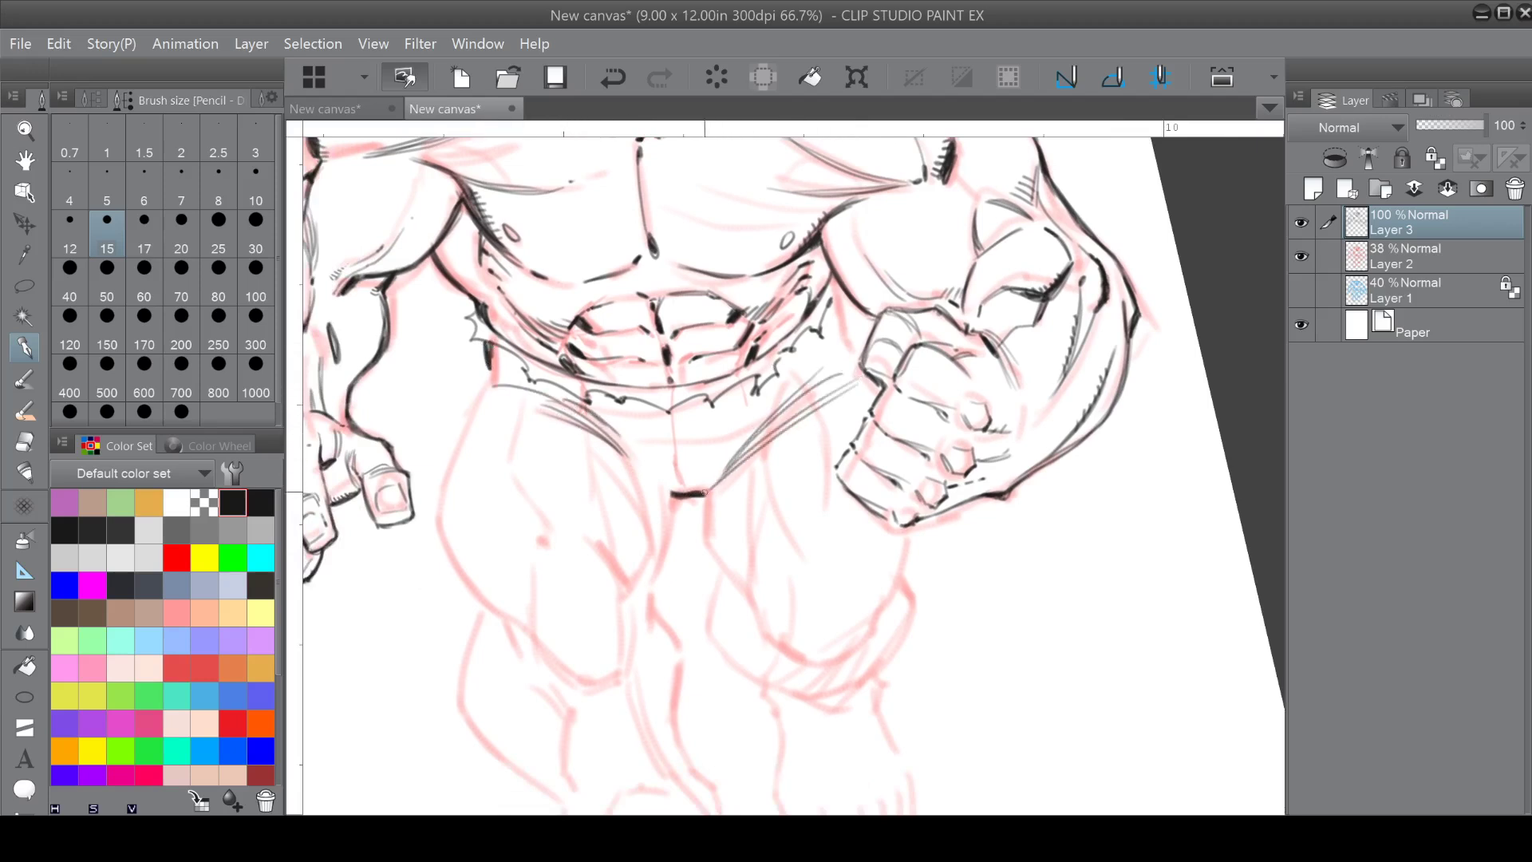
drag(851, 390, 762, 457)
drag(800, 365, 732, 447)
drag(836, 296, 862, 358)
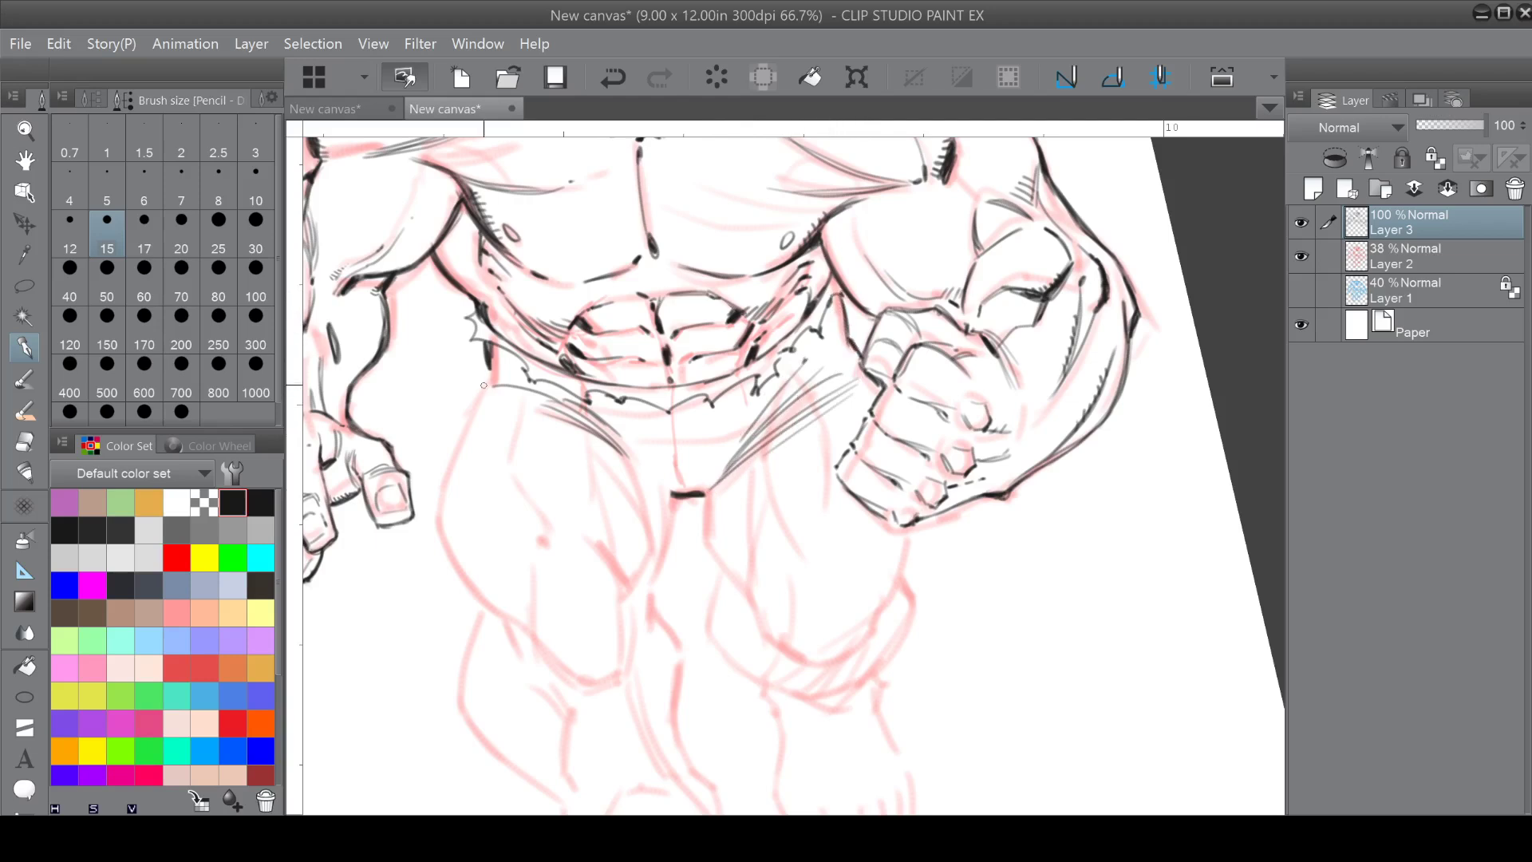
drag(477, 388, 486, 381)
drag(756, 384, 648, 502)
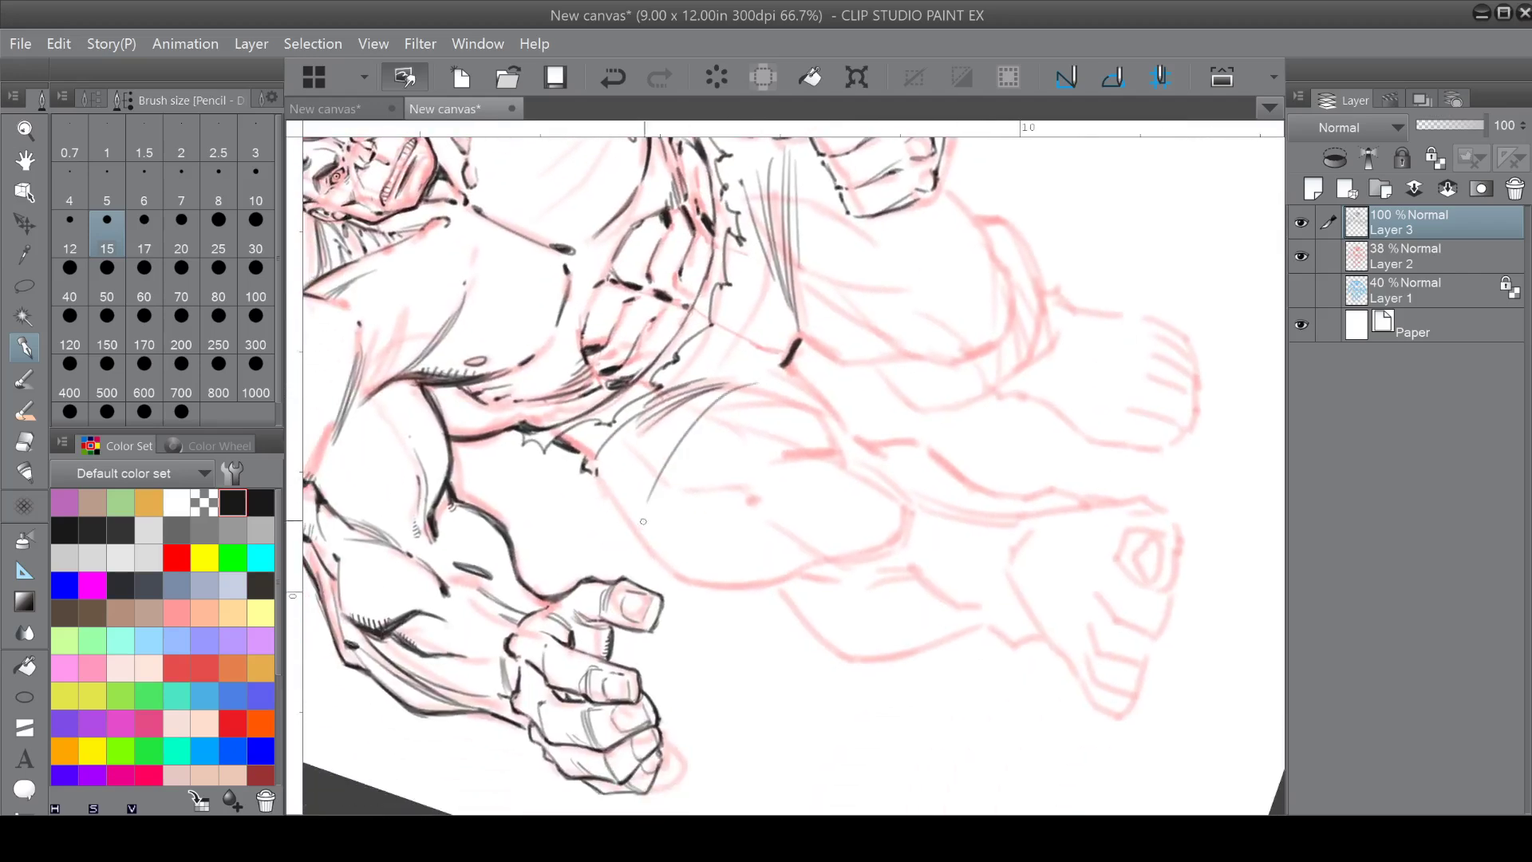
mouse_move(767, 377)
mouse_down()
mouse_move(650, 523)
mouse_move(720, 426)
mouse_move(741, 502)
mouse_up()
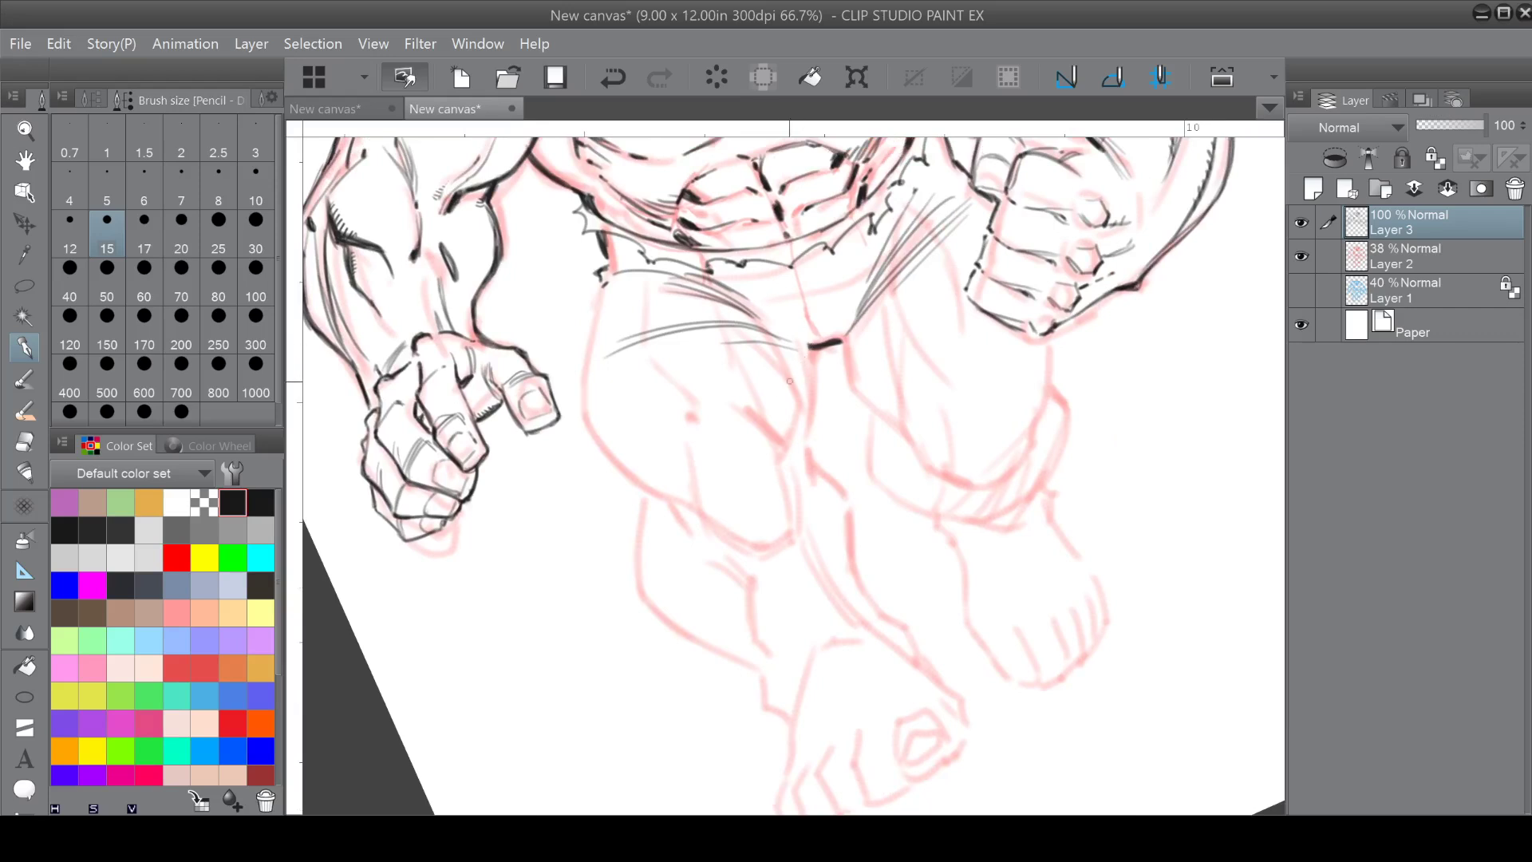
Ink the inner and outer contours of the thigh on the hanging-arm side with thick, tapered black lines.
drag(785, 441, 779, 507)
drag(796, 404, 784, 447)
drag(810, 347, 806, 443)
drag(812, 391, 811, 413)
mouse_move(780, 341)
mouse_down()
mouse_move(812, 415)
mouse_move(806, 444)
mouse_up()
drag(815, 386, 812, 409)
drag(604, 280, 587, 383)
mouse_move(594, 319)
mouse_down()
mouse_move(584, 421)
mouse_move(591, 337)
mouse_up()
mouse_move(588, 391)
mouse_down()
mouse_move(622, 465)
mouse_move(642, 464)
mouse_up()
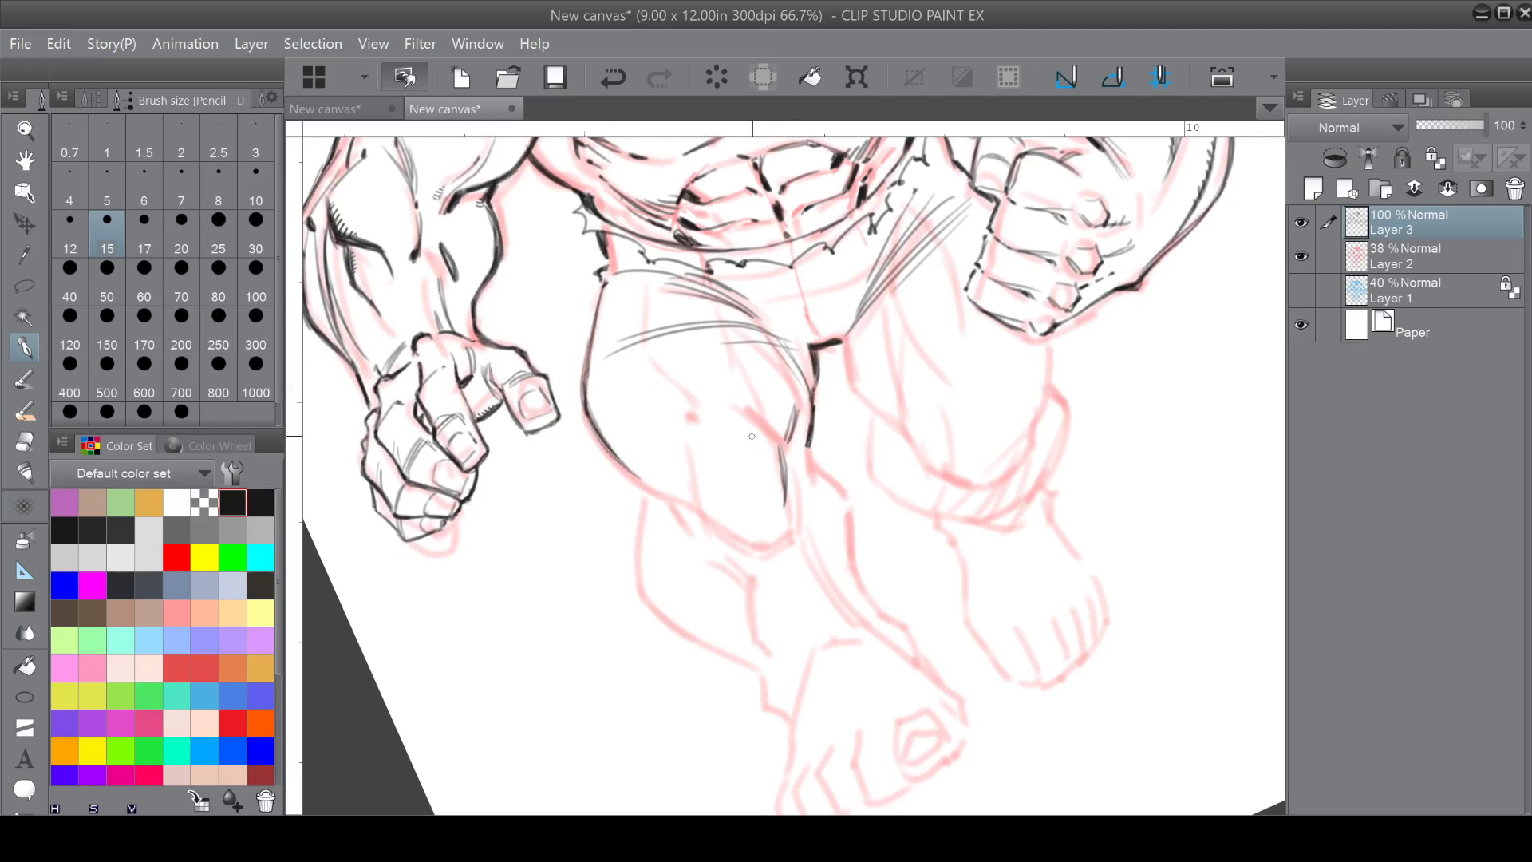
Add fold and muscle lines inside the front thigh and ink its lower contours down to the knee.
drag(721, 302, 727, 355)
mouse_move(656, 403)
mouse_down()
mouse_move(686, 428)
mouse_move(698, 473)
mouse_move(663, 492)
mouse_up()
drag(793, 403, 786, 443)
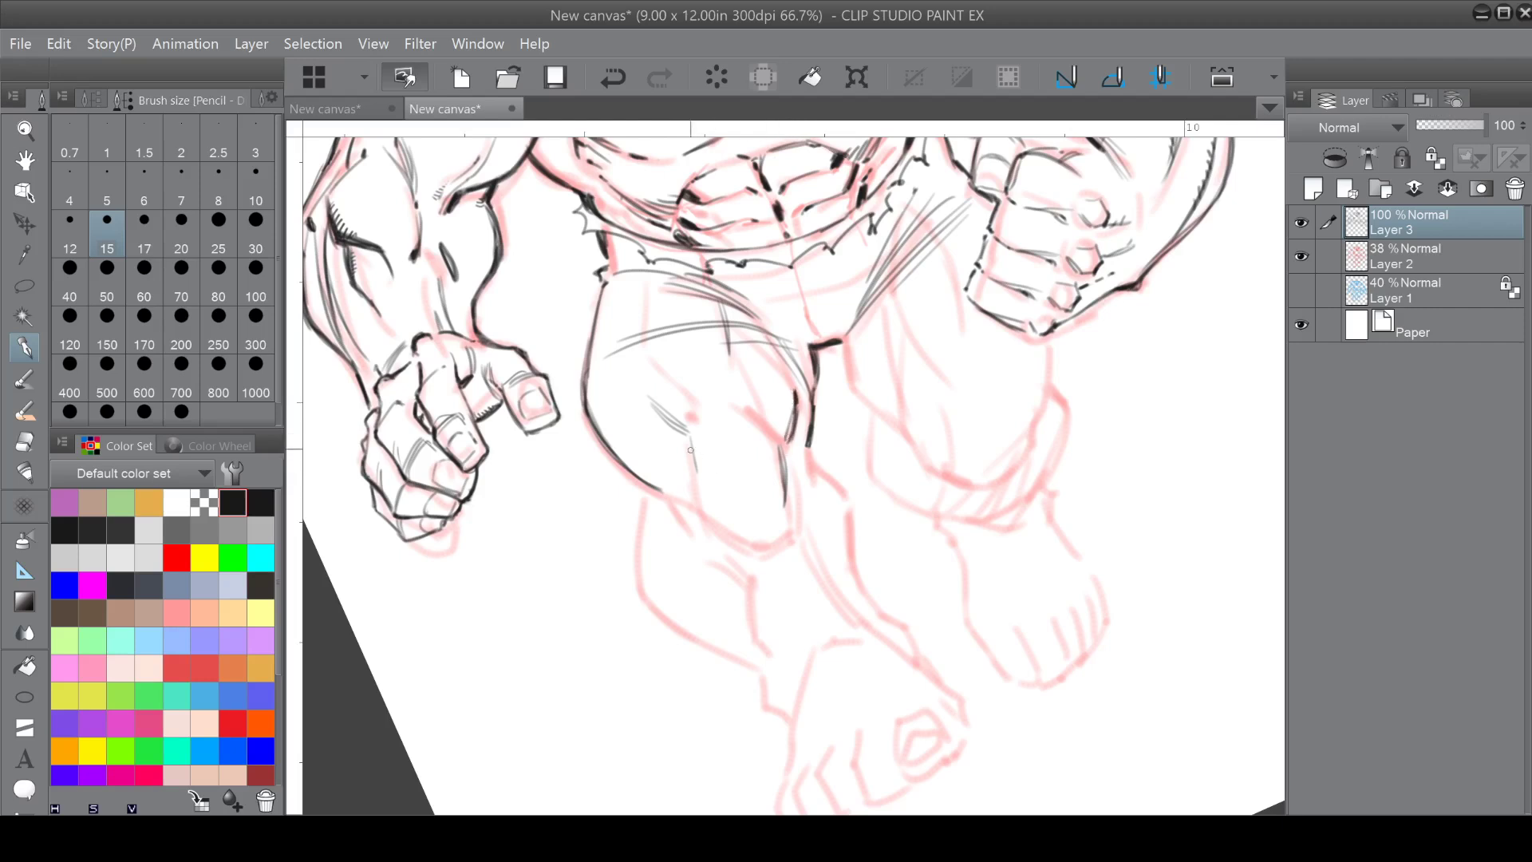
mouse_move(694, 484)
mouse_down()
mouse_move(702, 504)
mouse_move(788, 514)
mouse_up()
drag(804, 454, 809, 486)
drag(780, 445, 785, 493)
mouse_move(785, 452)
mouse_down()
mouse_move(795, 498)
mouse_move(740, 509)
mouse_move(762, 523)
mouse_move(708, 512)
mouse_move(702, 491)
mouse_up()
Ink the ragged trouser hem below the front knee and a torn, rounded opening around the kneecap.
scroll(775, 491, down, 2)
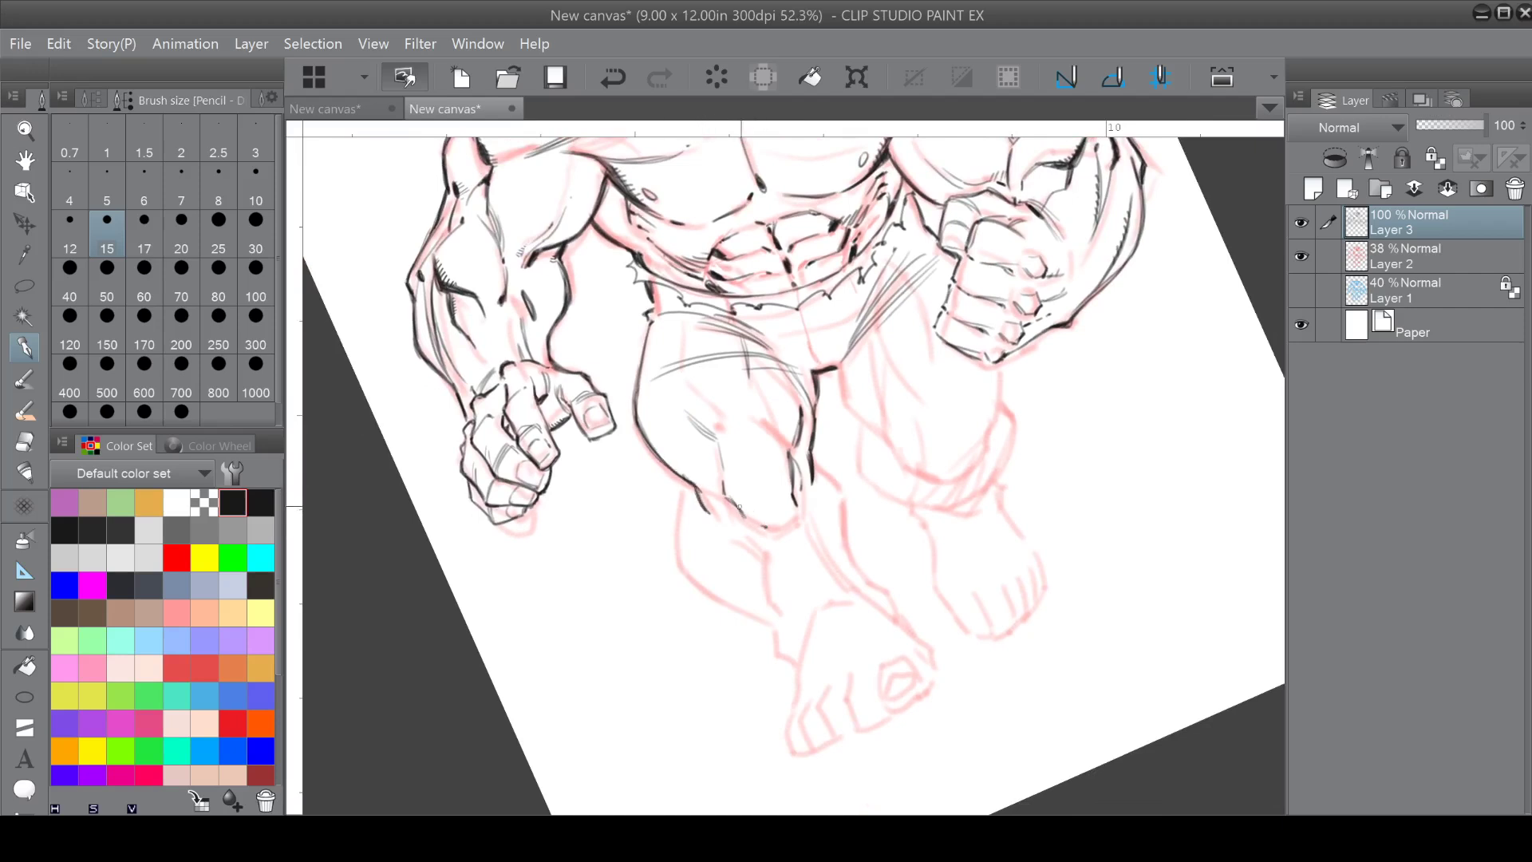
mouse_move(794, 520)
mouse_down()
mouse_move(797, 503)
mouse_move(788, 529)
mouse_up()
drag(761, 420, 788, 452)
mouse_move(677, 529)
mouse_down()
mouse_move(707, 568)
mouse_move(772, 564)
mouse_move(800, 547)
mouse_move(829, 461)
mouse_move(815, 461)
mouse_move(808, 507)
mouse_move(785, 524)
mouse_up()
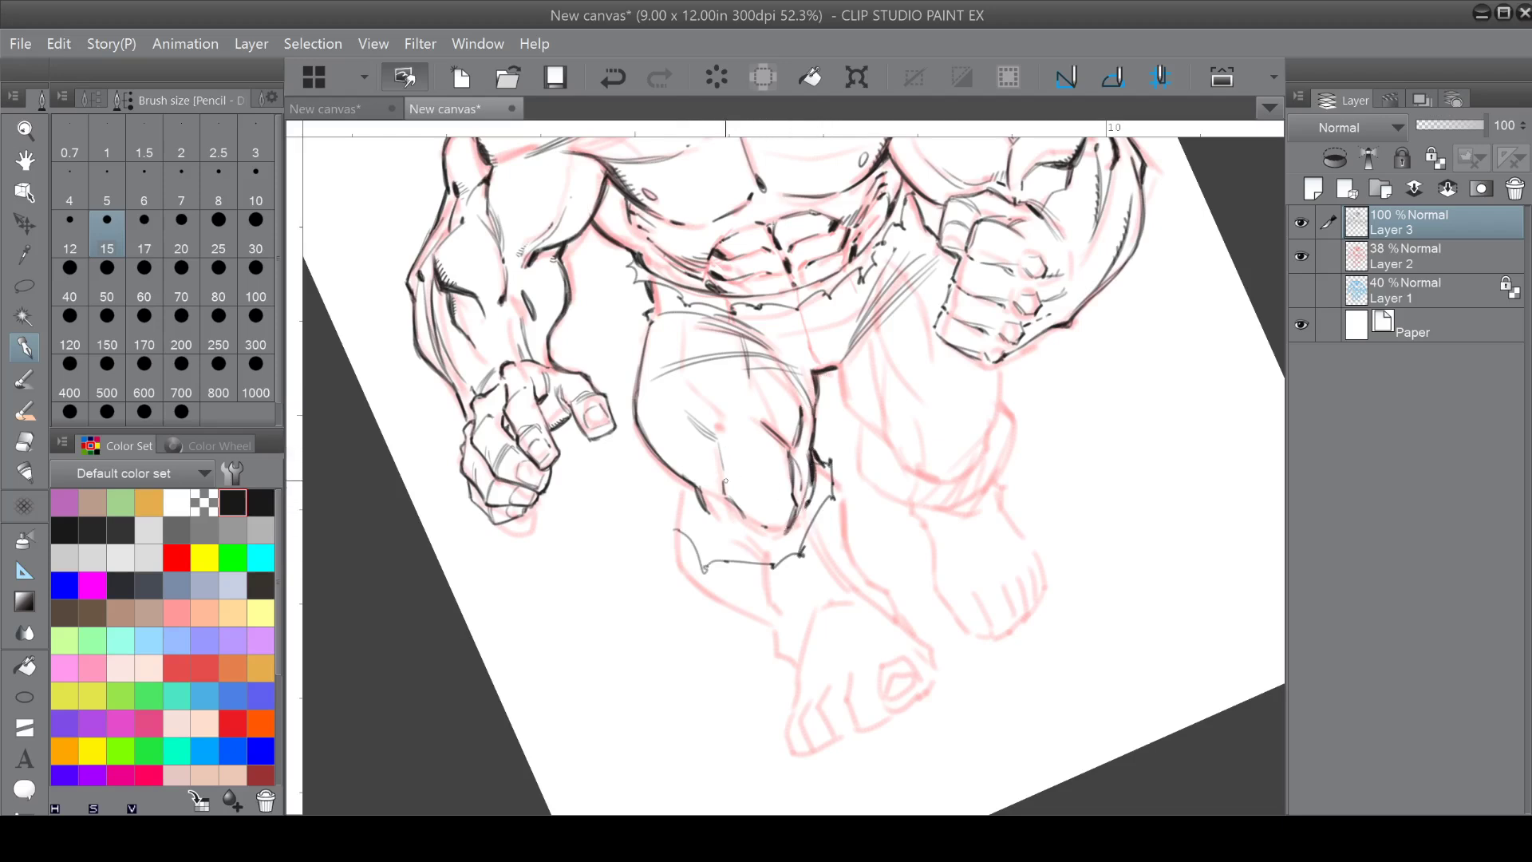
mouse_move(706, 490)
mouse_down()
mouse_move(763, 444)
mouse_move(802, 467)
mouse_up()
mouse_move(710, 476)
mouse_down()
mouse_move(723, 452)
mouse_move(753, 457)
mouse_move(778, 525)
mouse_move(734, 518)
mouse_move(750, 527)
mouse_up()
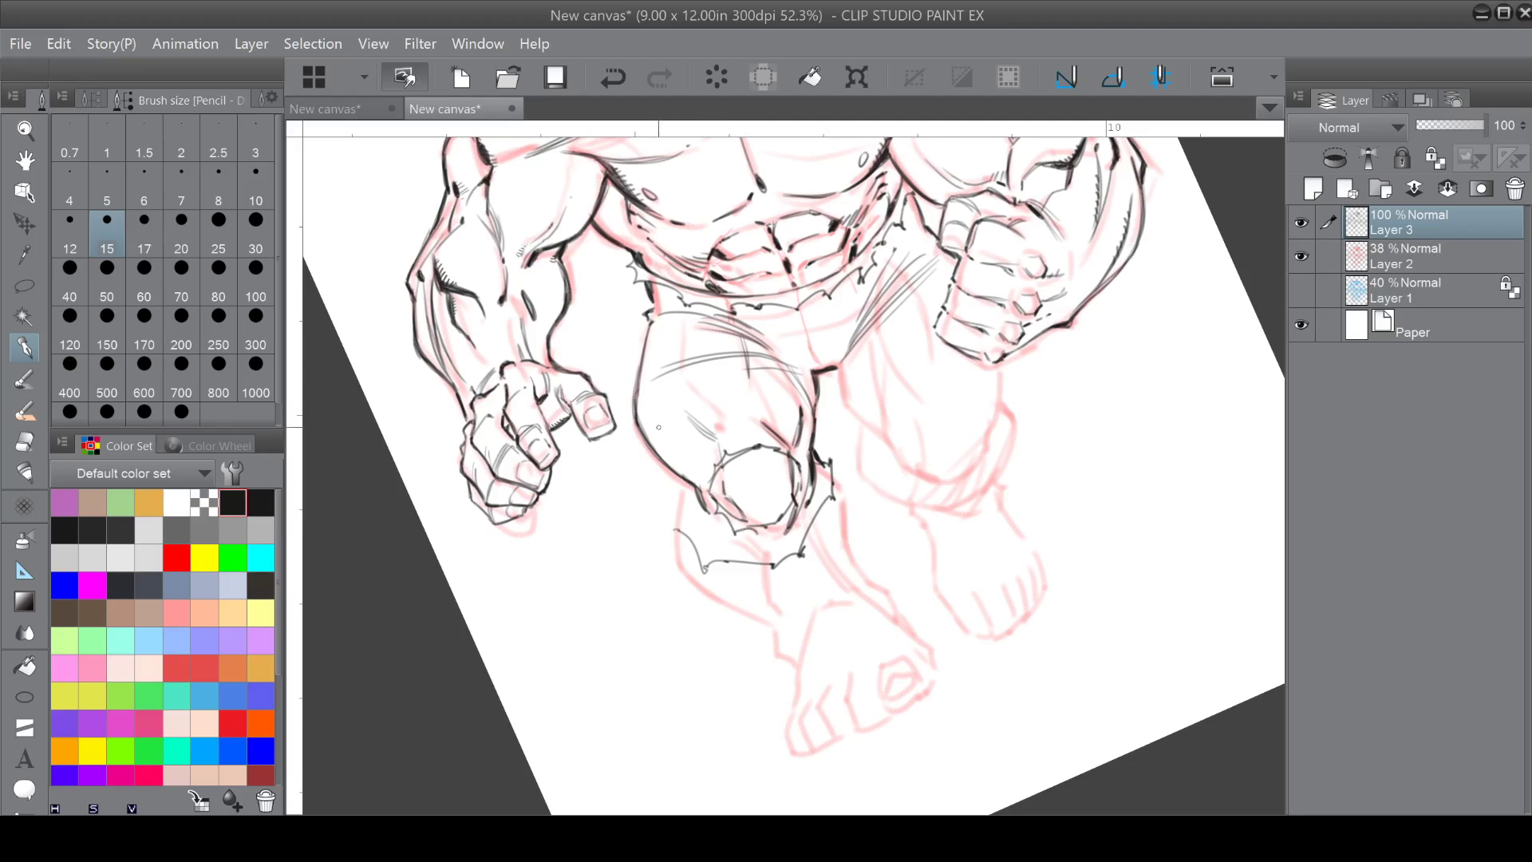
Draw a jagged rip on the front leg's outer thigh and clean up its lines using the transparent colour.
mouse_move(672, 416)
mouse_down()
mouse_move(702, 401)
mouse_move(679, 455)
mouse_move(662, 436)
mouse_move(696, 399)
mouse_up()
key(c)
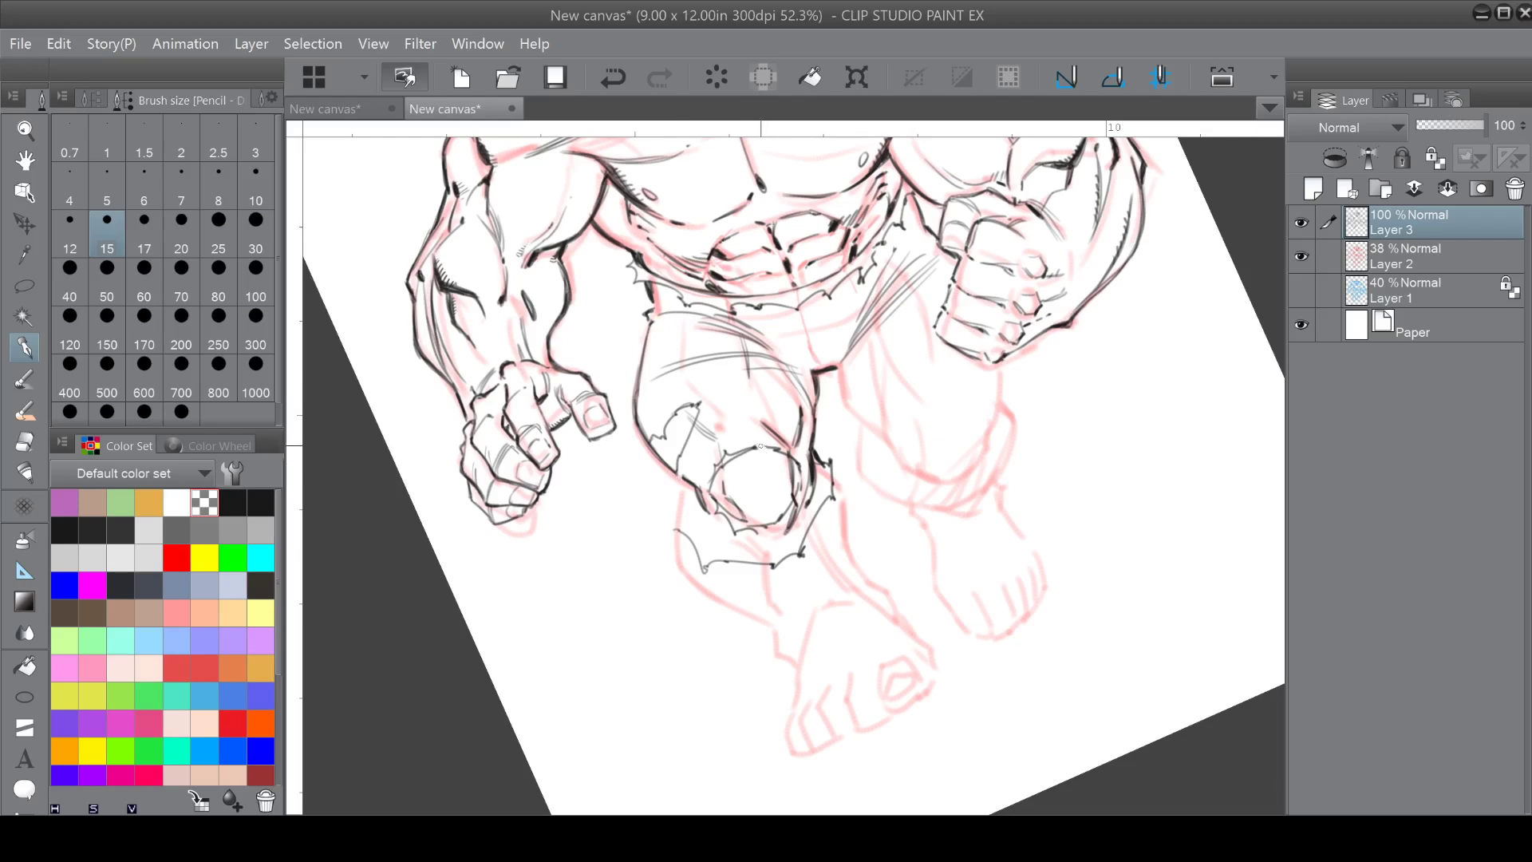
click(239, 495)
drag(697, 427, 678, 488)
drag(650, 427, 643, 457)
click(232, 504)
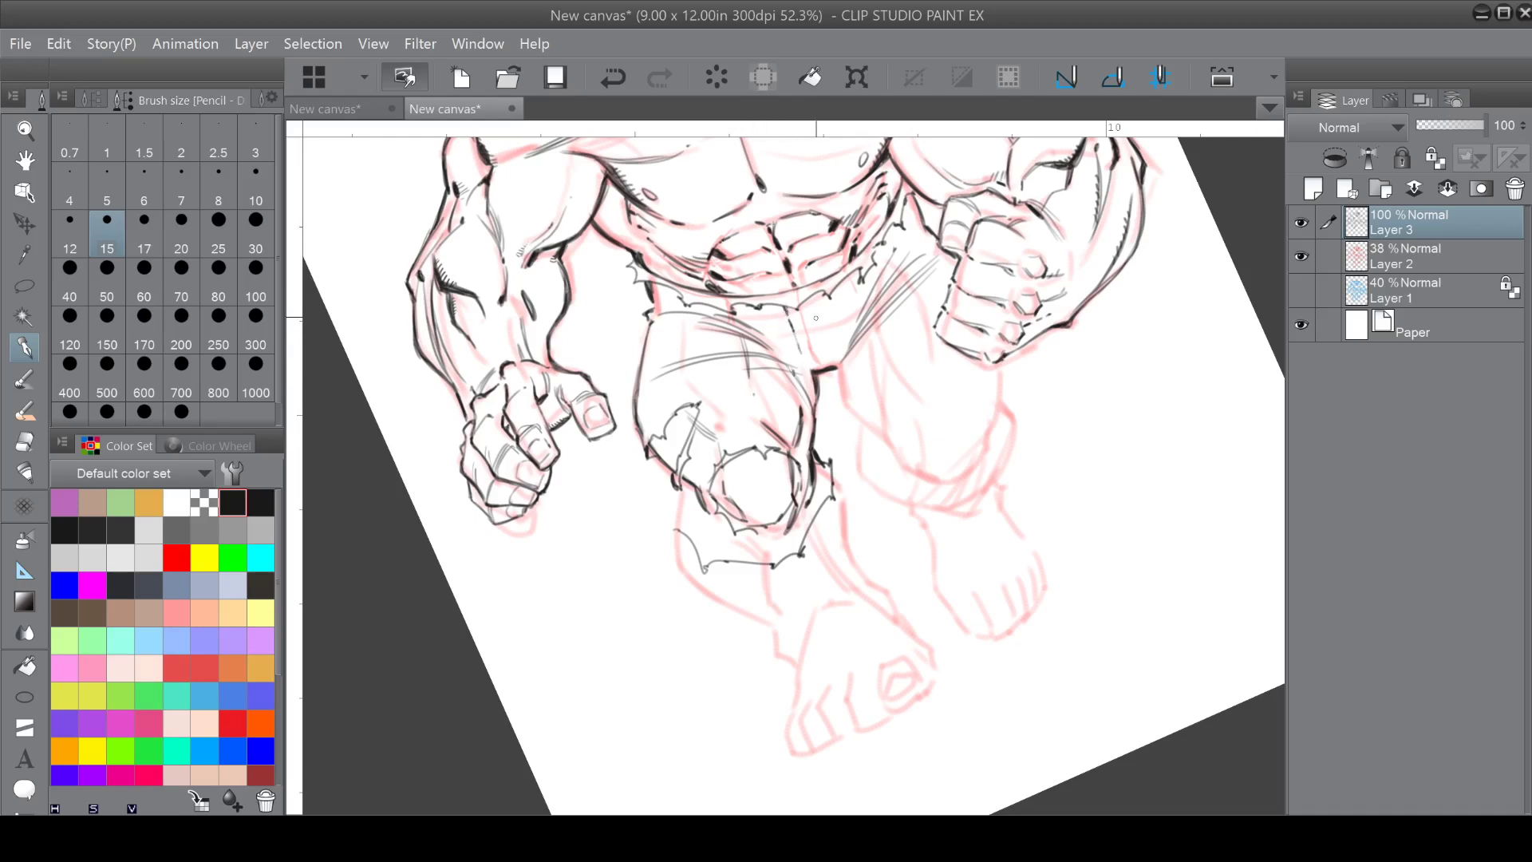
Ink the trousers' fly, a small tear beside the thigh rip, and the hem's ragged outer edge with a small hole.
mouse_move(812, 295)
mouse_down()
mouse_move(816, 324)
mouse_move(800, 308)
mouse_move(609, 357)
mouse_move(602, 371)
mouse_move(714, 457)
mouse_move(667, 437)
mouse_move(680, 443)
mouse_move(685, 383)
mouse_move(630, 411)
mouse_move(638, 394)
mouse_up()
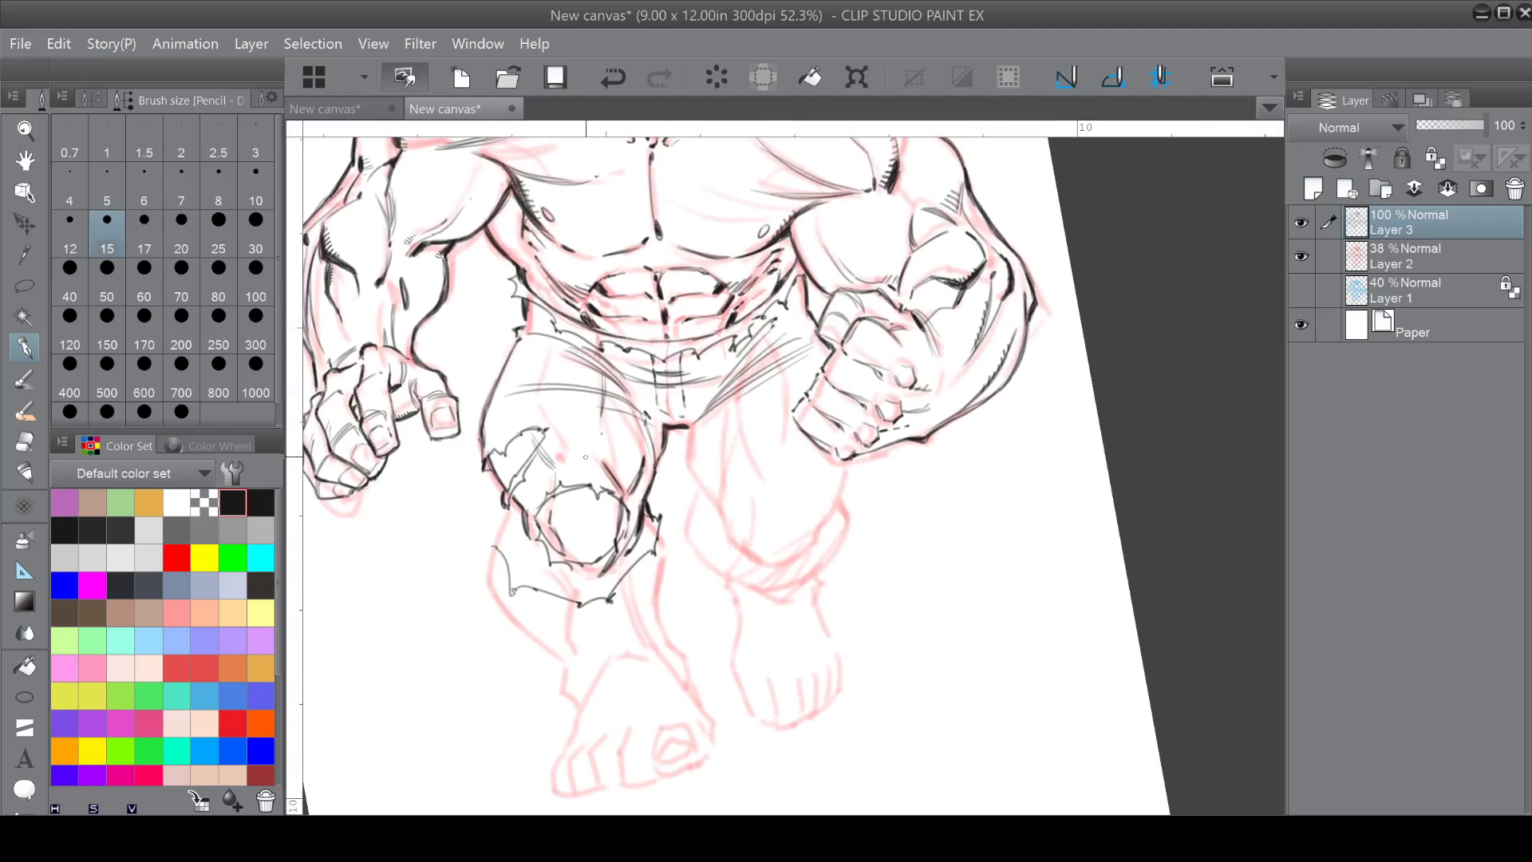
mouse_move(552, 454)
mouse_down()
mouse_move(570, 436)
mouse_move(551, 446)
mouse_up()
drag(554, 455, 595, 407)
mouse_move(537, 472)
mouse_down()
mouse_move(539, 516)
mouse_move(546, 497)
mouse_move(510, 500)
mouse_move(536, 540)
mouse_up()
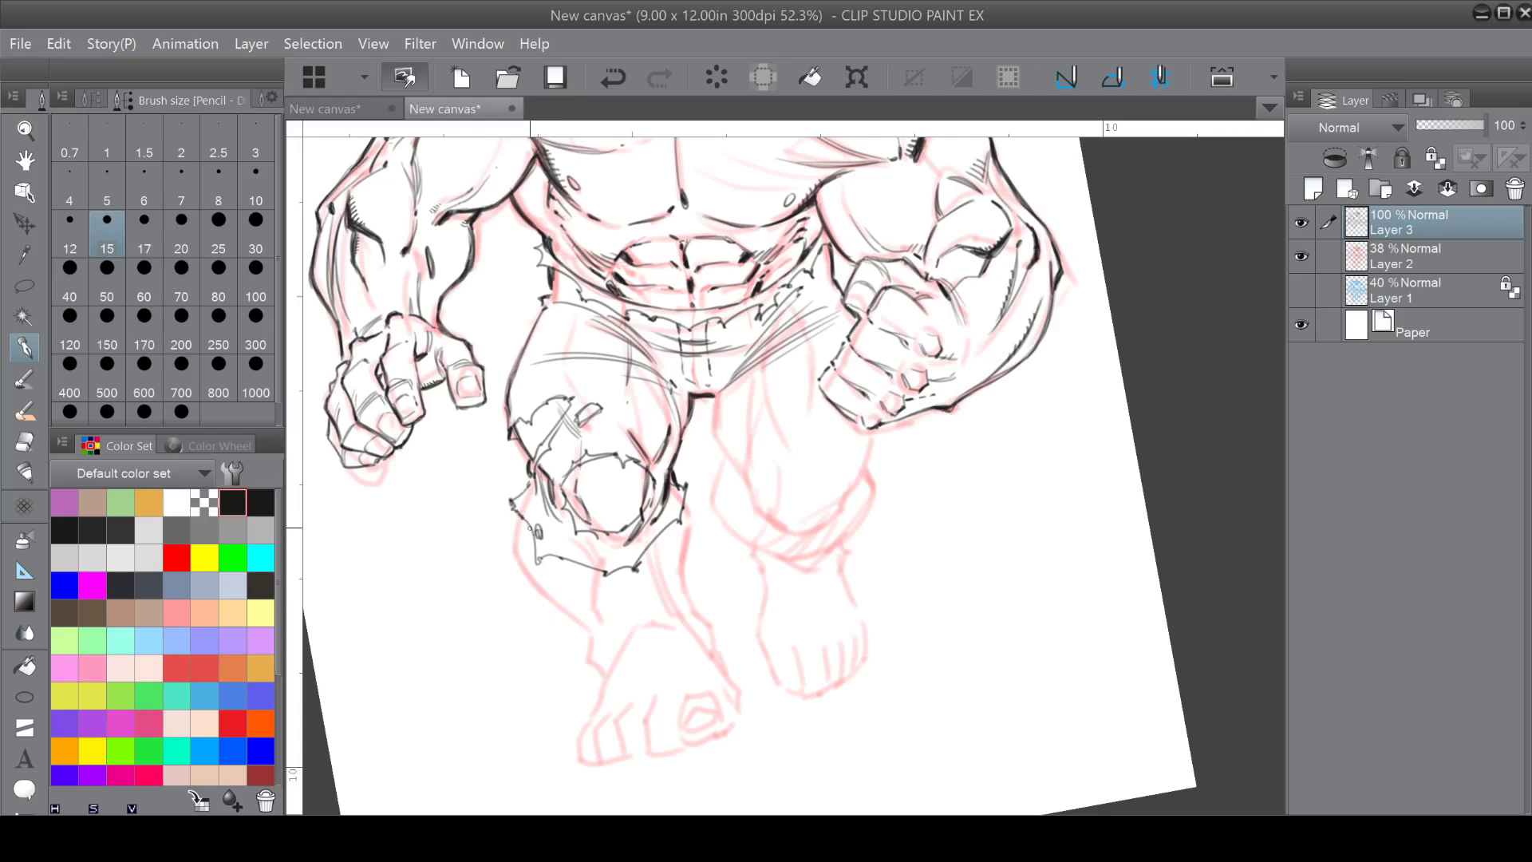
Hatch the muscle shadow above the front knee's inner side and reinforce the knee and outer thigh contours.
drag(673, 475, 659, 514)
drag(649, 454, 657, 441)
drag(509, 374, 542, 312)
Ink the front shin's inner contour and the ankle lines, marking the inner and outer ankle bones with small arrows.
mouse_move(686, 502)
mouse_down()
mouse_move(681, 568)
mouse_move(672, 540)
mouse_move(653, 539)
mouse_move(668, 614)
mouse_up()
mouse_move(680, 557)
mouse_down()
mouse_move(701, 639)
mouse_move(768, 499)
mouse_up()
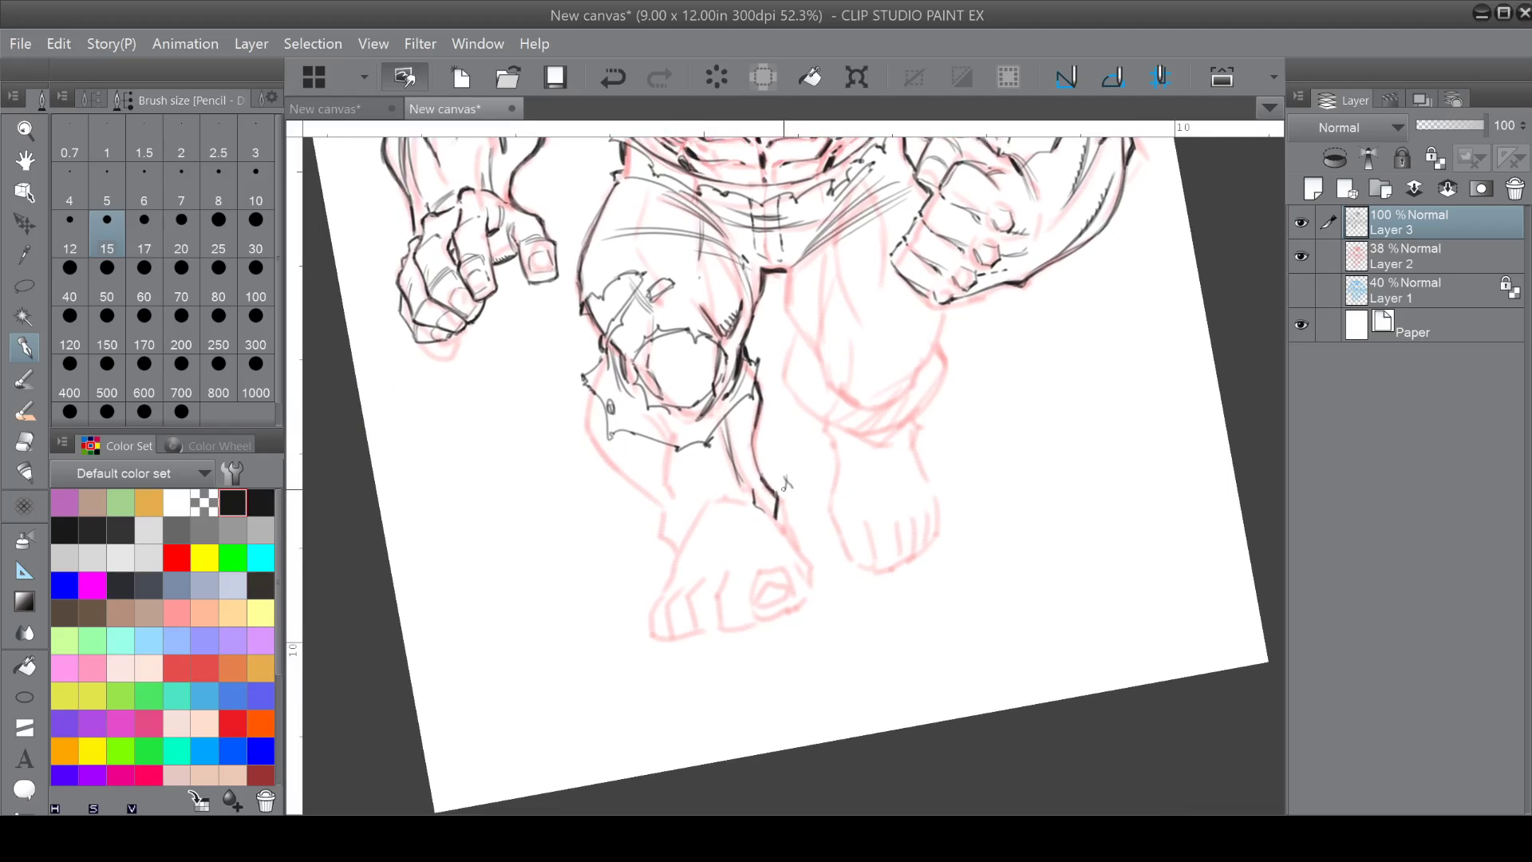
drag(784, 487, 806, 466)
drag(669, 549, 725, 503)
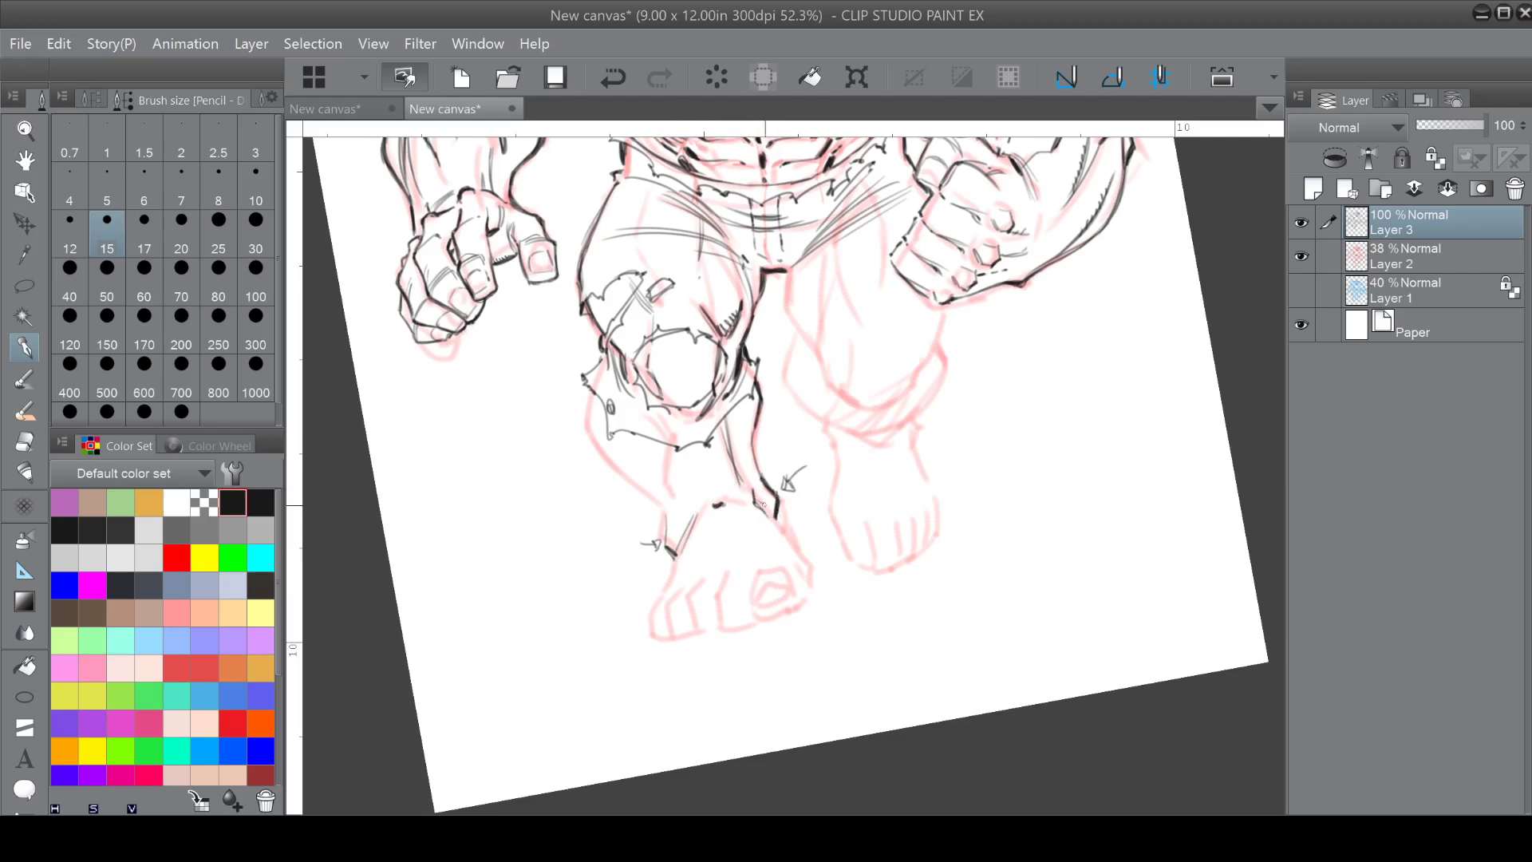
Ink the front foot's inner edge down to the big toe and add muscle lines along the shin.
drag(783, 521, 811, 574)
mouse_move(776, 521)
mouse_down()
mouse_move(783, 537)
mouse_move(778, 519)
mouse_up()
drag(754, 434, 762, 473)
drag(653, 503, 665, 520)
drag(658, 441, 662, 480)
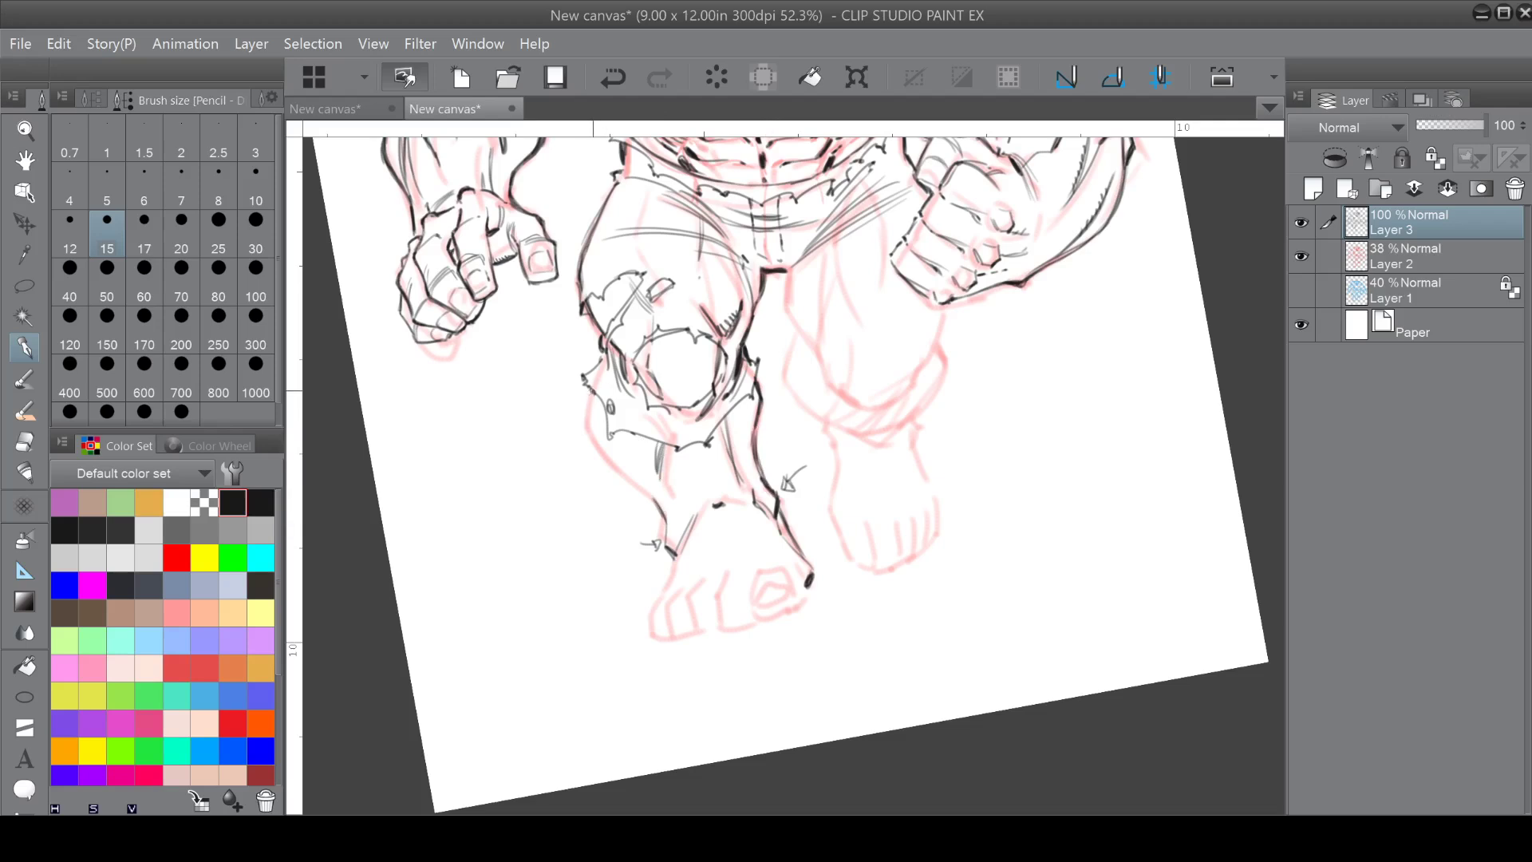
Ink the front calf's outer contour, then hatch the calf shadow under the hem and add strokes at the outer ankle.
mouse_move(591, 395)
mouse_down()
mouse_move(588, 448)
mouse_move(653, 500)
mouse_move(654, 402)
mouse_up()
scroll(723, 397, up, 2)
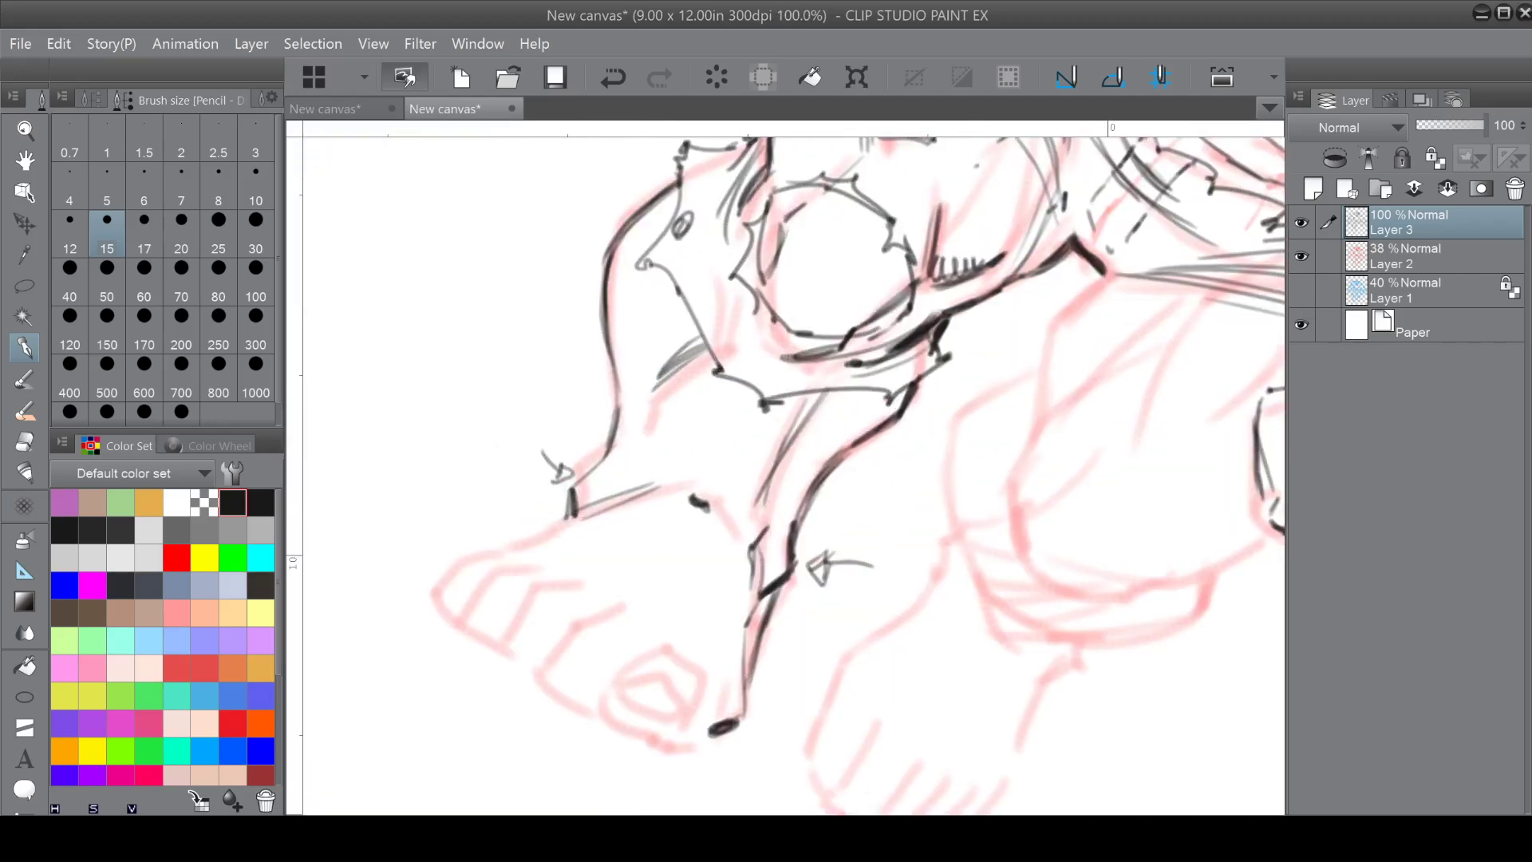
drag(659, 371, 702, 330)
drag(603, 275, 612, 414)
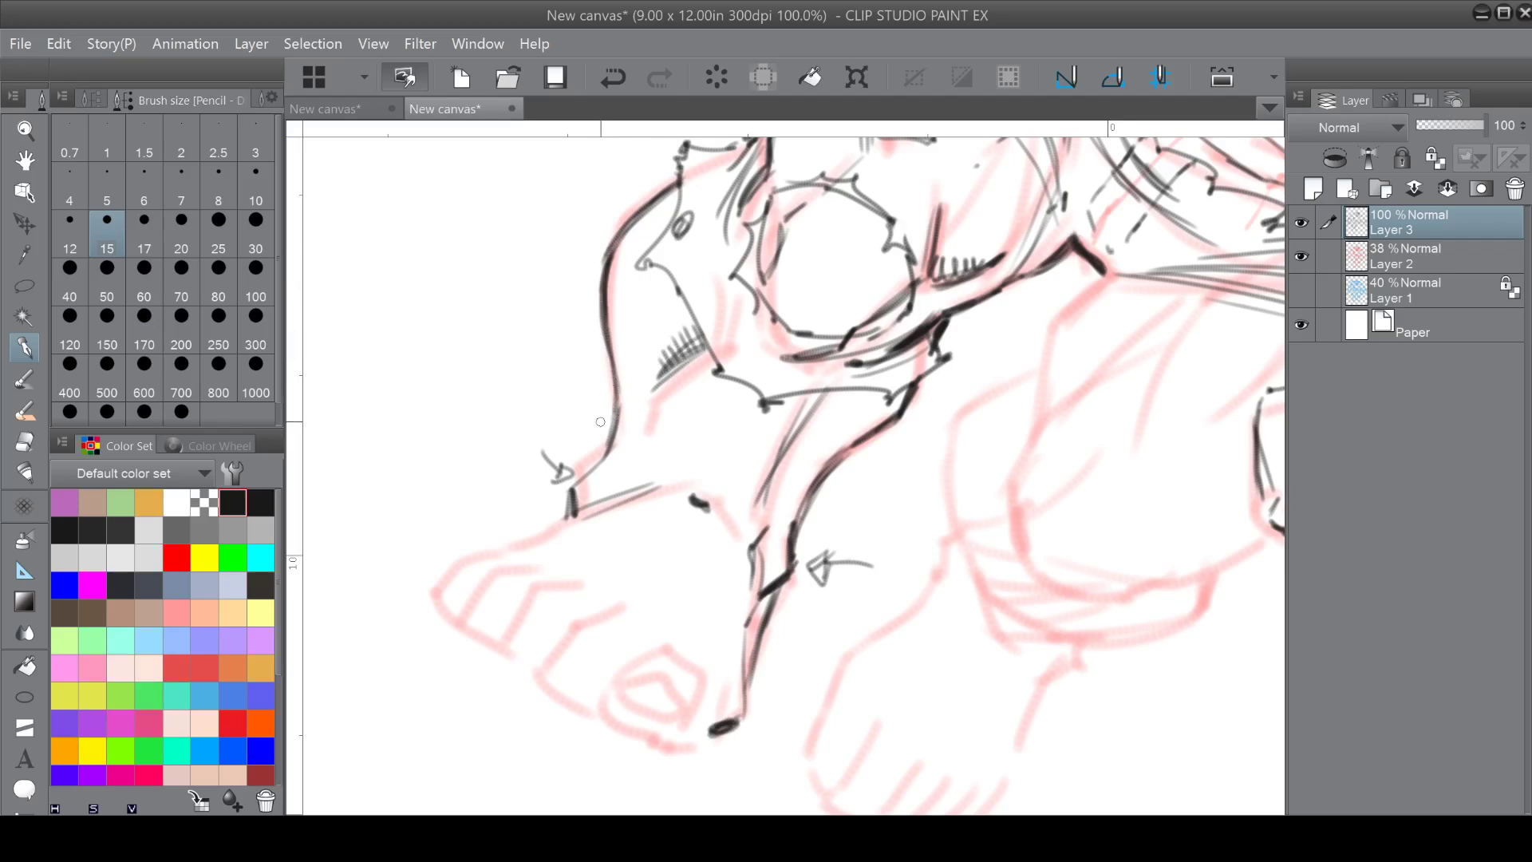
mouse_move(606, 493)
mouse_down()
mouse_move(623, 468)
mouse_move(722, 511)
mouse_move(743, 539)
mouse_move(660, 449)
mouse_up()
Erase the two arrows beside the front ankle with the hard eraser, returning to the pencil.
click(205, 502)
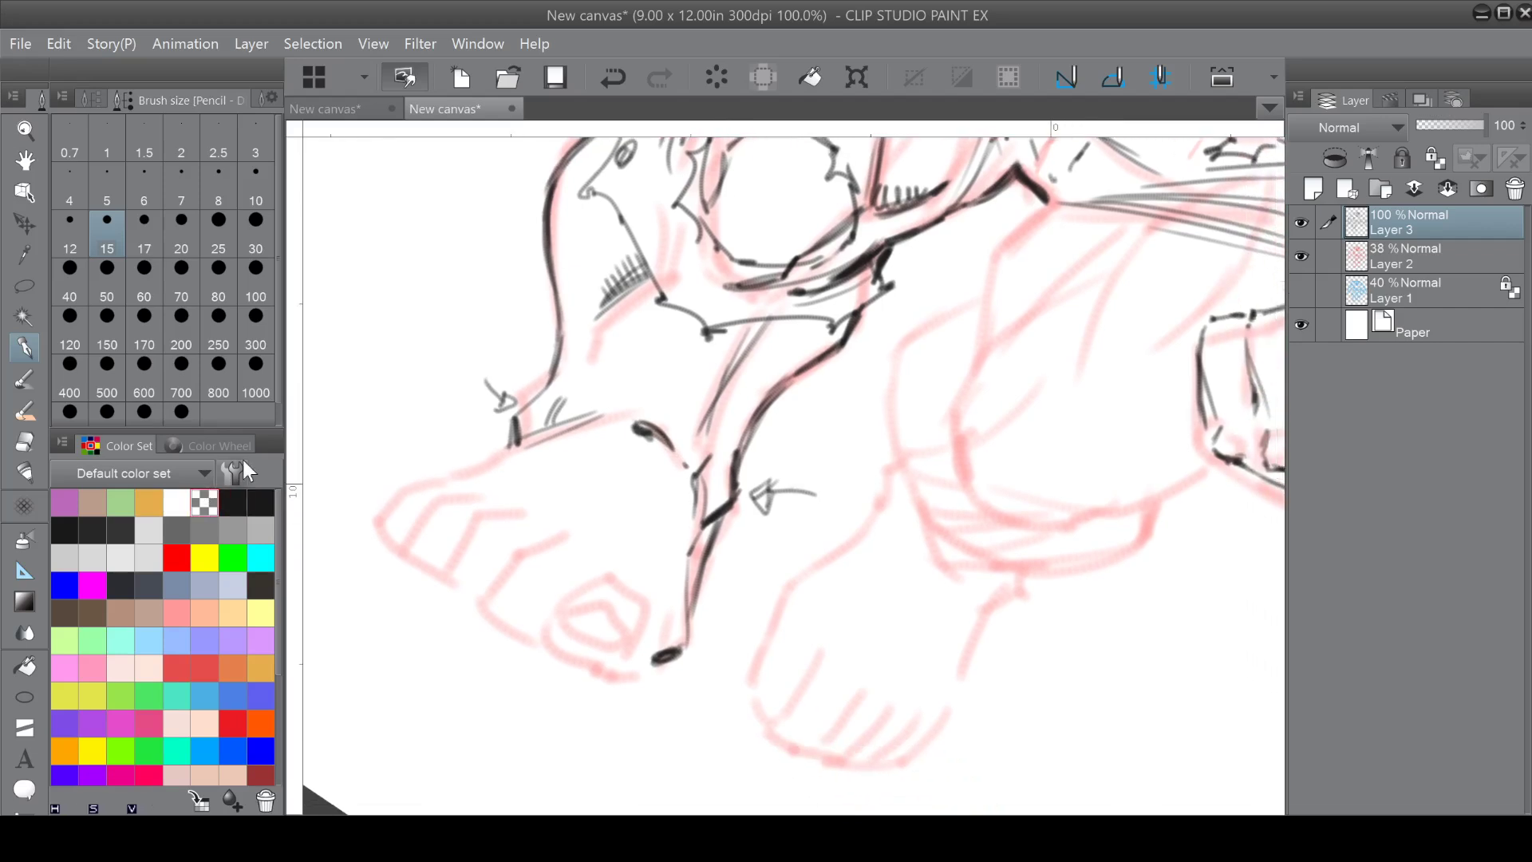
key(ctrl+@)
key(-)
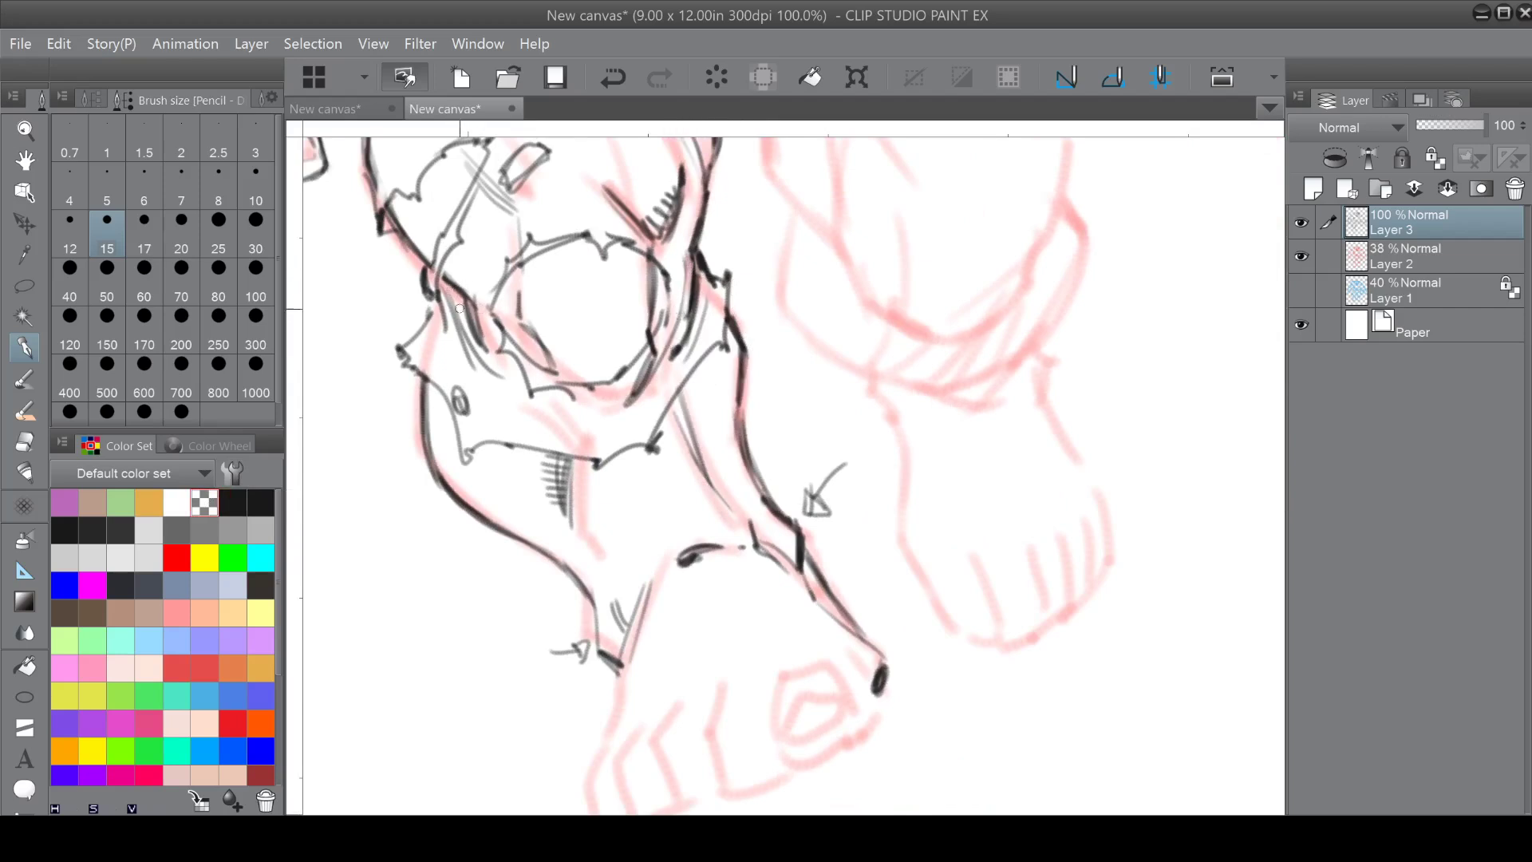
scroll(427, 366, down, 3)
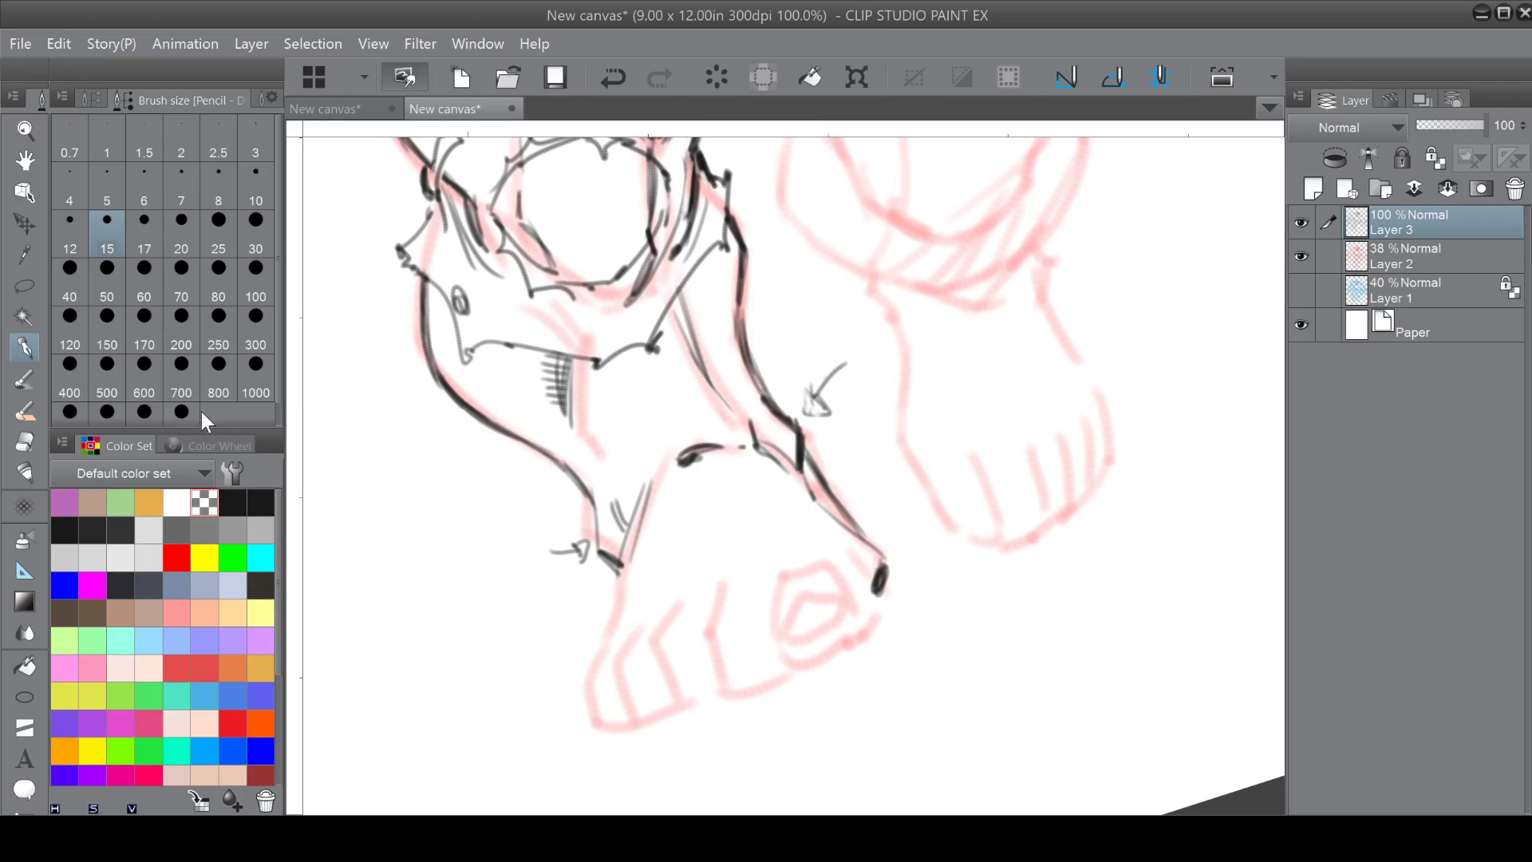
click(234, 503)
click(32, 437)
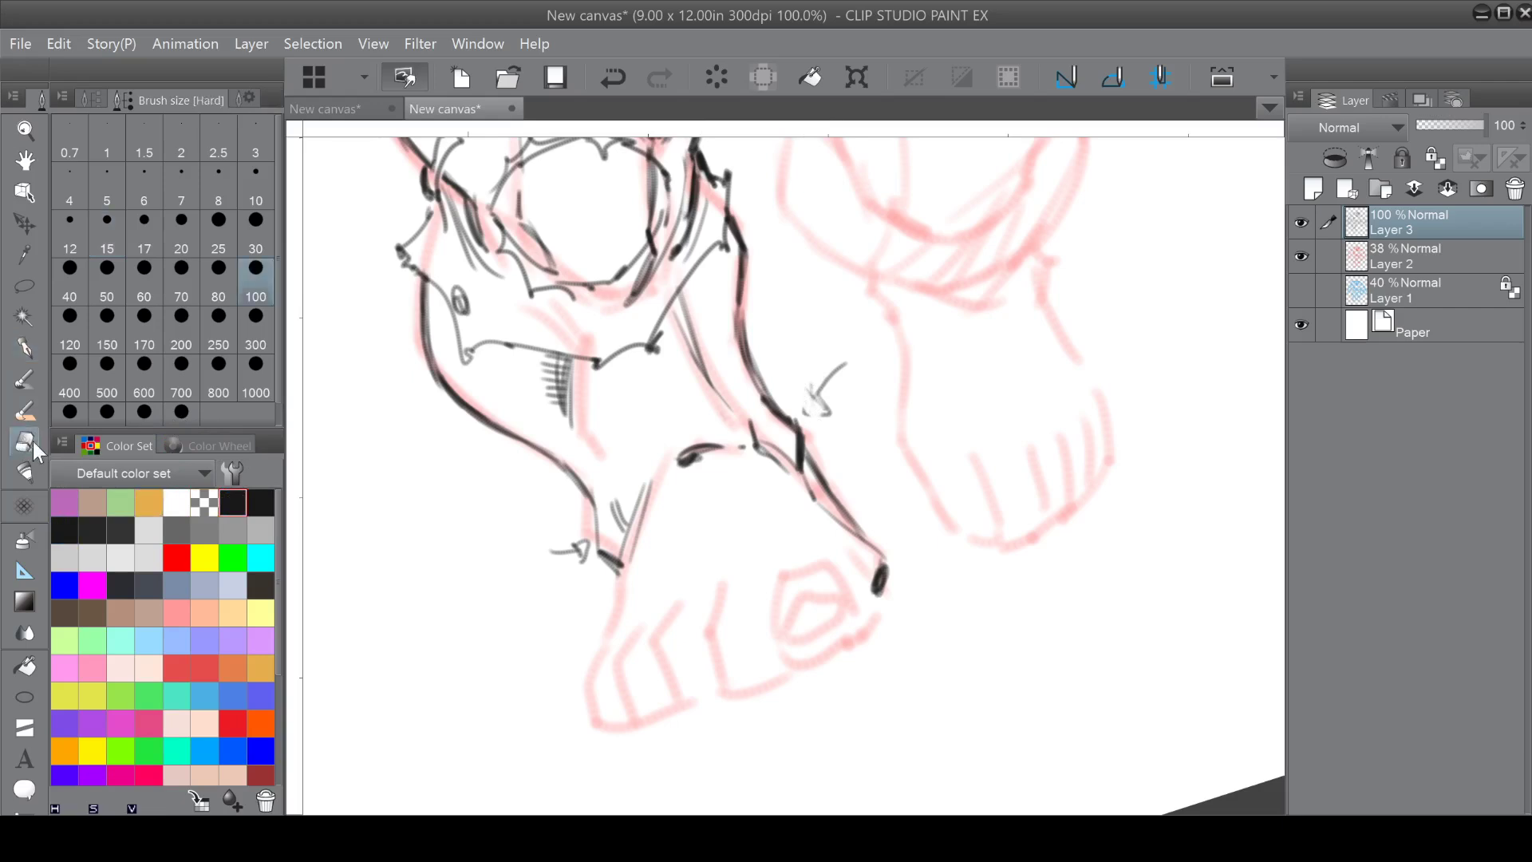
mouse_move(810, 375)
mouse_down()
mouse_move(810, 410)
mouse_move(844, 342)
mouse_up()
mouse_move(558, 544)
mouse_down()
mouse_move(575, 547)
mouse_move(564, 558)
mouse_up()
click(24, 350)
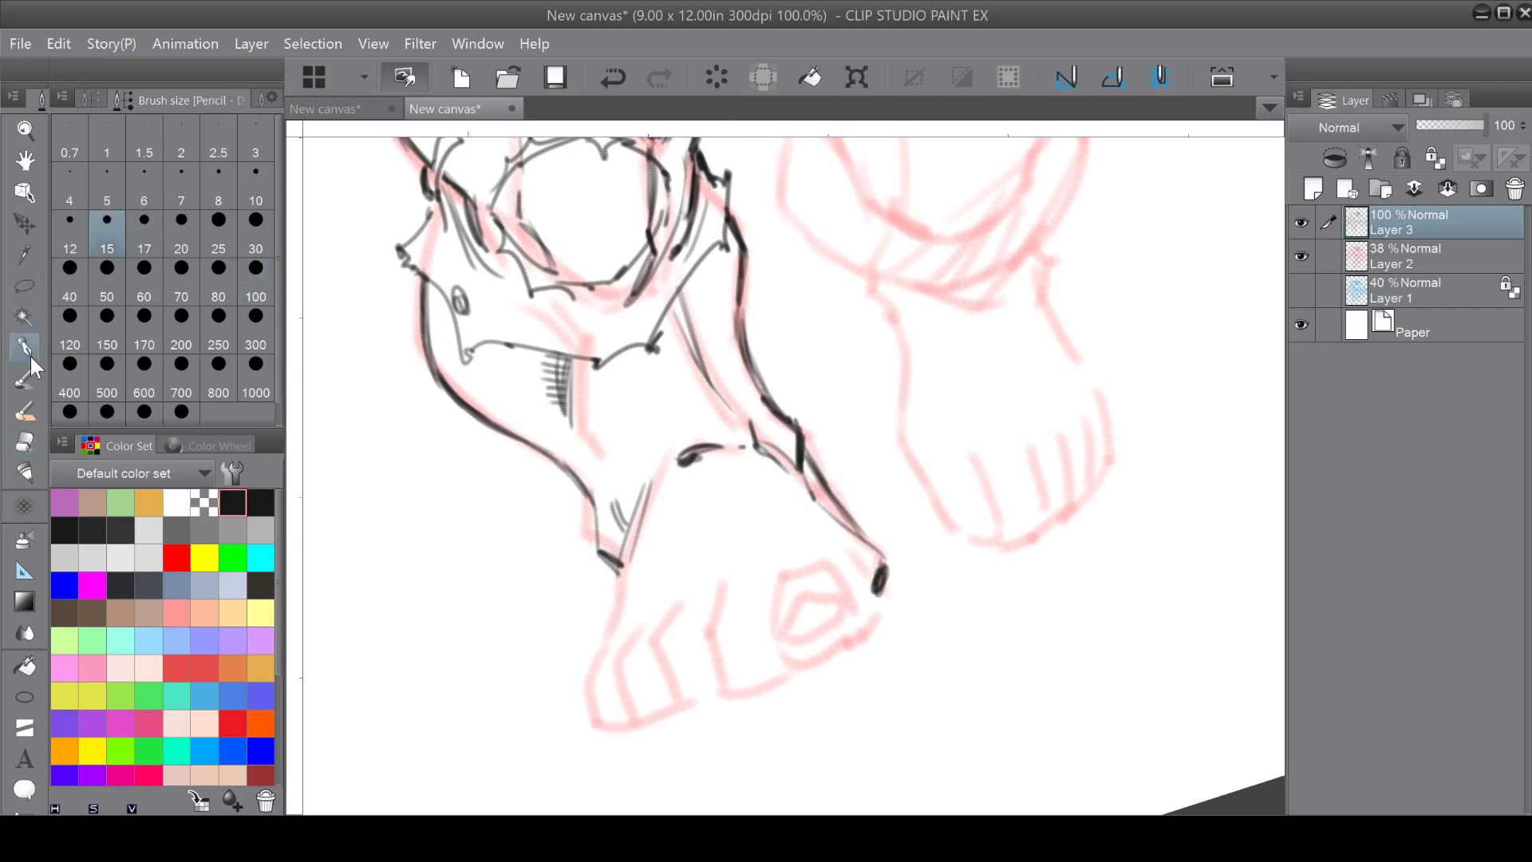
Trim the front shin's inner contour and the line atop the foot with the transparent colour, returning to black.
click(204, 503)
drag(767, 411, 730, 337)
mouse_move(732, 274)
mouse_down()
mouse_move(731, 335)
mouse_move(764, 419)
mouse_up()
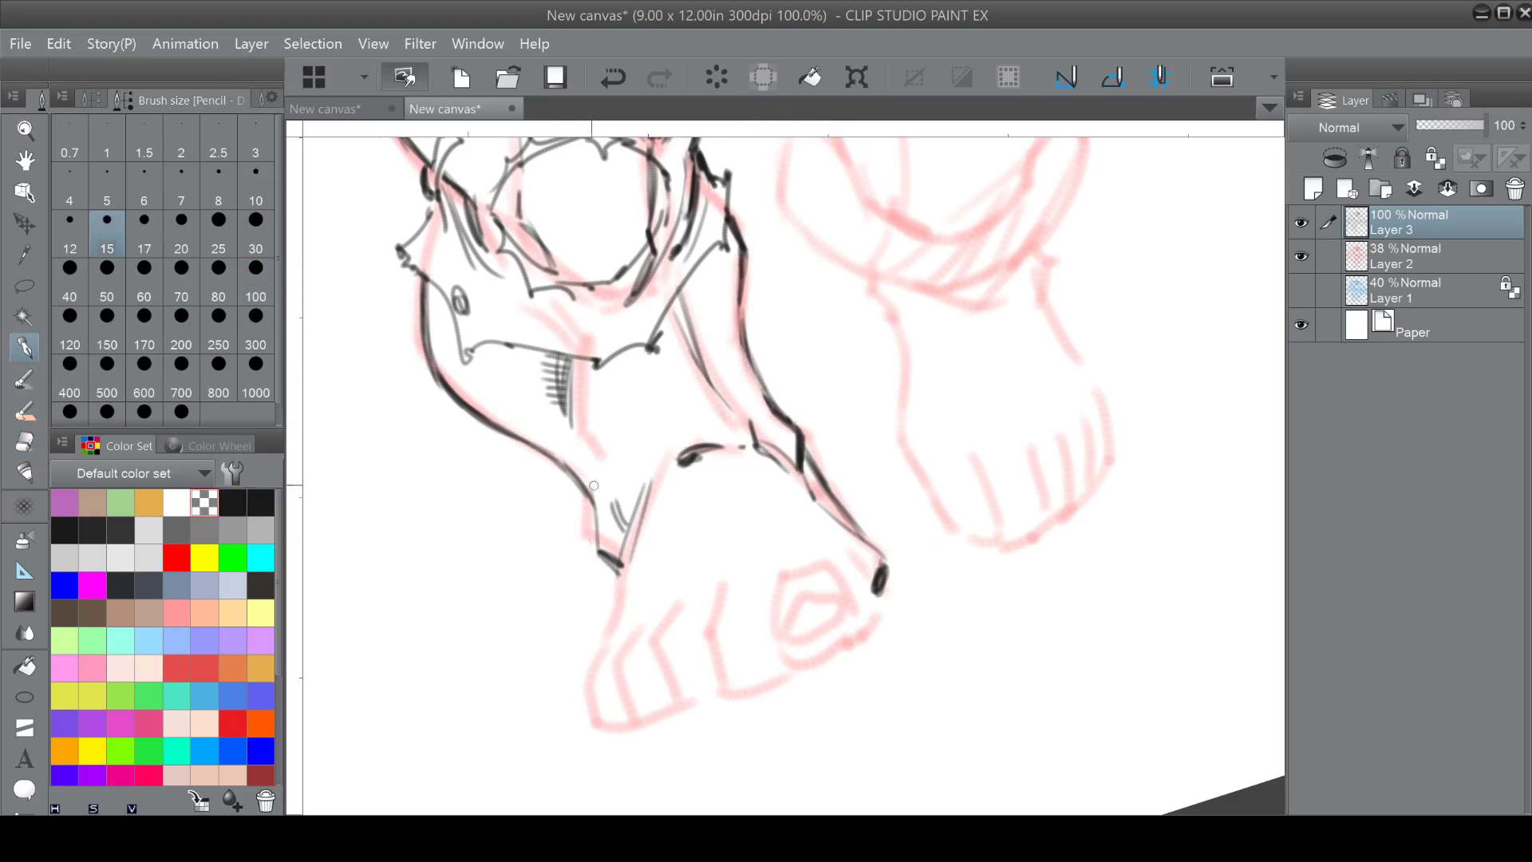
drag(683, 463, 760, 429)
click(232, 502)
Add a small detail mark inside the exposed kneecap of the front leg.
scroll(788, 447, down, 4)
key(ctrl+at)
drag(790, 447, 733, 573)
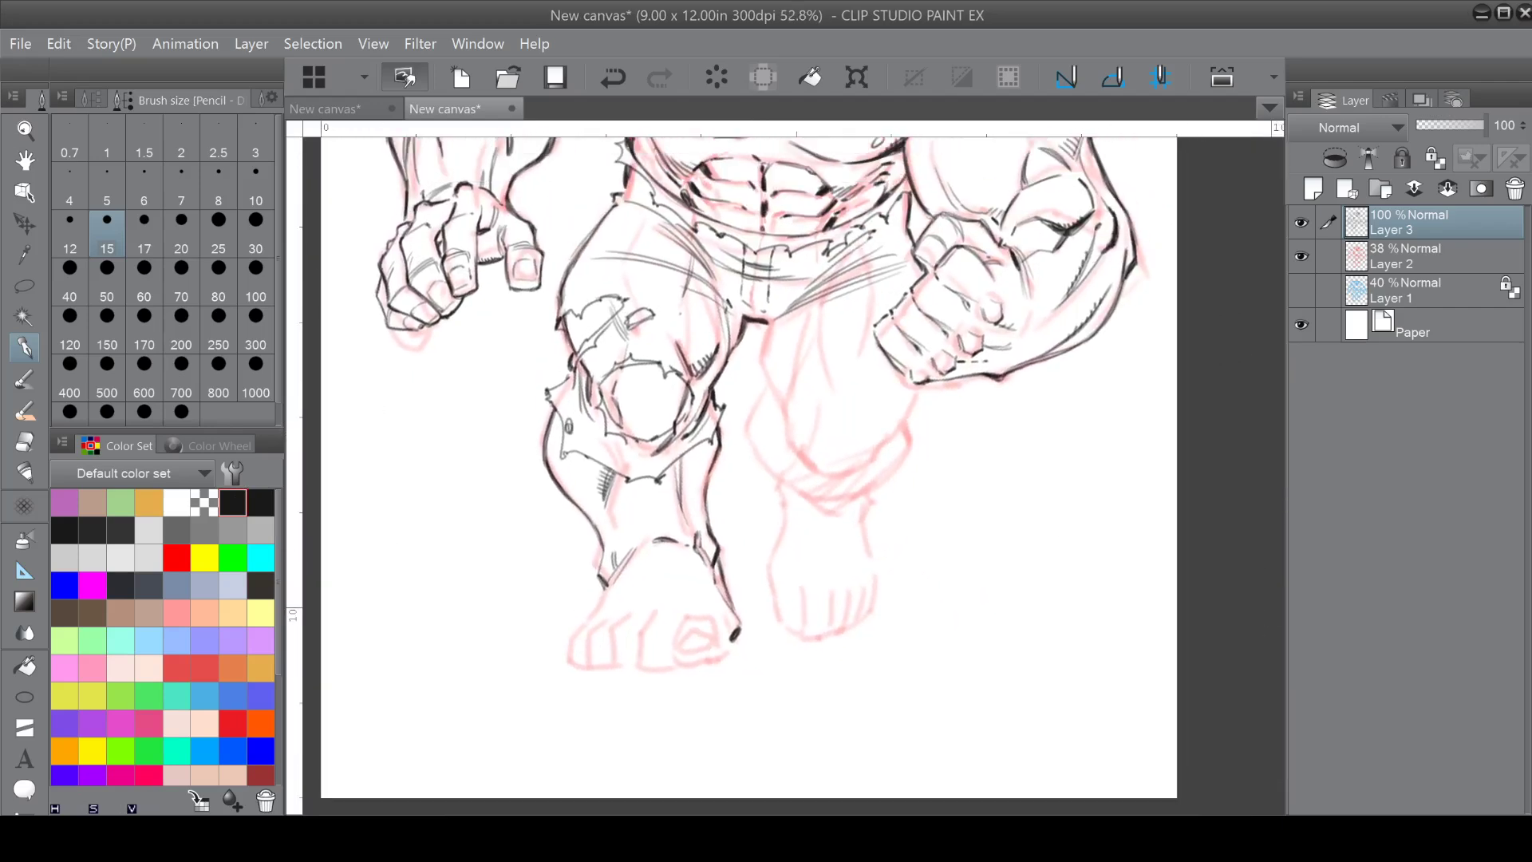
mouse_move(614, 394)
mouse_down()
mouse_move(622, 423)
mouse_move(655, 408)
mouse_move(701, 314)
mouse_up()
key(ctrl+minus)
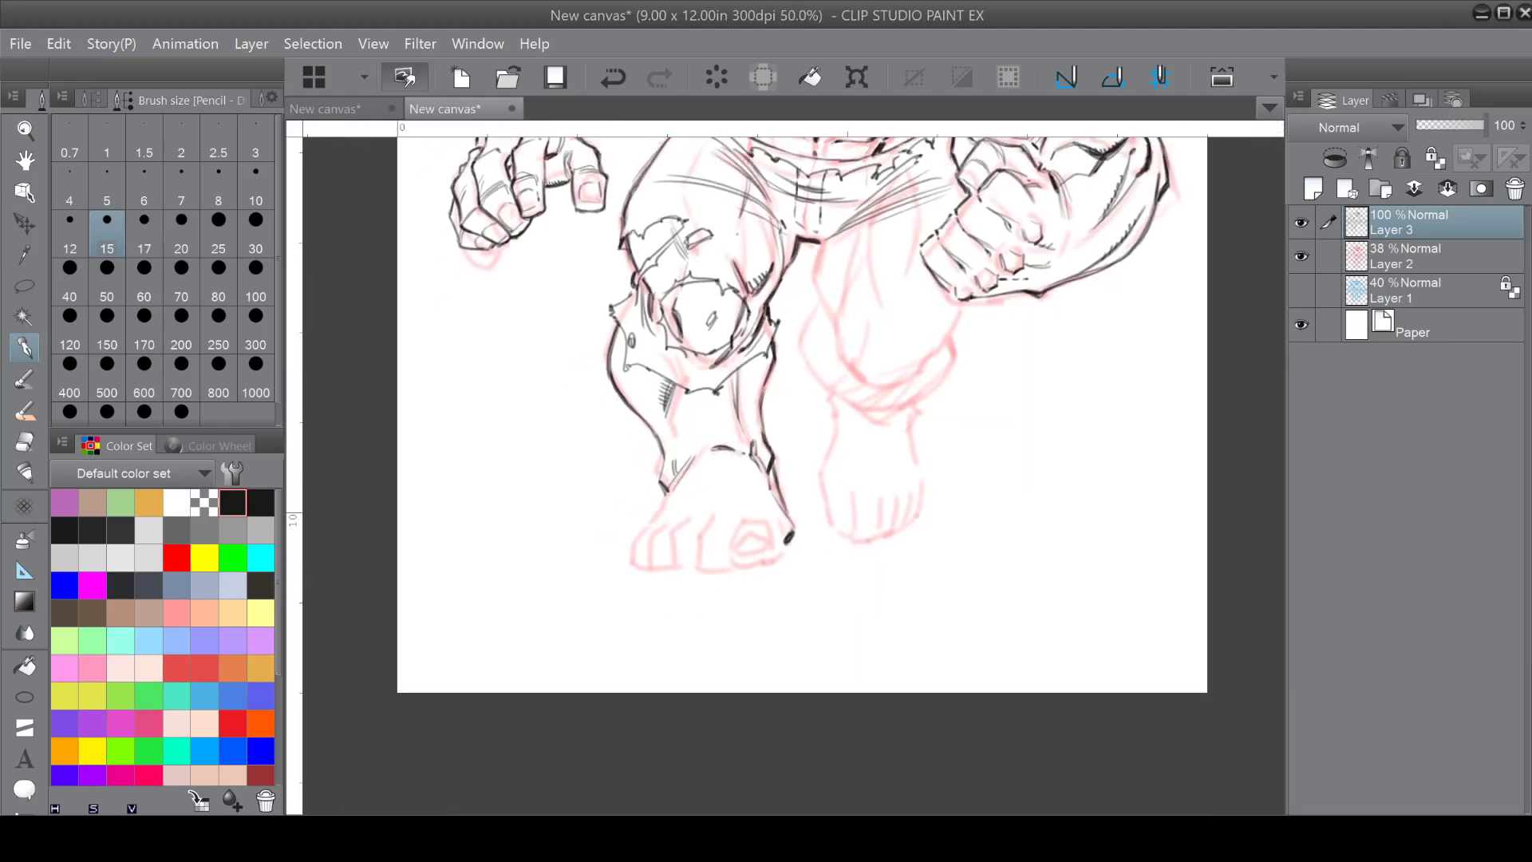
Ink the front foot's big toe, outlining both sides and the tip and adding its toenail.
scroll(800, 456, up, 3)
drag(776, 619, 818, 531)
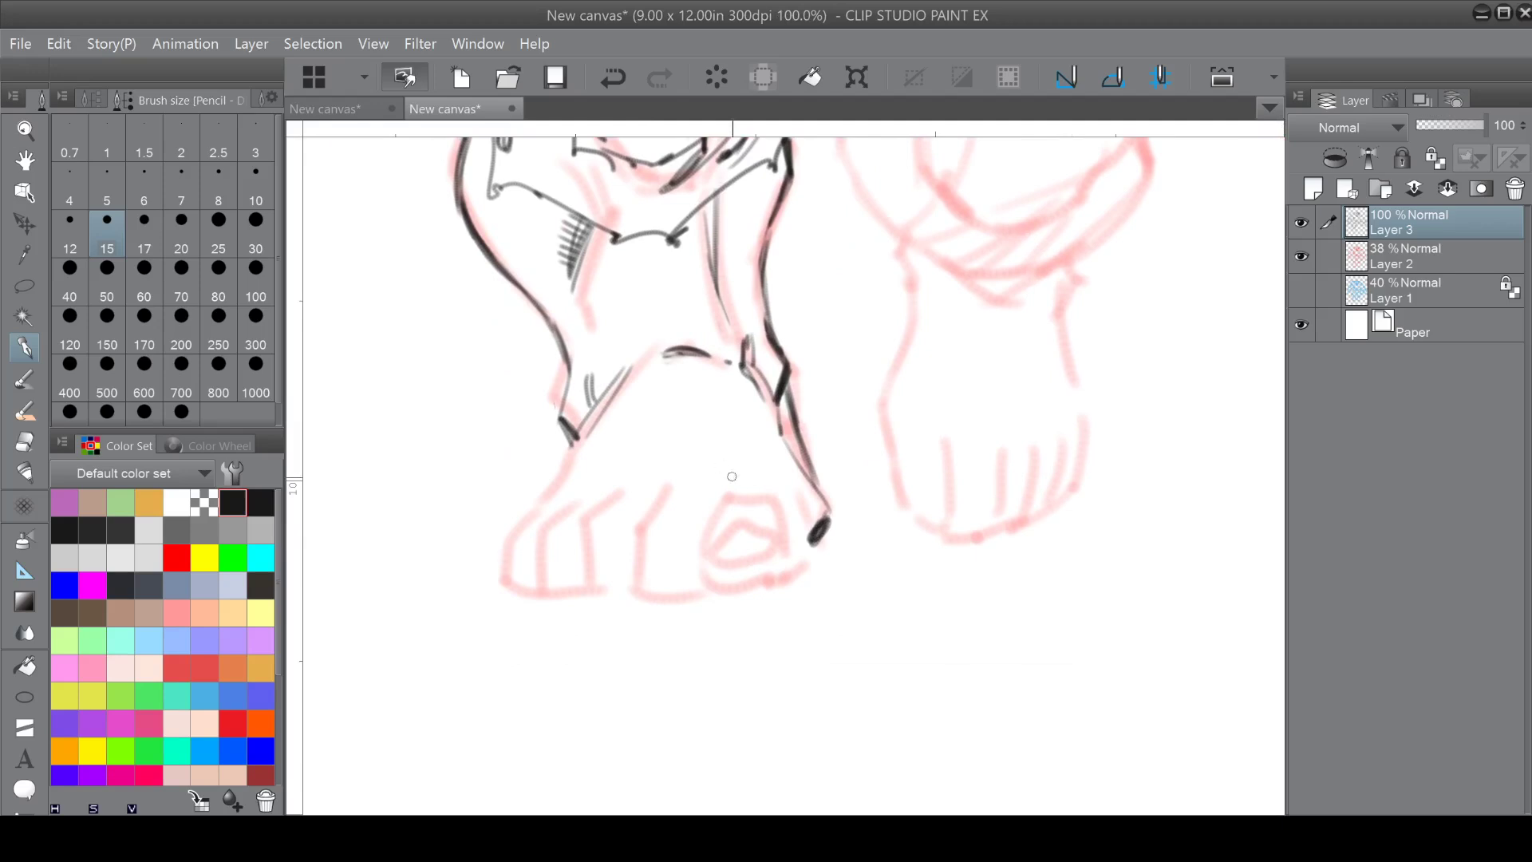
drag(720, 488, 699, 551)
mouse_move(798, 520)
mouse_down()
mouse_move(792, 575)
mouse_move(727, 485)
mouse_move(662, 510)
mouse_move(681, 541)
mouse_up()
drag(763, 461, 757, 344)
drag(757, 344, 699, 377)
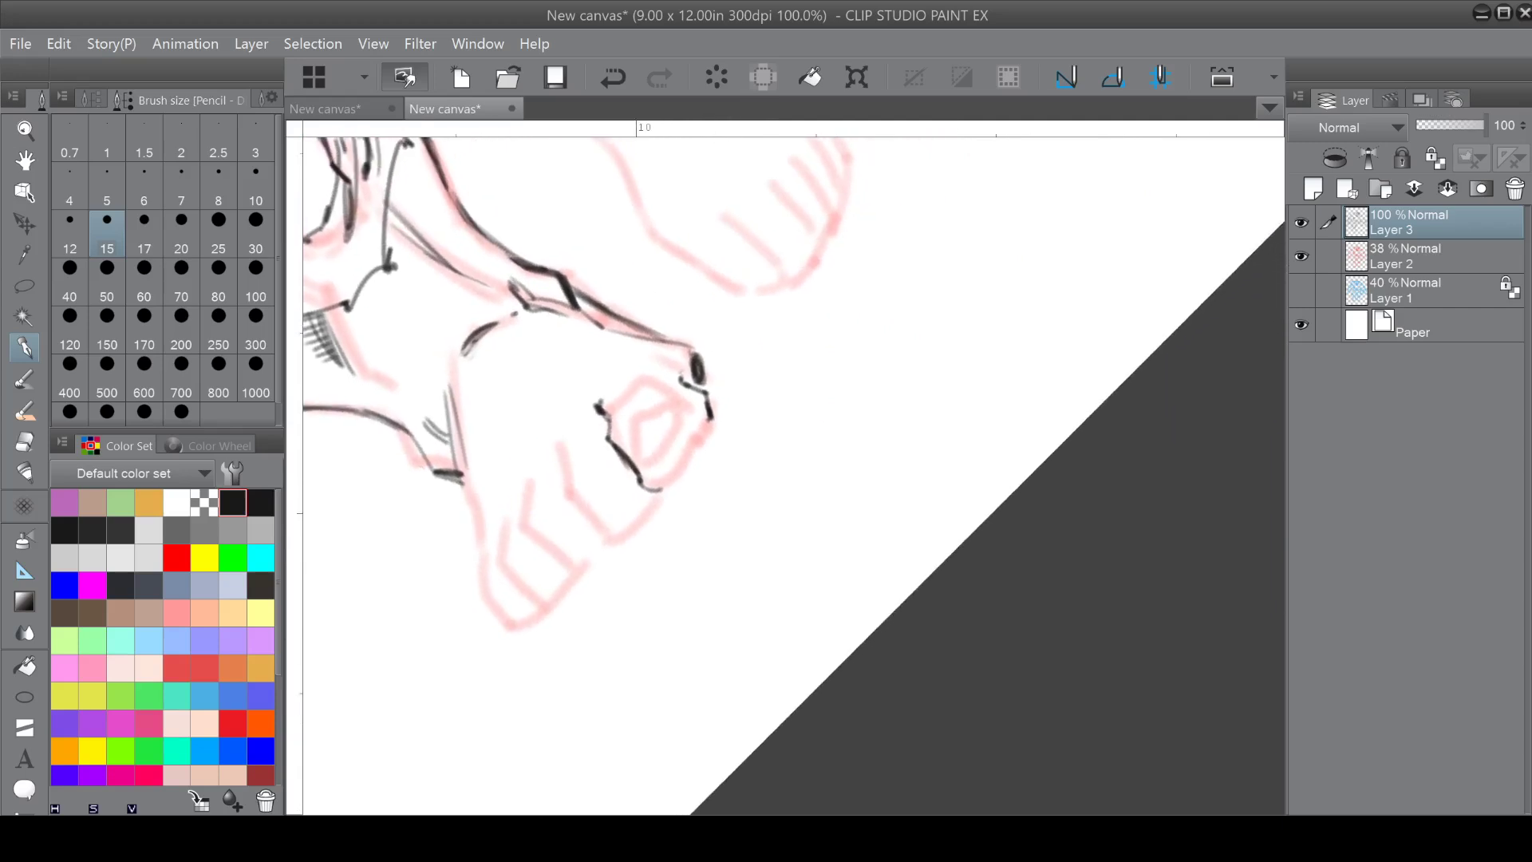
mouse_move(653, 485)
mouse_down()
mouse_move(707, 416)
mouse_move(711, 429)
mouse_up()
mouse_move(606, 434)
mouse_down()
mouse_move(662, 376)
mouse_move(646, 379)
mouse_up()
mouse_move(630, 445)
mouse_down()
mouse_move(663, 400)
mouse_move(682, 410)
mouse_move(647, 462)
mouse_up()
mouse_move(647, 463)
mouse_down()
mouse_move(684, 414)
mouse_move(634, 449)
mouse_move(643, 462)
mouse_move(667, 425)
mouse_move(645, 484)
mouse_move(676, 413)
mouse_move(662, 435)
mouse_move(704, 395)
mouse_move(697, 445)
mouse_up()
Ink the outline and toenail of the second toe on the front foot.
mouse_move(560, 442)
mouse_down()
mouse_move(569, 496)
mouse_move(600, 540)
mouse_move(654, 495)
mouse_move(607, 542)
mouse_up()
drag(566, 492, 584, 520)
mouse_move(584, 521)
mouse_down()
mouse_move(610, 543)
mouse_move(594, 516)
mouse_move(651, 504)
mouse_move(617, 540)
mouse_up()
drag(559, 443, 562, 460)
mouse_move(691, 353)
mouse_down()
mouse_move(688, 383)
mouse_move(662, 376)
mouse_move(609, 431)
mouse_up()
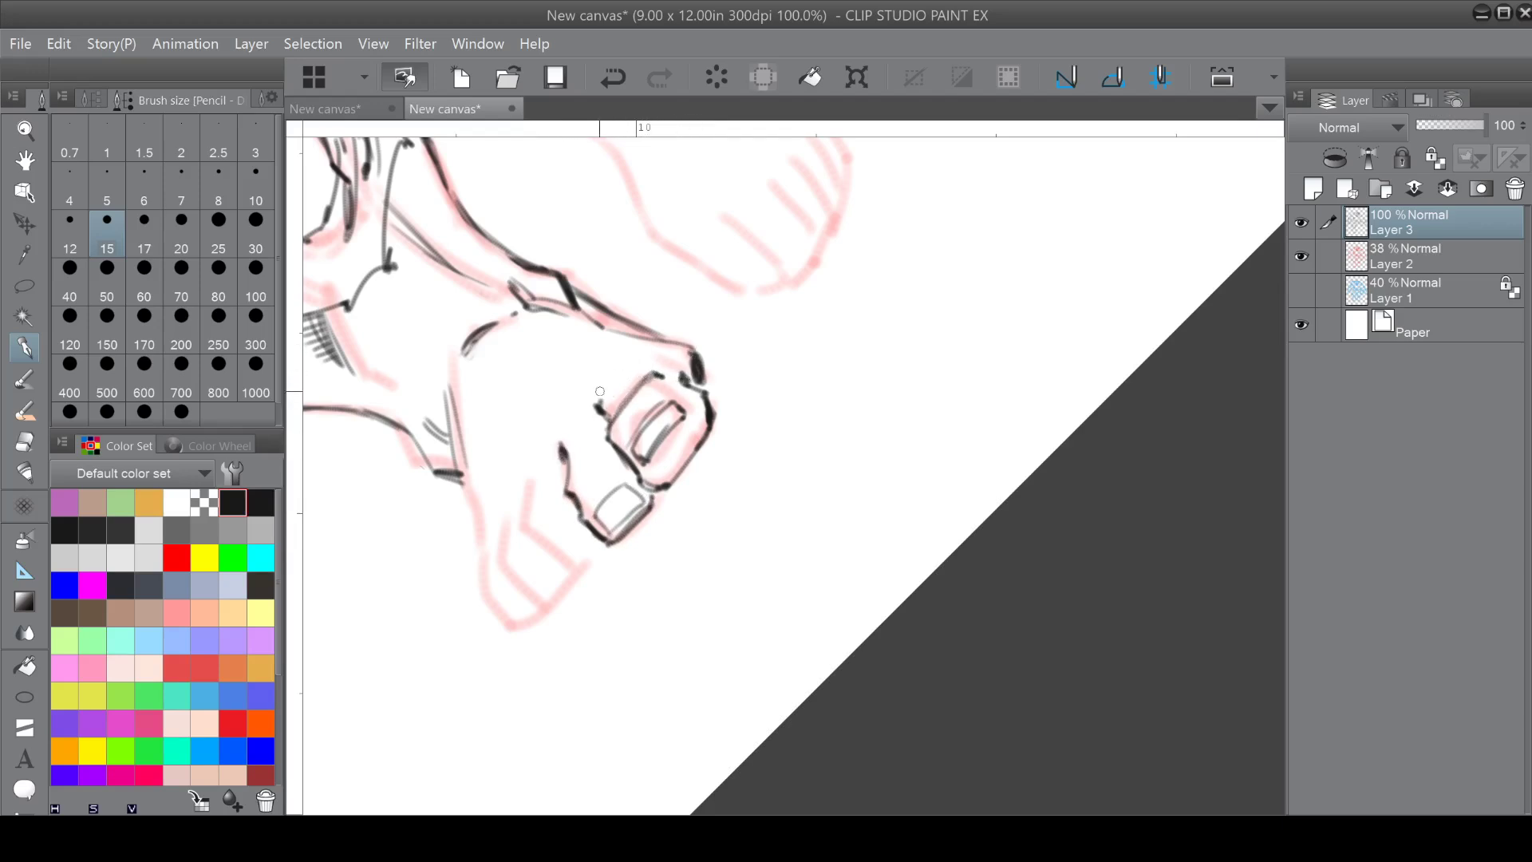
Add tendon lines across the top of the front foot and knuckle creases on the second toe.
mouse_move(565, 352)
mouse_down()
mouse_move(592, 392)
mouse_move(538, 415)
mouse_move(556, 438)
mouse_up()
mouse_move(589, 496)
mouse_down()
mouse_move(618, 461)
mouse_move(582, 476)
mouse_move(600, 451)
mouse_move(672, 473)
mouse_move(701, 426)
mouse_up()
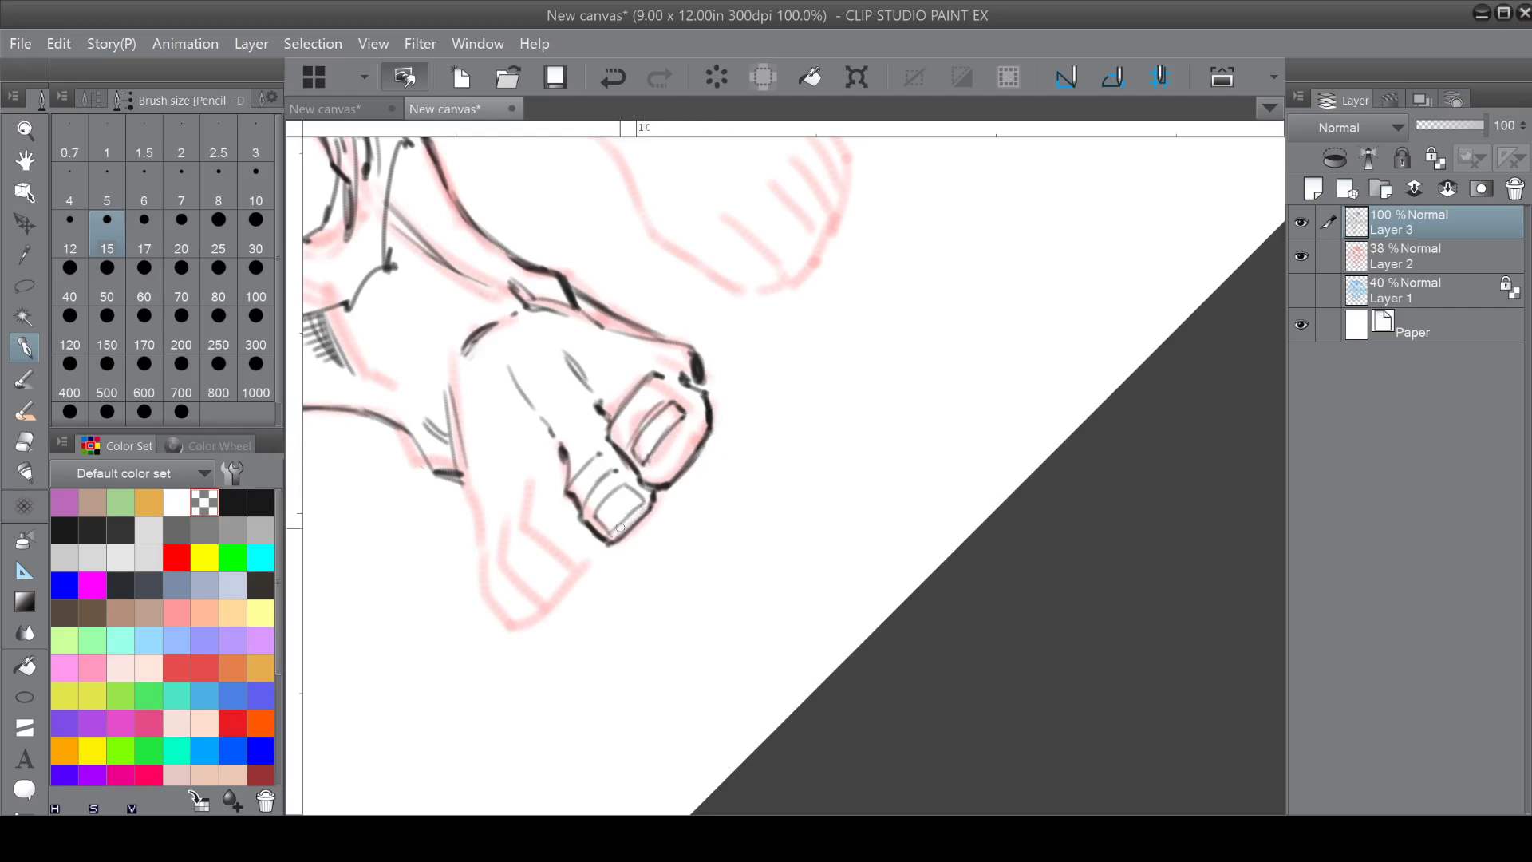
click(233, 501)
Ink the outlines of the front foot's three smaller toes and the foot's outer edge up to the ankle.
drag(526, 476, 530, 503)
mouse_move(530, 511)
mouse_down()
mouse_move(568, 579)
mouse_move(603, 544)
mouse_move(500, 567)
mouse_move(528, 609)
mouse_move(553, 597)
mouse_move(529, 610)
mouse_move(570, 580)
mouse_up()
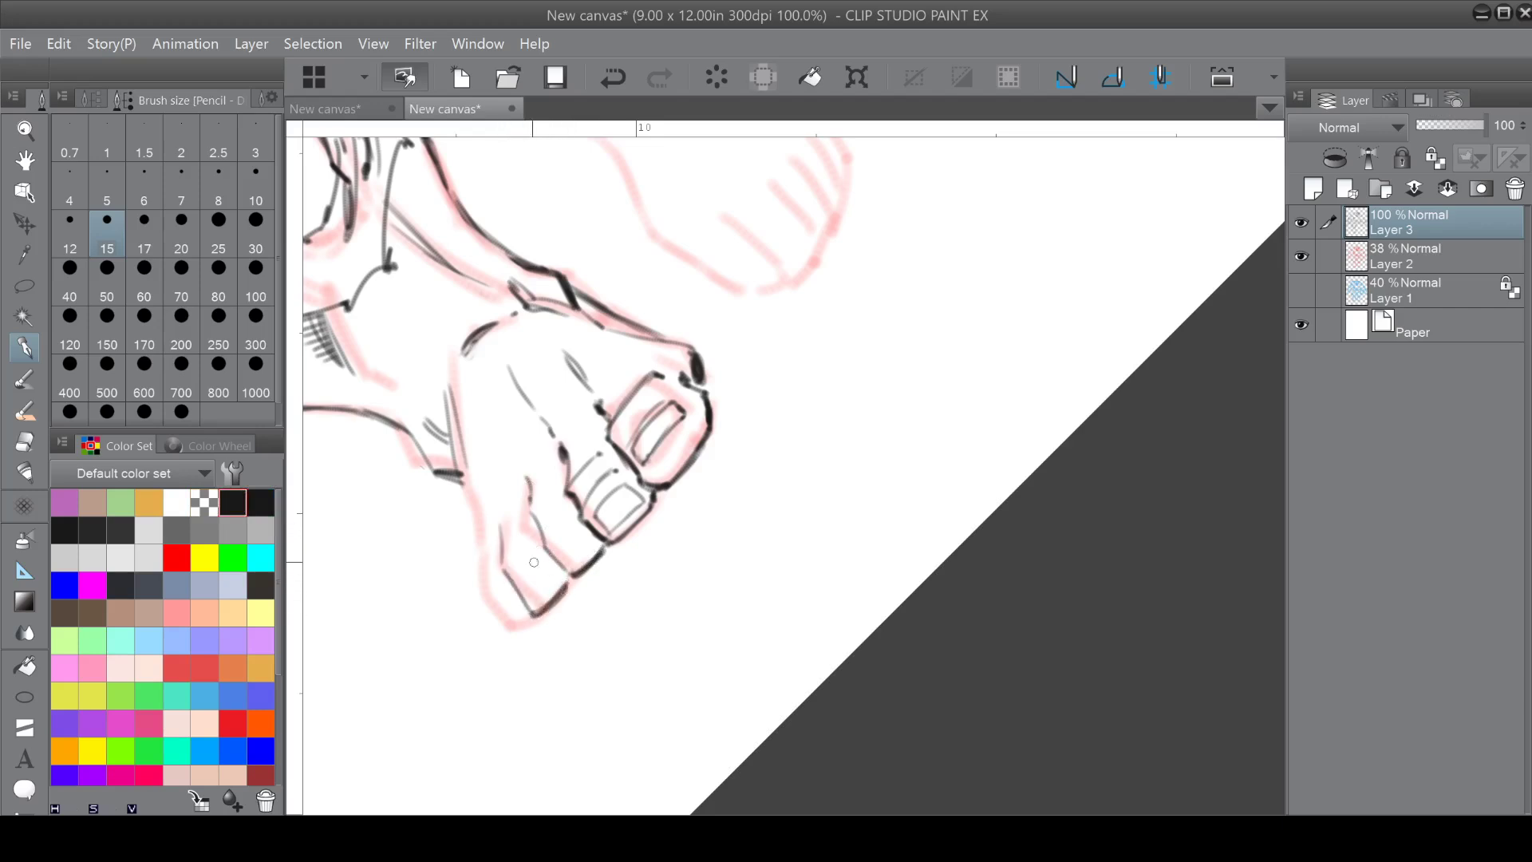
mouse_move(461, 479)
mouse_down()
mouse_move(476, 599)
mouse_move(507, 636)
mouse_move(531, 622)
mouse_up()
mouse_move(591, 542)
mouse_down()
mouse_move(578, 525)
mouse_move(555, 550)
mouse_up()
mouse_move(555, 550)
mouse_down()
mouse_move(573, 566)
mouse_move(592, 542)
mouse_up()
drag(533, 601, 557, 583)
mouse_move(557, 583)
mouse_down()
mouse_move(521, 583)
mouse_move(510, 621)
mouse_move(489, 606)
mouse_move(503, 630)
mouse_up()
Add toenails and knuckle lines to the smaller toes and short tendon accents above them on the front foot.
drag(547, 550, 570, 512)
drag(509, 573, 528, 546)
mouse_move(504, 565)
mouse_down()
mouse_move(530, 541)
mouse_move(473, 582)
mouse_move(469, 539)
mouse_move(478, 602)
mouse_move(492, 573)
mouse_up()
drag(469, 523, 471, 543)
drag(516, 448, 522, 466)
mouse_move(655, 372)
mouse_down()
mouse_move(695, 365)
mouse_move(682, 345)
mouse_move(696, 387)
mouse_up()
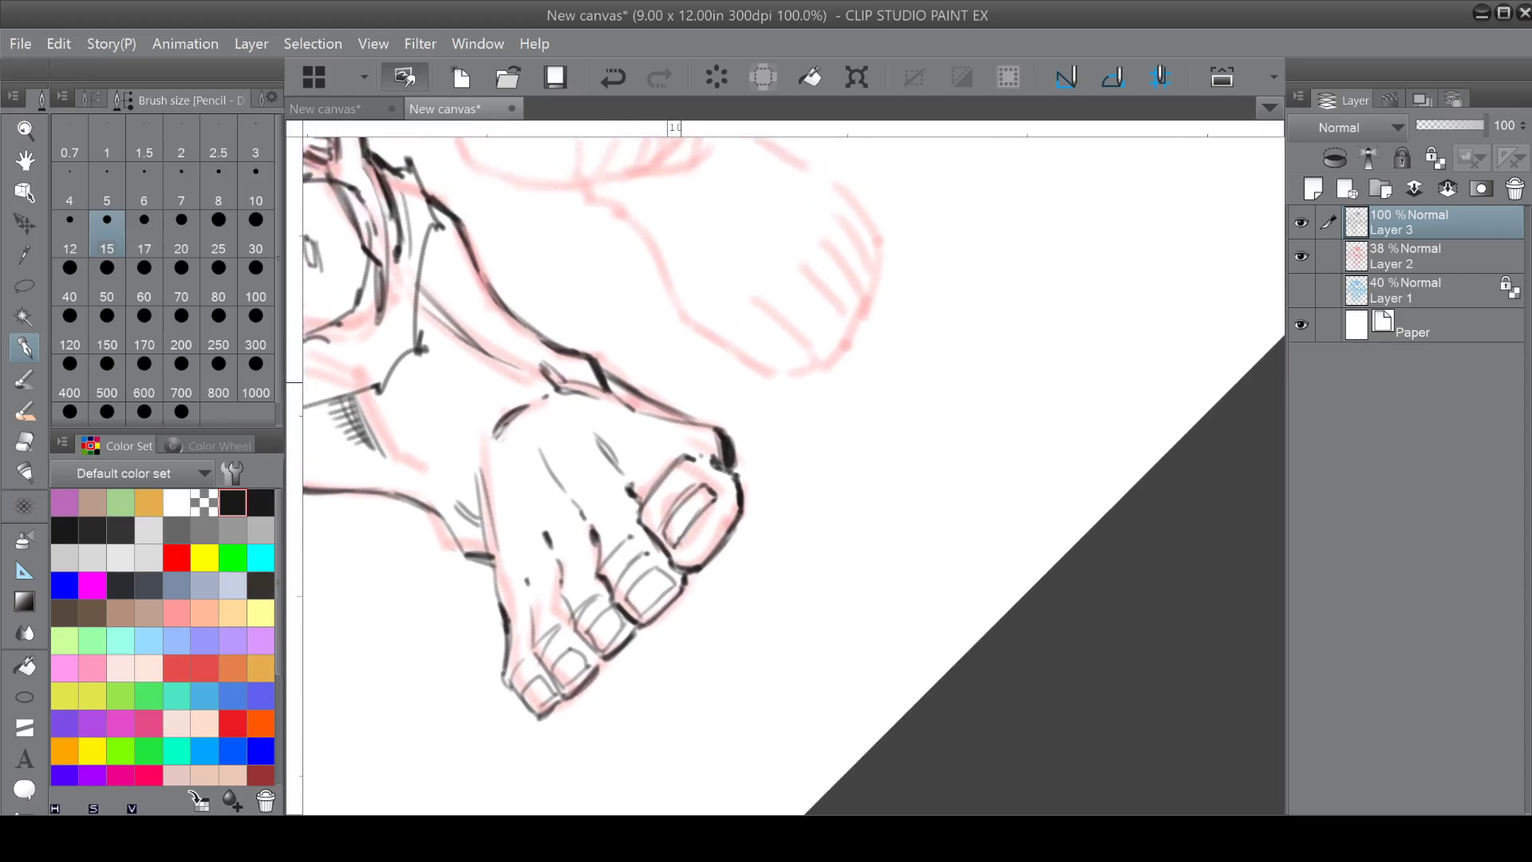
scroll(726, 436, down, 5)
drag(726, 436, 575, 657)
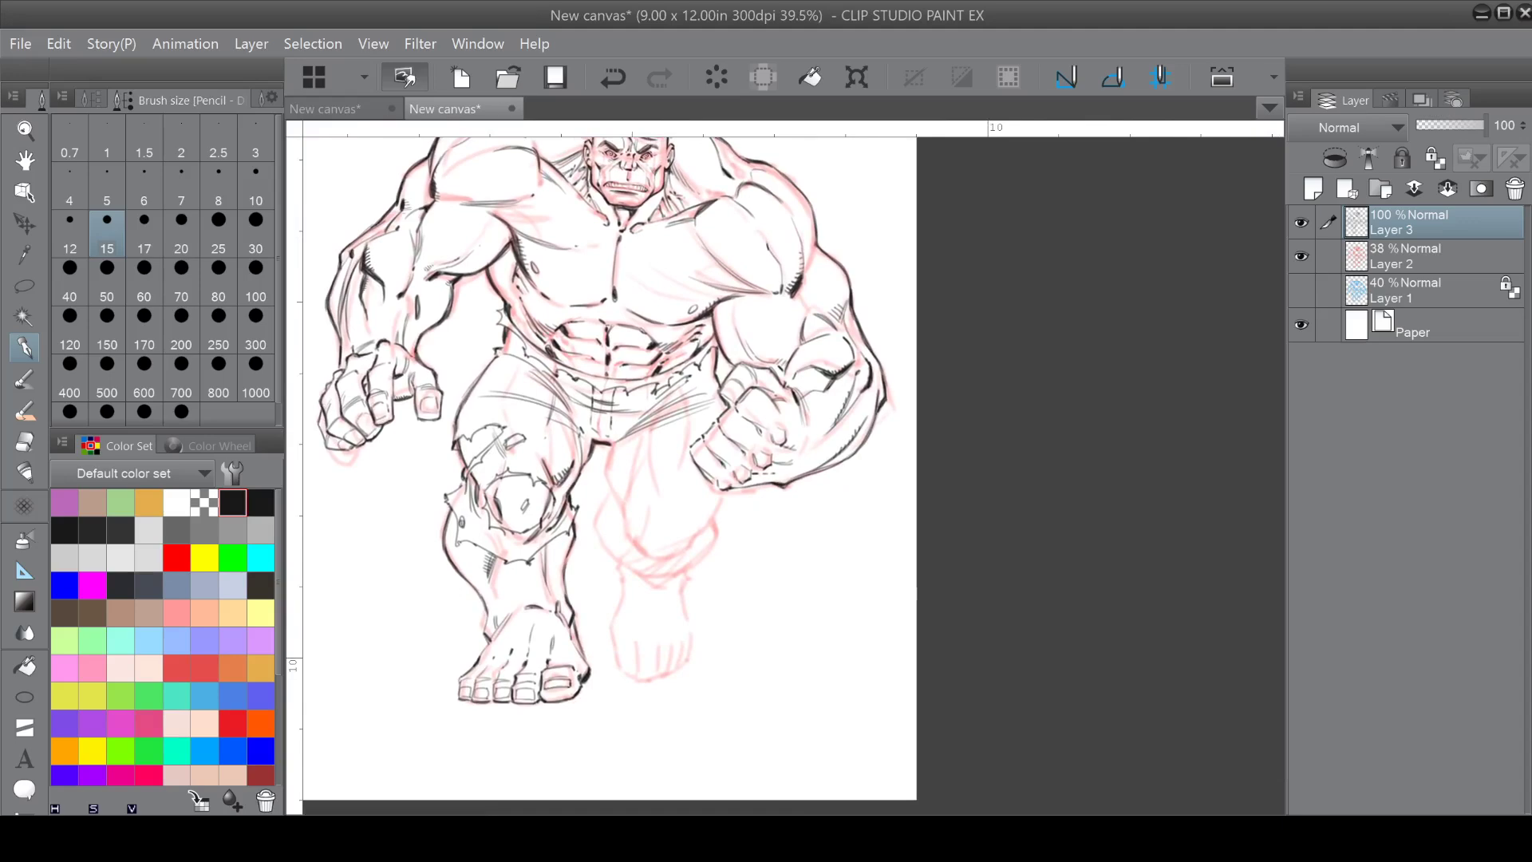
Ink the rear leg's inner thigh outline and the long trouser folds running down the thigh beside the clenched fist.
drag(698, 439, 691, 482)
scroll(691, 482, up, 5)
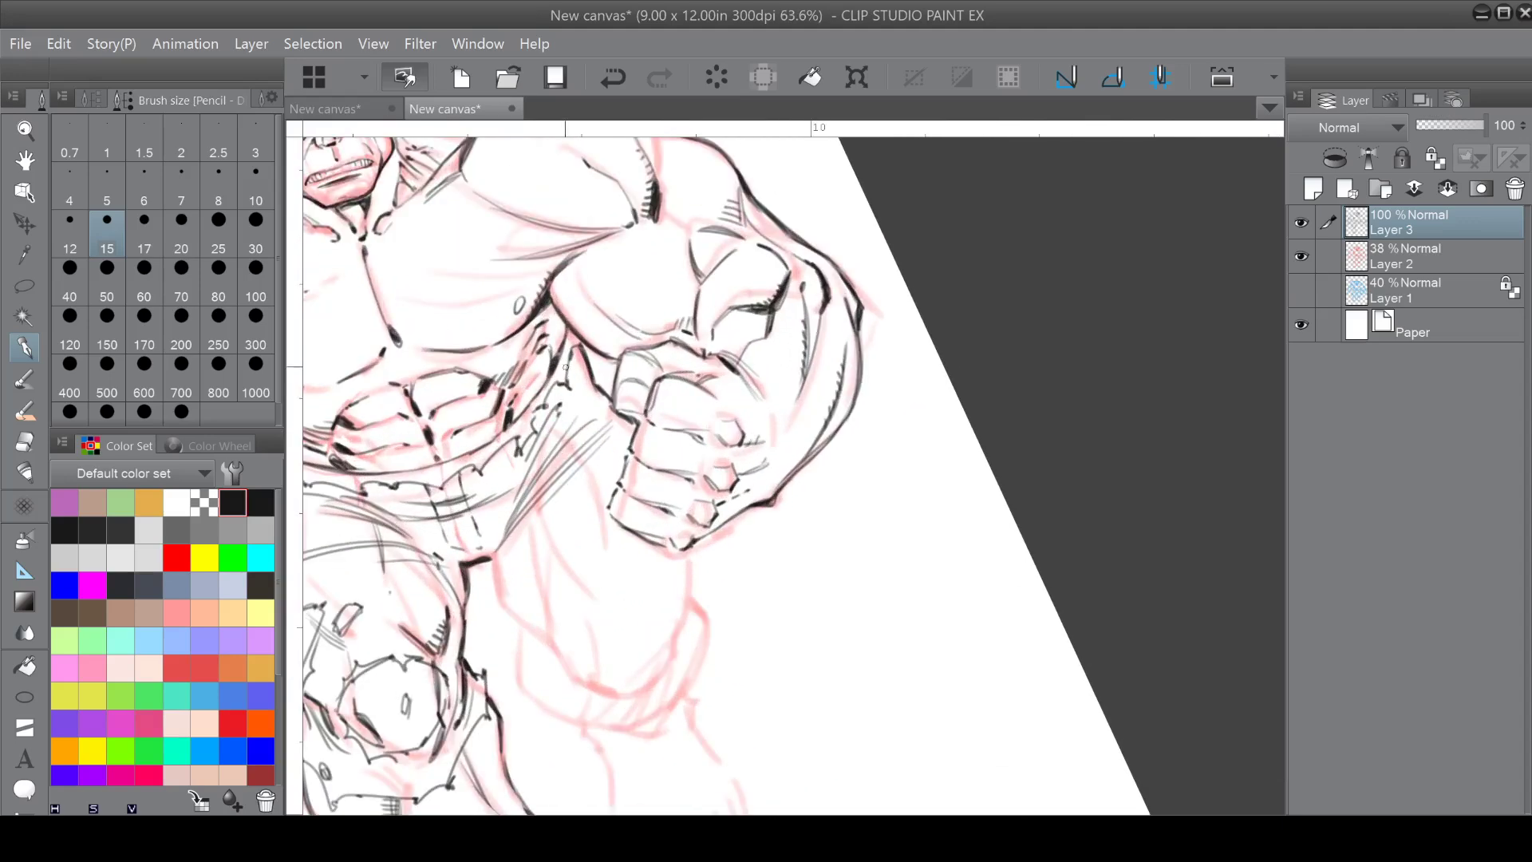
drag(589, 388, 564, 420)
mouse_move(487, 555)
mouse_down()
mouse_move(495, 600)
mouse_move(539, 633)
mouse_up()
drag(527, 515, 556, 654)
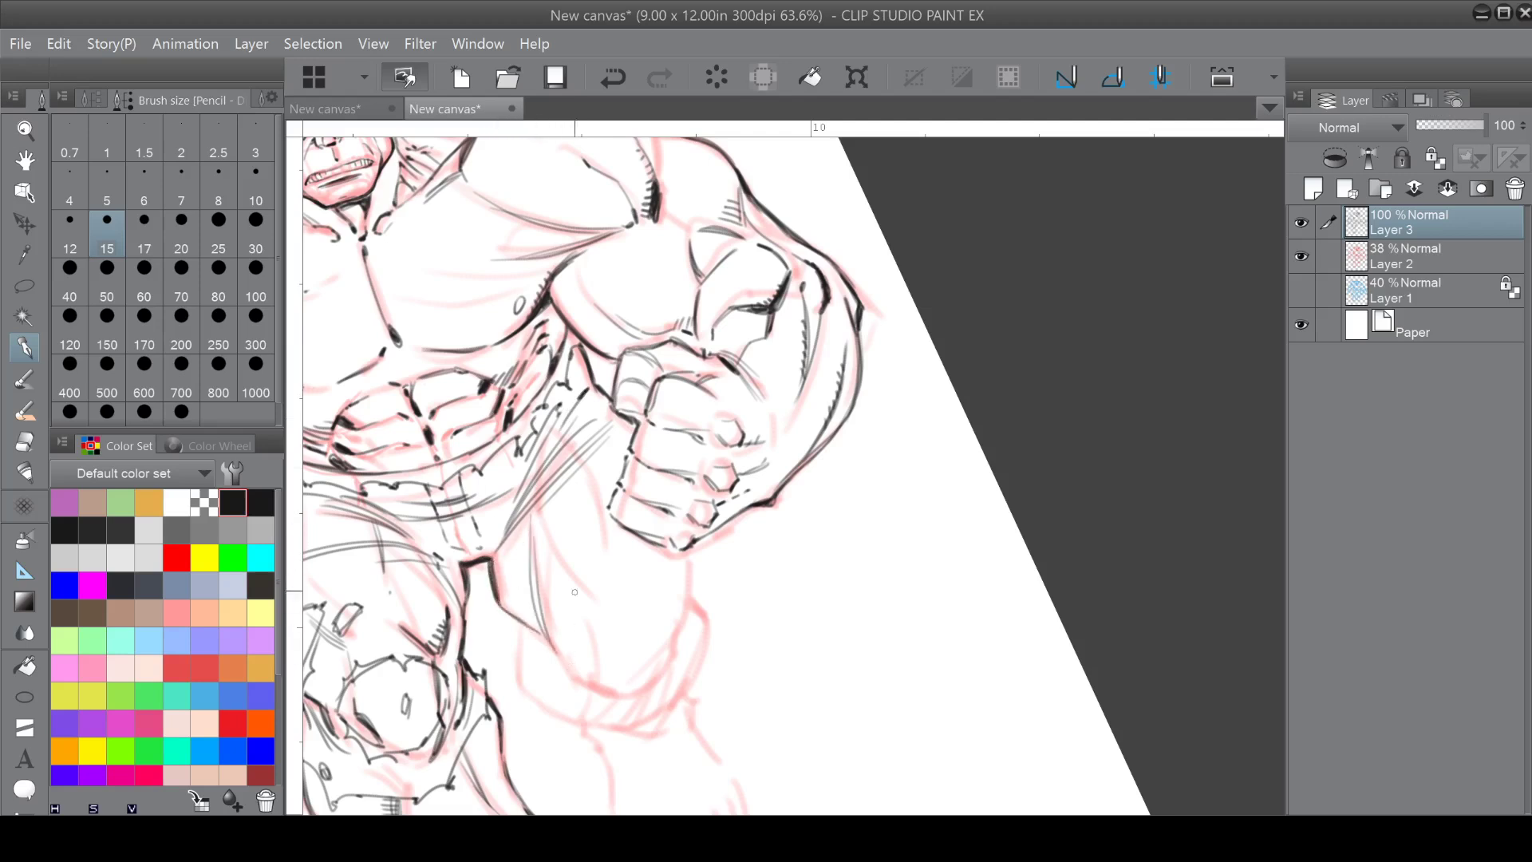
mouse_move(545, 495)
mouse_down()
mouse_move(563, 560)
mouse_move(559, 546)
mouse_up()
mouse_move(552, 528)
mouse_down()
mouse_move(575, 568)
mouse_move(578, 671)
mouse_up()
Ink the outer edge of the rear thigh below the fist and close the rounded contour under the knee.
drag(695, 556, 679, 614)
key(ctrl+at)
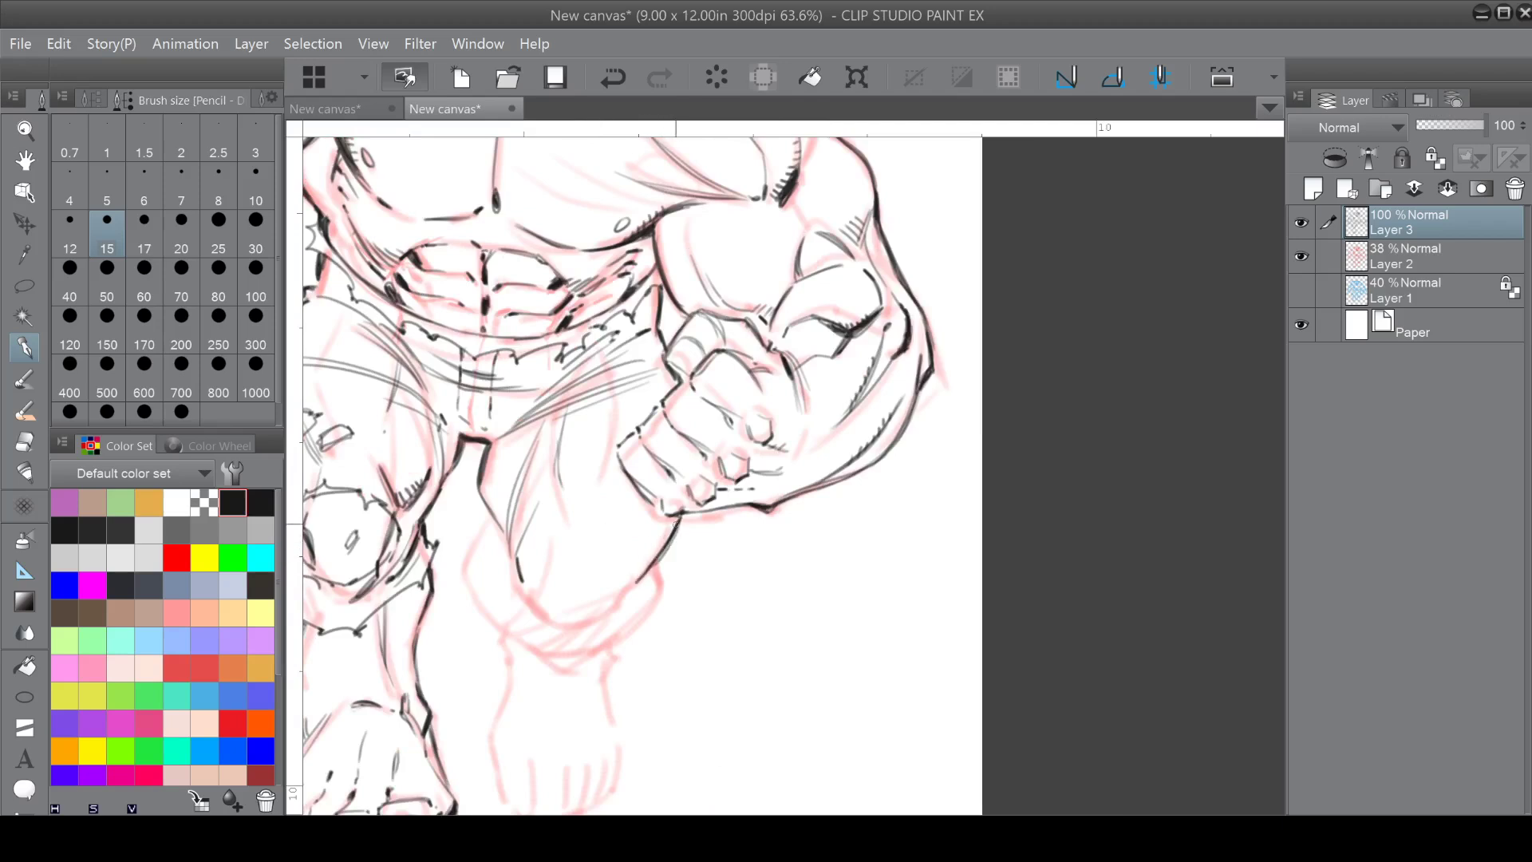
mouse_move(617, 609)
mouse_down()
mouse_move(627, 590)
mouse_move(616, 612)
mouse_up()
drag(565, 403, 557, 488)
mouse_move(510, 565)
mouse_down()
mouse_move(529, 612)
mouse_move(565, 430)
mouse_move(530, 493)
mouse_move(542, 511)
mouse_move(548, 429)
mouse_up()
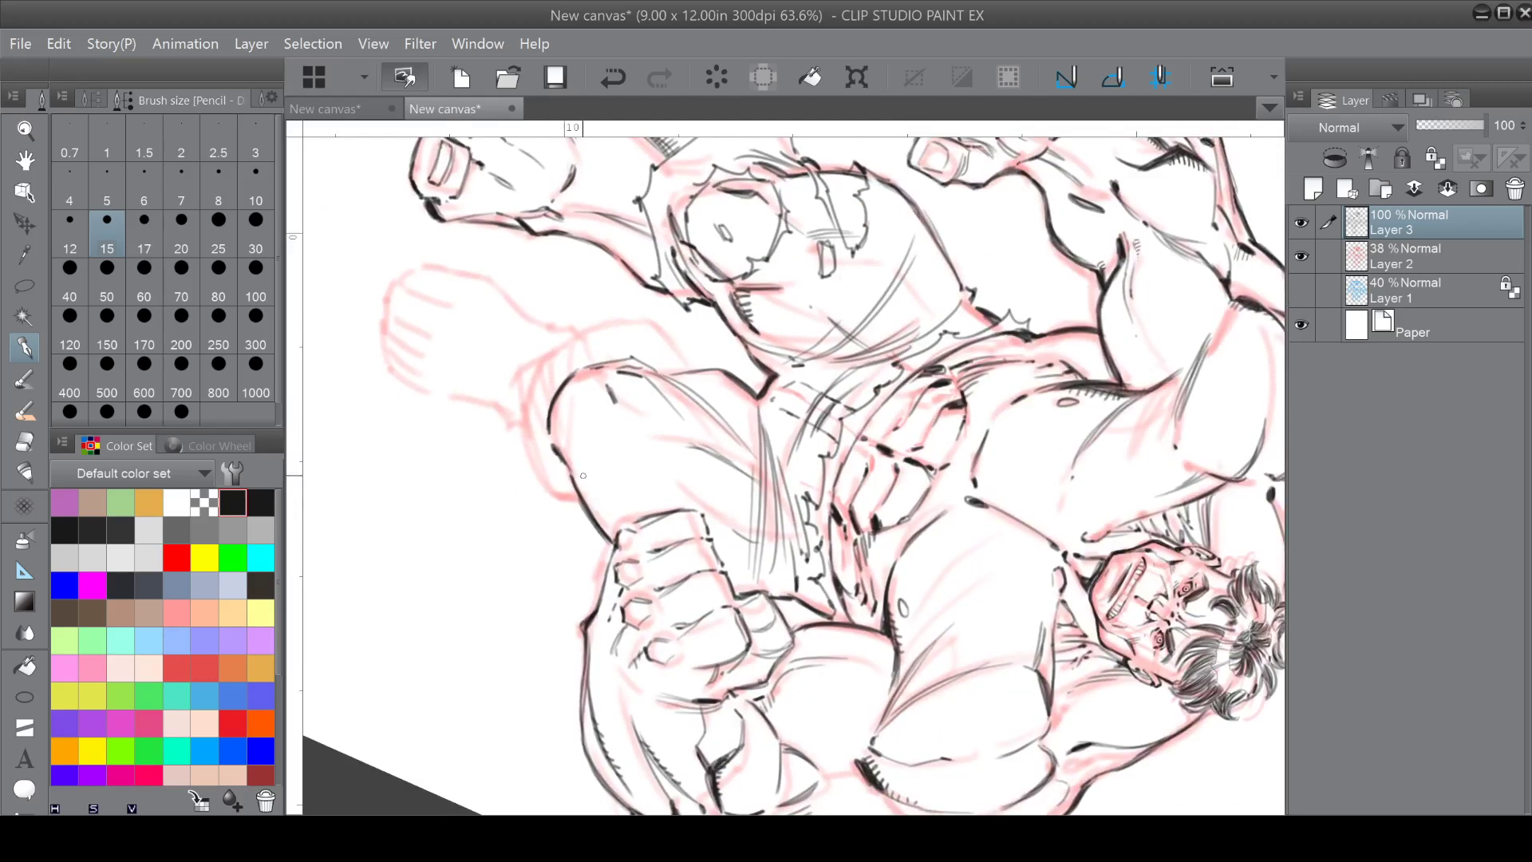
mouse_move(594, 411)
mouse_down()
mouse_move(573, 482)
mouse_move(571, 467)
mouse_up()
drag(678, 598, 646, 319)
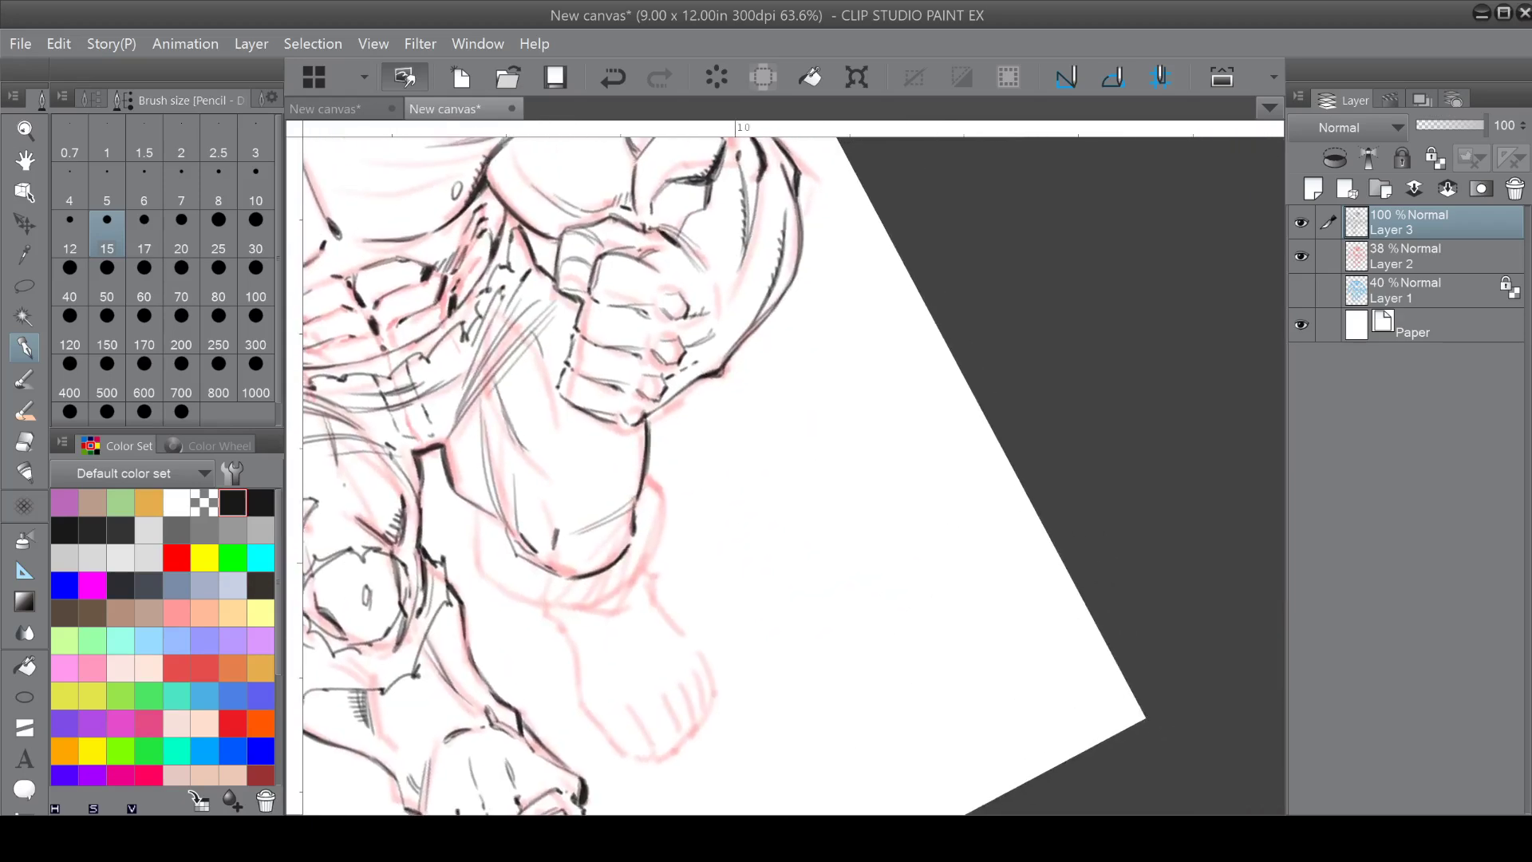
Thicken the rear knee's contour and start the side edges of the trouser cuff around it.
drag(517, 533, 528, 552)
drag(638, 502, 636, 529)
mouse_move(503, 519)
mouse_down()
mouse_move(532, 591)
mouse_move(507, 562)
mouse_move(545, 576)
mouse_up()
drag(455, 488, 482, 506)
drag(649, 471, 668, 512)
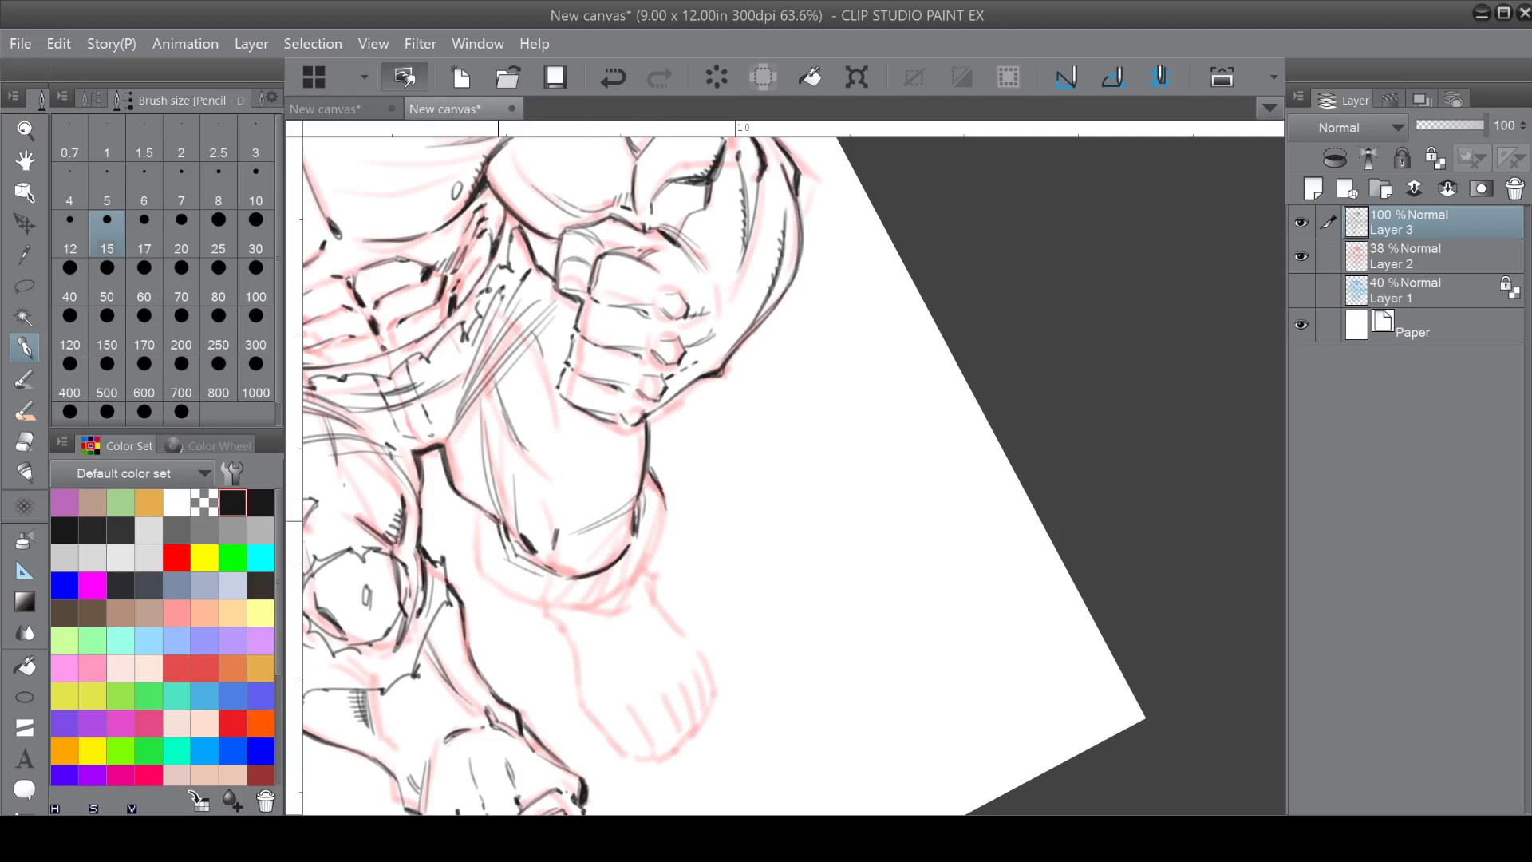
Ink the ragged lower edge and inner side of the torn trouser cuff beneath the rear knee.
drag(496, 515, 517, 555)
mouse_move(528, 597)
mouse_down()
mouse_move(620, 581)
mouse_move(611, 594)
mouse_move(654, 545)
mouse_move(664, 509)
mouse_up()
drag(628, 566, 634, 547)
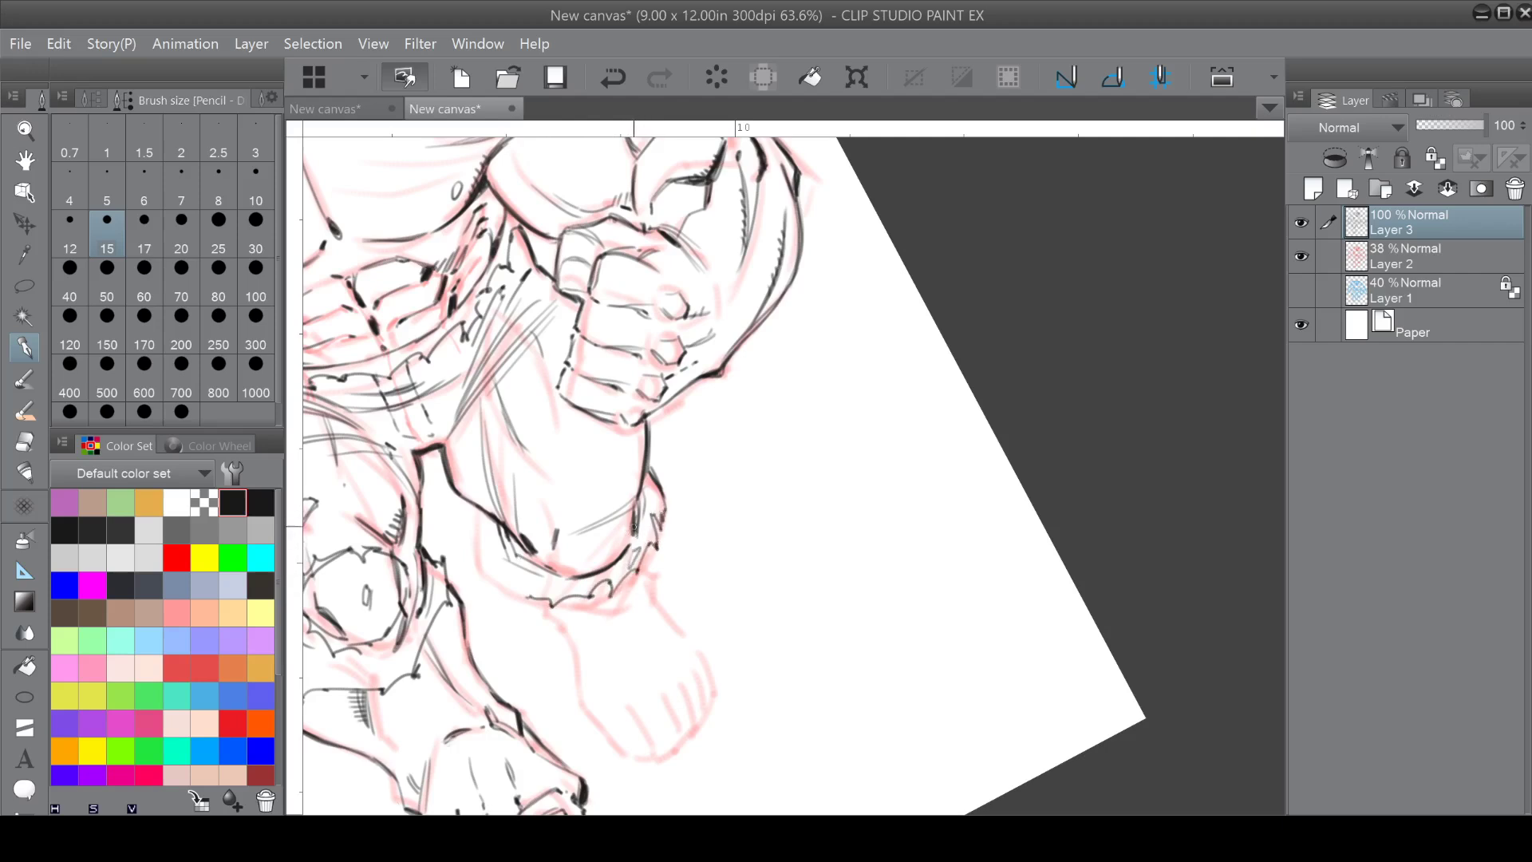
mouse_move(481, 517)
mouse_down()
mouse_move(478, 565)
mouse_move(530, 595)
mouse_move(508, 598)
mouse_move(533, 597)
mouse_up()
drag(488, 510, 478, 531)
drag(650, 546, 627, 586)
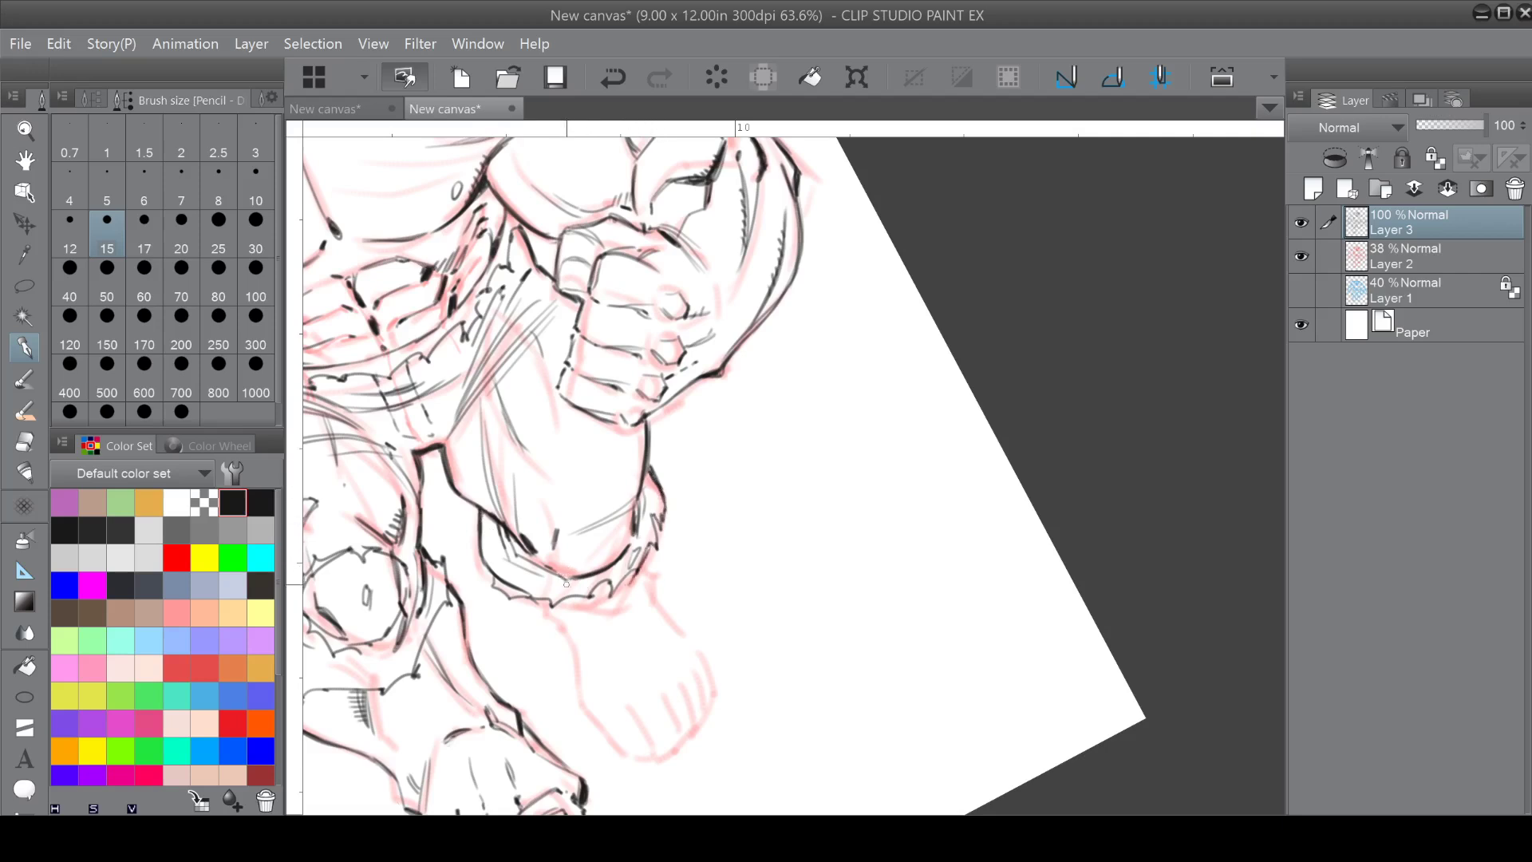
Ink a jagged, pointed tear in the trouser fabric over the rear knee.
drag(565, 544, 619, 527)
drag(554, 569, 560, 549)
mouse_move(528, 536)
mouse_down()
mouse_move(585, 466)
mouse_move(542, 548)
mouse_move(560, 485)
mouse_move(539, 510)
mouse_move(549, 494)
mouse_up()
click(205, 502)
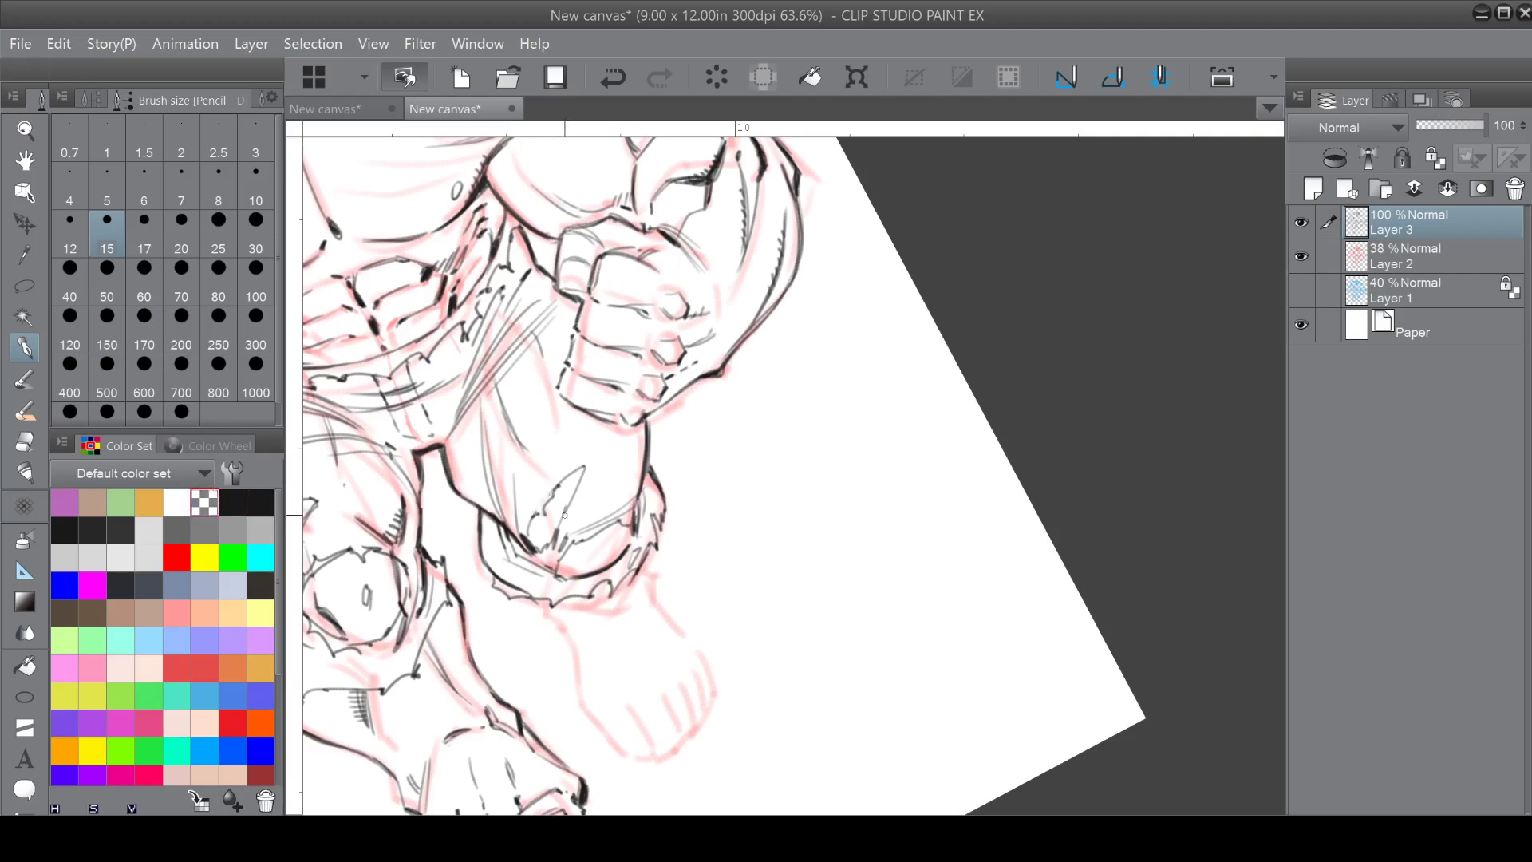
click(237, 502)
Add short hatching strokes inside the knee tear, at its base and along the rear leg's inner thigh.
drag(572, 503, 564, 520)
drag(570, 515, 556, 531)
drag(573, 496, 559, 525)
drag(532, 532, 531, 544)
drag(542, 534, 536, 546)
drag(492, 470, 496, 477)
drag(490, 460, 493, 468)
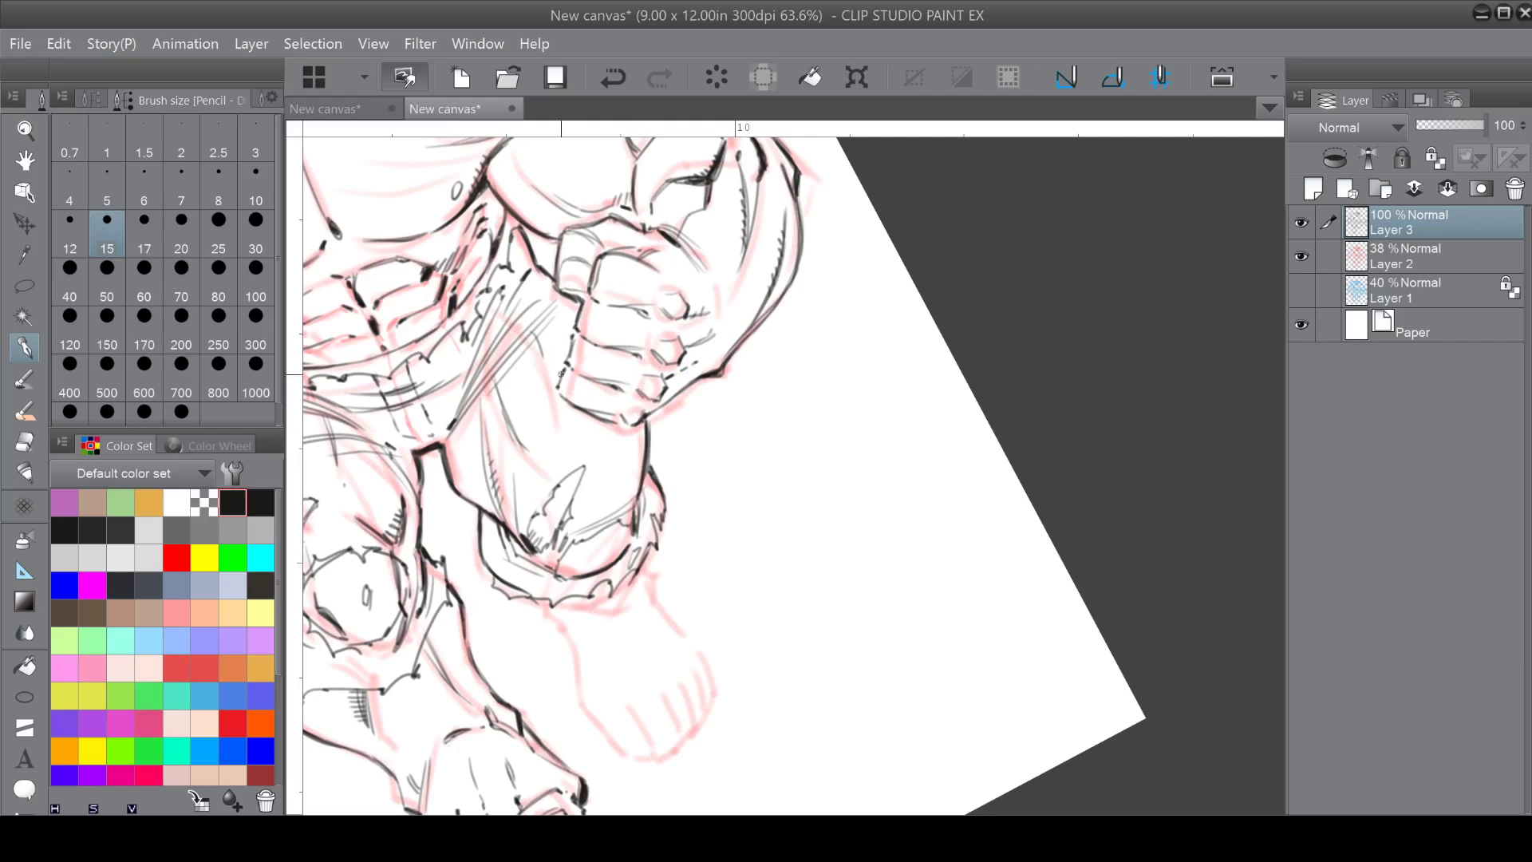
Add contour accents around the clenched fist, wrist and forearm above the rear leg.
drag(610, 310, 635, 306)
drag(720, 310, 704, 352)
drag(722, 313, 666, 479)
mouse_move(615, 391)
mouse_down()
mouse_move(598, 397)
mouse_move(610, 372)
mouse_up()
mouse_move(677, 328)
mouse_down()
mouse_move(670, 354)
mouse_move(725, 336)
mouse_up()
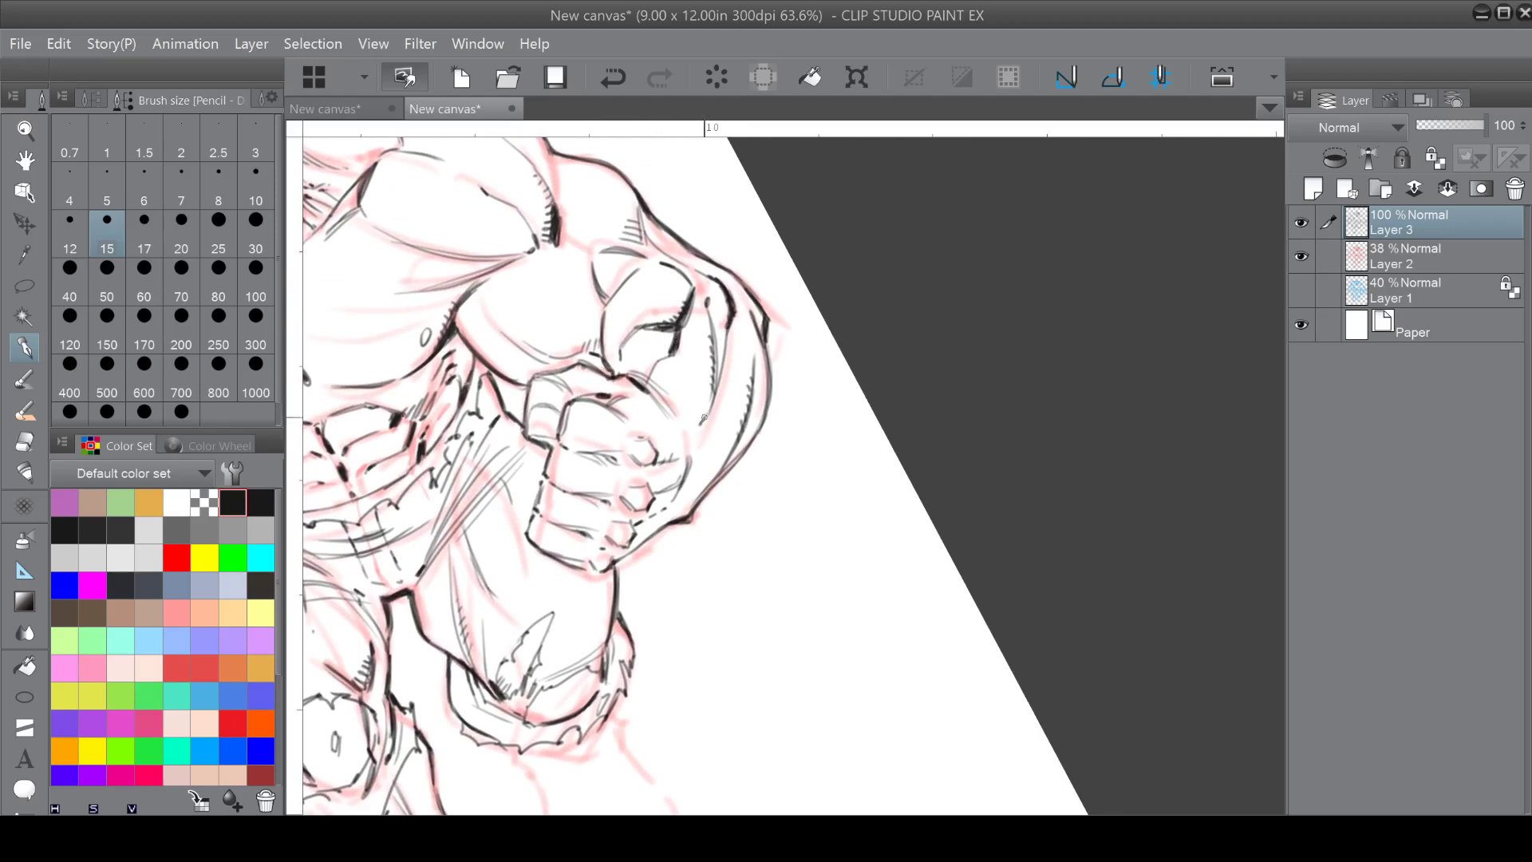
Ink creases in the rear leg's torn cuff and start both sides of the shin emerging beneath it.
drag(736, 393, 859, 229)
drag(798, 510, 756, 441)
key(ctrl+at)
drag(602, 450, 608, 457)
drag(702, 461, 702, 507)
drag(599, 451, 586, 537)
drag(599, 504, 600, 470)
mouse_move(769, 525)
mouse_down()
mouse_move(793, 453)
mouse_move(730, 528)
mouse_up()
key(asciicircum)
key(asciicircum)
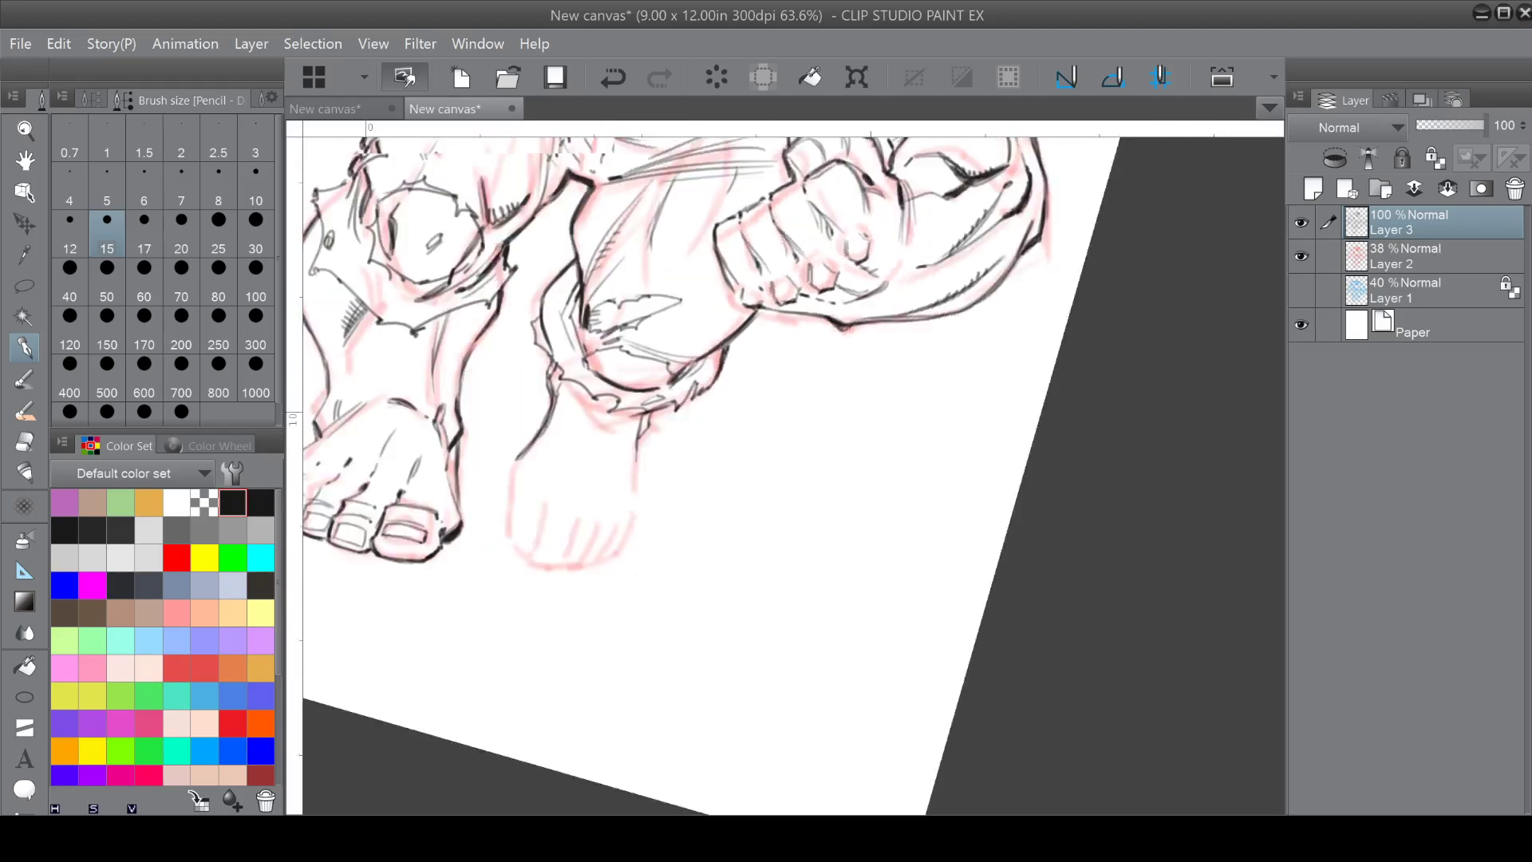
Ink the inner edge of the rear lower leg down to the foot and outline the big toe.
mouse_move(616, 361)
mouse_down()
mouse_move(628, 378)
mouse_move(599, 377)
mouse_move(650, 383)
mouse_move(624, 539)
mouse_move(610, 525)
mouse_up()
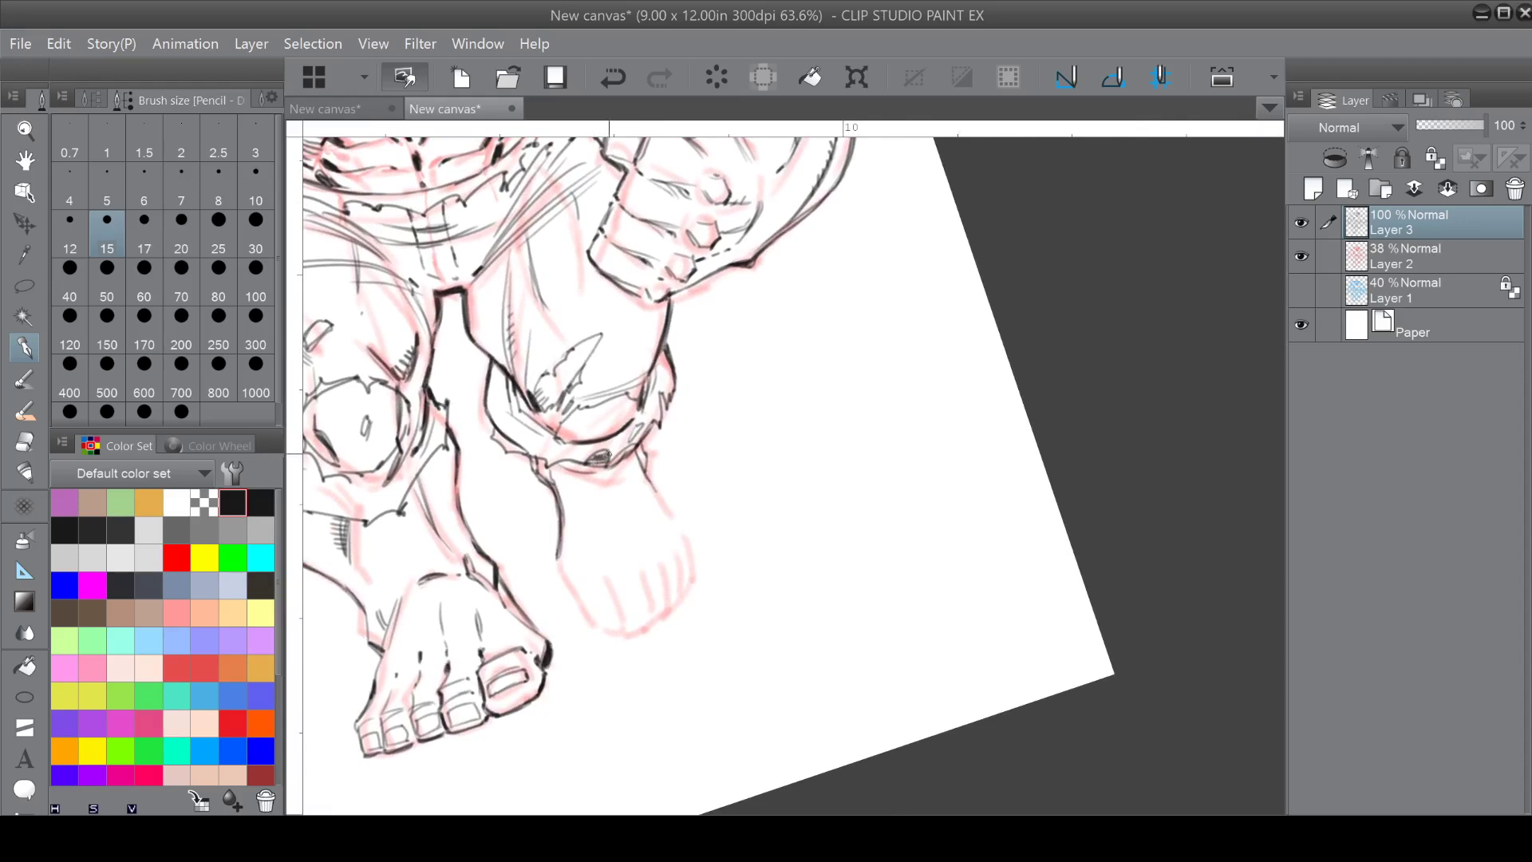
mouse_move(557, 558)
mouse_down()
mouse_move(593, 630)
mouse_move(624, 620)
mouse_move(612, 639)
mouse_up()
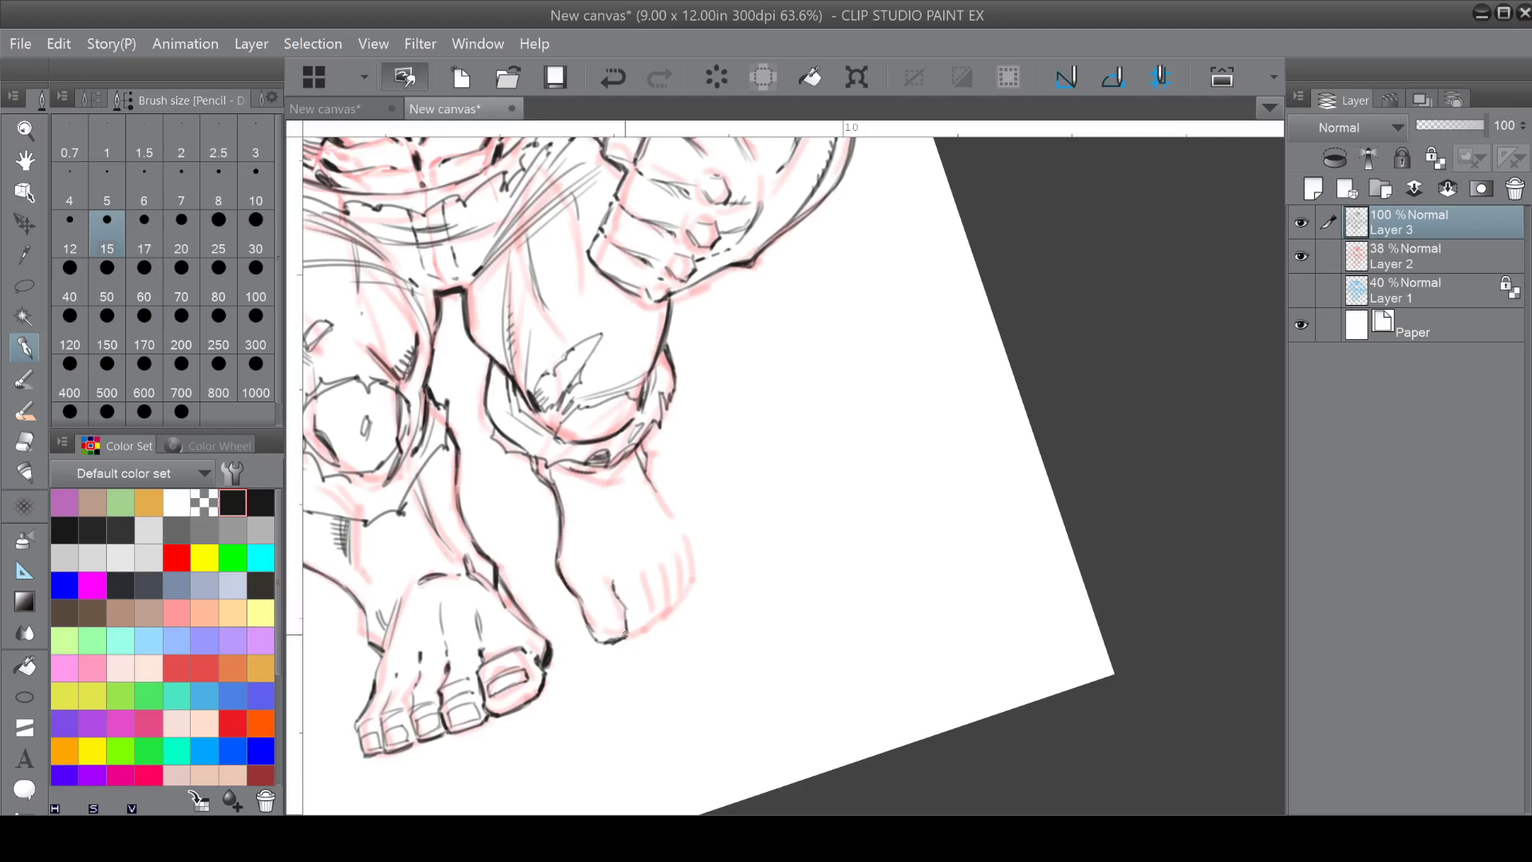
drag(613, 582, 624, 607)
Ink the rear foot's smaller toes and its outer edge up to the ankle.
scroll(605, 632, down, 2)
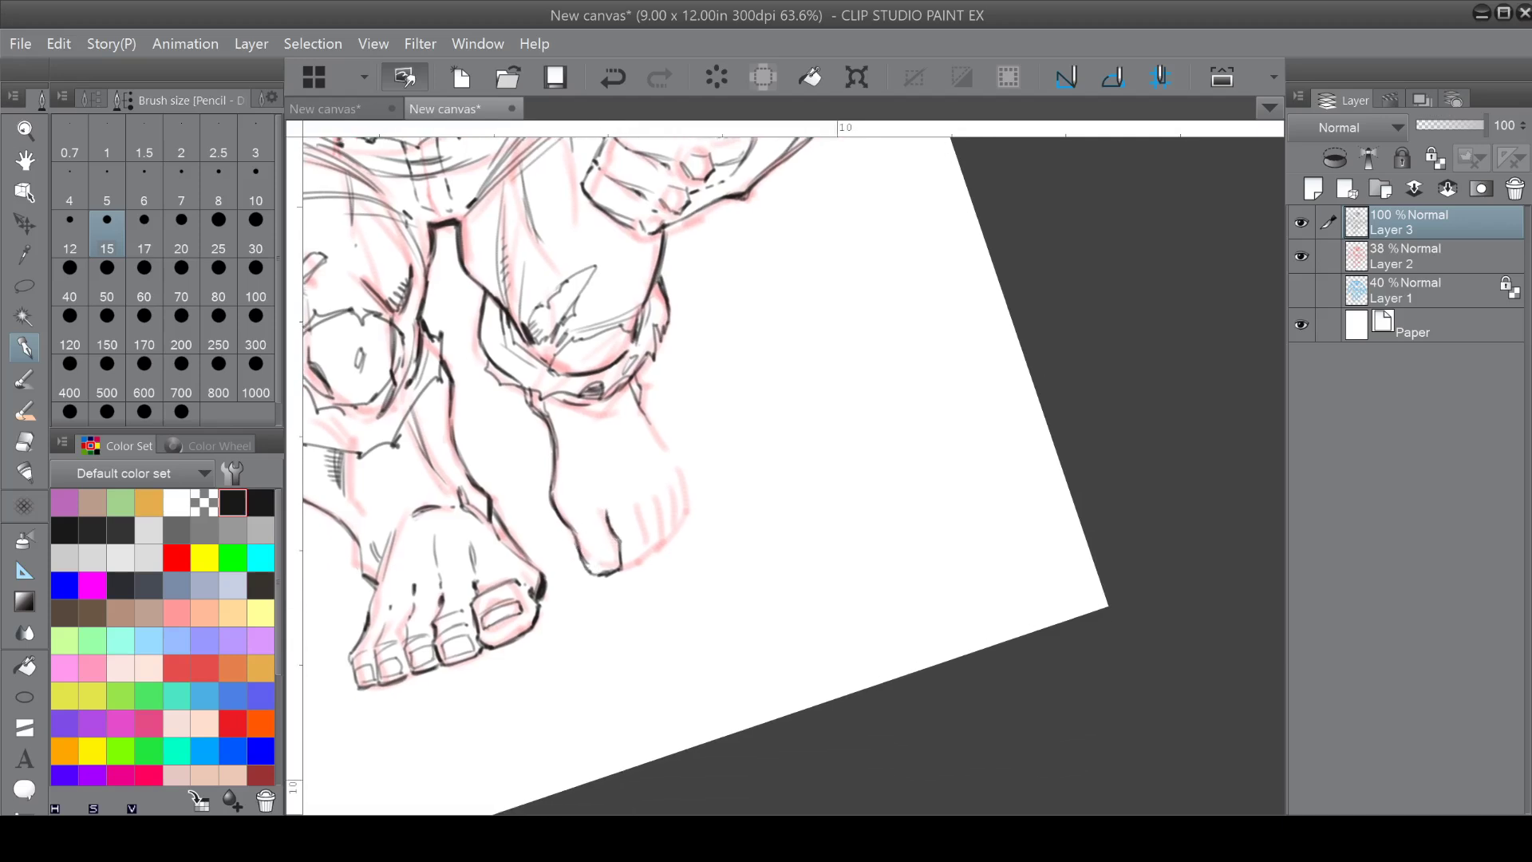
drag(633, 506, 640, 565)
drag(650, 496, 660, 526)
mouse_move(642, 403)
mouse_down()
mouse_move(677, 458)
mouse_move(652, 467)
mouse_move(674, 453)
mouse_move(686, 508)
mouse_up()
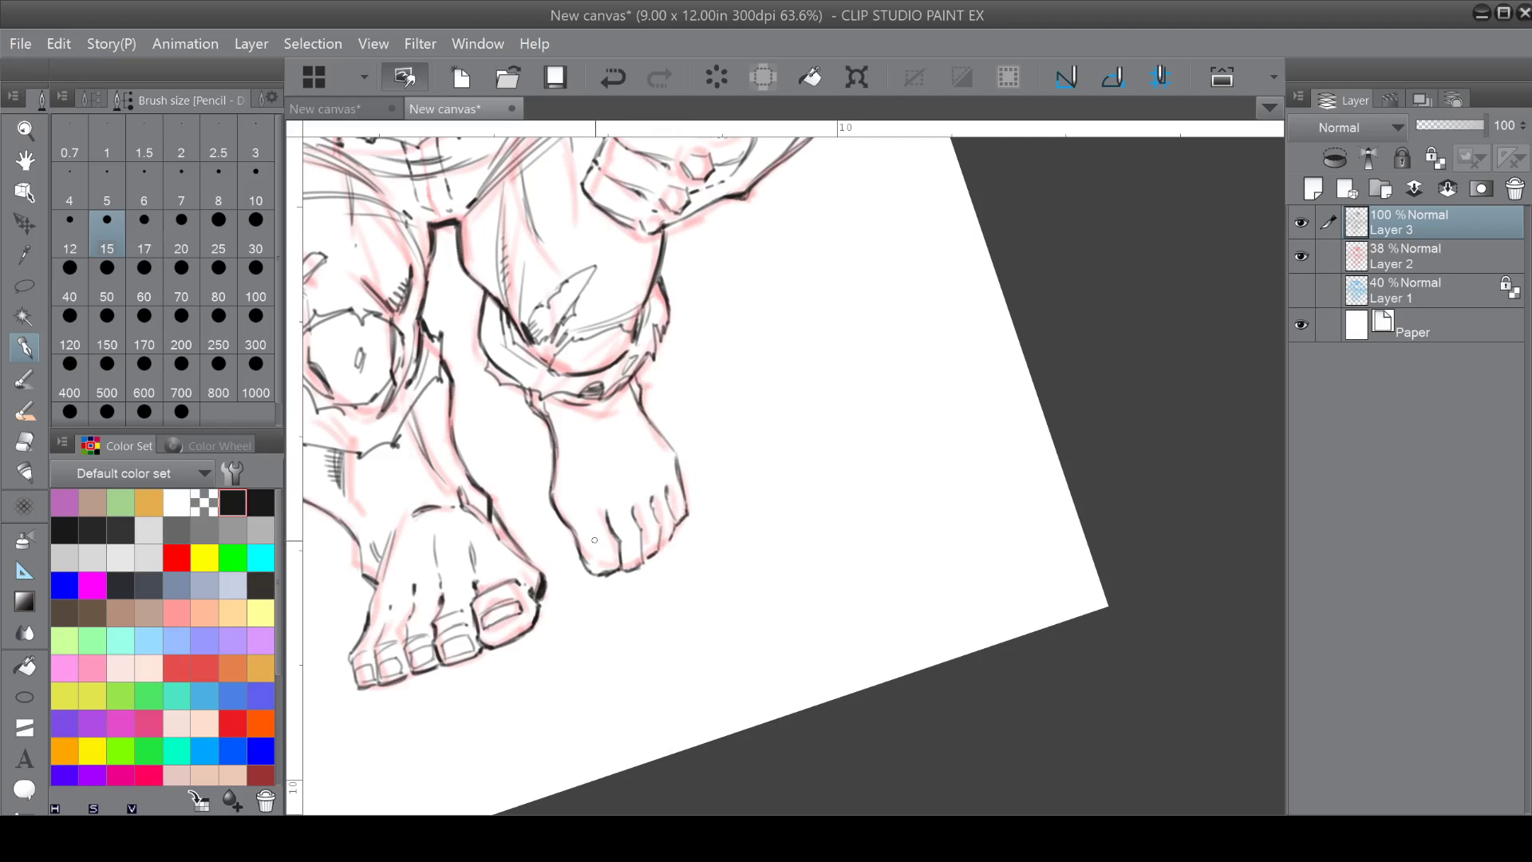
Add toenails to the rear foot and light tendon lines from the toes toward the ankle.
drag(596, 561, 608, 561)
mouse_move(674, 514)
mouse_down()
mouse_move(573, 471)
mouse_move(605, 531)
mouse_up()
mouse_move(591, 453)
mouse_down()
mouse_move(590, 452)
mouse_move(579, 515)
mouse_up()
drag(613, 453, 619, 480)
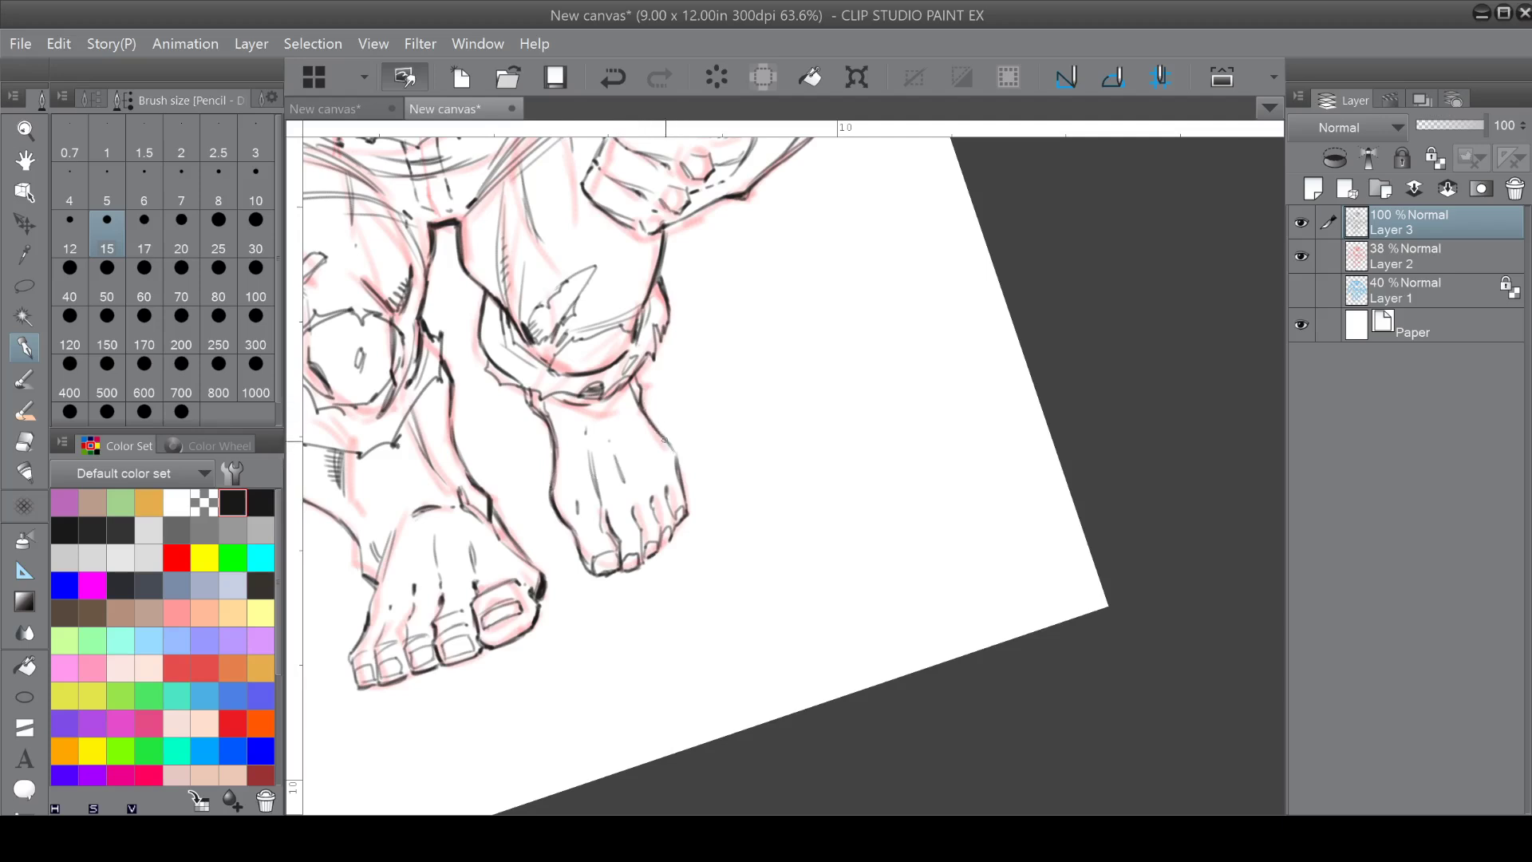
mouse_move(622, 546)
mouse_down()
mouse_move(670, 520)
mouse_move(591, 559)
mouse_move(589, 538)
mouse_up()
drag(579, 387, 568, 534)
drag(597, 394, 586, 421)
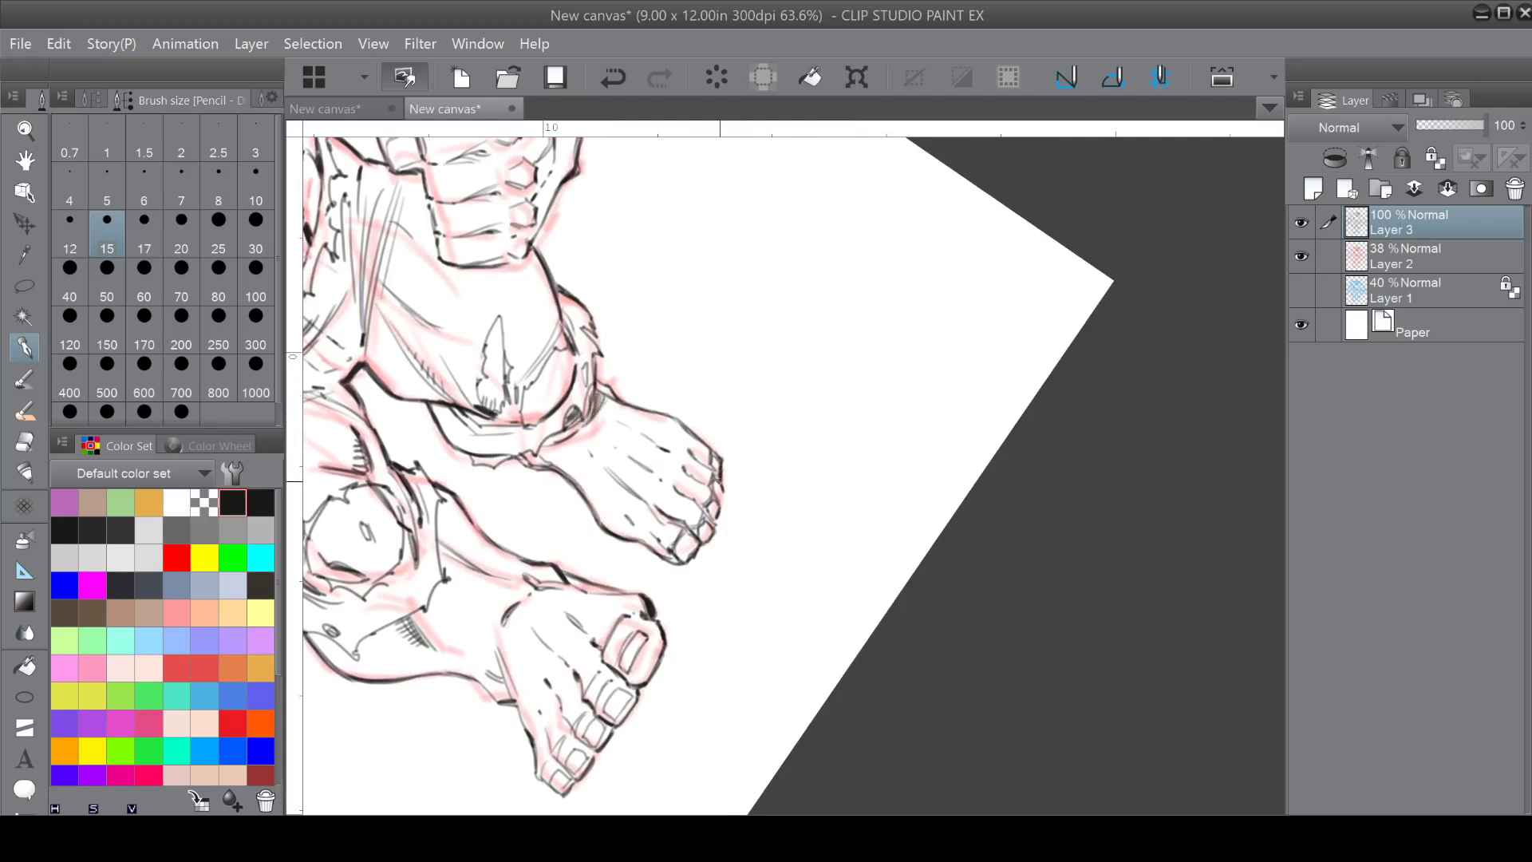
Reinforce the rear foot's tendon and toe accents and darken the shadow lines around the torn cuff.
mouse_move(695, 511)
mouse_down()
mouse_move(692, 435)
mouse_move(668, 495)
mouse_up()
mouse_move(613, 415)
mouse_down()
mouse_move(622, 386)
mouse_move(583, 497)
mouse_up()
drag(668, 474, 698, 420)
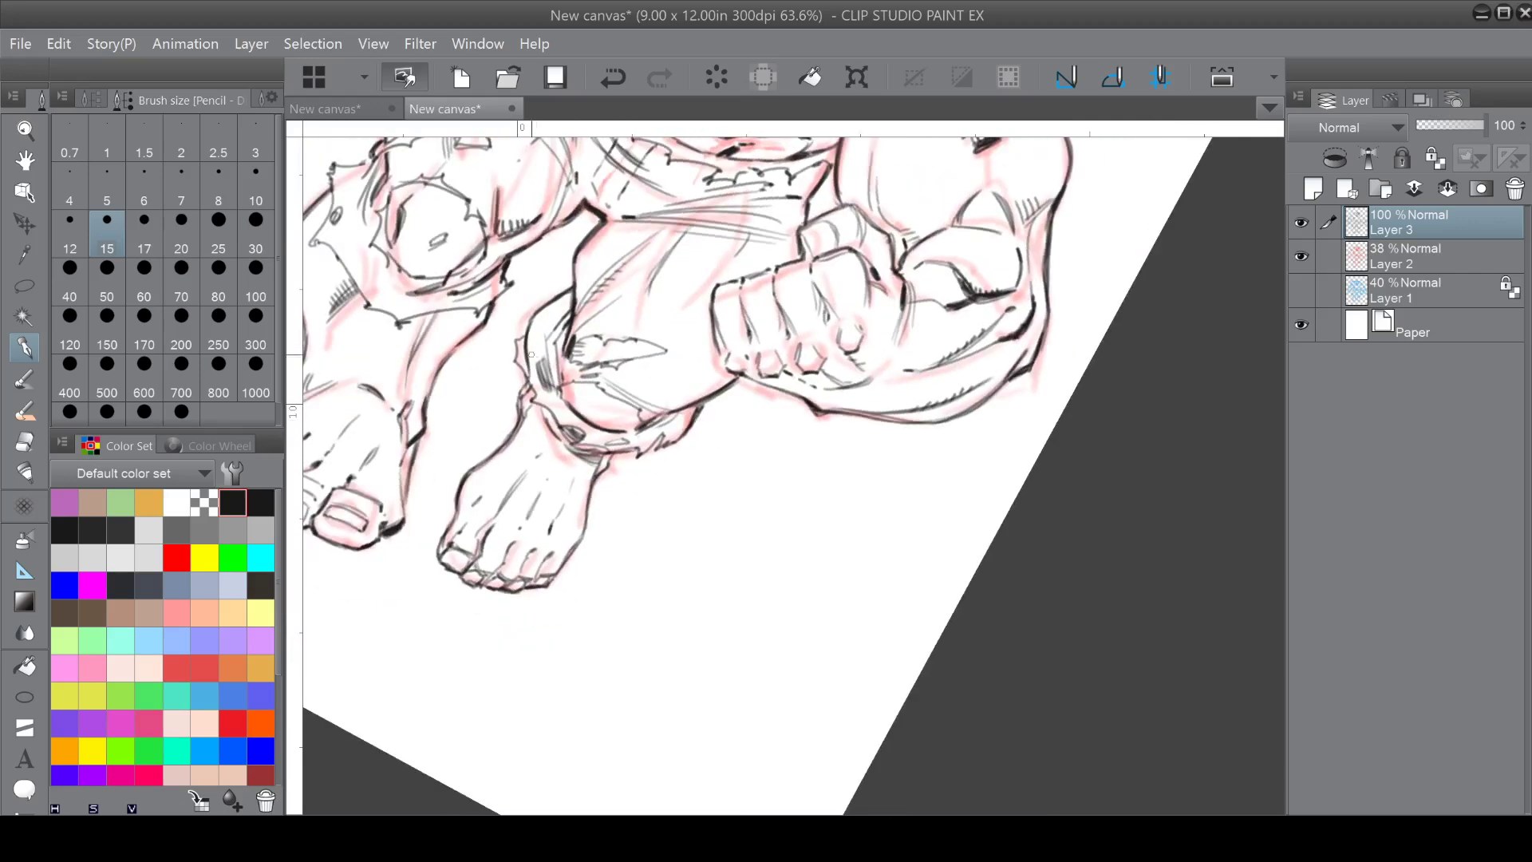
mouse_move(563, 407)
mouse_down()
mouse_move(613, 431)
mouse_move(680, 641)
mouse_up()
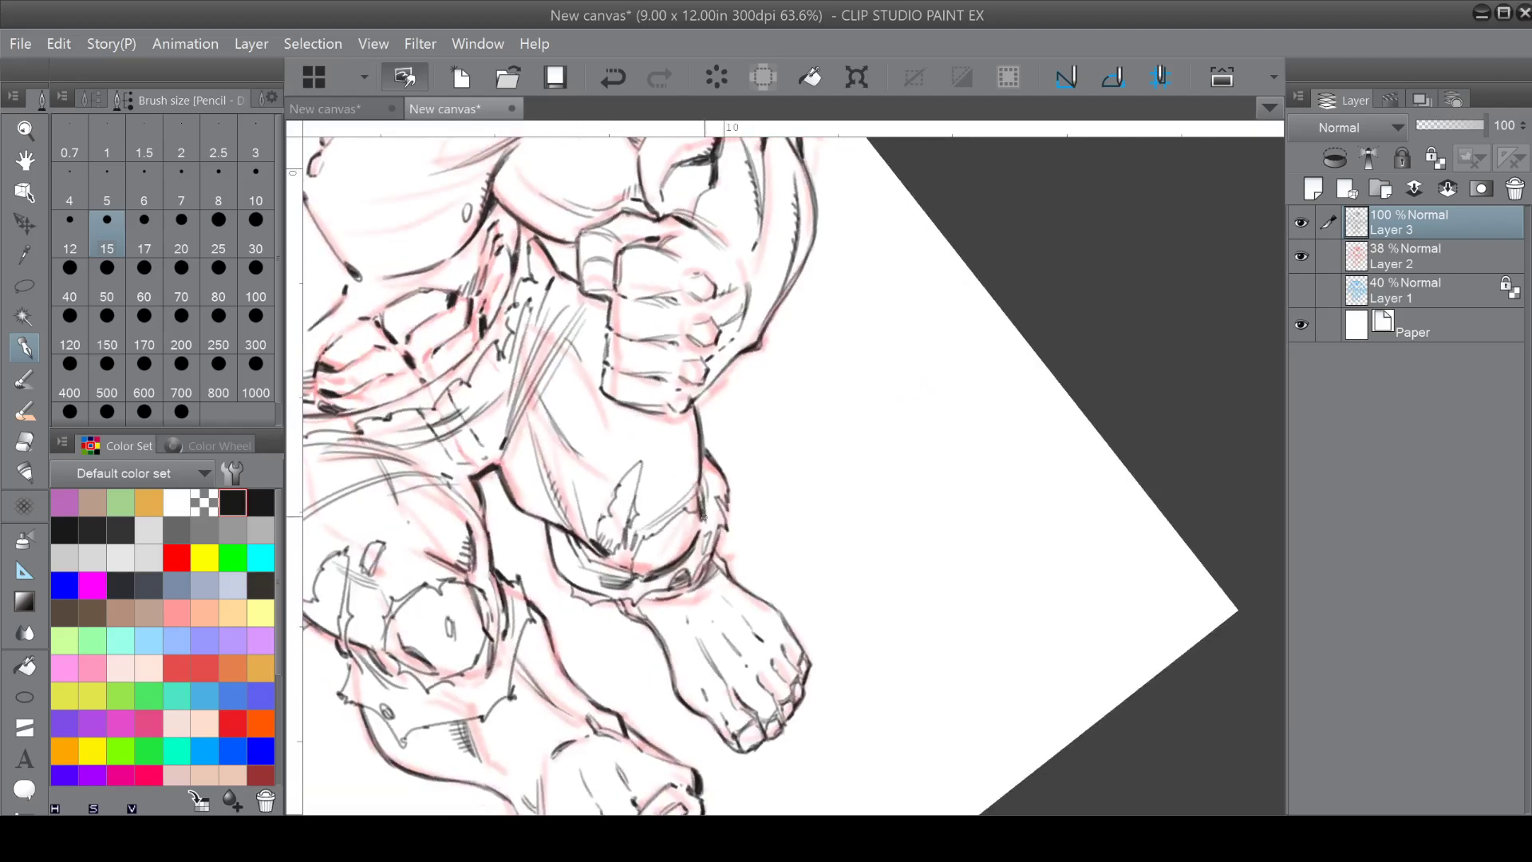
drag(708, 497, 705, 512)
drag(550, 523, 557, 573)
Ink a bulging vein from the chest across the clenched arm's biceps, erasing the lines that cross it.
drag(528, 372, 685, 185)
scroll(674, 494, down, 2)
drag(674, 495, 696, 557)
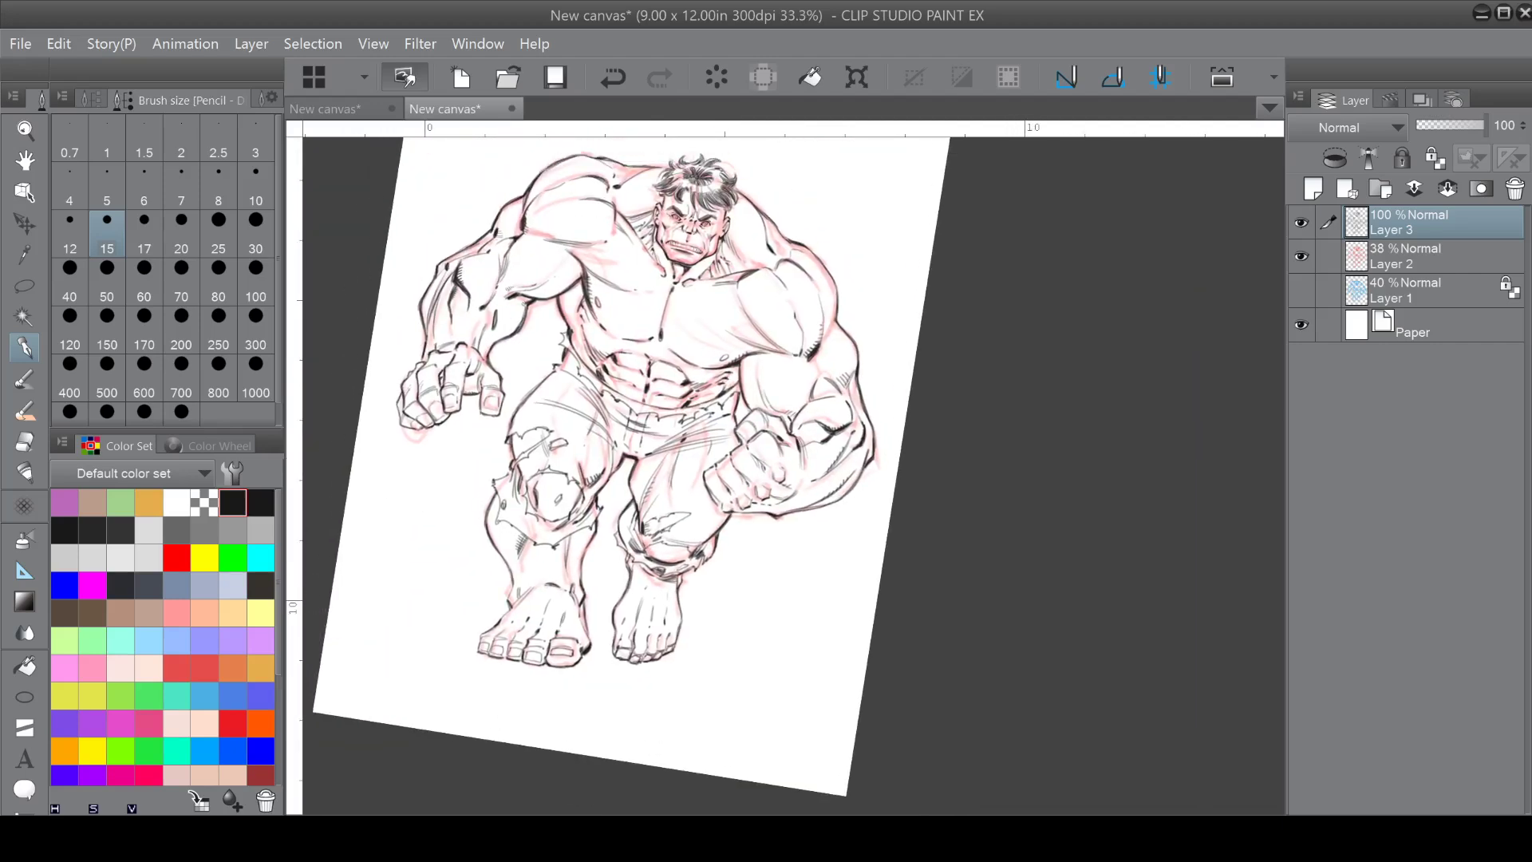
drag(785, 498, 839, 546)
key(ctrl+@)
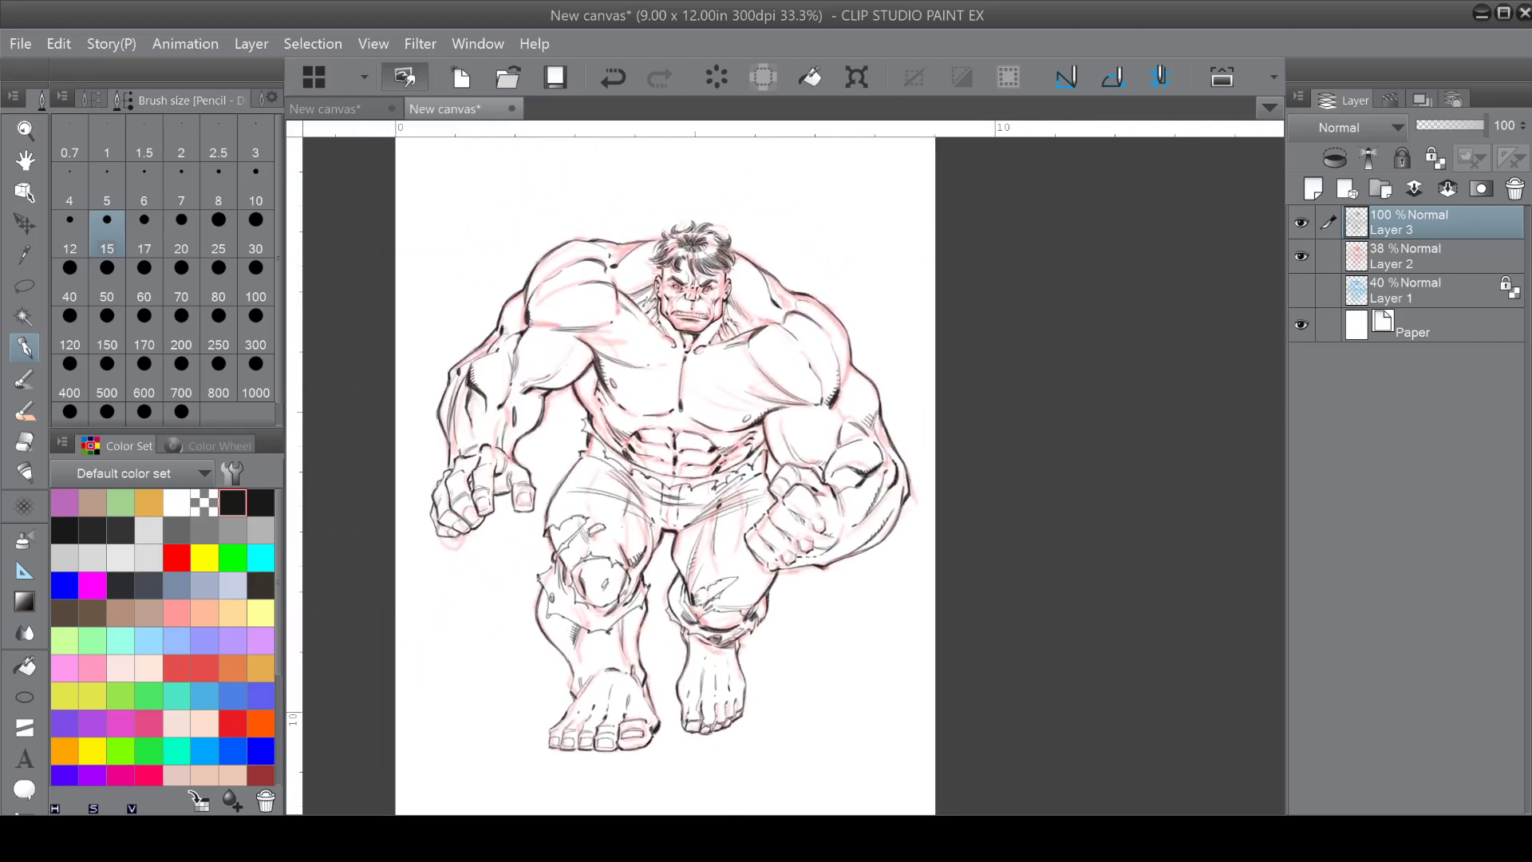
drag(786, 498, 814, 563)
scroll(916, 411, up, 5)
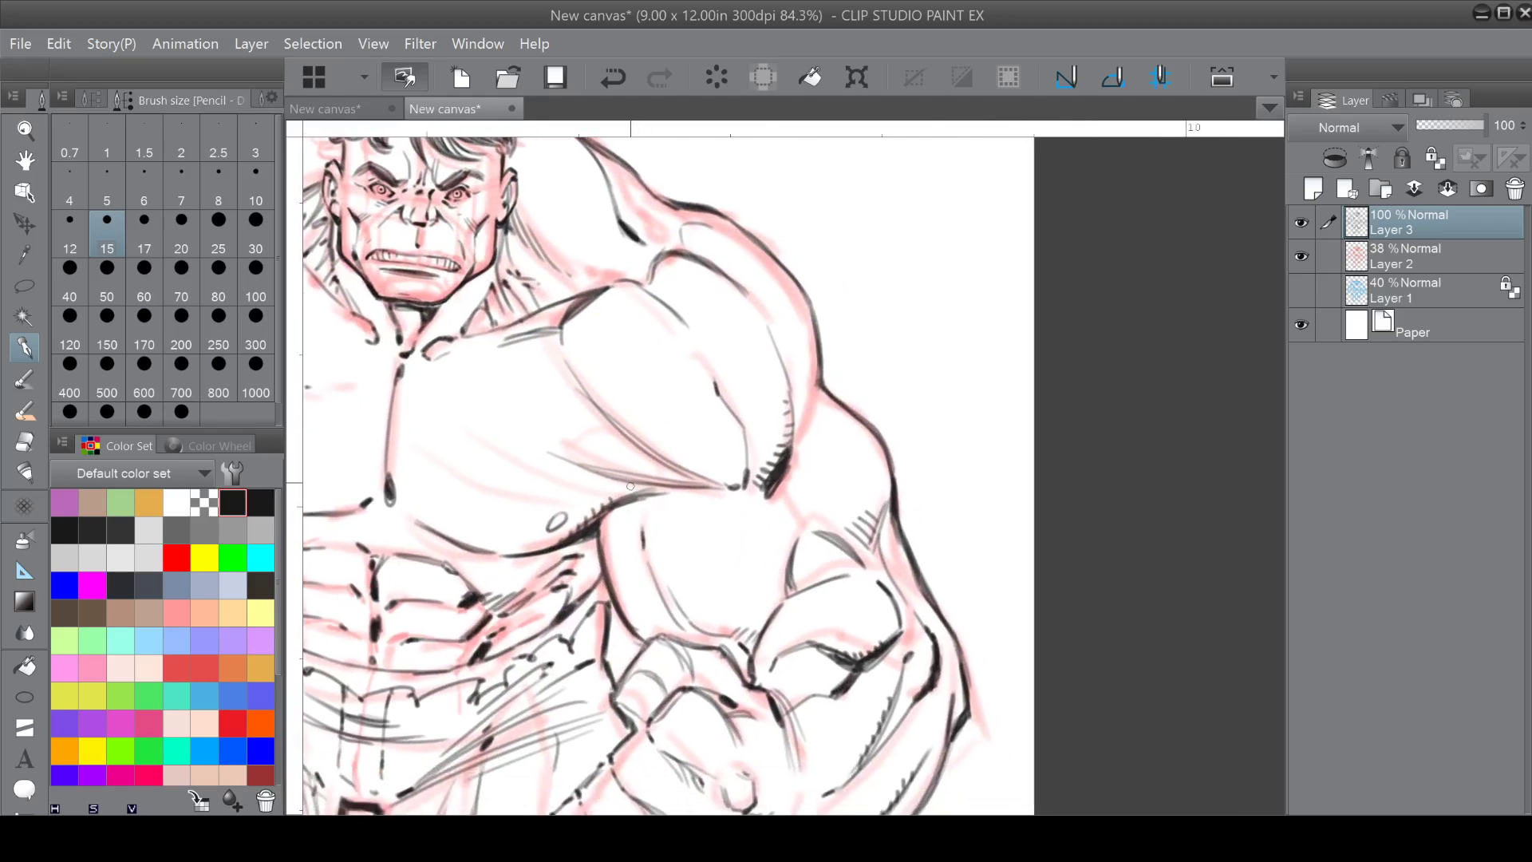
mouse_move(634, 506)
mouse_down()
mouse_move(620, 456)
mouse_move(581, 451)
mouse_move(580, 435)
mouse_move(626, 441)
mouse_move(643, 463)
mouse_move(655, 552)
mouse_up()
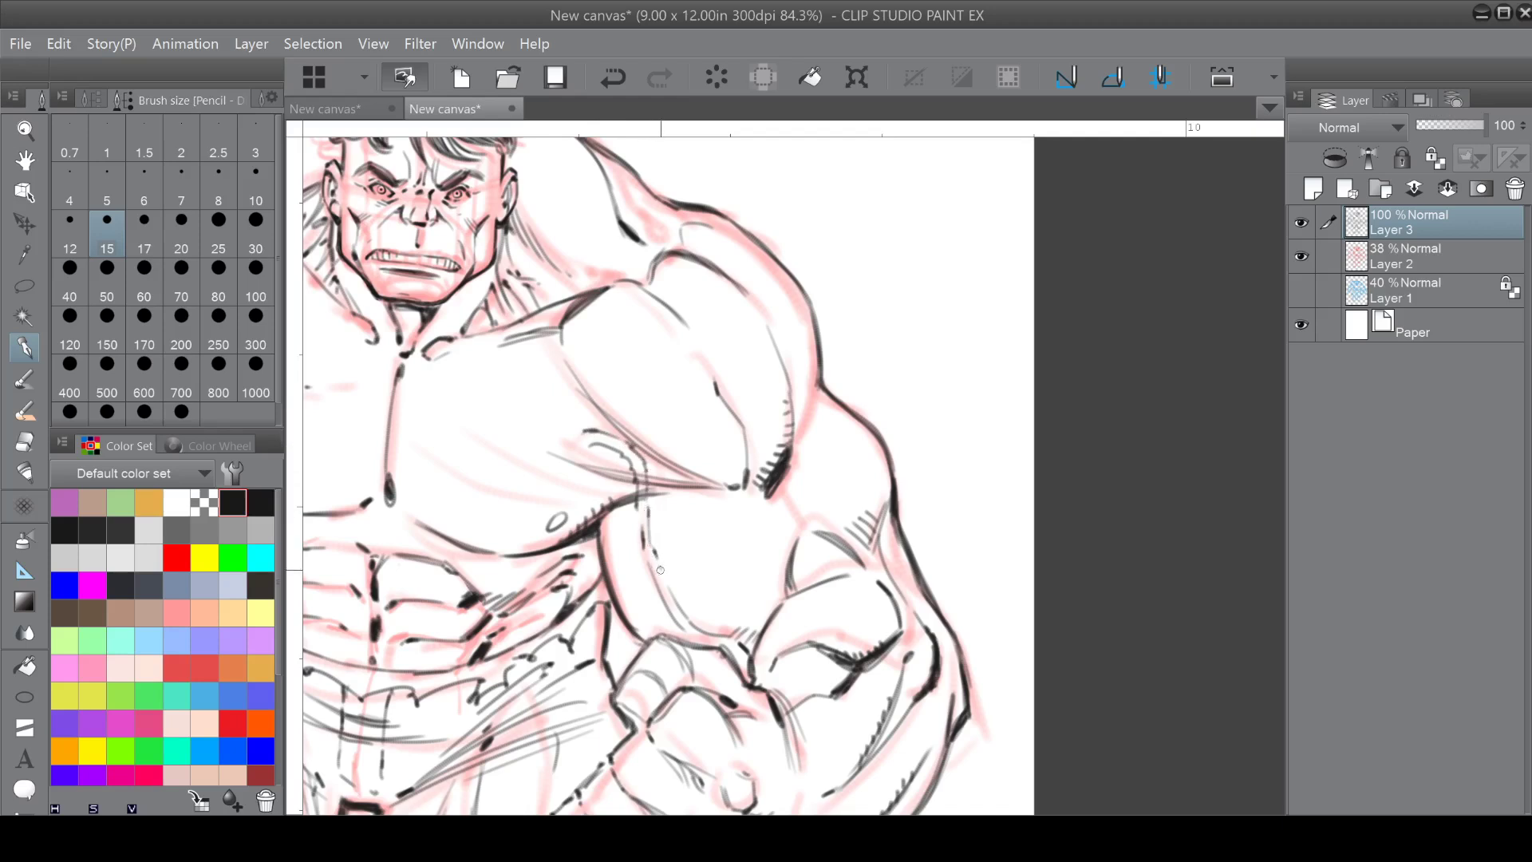
click(212, 495)
mouse_move(637, 451)
mouse_down()
mouse_move(644, 539)
mouse_move(642, 486)
mouse_up()
Ink a thin branch of the biceps vein in black at brush size 12.
click(68, 239)
click(230, 496)
drag(663, 563, 683, 503)
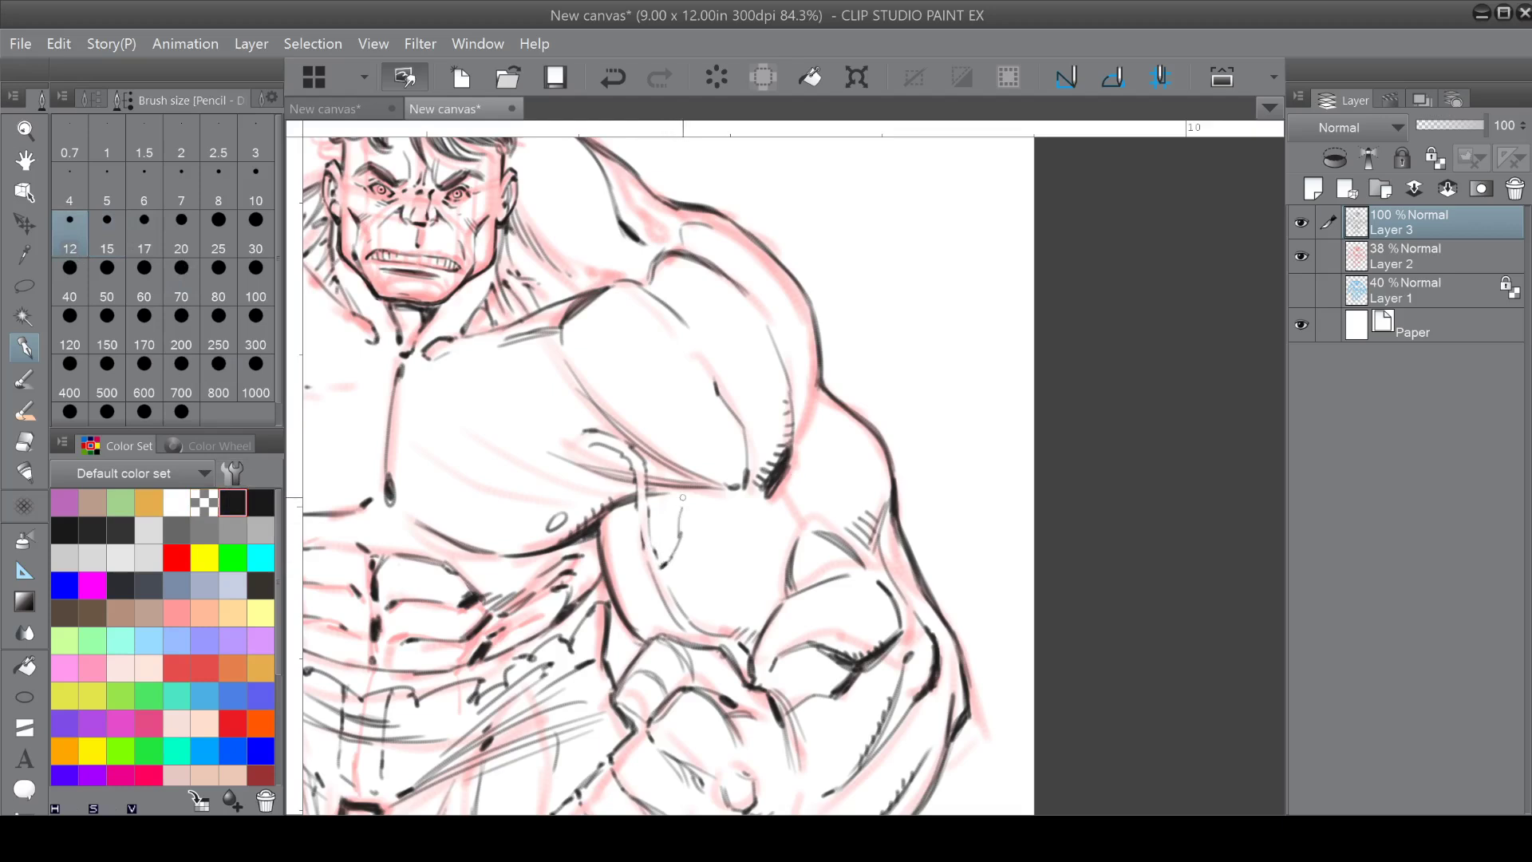
On a new layer directly above Layer 2, trace the biceps vein in bright green at size 20 and set the layer's opacity to 47%.
click(1396, 269)
click(1321, 190)
click(236, 554)
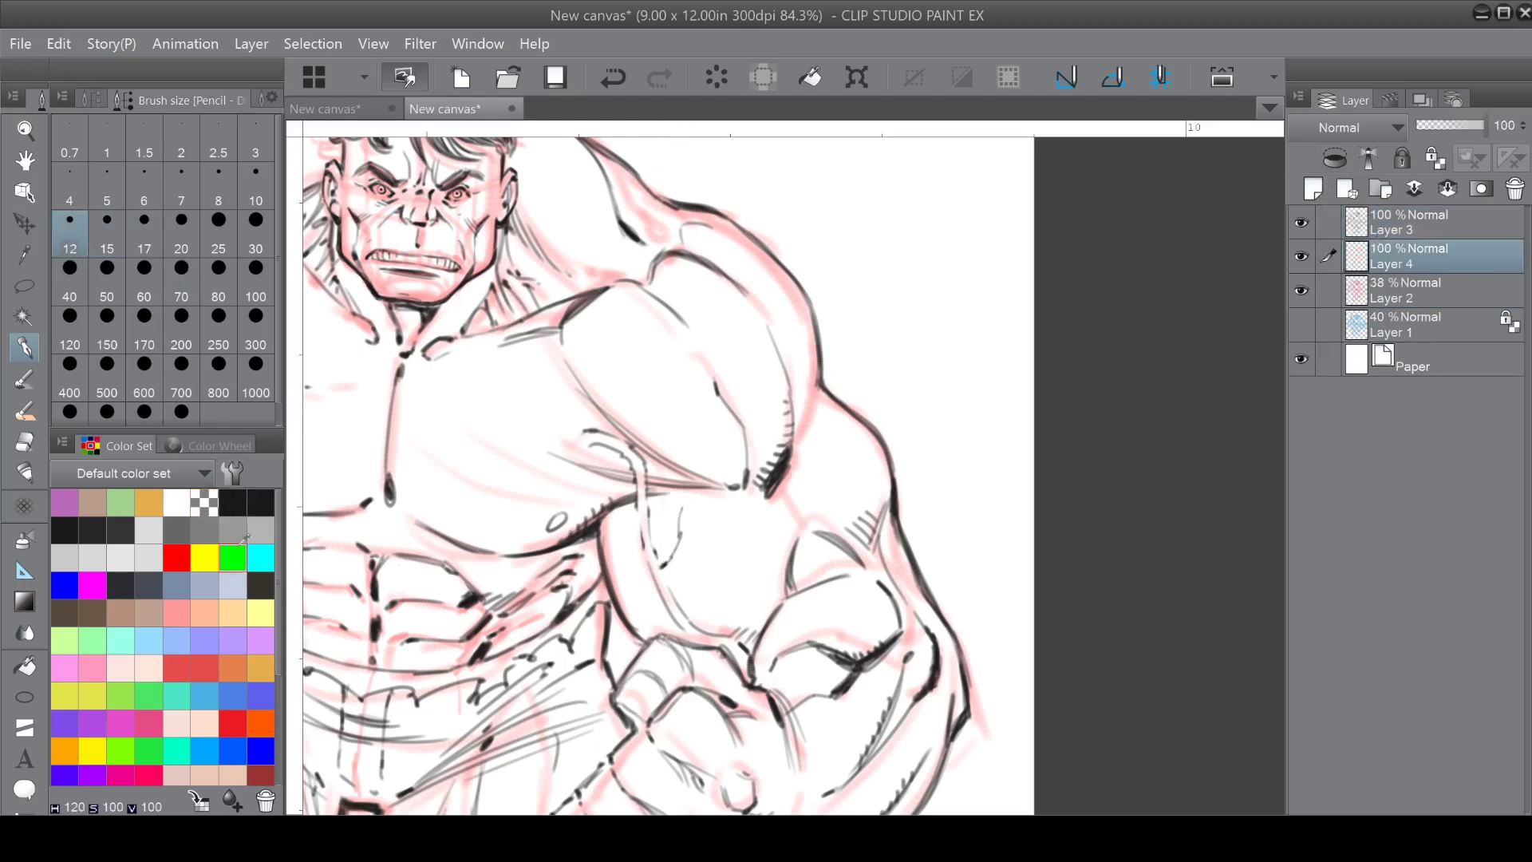
click(174, 249)
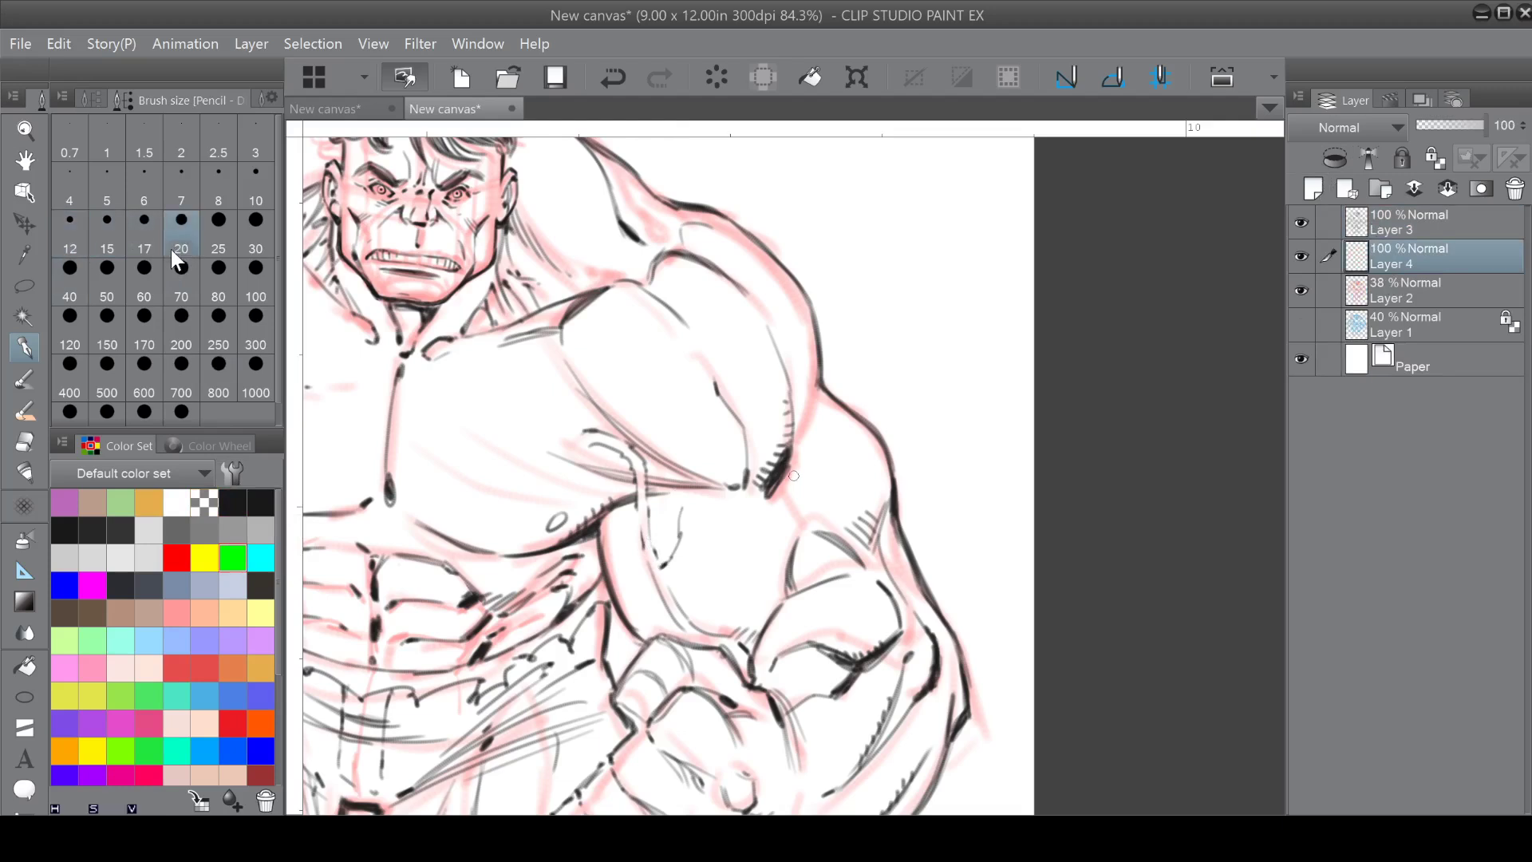
mouse_move(639, 462)
mouse_down()
mouse_move(661, 587)
mouse_move(690, 630)
mouse_move(722, 638)
mouse_up()
drag(1439, 126, 1452, 126)
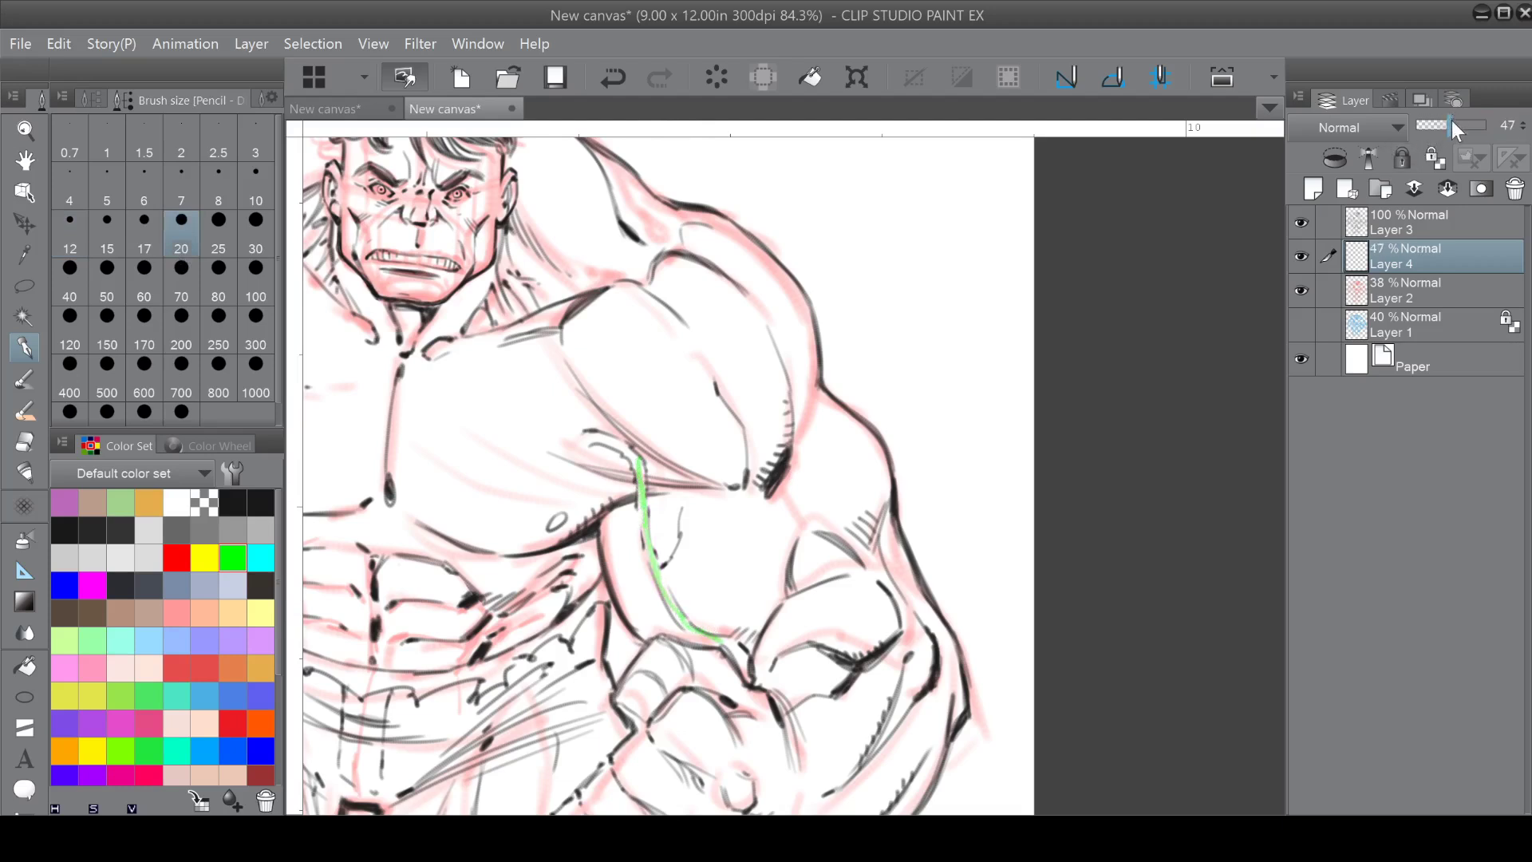
Sketch branching green veins over the clenched arm's deltoid and biceps at brush size 30.
click(247, 227)
mouse_move(659, 568)
mouse_down()
mouse_move(682, 539)
mouse_move(679, 475)
mouse_move(769, 357)
mouse_up()
mouse_move(701, 437)
mouse_down()
mouse_move(702, 379)
mouse_move(737, 322)
mouse_up()
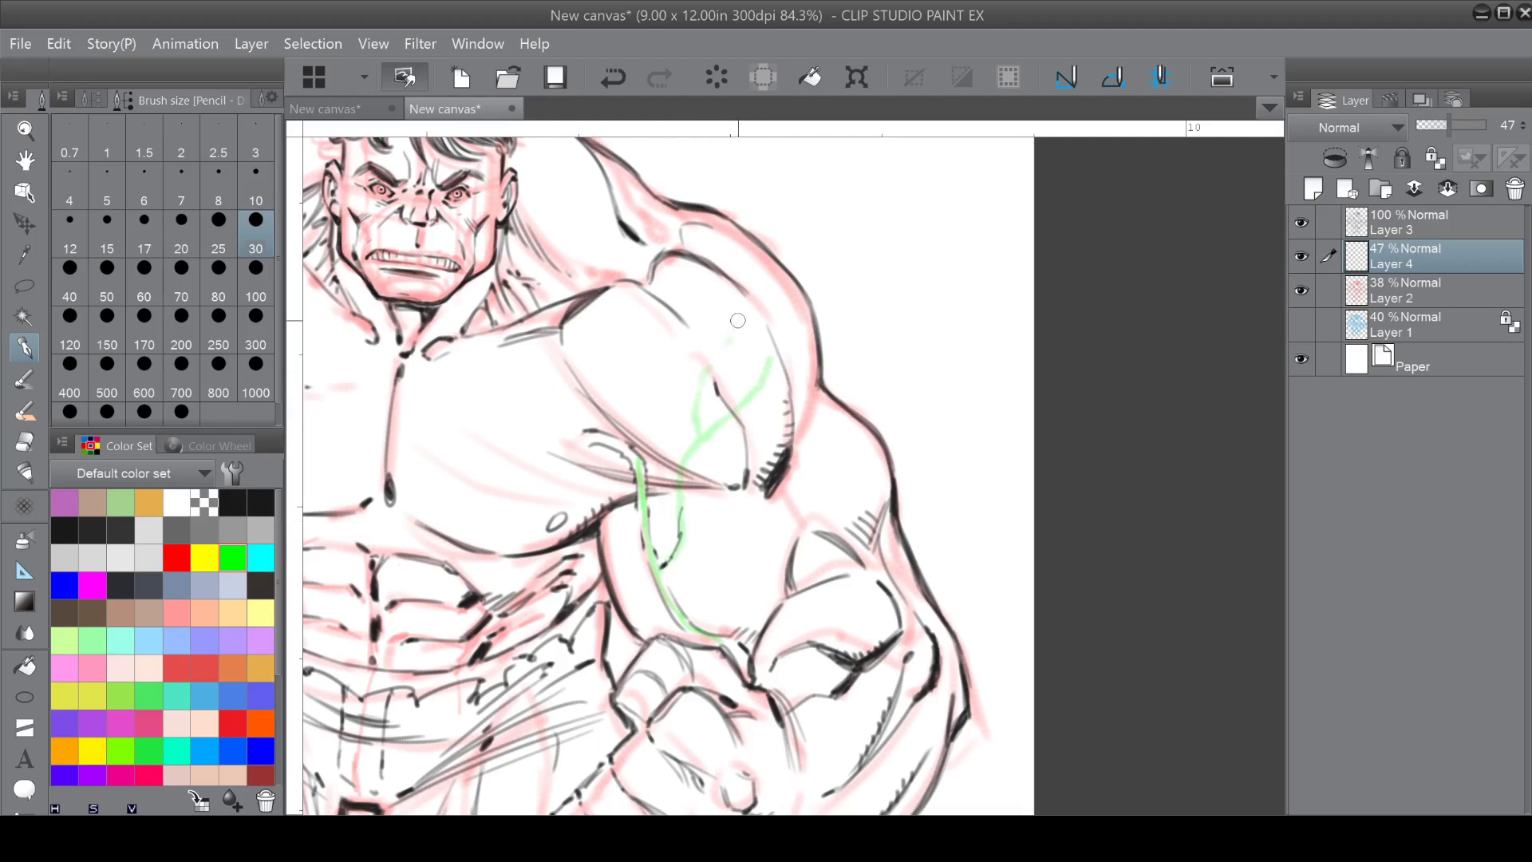
drag(667, 394, 797, 373)
drag(805, 473, 747, 589)
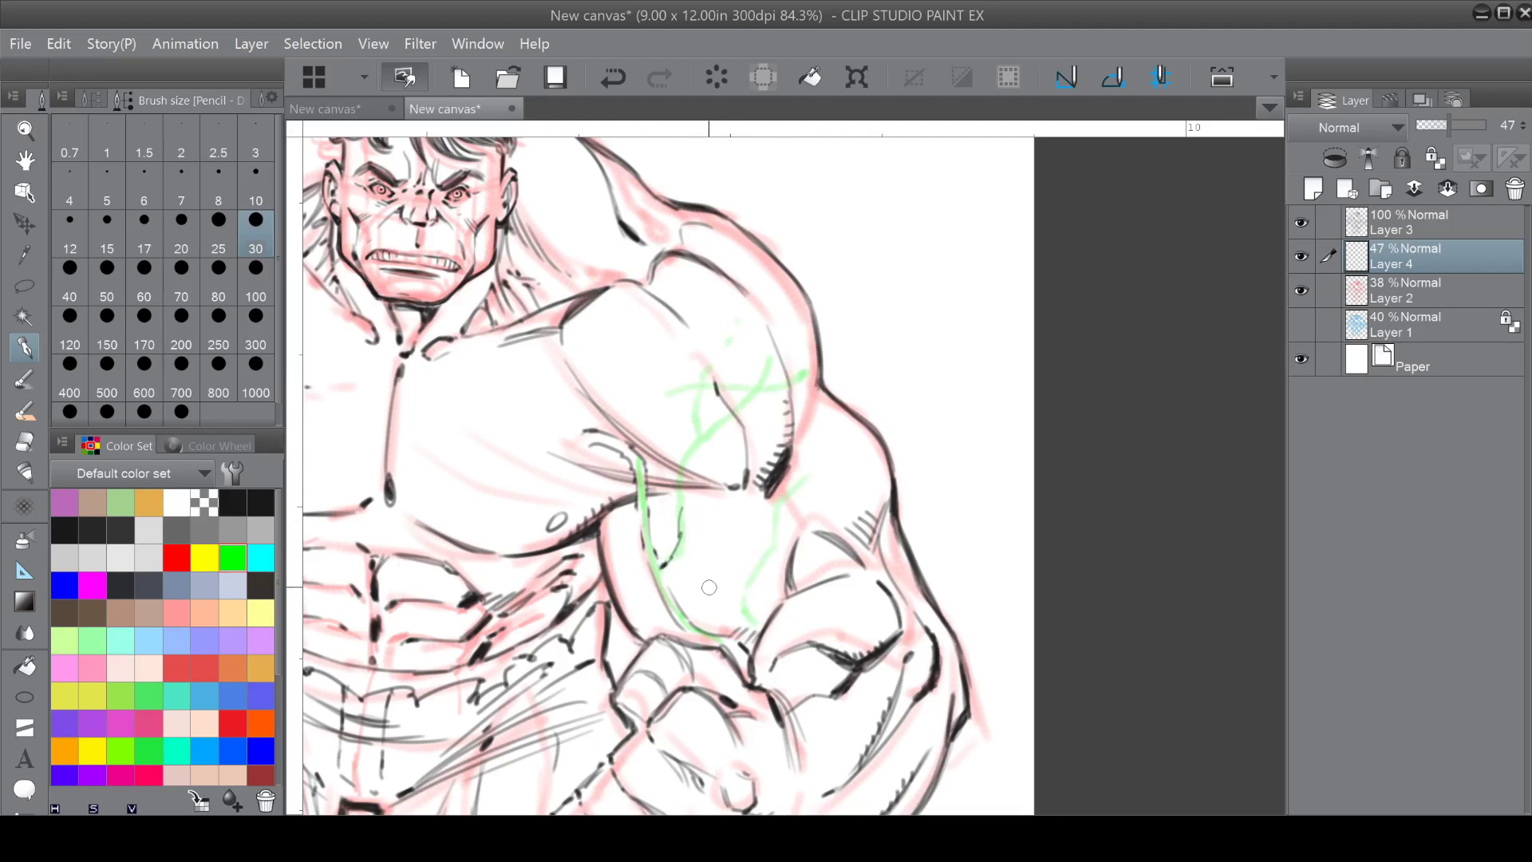
Sketch green guide veins across the clenched arm's elbow and along its forearm.
mouse_move(774, 640)
mouse_down()
mouse_move(880, 671)
mouse_move(896, 721)
mouse_up()
drag(776, 509, 613, 372)
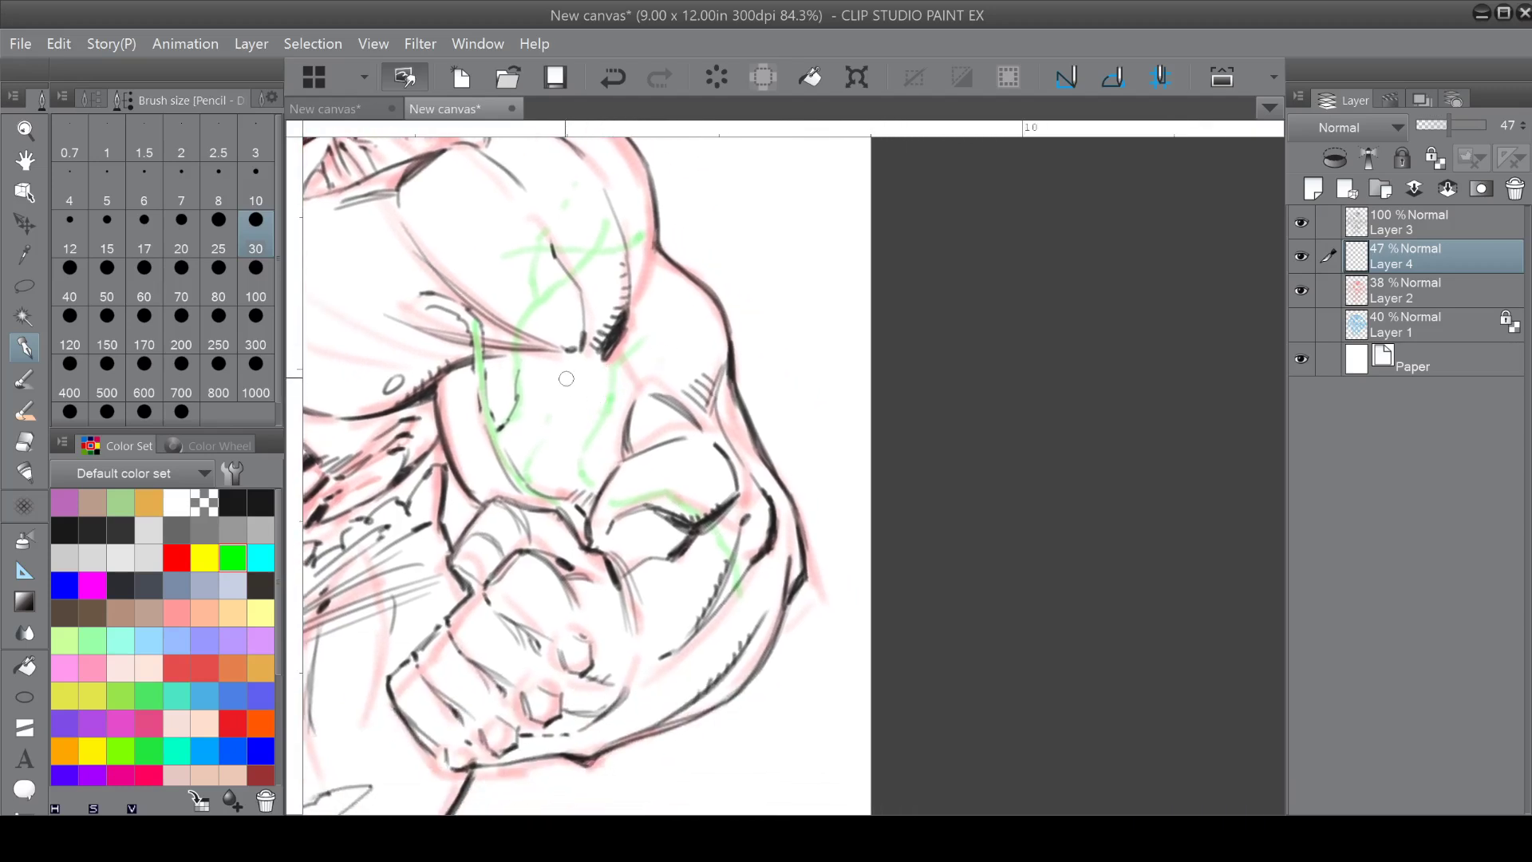
drag(613, 405, 674, 420)
drag(731, 573, 719, 689)
mouse_move(678, 562)
mouse_down()
mouse_move(718, 581)
mouse_move(771, 661)
mouse_up()
mouse_move(734, 669)
mouse_down()
mouse_move(712, 706)
mouse_move(714, 645)
mouse_move(688, 612)
mouse_up()
mouse_move(706, 526)
mouse_down()
mouse_move(742, 616)
mouse_move(774, 580)
mouse_move(781, 591)
mouse_up()
Extend the green guide veins over the clenched arm's outer upper arm and the top of its shoulder.
mouse_move(689, 464)
mouse_down()
mouse_move(721, 515)
mouse_move(673, 455)
mouse_up()
mouse_move(625, 352)
mouse_down()
mouse_move(660, 327)
mouse_move(666, 292)
mouse_move(660, 356)
mouse_up()
drag(661, 357, 754, 472)
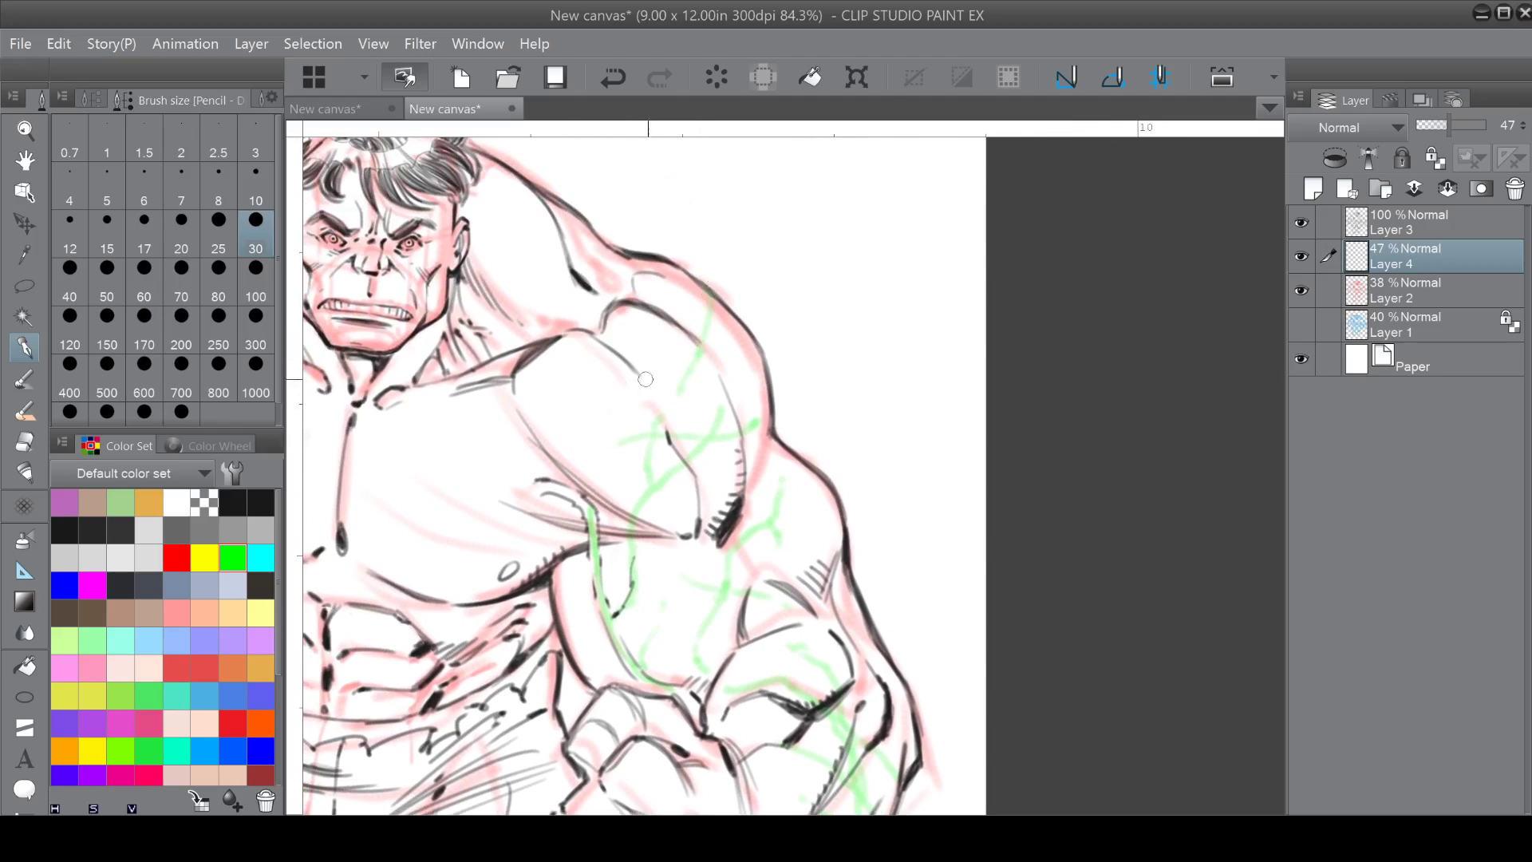
drag(670, 395, 660, 405)
Sketch a thick green vein from the chest along the open-handed arm's biceps, with thinner branches over the biceps and shoulder.
mouse_move(659, 403)
mouse_down()
mouse_move(990, 343)
mouse_move(1218, 461)
mouse_up()
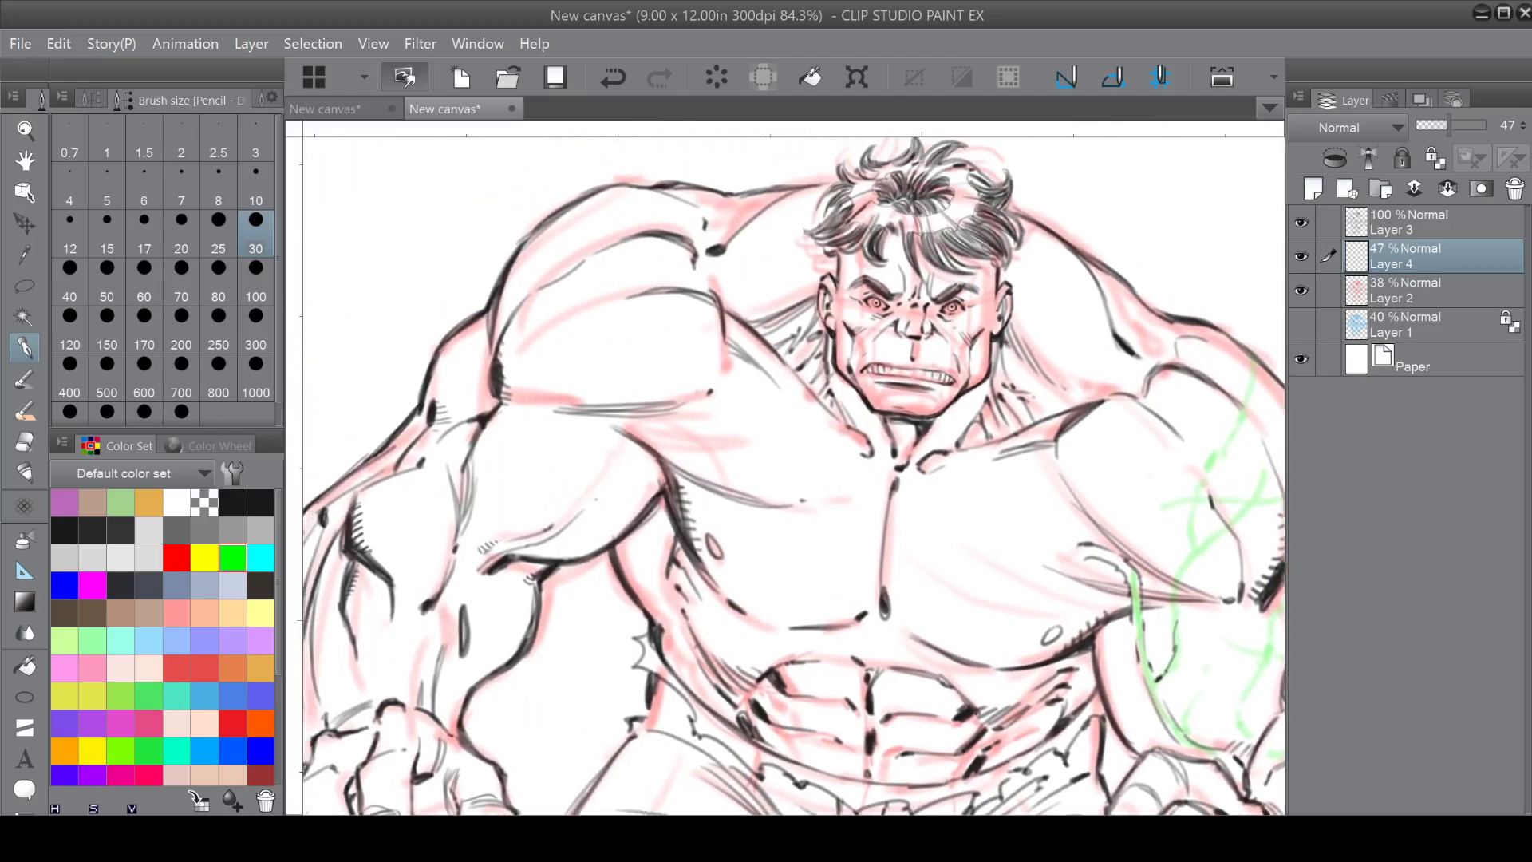
mouse_move(551, 527)
mouse_down()
mouse_move(608, 453)
mouse_move(702, 438)
mouse_up()
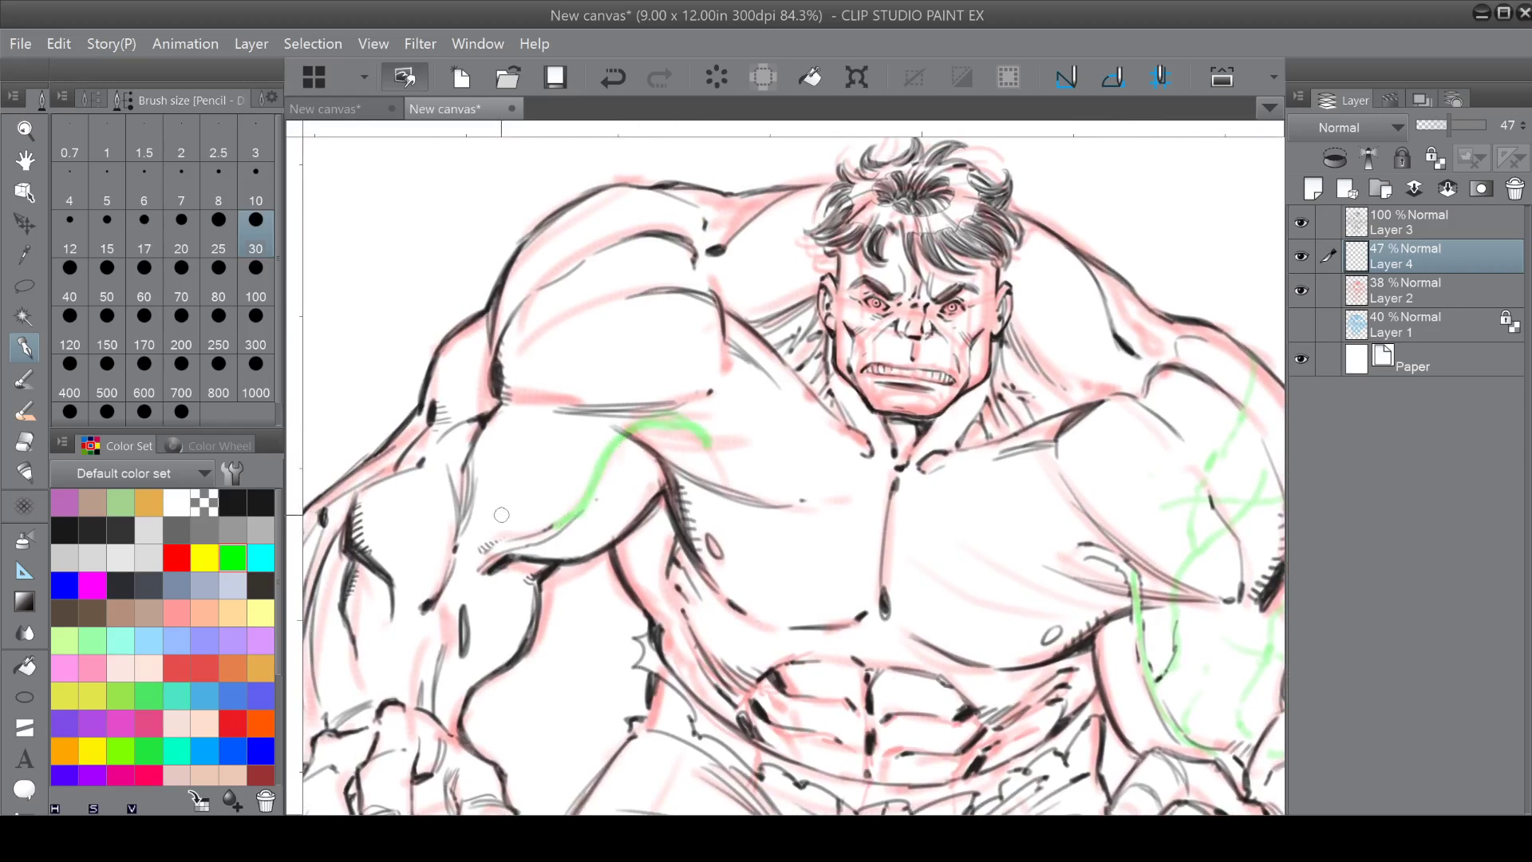
mouse_move(550, 526)
mouse_down()
mouse_move(519, 438)
mouse_move(521, 479)
mouse_move(563, 477)
mouse_move(505, 419)
mouse_up()
mouse_move(575, 209)
mouse_down()
mouse_move(593, 363)
mouse_move(619, 395)
mouse_up()
mouse_move(580, 294)
mouse_down()
mouse_move(557, 344)
mouse_move(562, 400)
mouse_move(591, 257)
mouse_up()
mouse_move(558, 367)
mouse_down()
mouse_move(550, 395)
mouse_move(619, 407)
mouse_up()
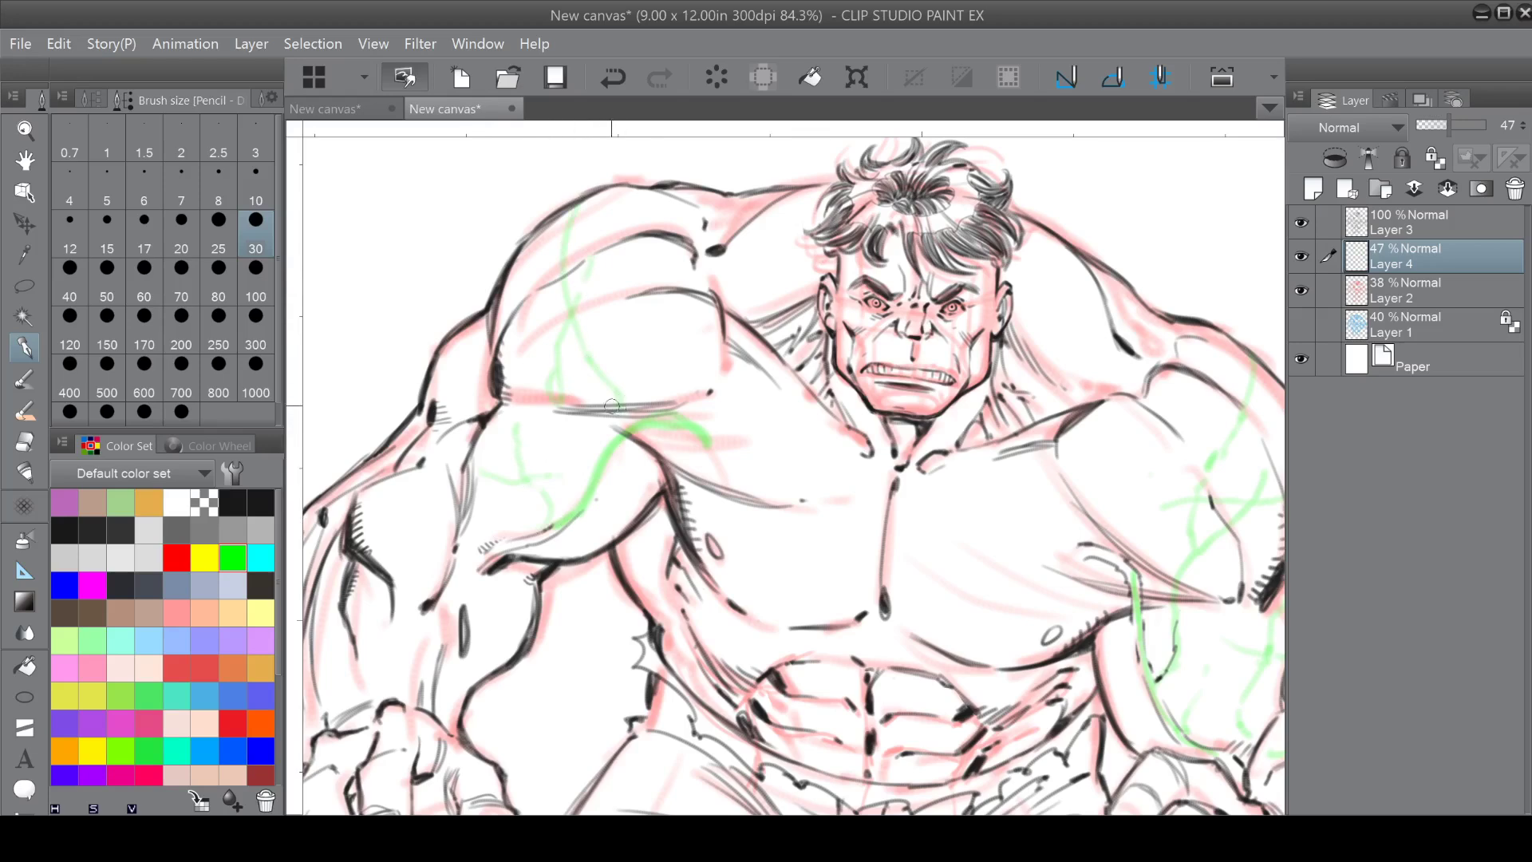
Sketch green guide veins around the open-handed arm's elbow and down its forearm towards the wrist.
mouse_move(513, 309)
mouse_down()
mouse_move(552, 360)
mouse_move(596, 338)
mouse_move(504, 328)
mouse_move(511, 296)
mouse_up()
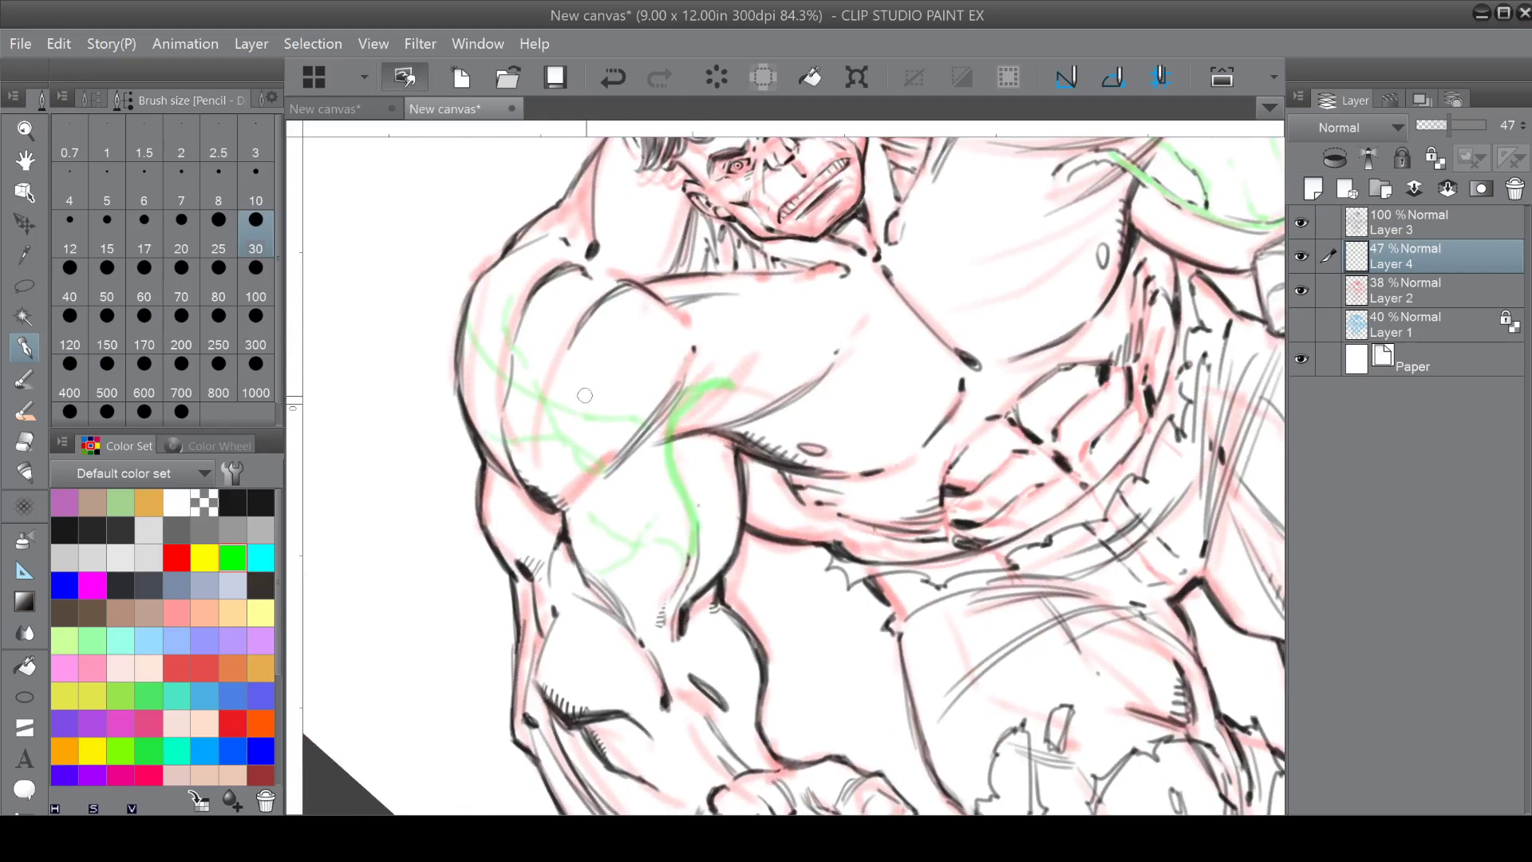
mouse_move(566, 448)
mouse_down()
mouse_move(532, 534)
mouse_move(587, 570)
mouse_up()
drag(523, 507, 580, 554)
scroll(580, 553, down, 3)
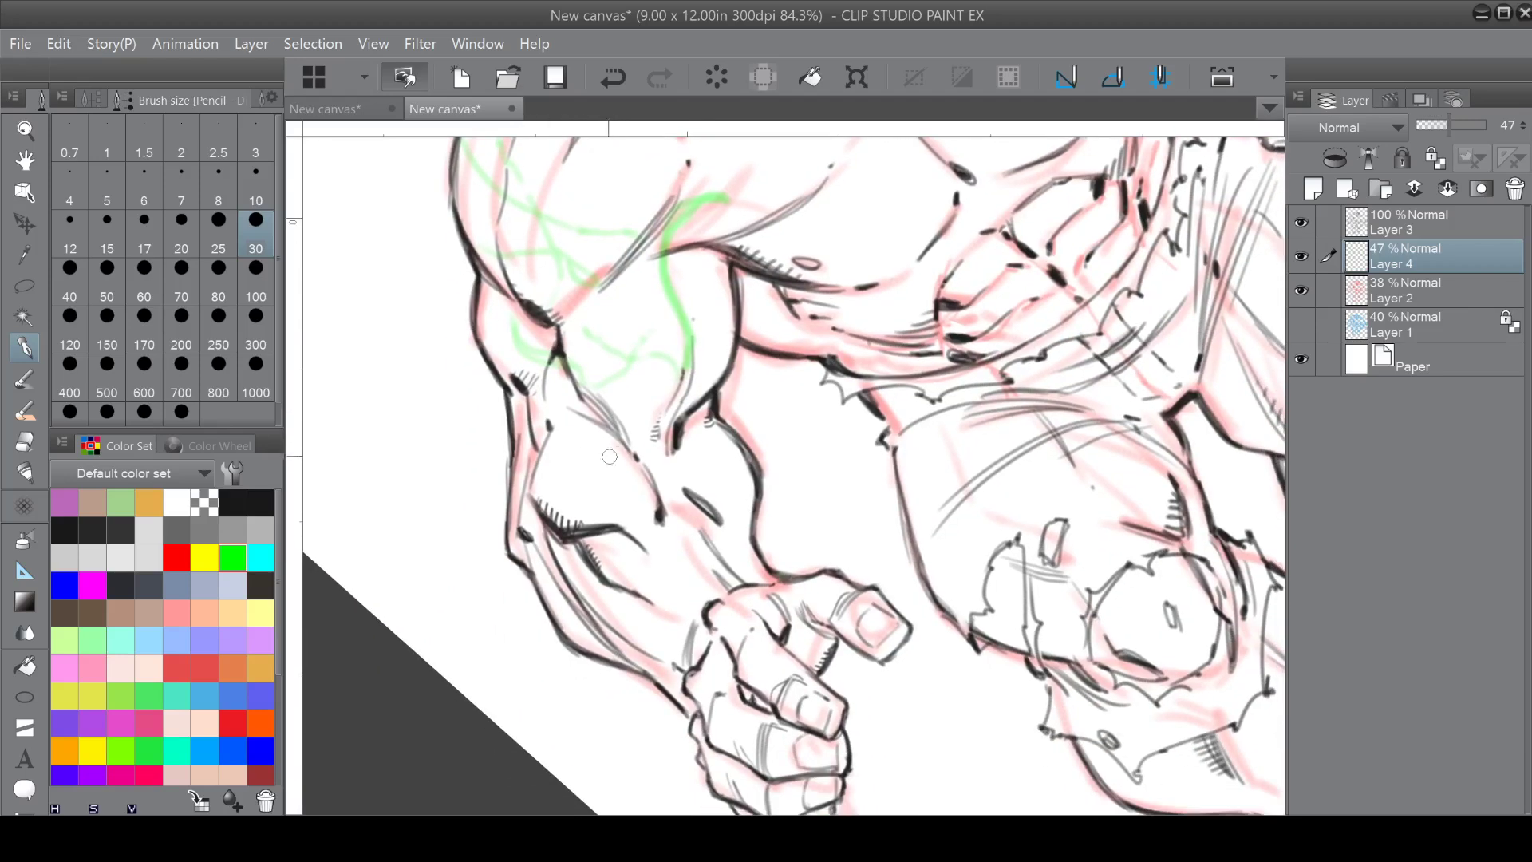
mouse_move(611, 439)
mouse_down()
mouse_move(559, 515)
mouse_move(549, 602)
mouse_up()
mouse_move(570, 531)
mouse_down()
mouse_move(691, 492)
mouse_move(620, 523)
mouse_move(608, 606)
mouse_move(646, 567)
mouse_up()
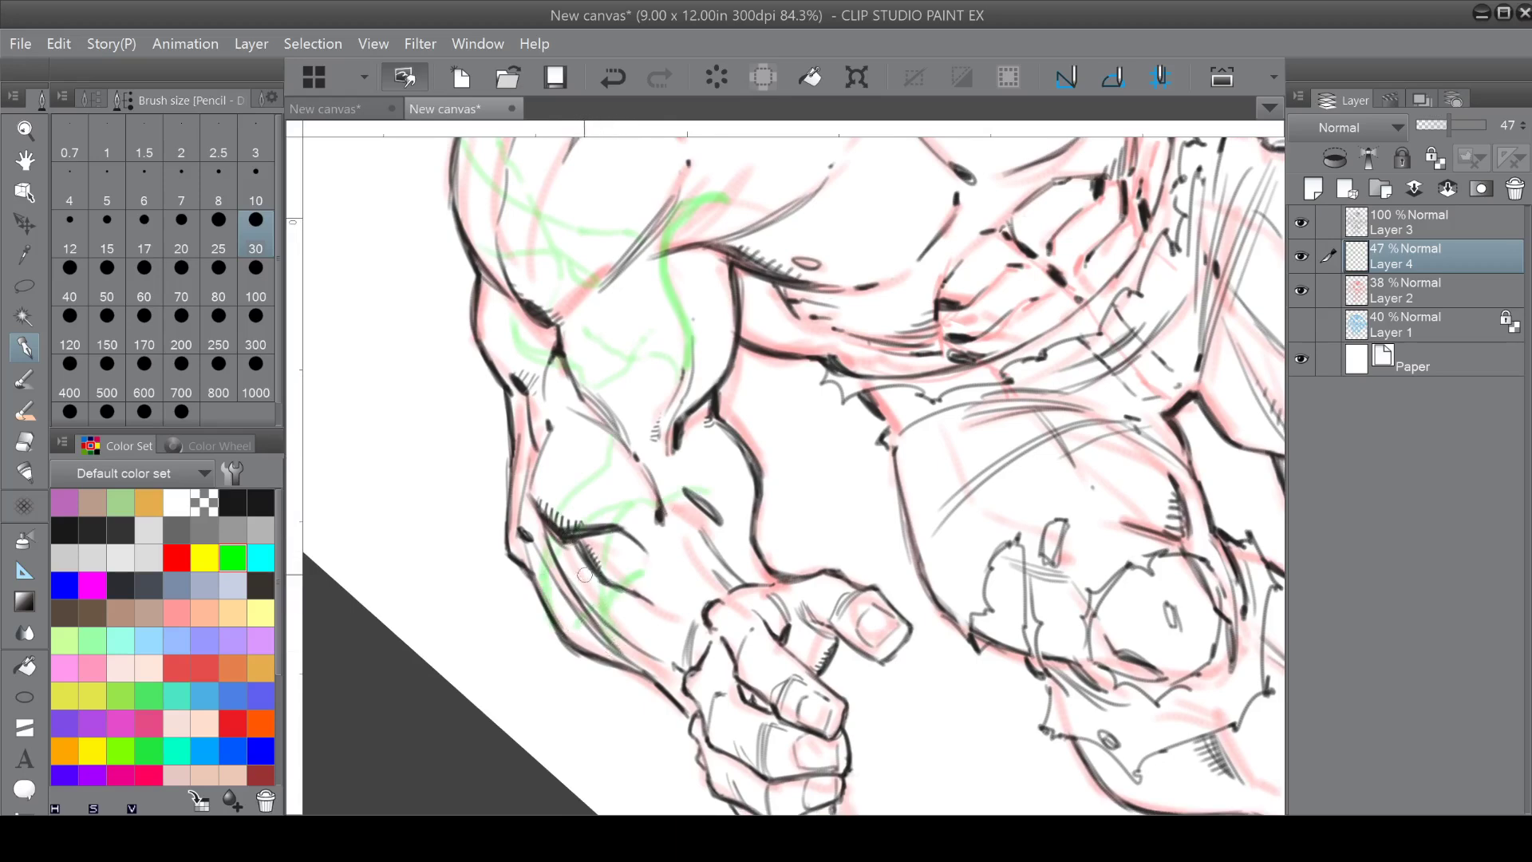
drag(567, 428, 471, 446)
Sketch short branching green guide veins over the trapezius on both sides of the neck.
key(ctrl+minus)
drag(790, 383, 713, 501)
mouse_move(610, 311)
mouse_down()
mouse_move(664, 310)
mouse_move(646, 298)
mouse_move(626, 330)
mouse_up()
mouse_move(823, 262)
mouse_down()
mouse_move(863, 242)
mouse_move(867, 262)
mouse_move(842, 260)
mouse_move(883, 239)
mouse_move(879, 263)
mouse_move(824, 245)
mouse_up()
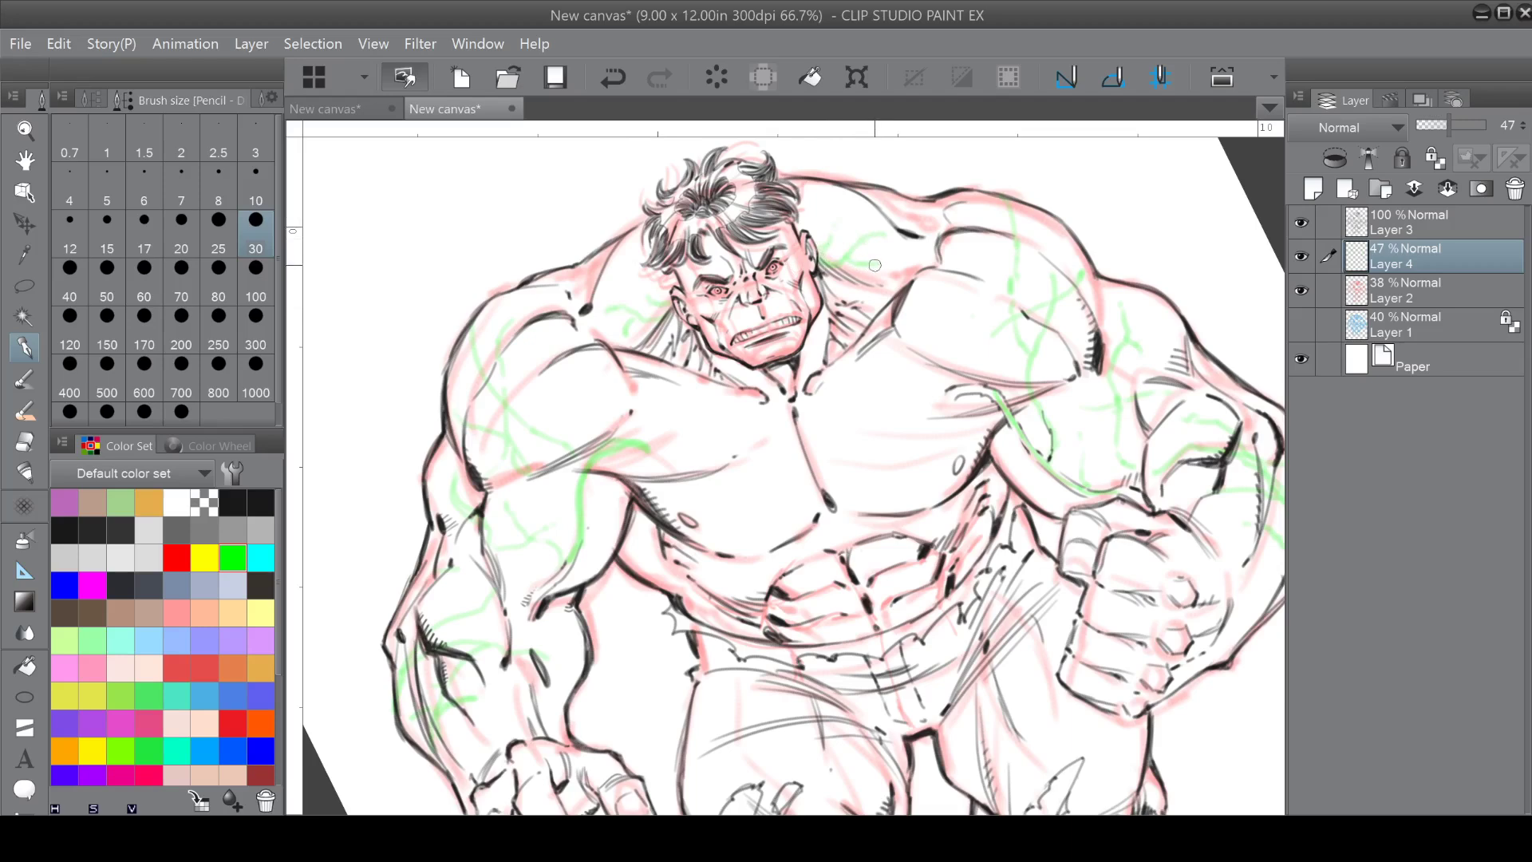
drag(893, 226, 855, 209)
mouse_move(979, 481)
mouse_down()
mouse_move(1005, 422)
mouse_move(1013, 467)
mouse_up()
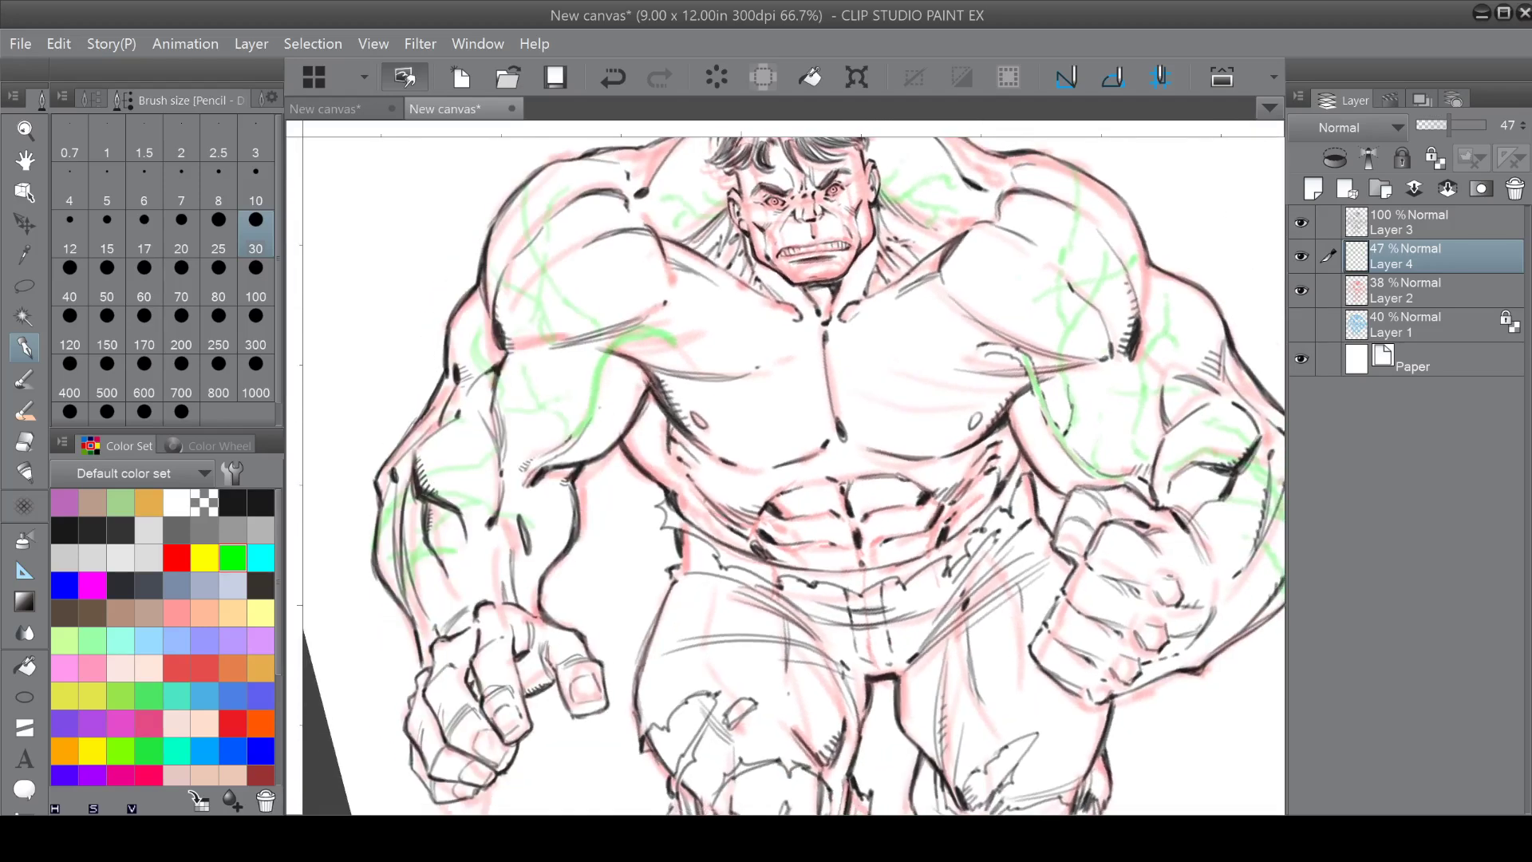
On Layer 3, outline the forked vein over the open-handed arm's deltoid in black at brush size 12.
click(1391, 227)
click(235, 503)
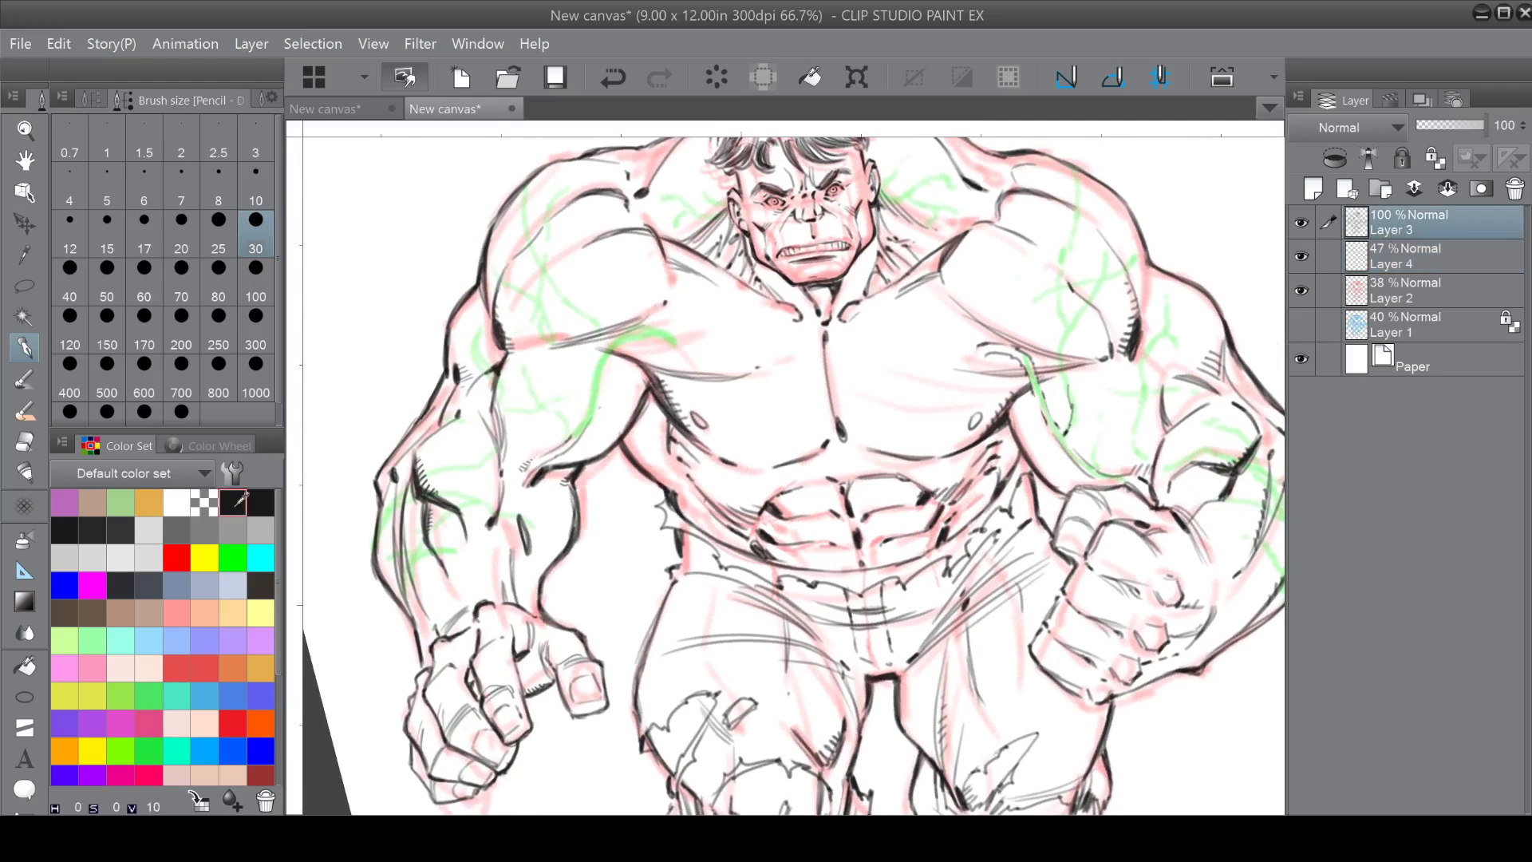
click(72, 237)
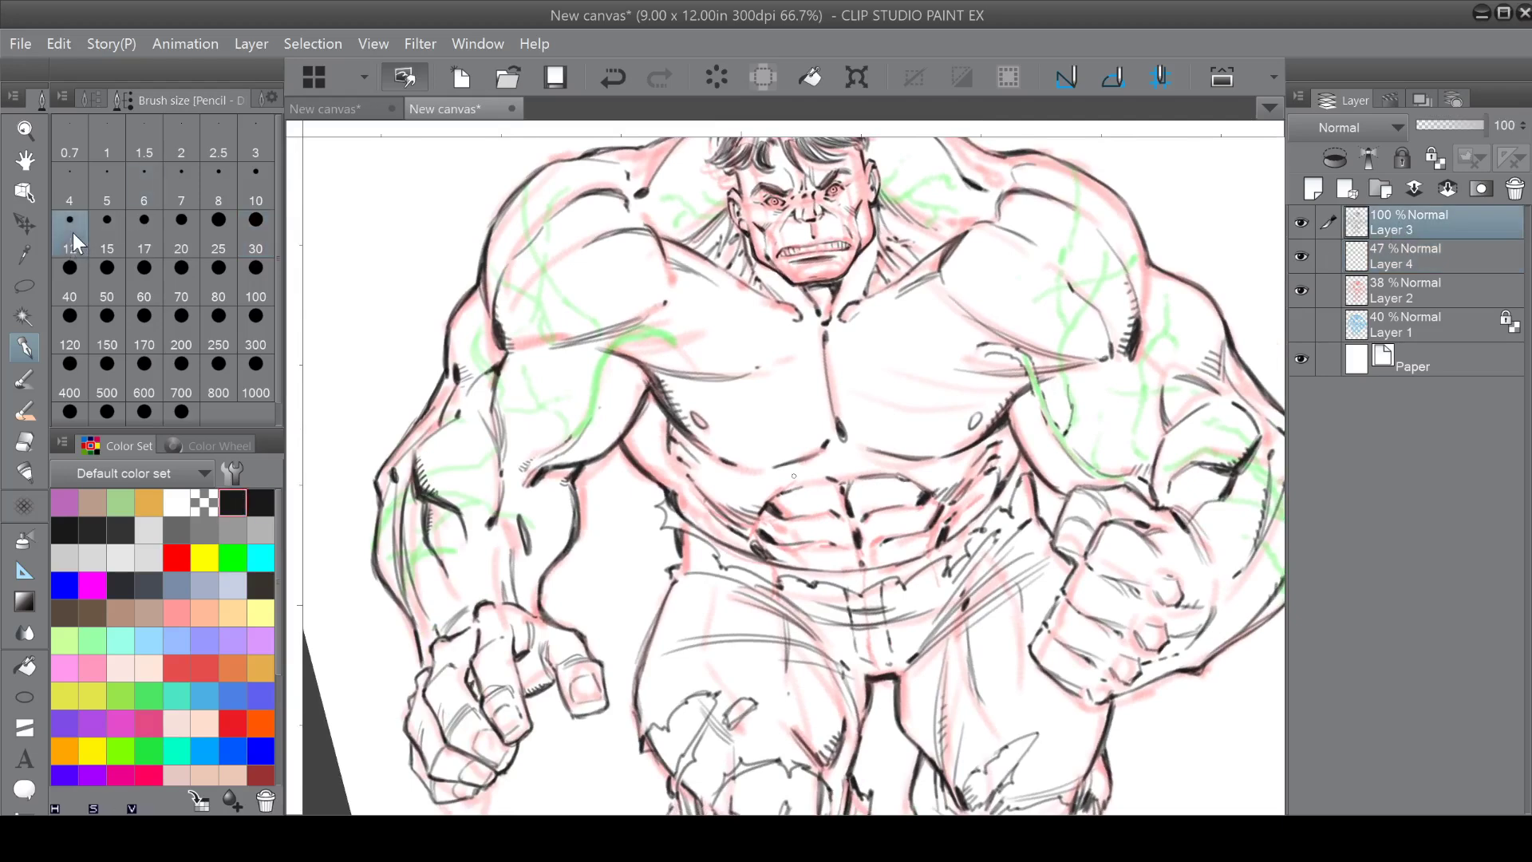
drag(794, 476, 929, 606)
drag(766, 415, 833, 552)
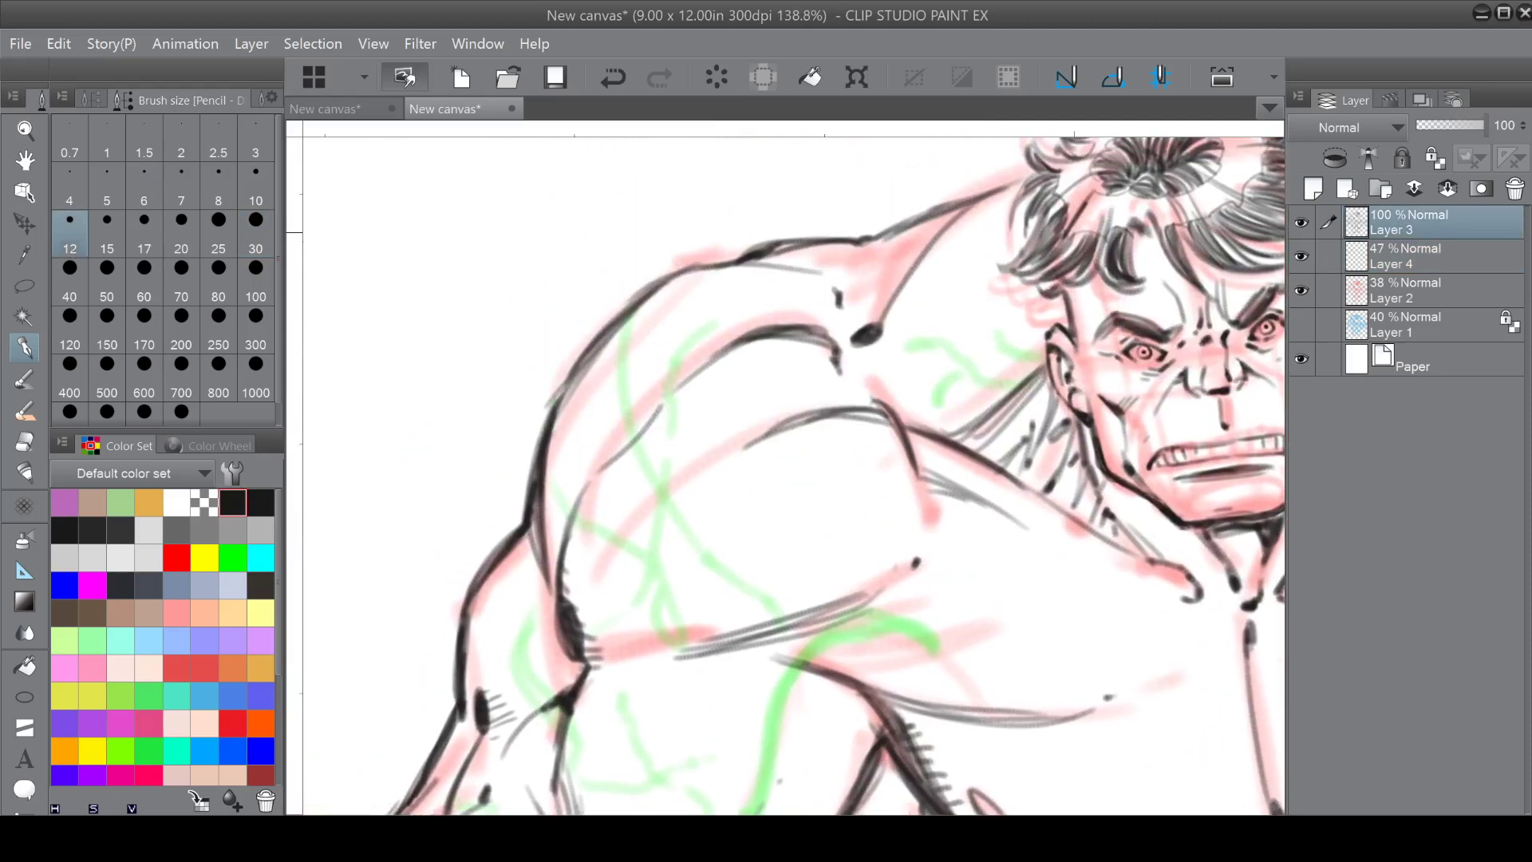
mouse_move(628, 352)
mouse_down()
mouse_move(659, 463)
mouse_move(680, 343)
mouse_move(672, 489)
mouse_move(711, 547)
mouse_move(668, 514)
mouse_move(754, 598)
mouse_up()
mouse_move(666, 517)
mouse_down()
mouse_move(656, 553)
mouse_move(672, 635)
mouse_up()
drag(659, 575, 660, 638)
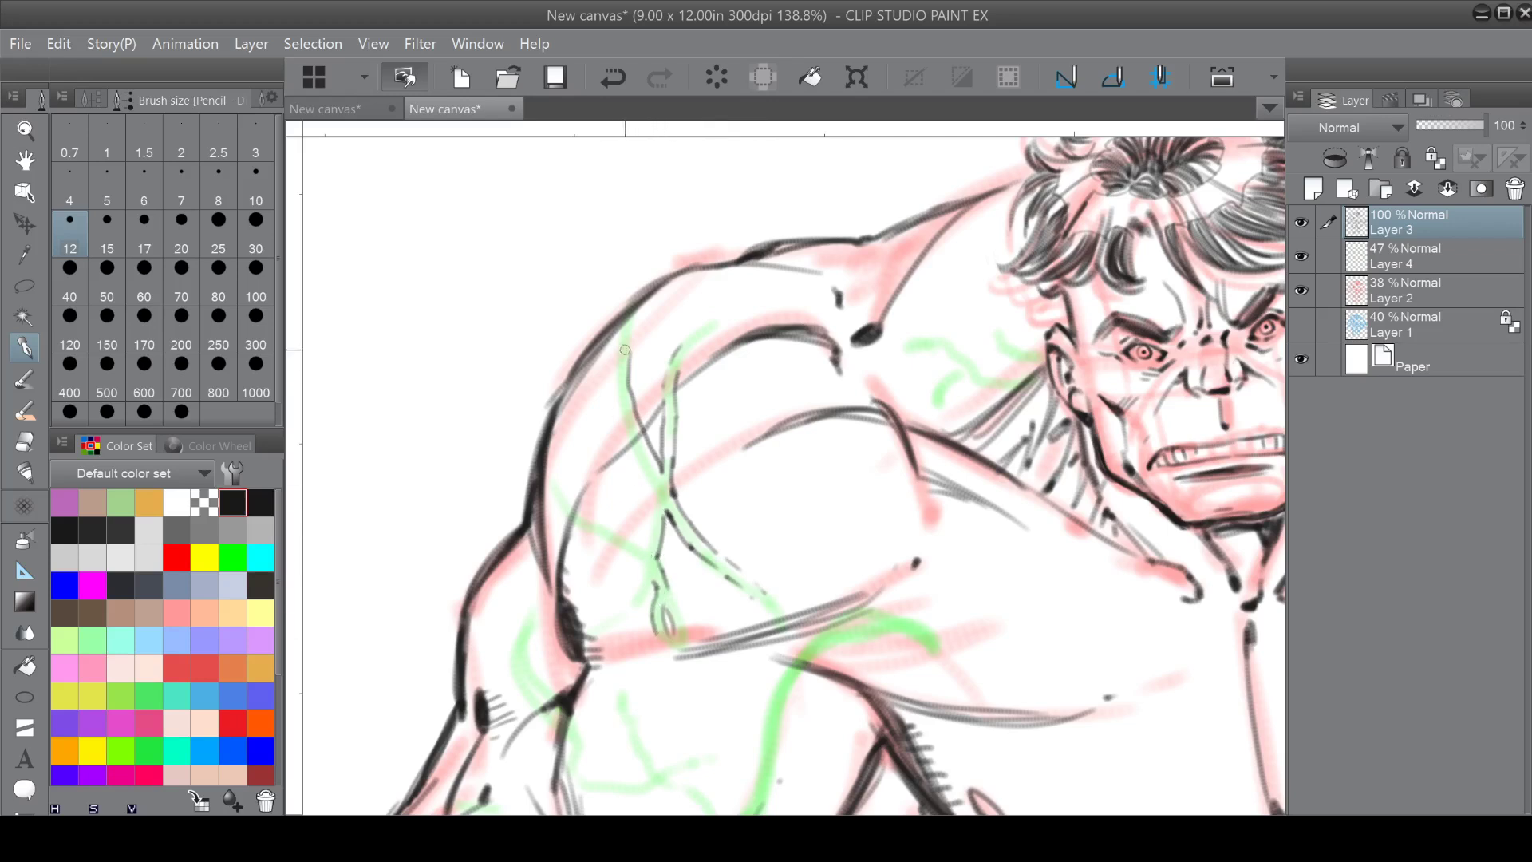
Erase the ink at the deltoid vein's upper end with the transparent colour and outline its remaining branches in black.
drag(634, 307, 613, 365)
click(204, 502)
mouse_move(626, 343)
mouse_down()
mouse_move(622, 366)
mouse_move(626, 318)
mouse_up()
click(239, 498)
drag(619, 387, 656, 492)
mouse_move(556, 484)
mouse_down()
mouse_move(638, 546)
mouse_move(576, 524)
mouse_move(647, 564)
mouse_move(599, 545)
mouse_move(641, 576)
mouse_move(626, 611)
mouse_up()
mouse_move(656, 578)
mouse_down()
mouse_move(621, 628)
mouse_move(654, 386)
mouse_up()
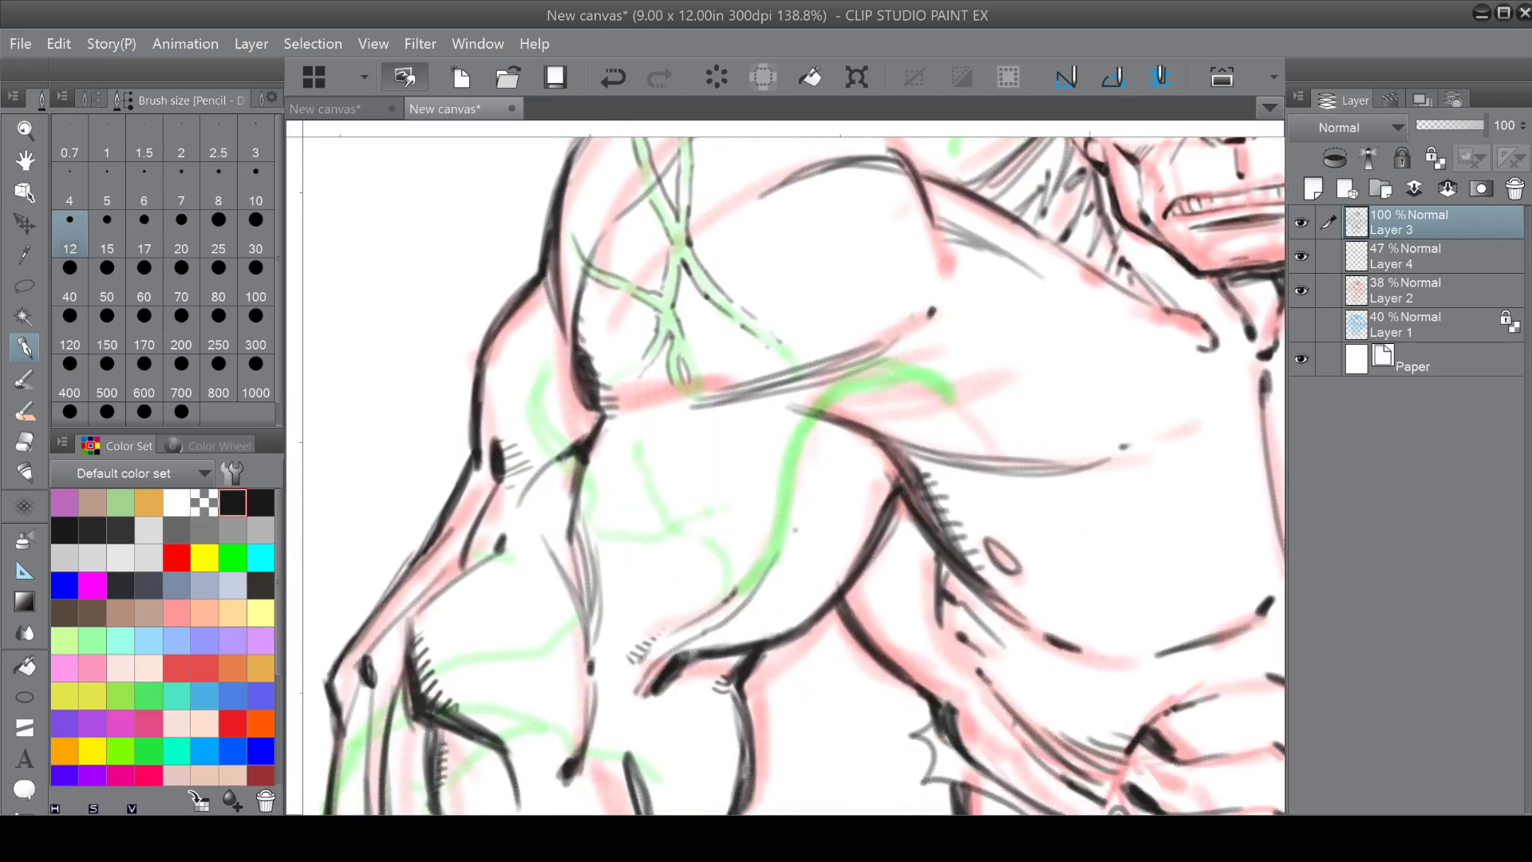
Outline the thick vein running from the chest along the open-handed arm's biceps in black.
drag(756, 552, 769, 504)
drag(795, 426, 788, 450)
mouse_move(833, 384)
mouse_down()
mouse_move(792, 444)
mouse_move(807, 448)
mouse_move(825, 423)
mouse_move(782, 541)
mouse_move(671, 624)
mouse_move(607, 434)
mouse_up()
drag(828, 363, 858, 435)
mouse_move(831, 341)
mouse_down()
mouse_move(868, 390)
mouse_move(853, 481)
mouse_move(901, 415)
mouse_up()
mouse_move(789, 659)
mouse_down()
mouse_move(765, 516)
mouse_move(729, 429)
mouse_move(734, 465)
mouse_up()
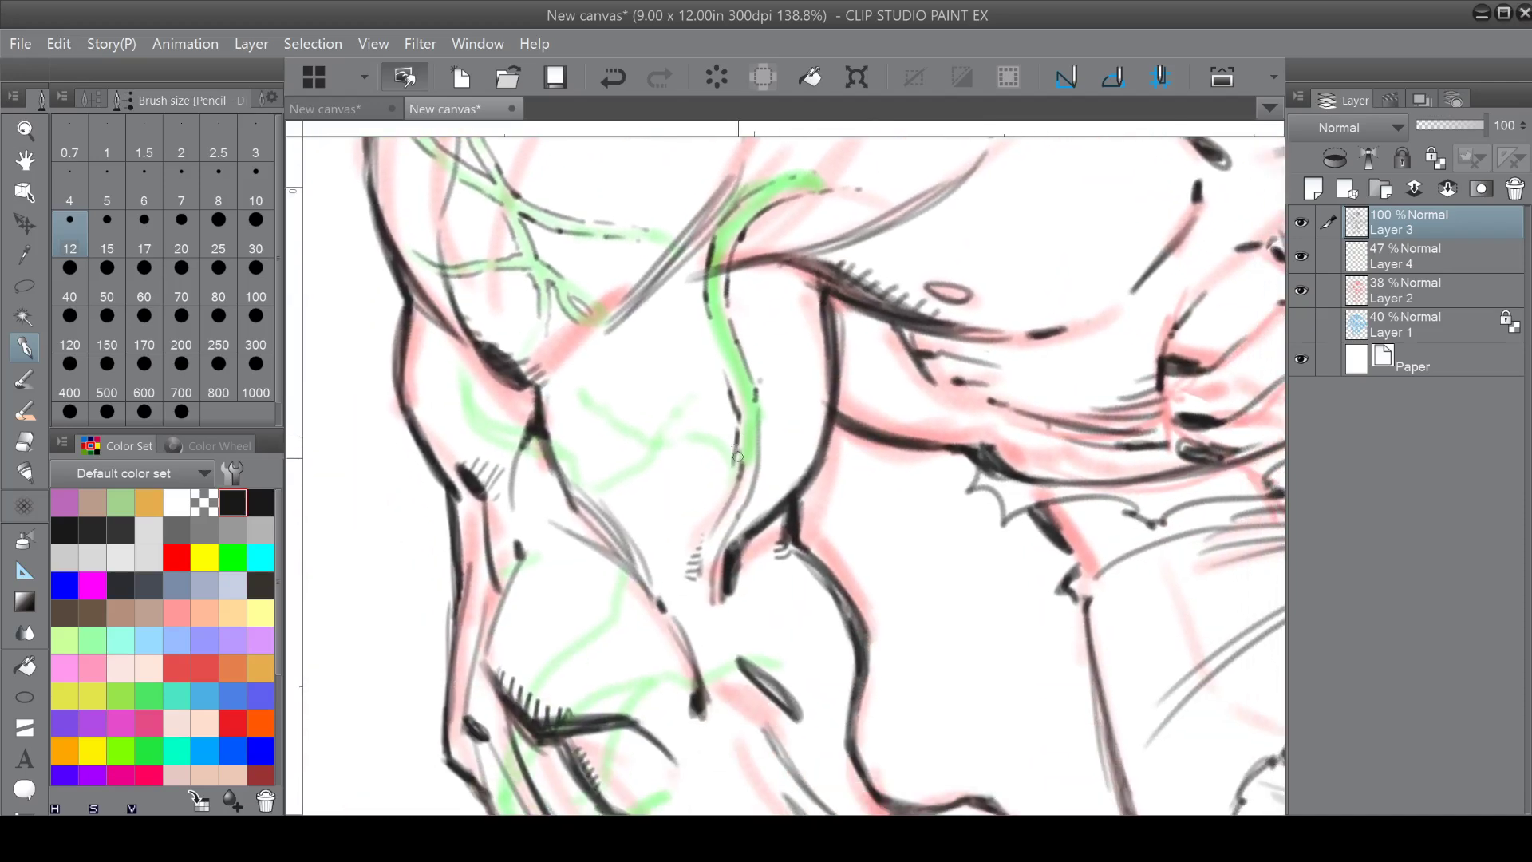
Erase the thick vein's edge where a branch joins and outline the thin branching veins across the biceps in black.
click(207, 501)
drag(735, 452, 736, 455)
click(234, 501)
drag(1029, 519, 835, 240)
mouse_move(745, 383)
mouse_down()
mouse_move(747, 425)
mouse_move(764, 383)
mouse_move(746, 451)
mouse_move(718, 437)
mouse_move(742, 460)
mouse_move(703, 523)
mouse_move(753, 444)
mouse_move(784, 516)
mouse_up()
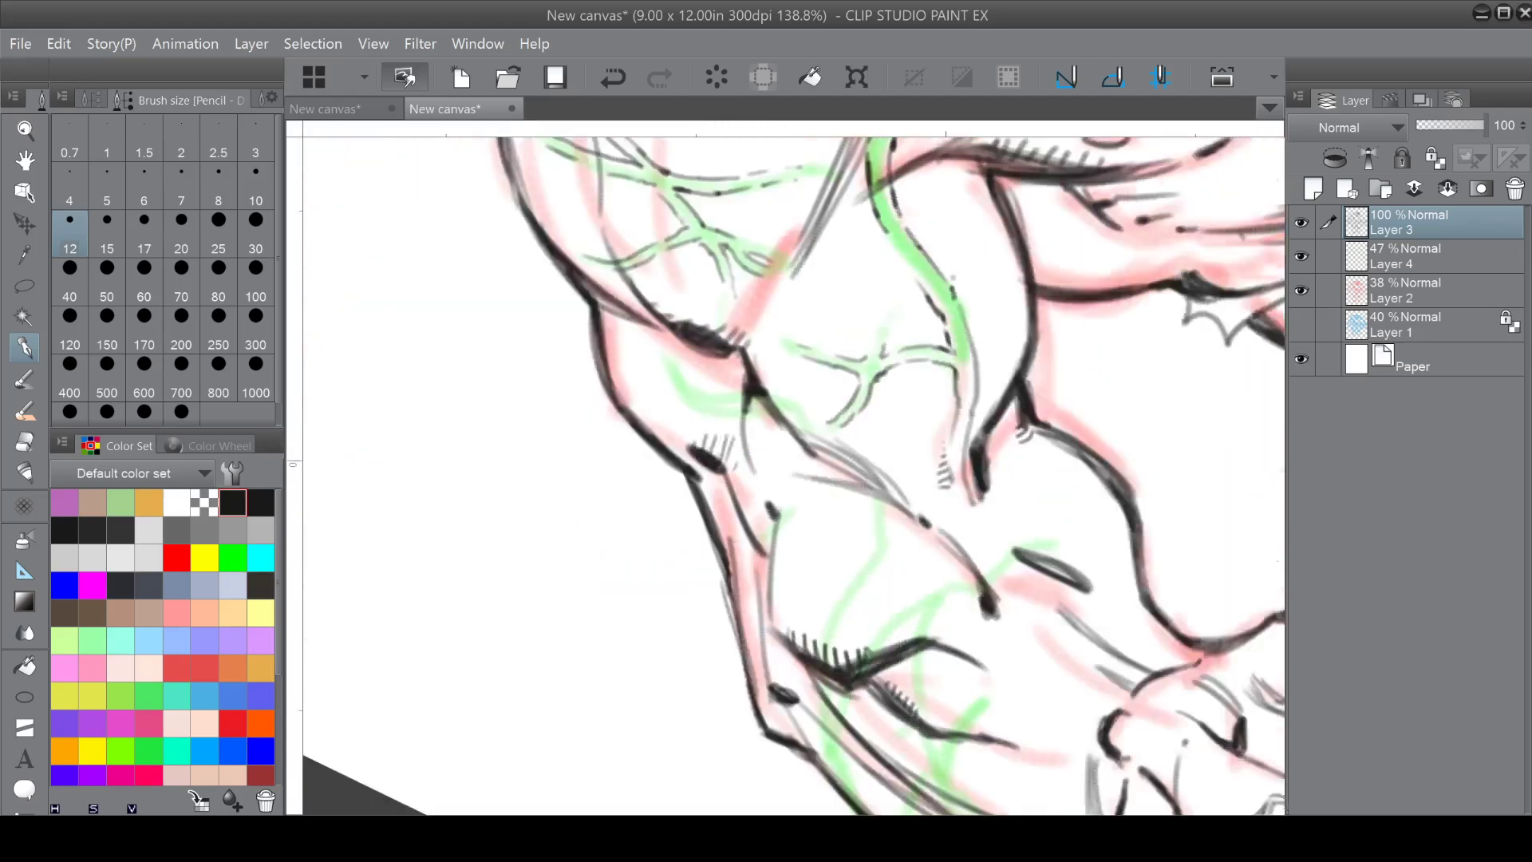
Outline the vein curving around the open-handed arm's elbow and erase the muscle lines crossing it.
mouse_move(583, 414)
mouse_down()
mouse_move(611, 446)
mouse_move(711, 494)
mouse_up()
drag(585, 435, 696, 502)
click(203, 501)
drag(627, 461, 682, 478)
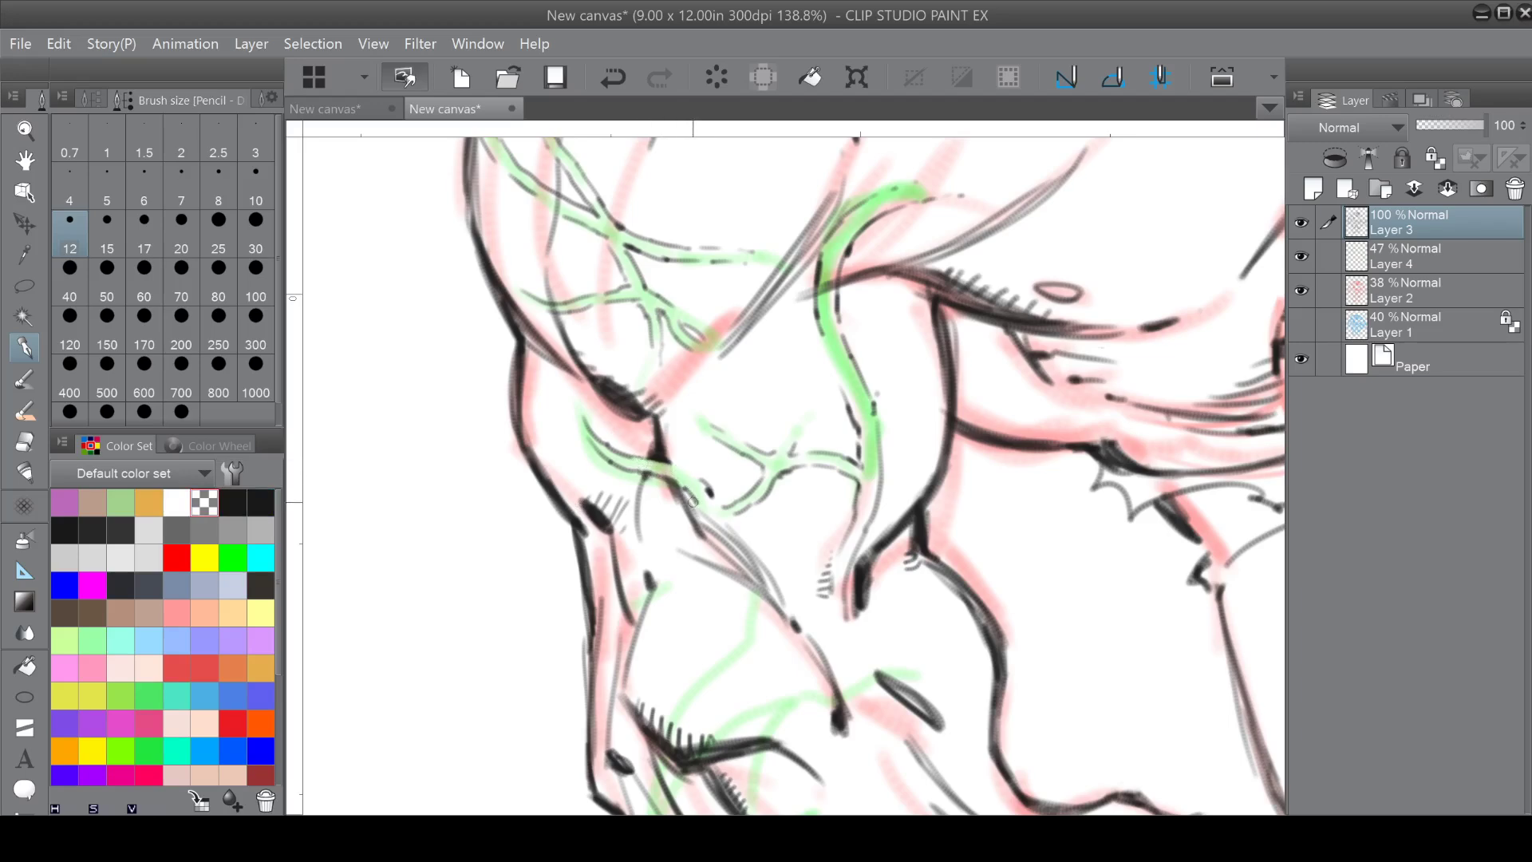
Outline the branching veins on the open-handed arm's upper and outer forearm in black.
scroll(692, 501, down, 3)
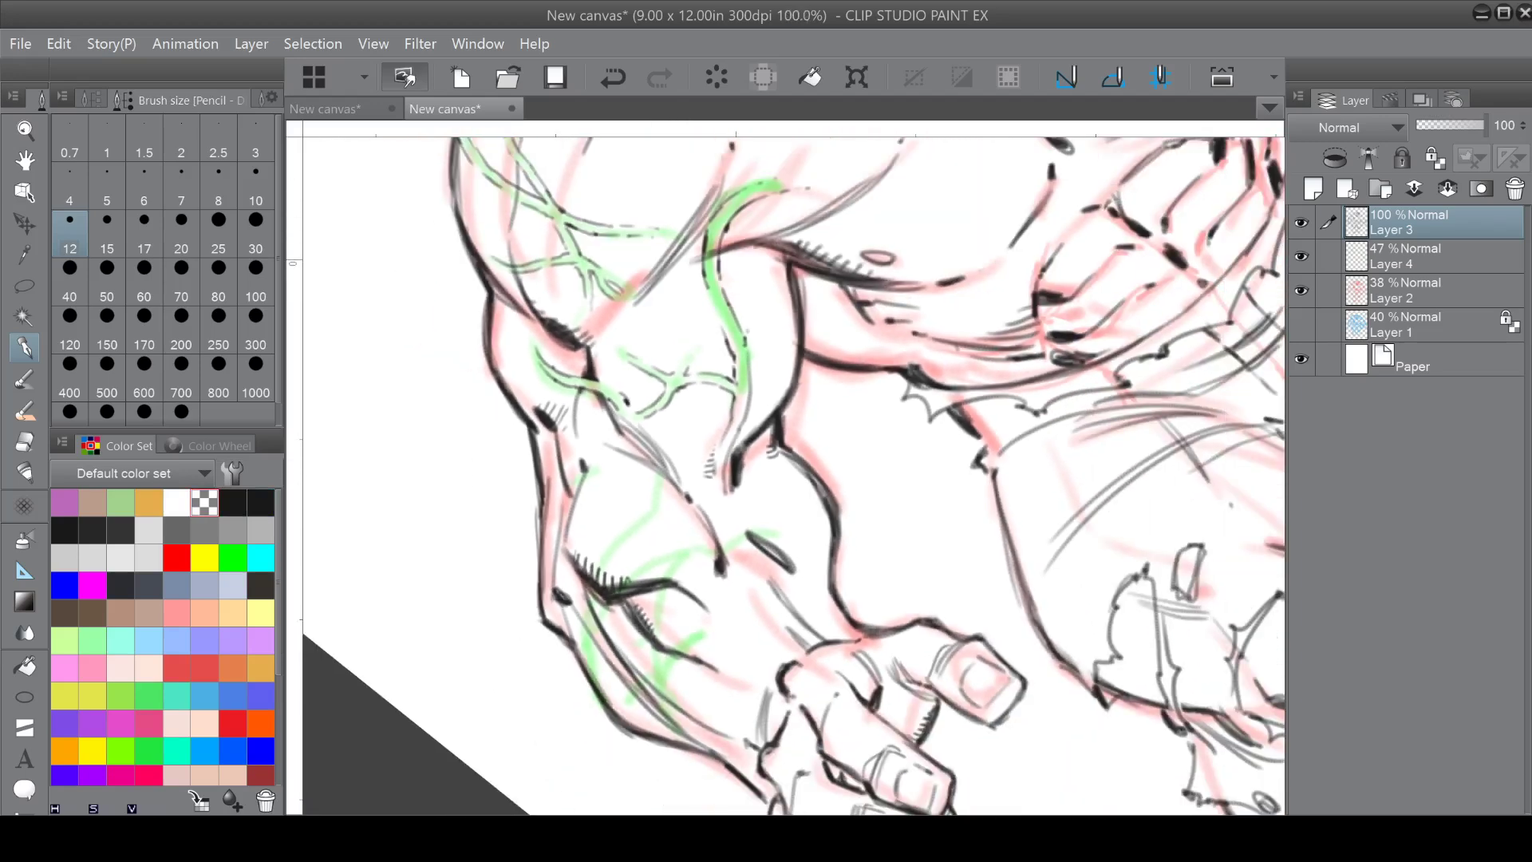
click(242, 497)
mouse_move(646, 496)
mouse_down()
mouse_move(617, 540)
mouse_move(621, 515)
mouse_move(604, 554)
mouse_move(641, 529)
mouse_up()
mouse_move(597, 594)
mouse_down()
mouse_move(600, 627)
mouse_move(658, 556)
mouse_up()
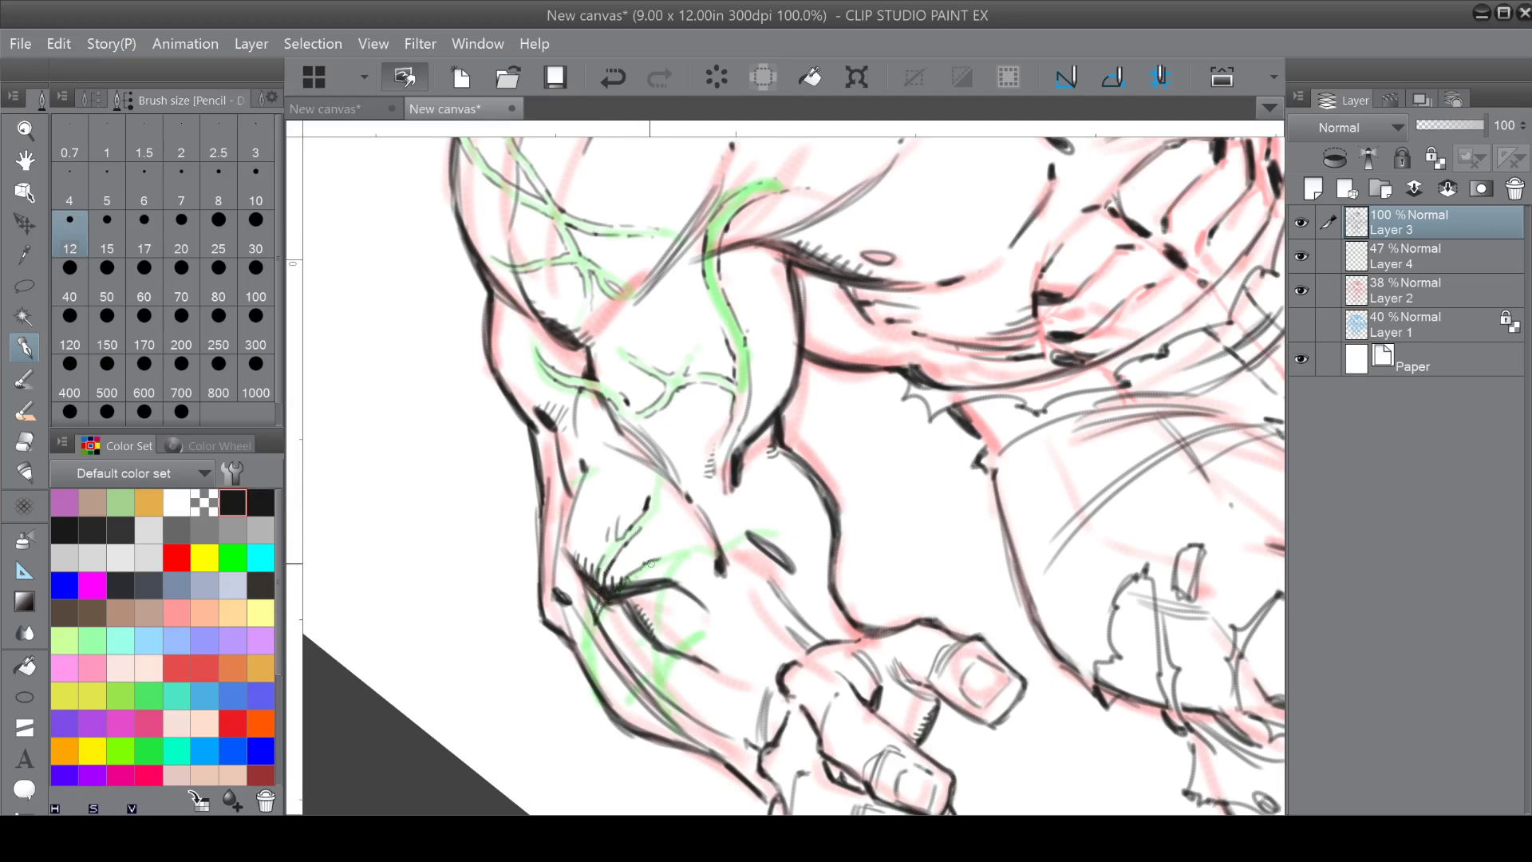
drag(592, 595, 578, 688)
mouse_move(616, 600)
mouse_down()
mouse_move(675, 564)
mouse_move(654, 630)
mouse_move(590, 556)
mouse_move(568, 449)
mouse_up()
drag(564, 506, 603, 483)
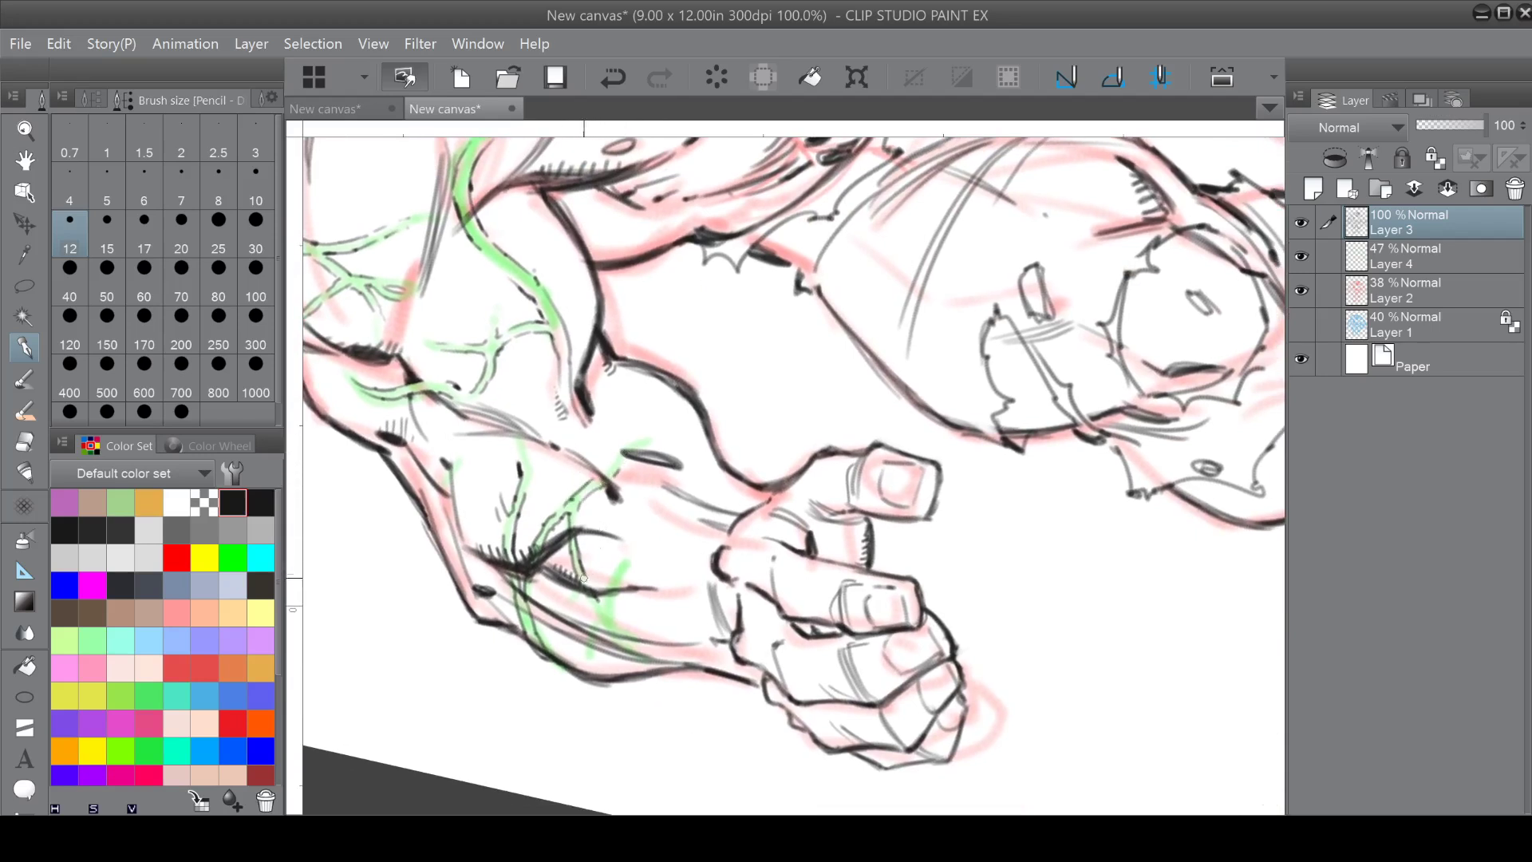
Outline the vein near the open-handed arm's wrist and erase the muscle lines running through the forearm veins.
mouse_move(598, 597)
mouse_down()
mouse_move(620, 564)
mouse_move(623, 643)
mouse_move(584, 595)
mouse_move(589, 638)
mouse_move(631, 663)
mouse_move(623, 642)
mouse_move(661, 680)
mouse_up()
click(214, 499)
mouse_move(618, 643)
mouse_down()
mouse_move(658, 678)
mouse_move(612, 684)
mouse_up()
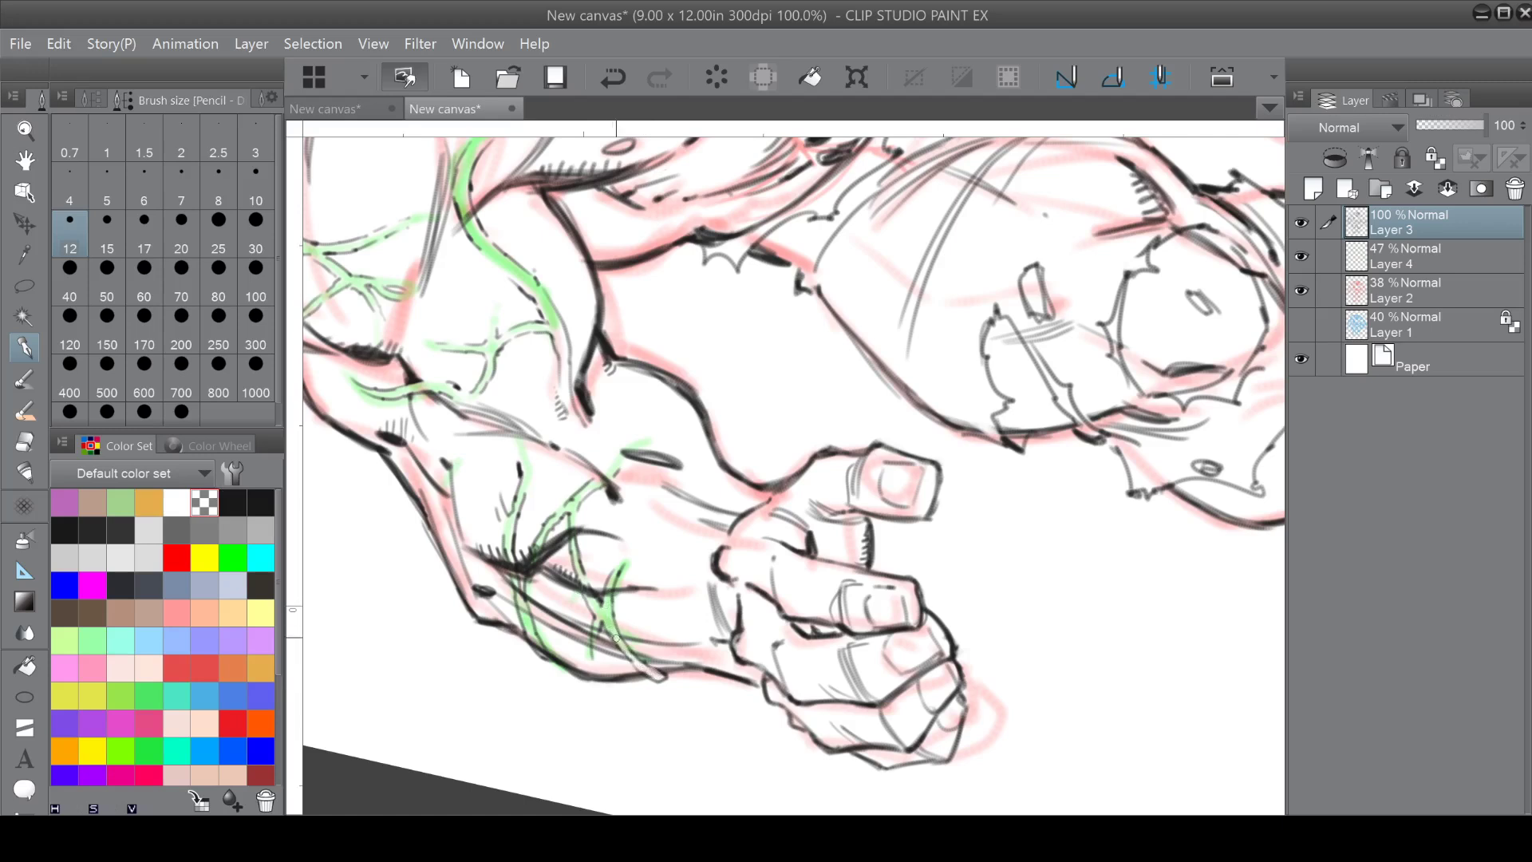
mouse_move(610, 597)
mouse_down()
mouse_move(587, 600)
mouse_move(578, 567)
mouse_up()
mouse_move(539, 542)
mouse_down()
mouse_move(516, 593)
mouse_move(504, 567)
mouse_move(507, 551)
mouse_move(543, 652)
mouse_up()
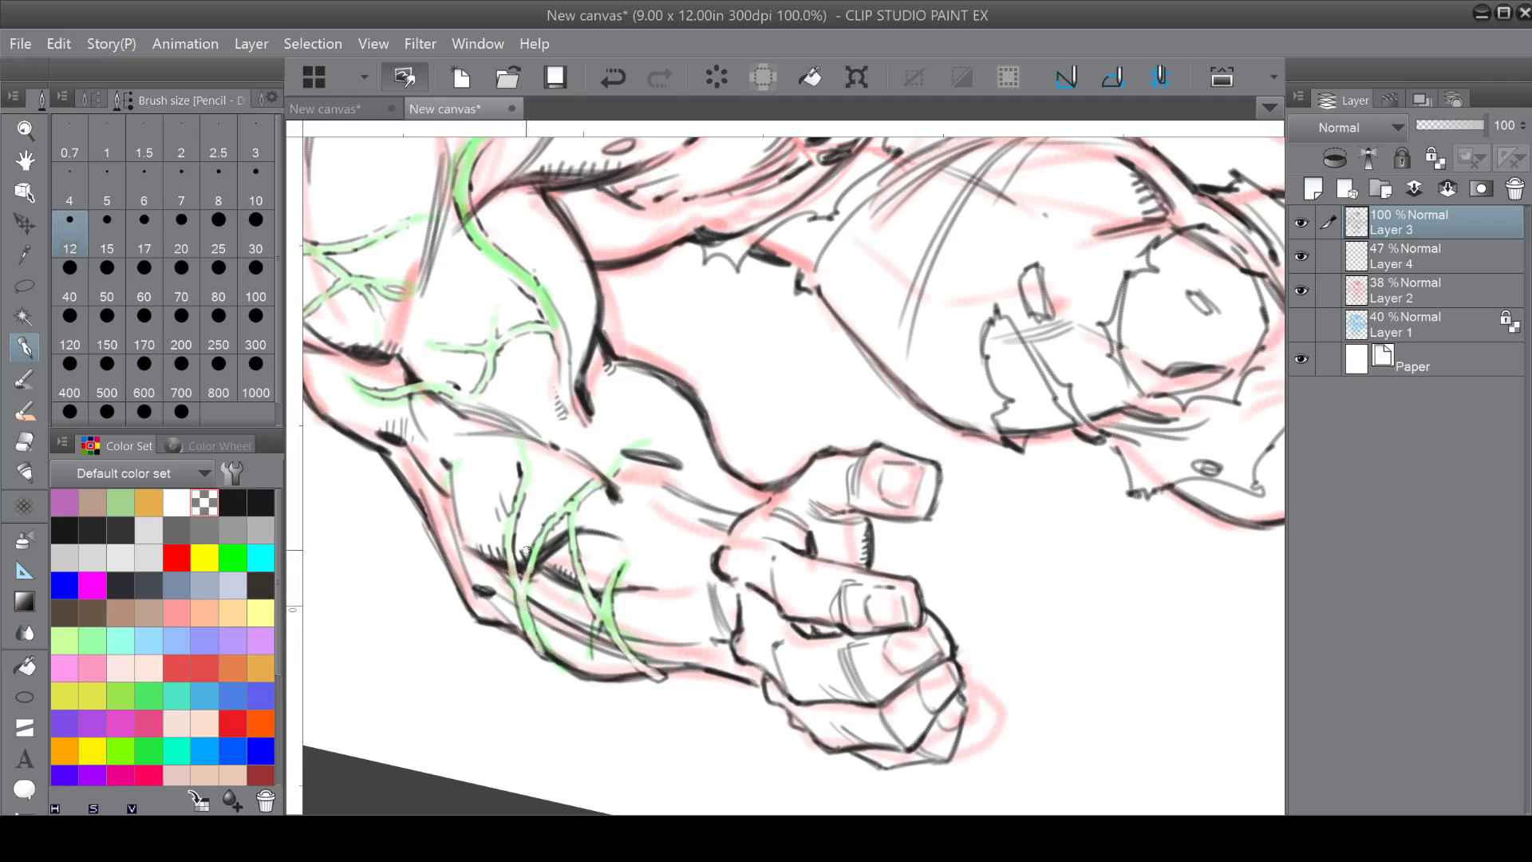
drag(598, 414, 709, 448)
Add short black contour and hatch marks around the veins on the open-handed arm's forearm and biceps.
click(233, 503)
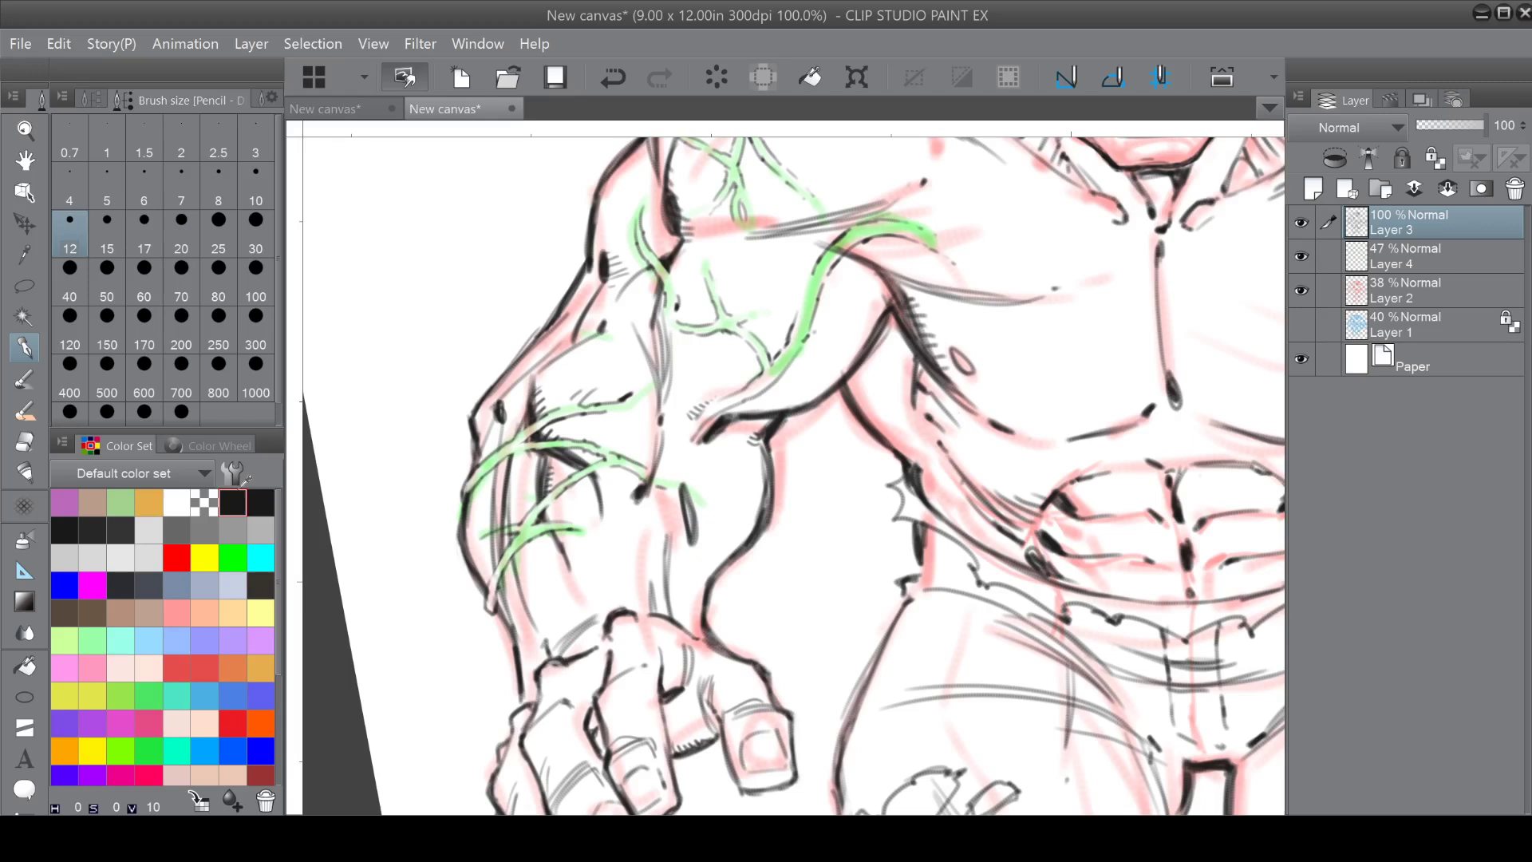
mouse_move(580, 532)
mouse_down()
mouse_move(557, 566)
mouse_move(633, 529)
mouse_up()
mouse_move(591, 377)
mouse_down()
mouse_move(595, 360)
mouse_move(578, 474)
mouse_up()
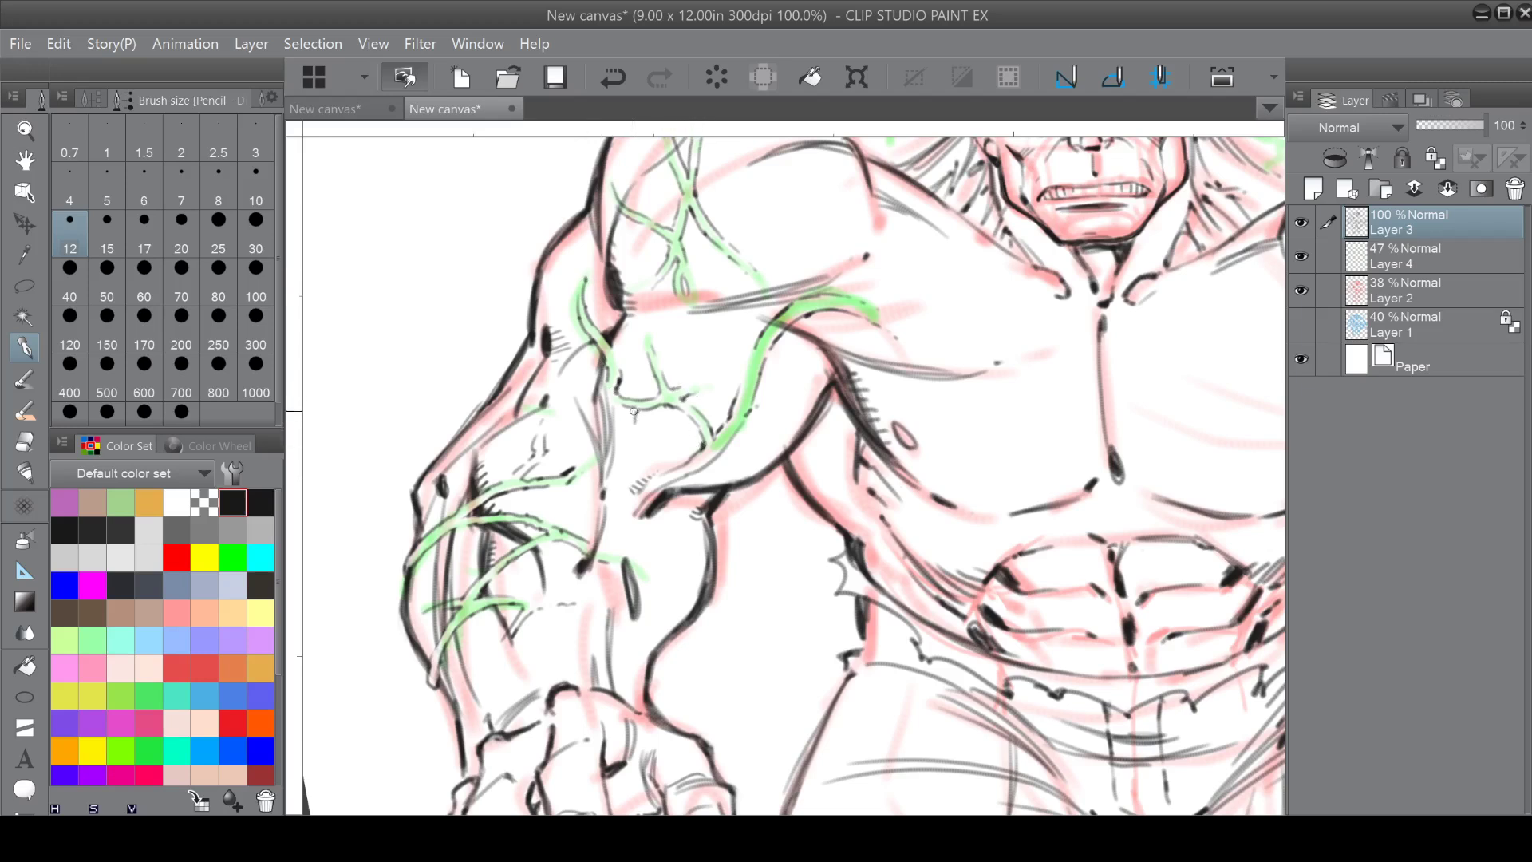
drag(630, 414, 628, 434)
drag(695, 309, 707, 323)
Hide the pink rough sketch on Layer 2 and toggle the green vein guide on Layer 4 off and on again.
scroll(685, 331, down, 5)
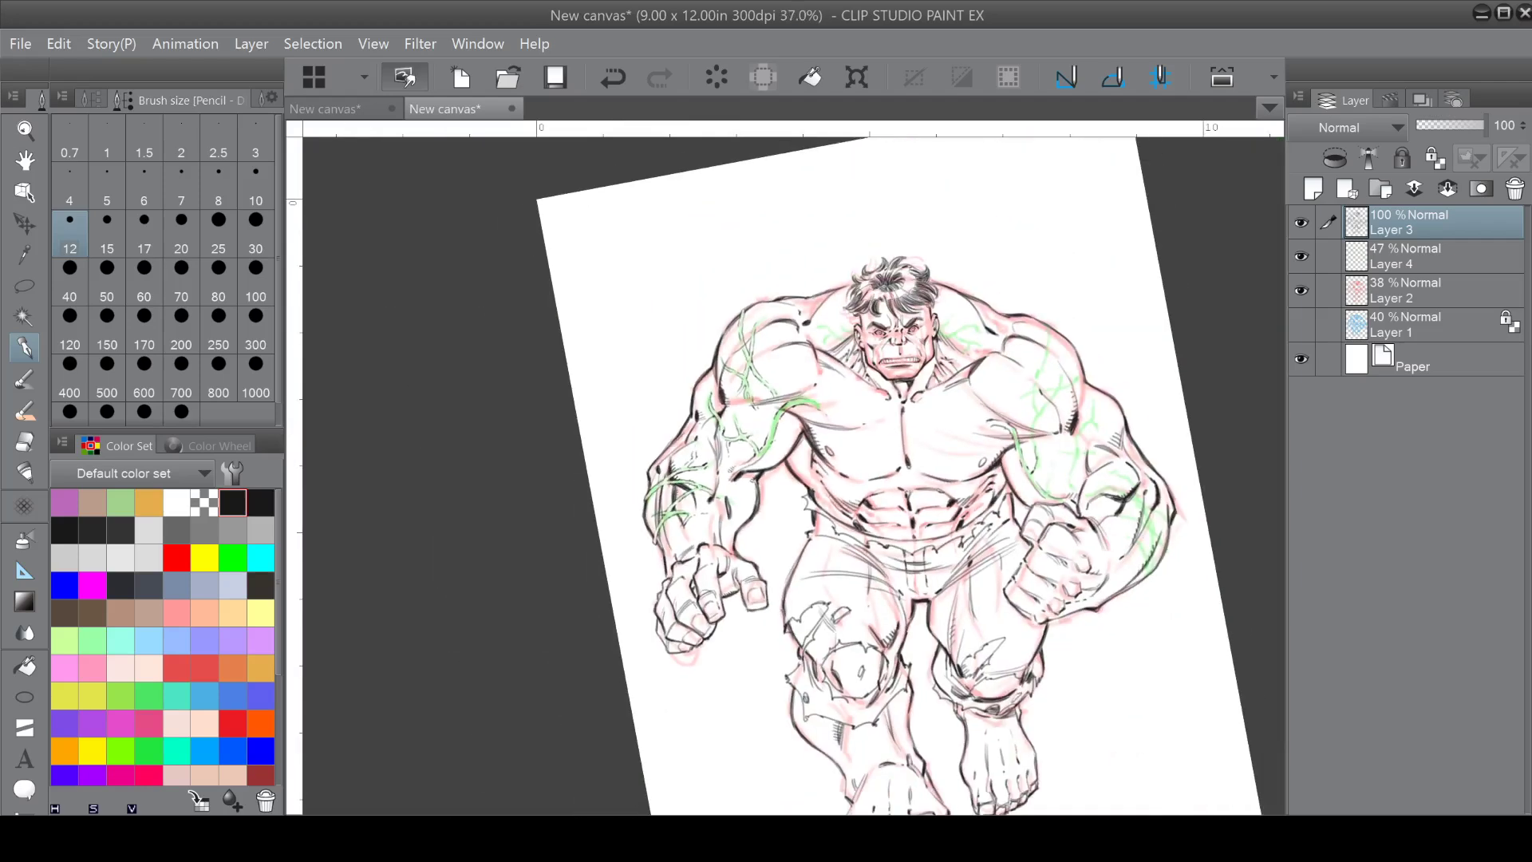
drag(797, 462, 684, 477)
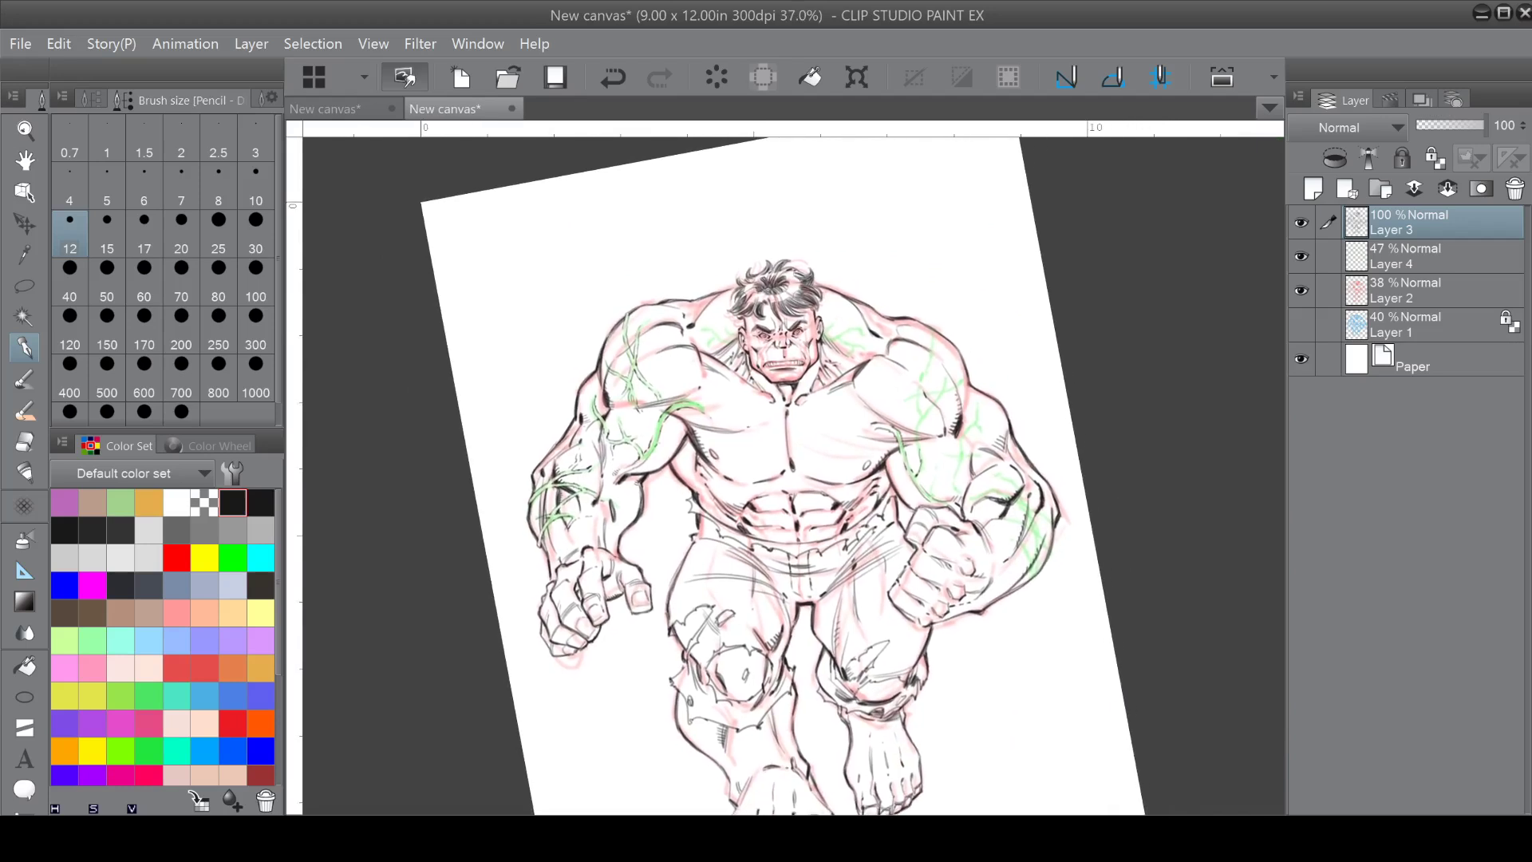
click(1301, 290)
click(1300, 253)
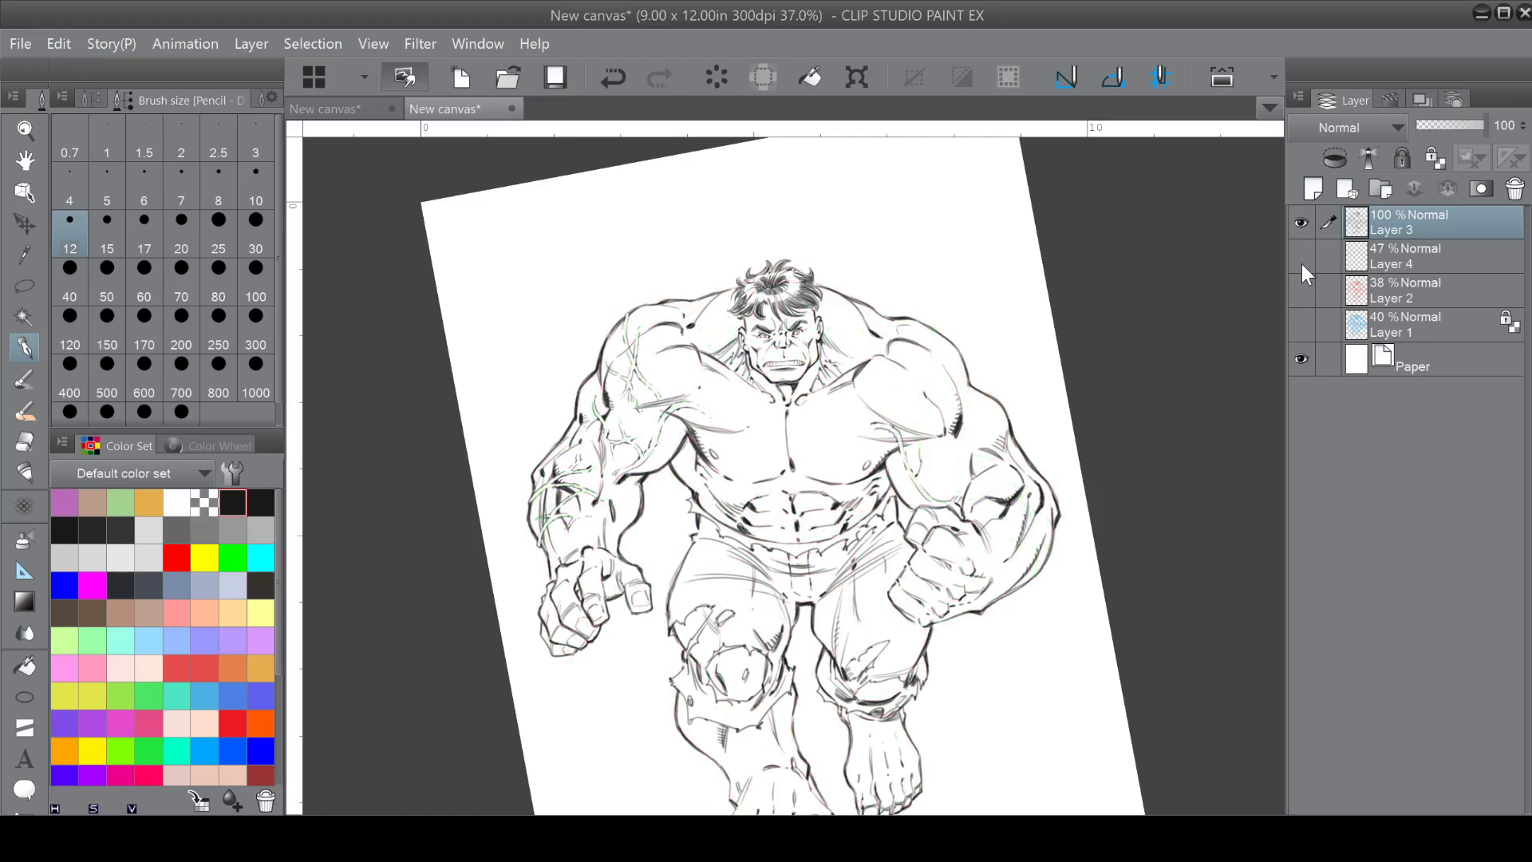
click(1295, 256)
Erase the ink lines crossing the open-handed arm's deltoid and thick biceps veins with the transparent colour.
scroll(665, 371, up, 3)
drag(665, 371, 683, 432)
click(205, 504)
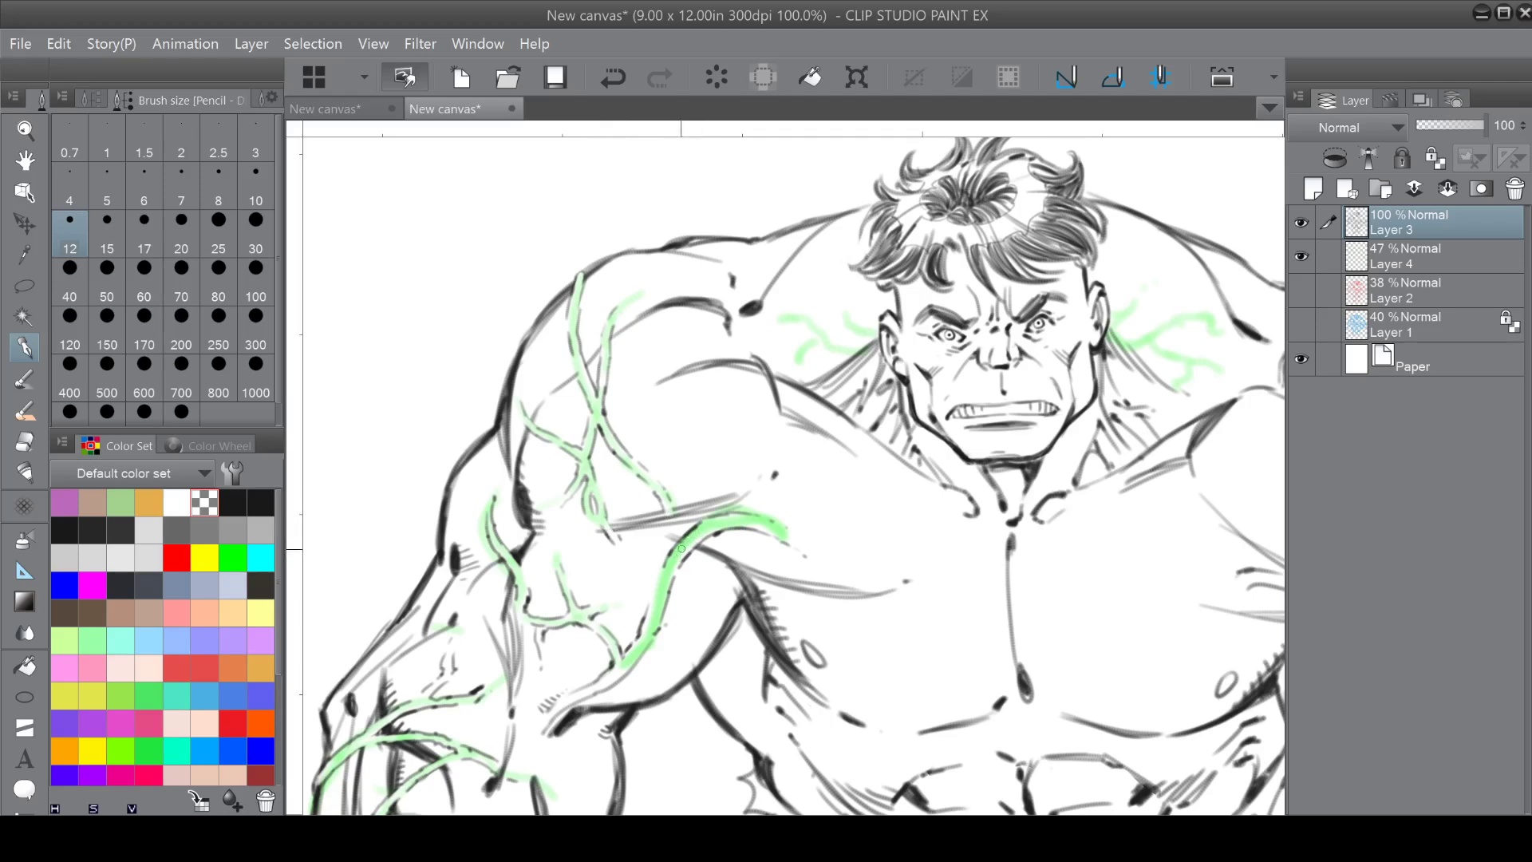
key(ctrl+minus)
drag(692, 532, 600, 591)
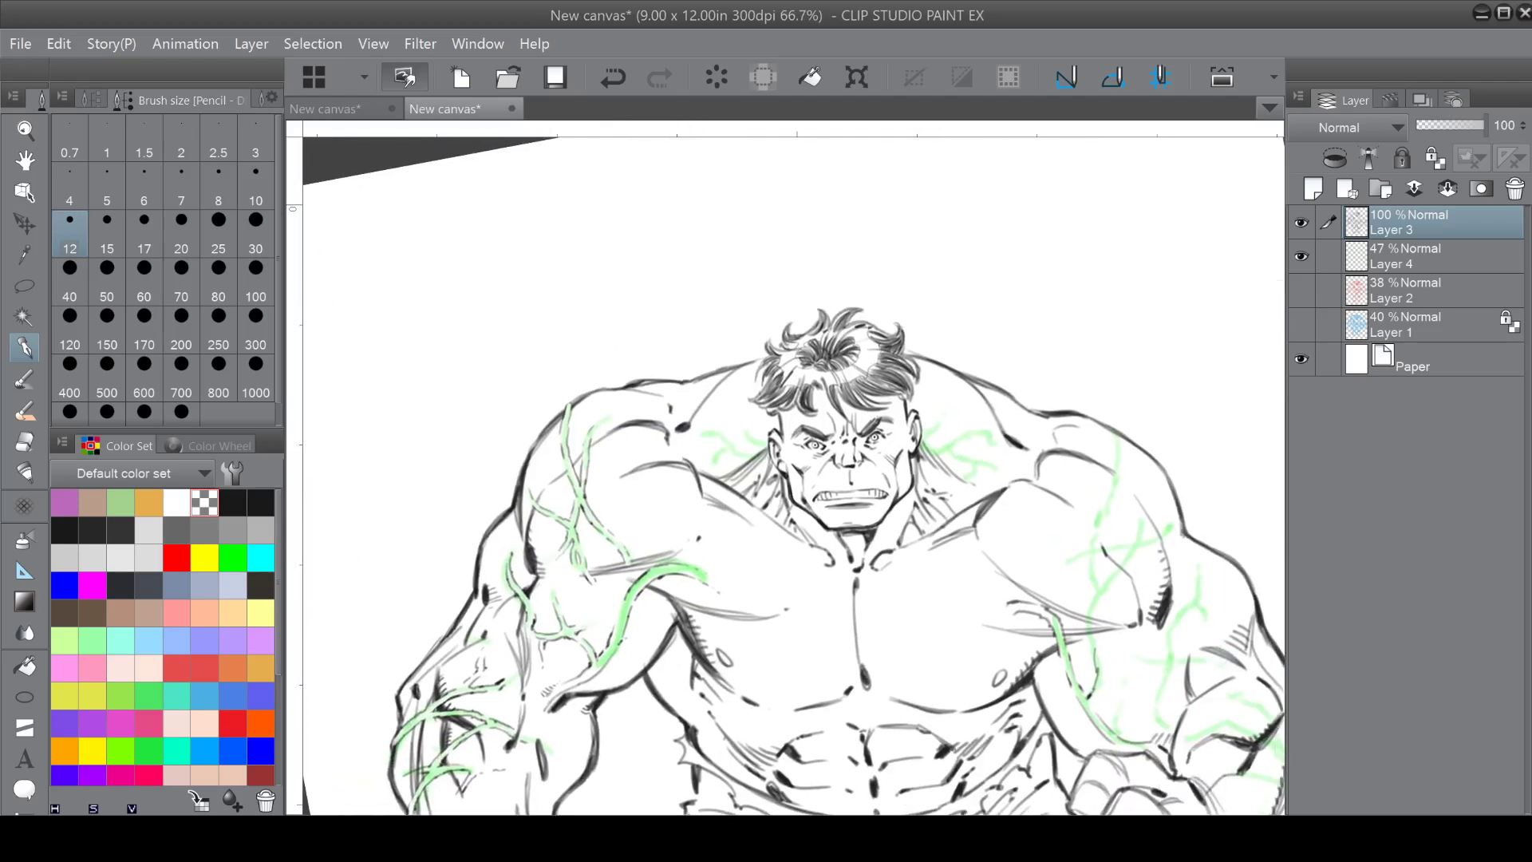
Outline the branching veins on the trapezius beside the neck on the open-handed arm's side in black.
key(ctrl+plus)
key(ctrl+plus)
key(ctrl+plus)
drag(600, 510, 714, 524)
click(234, 506)
drag(603, 353, 727, 434)
mouse_move(630, 384)
mouse_down()
mouse_move(650, 403)
mouse_move(616, 440)
mouse_move(666, 424)
mouse_move(713, 443)
mouse_move(749, 423)
mouse_up()
mouse_move(708, 354)
mouse_down()
mouse_move(741, 397)
mouse_move(762, 403)
mouse_move(710, 344)
mouse_move(768, 392)
mouse_up()
drag(693, 334, 676, 328)
click(647, 298)
Add rows of short hatch marks beneath the trapezius veins, along the neck and beside the shoulder line.
drag(627, 495, 639, 477)
drag(634, 495, 658, 470)
drag(654, 483, 698, 450)
drag(754, 496, 785, 455)
drag(761, 580, 794, 534)
mouse_move(594, 568)
mouse_down()
mouse_move(605, 542)
mouse_move(630, 553)
mouse_up()
drag(636, 573, 653, 562)
drag(659, 584, 663, 568)
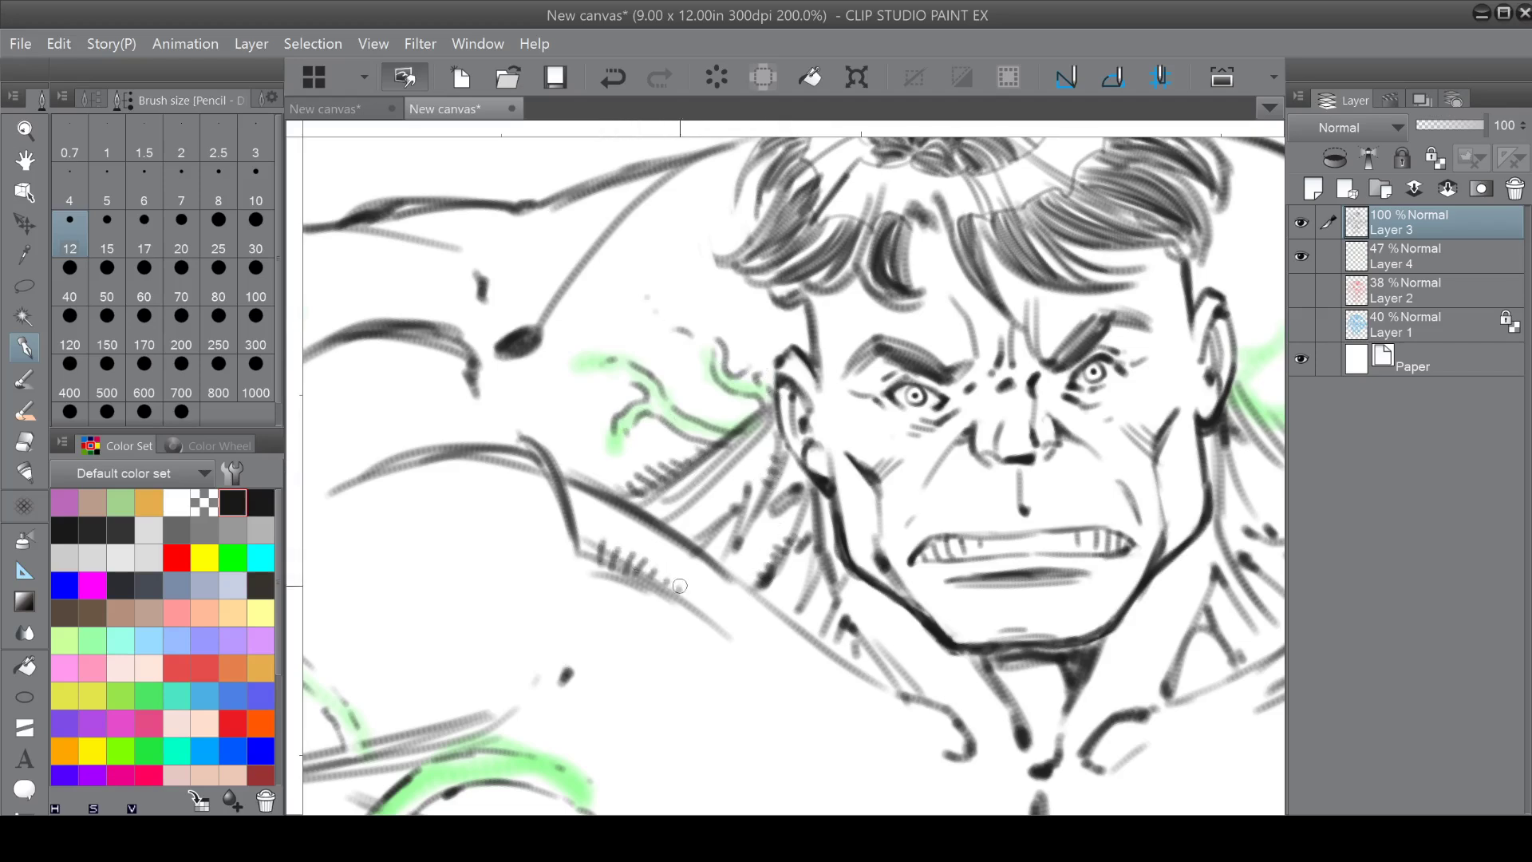
Add black shading strokes at the base of the neck on the clenched arm's side.
scroll(918, 574, down, 1)
mouse_move(918, 574)
mouse_down()
mouse_move(702, 495)
mouse_move(560, 480)
mouse_up()
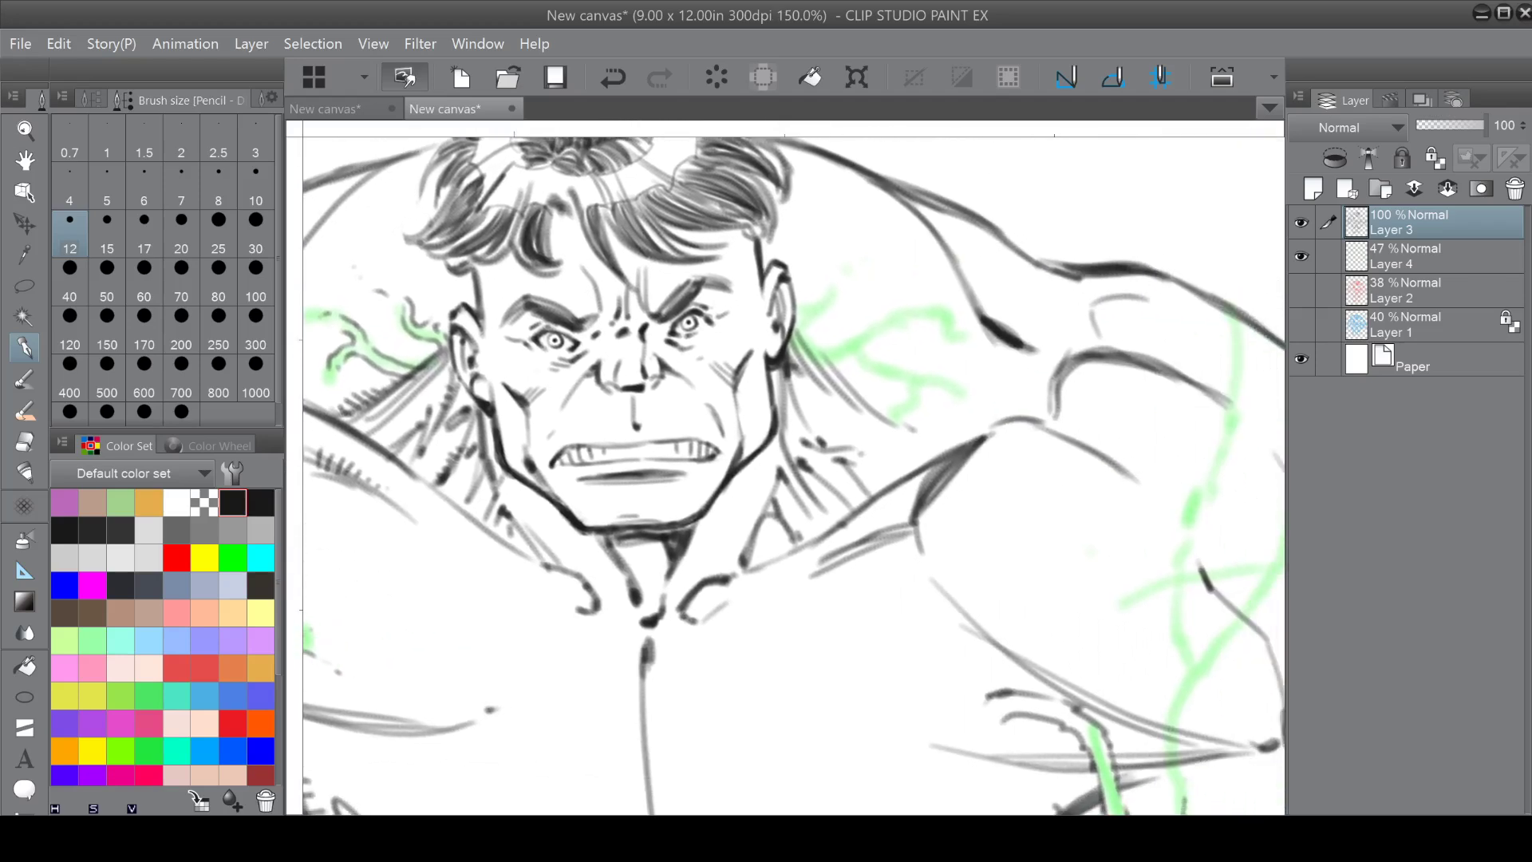
drag(667, 560, 660, 598)
drag(741, 549, 760, 512)
Outline the branching trapezius veins on the clenched arm's side of the neck in black, rotating the canvas as needed.
mouse_move(652, 390)
mouse_down()
mouse_move(685, 370)
mouse_move(661, 408)
mouse_move(681, 422)
mouse_move(747, 395)
mouse_move(682, 425)
mouse_move(738, 394)
mouse_move(718, 431)
mouse_move(798, 465)
mouse_up()
mouse_move(710, 432)
mouse_down()
mouse_move(771, 468)
mouse_move(744, 490)
mouse_move(781, 459)
mouse_move(799, 476)
mouse_move(811, 463)
mouse_move(791, 415)
mouse_move(829, 400)
mouse_up()
key(minus)
key(minus)
key(minus)
key(minus)
key(minus)
key(minus)
key(minus)
key(minus)
key(minus)
key(minus)
key(minus)
key(minus)
key(minus)
key(minus)
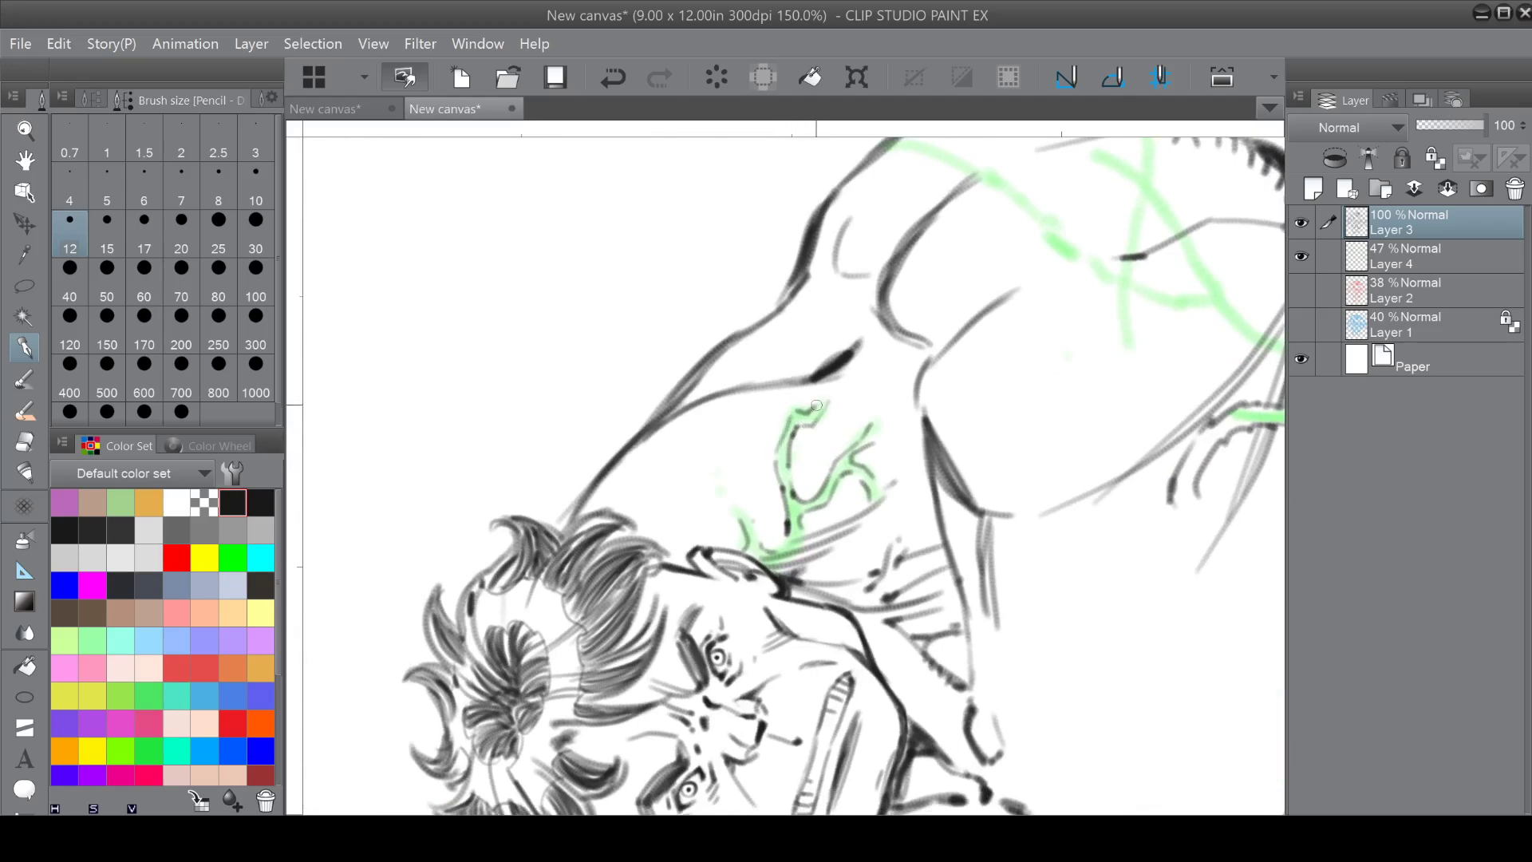
drag(746, 514, 730, 459)
Erase the old ink edge along the clenched arm's thick biceps vein where a branch joins it, using the transparent colour.
key(asciicircum)
key(asciicircum)
key(asciicircum)
key(asciicircum)
key(asciicircum)
key(asciicircum)
key(asciicircum)
key(asciicircum)
key(asciicircum)
key(asciicircum)
key(asciicircum)
key(asciicircum)
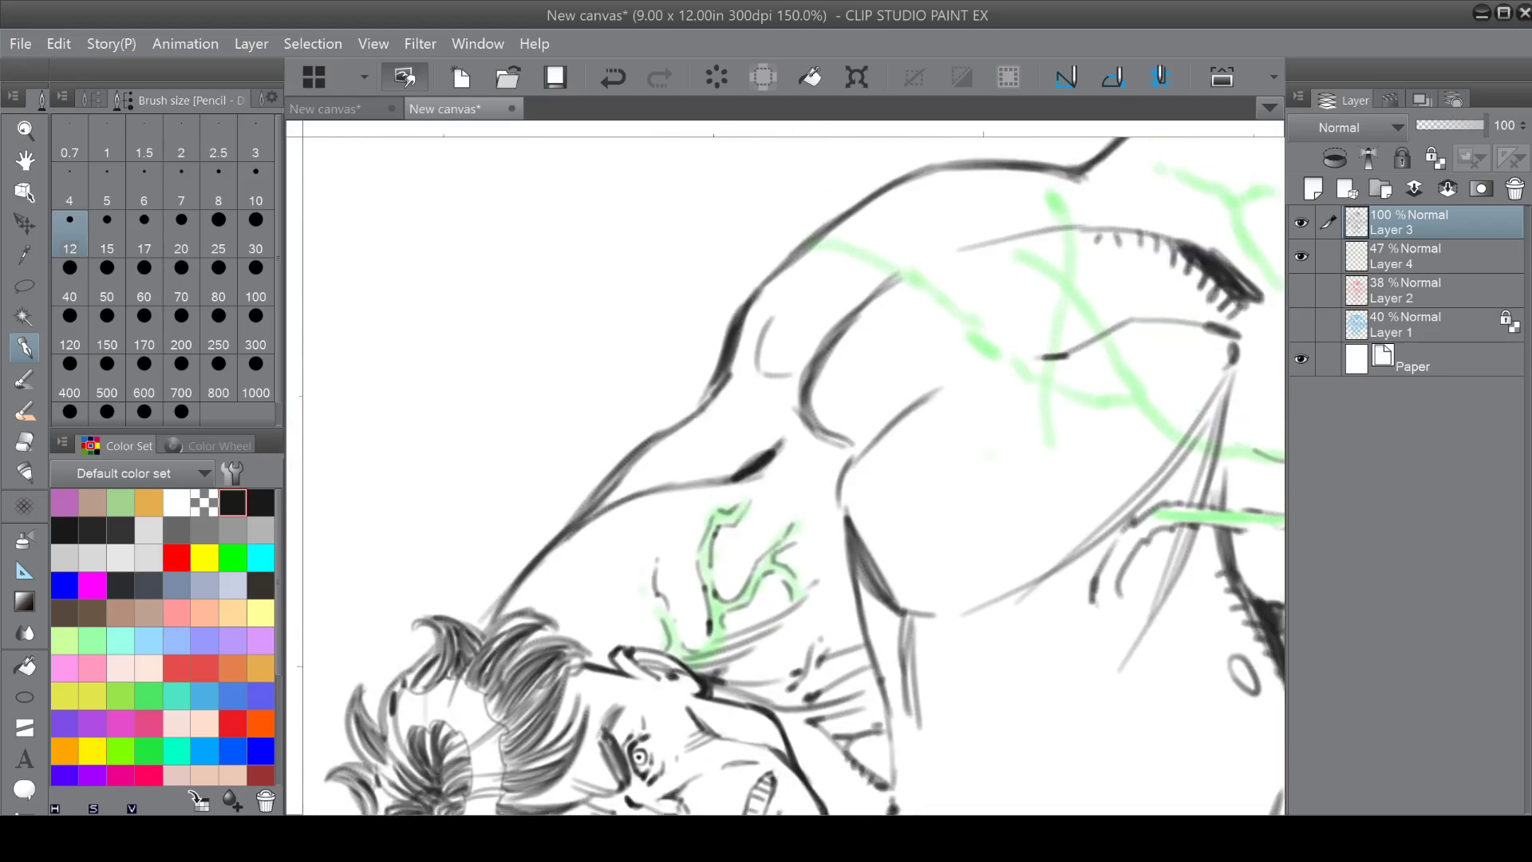
key(asciicircum)
key(asciicircum)
drag(917, 599, 647, 269)
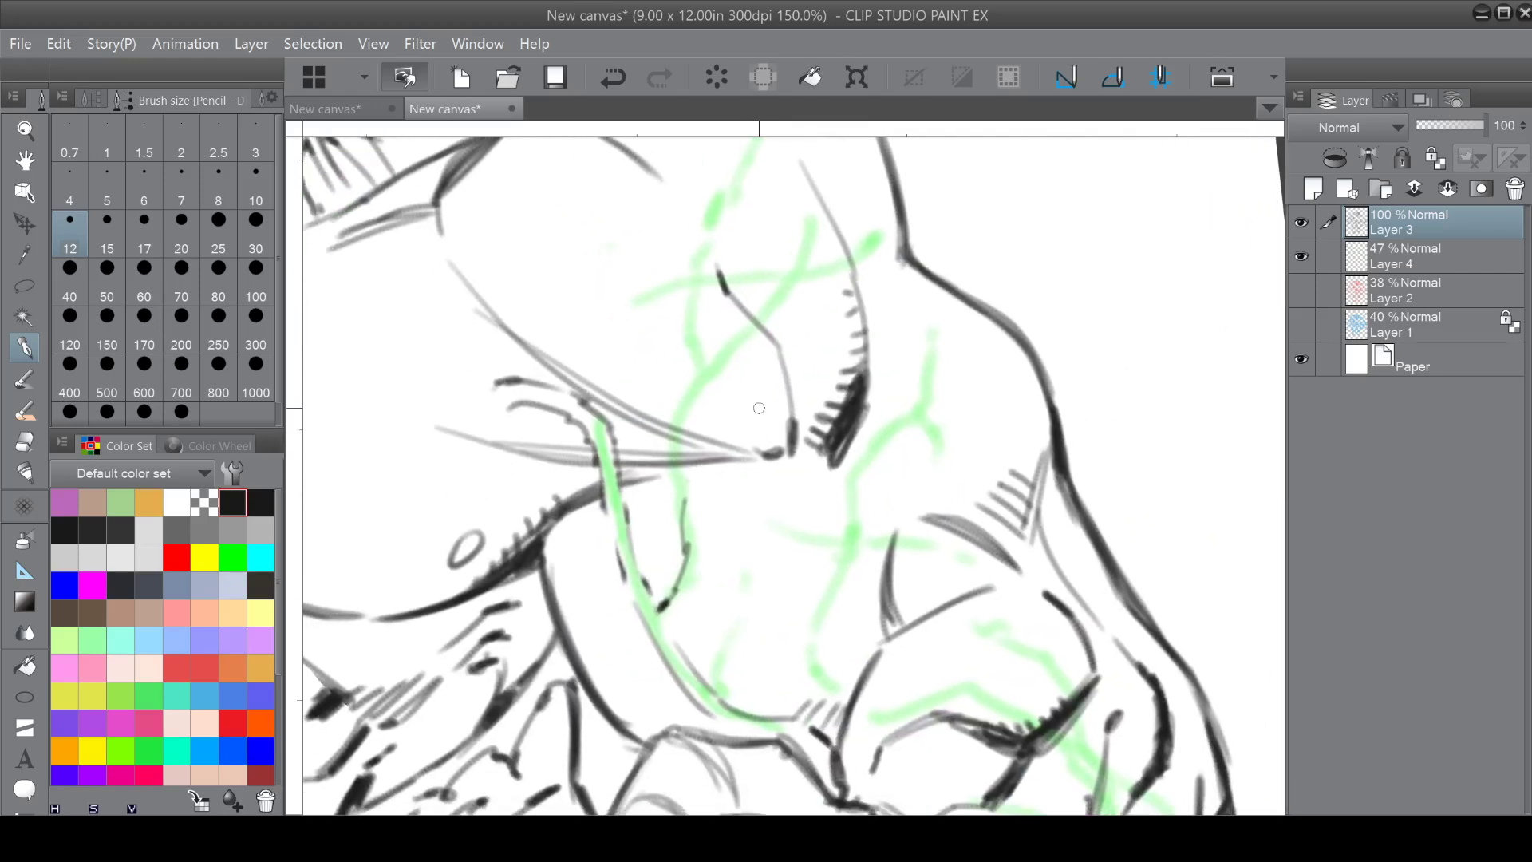
click(204, 501)
drag(618, 536, 650, 601)
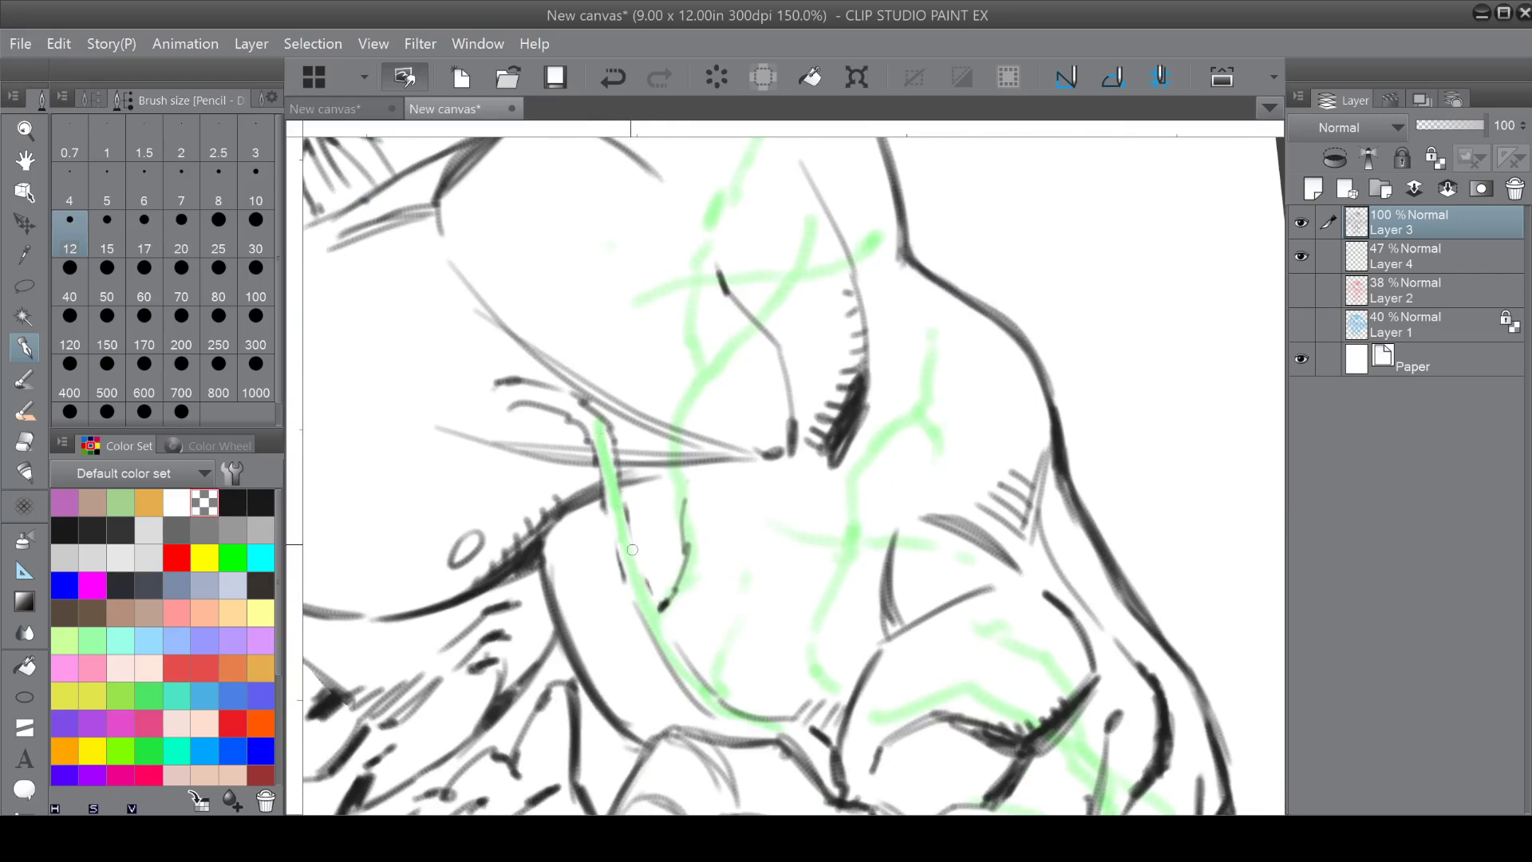
mouse_move(599, 461)
mouse_down()
mouse_move(599, 444)
mouse_move(659, 634)
mouse_up()
drag(712, 702, 750, 724)
Redraw the clenched arm's thick biceps vein edge in black and outline the thinner veins branching from it.
click(254, 507)
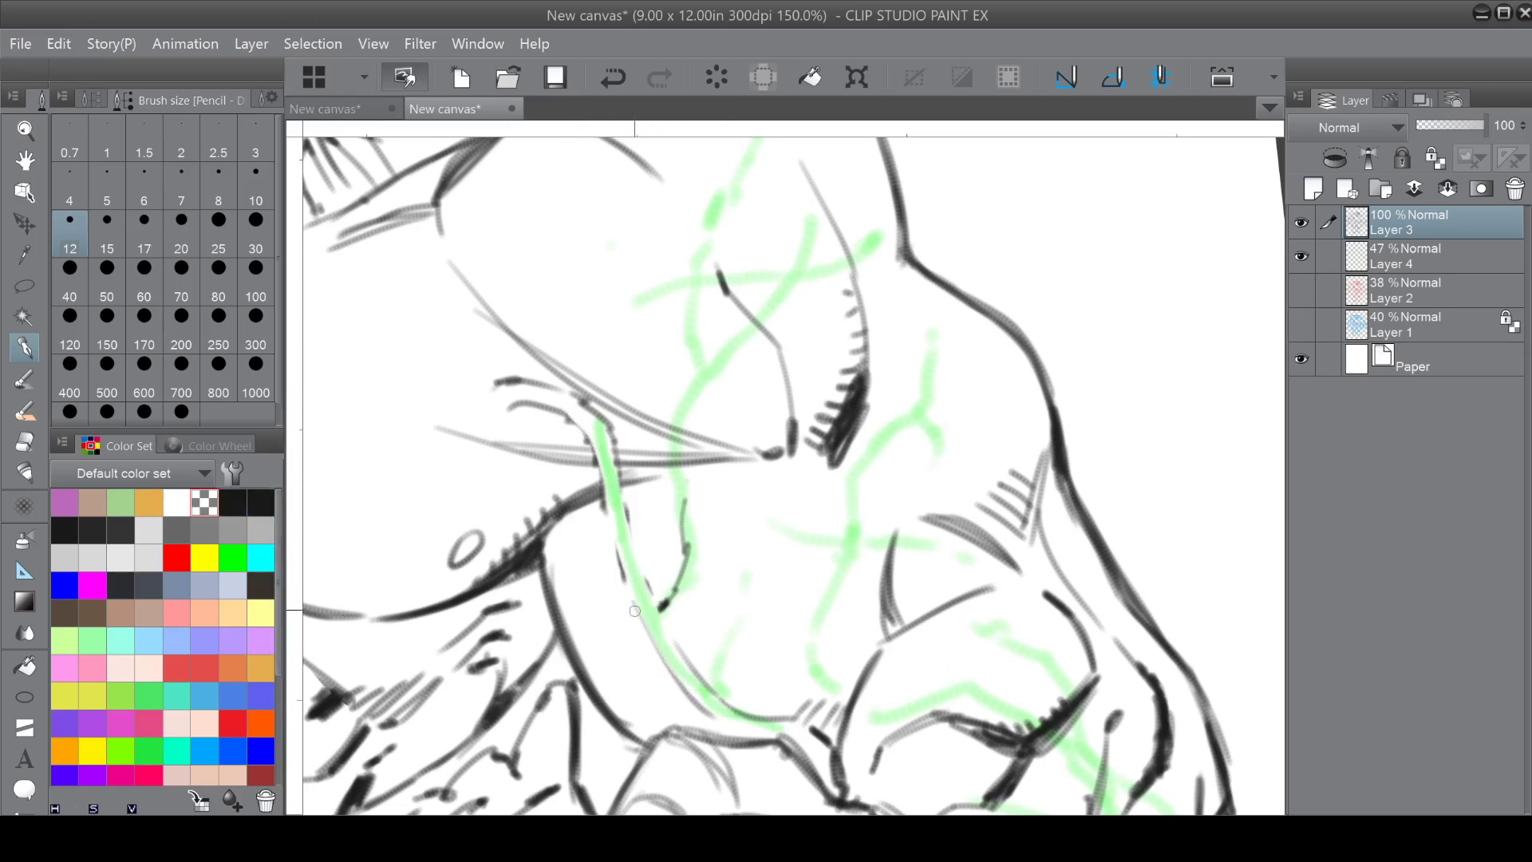
click(232, 501)
drag(637, 615, 696, 694)
mouse_move(672, 637)
mouse_down()
mouse_move(703, 548)
mouse_move(673, 447)
mouse_move(690, 415)
mouse_move(688, 485)
mouse_up()
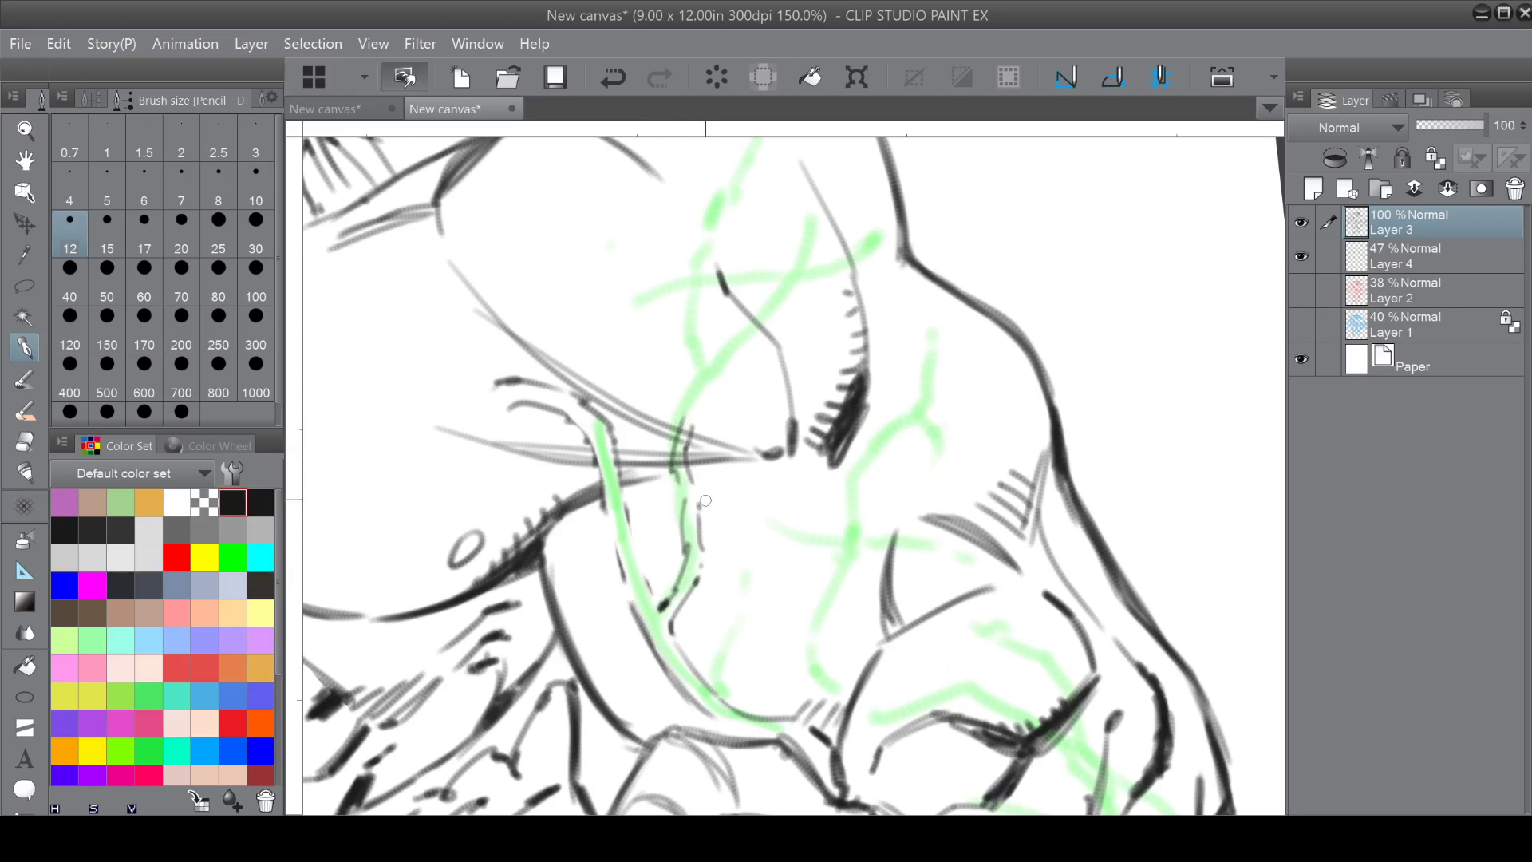
drag(713, 690, 710, 670)
drag(725, 697, 738, 626)
Outline the crossing veins over the clenched arm's deltoid in black, continuing up to the top of the shoulder.
drag(697, 421, 785, 271)
mouse_move(729, 356)
mouse_down()
mouse_move(794, 280)
mouse_move(810, 188)
mouse_move(801, 262)
mouse_move(877, 219)
mouse_up()
mouse_move(800, 276)
mouse_down()
mouse_move(878, 237)
mouse_move(742, 393)
mouse_up()
key(ctrl+minus)
drag(877, 511, 830, 390)
mouse_move(619, 455)
mouse_down()
mouse_move(582, 490)
mouse_move(609, 522)
mouse_move(598, 510)
mouse_move(556, 522)
mouse_move(541, 545)
mouse_move(563, 502)
mouse_move(539, 544)
mouse_move(578, 485)
mouse_move(612, 534)
mouse_up()
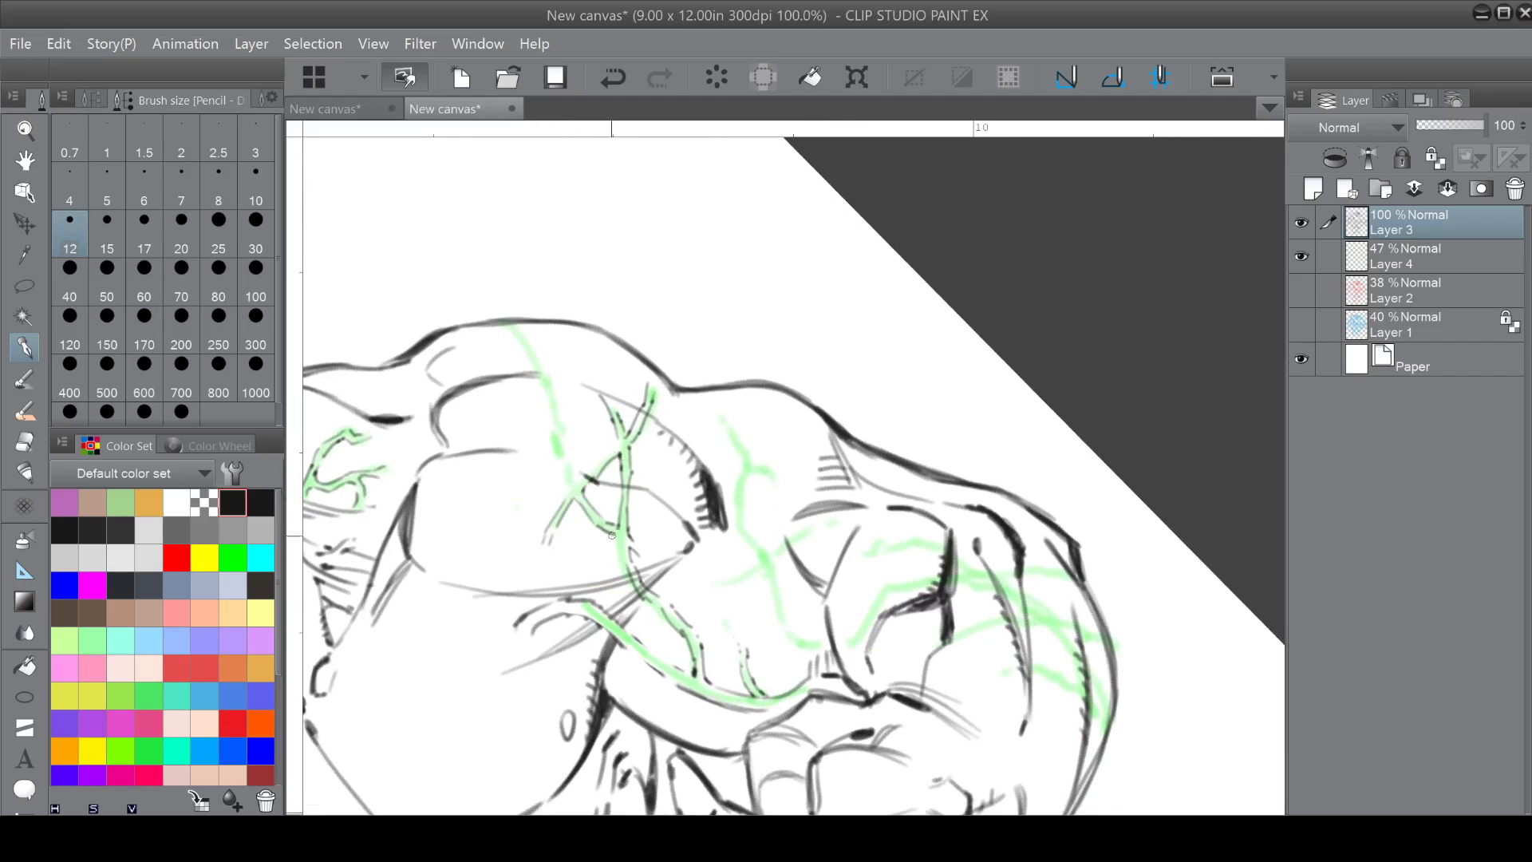
mouse_move(579, 485)
mouse_down()
mouse_move(561, 401)
mouse_move(532, 357)
mouse_move(552, 452)
mouse_up()
drag(558, 386, 560, 359)
key(asciicircum)
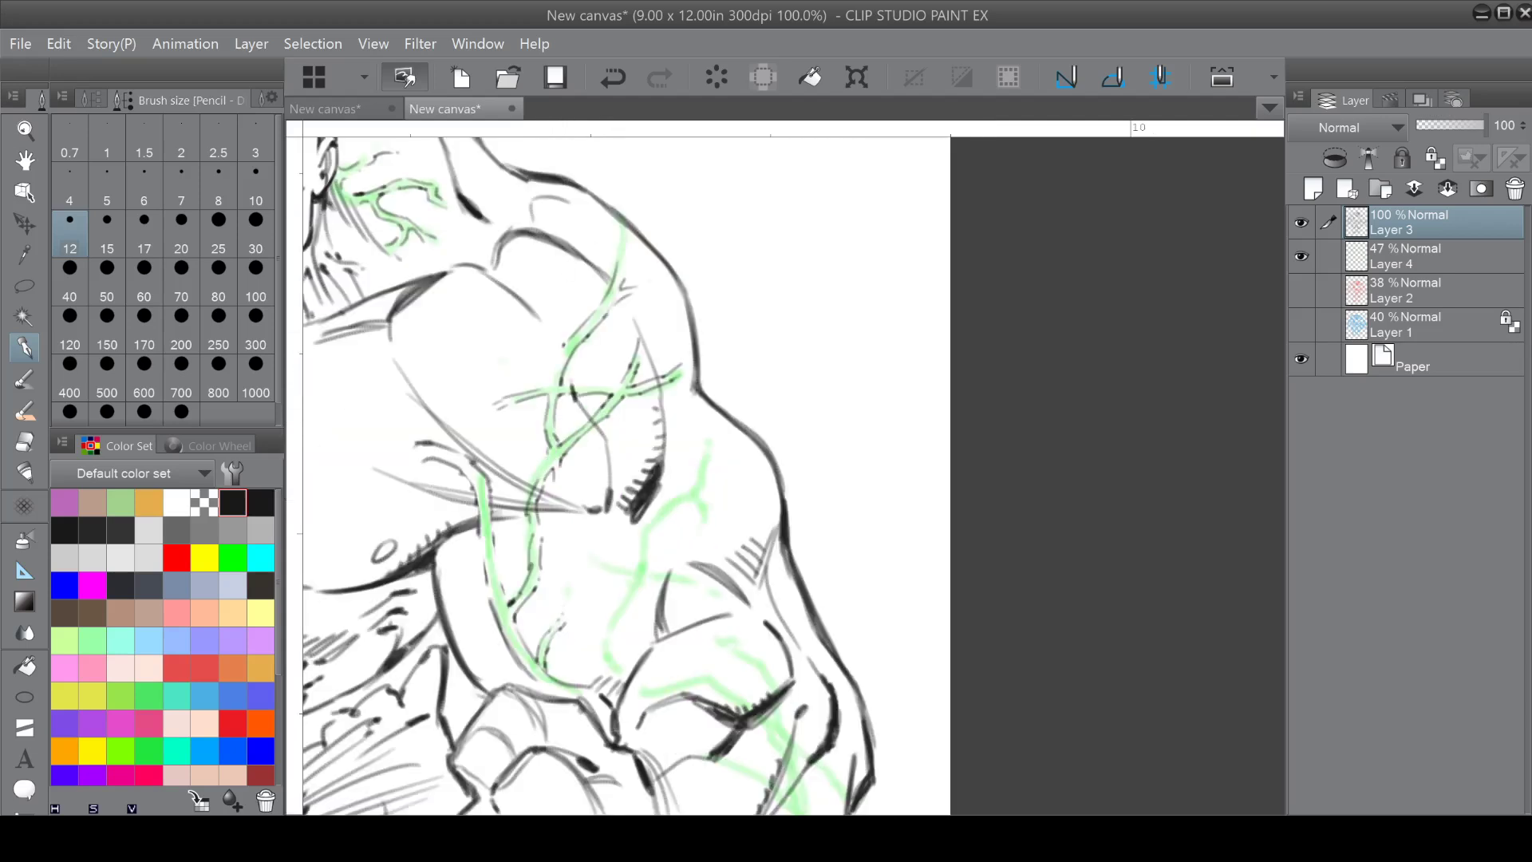
Finish outlining the crossing veins on the clenched arm's deltoid and erase the arm contour where a vein crosses it.
drag(631, 431, 574, 493)
drag(627, 435, 641, 419)
click(214, 494)
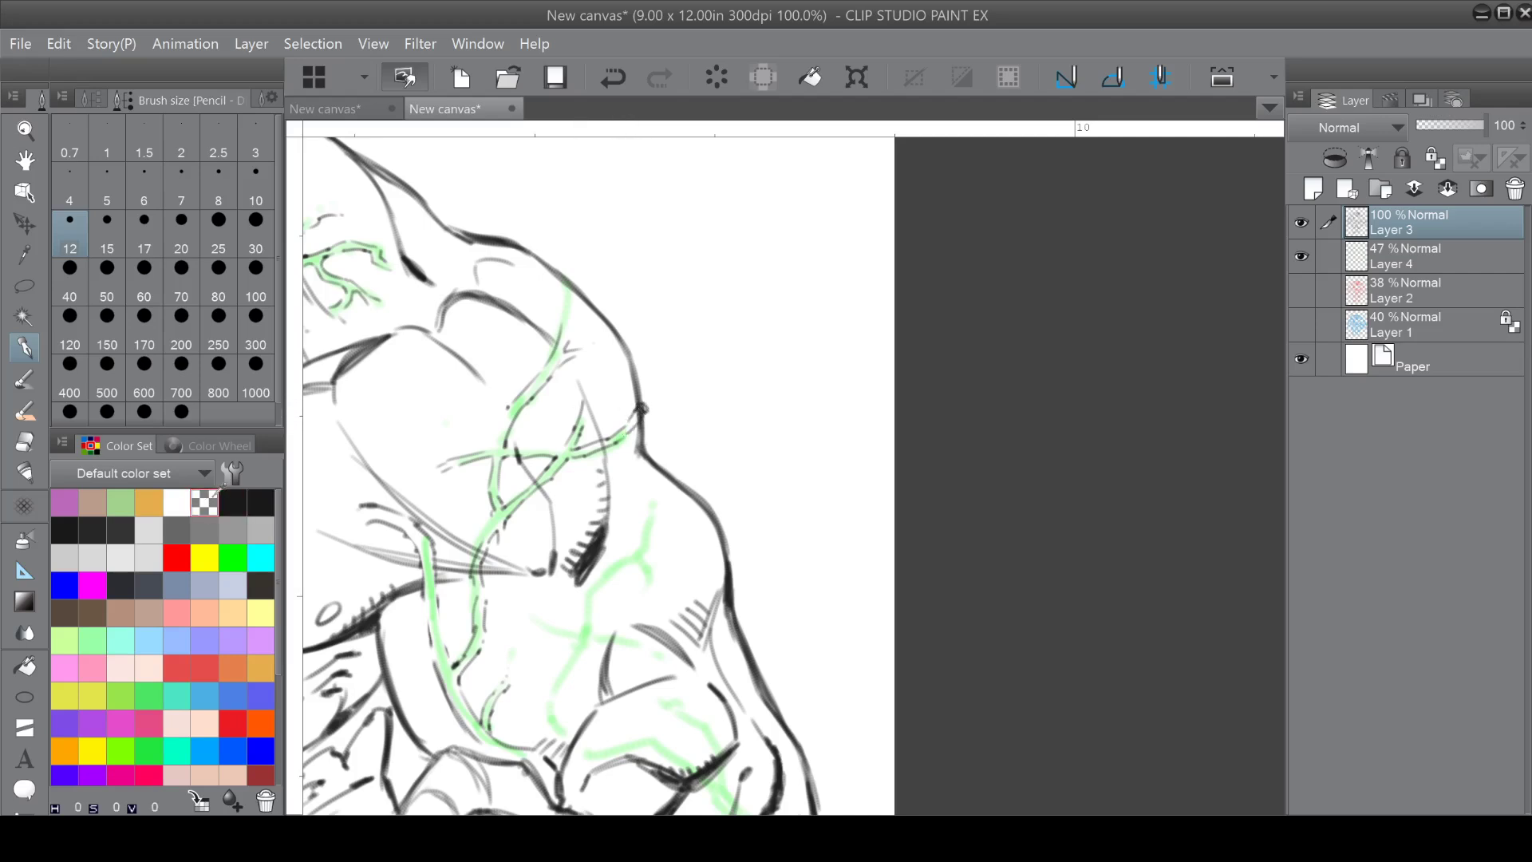
drag(636, 416, 629, 421)
Outline the branching veins on the clenched arm between the deltoid and the elbow in black.
scroll(529, 444, down, 2)
mouse_move(530, 443)
mouse_down()
mouse_move(544, 332)
mouse_move(530, 304)
mouse_up()
click(232, 502)
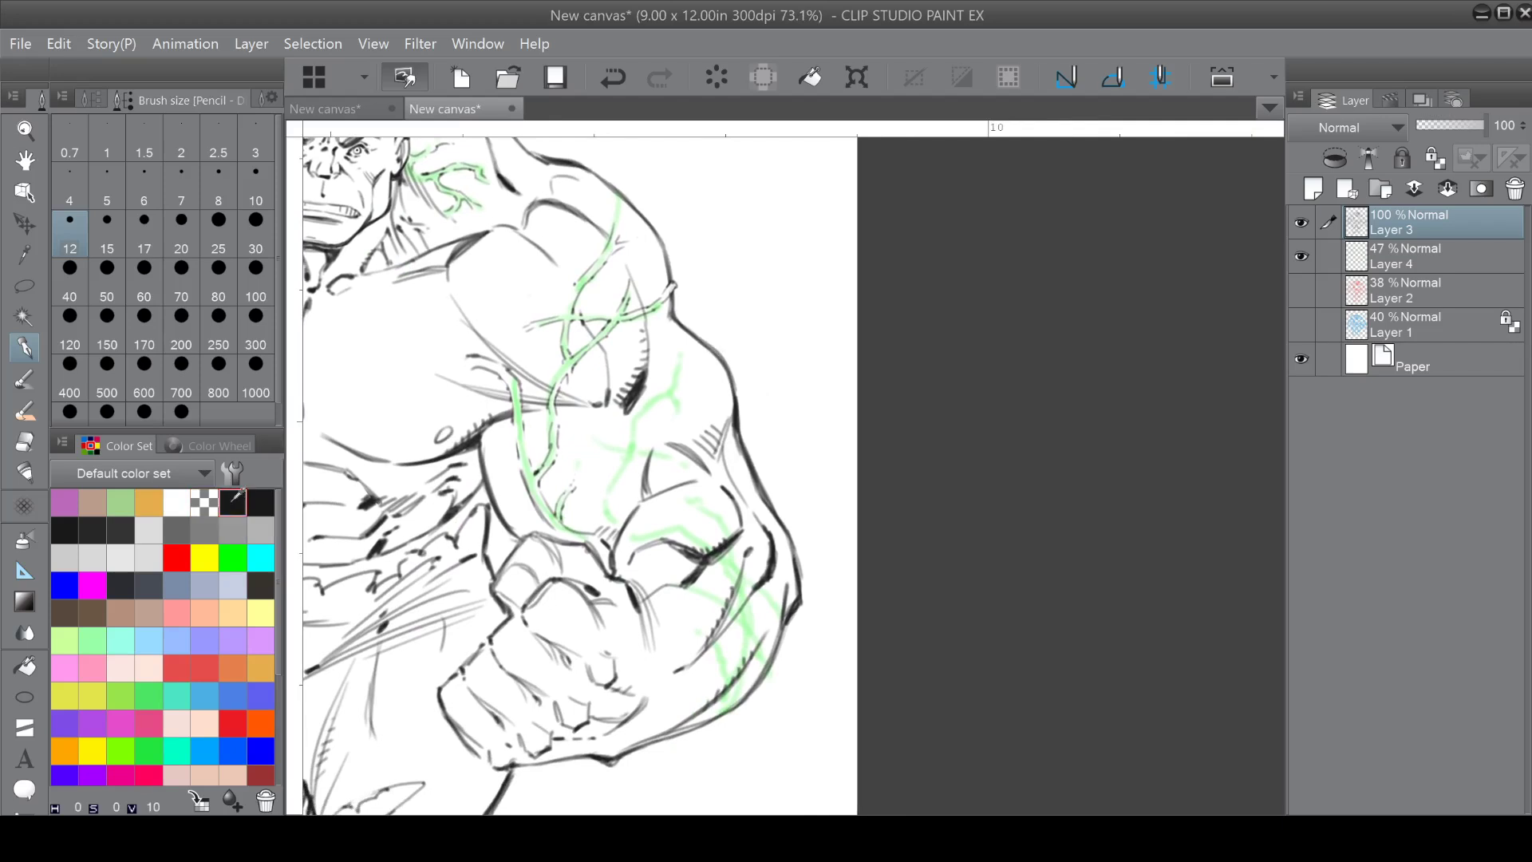
mouse_move(626, 417)
mouse_down()
mouse_move(602, 492)
mouse_move(632, 454)
mouse_move(610, 496)
mouse_up()
drag(607, 443, 620, 446)
drag(673, 396, 680, 405)
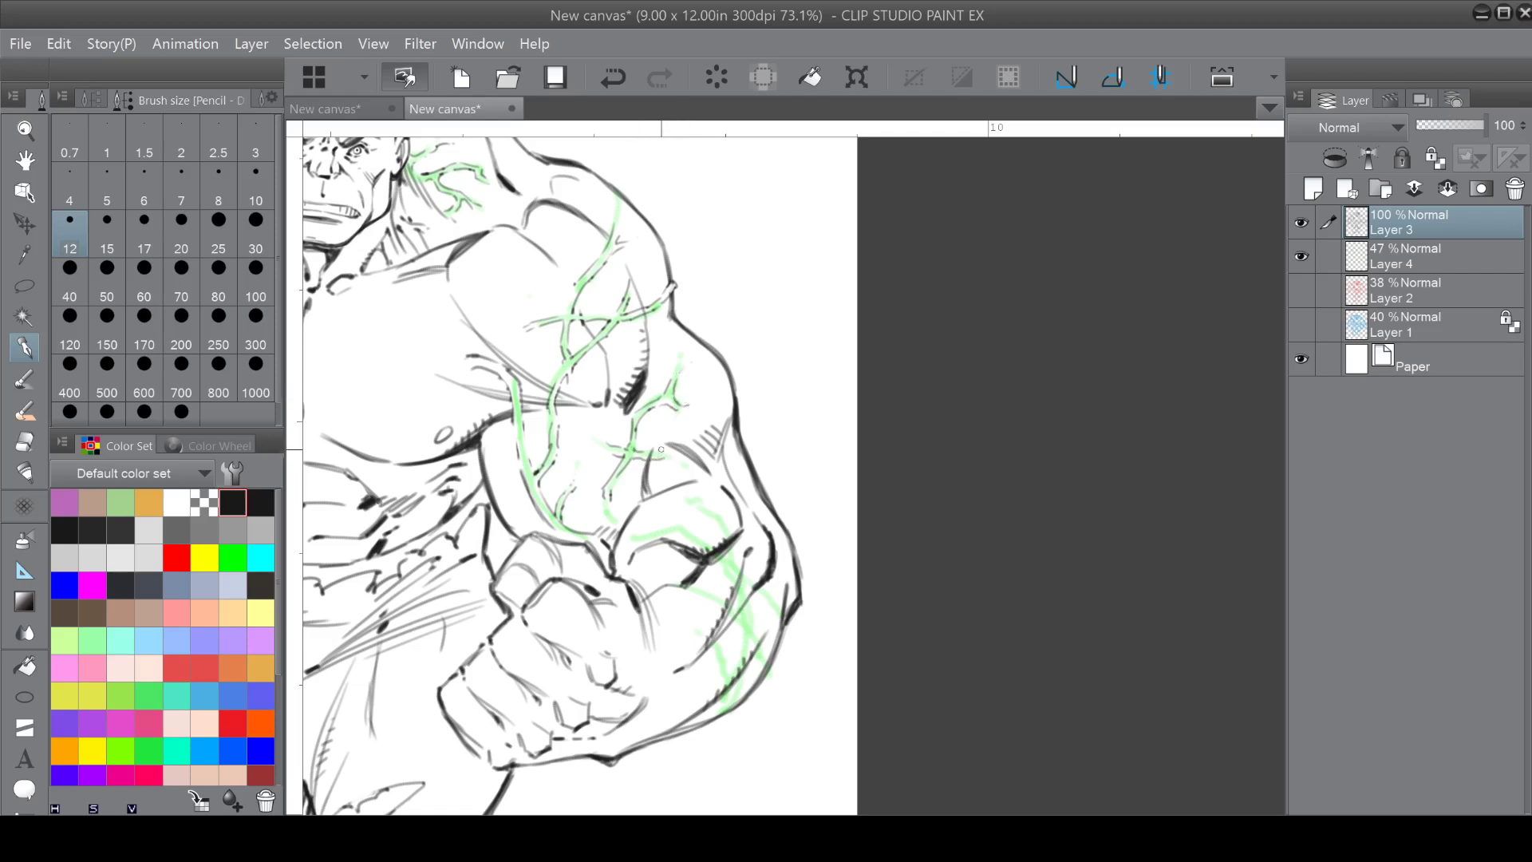
drag(644, 449, 556, 404)
Undo the stray stroke at the elbow-side vein crossing and erase the overlapping ink there with the transparent colour.
scroll(686, 495, up, 1)
mouse_move(686, 494)
mouse_down()
mouse_move(686, 466)
mouse_move(652, 433)
mouse_up()
drag(489, 310, 481, 310)
click(612, 80)
click(206, 498)
drag(479, 308, 490, 317)
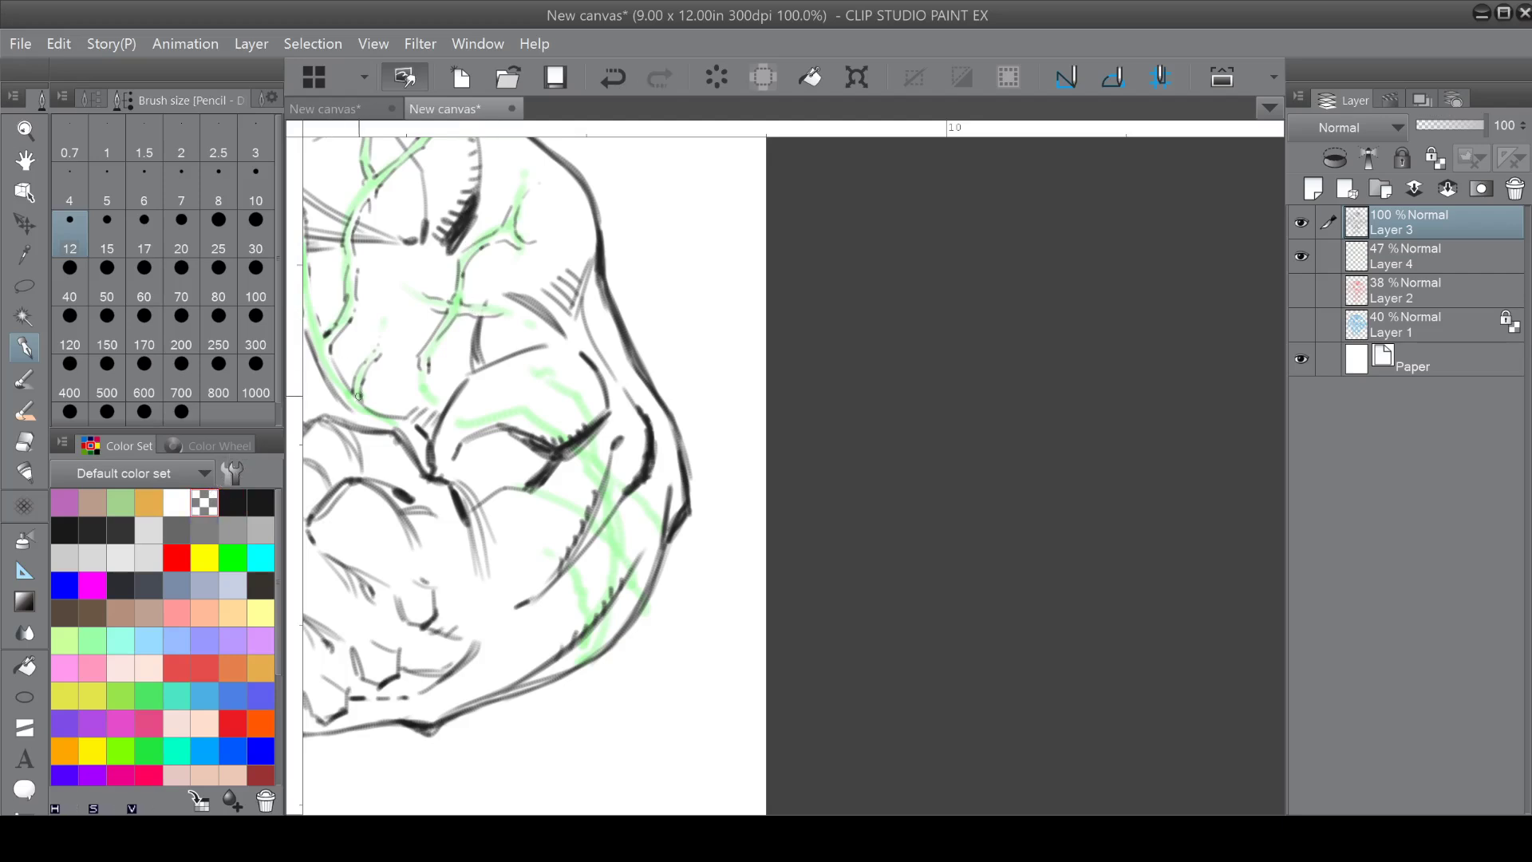
Outline the crossing veins over the clenched arm's forearm in black, rotating the canvas as needed.
click(243, 494)
drag(528, 413, 592, 494)
drag(552, 421, 587, 454)
mouse_move(589, 431)
mouse_down()
mouse_move(566, 391)
mouse_move(633, 489)
mouse_move(610, 475)
mouse_move(599, 496)
mouse_move(627, 490)
mouse_move(663, 562)
mouse_up()
mouse_move(618, 483)
mouse_down()
mouse_move(621, 535)
mouse_move(602, 498)
mouse_move(611, 532)
mouse_move(557, 502)
mouse_move(603, 547)
mouse_move(599, 528)
mouse_move(598, 610)
mouse_up()
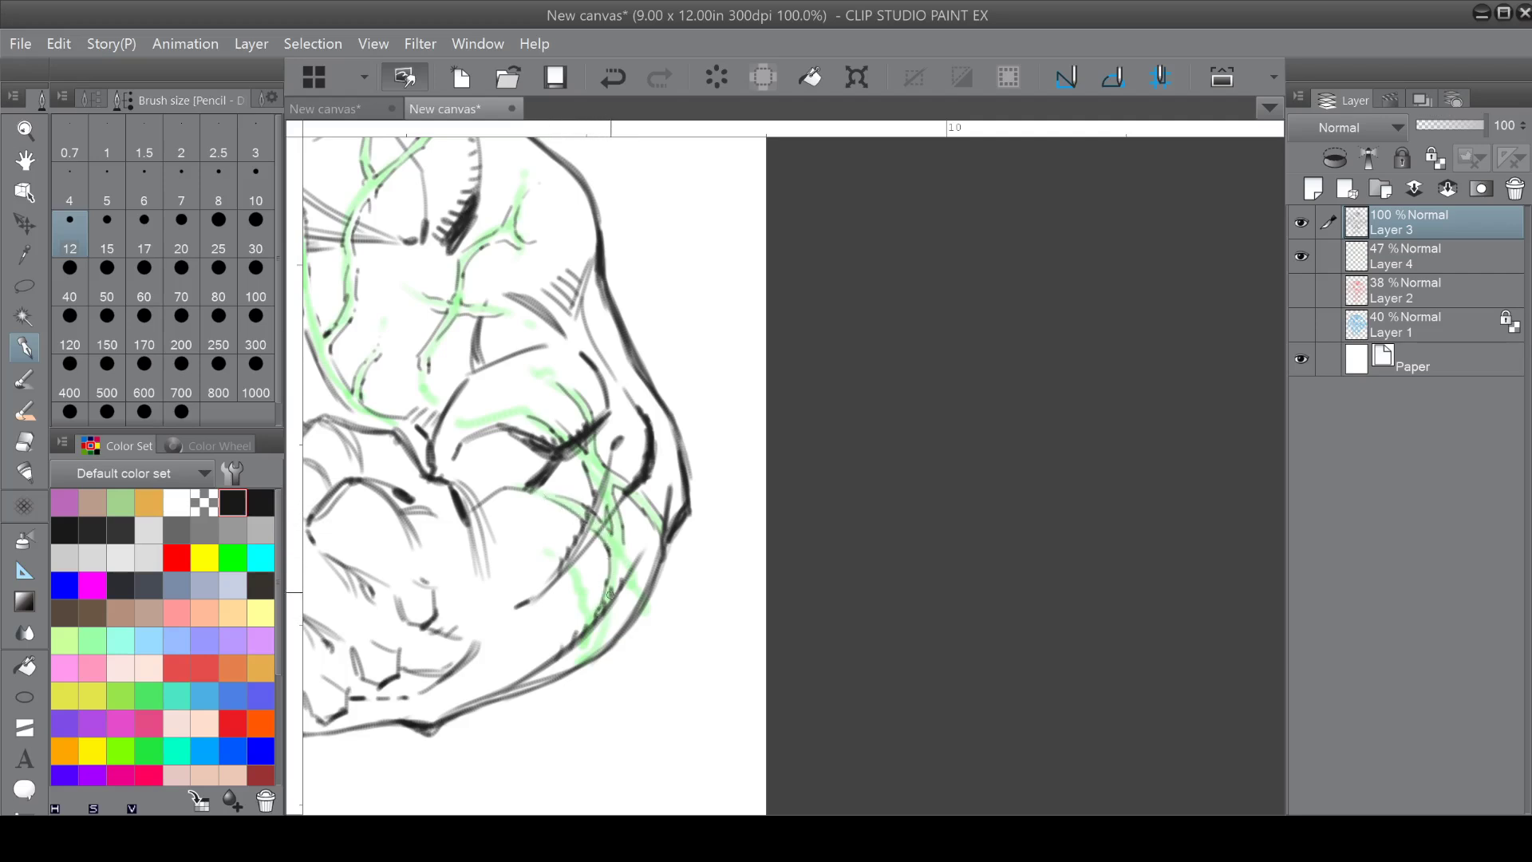
mouse_move(622, 546)
mouse_down()
mouse_move(639, 626)
mouse_move(657, 473)
mouse_move(674, 473)
mouse_move(692, 545)
mouse_up()
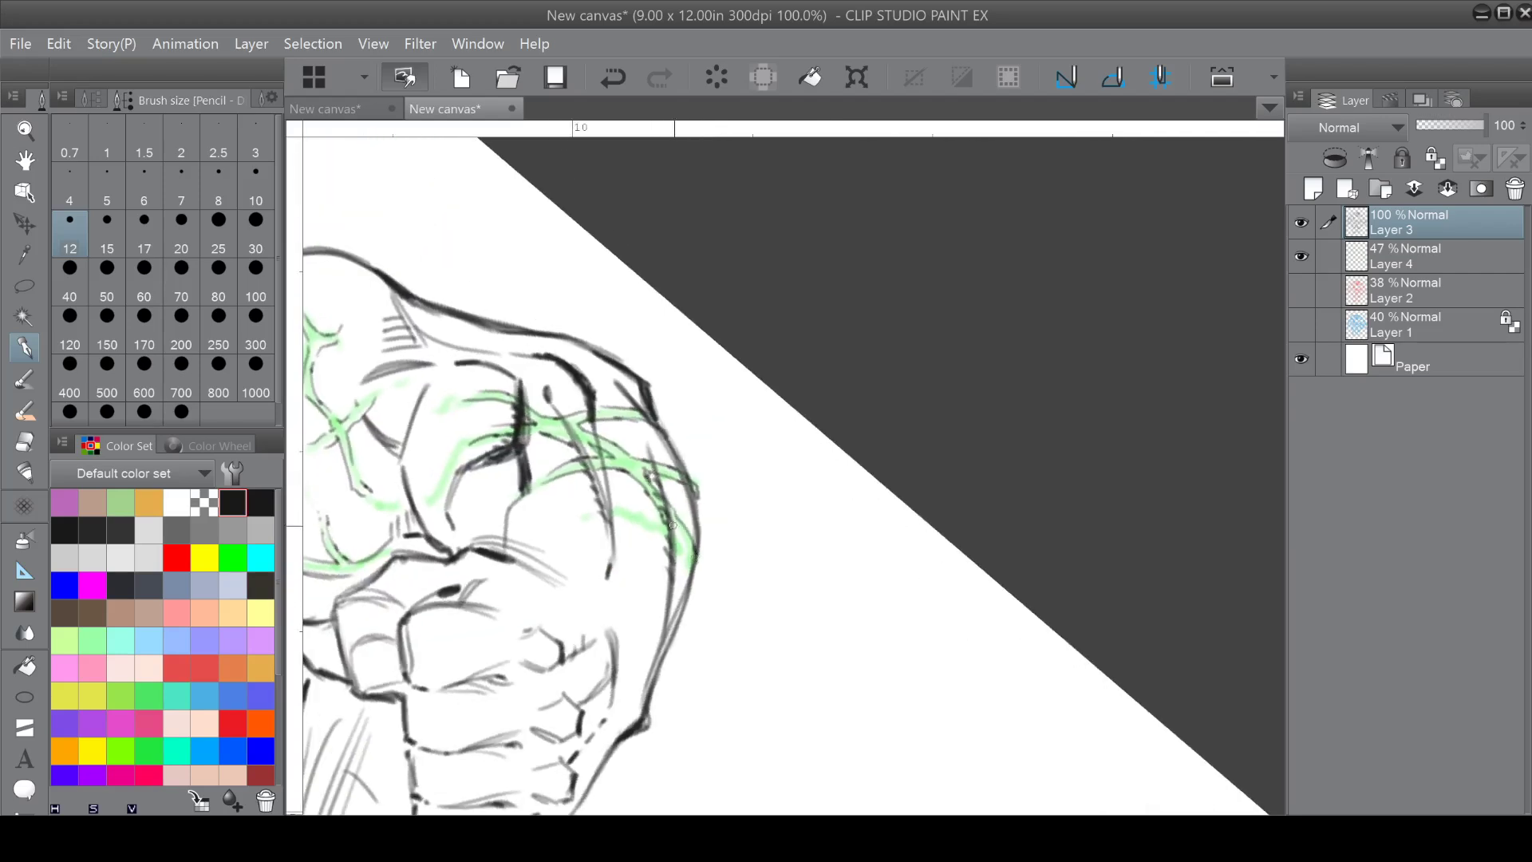
mouse_move(885, 297)
mouse_down()
mouse_move(694, 302)
mouse_move(659, 326)
mouse_up()
mouse_move(726, 467)
mouse_down()
mouse_move(667, 541)
mouse_move(741, 459)
mouse_up()
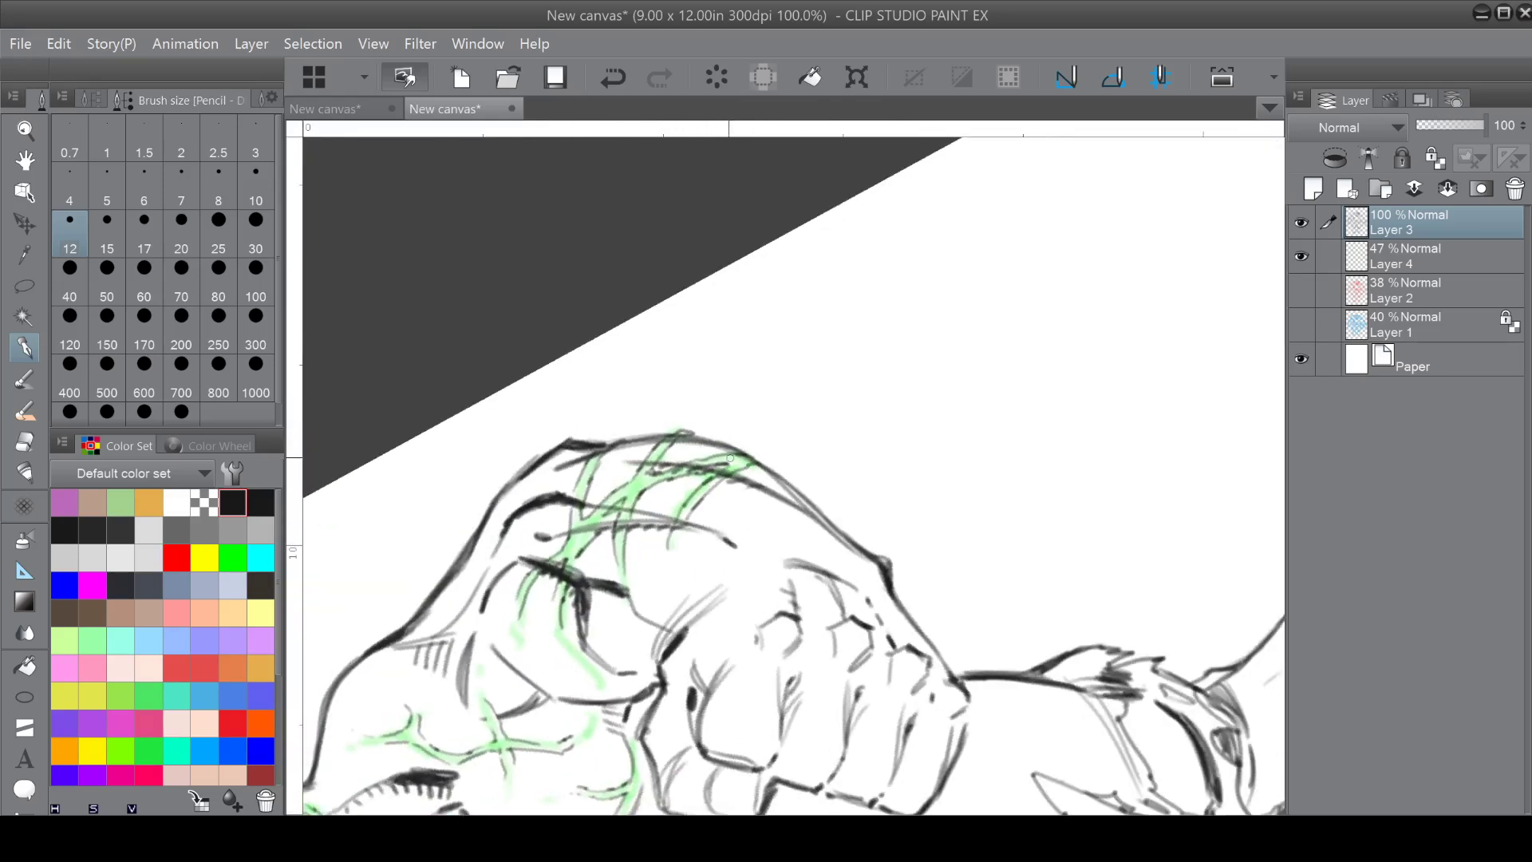
drag(559, 619, 594, 677)
Erase the old ink running through the clenched forearm's veins using the transparent colour.
click(205, 503)
drag(659, 452, 674, 438)
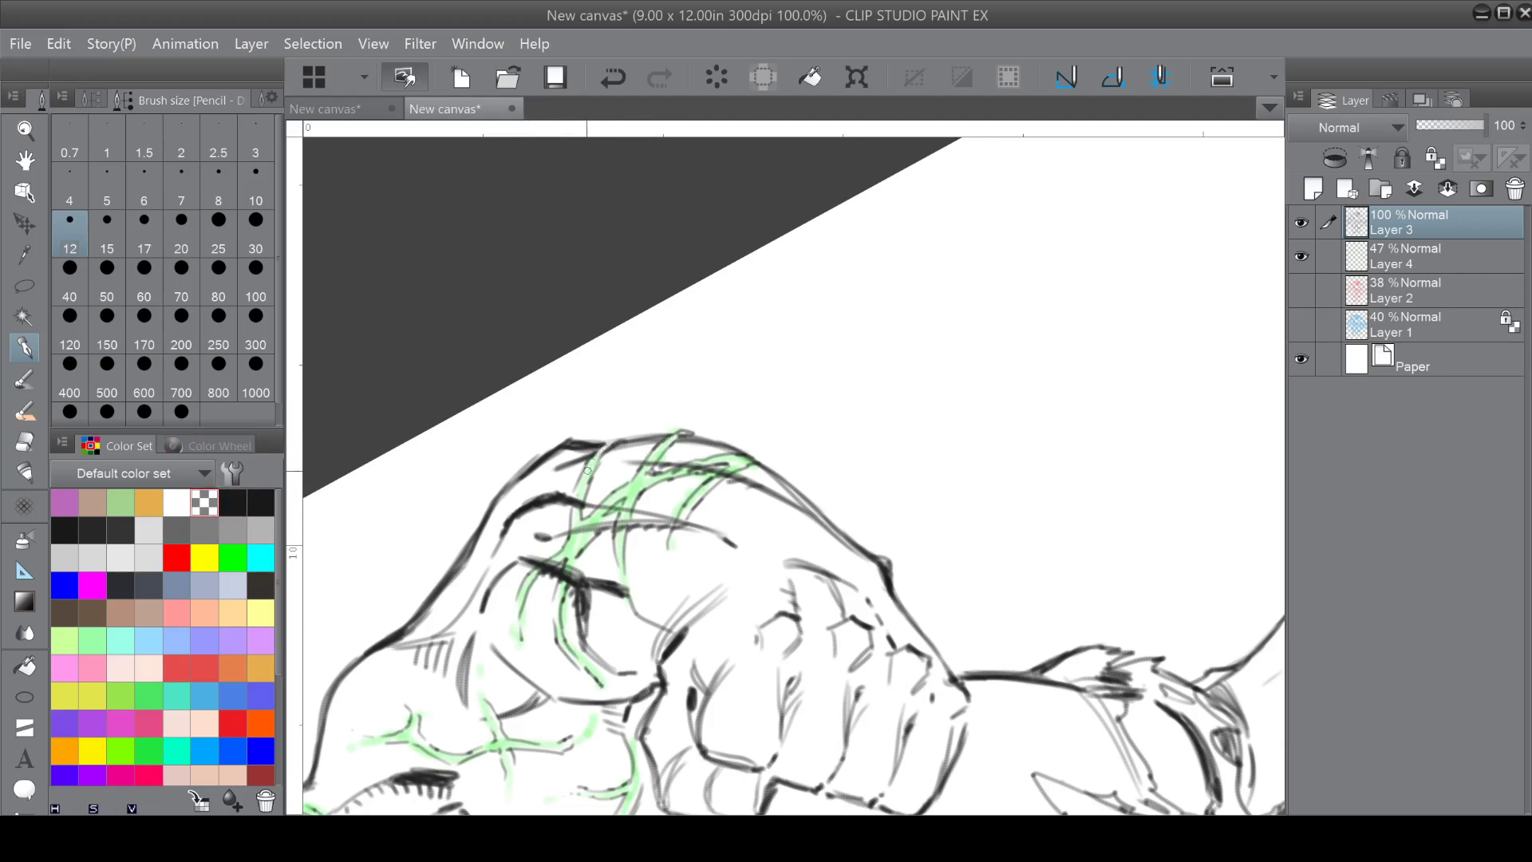
mouse_move(532, 577)
mouse_down()
mouse_move(571, 548)
mouse_move(561, 589)
mouse_up()
drag(620, 524, 591, 529)
mouse_move(682, 461)
mouse_down()
mouse_move(703, 409)
mouse_move(748, 372)
mouse_move(724, 399)
mouse_up()
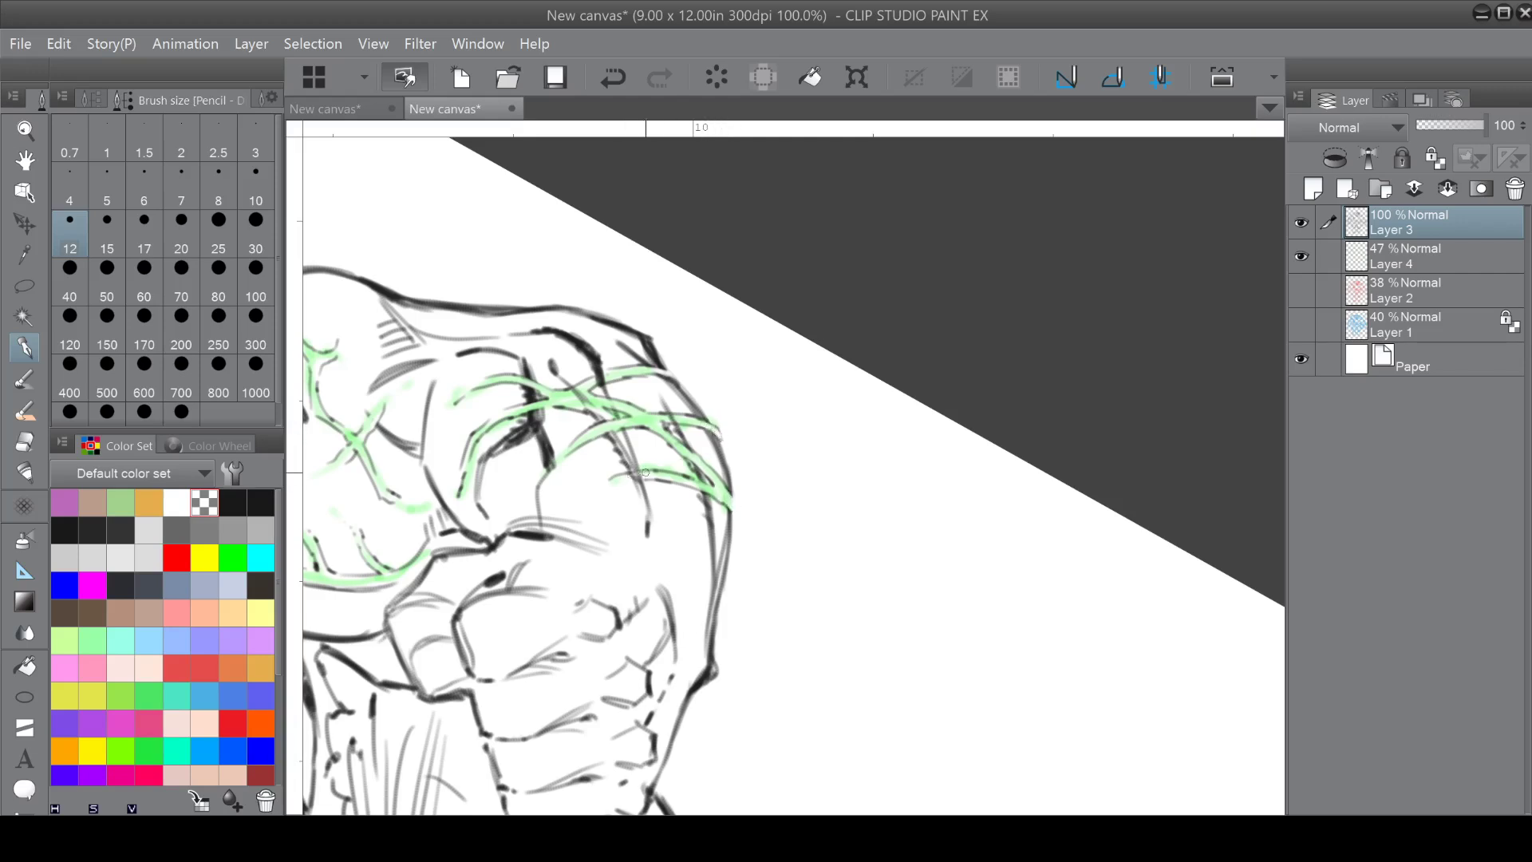
Ink the vein bulges along the clenched forearm's outer contour and reinforce the nearby vein outlines in black.
click(233, 501)
drag(734, 500, 731, 531)
drag(668, 367, 682, 383)
drag(575, 447, 564, 469)
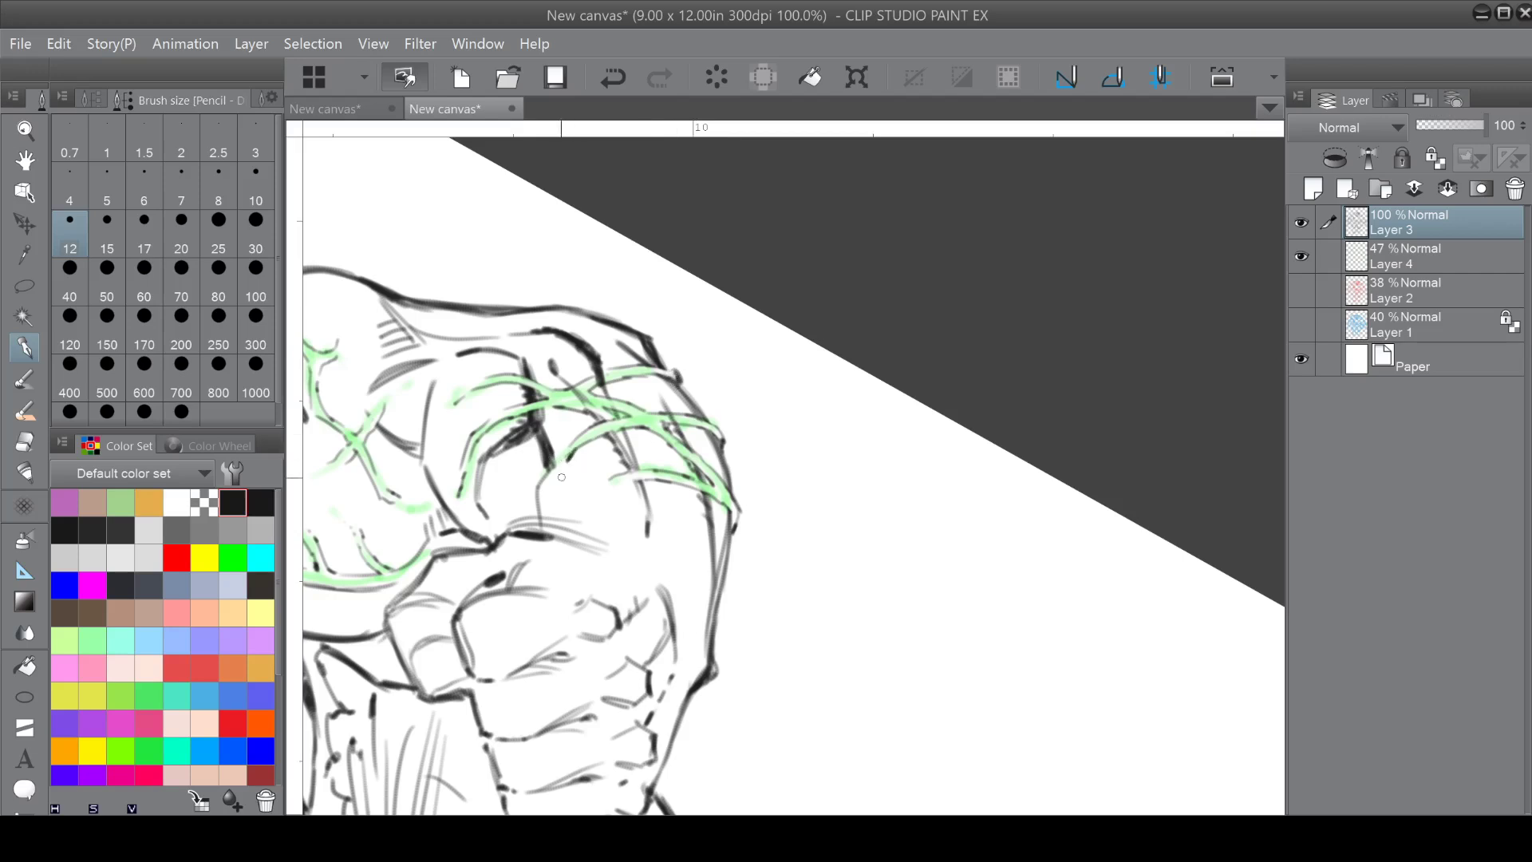
drag(541, 414, 541, 430)
drag(511, 356, 524, 371)
drag(422, 447, 412, 456)
drag(480, 375, 479, 365)
Outline a short vein near the clenched arm's wrist and erase the old ink around it with the transparent colour.
scroll(442, 387, down, 3)
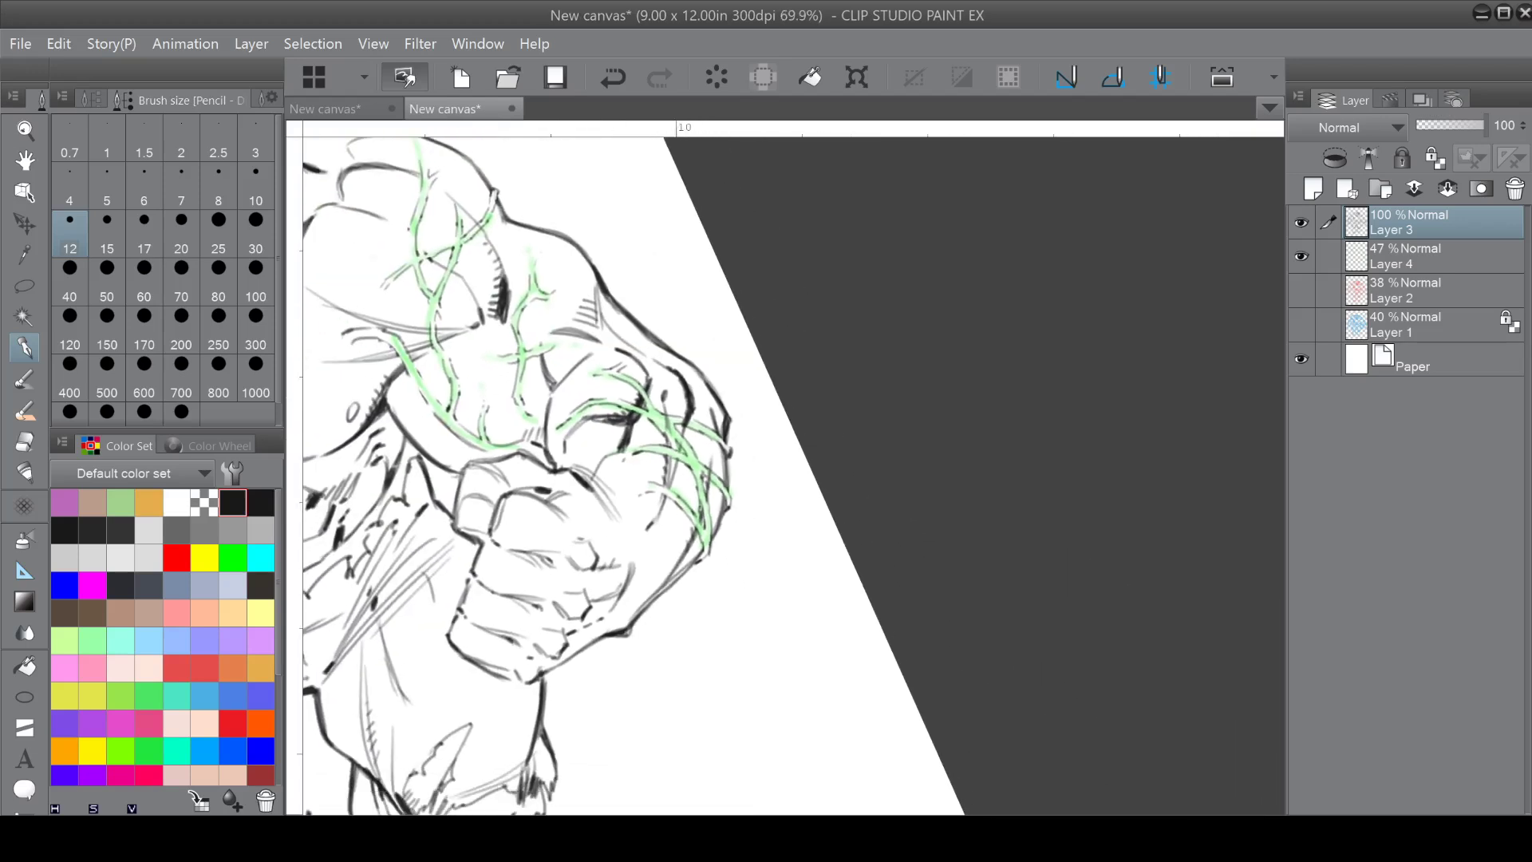
scroll(742, 590, up, 2)
mouse_move(603, 512)
mouse_down()
mouse_move(573, 615)
mouse_move(607, 530)
mouse_move(598, 591)
mouse_move(602, 494)
mouse_up()
key(c)
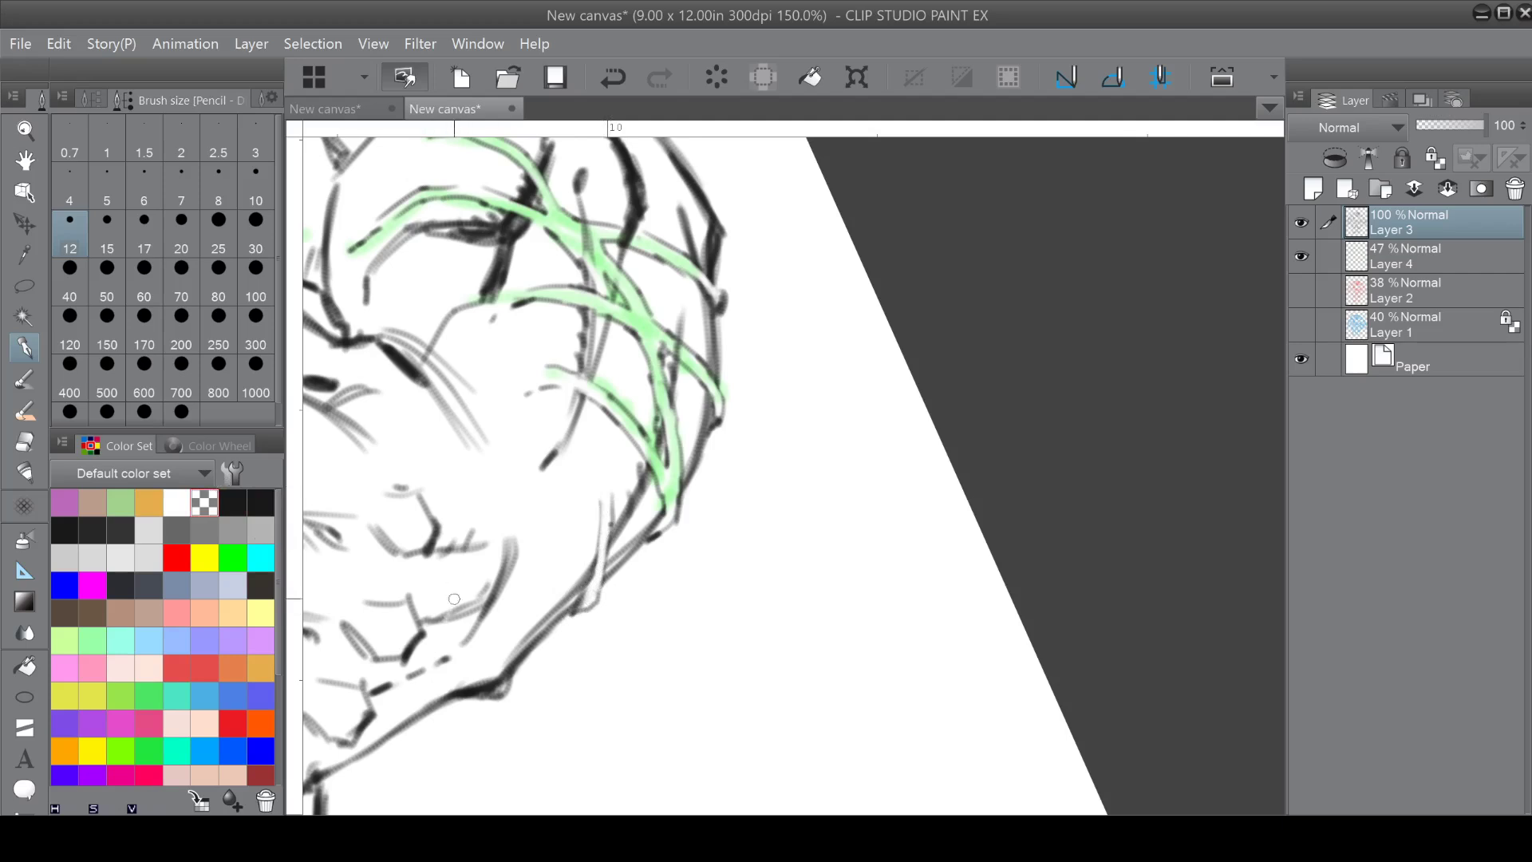
drag(448, 626, 475, 542)
drag(407, 679, 536, 453)
Add short black shading strokes over the clenched fist's knuckles and along its fingers.
click(232, 502)
mouse_move(572, 394)
mouse_down()
mouse_move(580, 374)
mouse_move(575, 389)
mouse_up()
mouse_move(563, 418)
mouse_down()
mouse_move(526, 476)
mouse_move(592, 358)
mouse_up()
drag(585, 361, 589, 341)
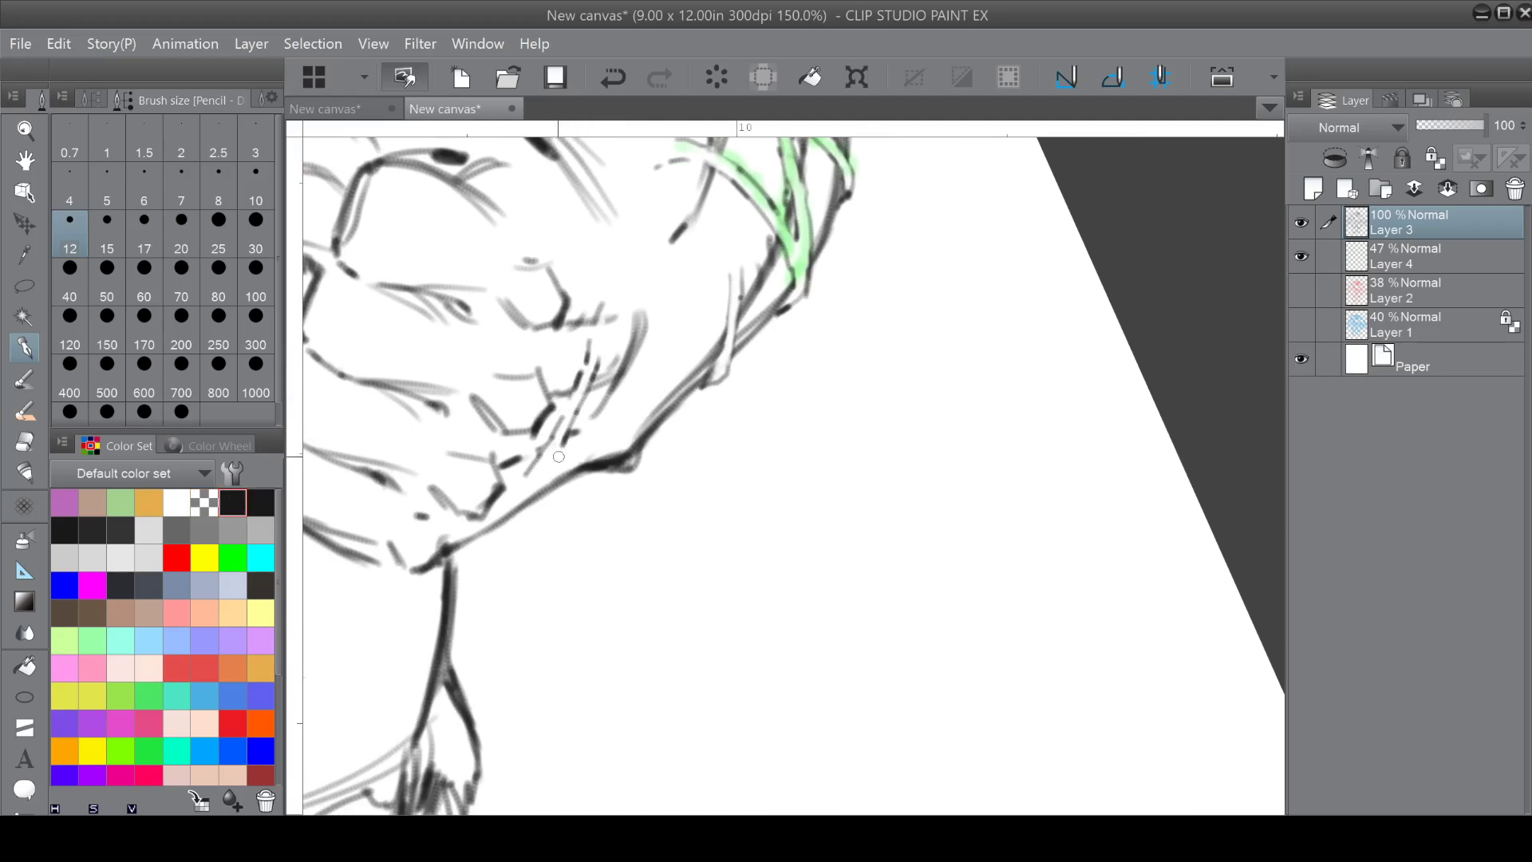
mouse_move(551, 454)
mouse_down()
mouse_move(537, 477)
mouse_move(561, 457)
mouse_up()
drag(567, 396, 554, 404)
drag(521, 480, 485, 511)
drag(479, 324, 490, 336)
drag(445, 405, 450, 419)
drag(391, 482, 400, 492)
Undo the last stray stroke and hide the green vein guide on Layer 4.
key(ctrl+minus)
key(ctrl+minus)
drag(718, 399, 694, 478)
key(ctrl+minus)
drag(638, 598, 894, 617)
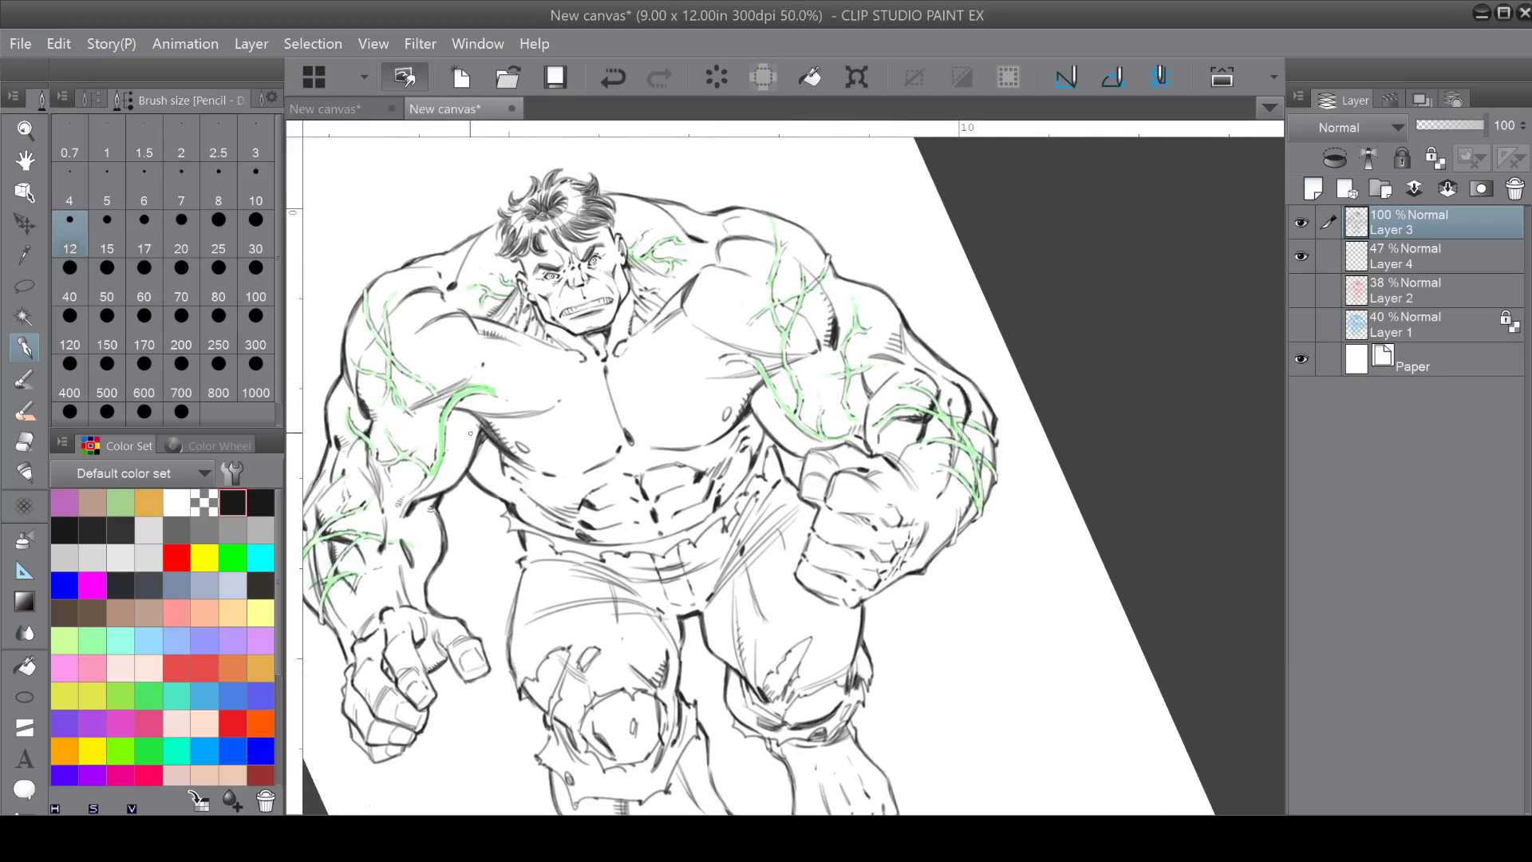
click(612, 77)
drag(608, 367, 618, 410)
key(ctrl+minus)
click(1302, 254)
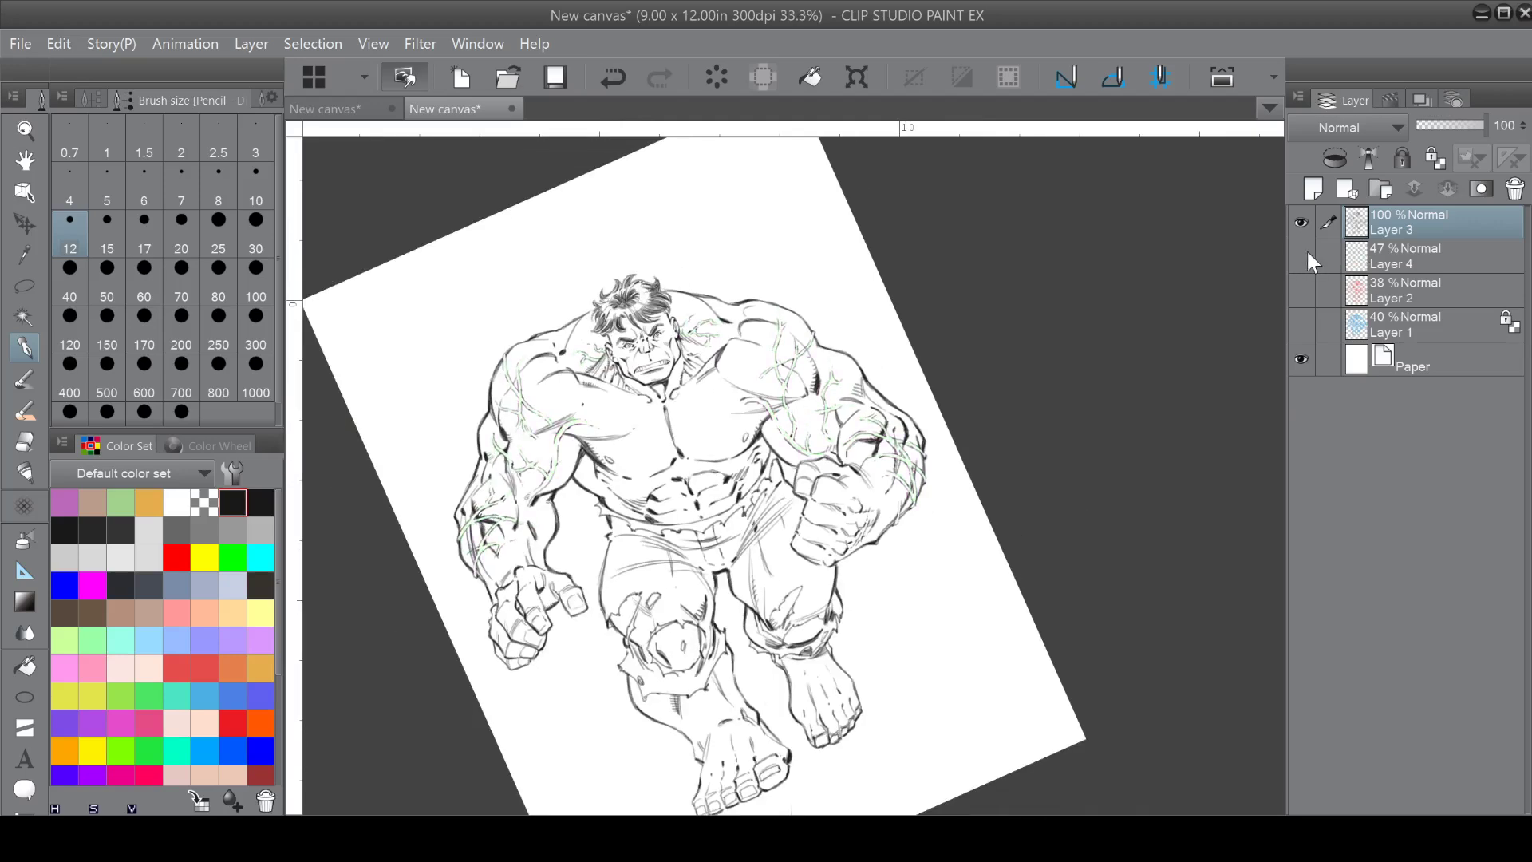
Add black shading strokes to the forward leg around the torn trouser knee and the calf.
key(at)
drag(606, 447, 588, 551)
drag(614, 686, 855, 450)
key(ctrl+plus)
key(ctrl+plus)
mouse_move(457, 543)
mouse_down()
mouse_move(468, 572)
mouse_move(531, 587)
mouse_up()
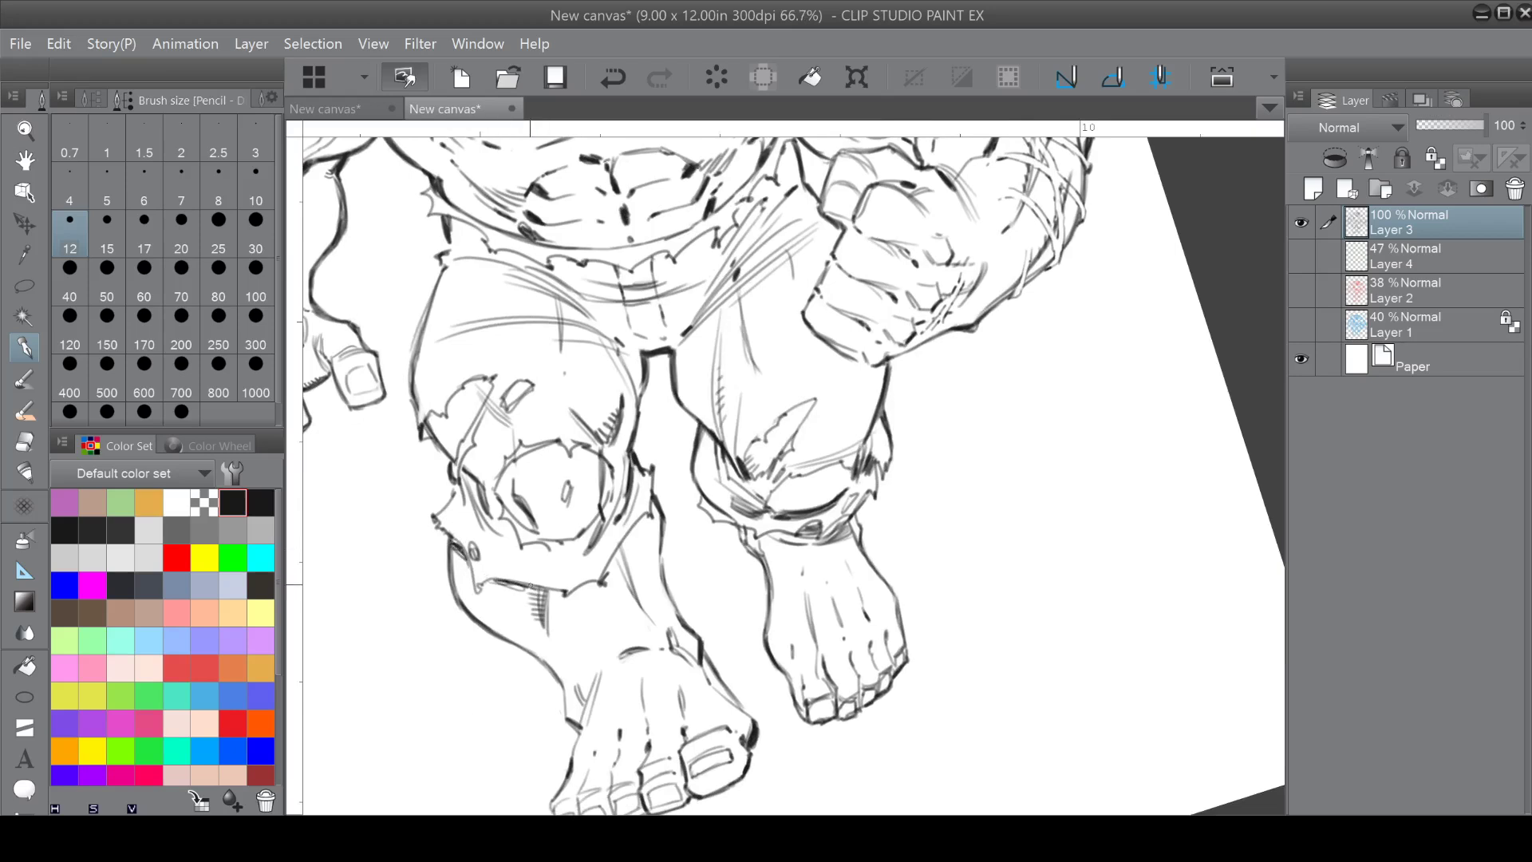
mouse_move(565, 501)
mouse_down()
mouse_move(627, 536)
mouse_move(613, 561)
mouse_up()
drag(639, 506, 629, 422)
drag(782, 606, 737, 515)
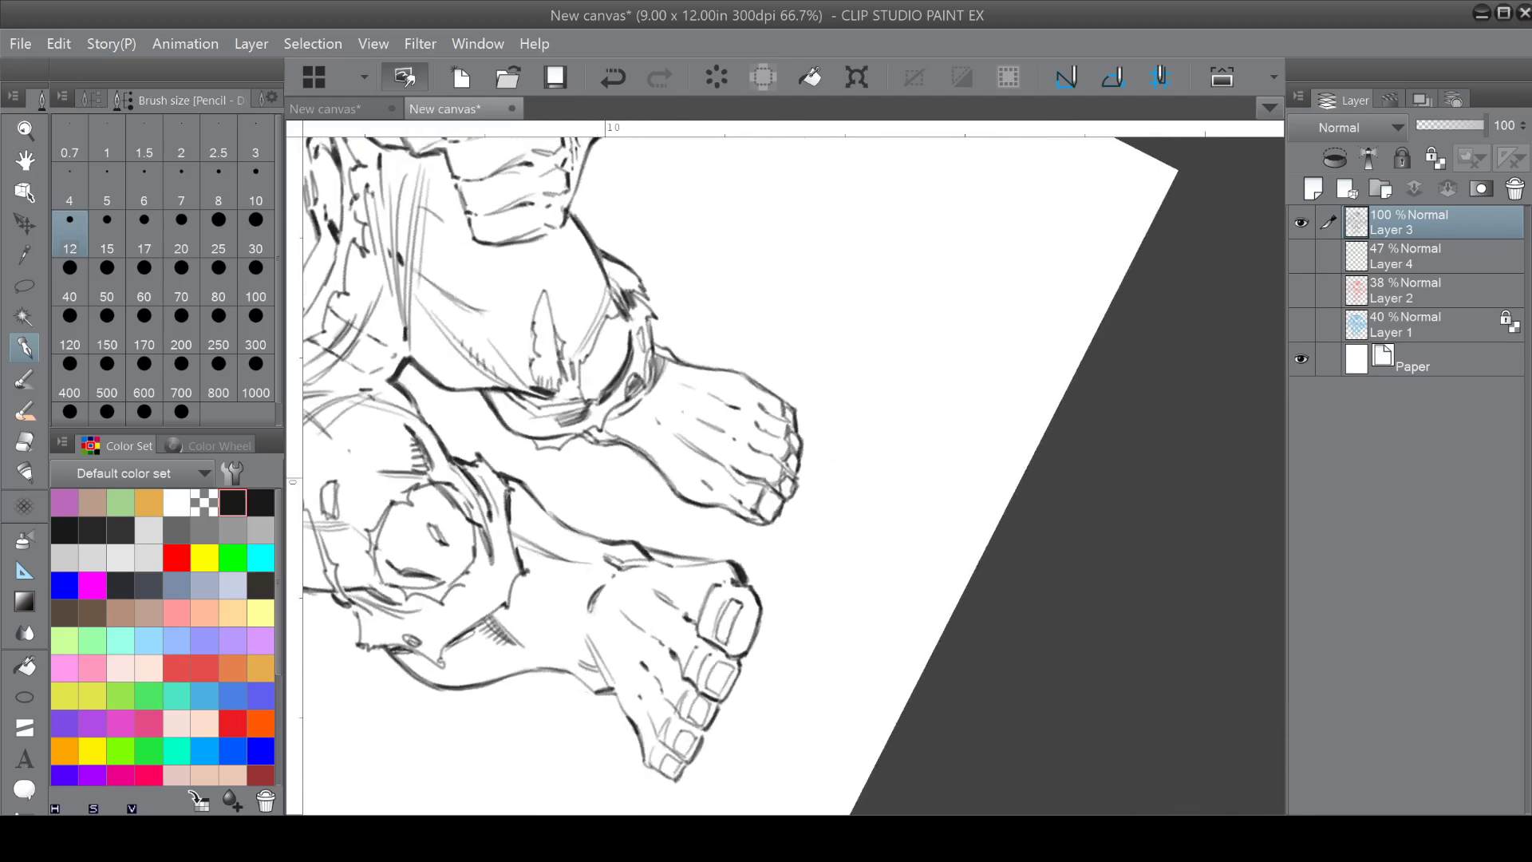
Strengthen the shading around the forward knee's torn trouser edge and add contour strokes on the shin and foot.
mouse_move(486, 560)
mouse_down()
mouse_move(469, 608)
mouse_move(512, 591)
mouse_move(455, 648)
mouse_move(452, 620)
mouse_up()
drag(381, 550, 373, 581)
mouse_move(432, 484)
mouse_down()
mouse_move(415, 492)
mouse_move(460, 501)
mouse_up()
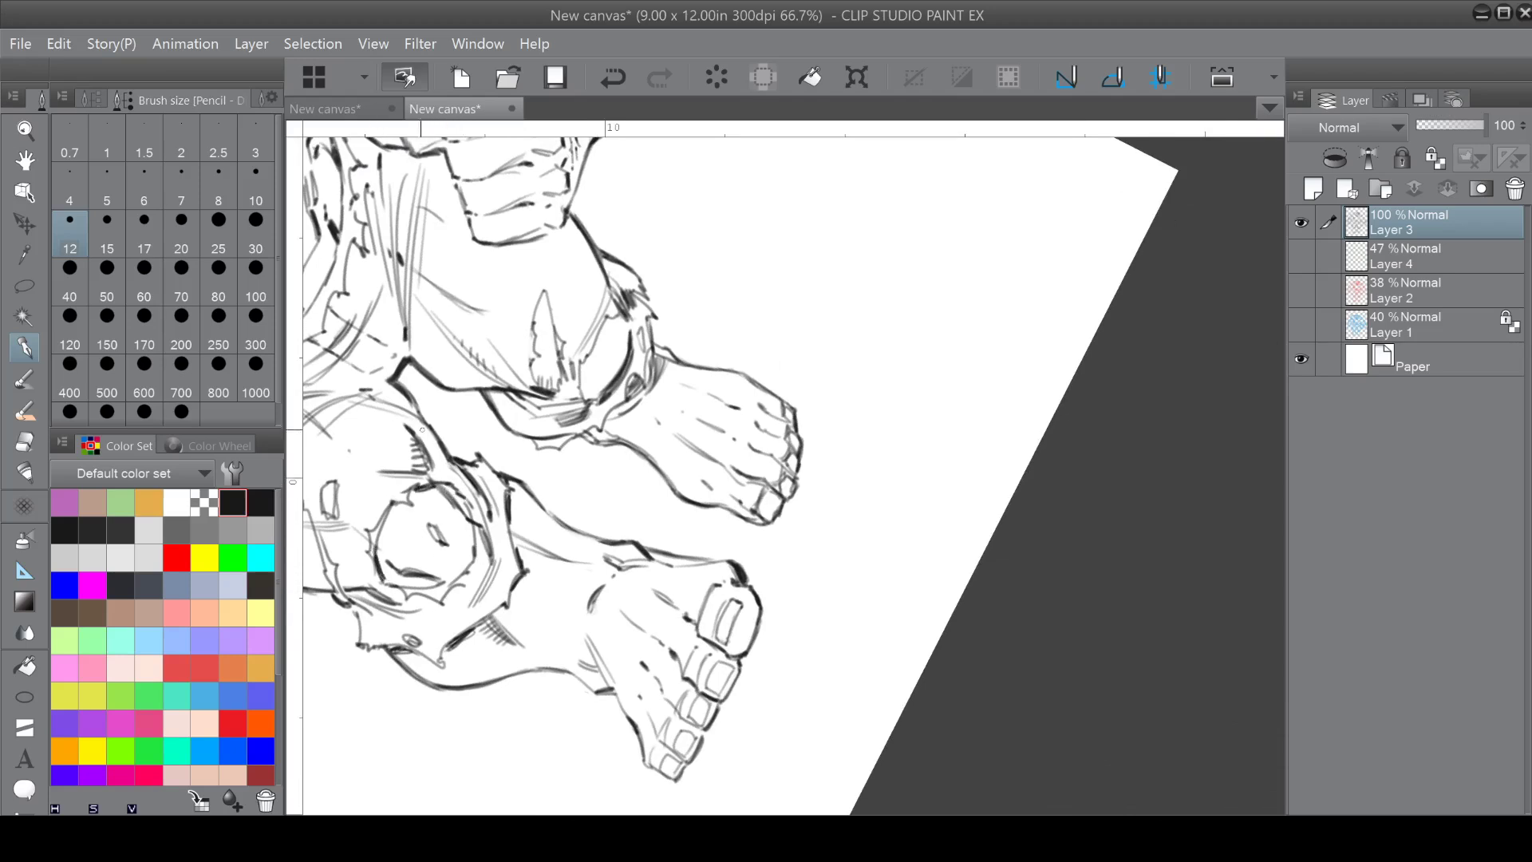
drag(419, 414, 438, 439)
mouse_move(431, 543)
mouse_down()
mouse_move(426, 356)
mouse_move(496, 442)
mouse_up()
scroll(606, 479, down, 2)
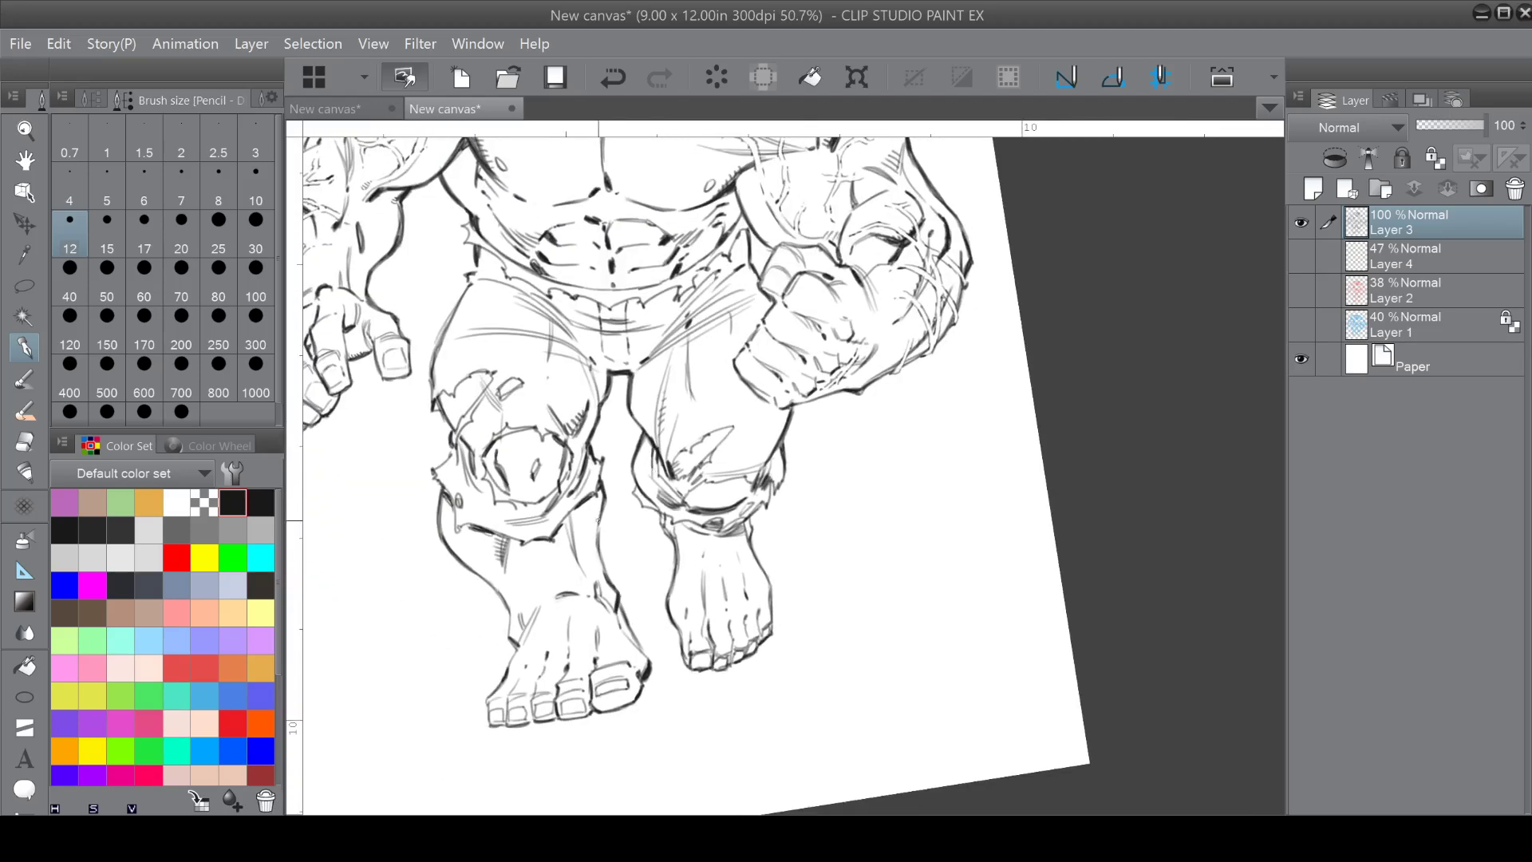
drag(598, 519, 603, 565)
drag(511, 637, 518, 647)
drag(584, 599, 609, 625)
Add short black fold strokes beneath the torn waistband of the trousers.
scroll(600, 631, up, 2)
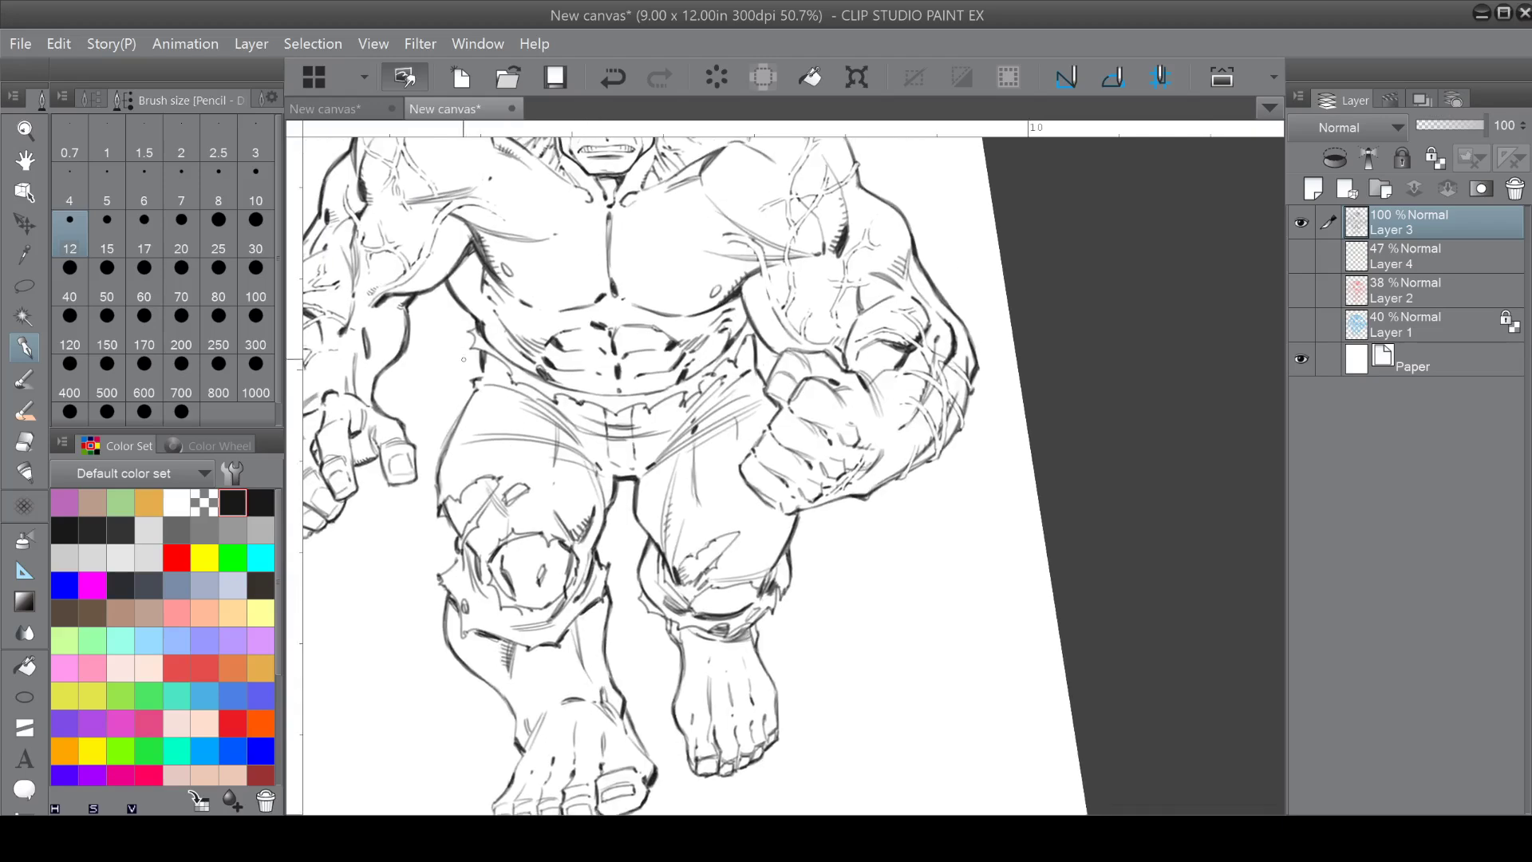
drag(536, 397, 547, 396)
drag(675, 424, 661, 434)
mouse_move(643, 476)
mouse_down()
mouse_move(685, 461)
mouse_move(609, 476)
mouse_move(594, 623)
mouse_up()
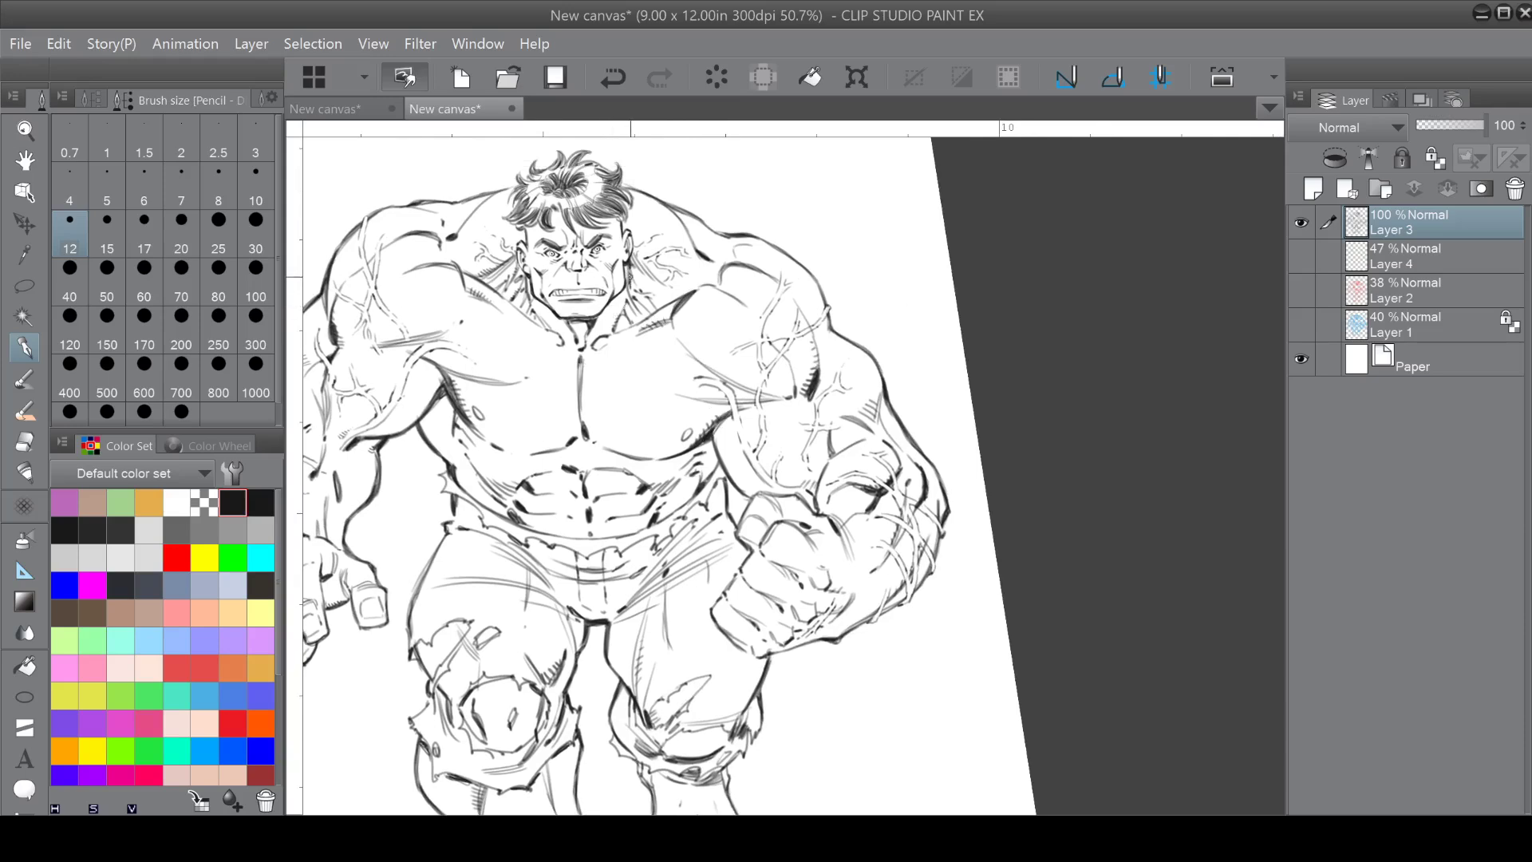
Touch up the ink marks on the abdominal muscles in black and trim them with the transparent colour.
drag(625, 286, 650, 355)
drag(797, 479, 781, 396)
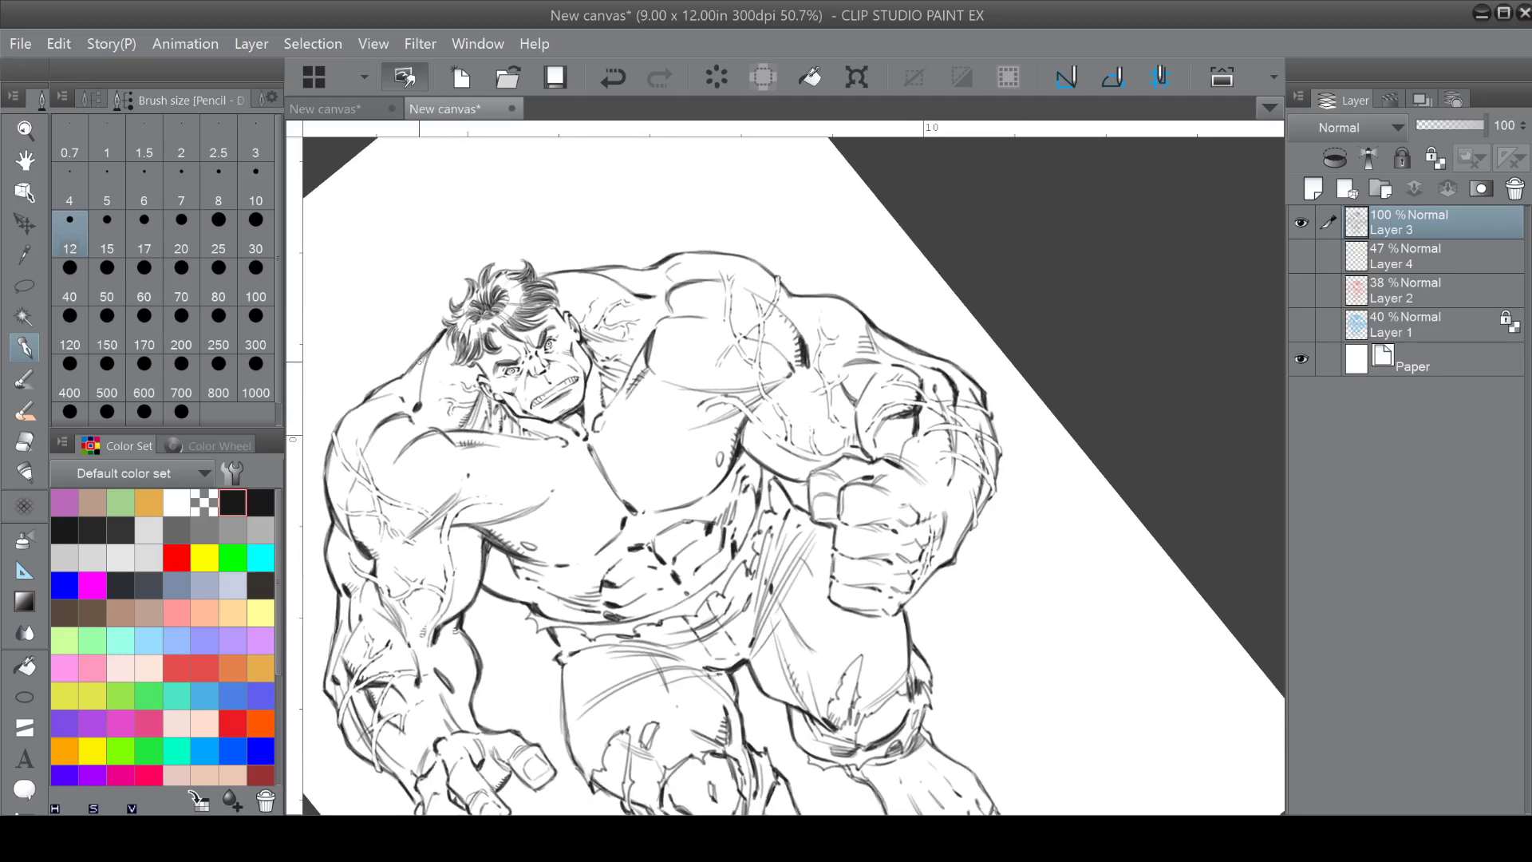
drag(419, 362, 588, 156)
scroll(717, 501, down, 1)
scroll(563, 482, up, 2)
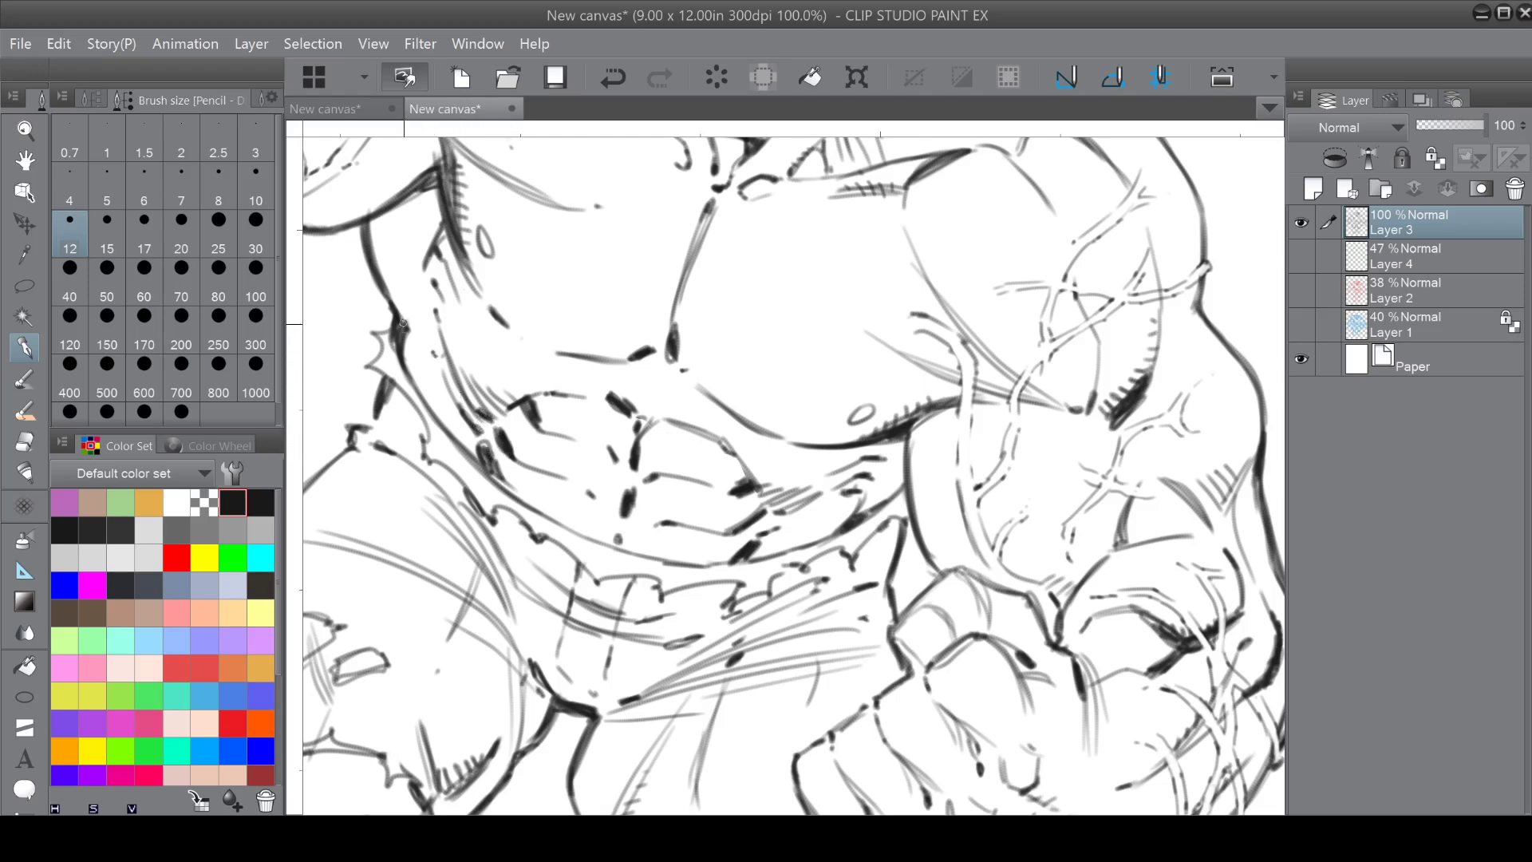
drag(729, 450, 749, 481)
click(206, 498)
mouse_move(644, 414)
mouse_down()
mouse_move(630, 403)
mouse_move(638, 417)
mouse_up()
mouse_move(546, 402)
mouse_down()
mouse_move(541, 421)
mouse_move(491, 447)
mouse_up()
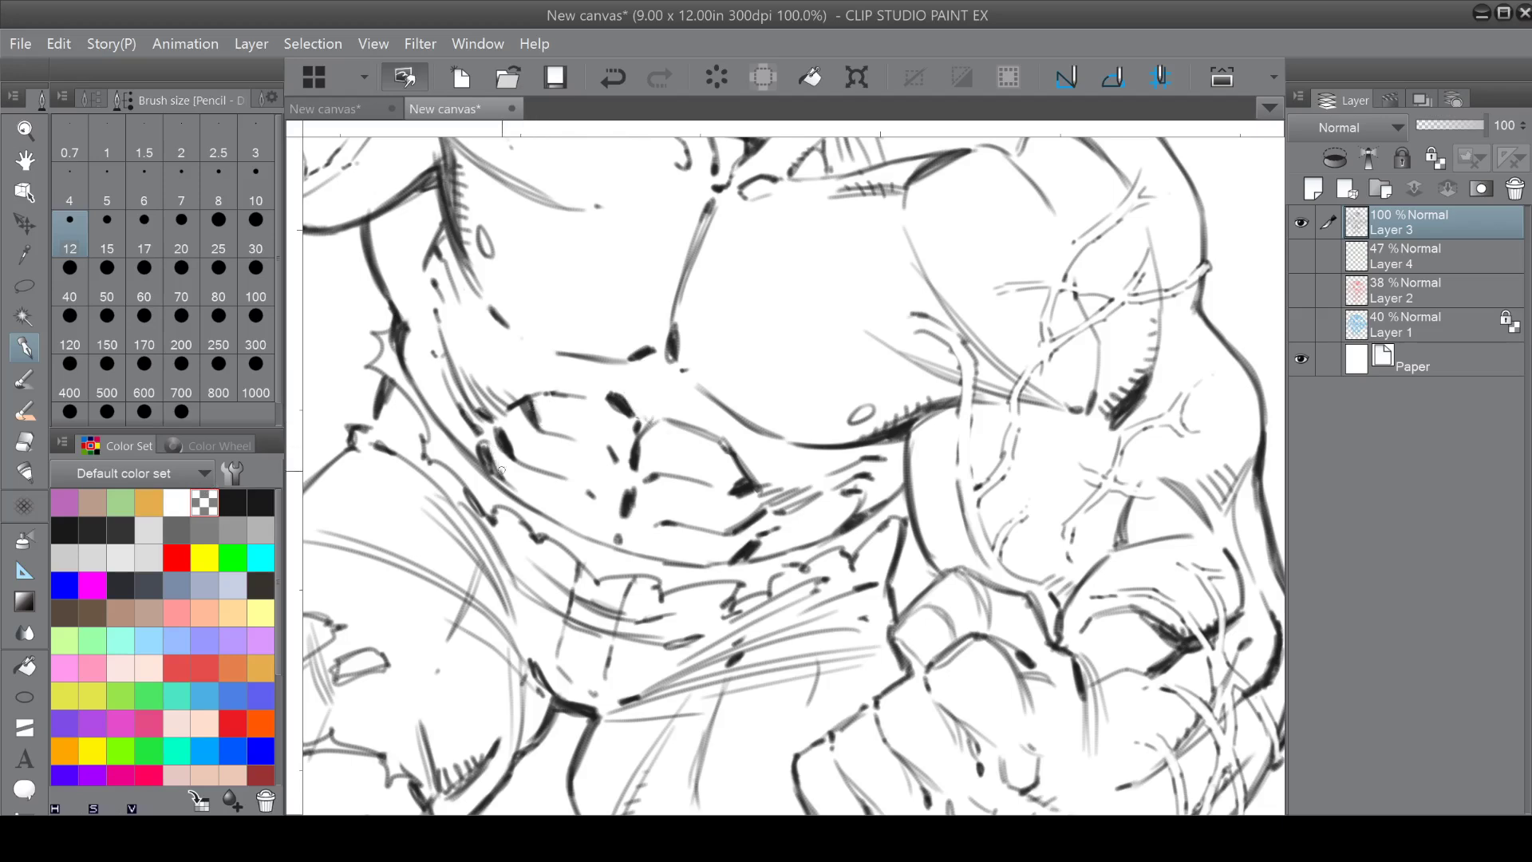
Reset the canvas rotation and examine the inked figure as a whole.
key(ctrl+minus)
key(minus)
key(minus)
key(minus)
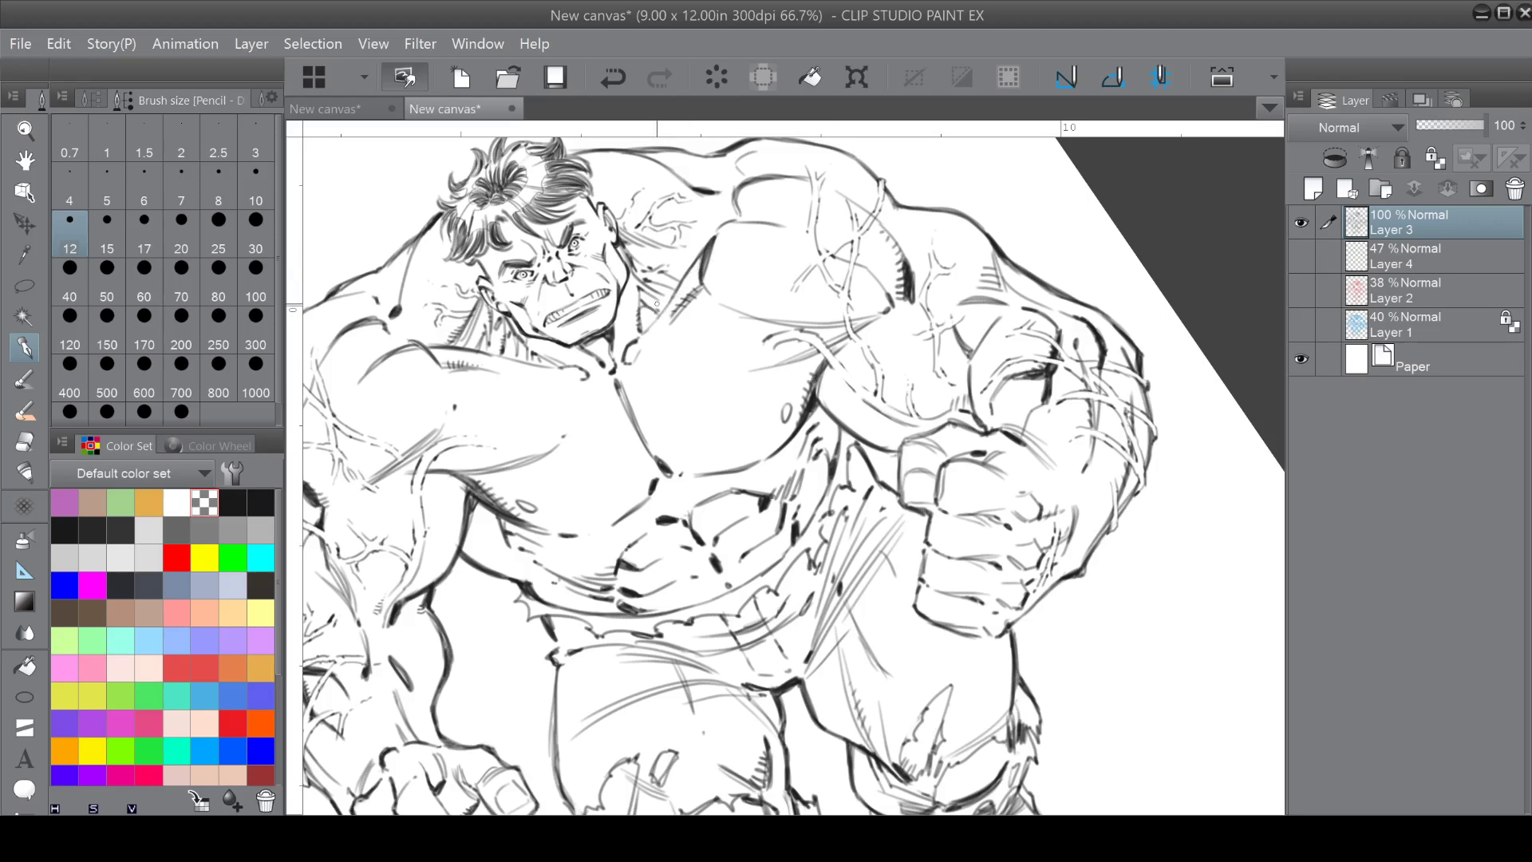
key(asciicircum)
key(ctrl+minus)
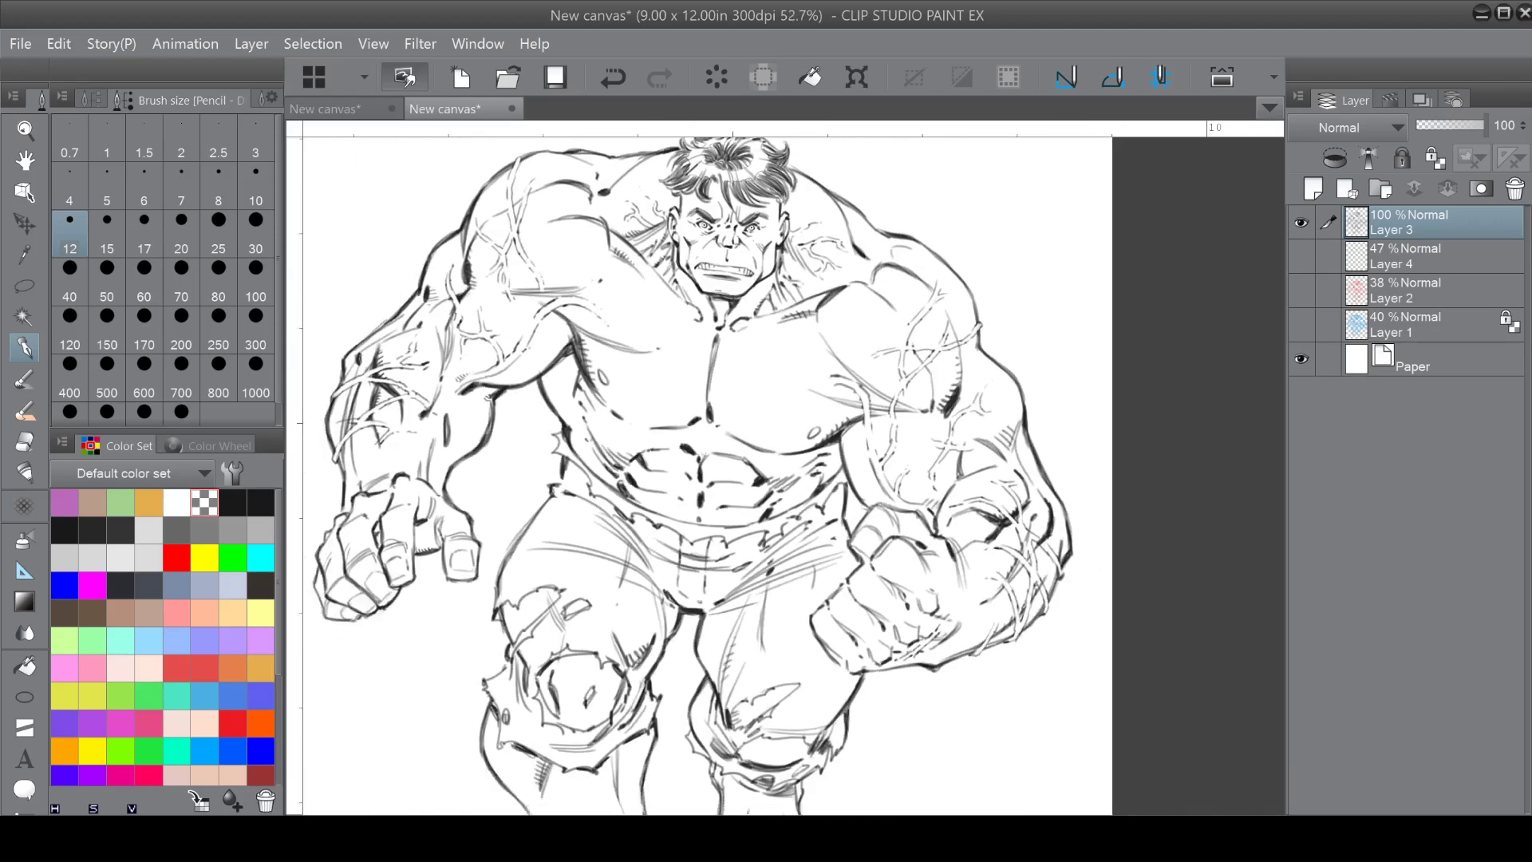
drag(790, 446, 734, 469)
drag(726, 374, 714, 461)
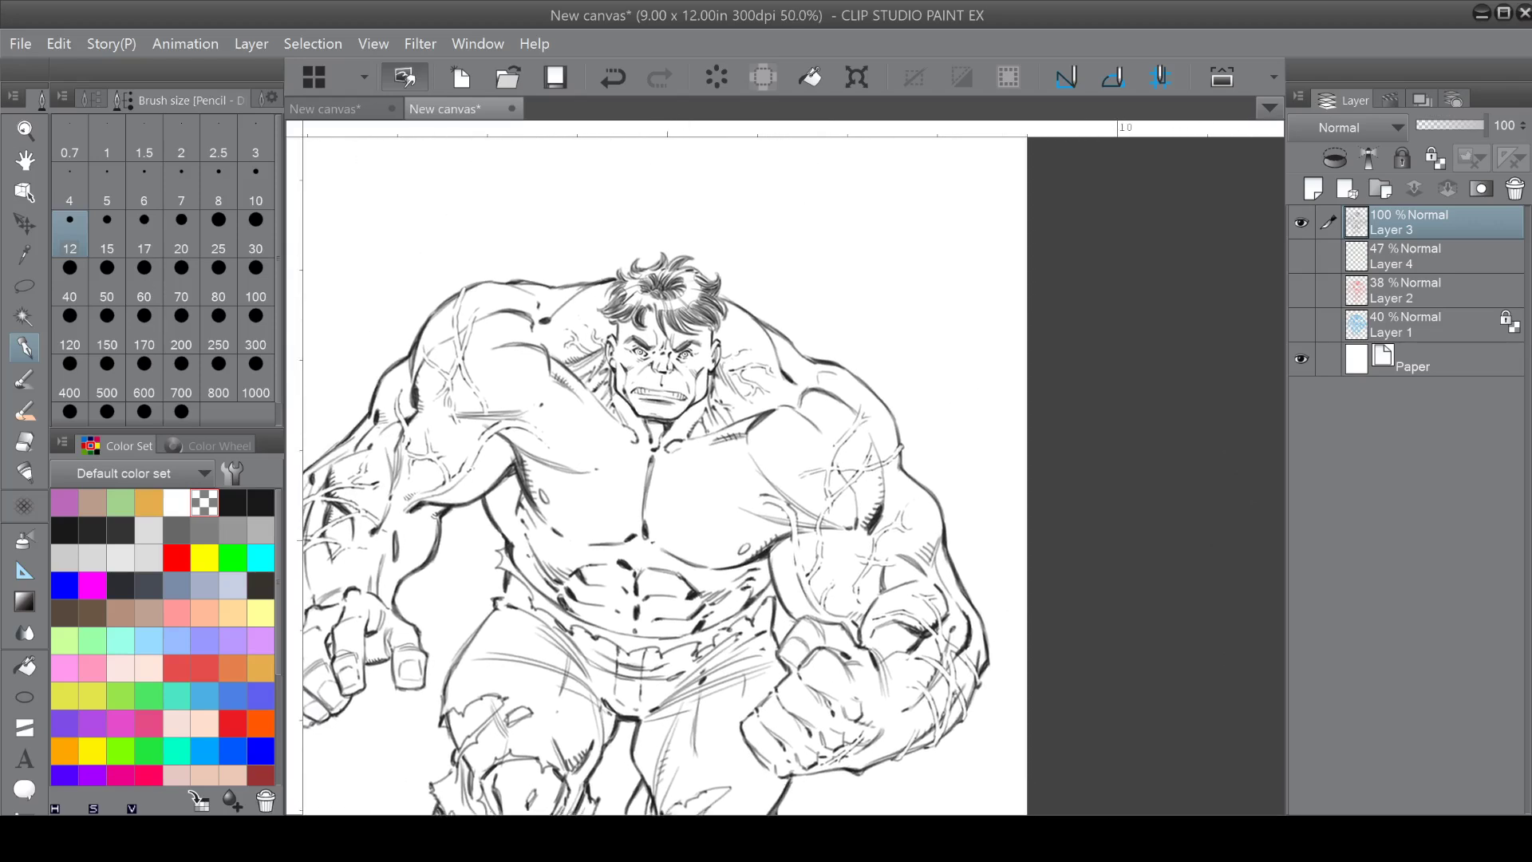
Clean up the old forehead crease above the brow, then redraw the forehead wrinkles in black at brush size 8.
drag(714, 349, 771, 467)
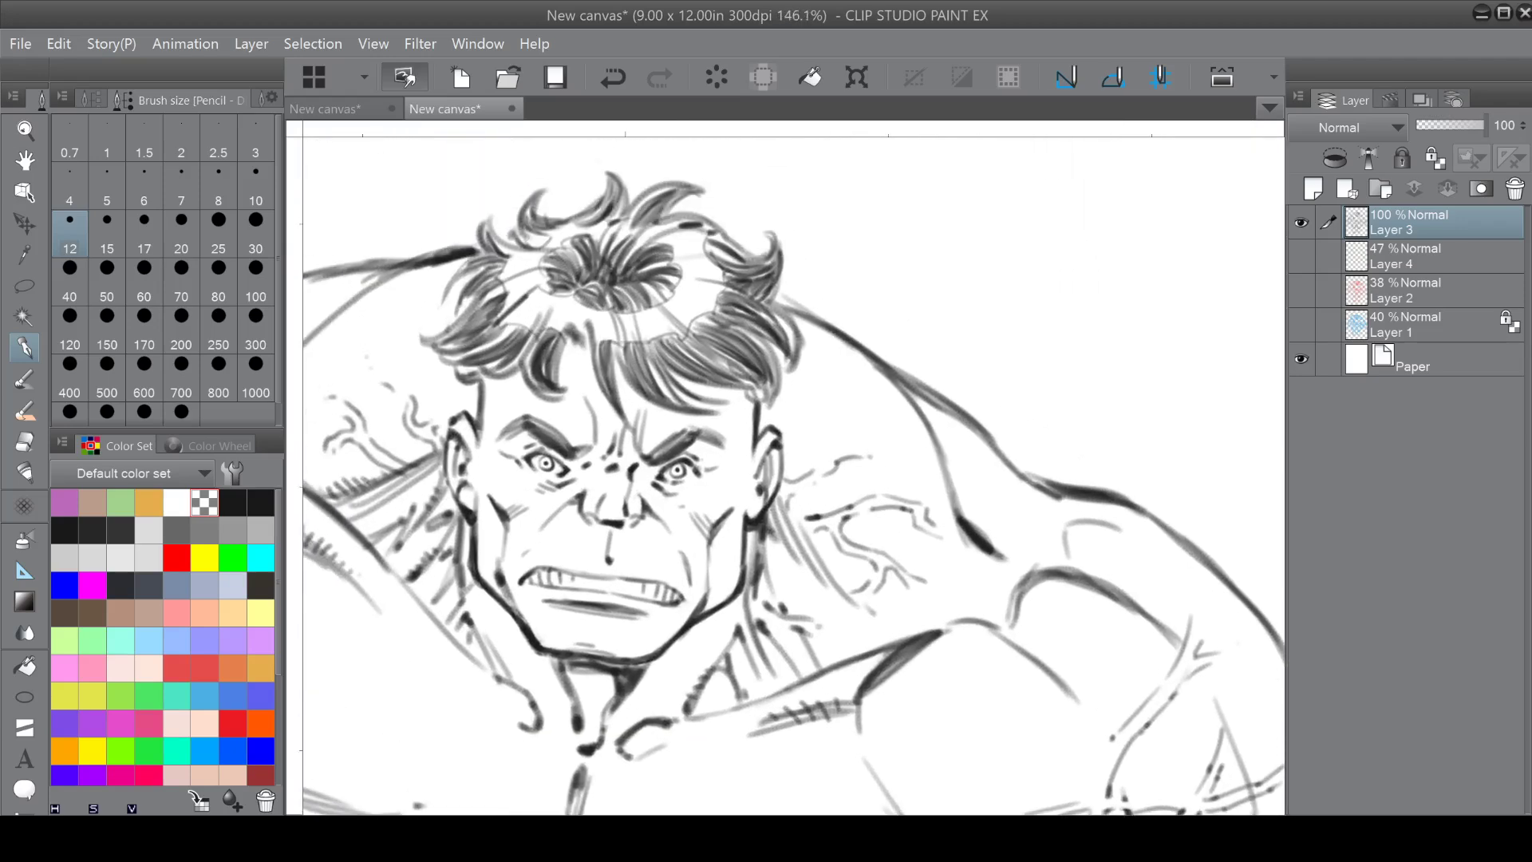
scroll(702, 459, up, 1)
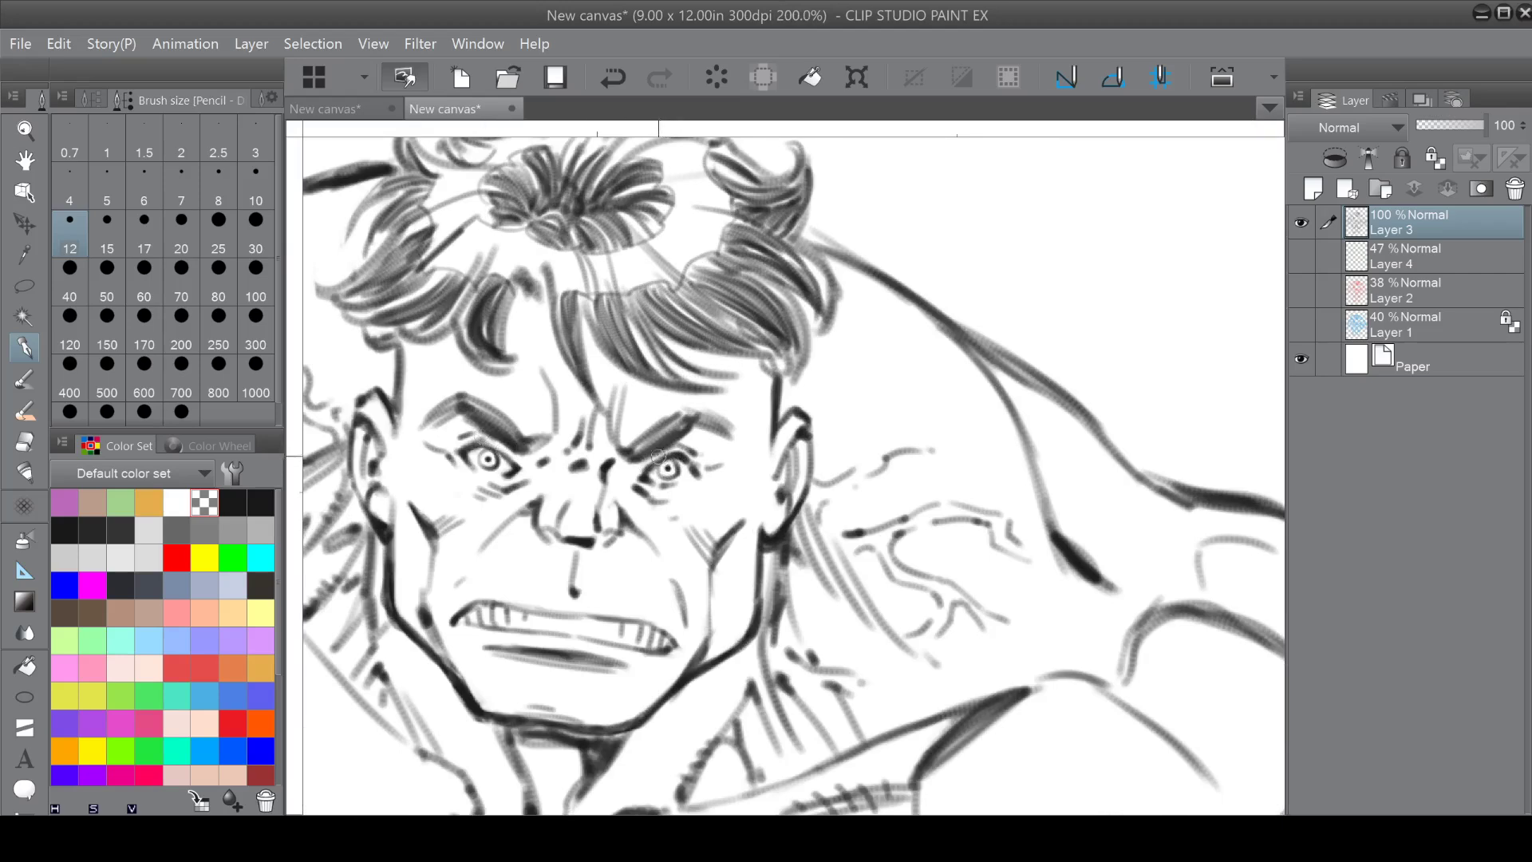
mouse_move(669, 453)
mouse_down()
mouse_move(640, 479)
mouse_move(638, 452)
mouse_up()
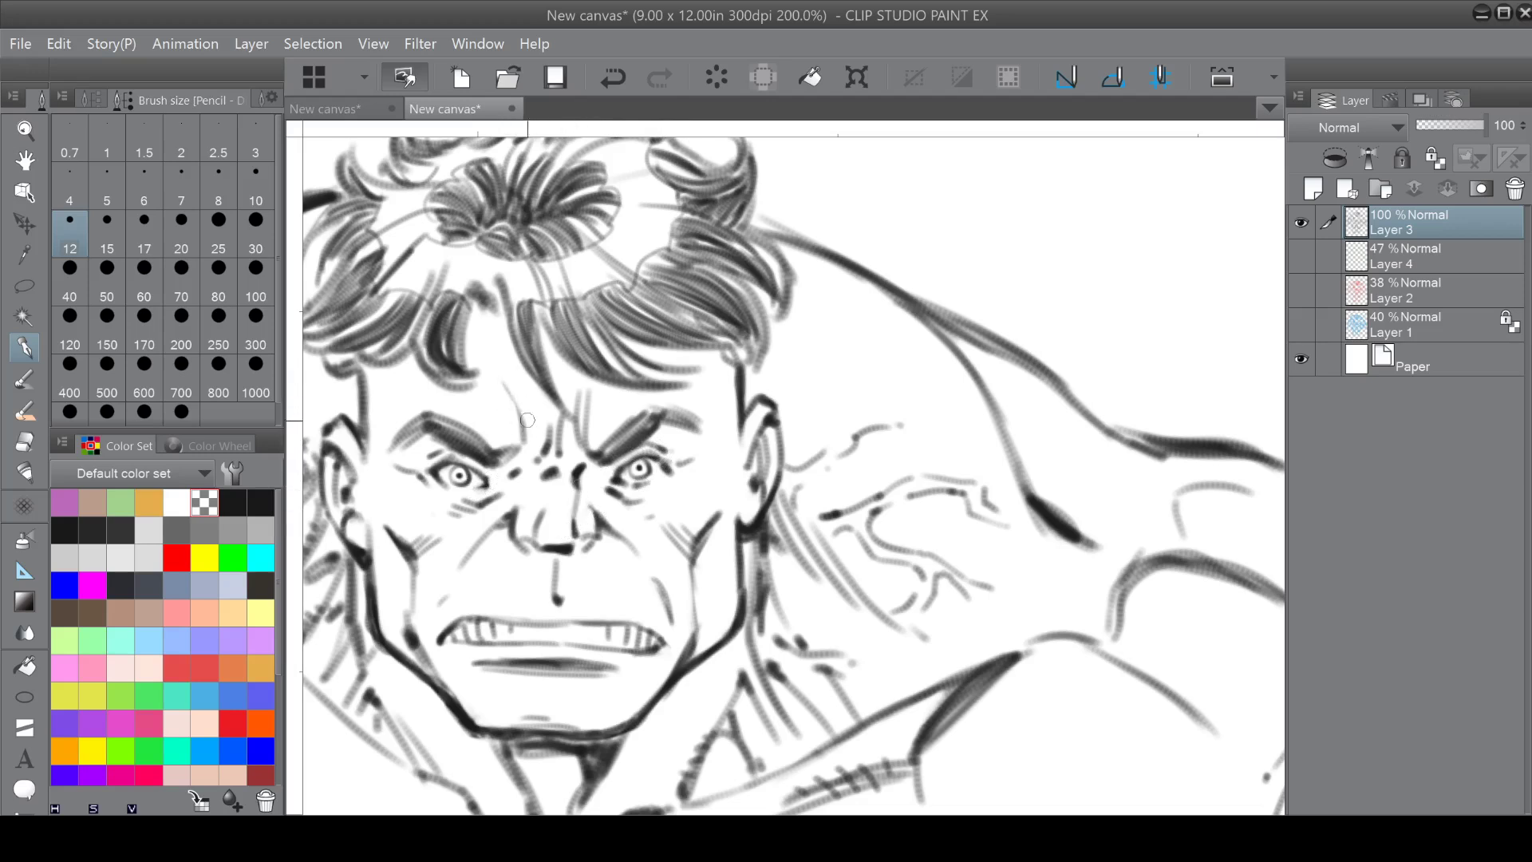
click(233, 501)
click(225, 194)
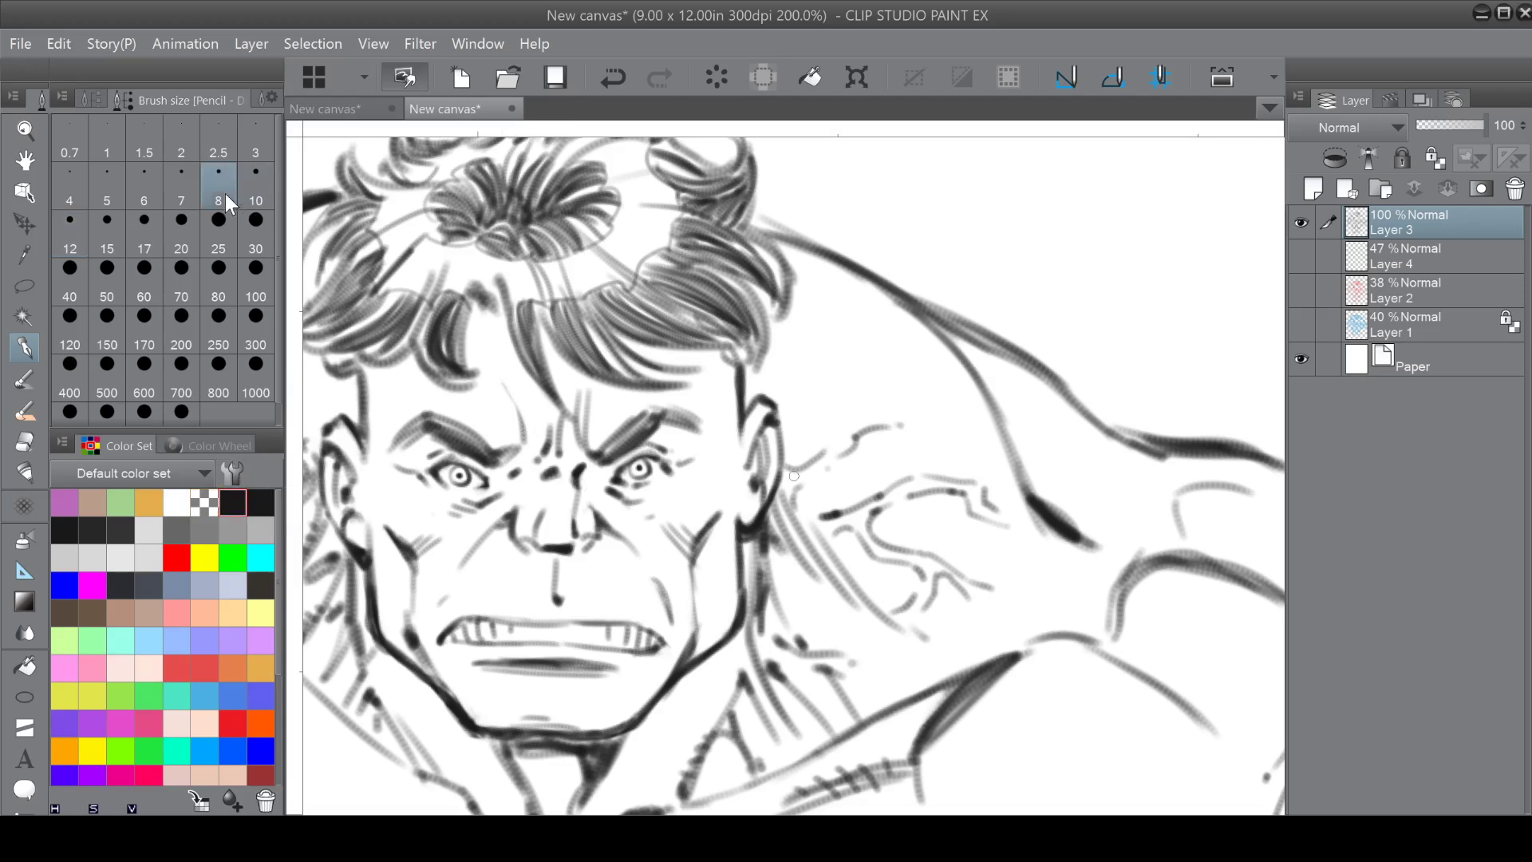
mouse_move(498, 377)
mouse_down()
mouse_move(524, 447)
mouse_move(549, 433)
mouse_up()
drag(486, 306, 493, 303)
drag(533, 401, 533, 395)
Darken both eyebrows and add frown marks between them in black.
drag(442, 415, 496, 468)
mouse_move(654, 412)
mouse_down()
mouse_move(619, 443)
mouse_move(659, 412)
mouse_move(646, 443)
mouse_move(630, 429)
mouse_move(594, 457)
mouse_move(616, 459)
mouse_move(665, 410)
mouse_move(710, 447)
mouse_up()
mouse_move(401, 435)
mouse_down()
mouse_move(438, 403)
mouse_move(461, 464)
mouse_move(490, 470)
mouse_up()
drag(612, 467, 670, 428)
mouse_move(546, 472)
mouse_down()
mouse_move(530, 483)
mouse_move(564, 465)
mouse_up()
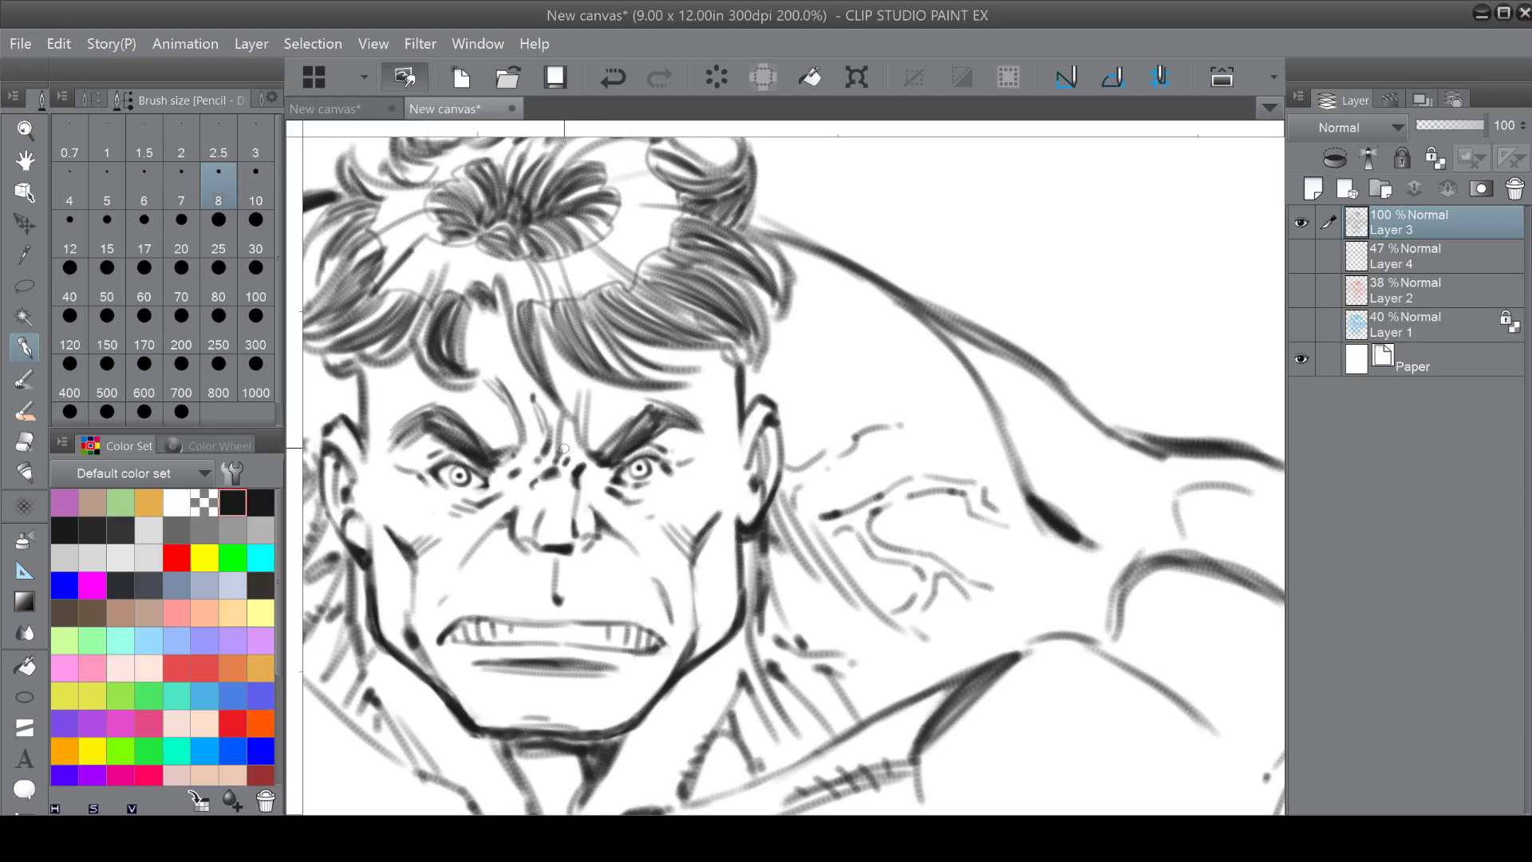
Add fine black hatching along the finger creases of the clenched fist.
scroll(564, 449, down, 3)
scroll(721, 506, down, 3)
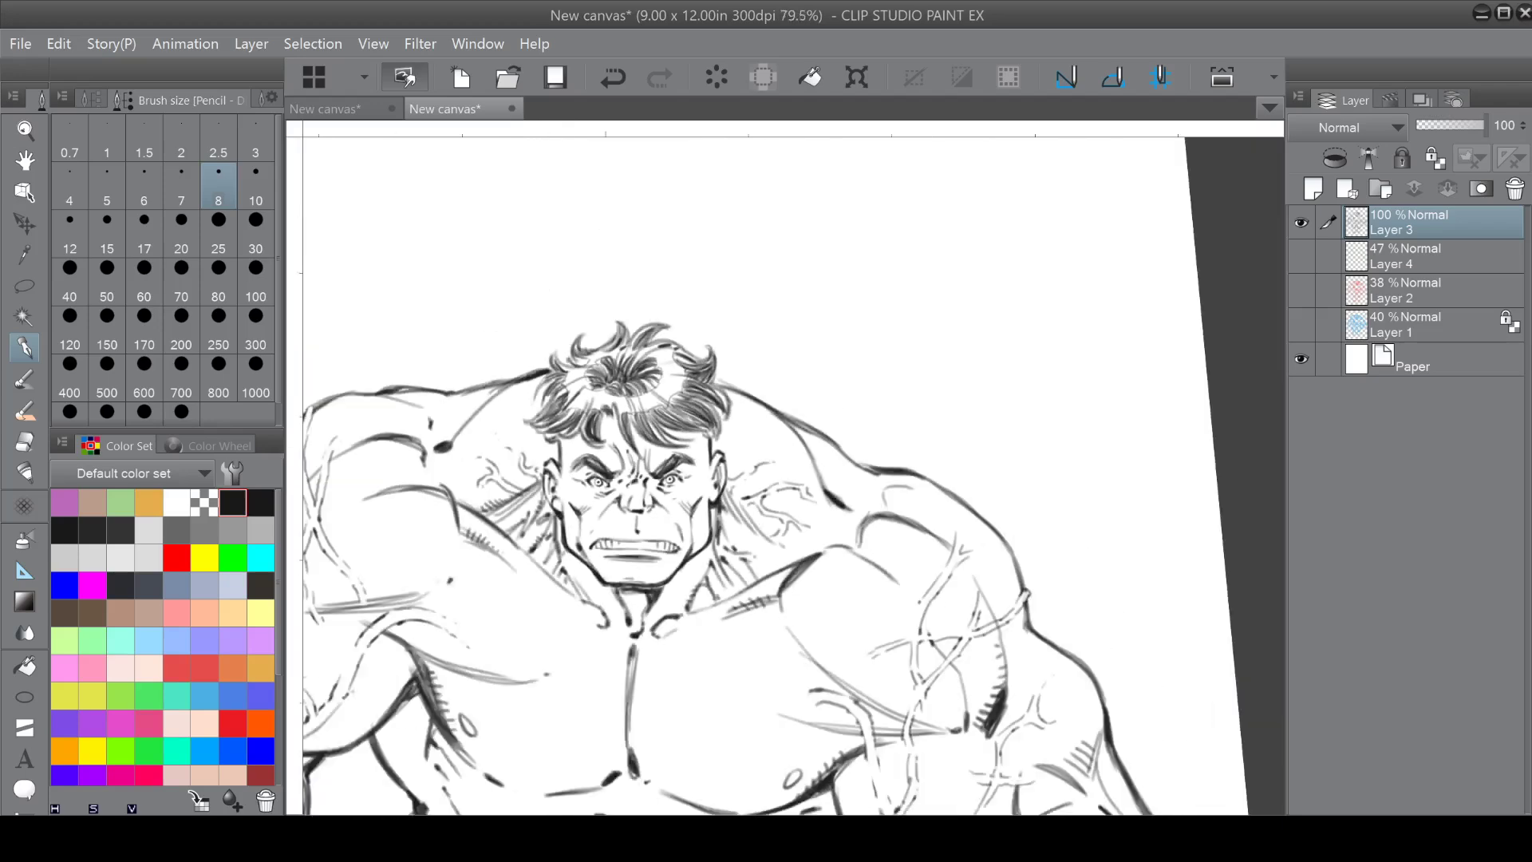
scroll(720, 509, down, 4)
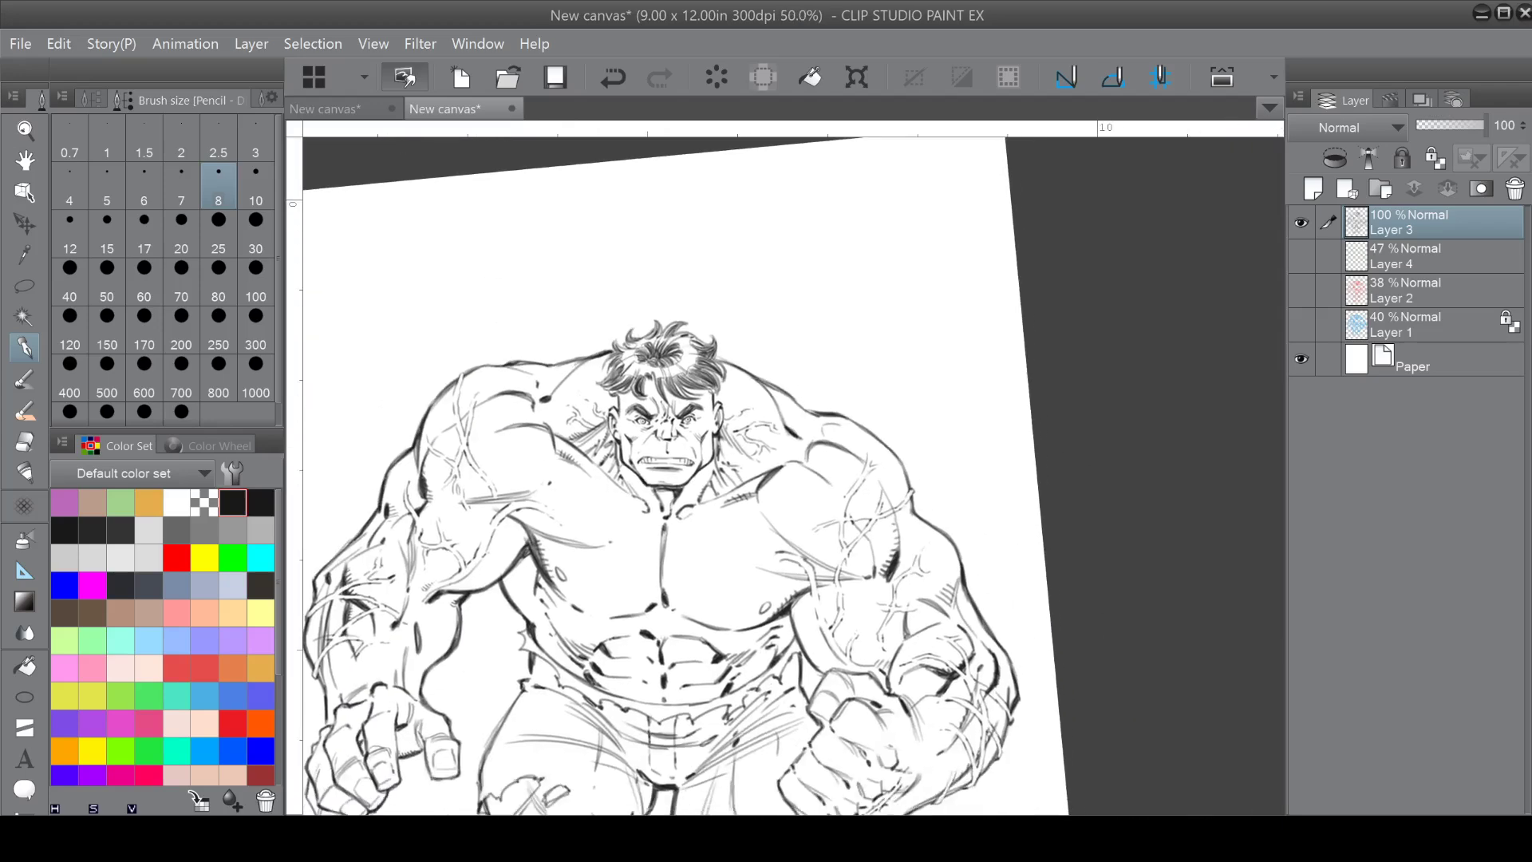
drag(883, 668, 772, 567)
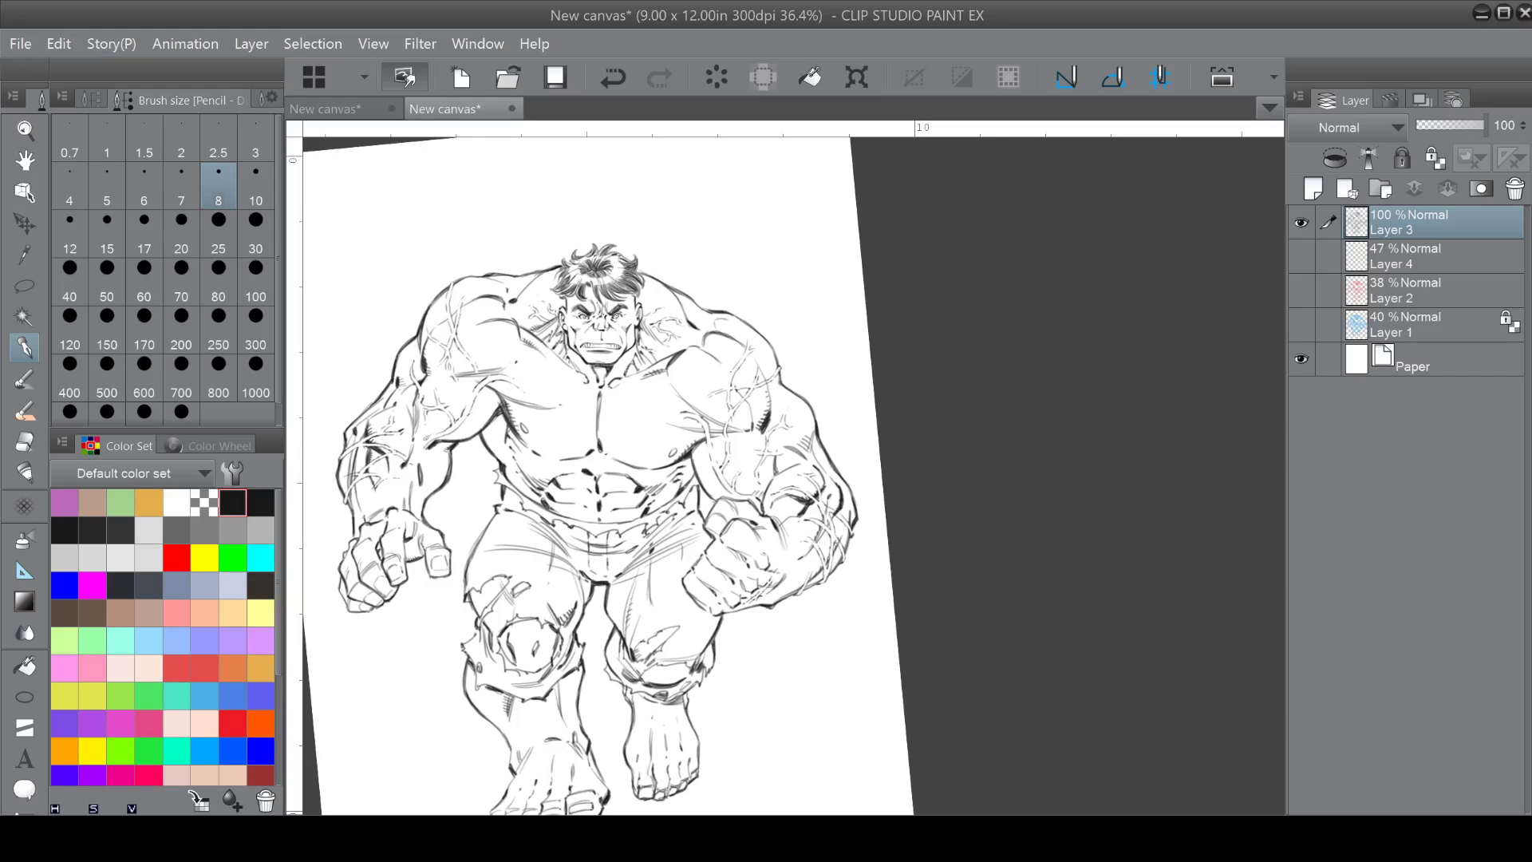
scroll(772, 567, up, 7)
drag(571, 567, 625, 589)
drag(643, 498, 692, 515)
drag(546, 630, 581, 652)
drag(492, 675, 527, 692)
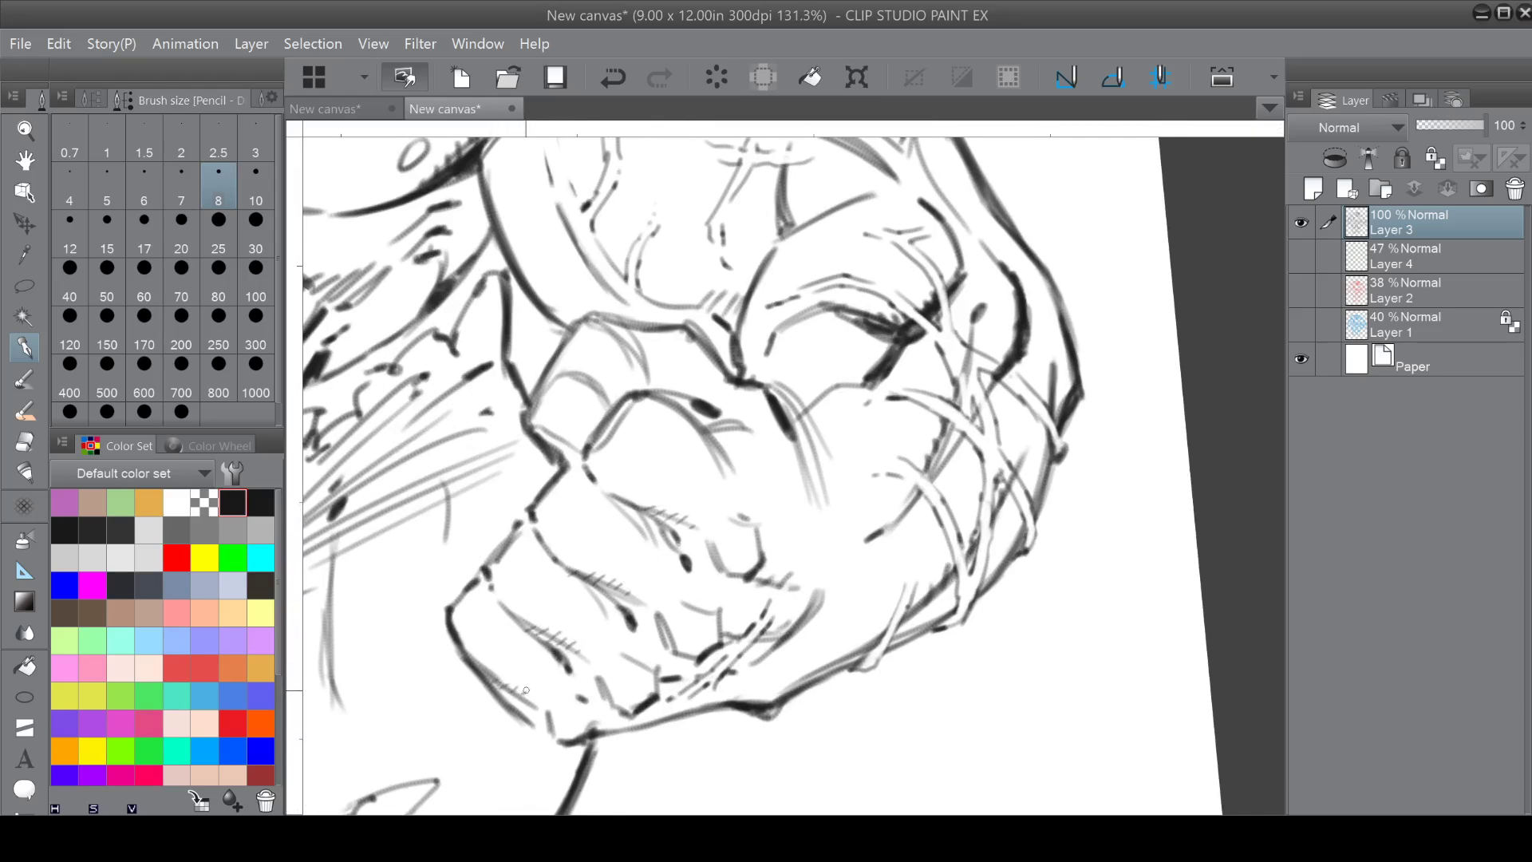
Add fine black strokes to the clenched fist's thumb, knuckles and back of the hand, ending with the whole page in view.
drag(525, 418, 564, 466)
drag(746, 429, 772, 478)
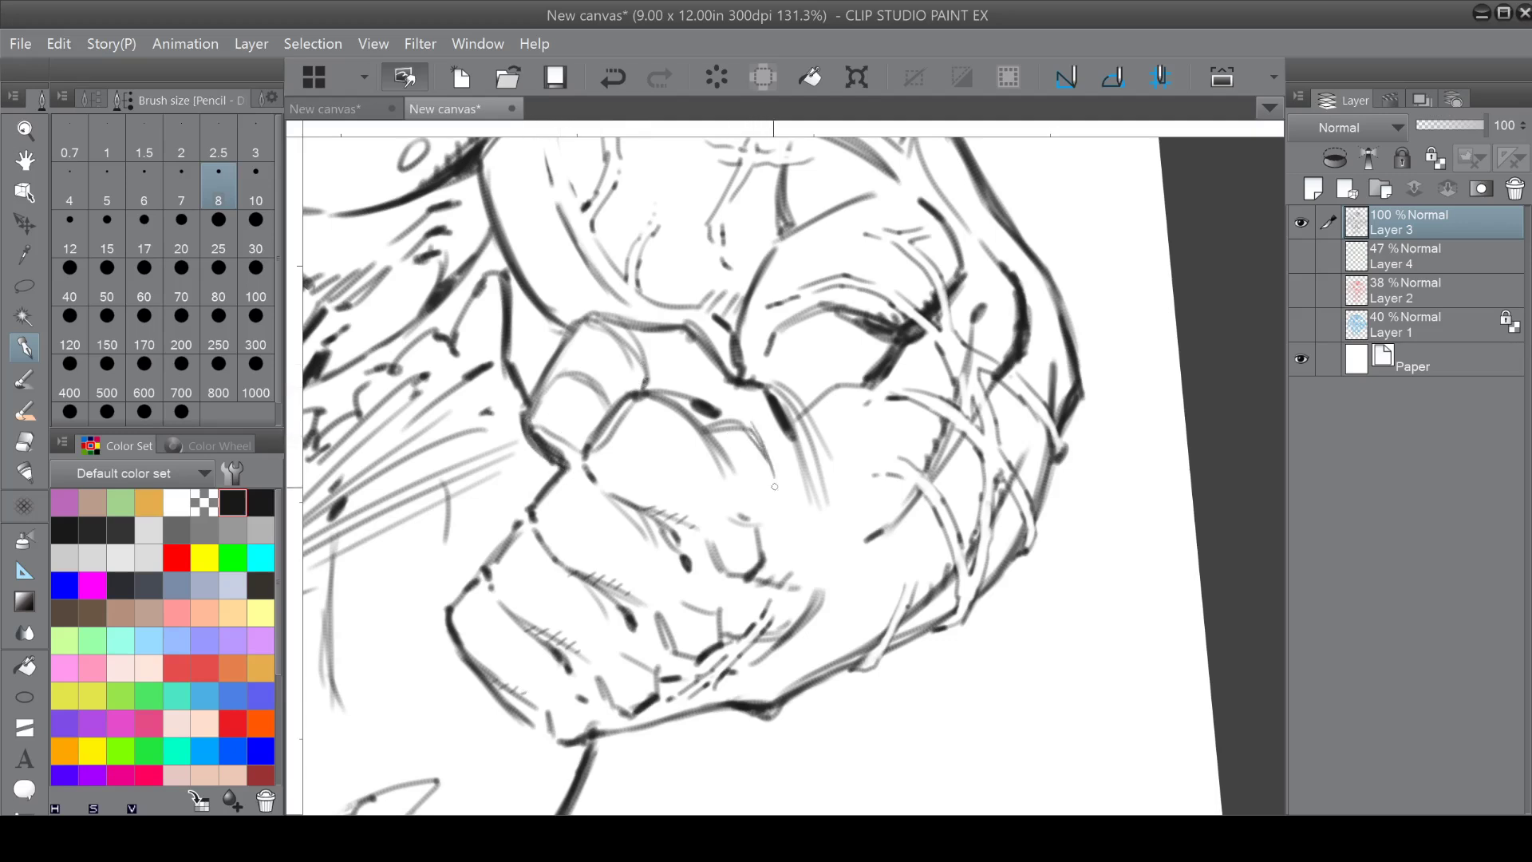
drag(796, 544, 821, 584)
mouse_move(611, 533)
mouse_down()
mouse_move(600, 497)
mouse_move(623, 506)
mouse_up()
drag(530, 370, 698, 458)
scroll(729, 181, down, 5)
scroll(730, 399, down, 1)
key(ctrl+minus)
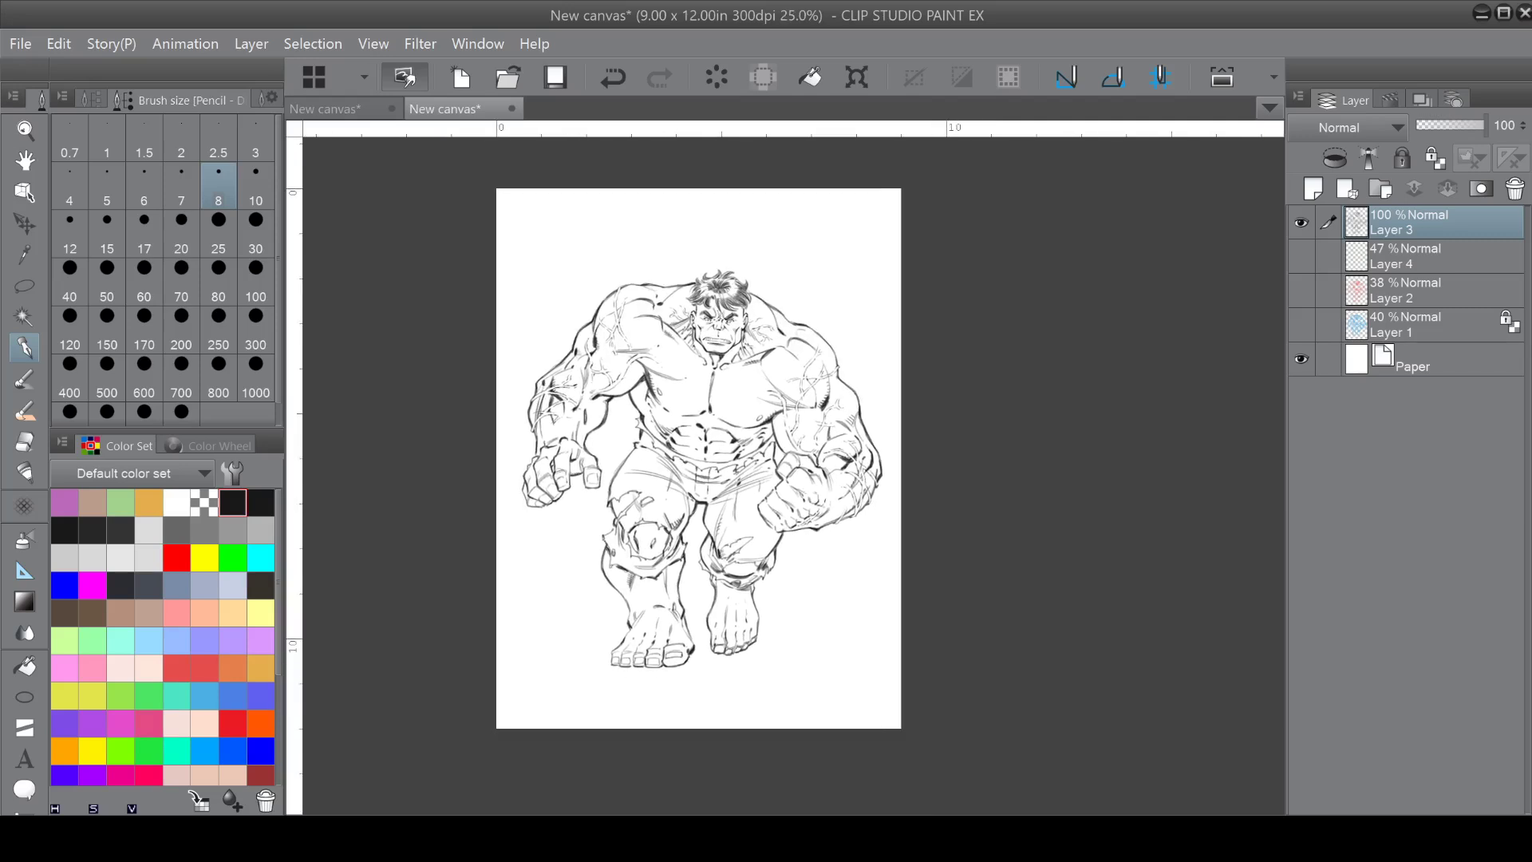